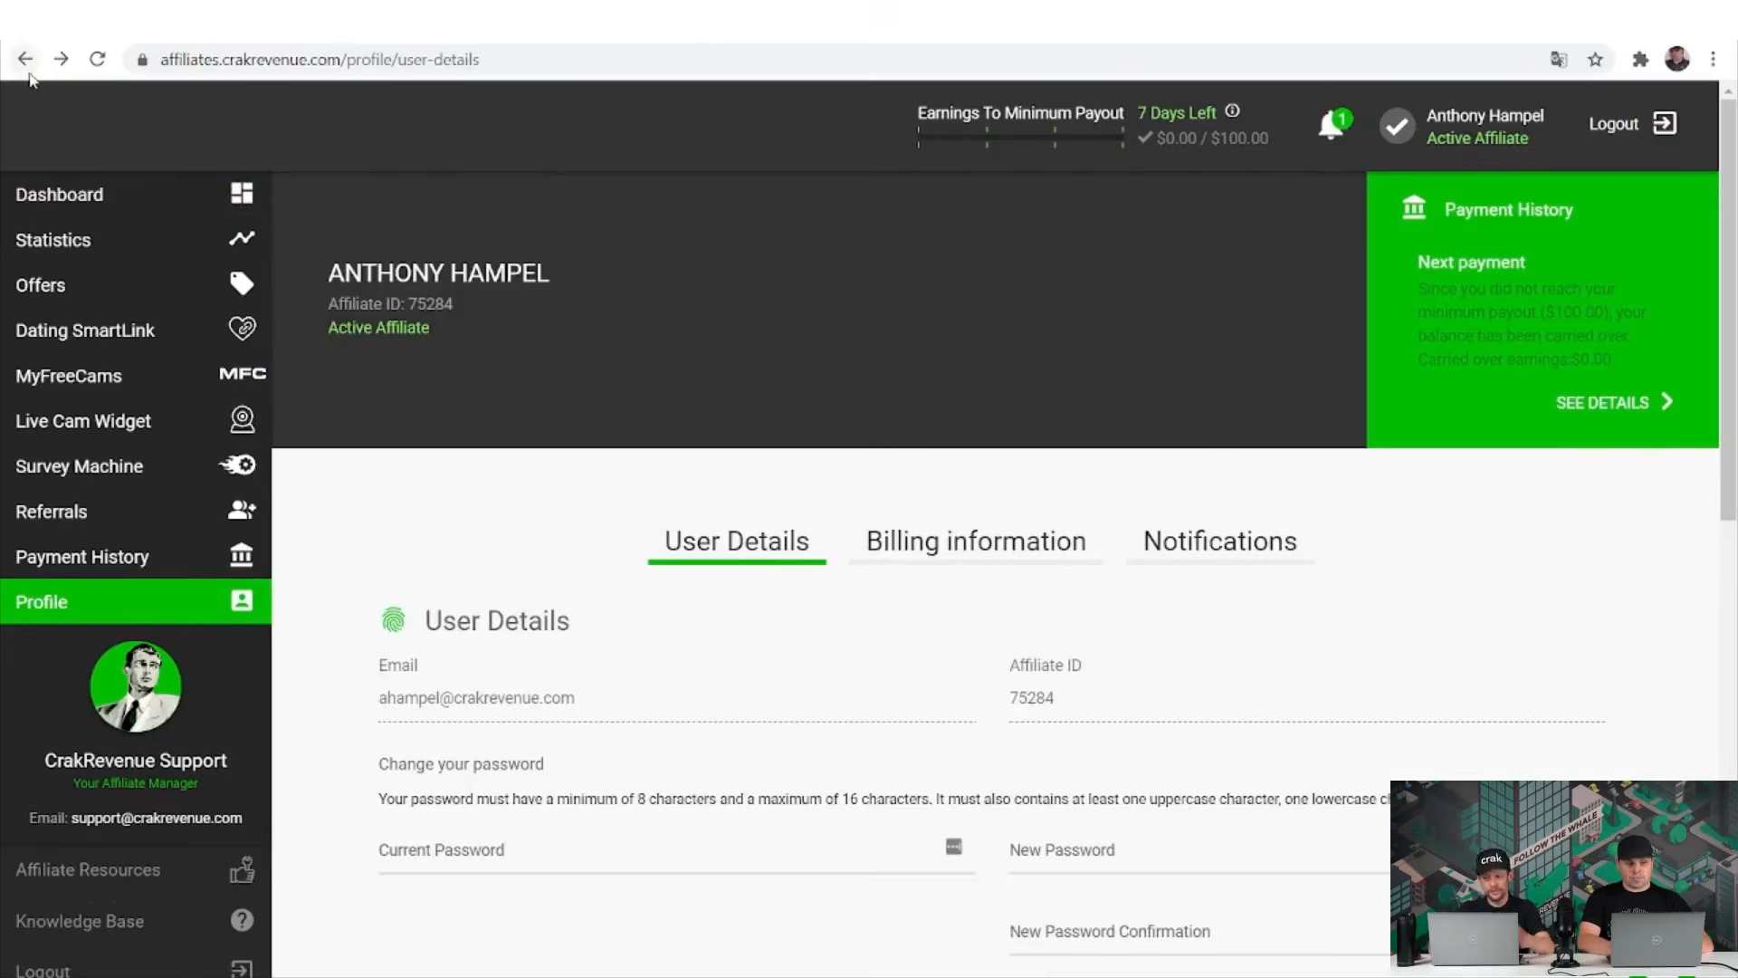
Go back from Profile > User Details to the main dashboard.
click(25, 58)
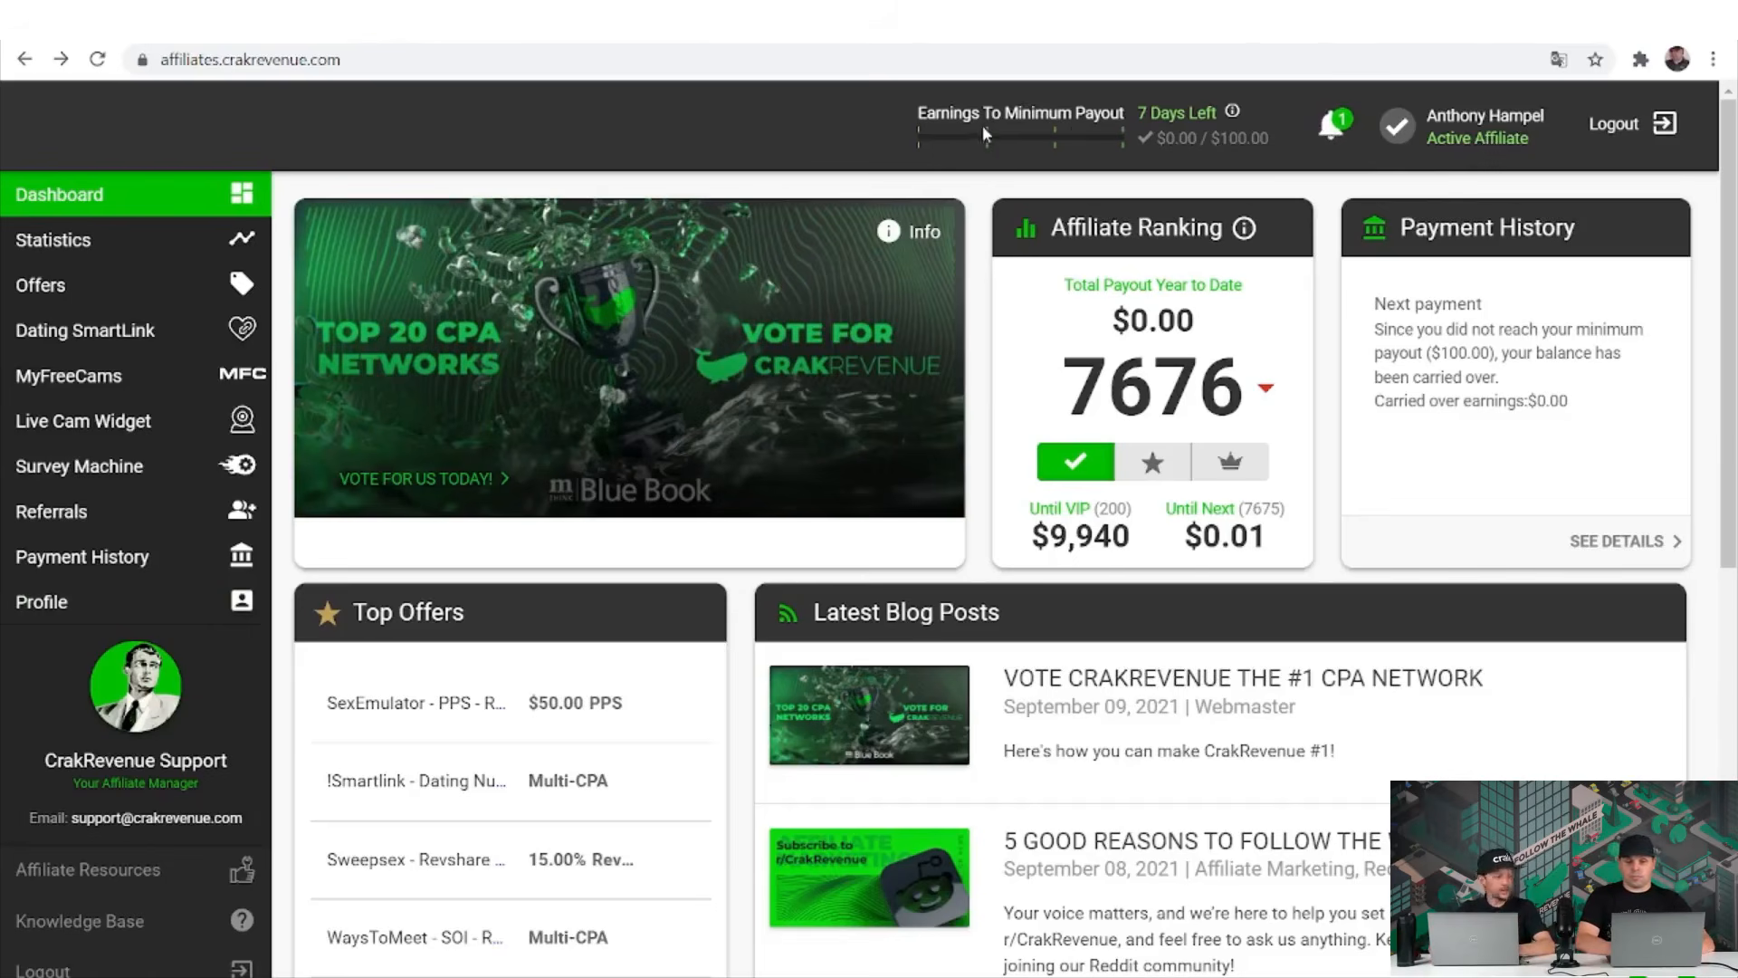
Read and dismiss the offer-approval notification, then go to Payment History.
click(1327, 127)
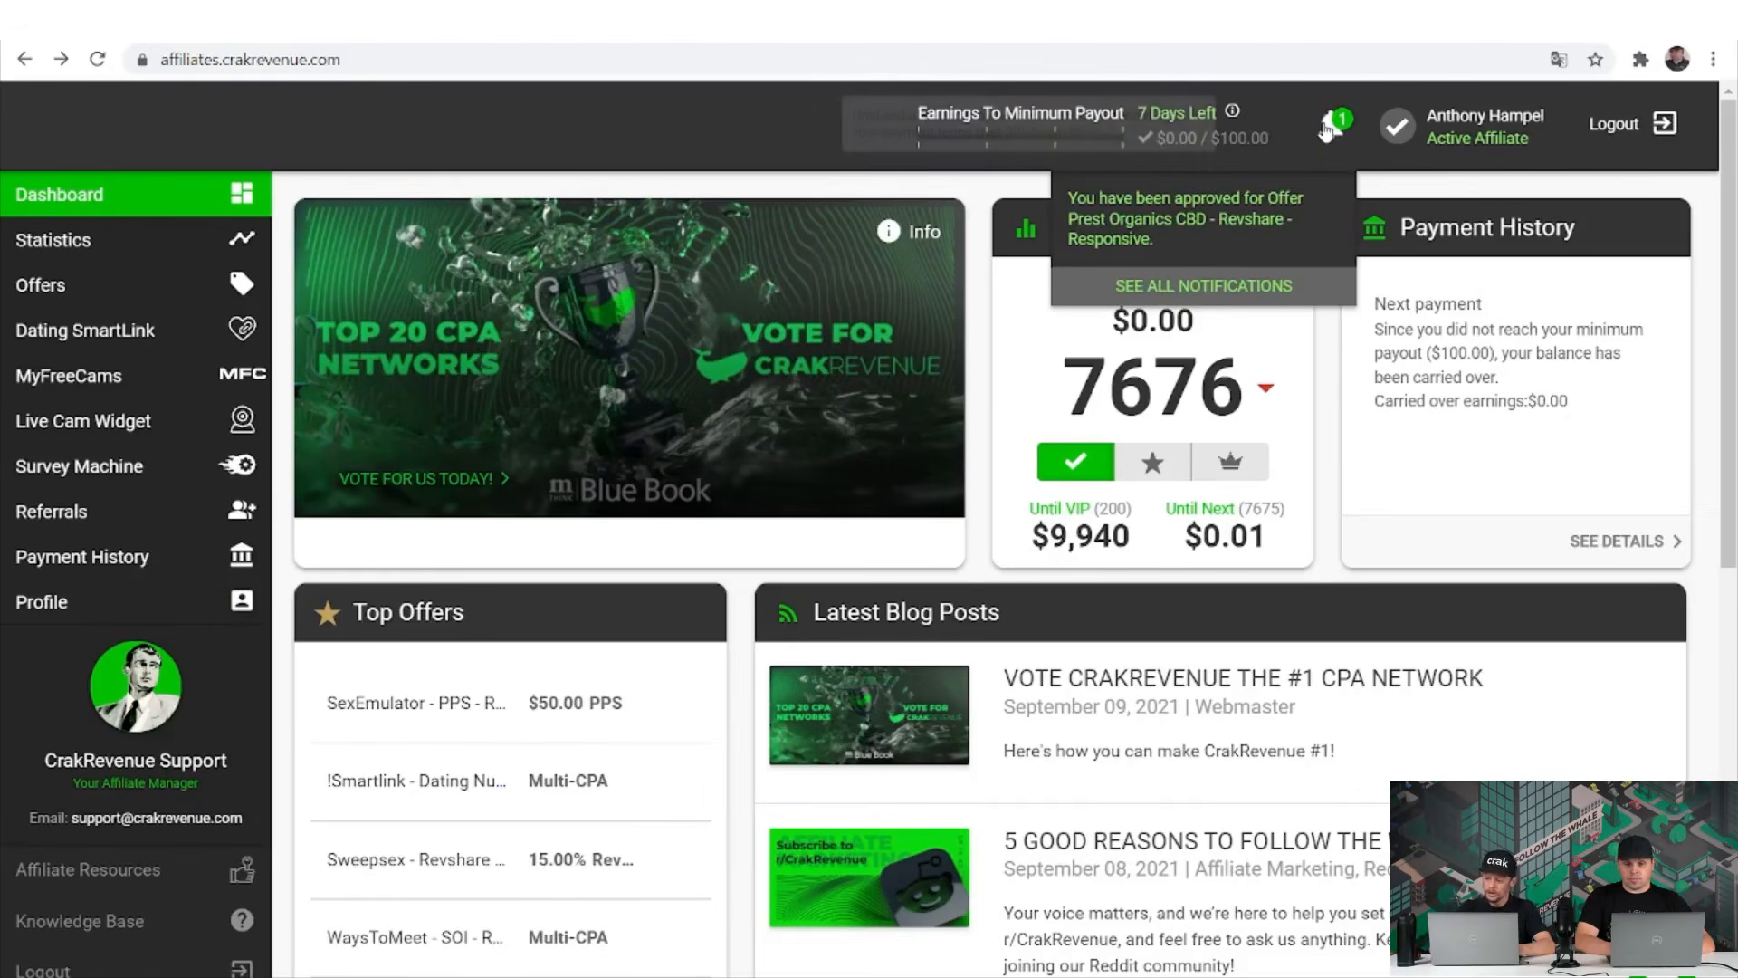
click(1327, 126)
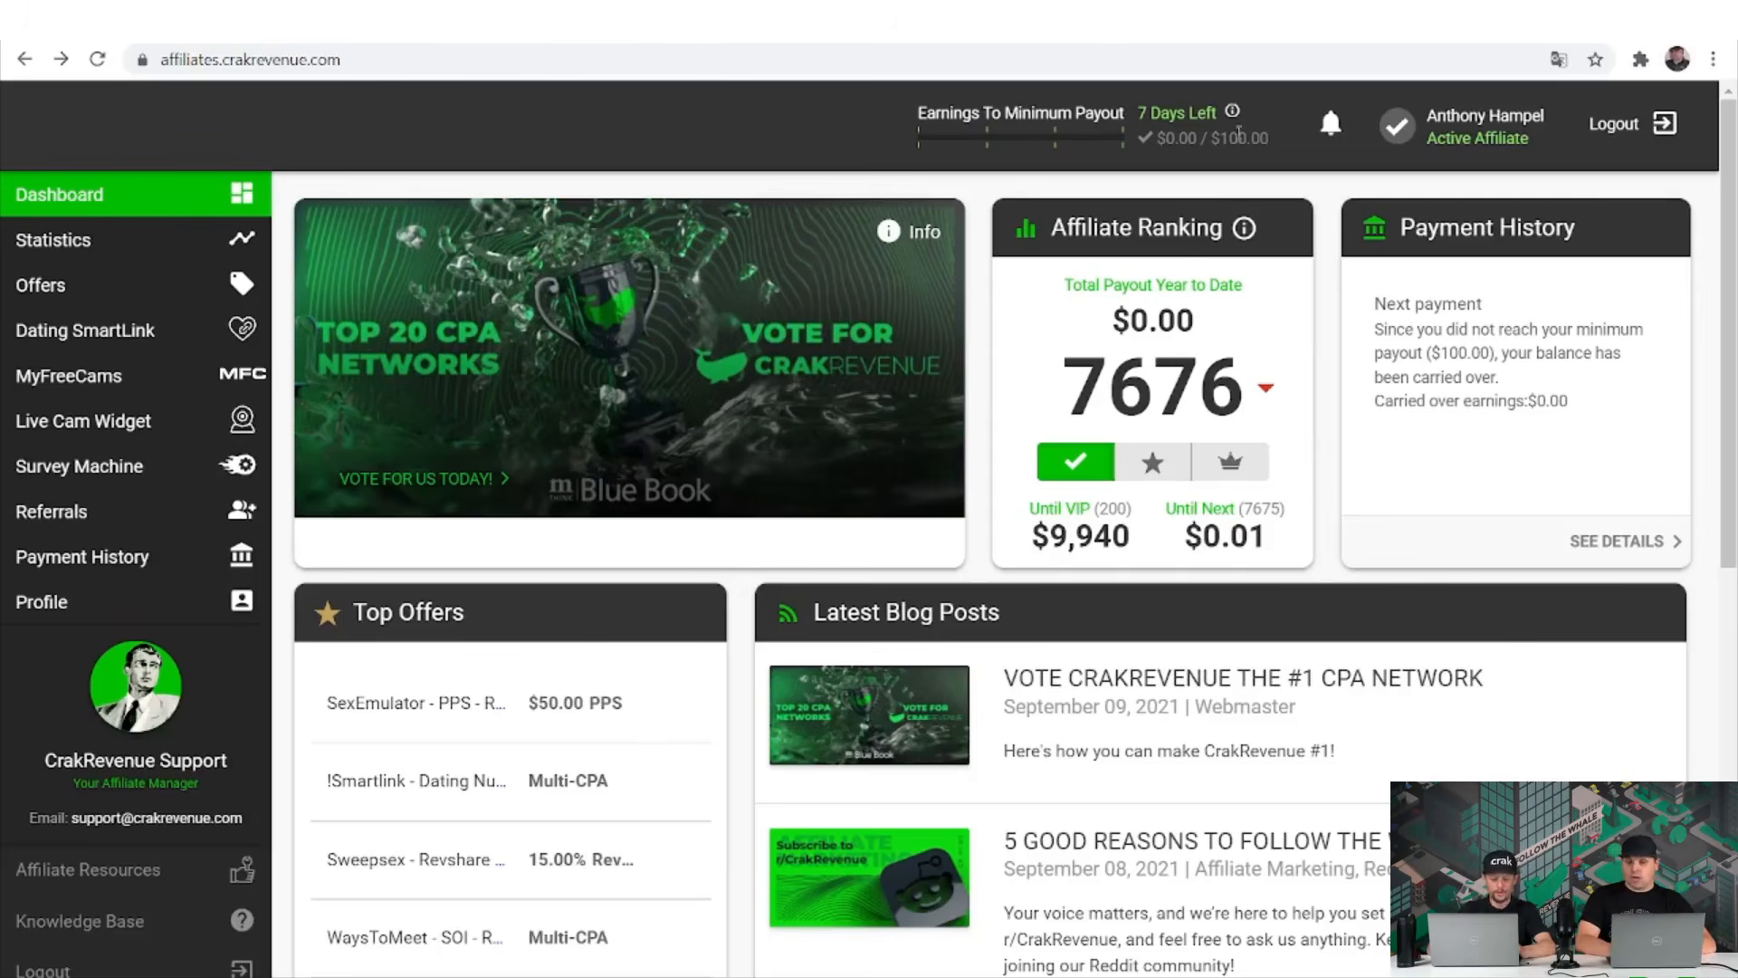
mouse_move(1235, 114)
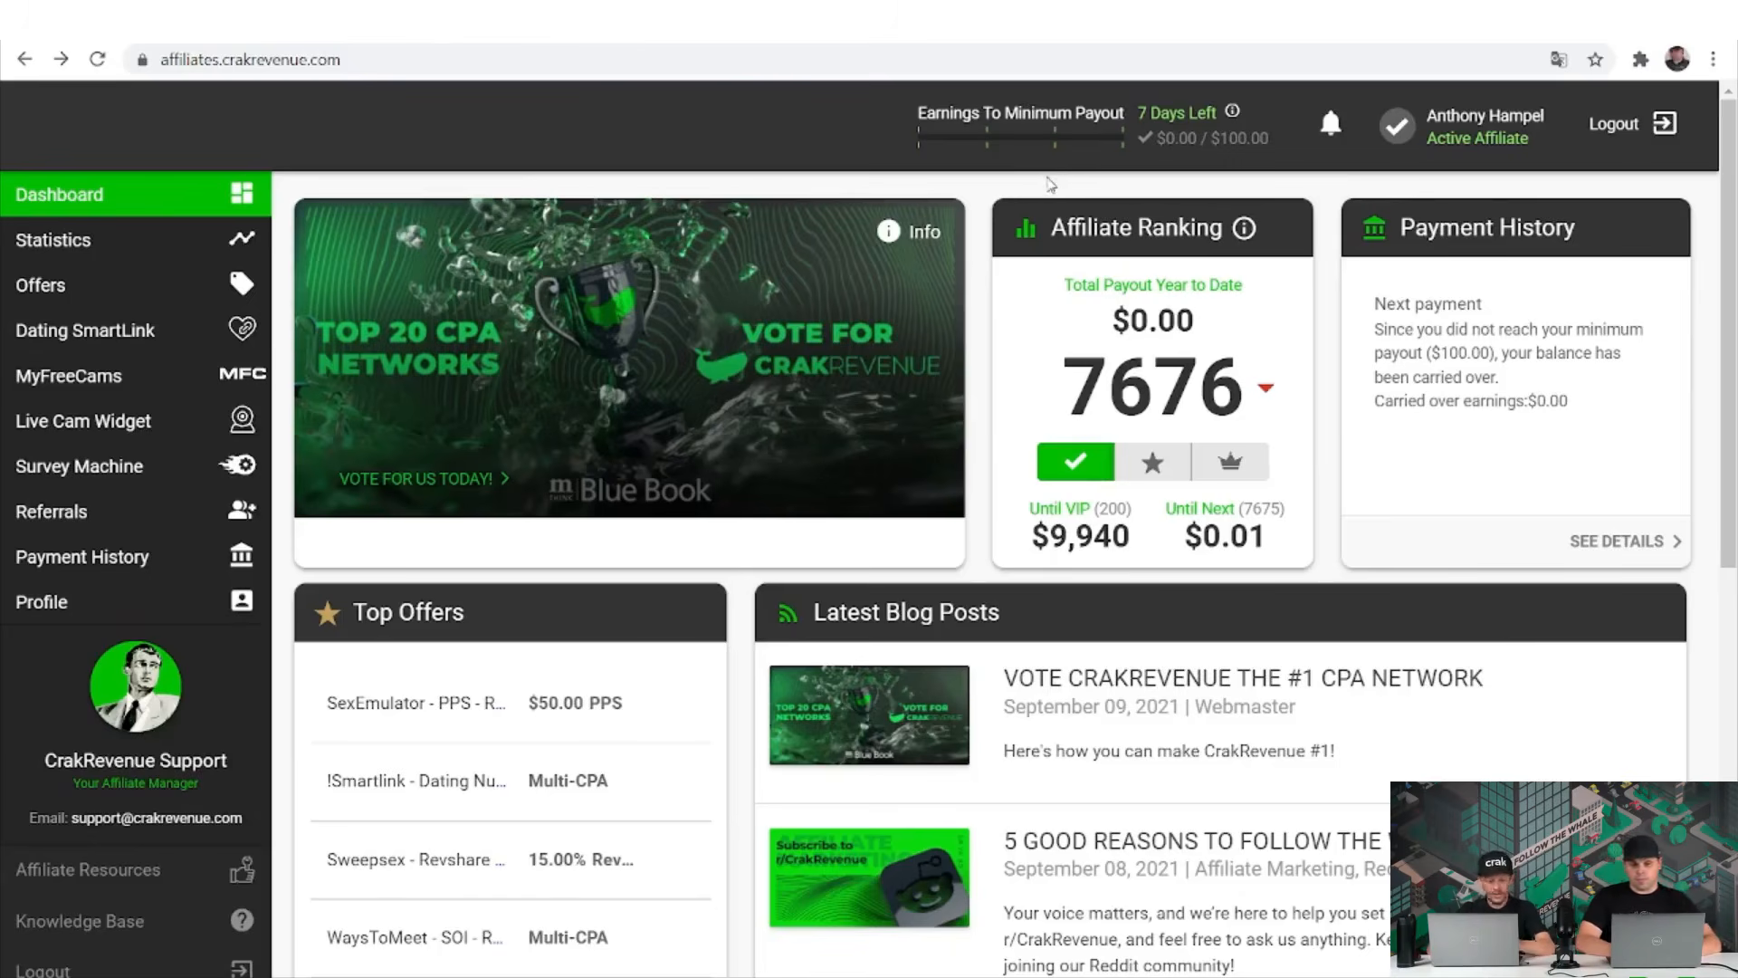
click(141, 566)
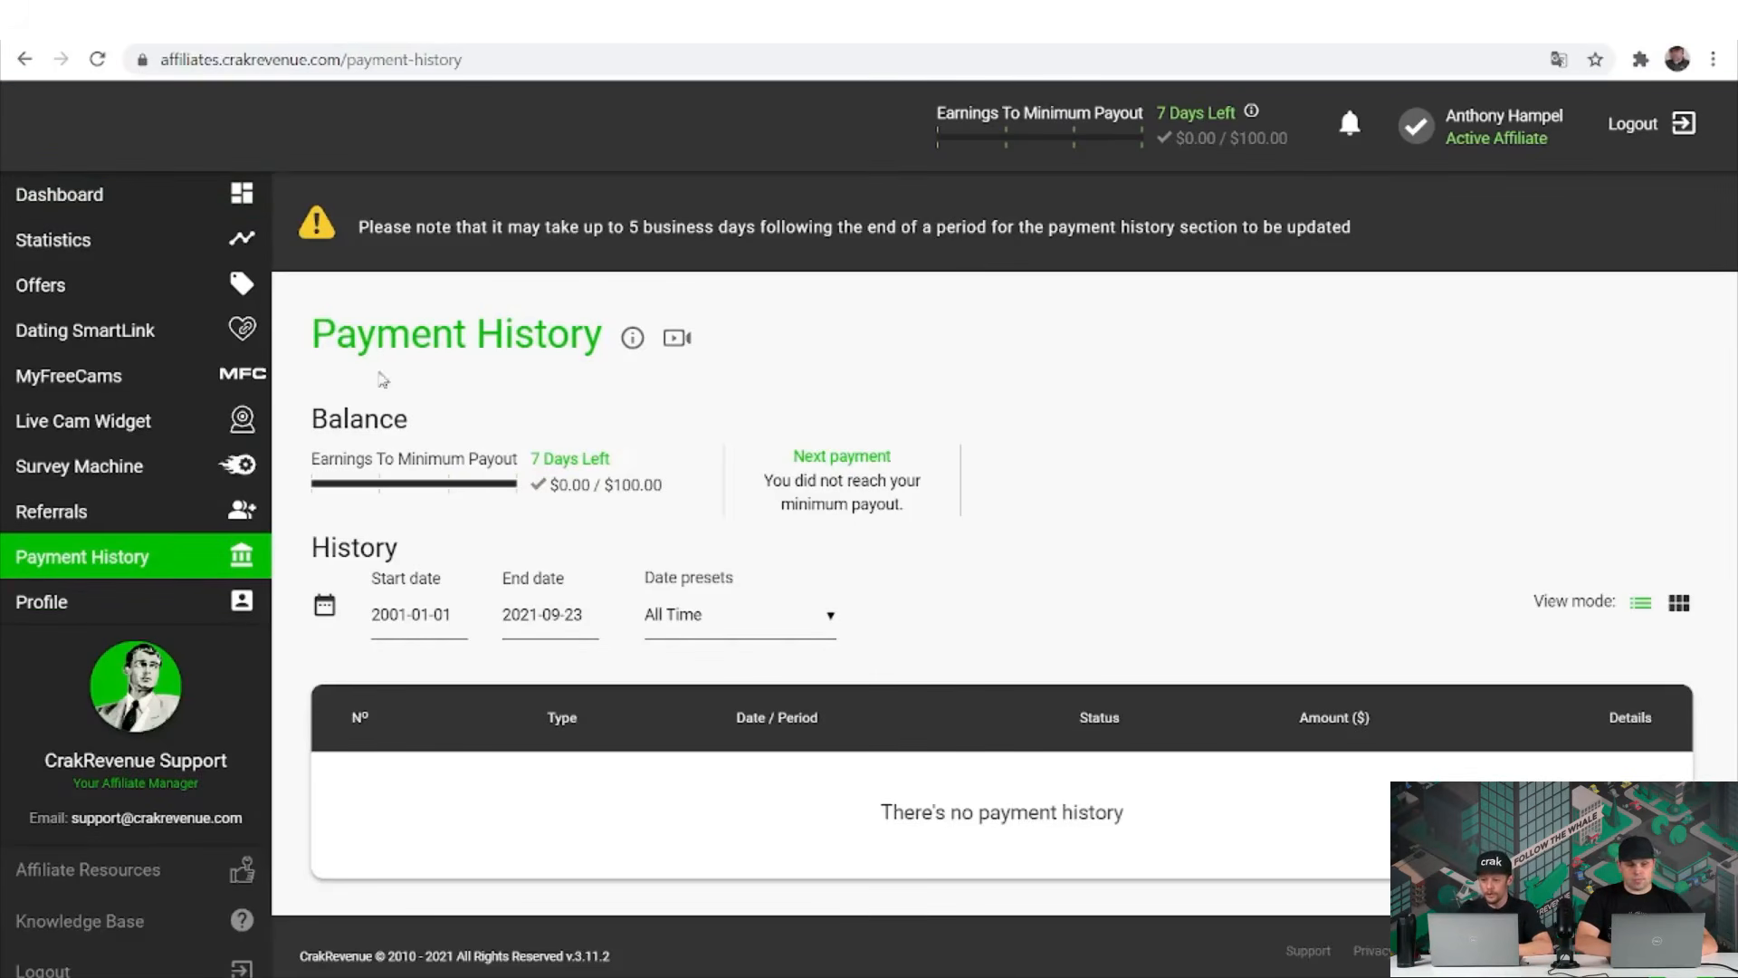
Return to the Dashboard and follow the affiliate ranking help link.
click(159, 201)
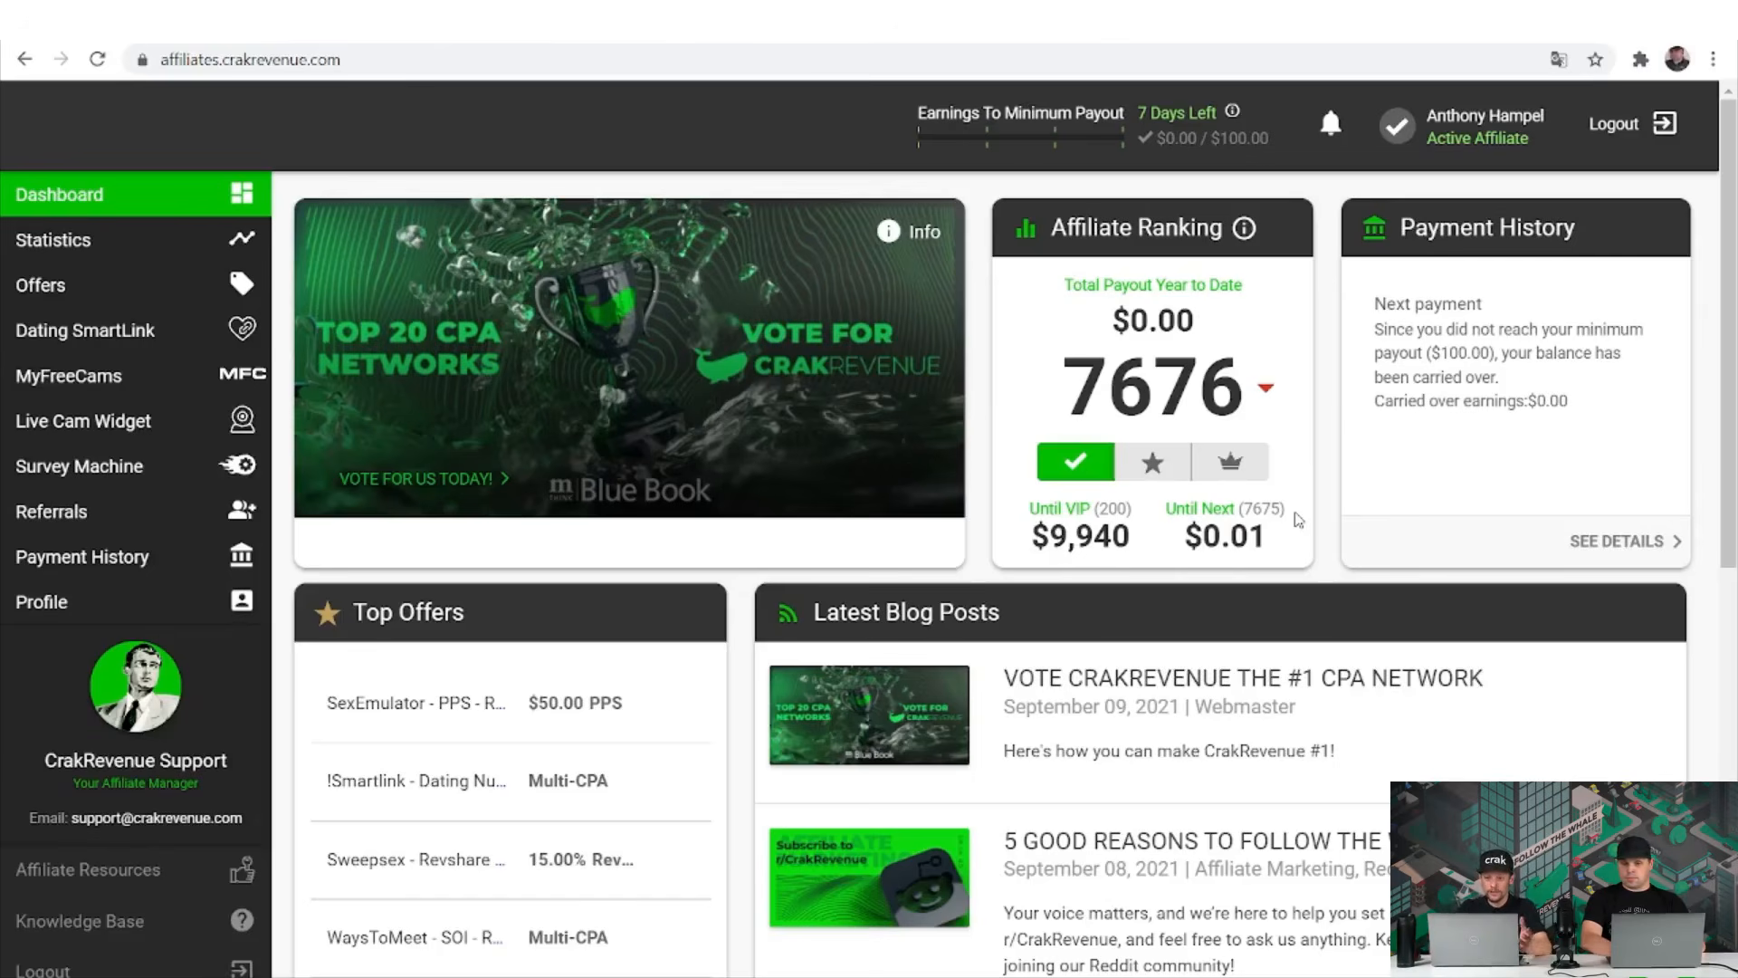
click(1245, 232)
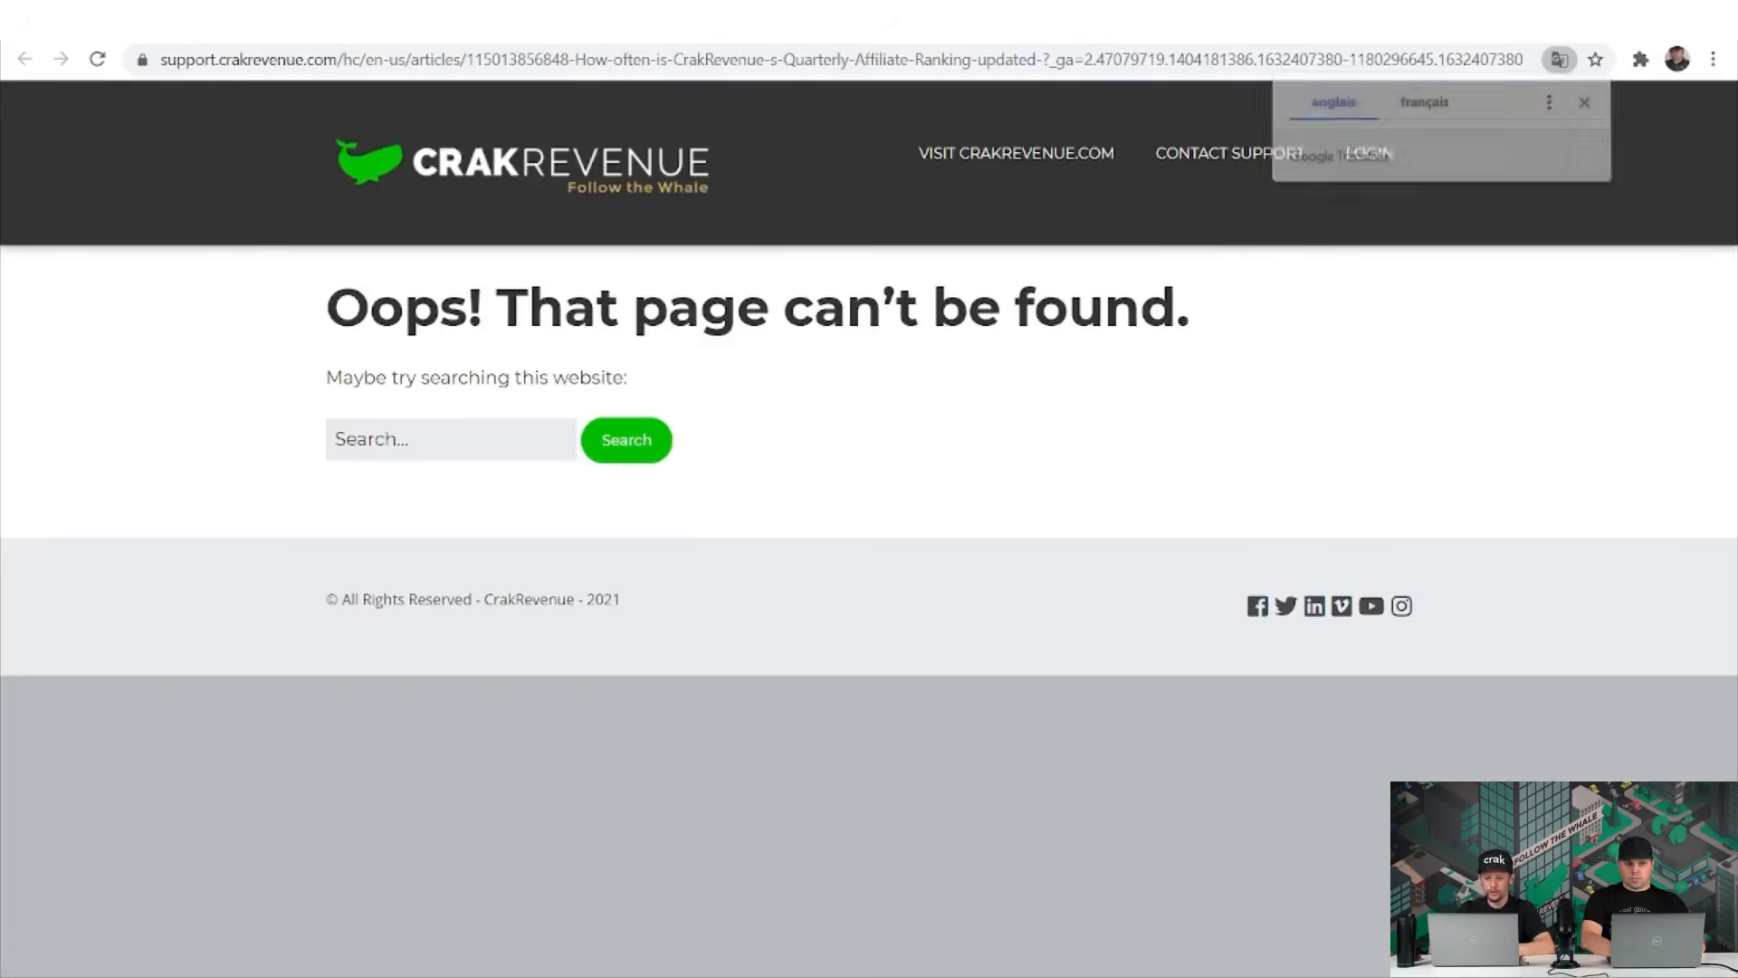
Close the 404 help tab and bring up link options for the VOTE FOR US TODAY! banner.
key(ctrl+w)
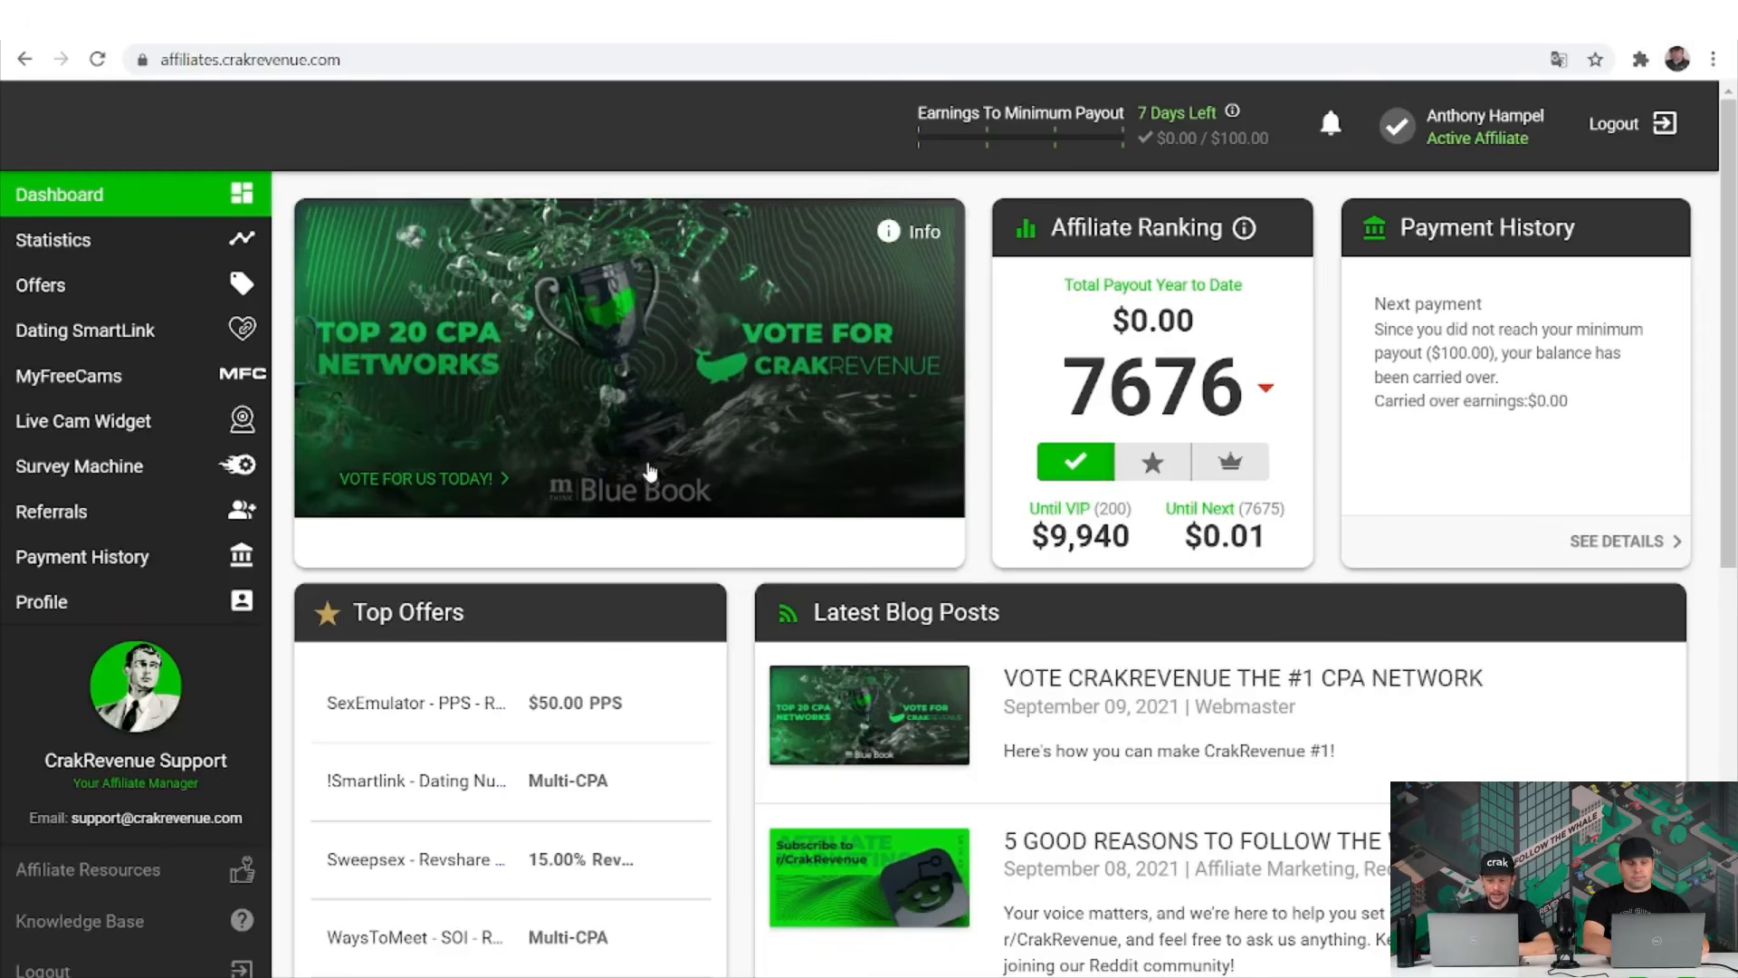
right_click(453, 487)
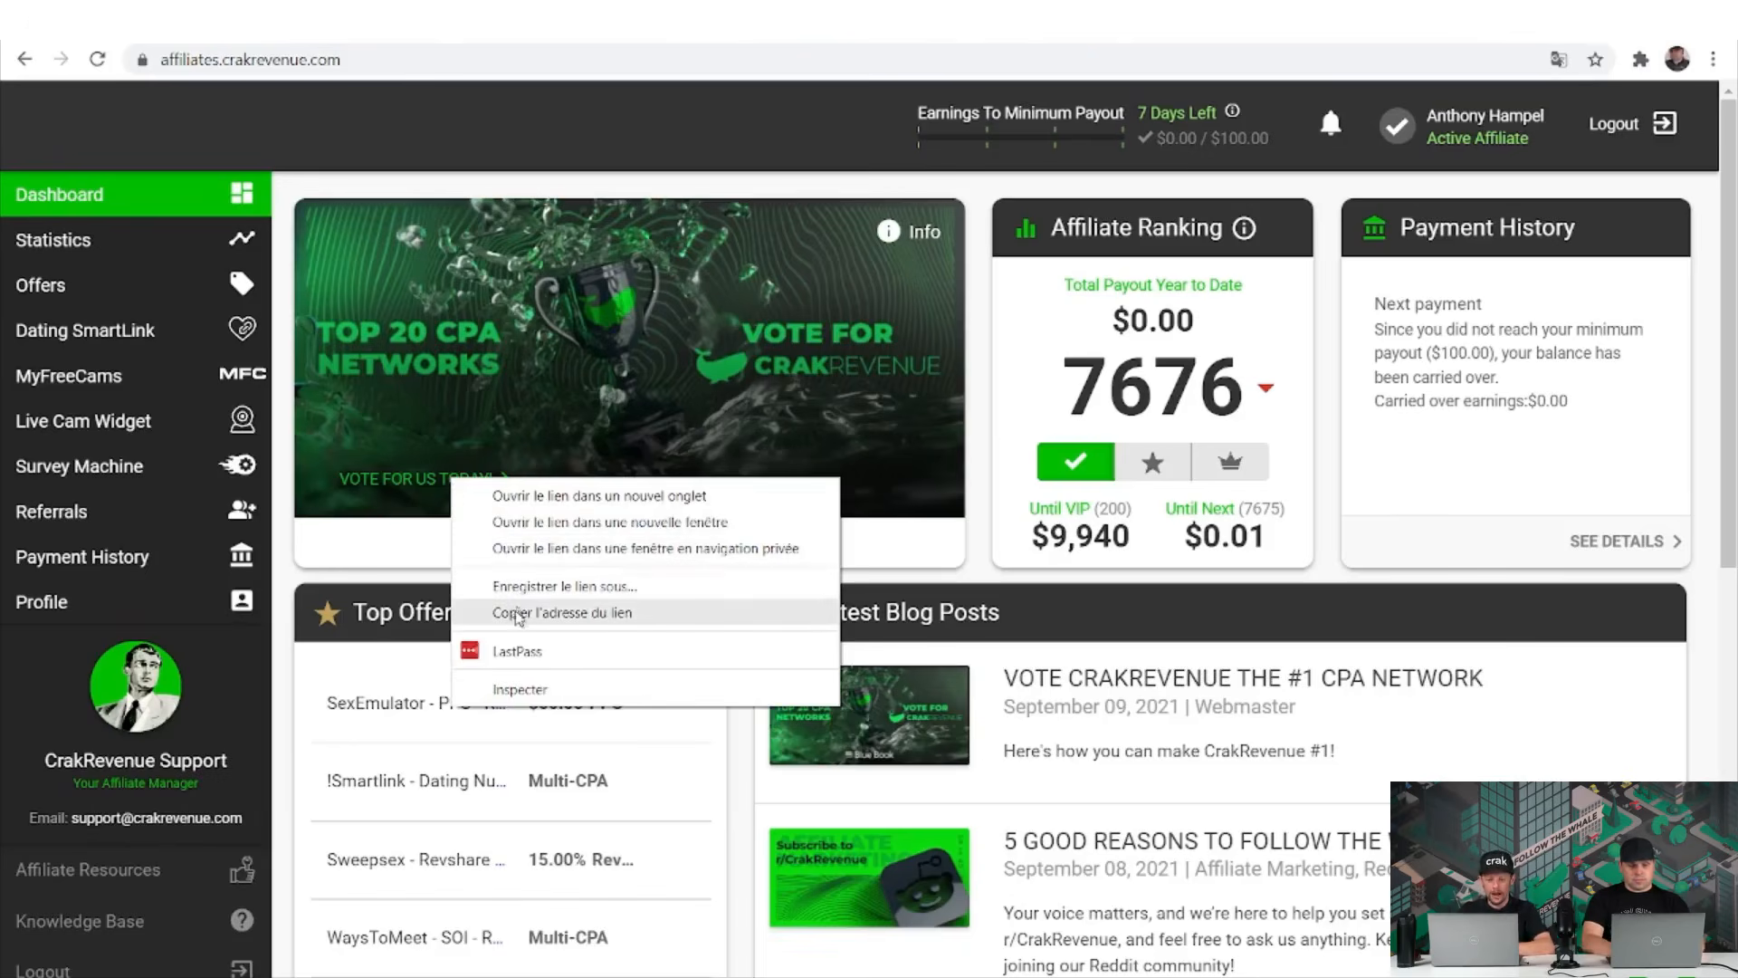
Open the Blue Book CPA networks survey in a new tab, view it, then return to Dashboard.
click(540, 498)
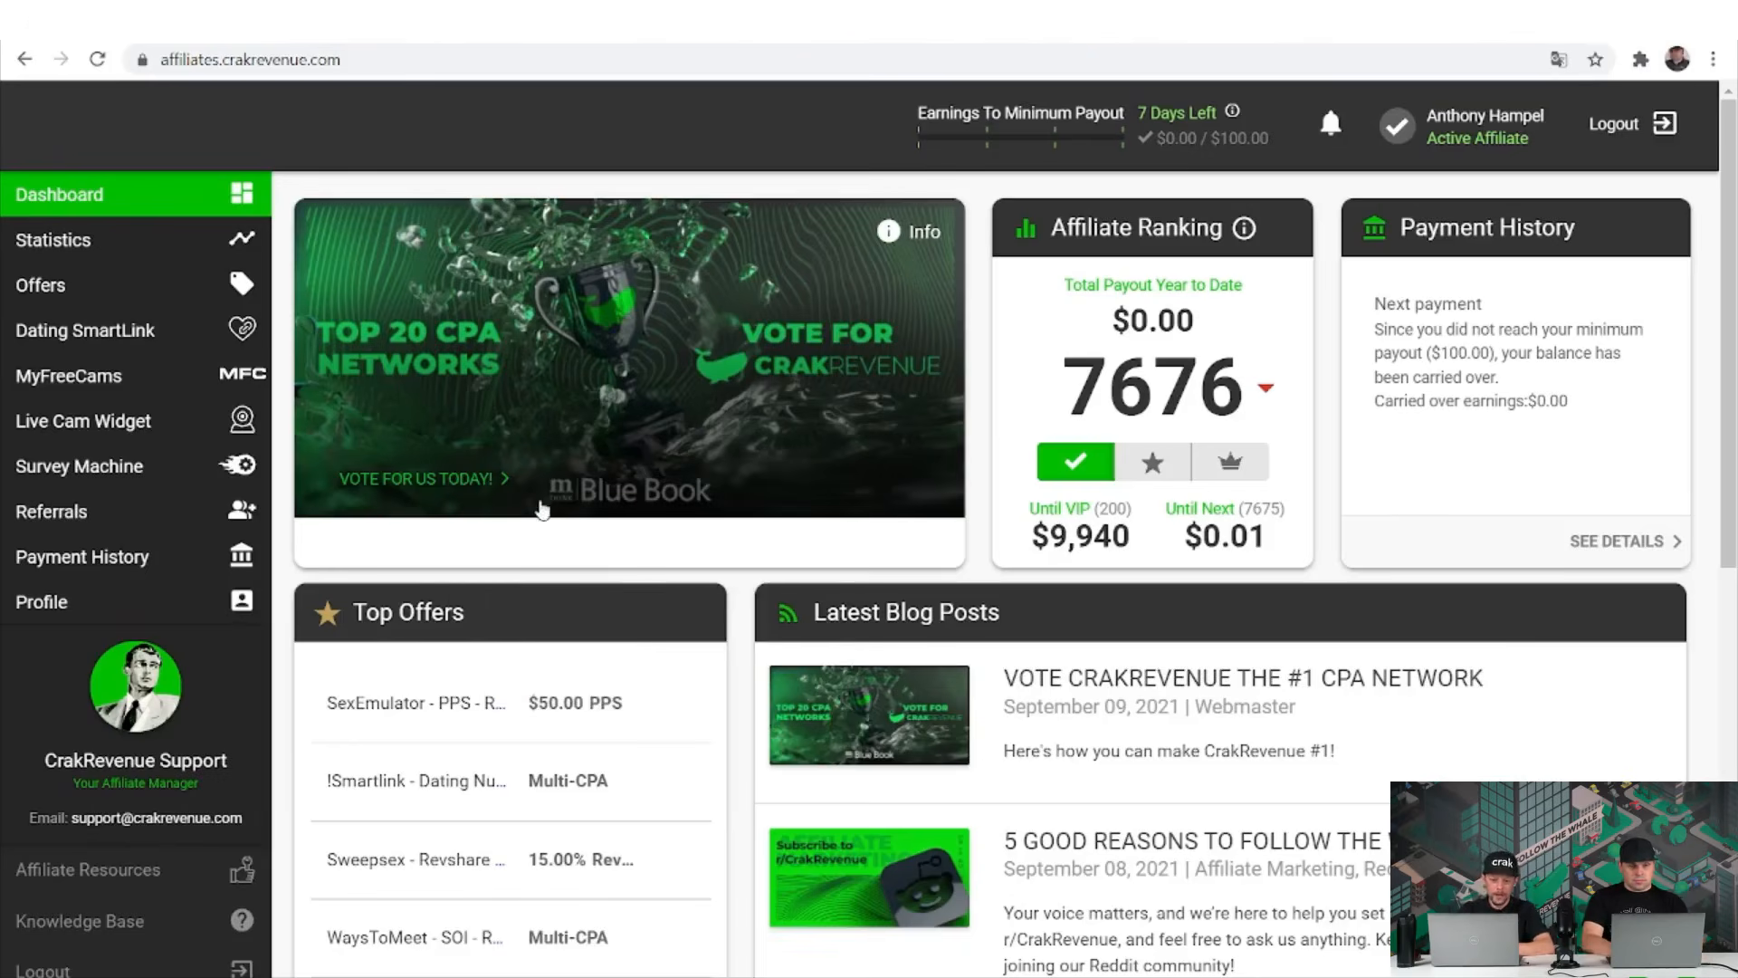
key(ctrl+Tab)
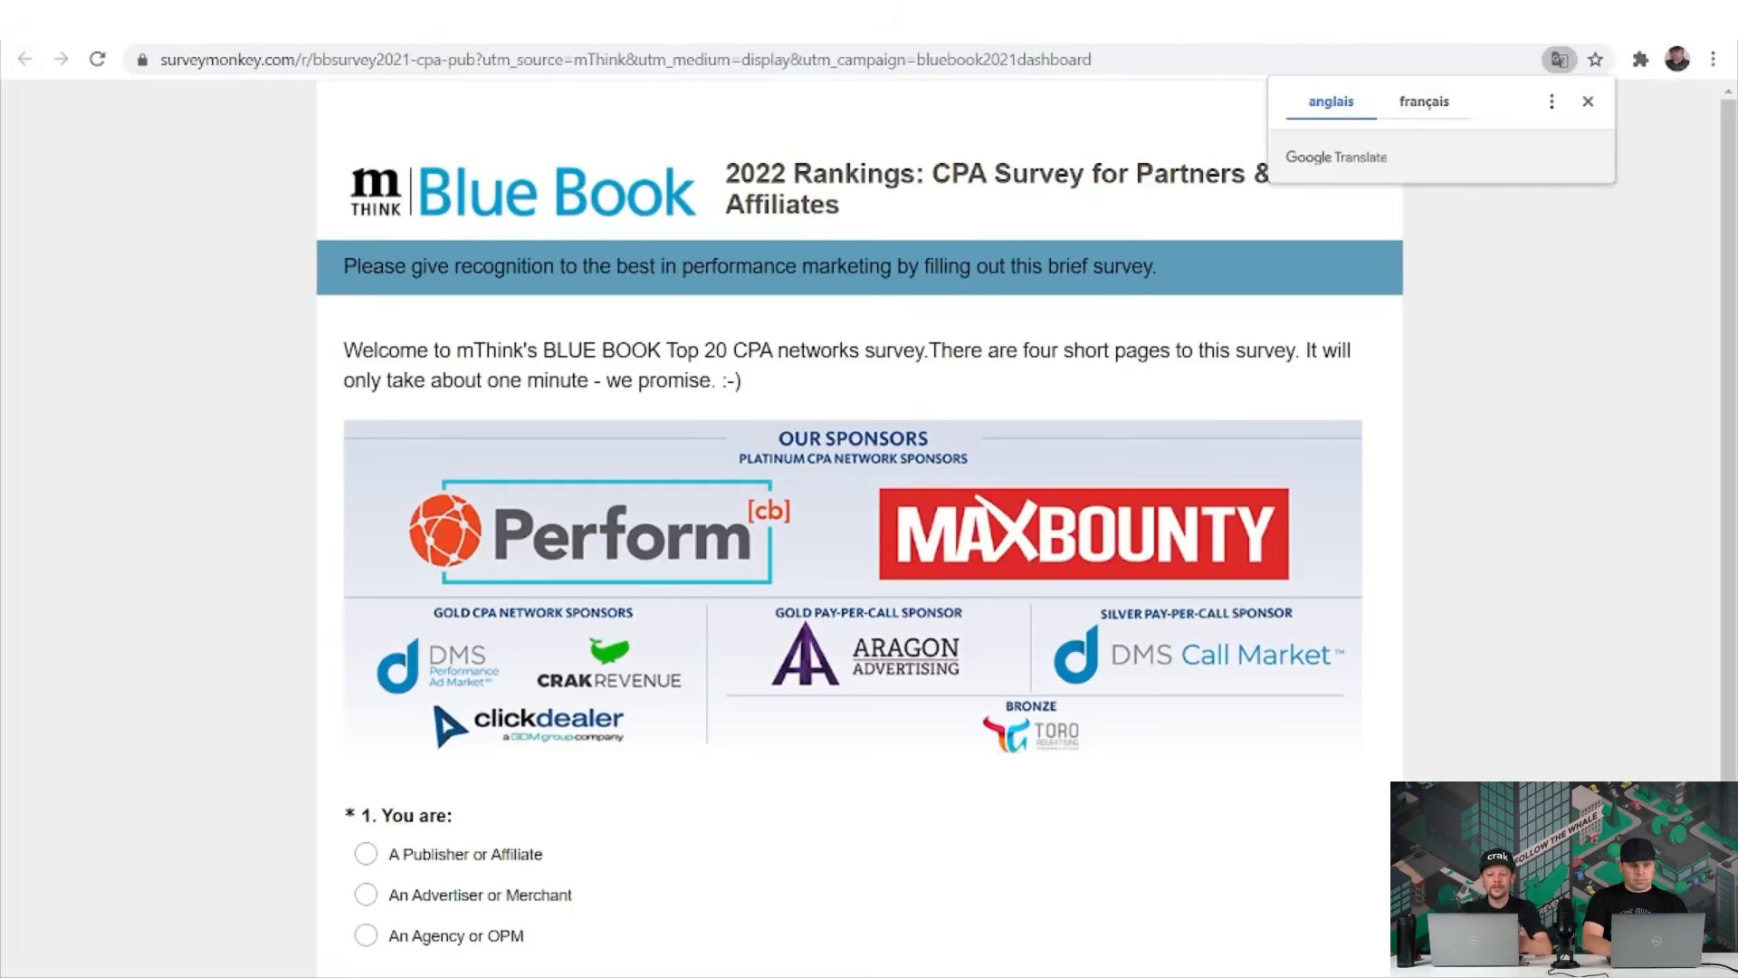
click(109, 20)
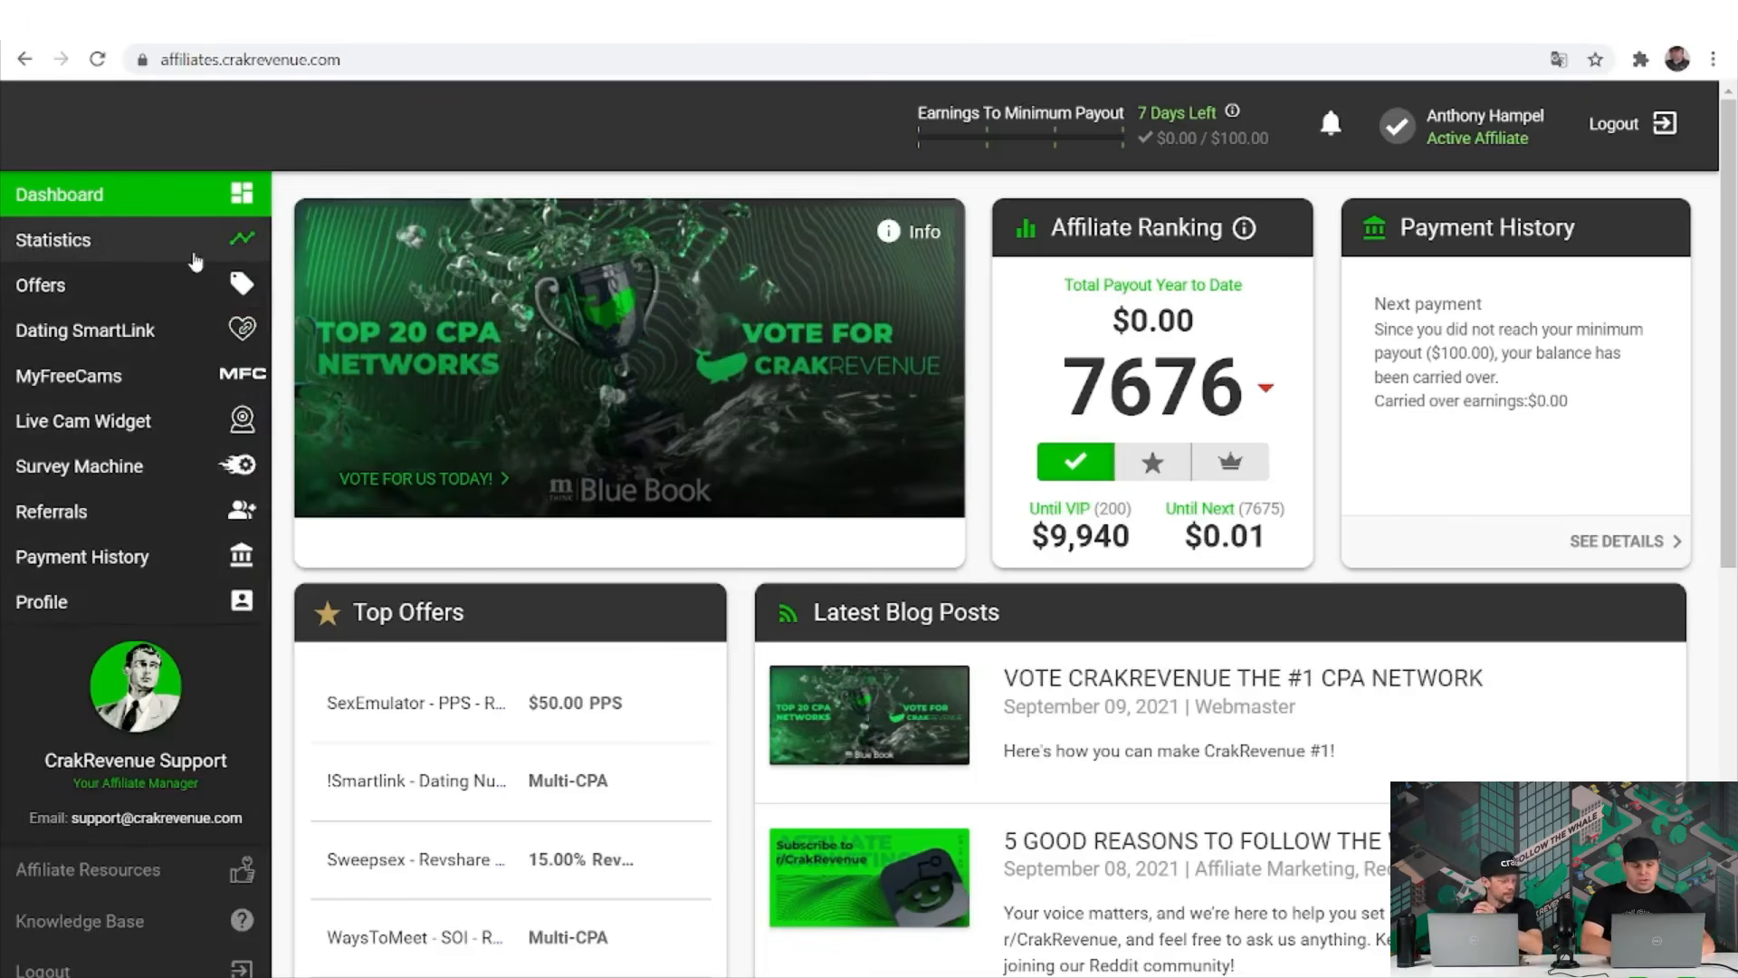
Page the Top Offers carousel forward and back to show entries 5–8 of 10.
scroll(389, 494, down, 3)
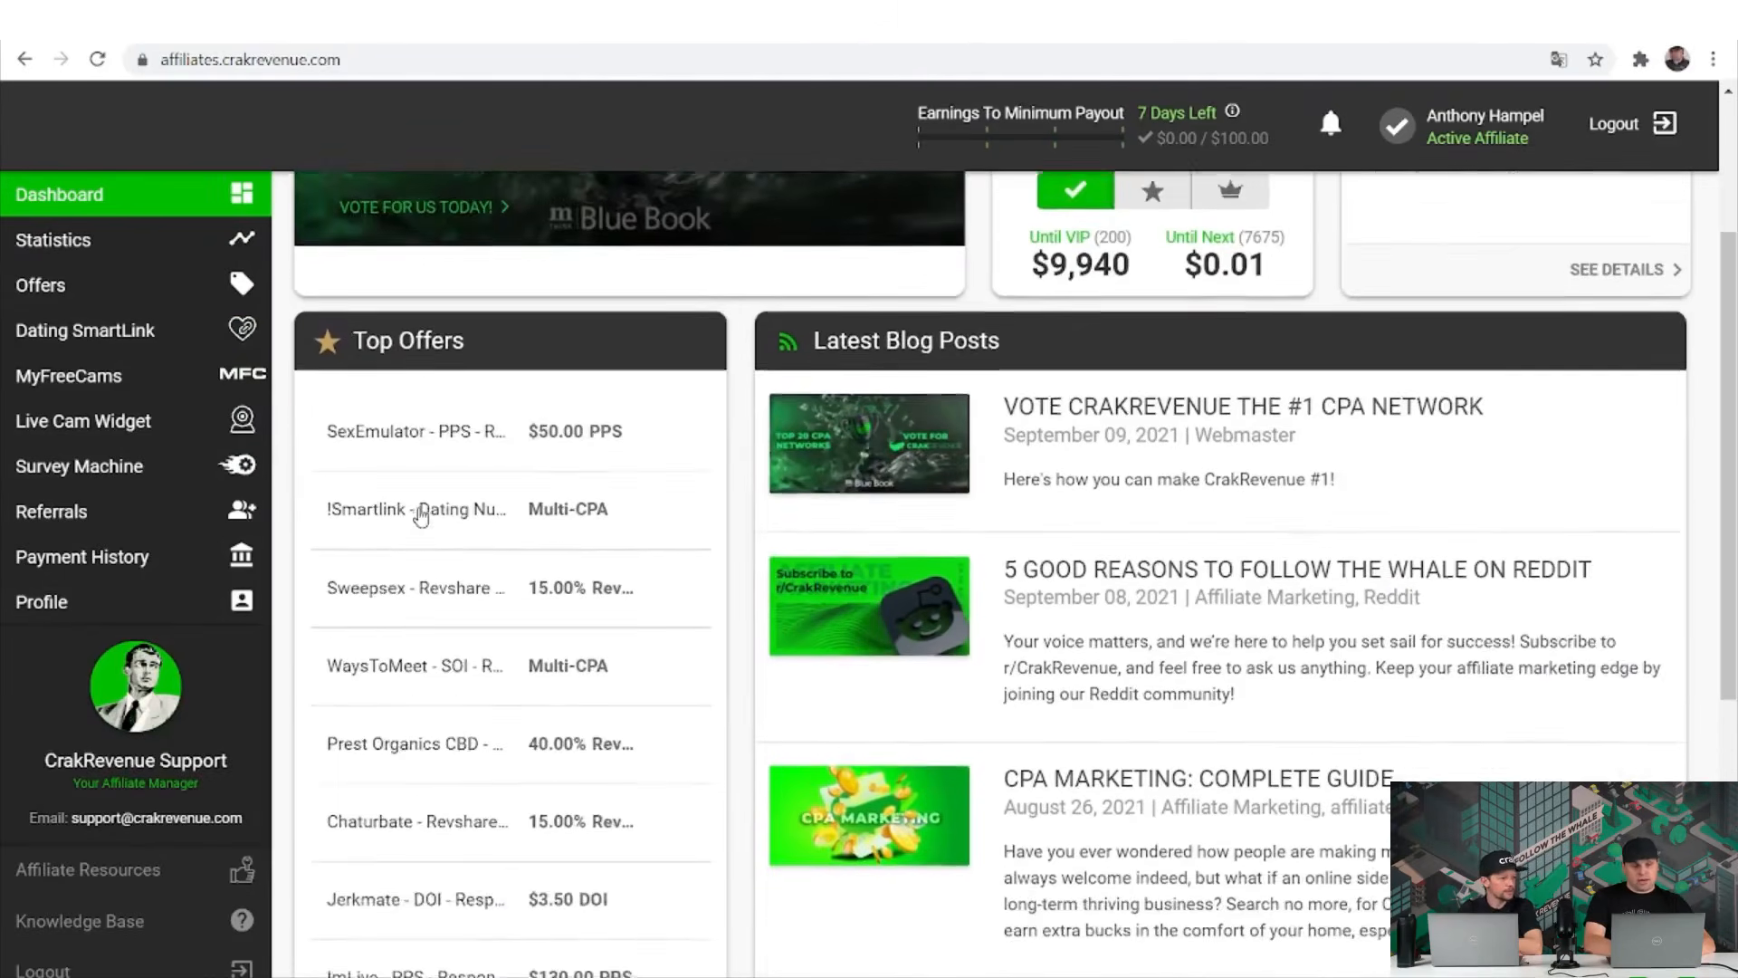
scroll(421, 516, down, 1)
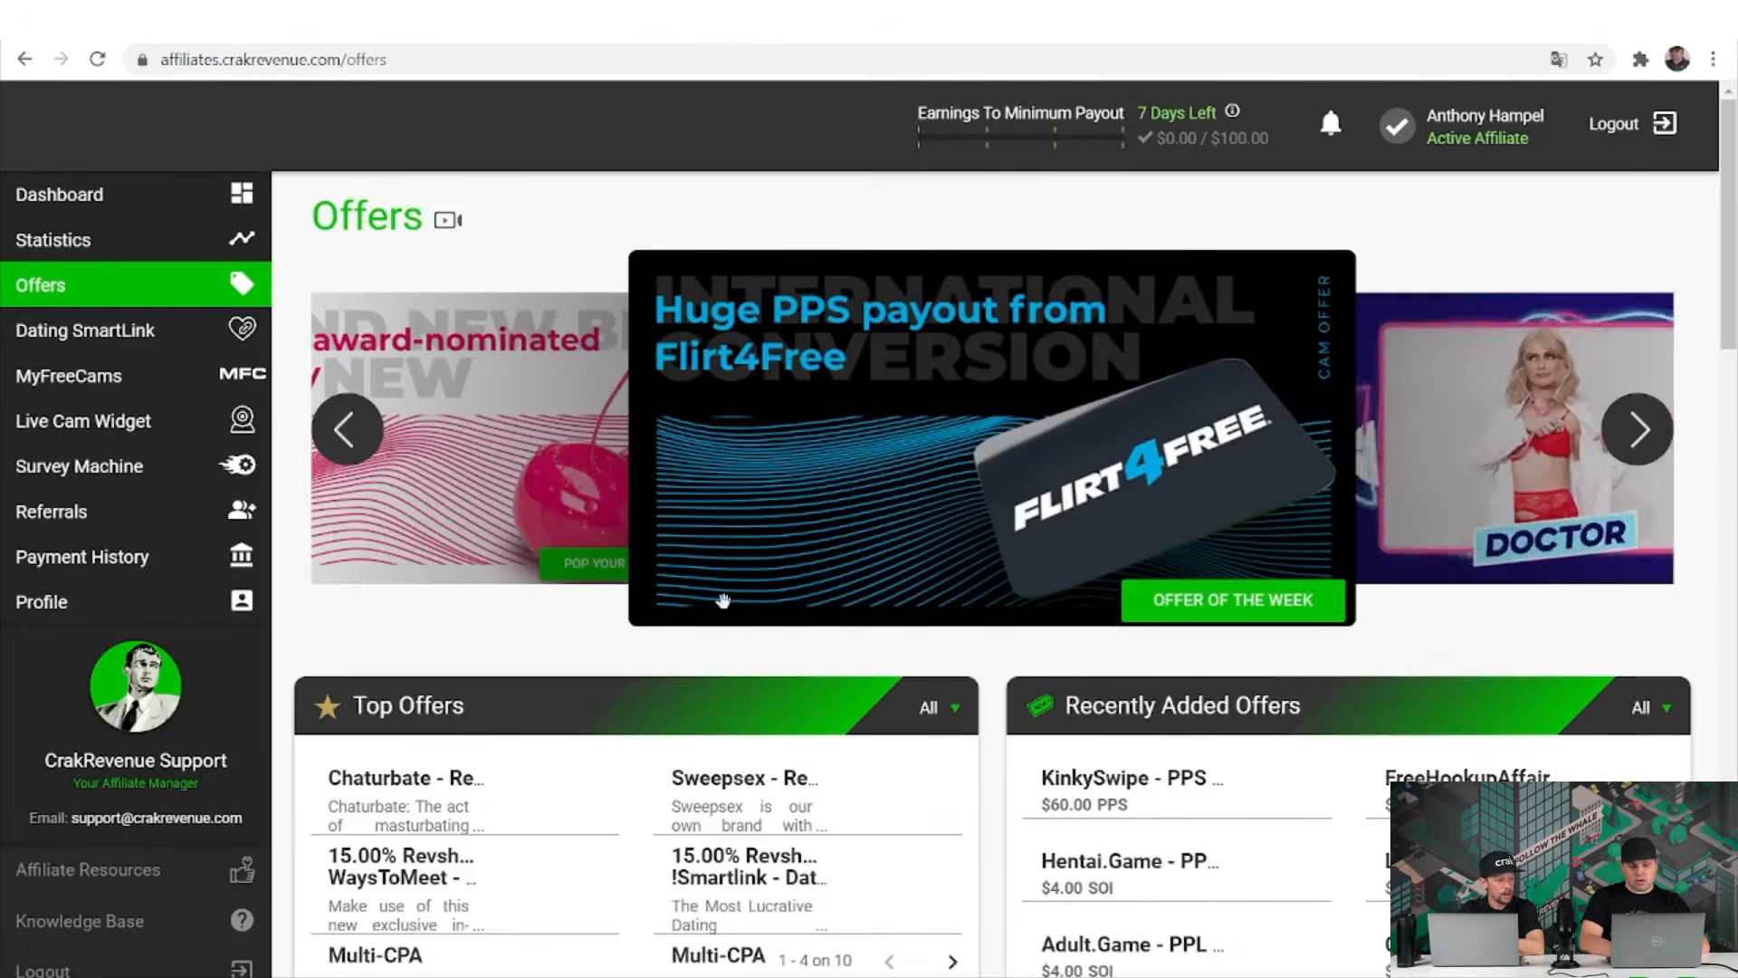
scroll(723, 602, down, 1)
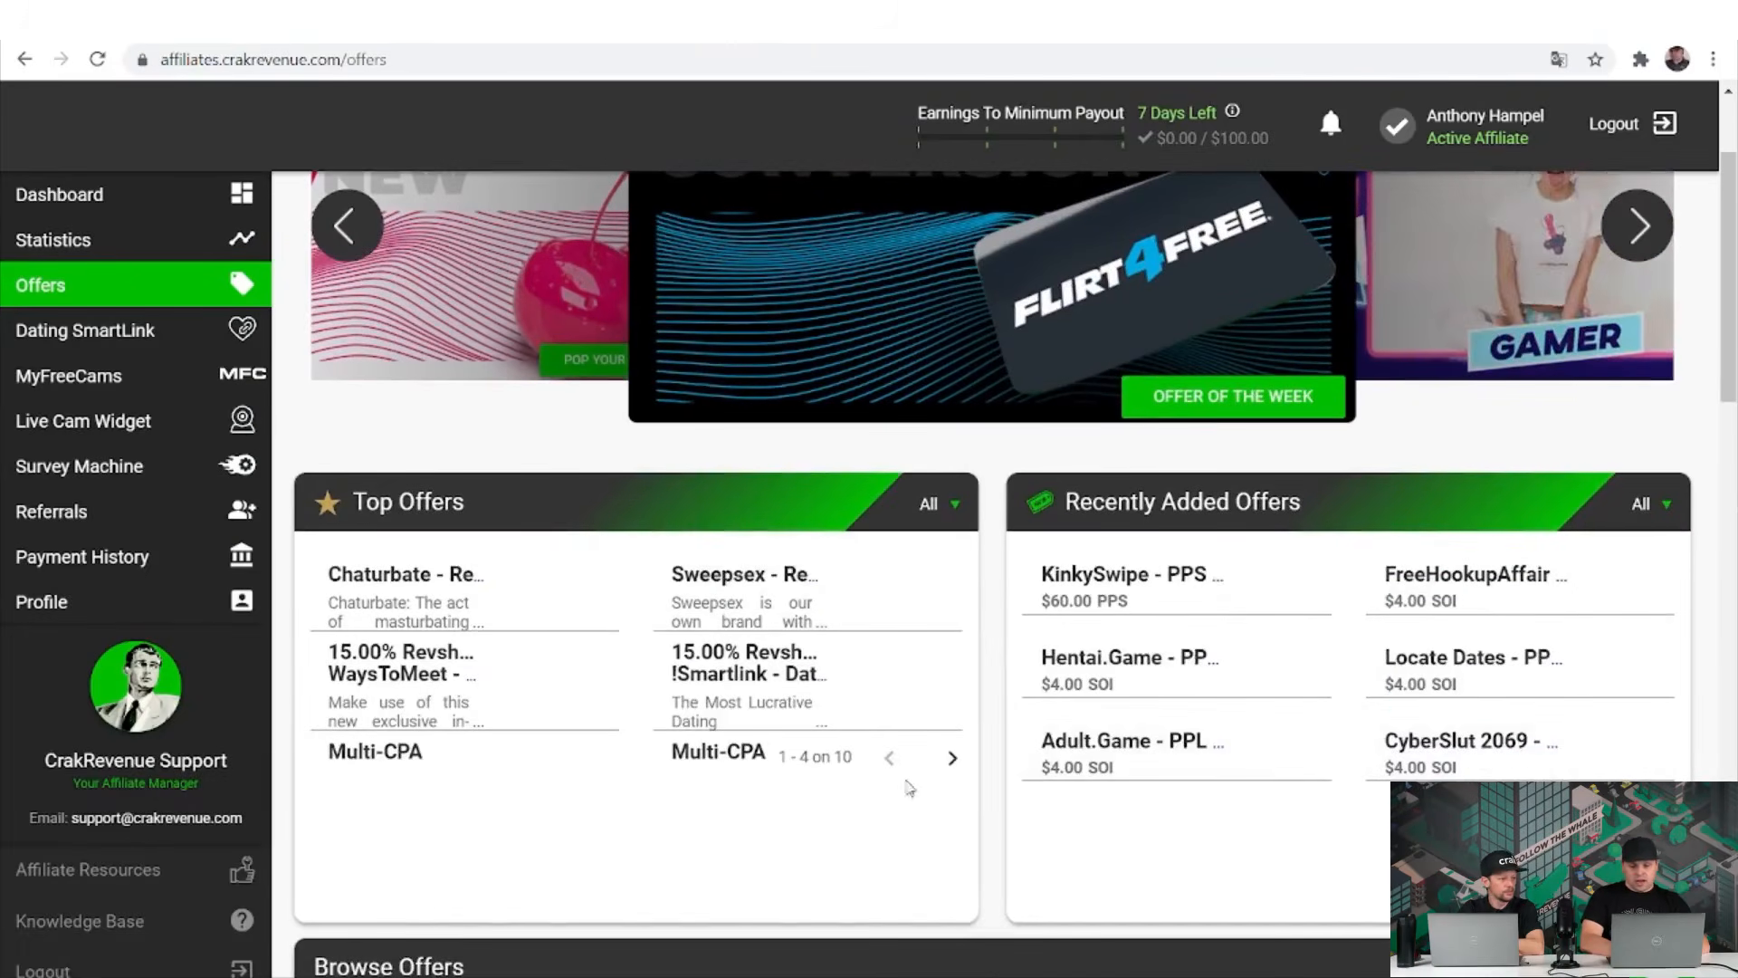
click(952, 759)
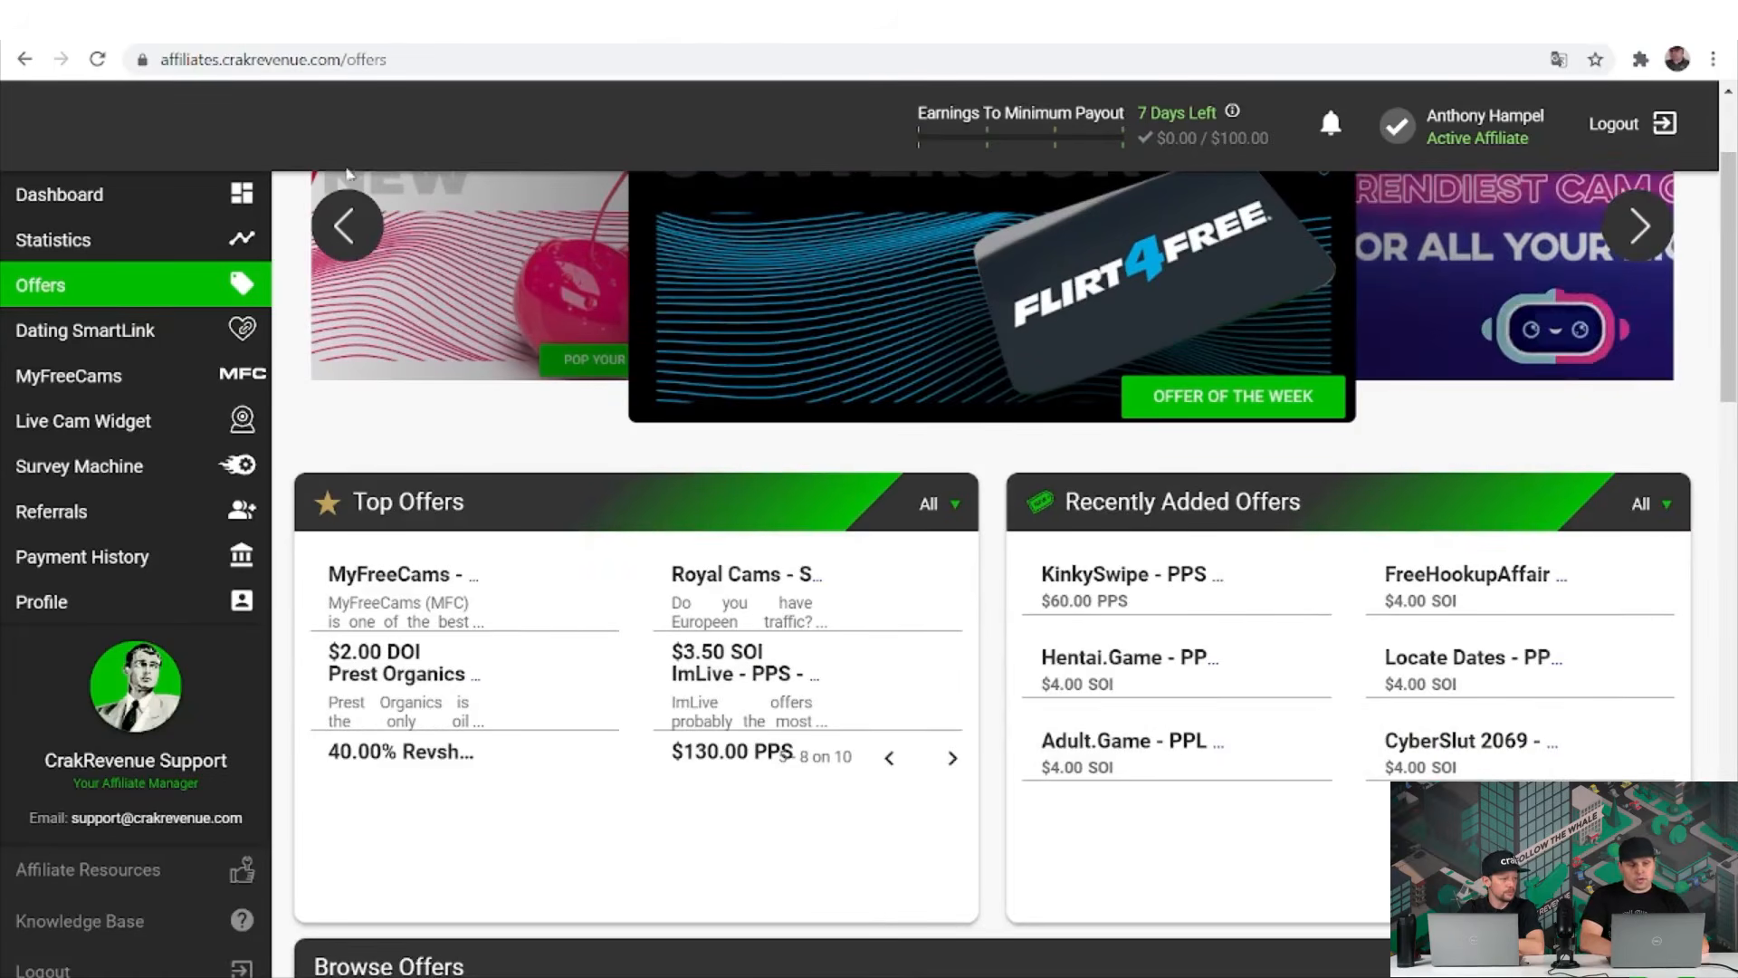
click(347, 226)
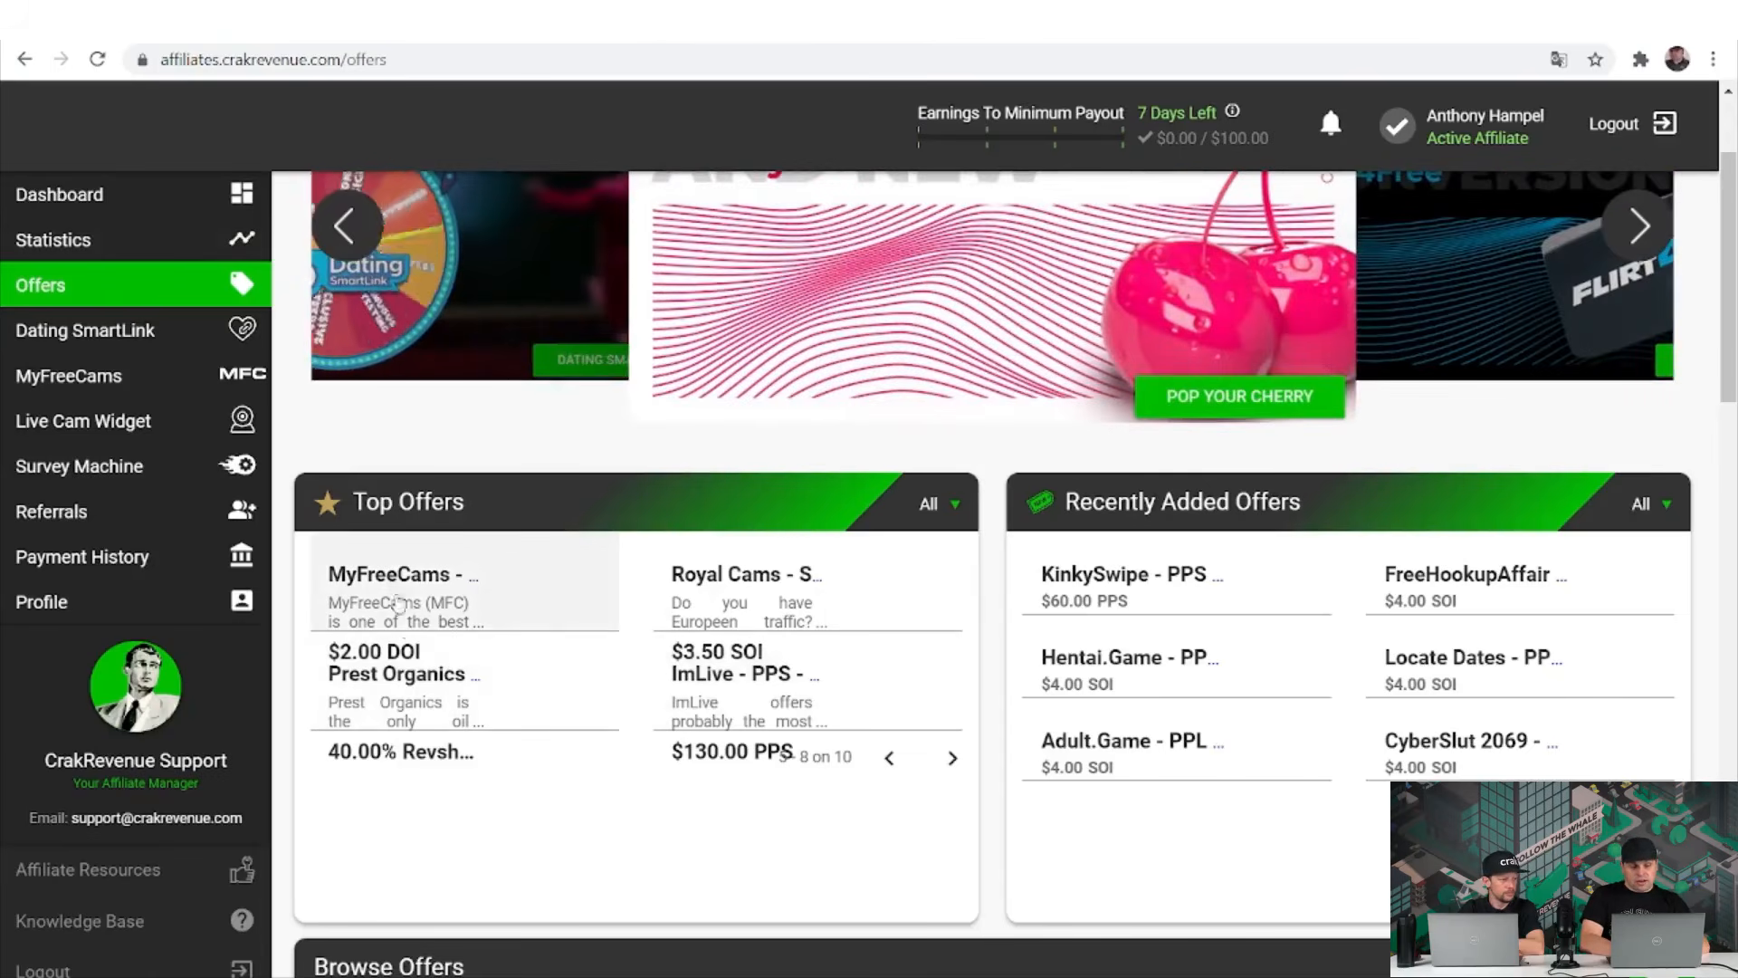
click(424, 702)
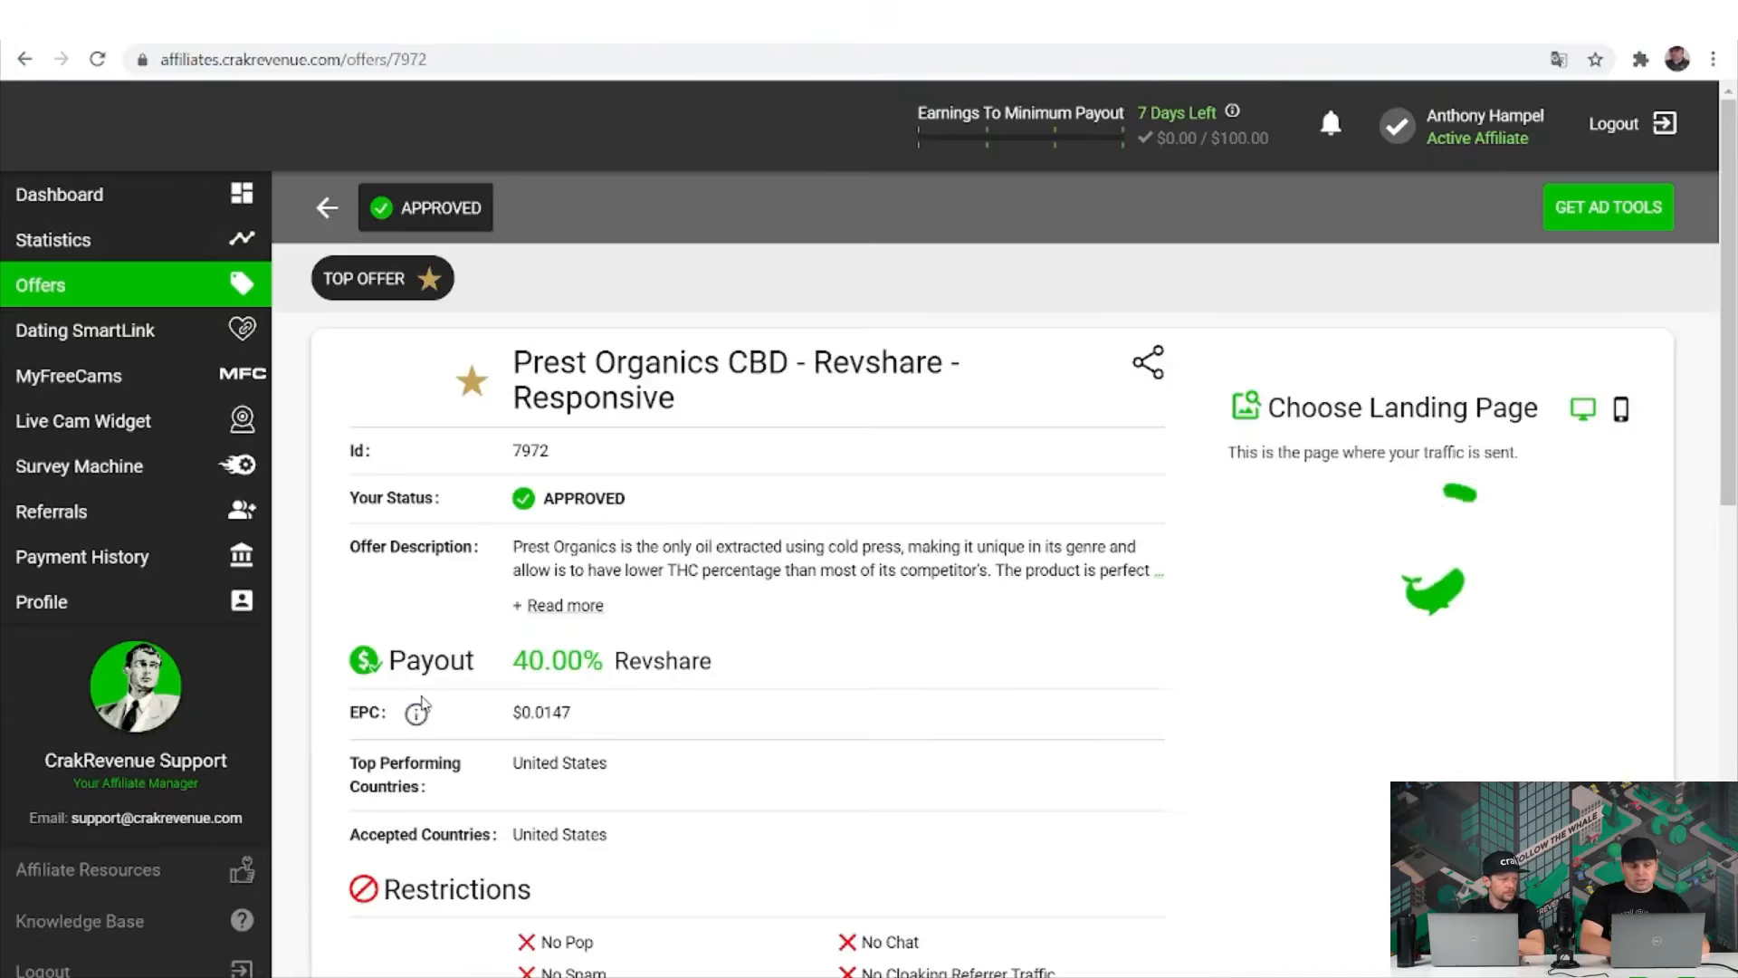
scroll(422, 703, down, 1)
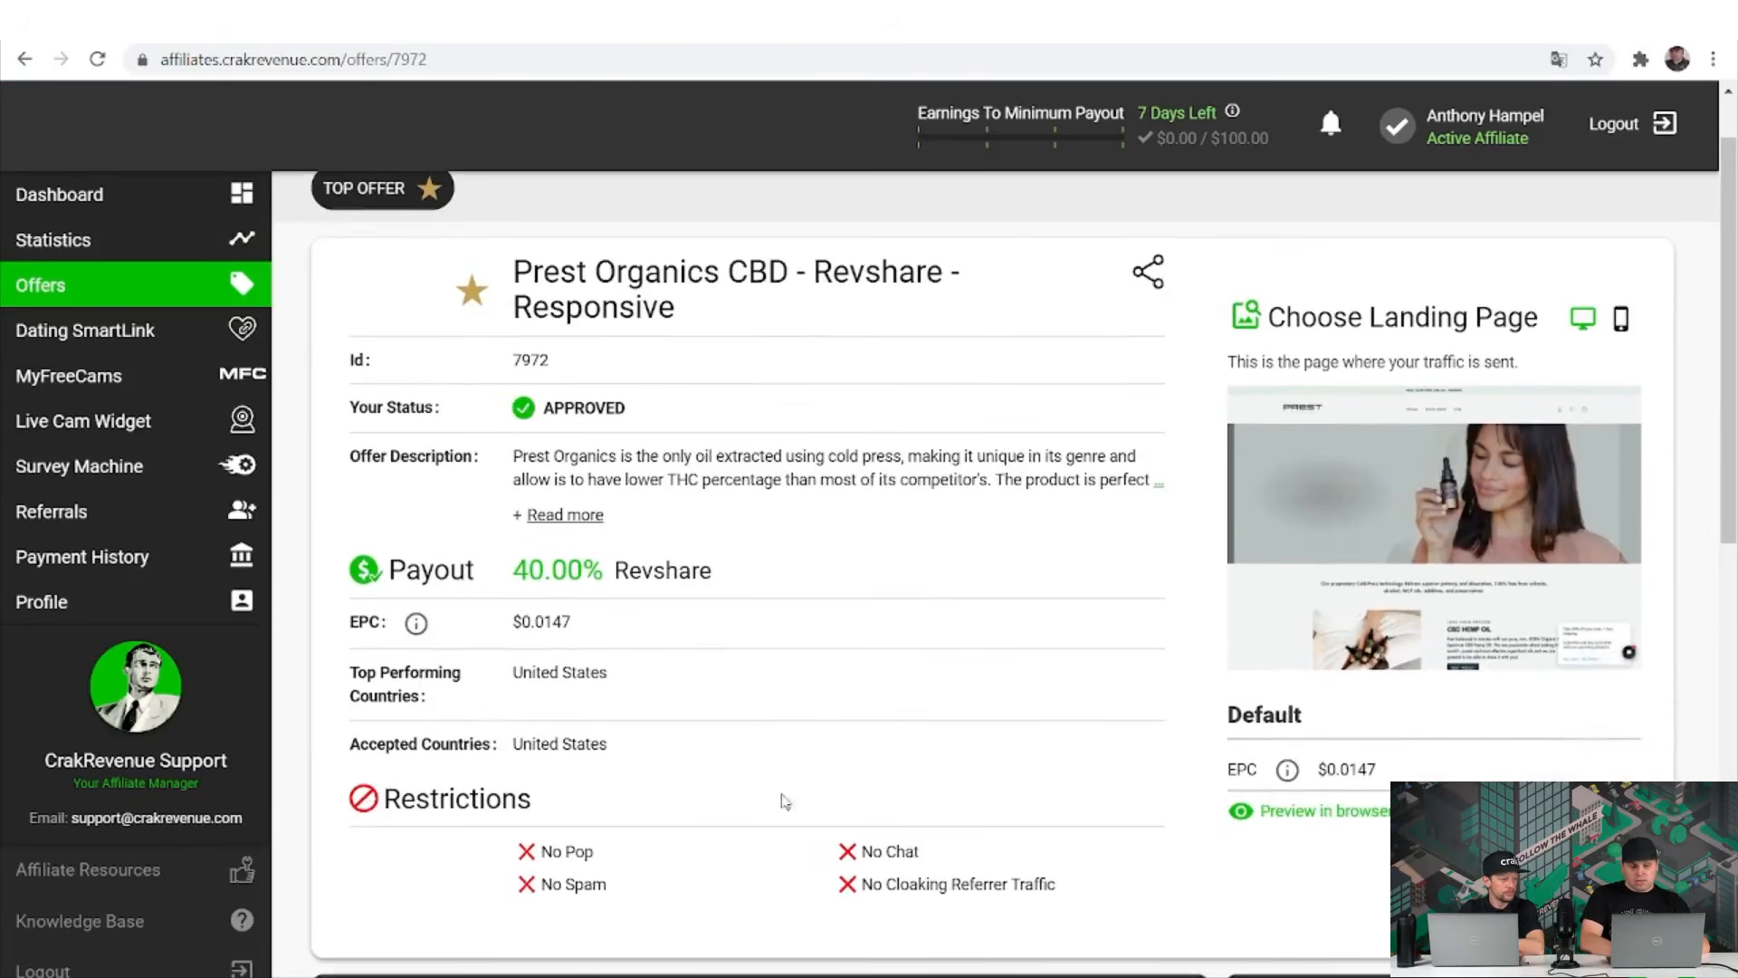
scroll(786, 824, down, 2)
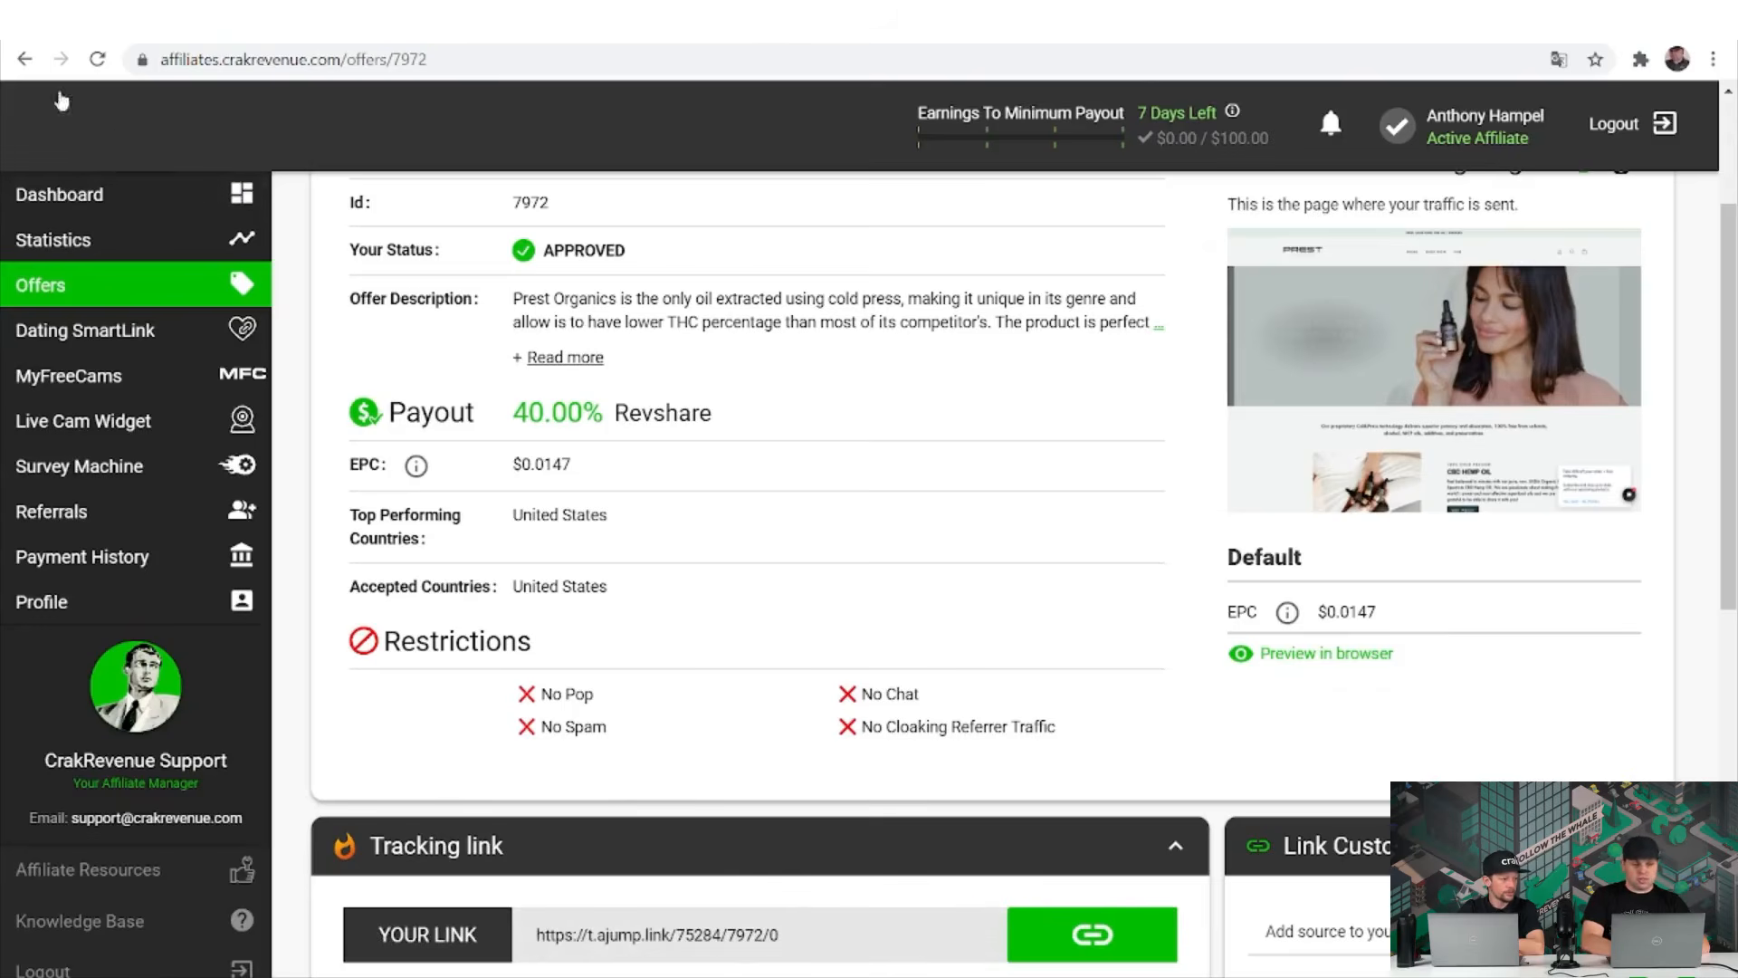
click(25, 63)
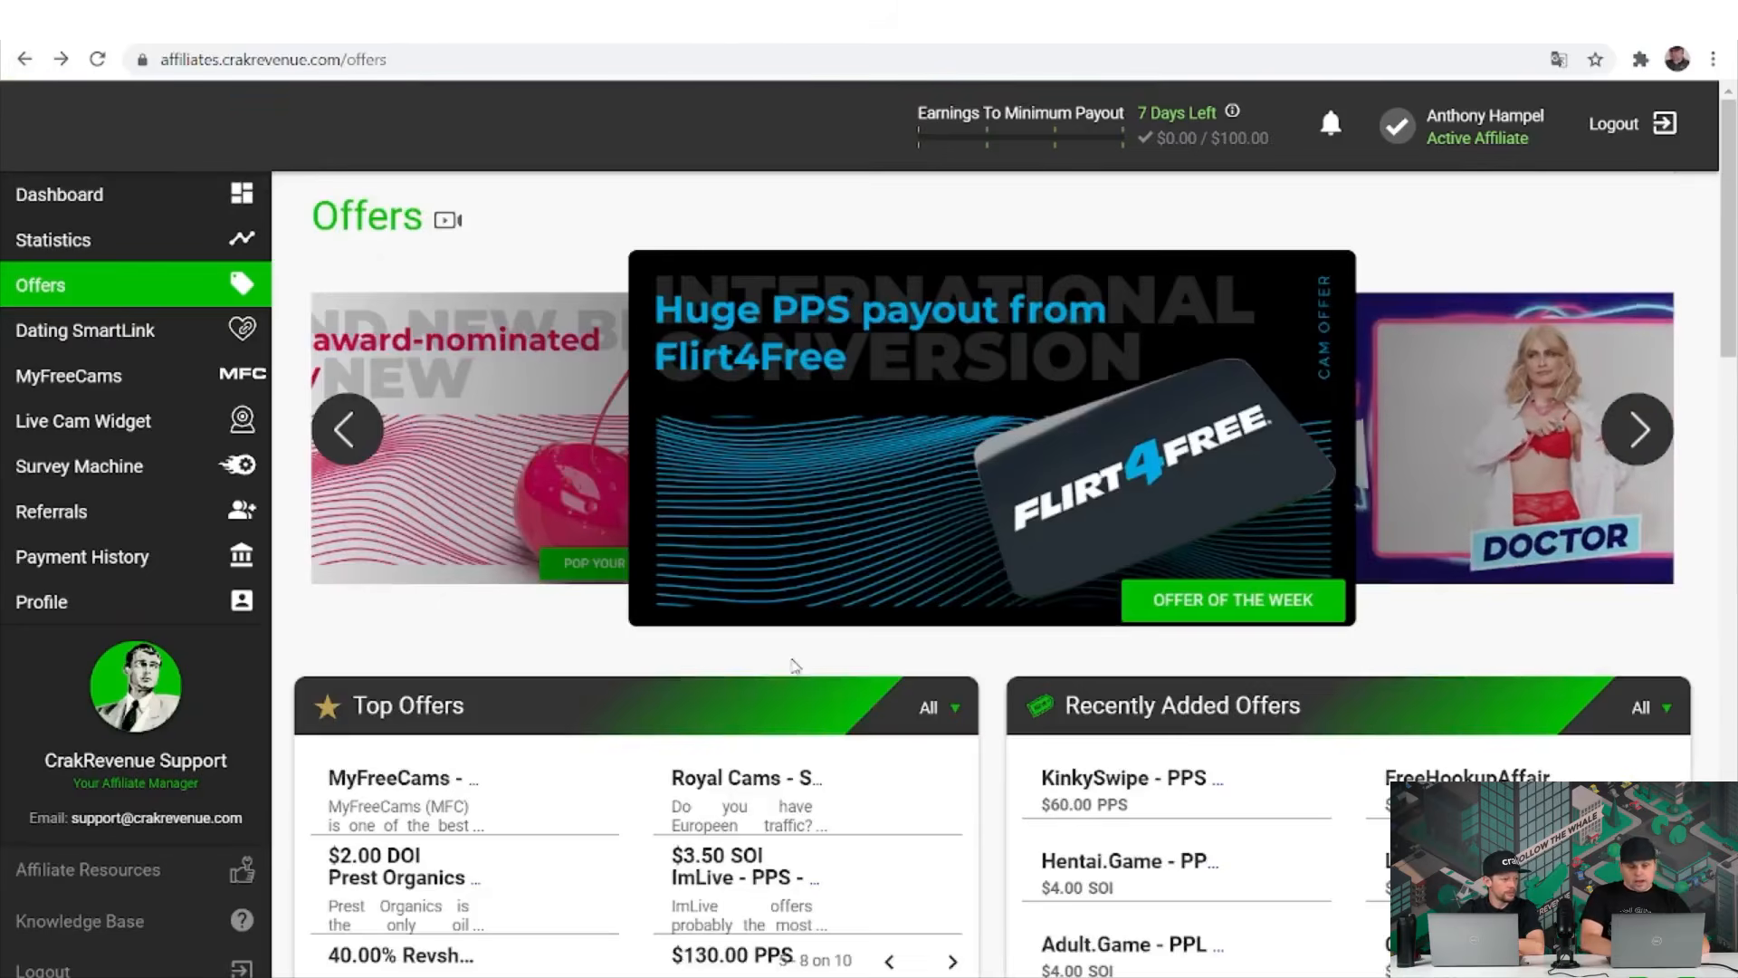
scroll(794, 665, down, 2)
scroll(794, 666, down, 5)
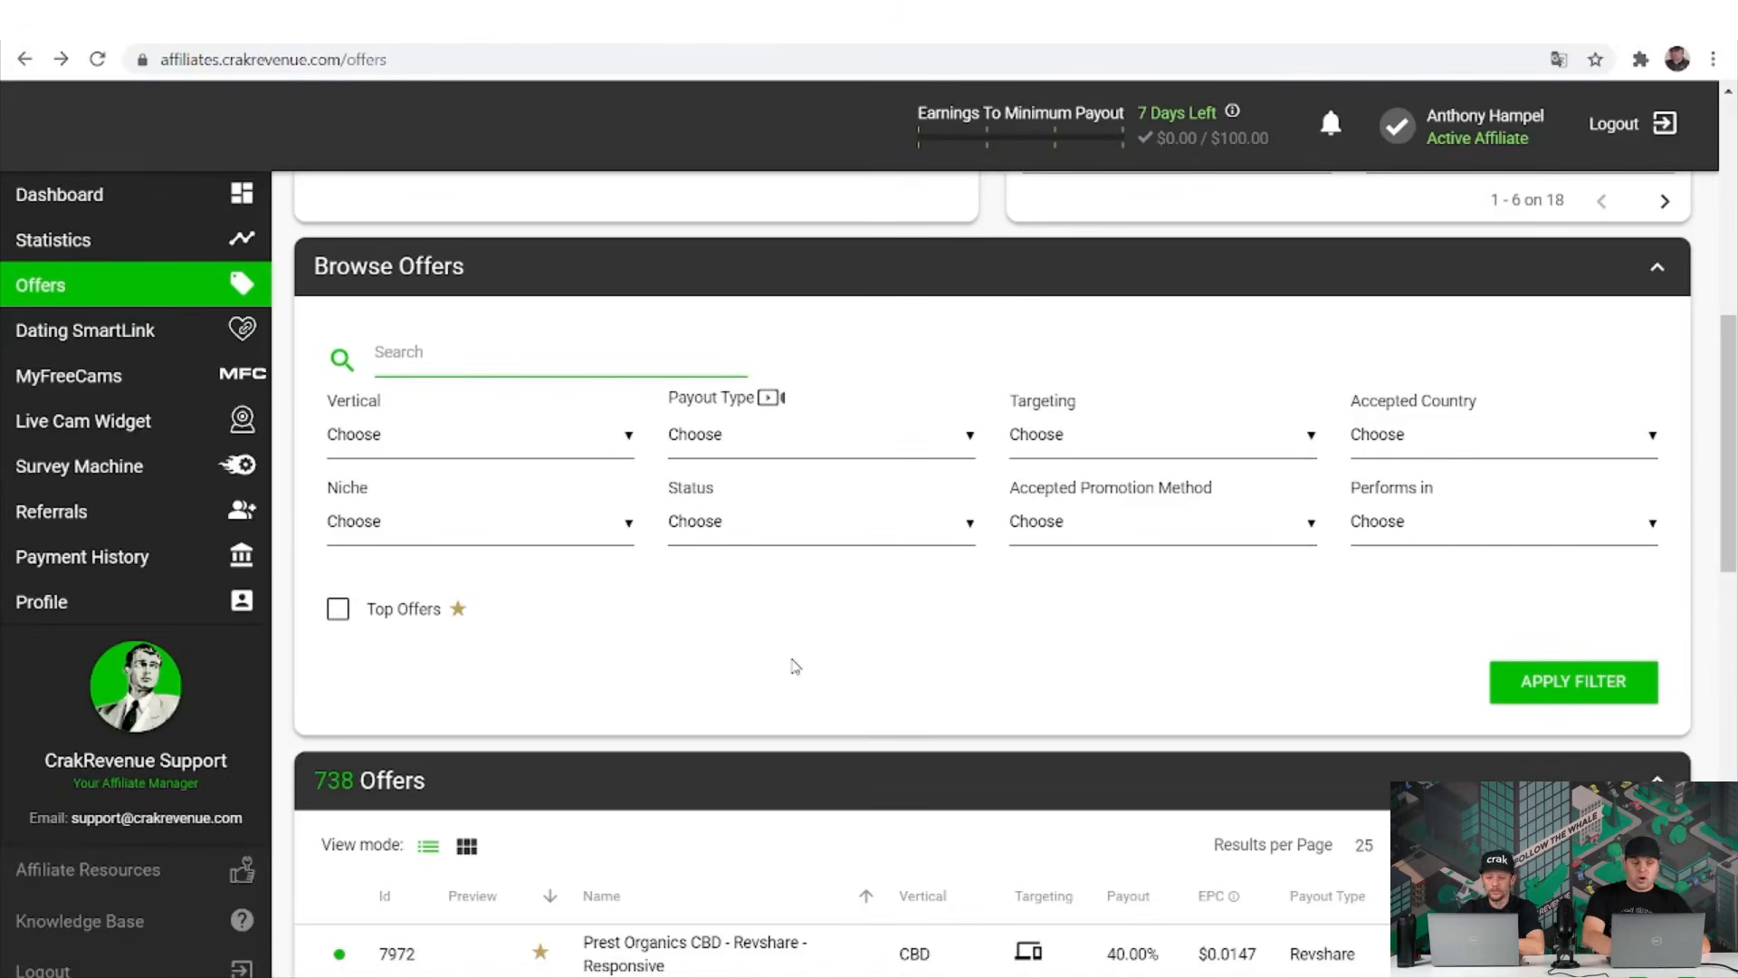
Review the vertical, payout type, targeting and accepted country filter choices without selecting any.
scroll(794, 665, down, 1)
scroll(794, 665, up, 1)
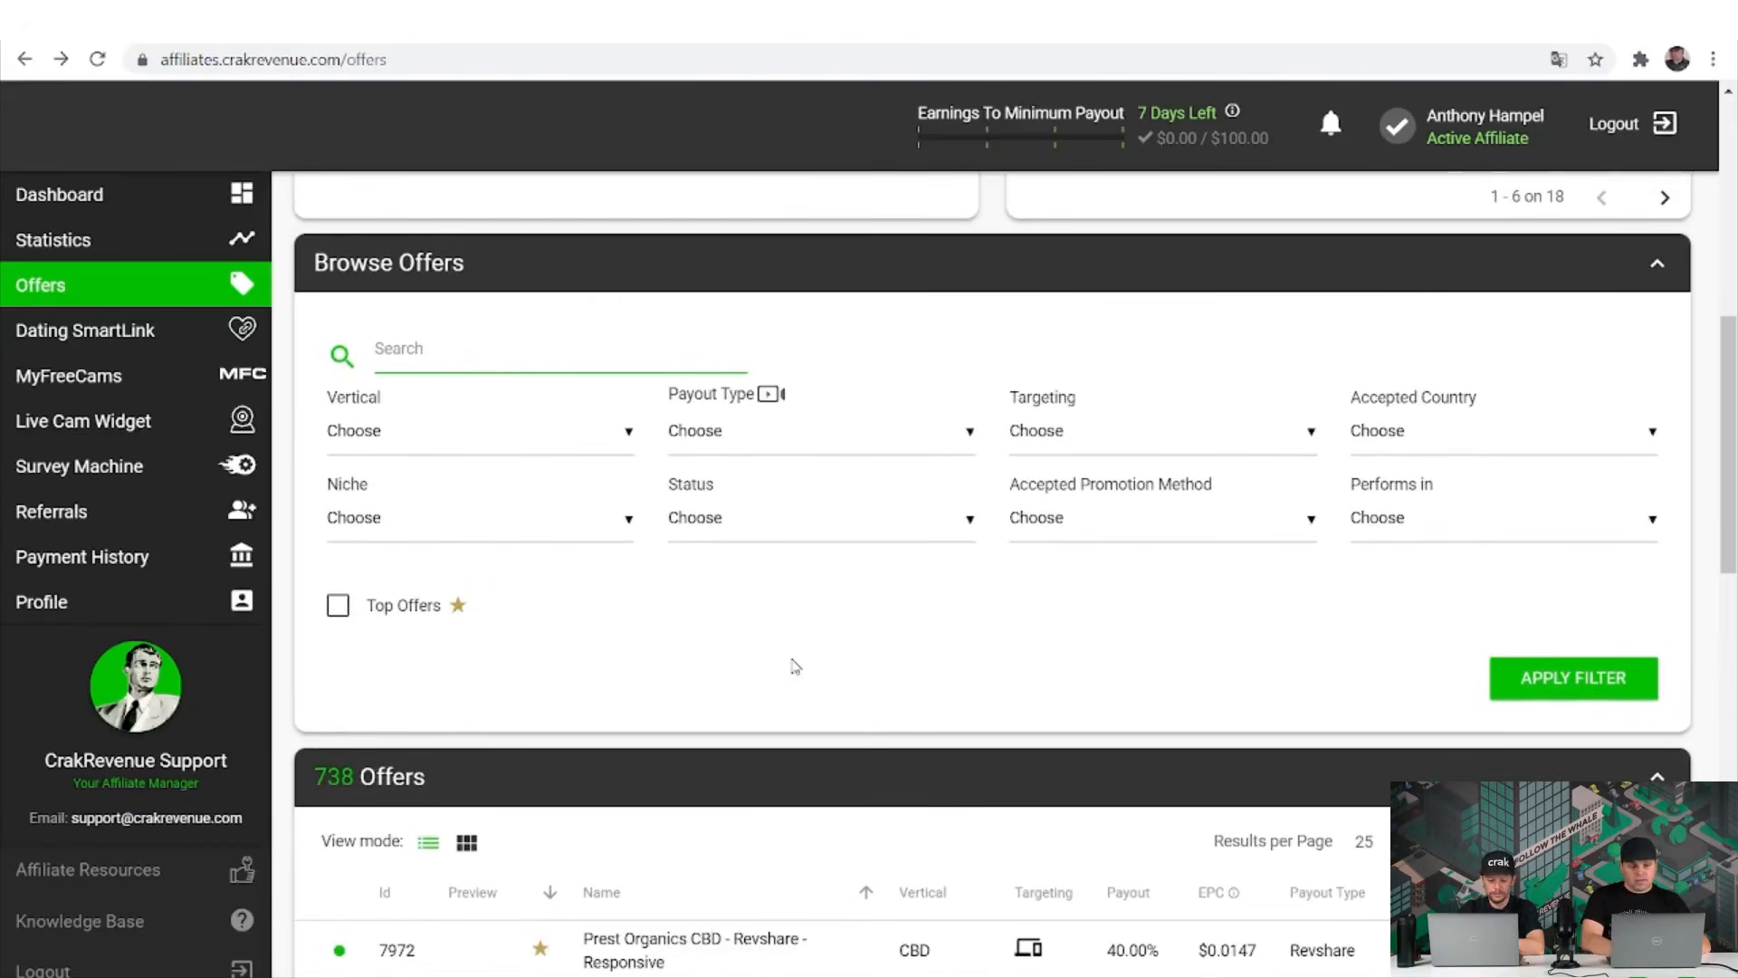
click(516, 432)
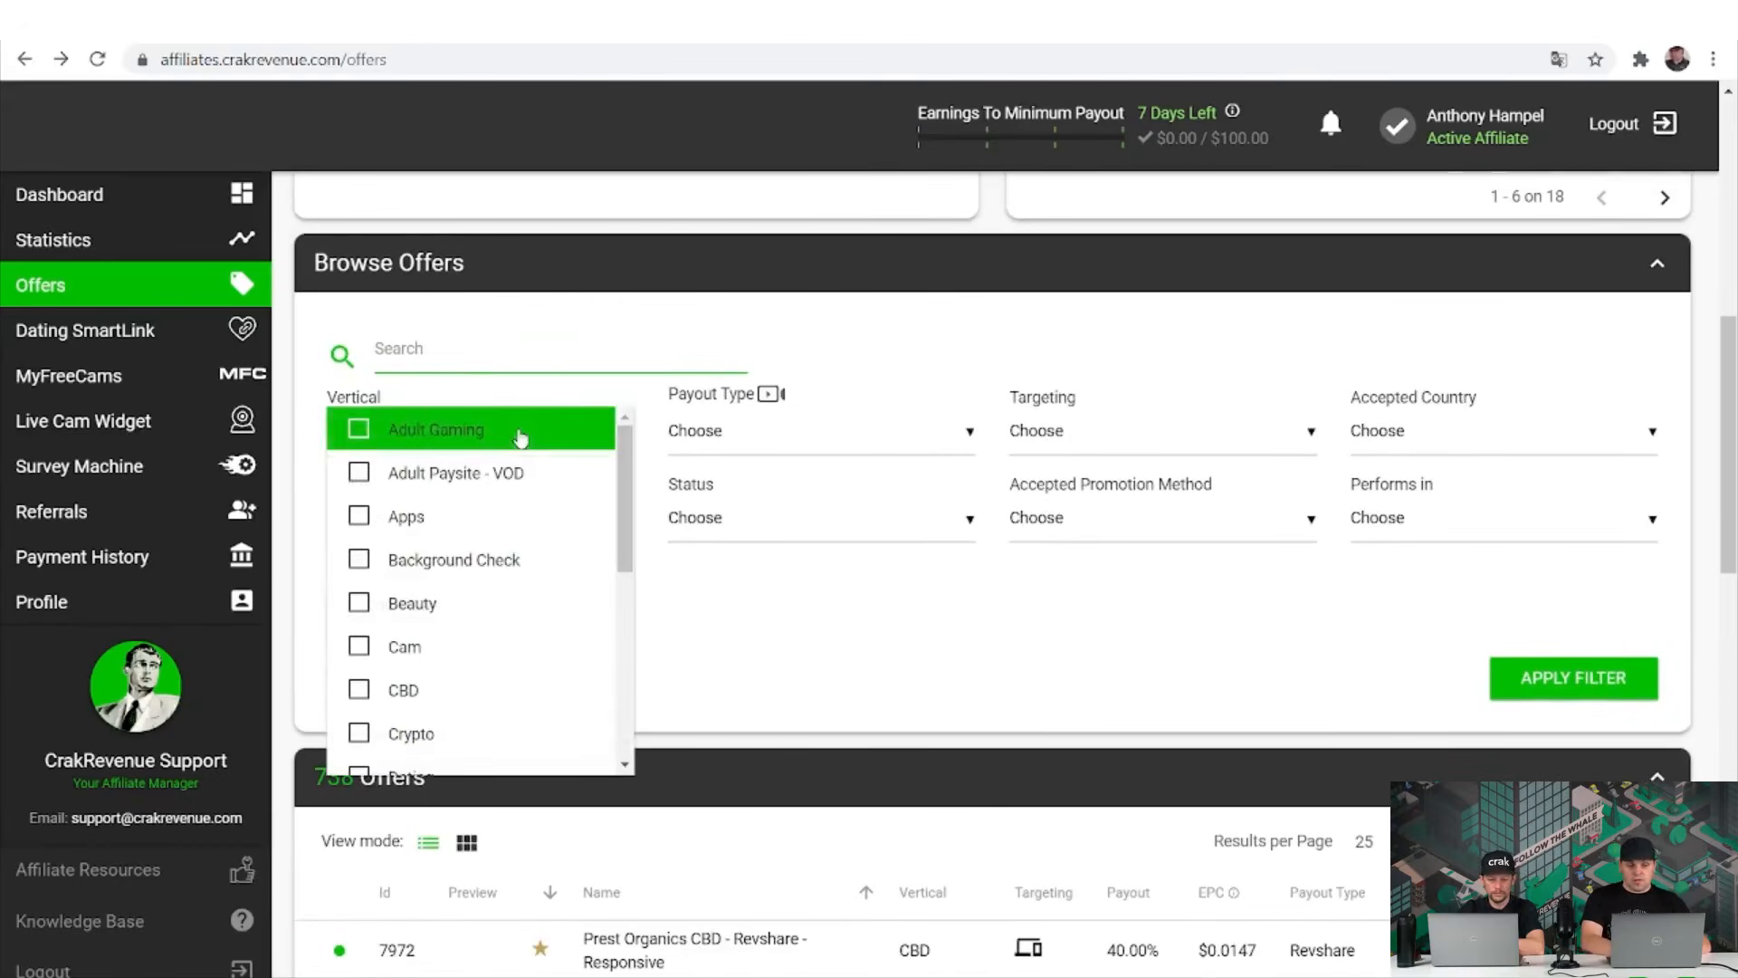
click(801, 406)
click(801, 430)
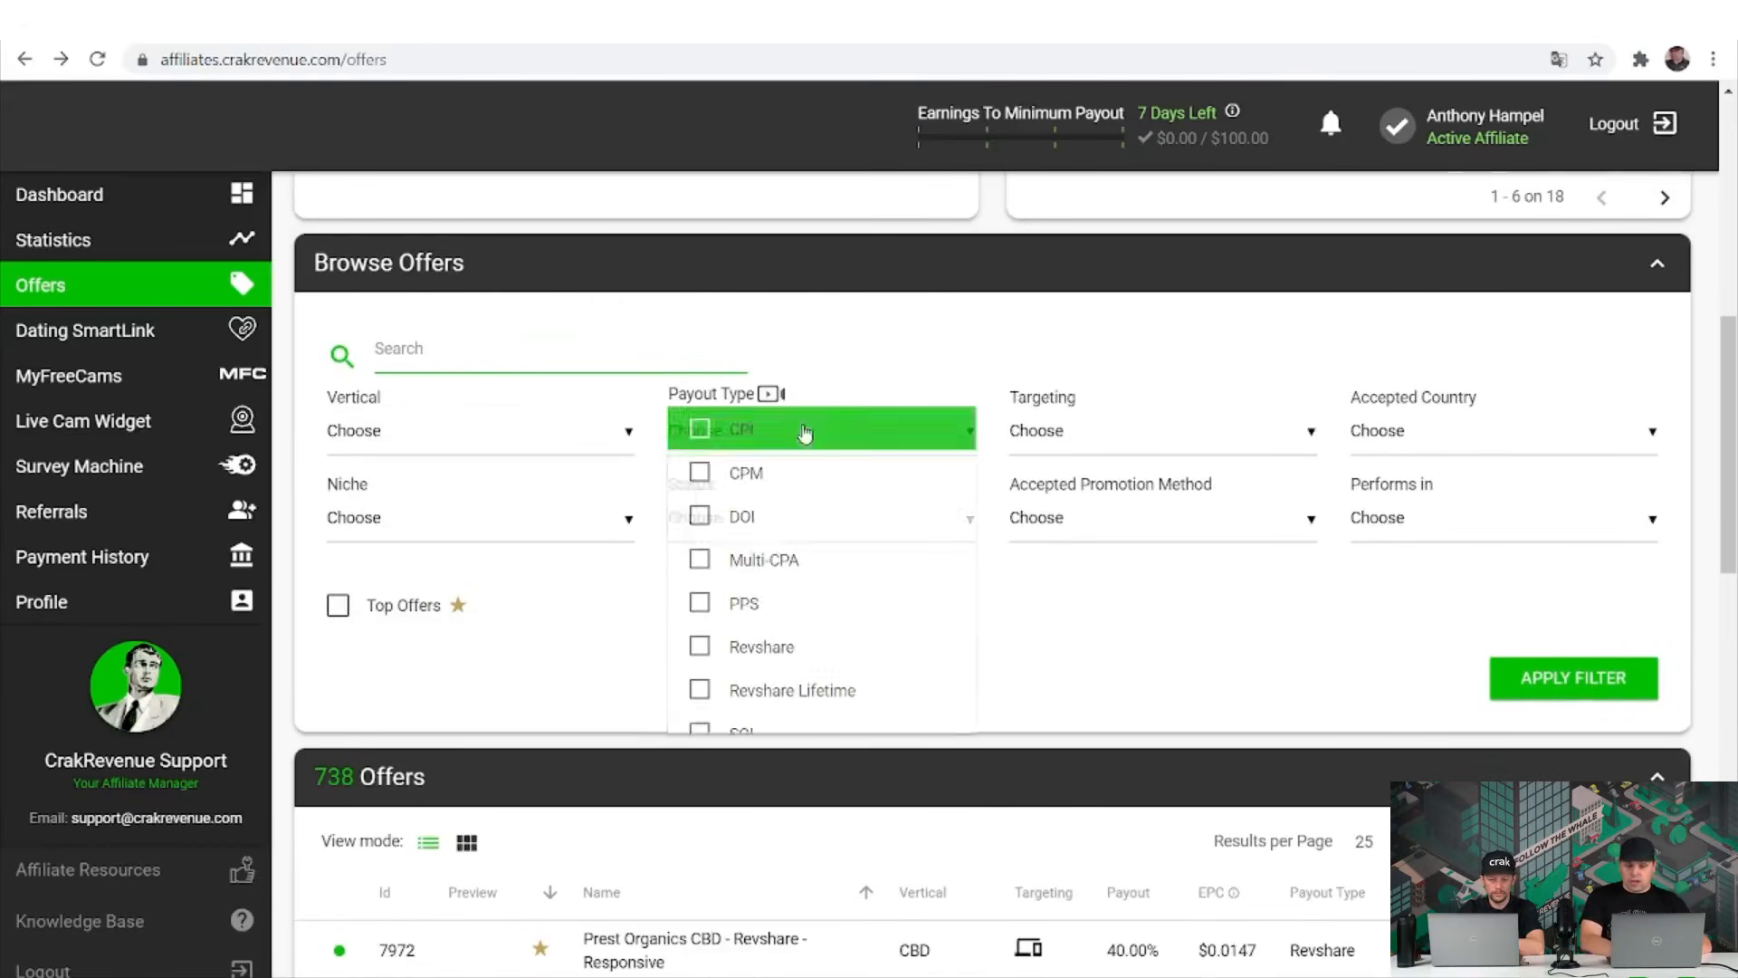
click(1093, 431)
click(1094, 432)
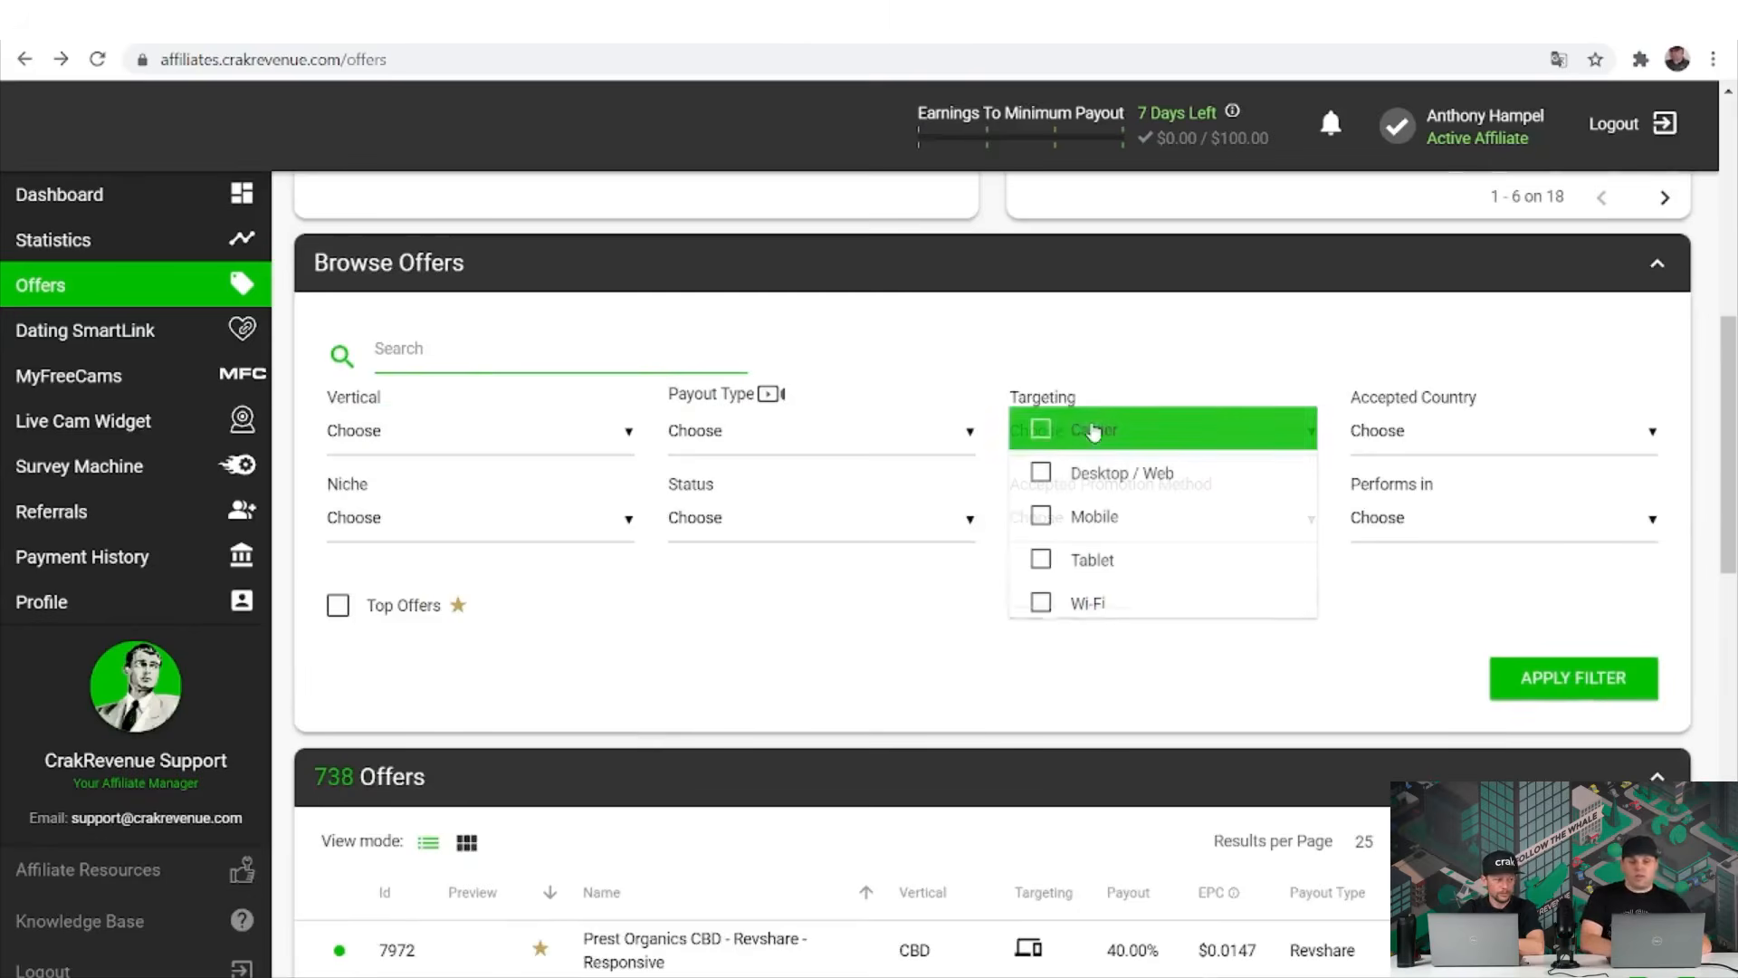
click(1478, 436)
click(1467, 435)
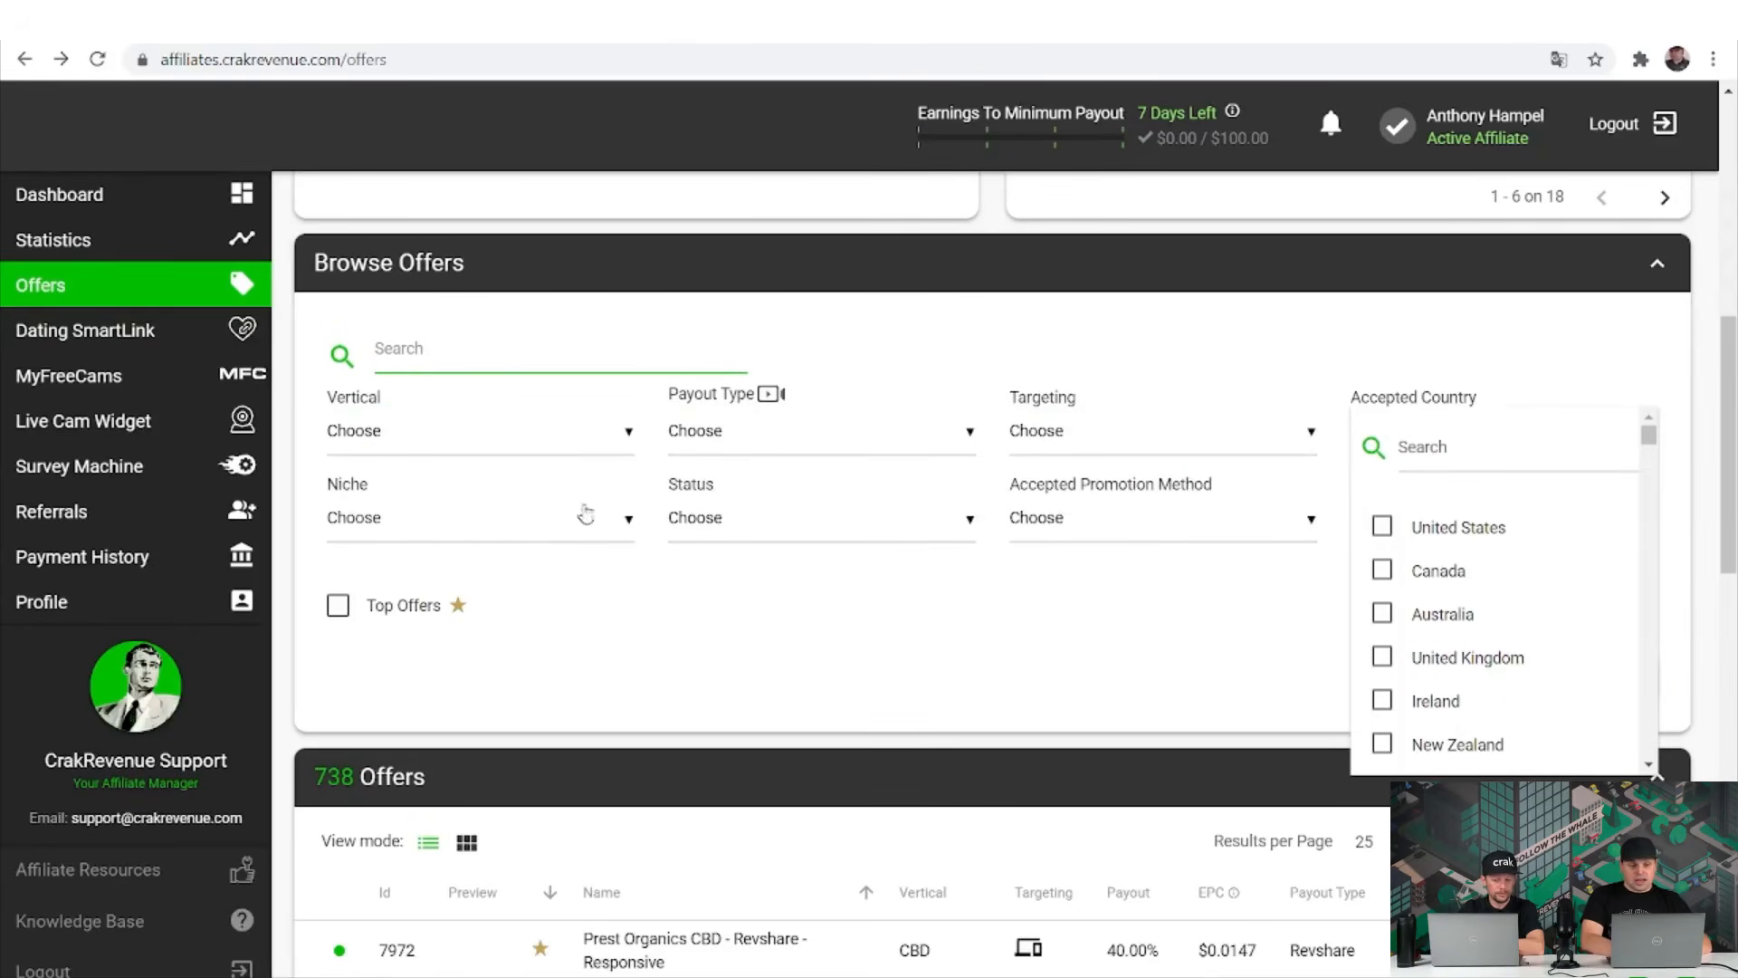
click(490, 552)
Review the niche, status and promotion method choices, then browse the Performs in country list.
click(488, 546)
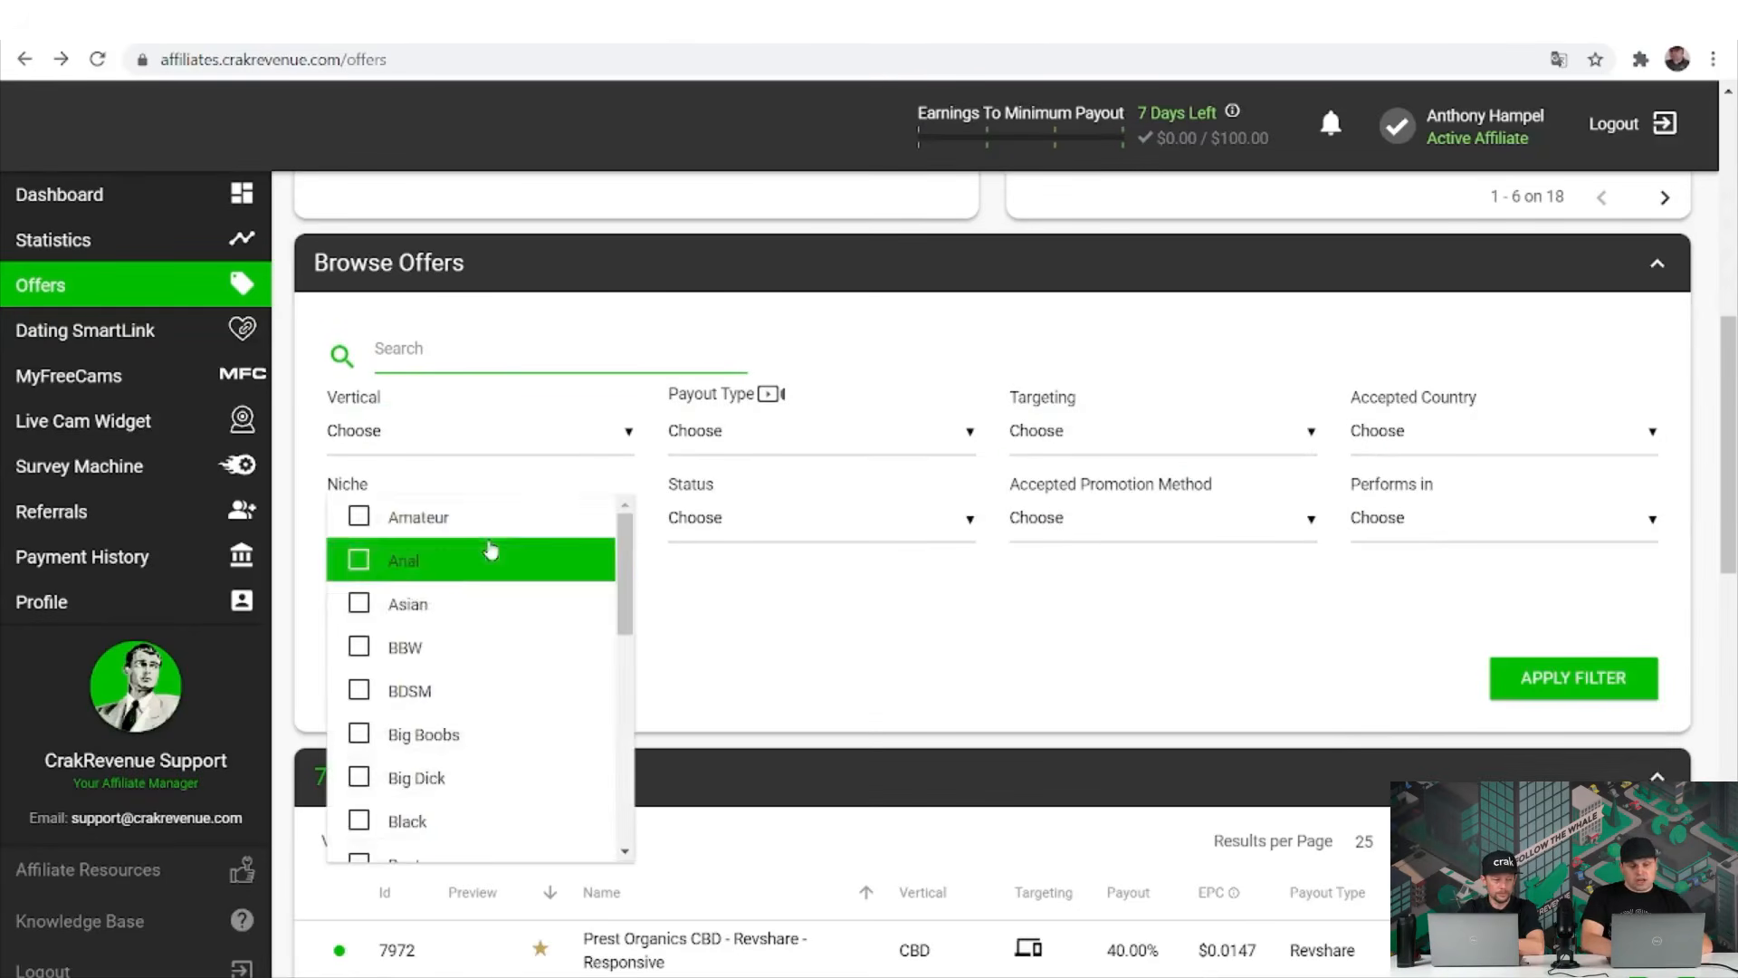
scroll(534, 679, down, 4)
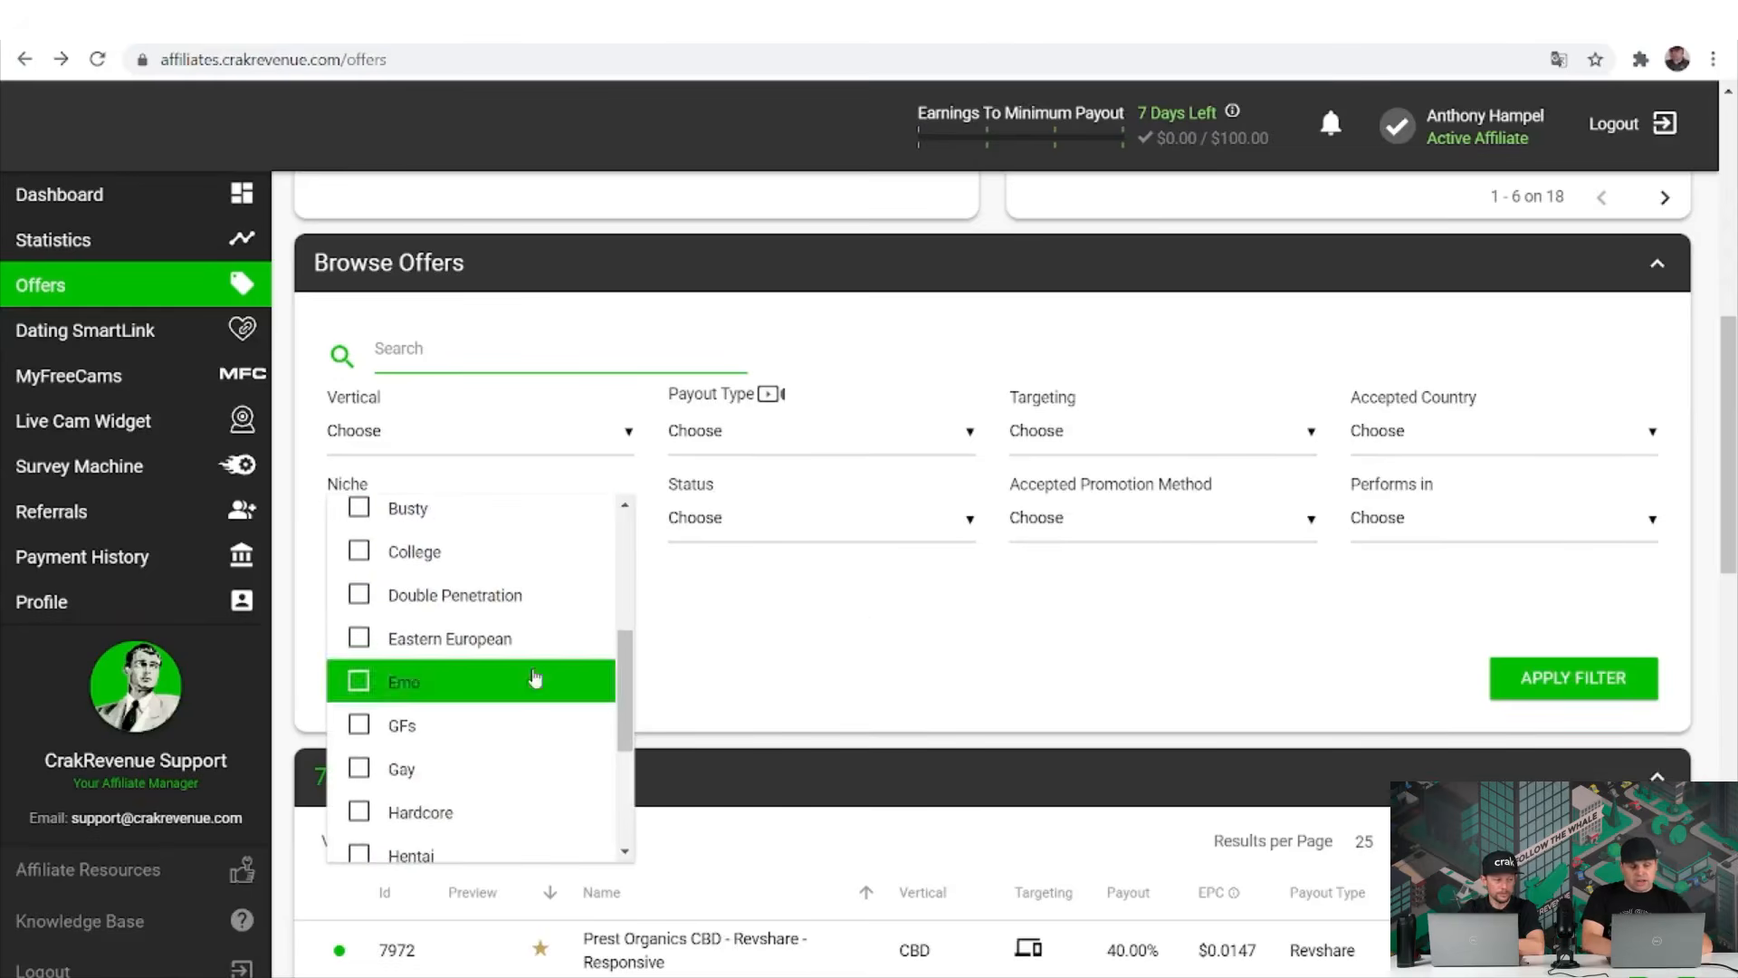
click(873, 564)
click(865, 520)
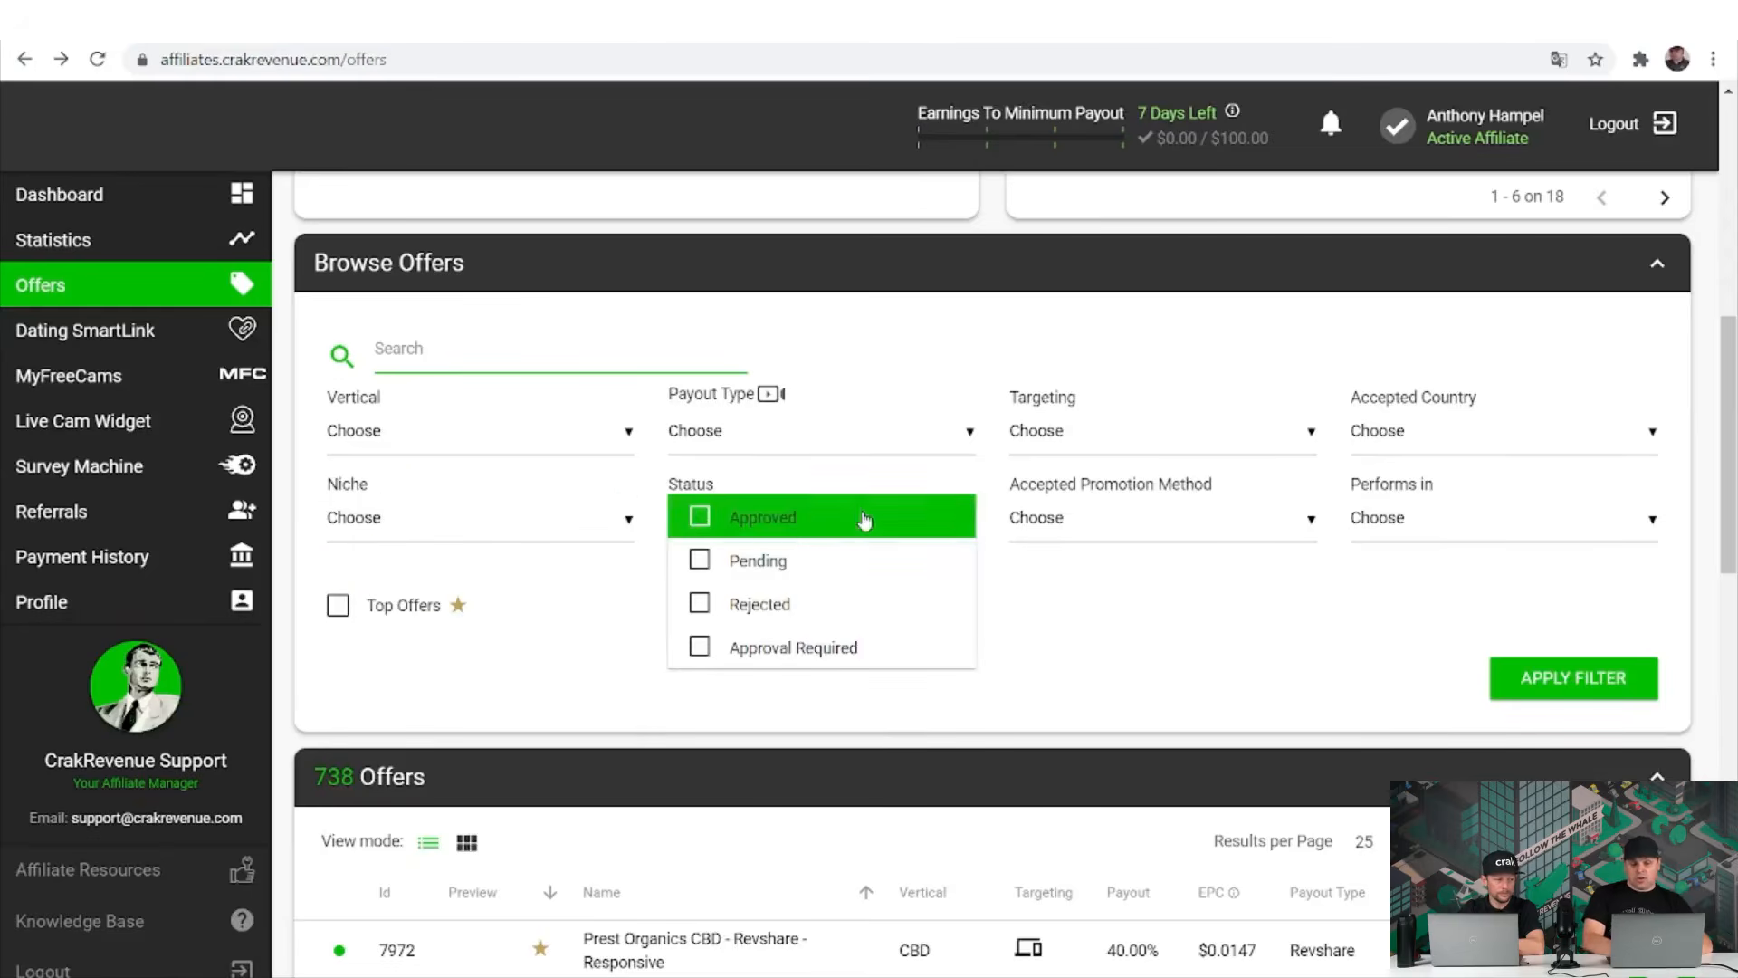
click(1091, 524)
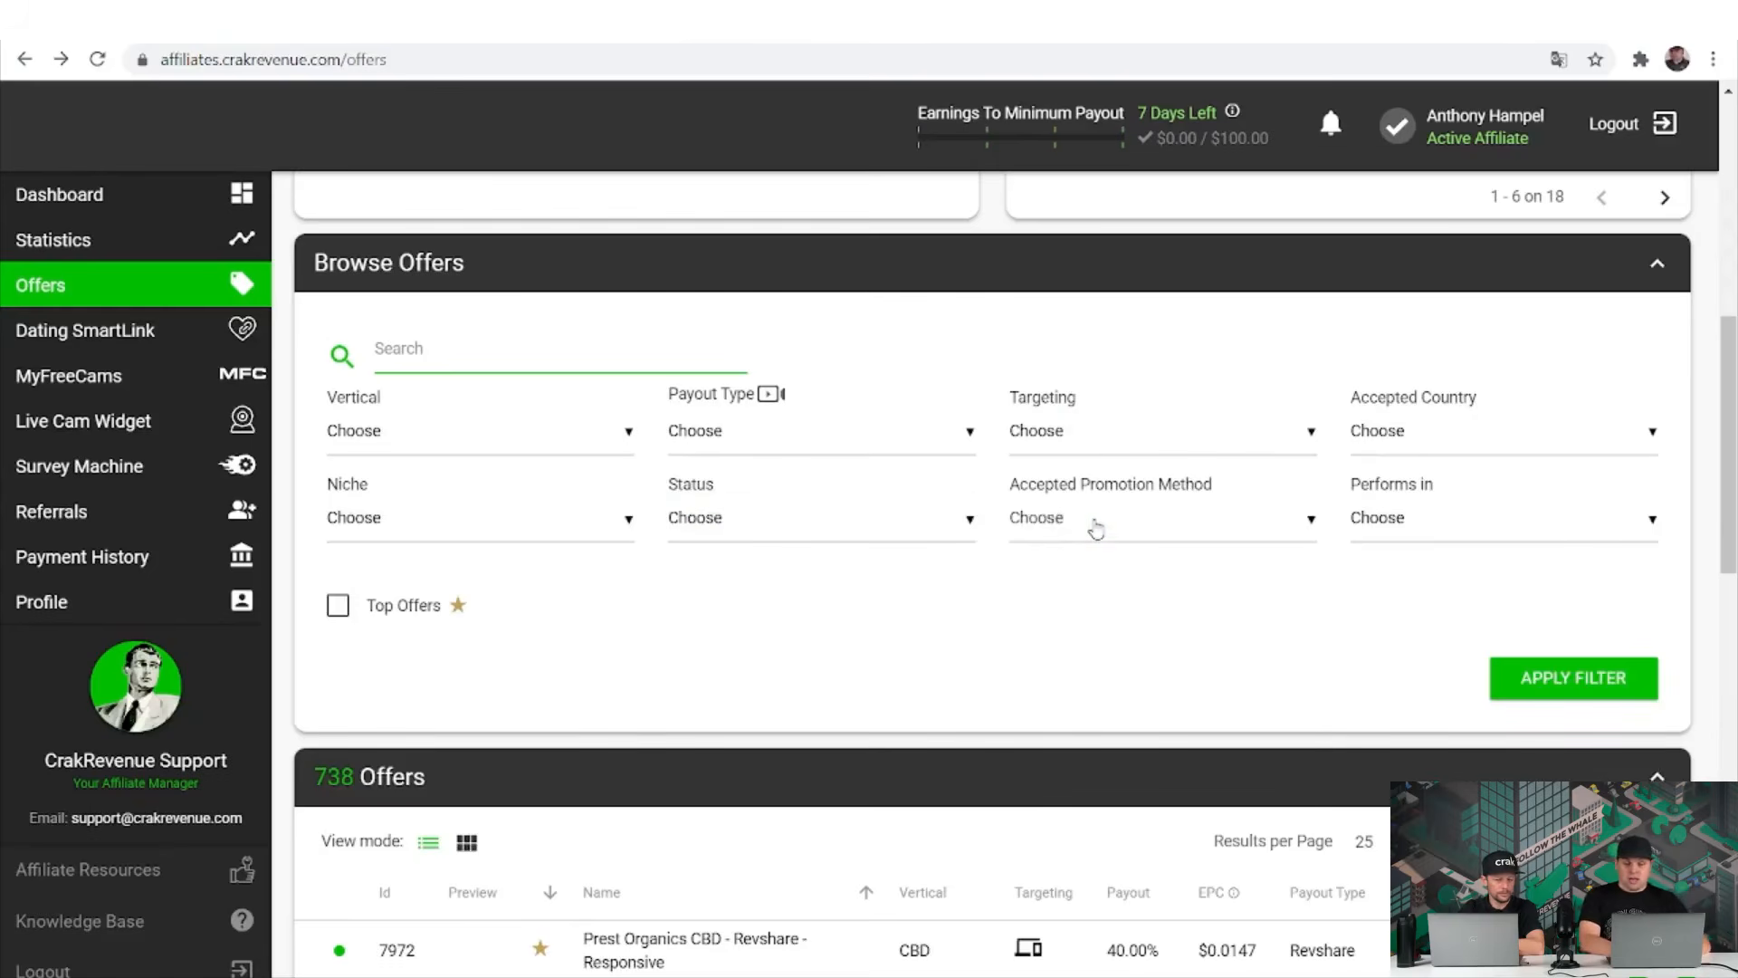
click(1094, 525)
scroll(1241, 724, down, 1)
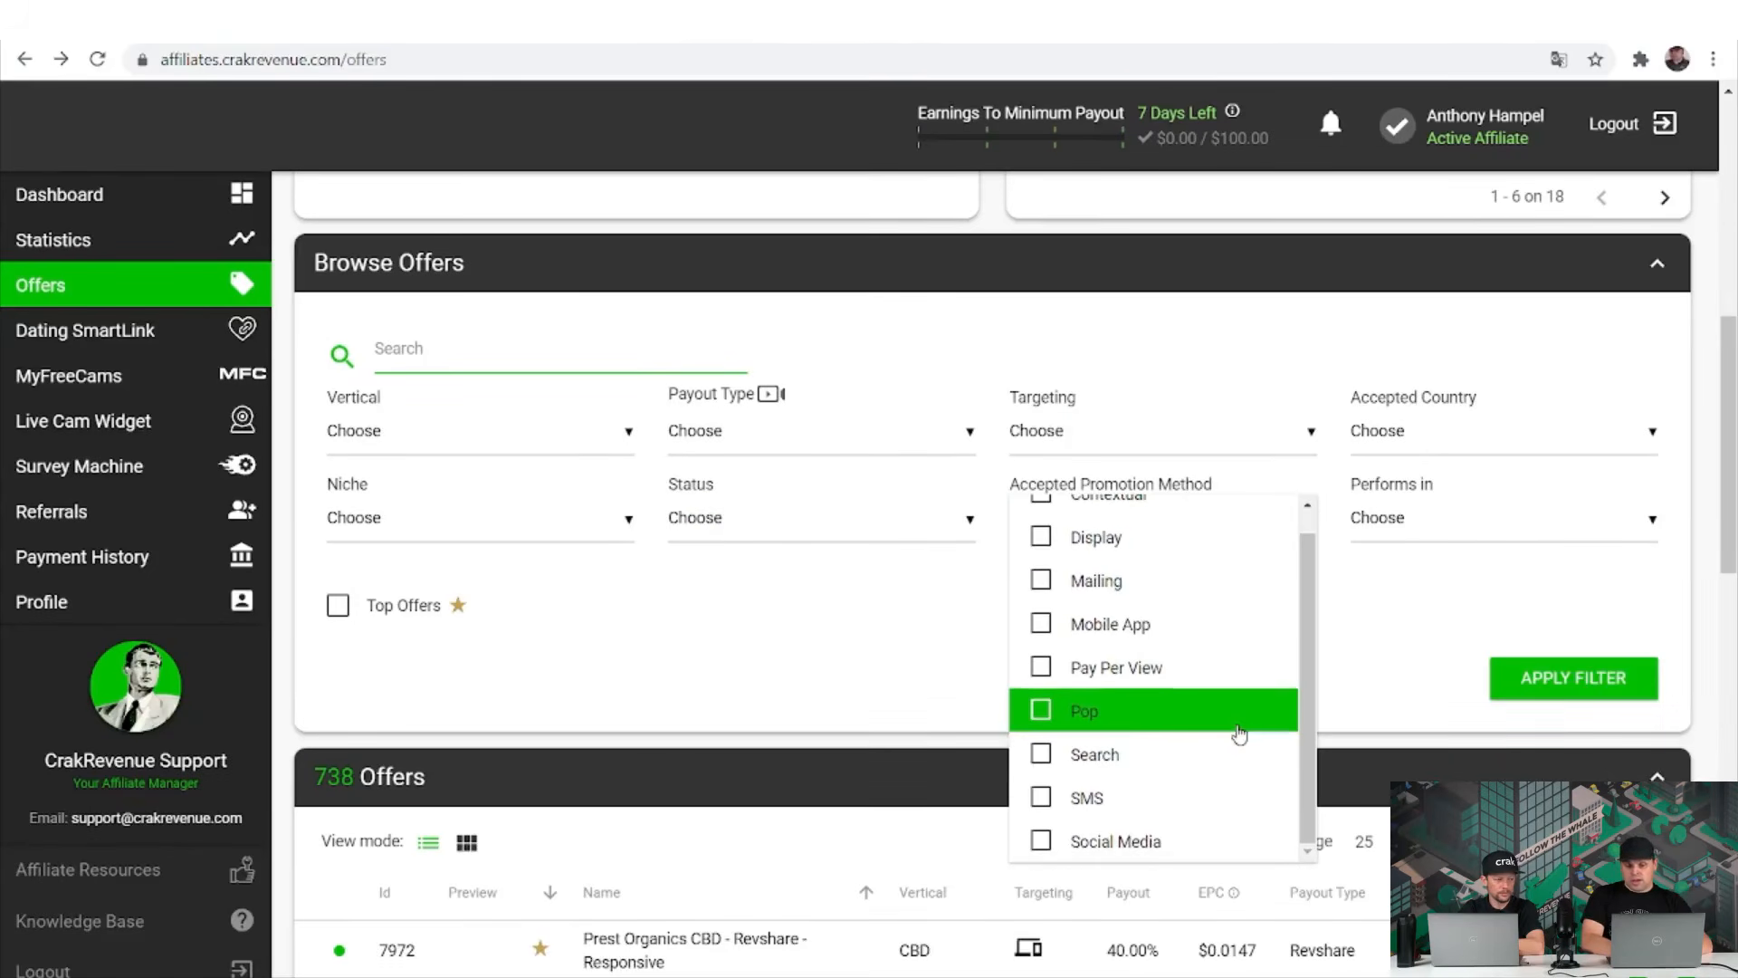
click(1521, 517)
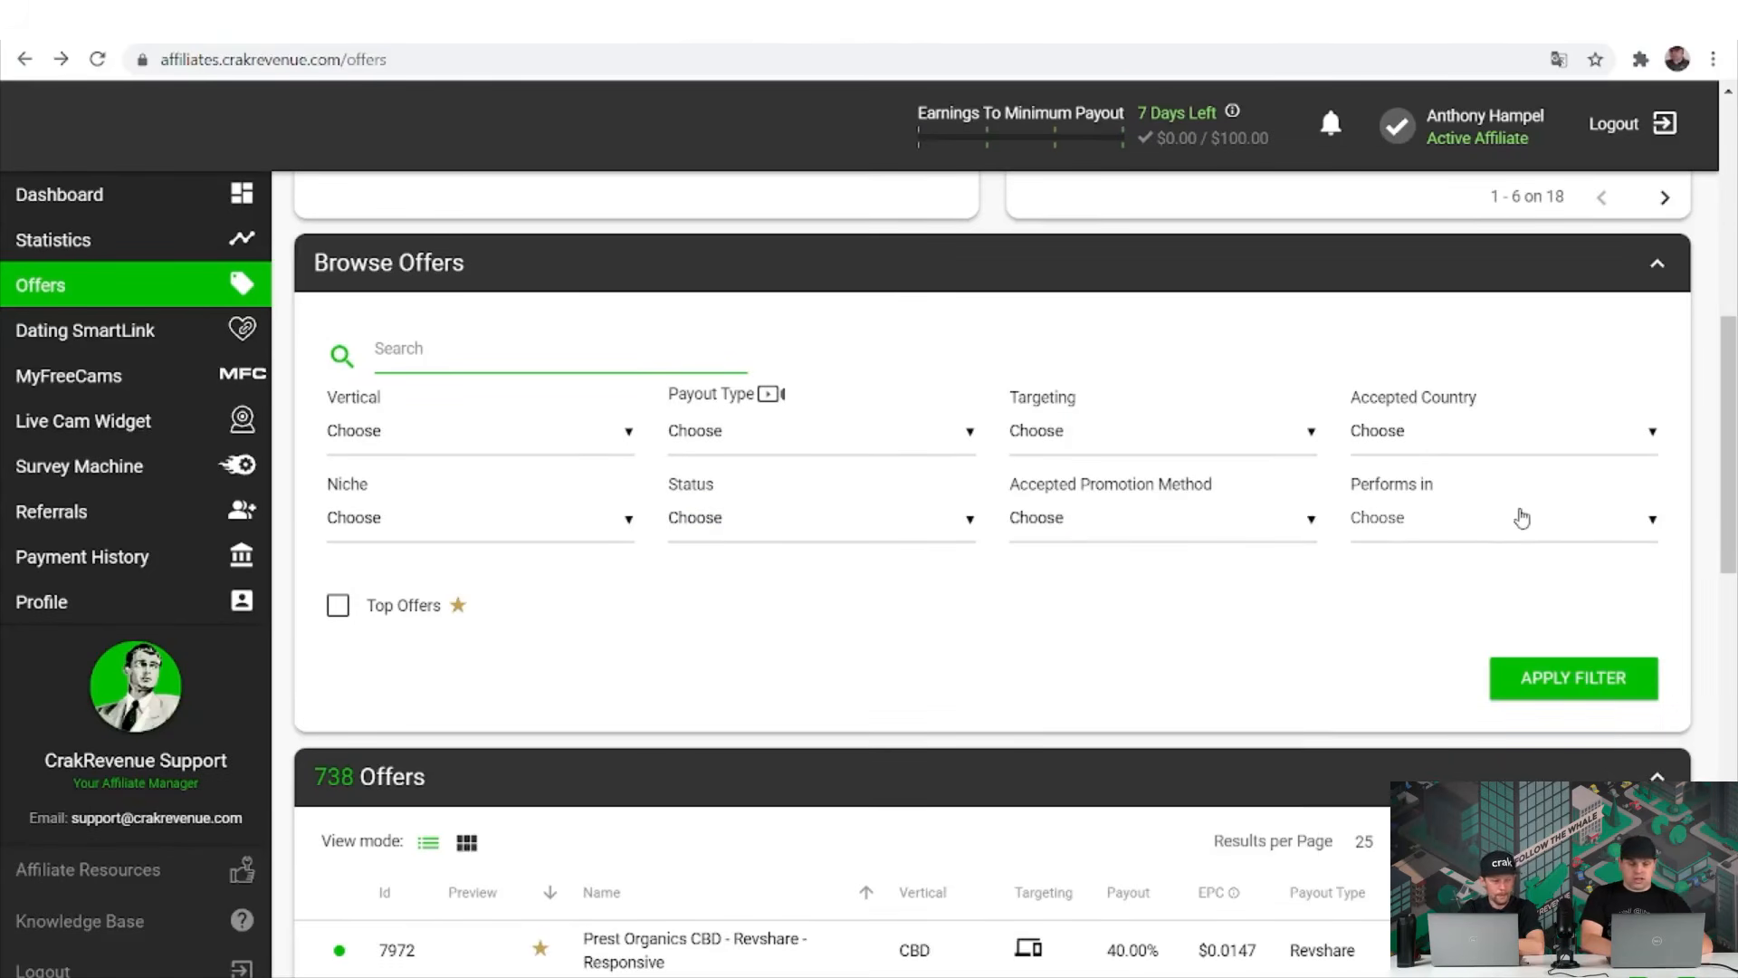
click(1522, 517)
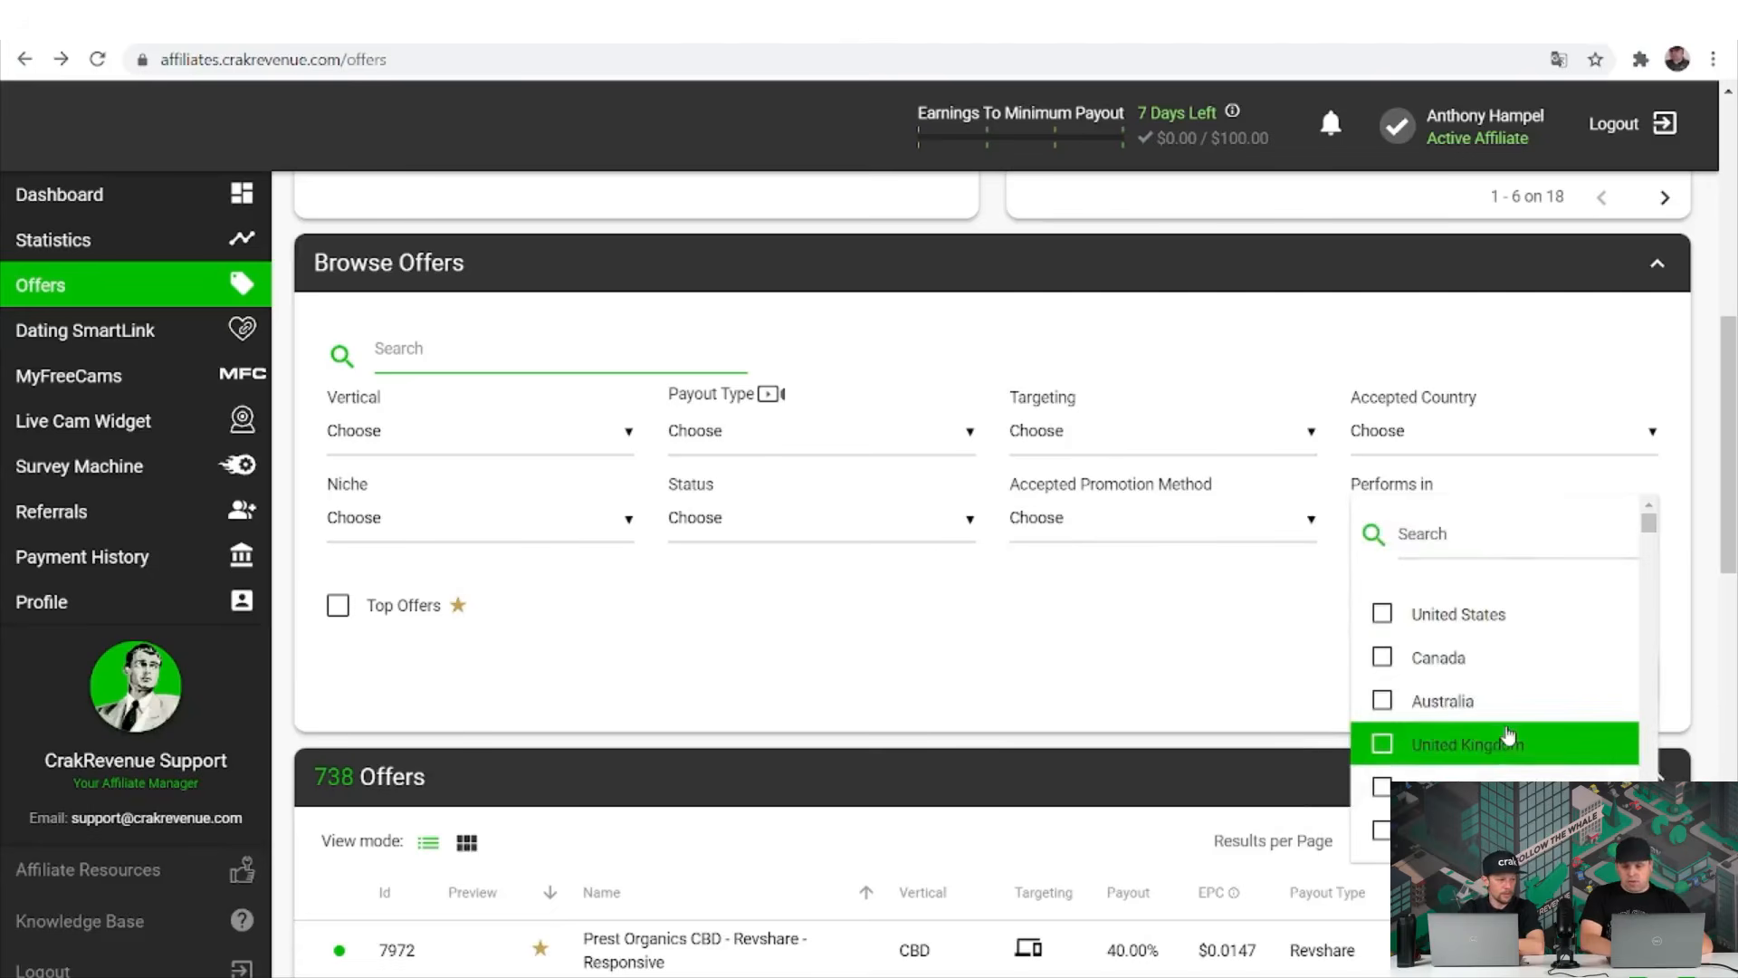
scroll(1508, 735, down, 2)
scroll(1508, 735, down, 1)
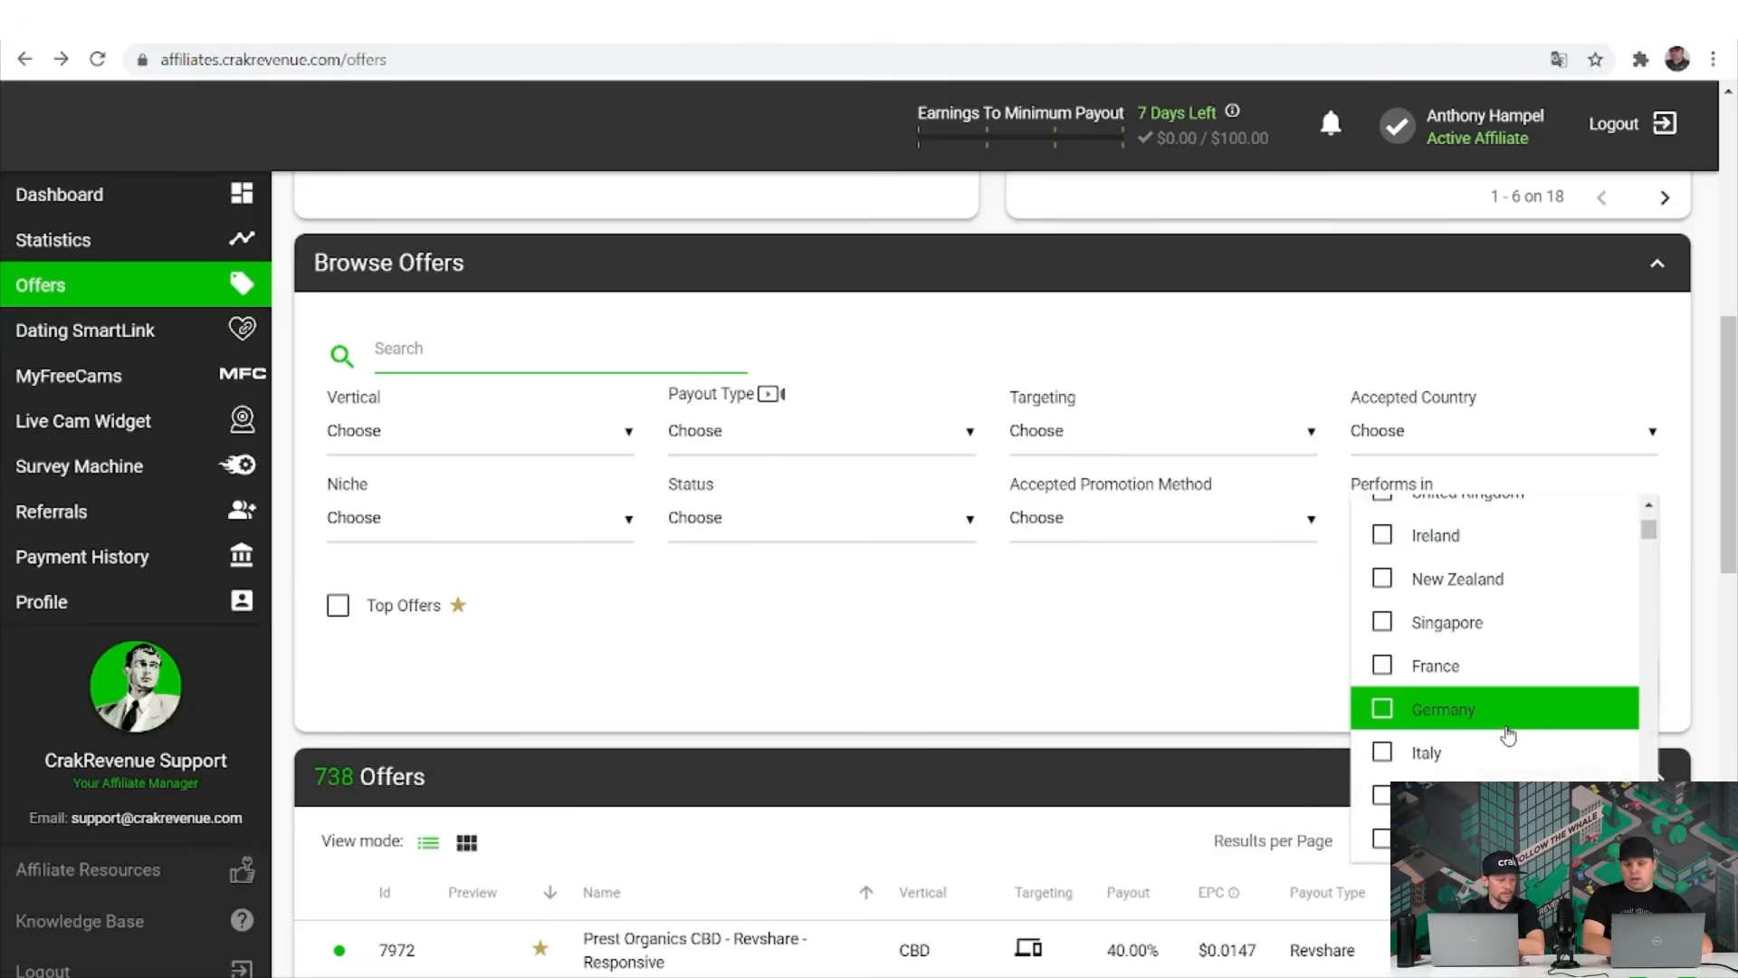
scroll(1509, 735, up, 3)
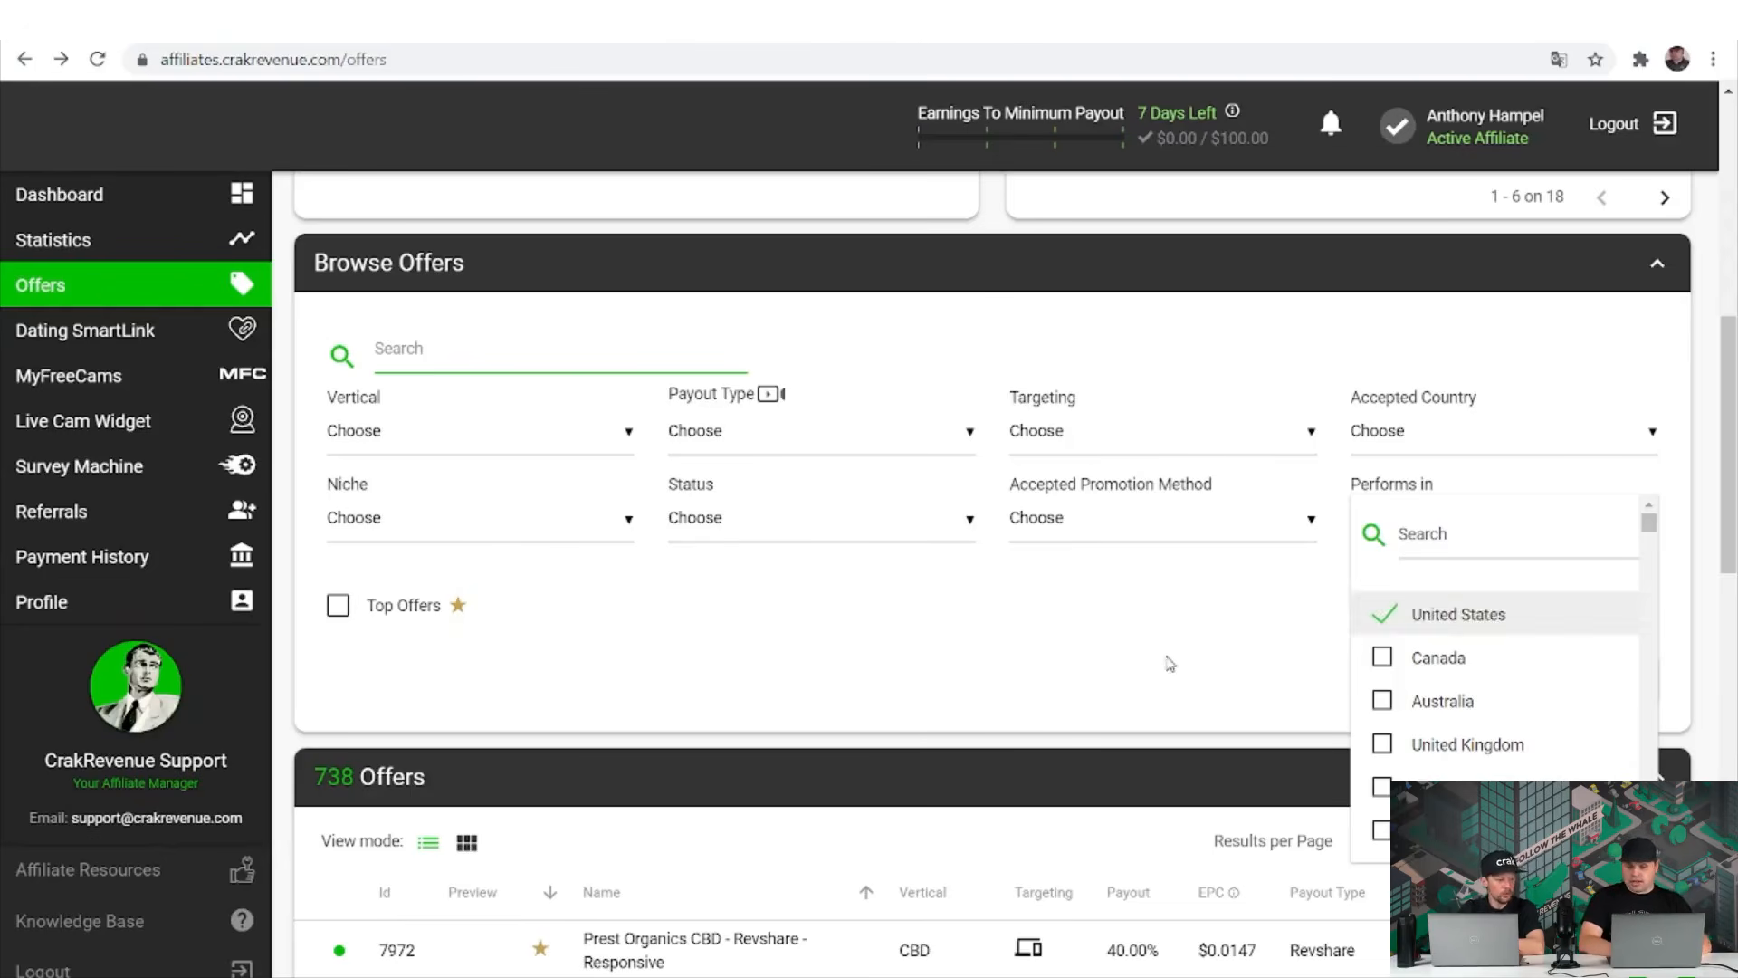
Filter the offers to those performing in United States, leaving 191 offers.
click(1213, 667)
click(1576, 679)
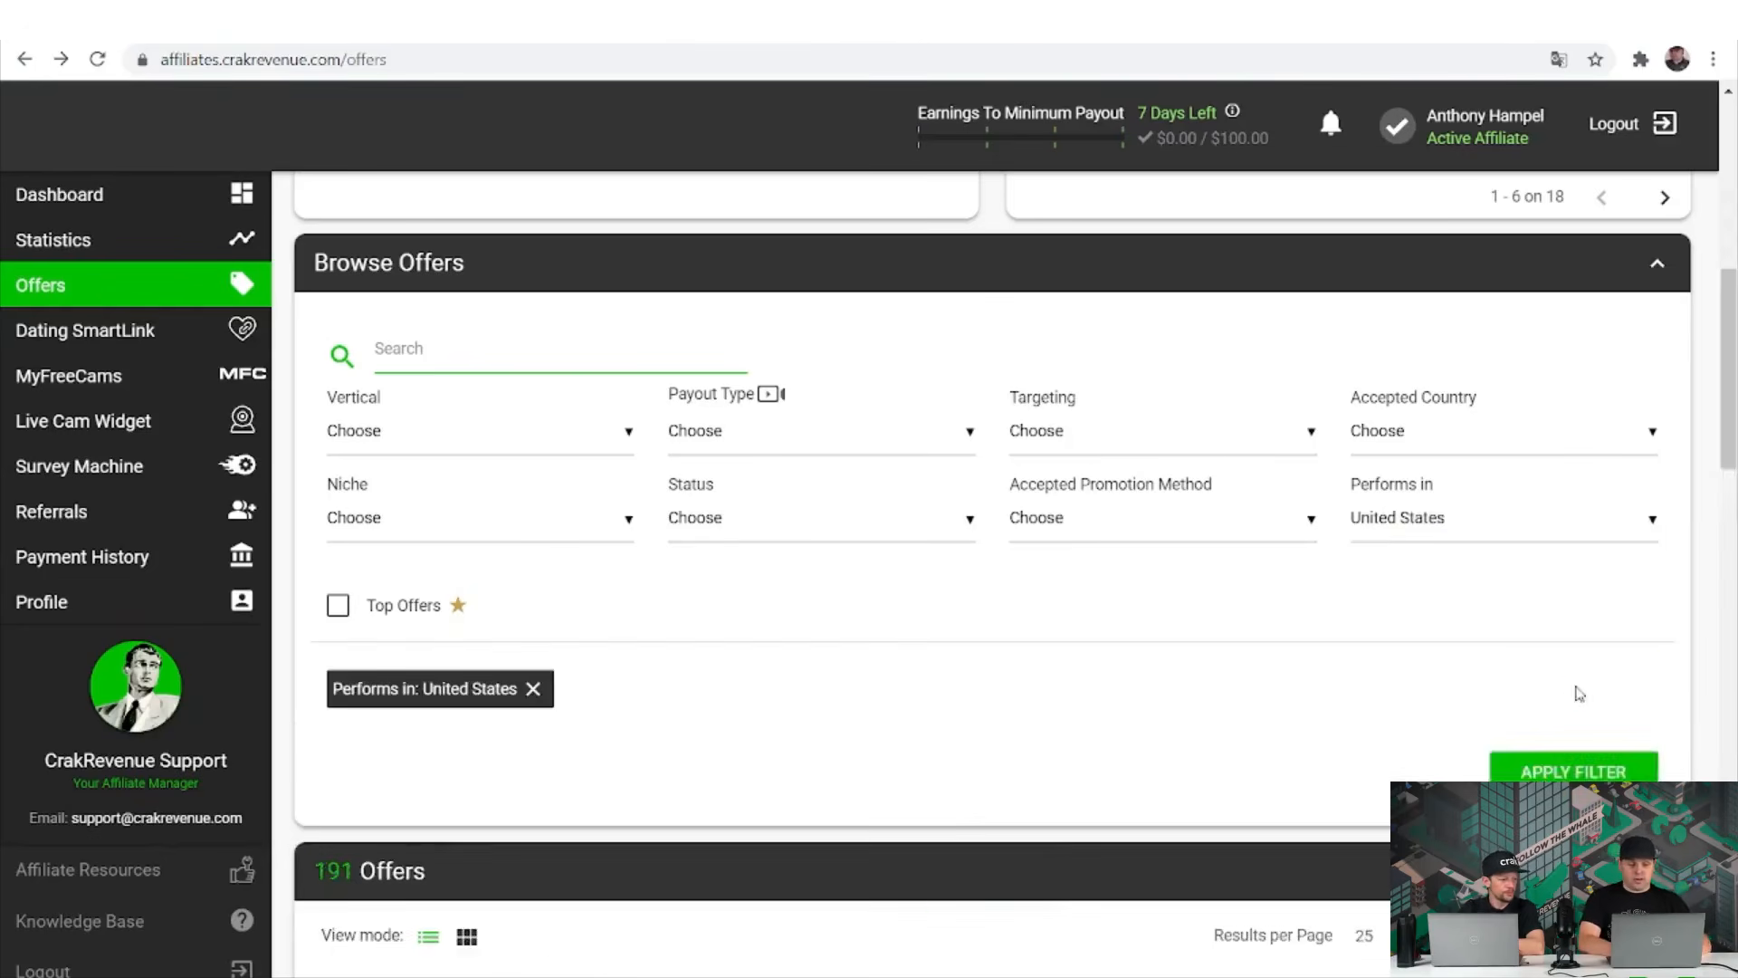
scroll(1577, 694, down, 3)
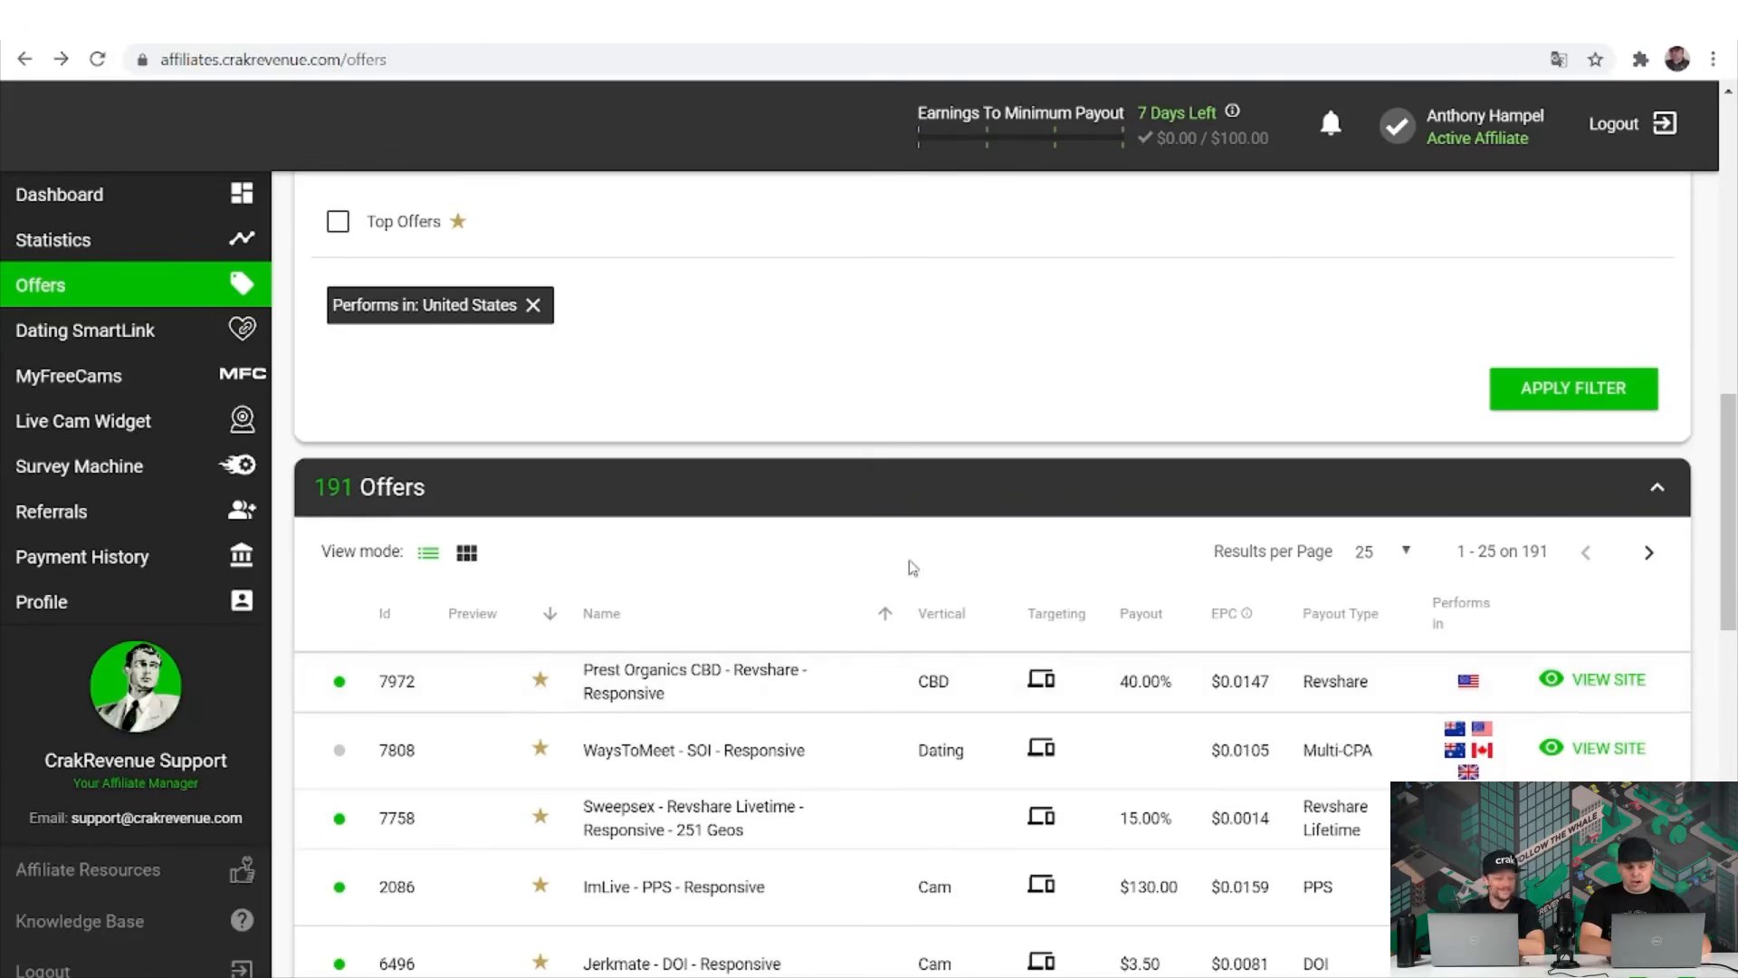
scroll(869, 464, down, 3)
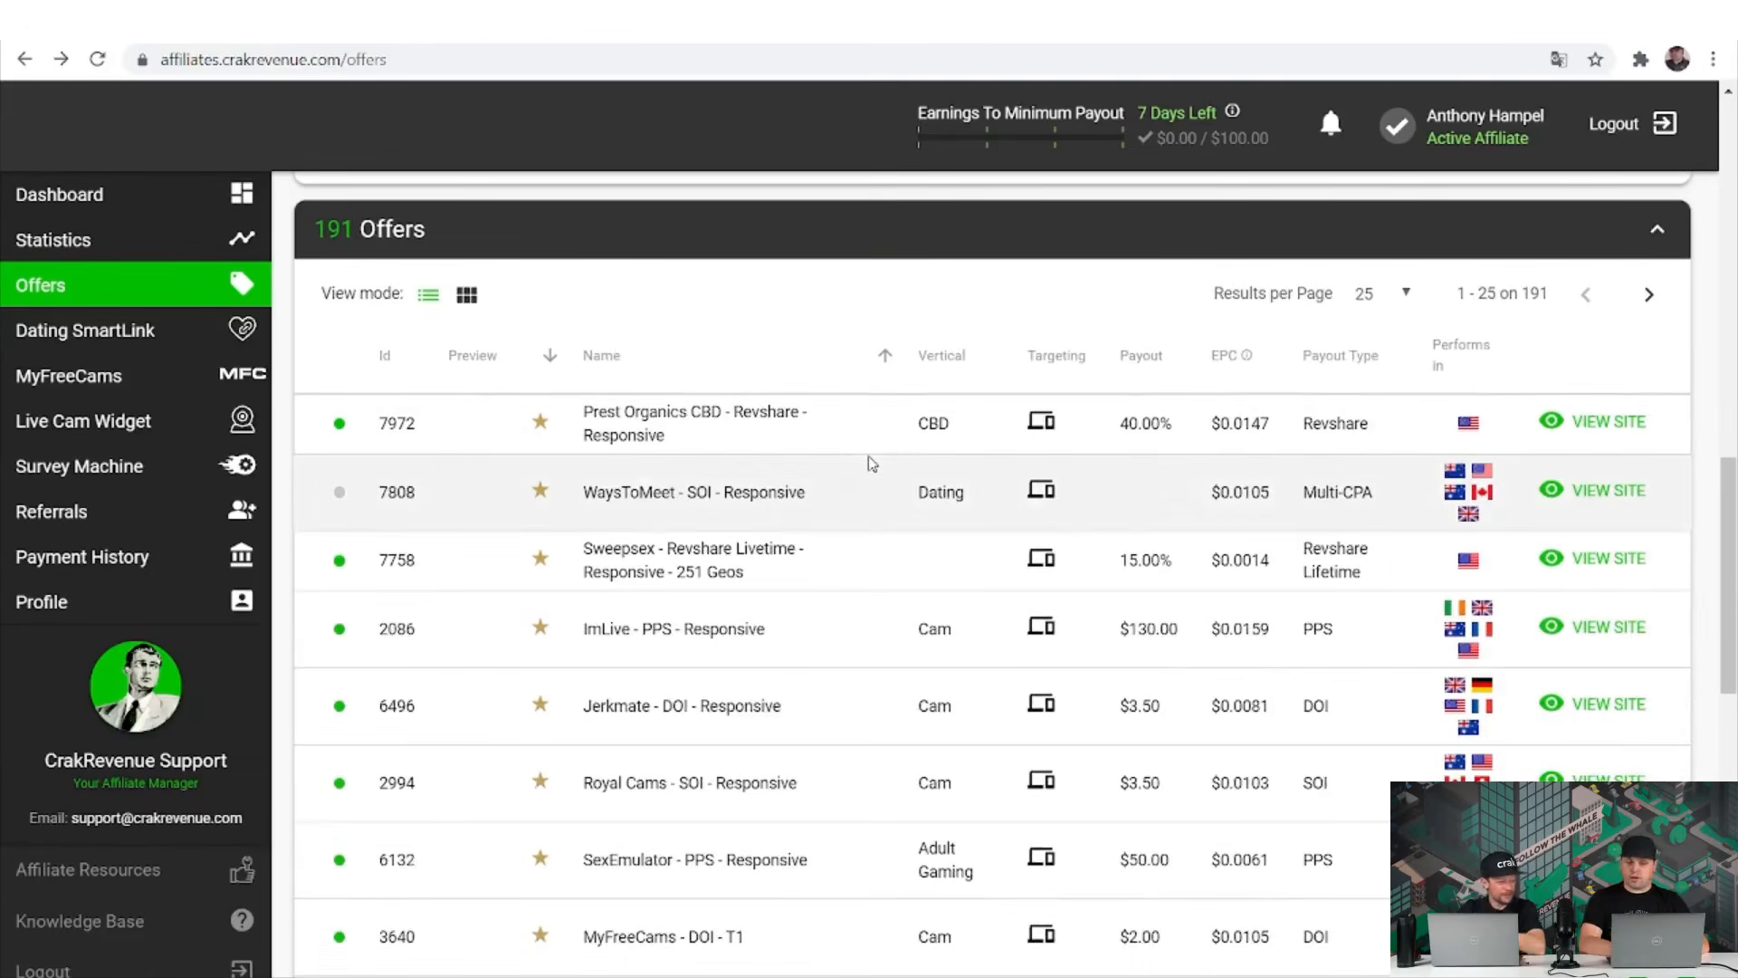
Scroll through the 191 United States offers in the filtered table.
scroll(869, 463, up, 6)
scroll(871, 463, up, 7)
scroll(871, 462, down, 7)
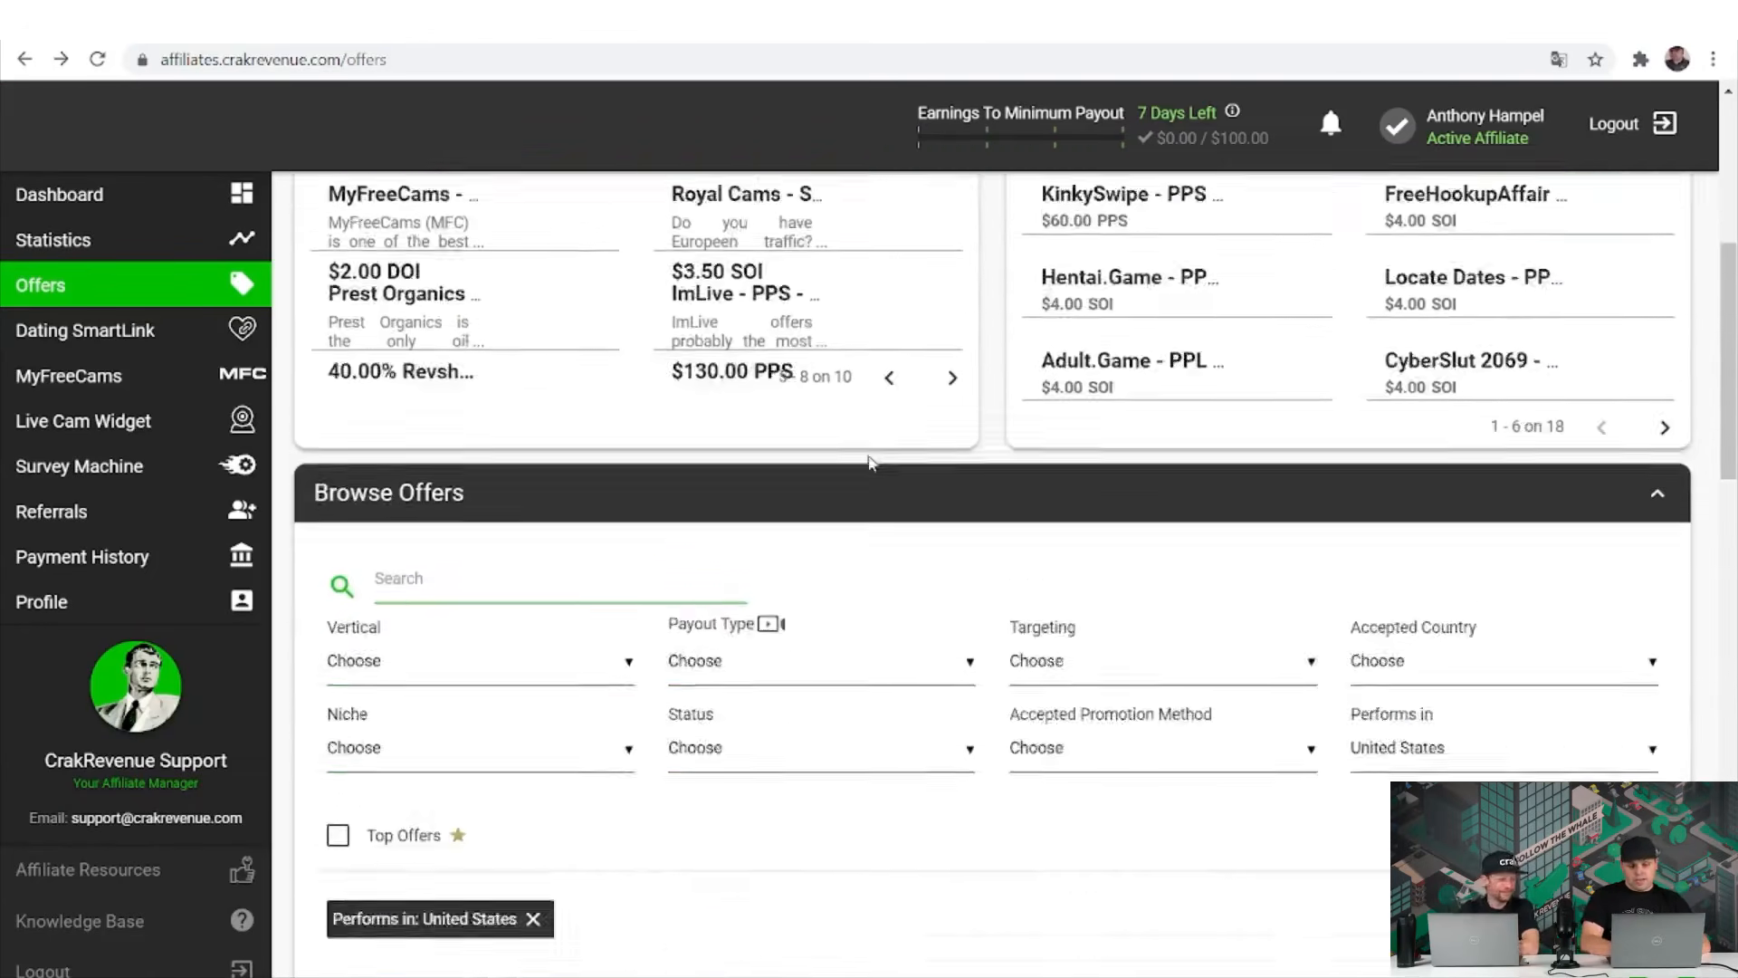
scroll(871, 465, down, 4)
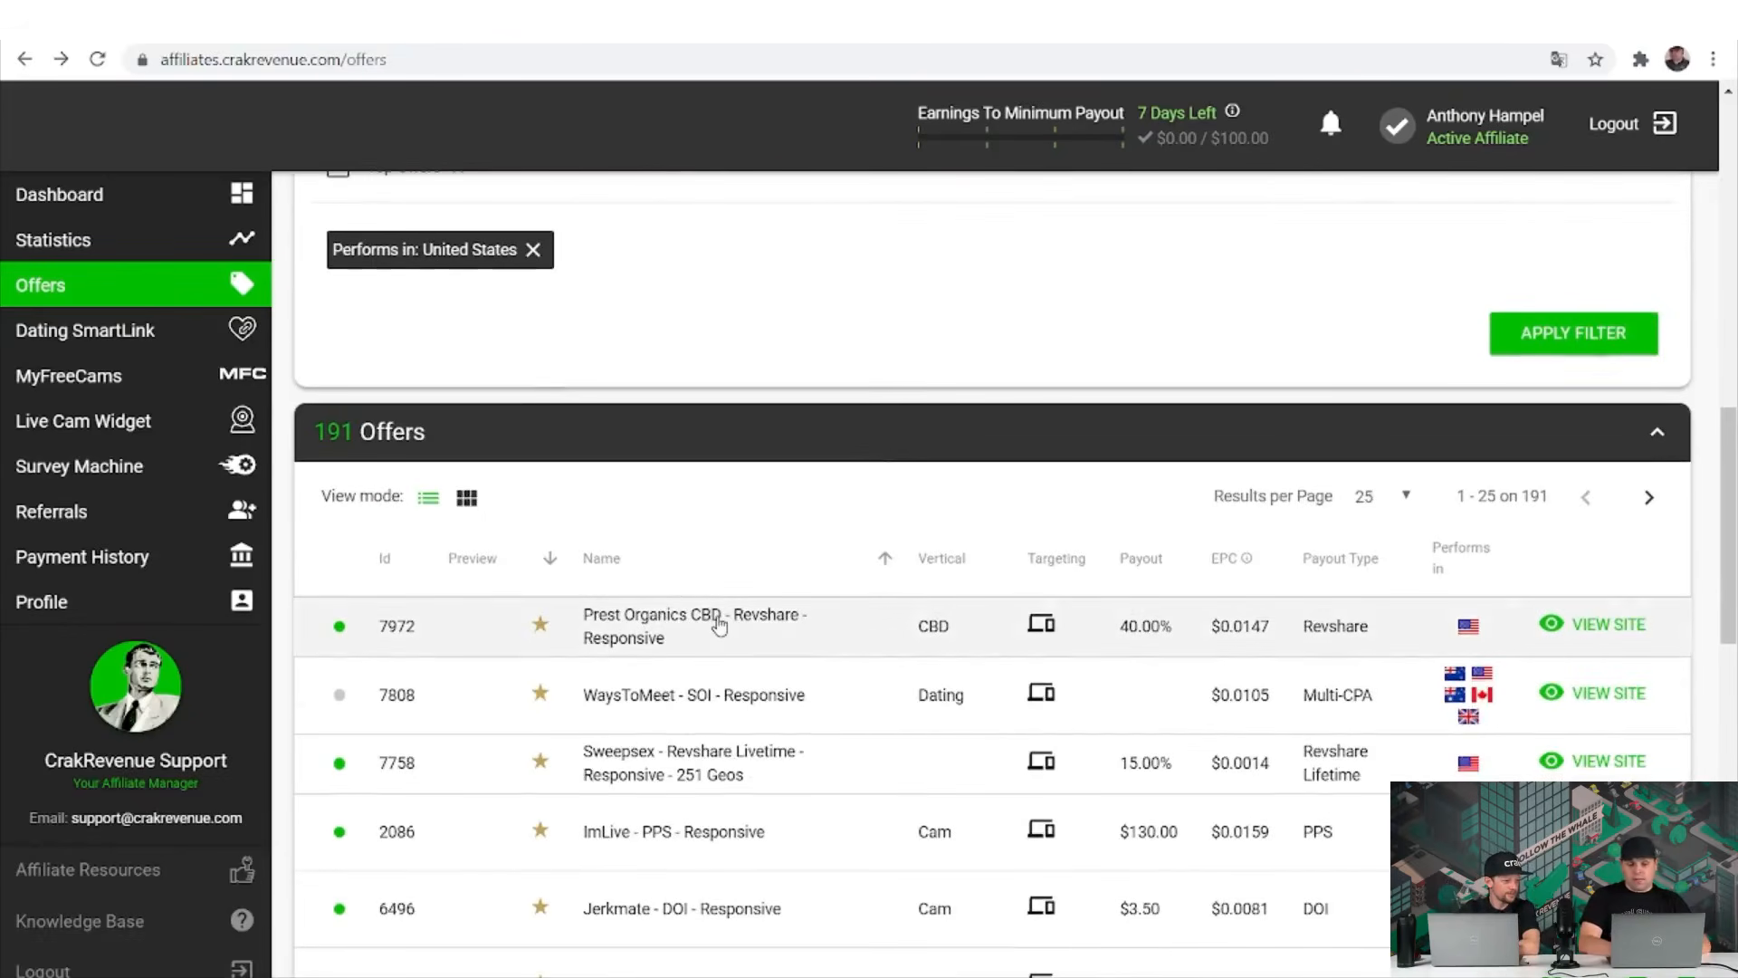
scroll(719, 624, down, 1)
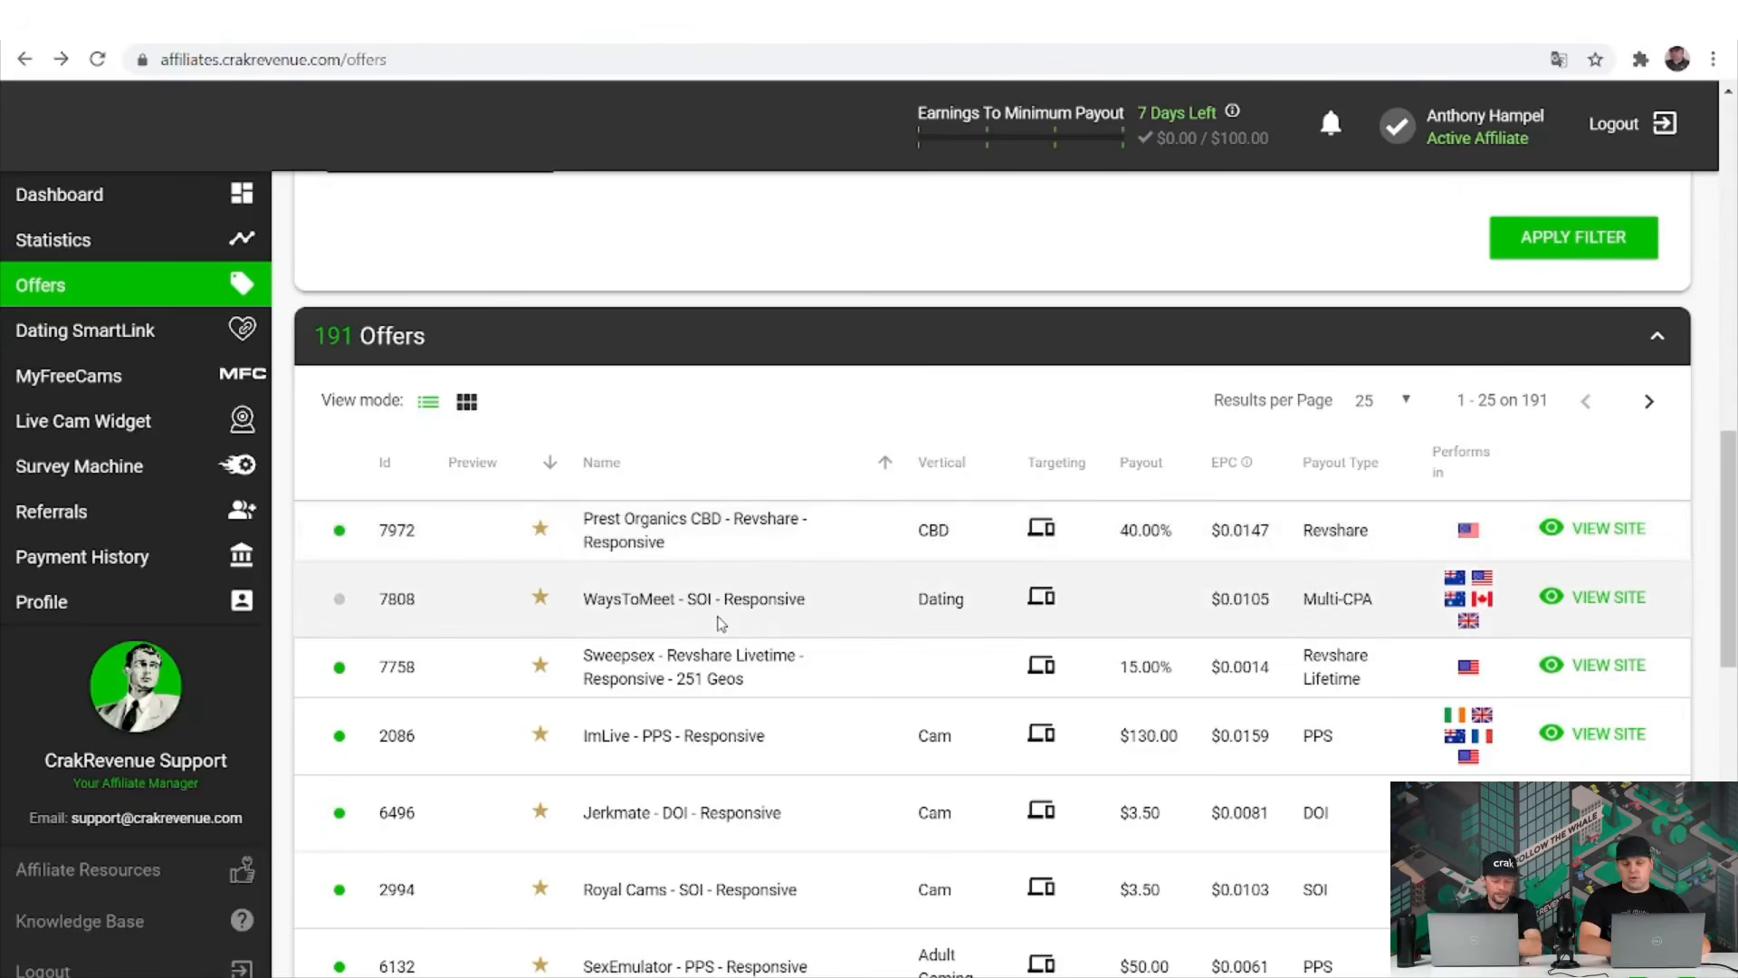
scroll(720, 625, down, 2)
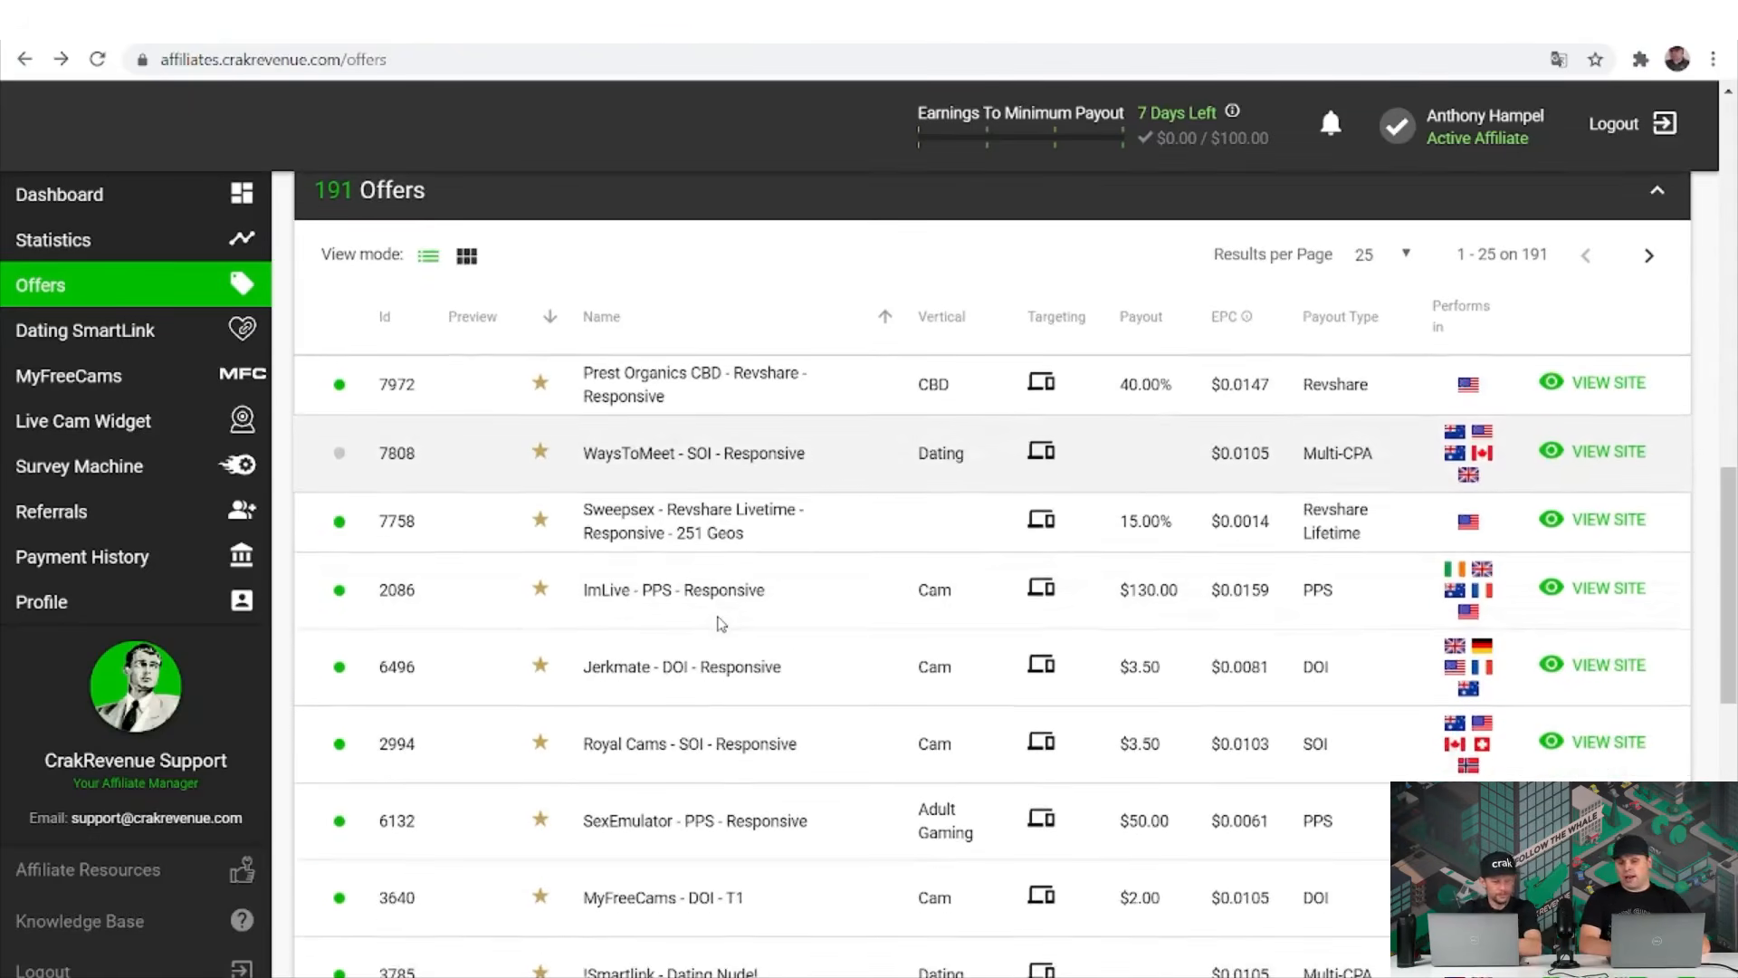
scroll(719, 625, up, 3)
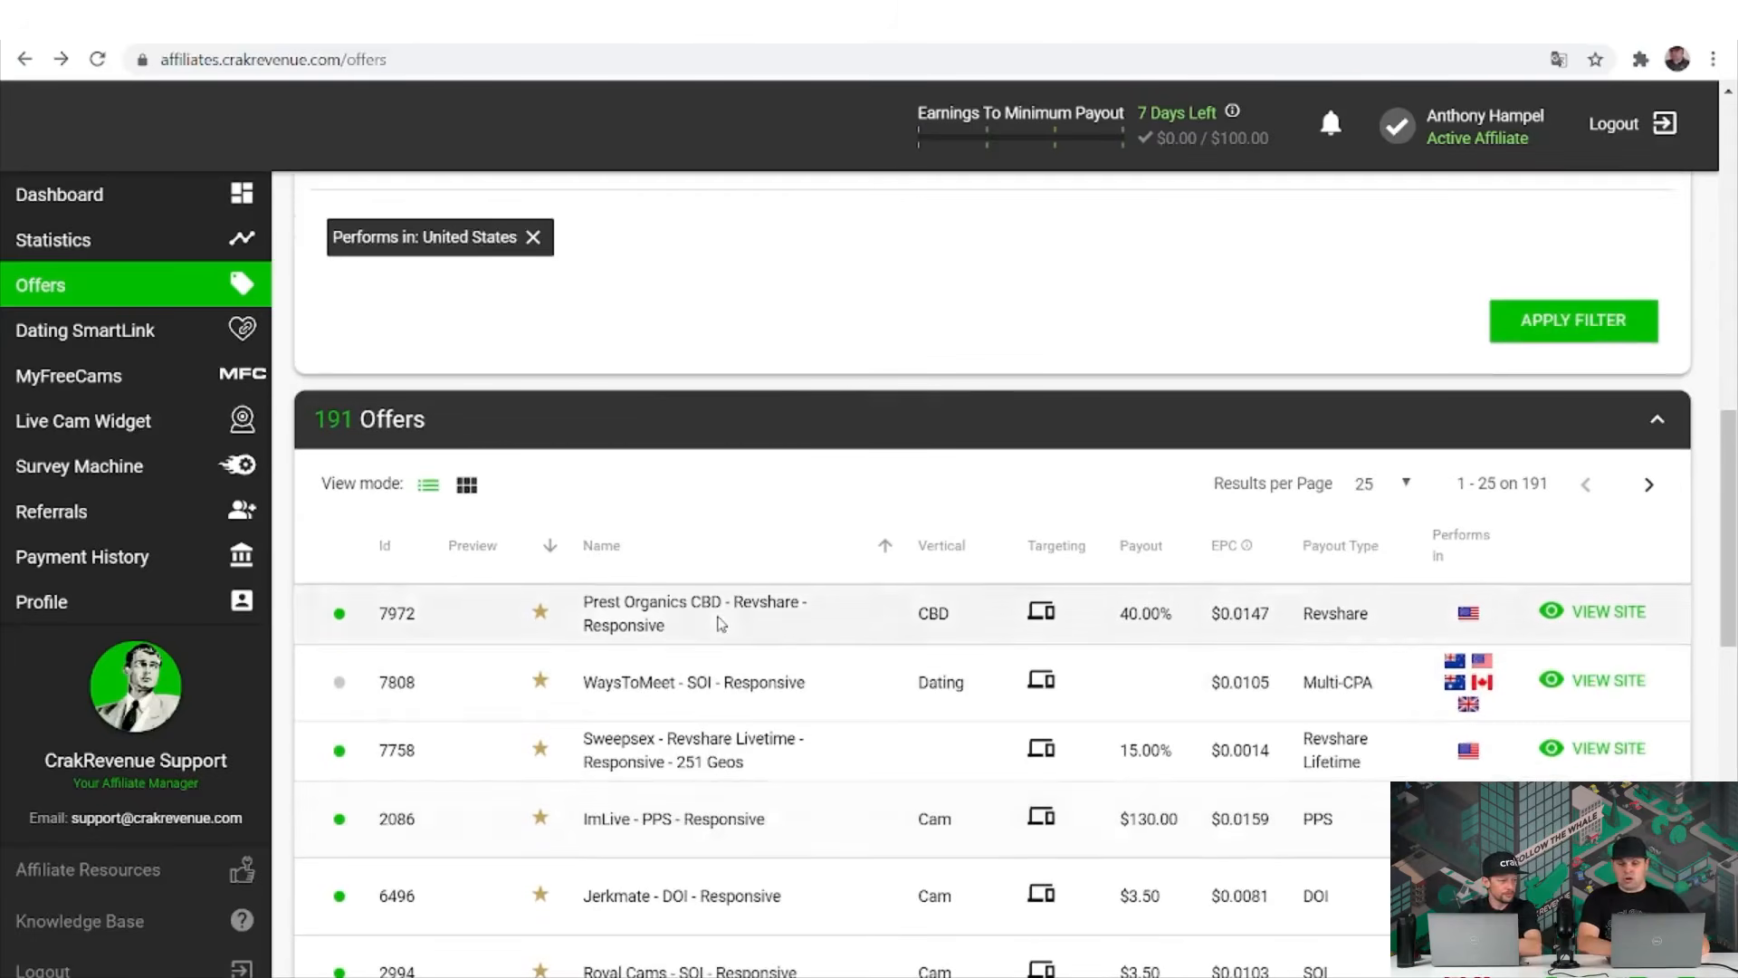
scroll(801, 463, down, 3)
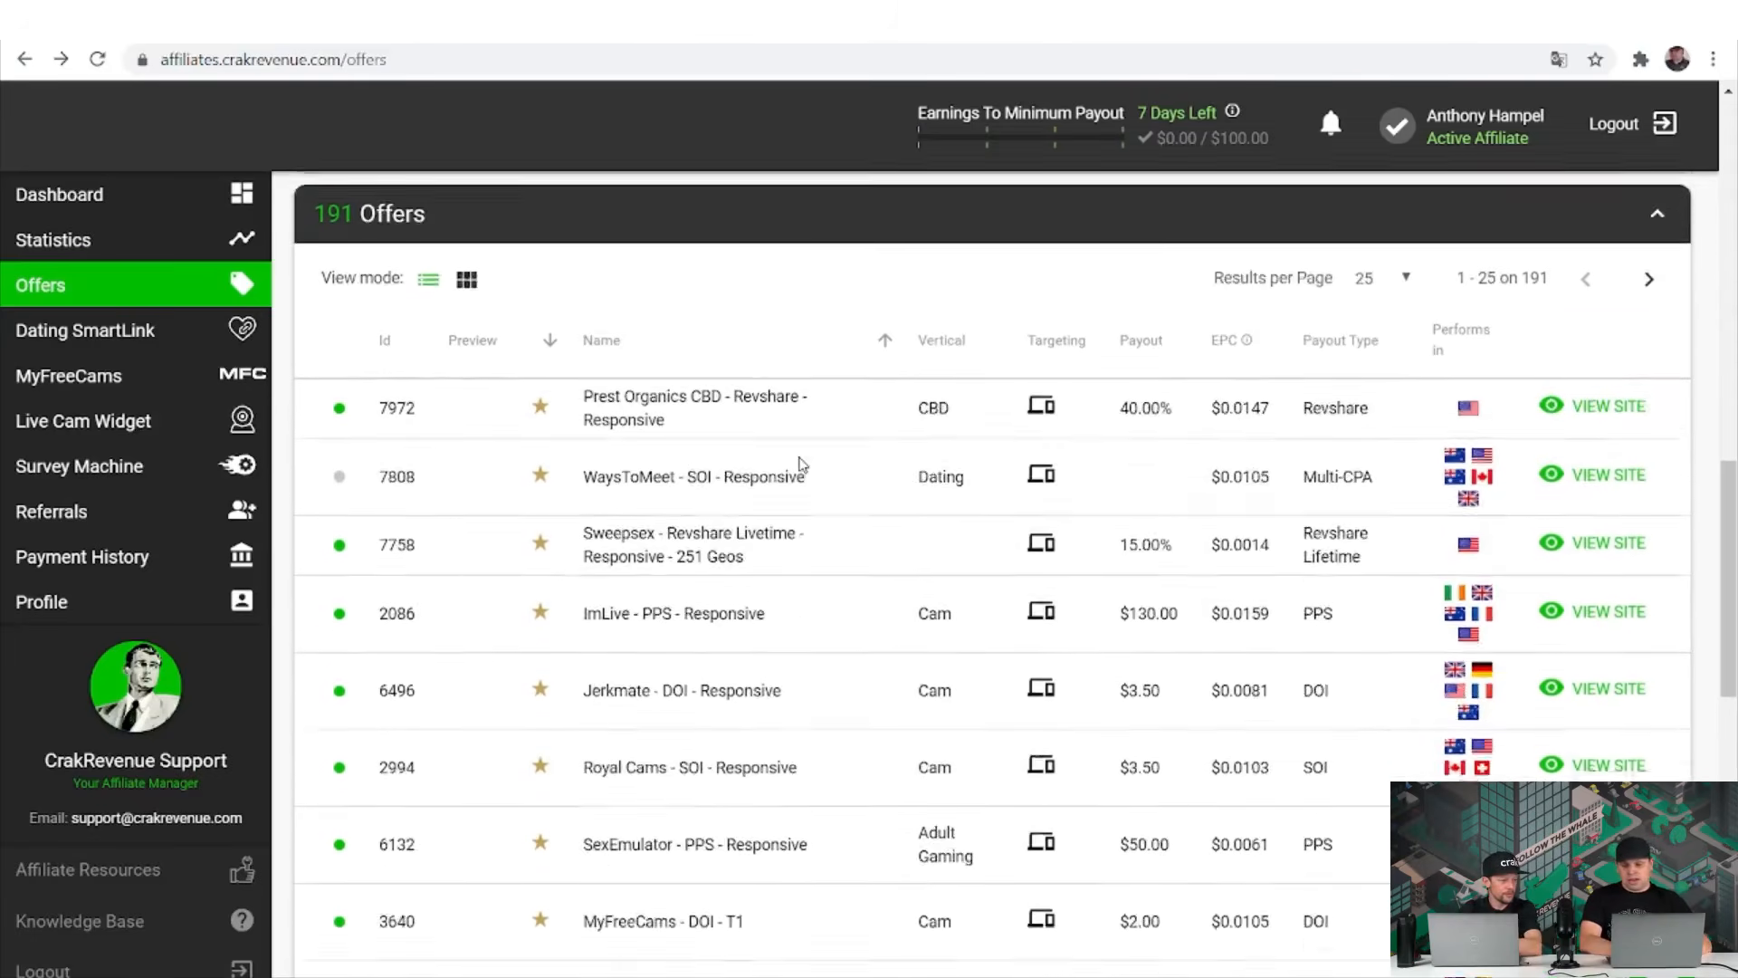
scroll(801, 463, down, 5)
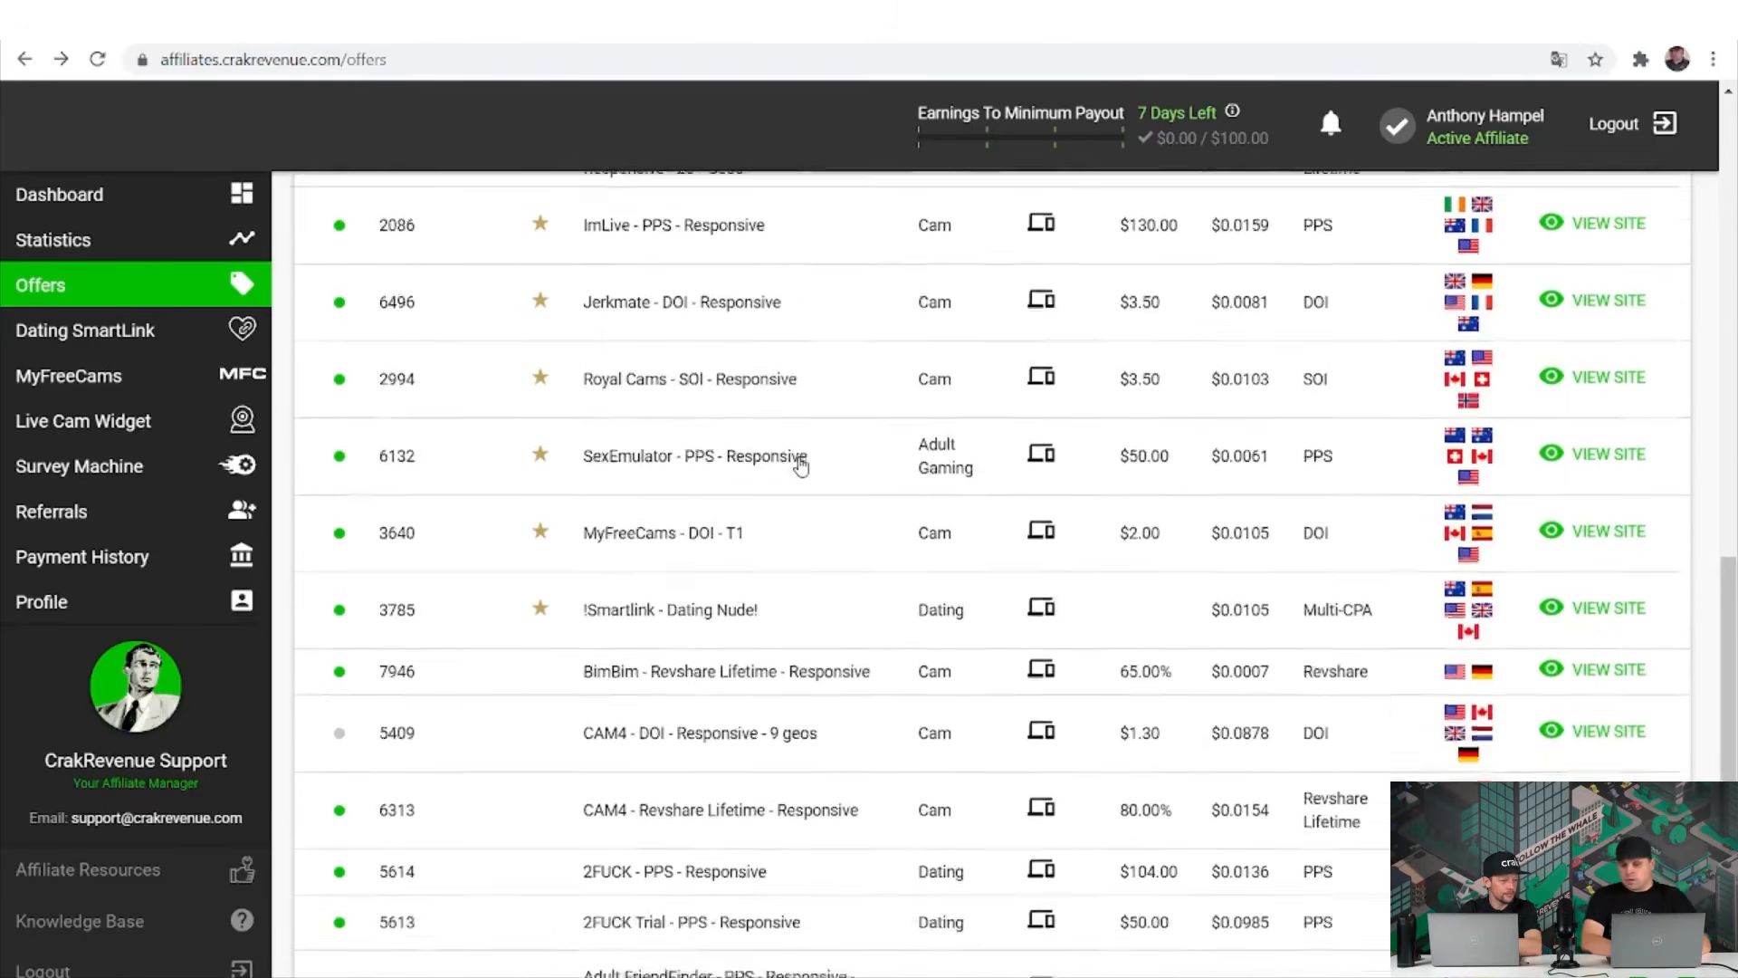
scroll(800, 465, up, 5)
scroll(800, 463, up, 4)
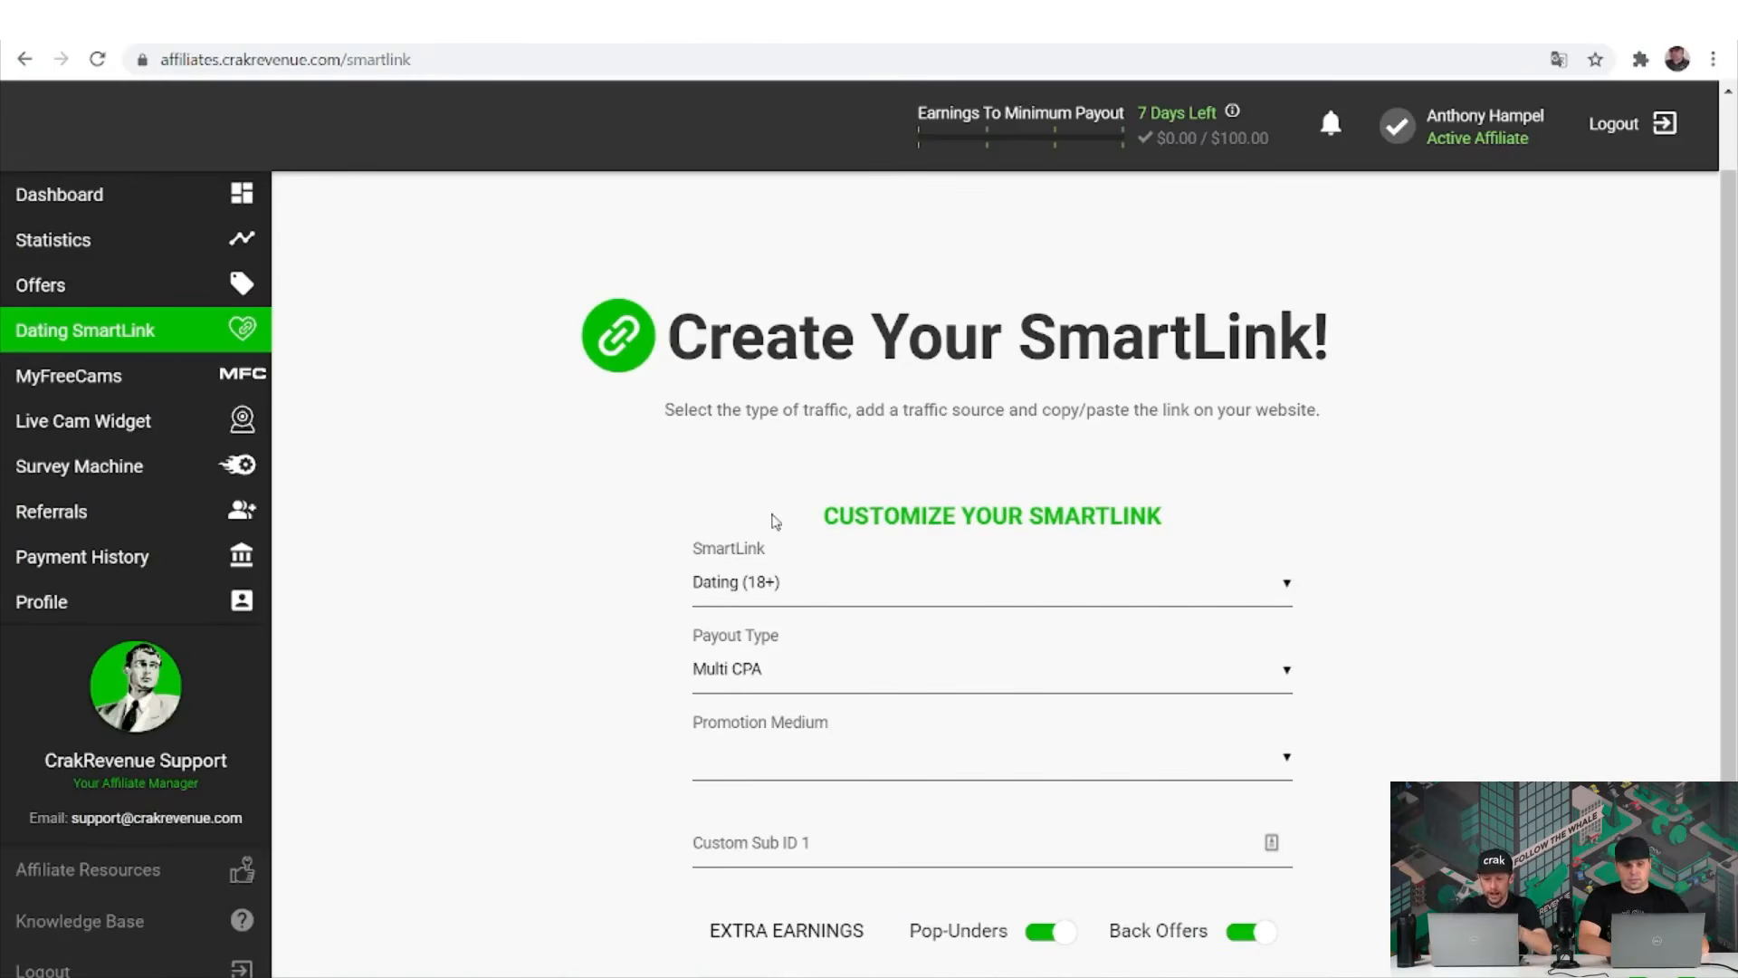
Keep Dating (18+) as SmartLink type at first, then switch it to Cam (18+).
click(830, 593)
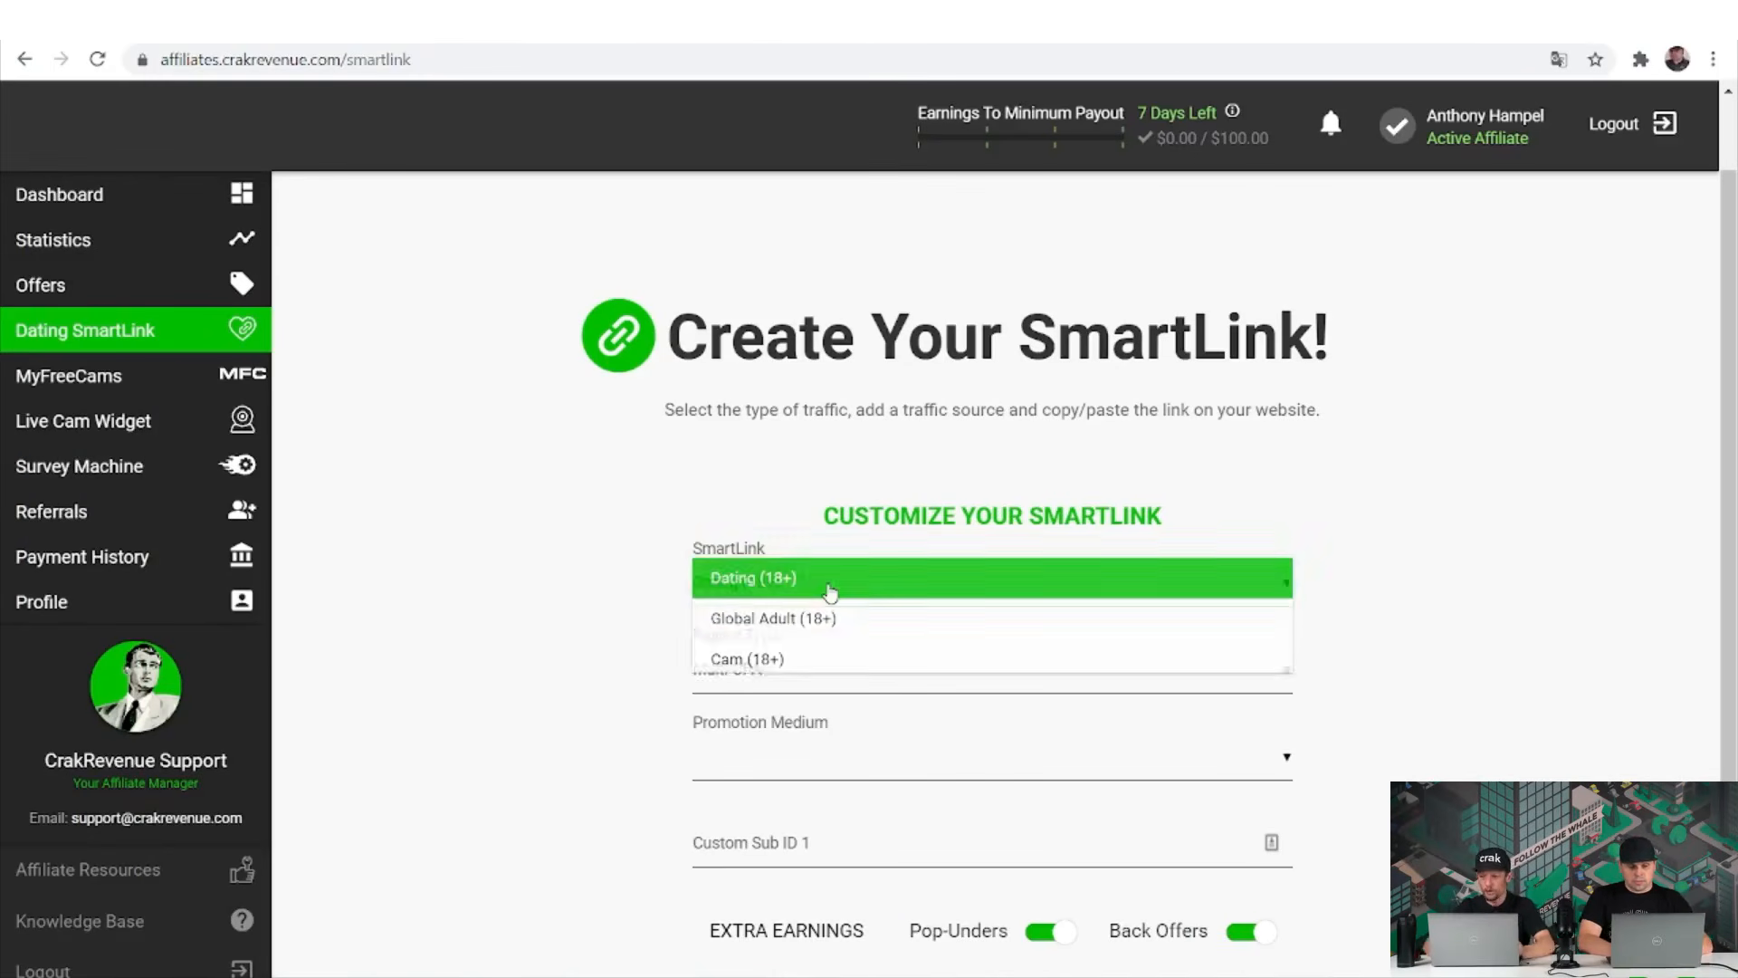
click(826, 578)
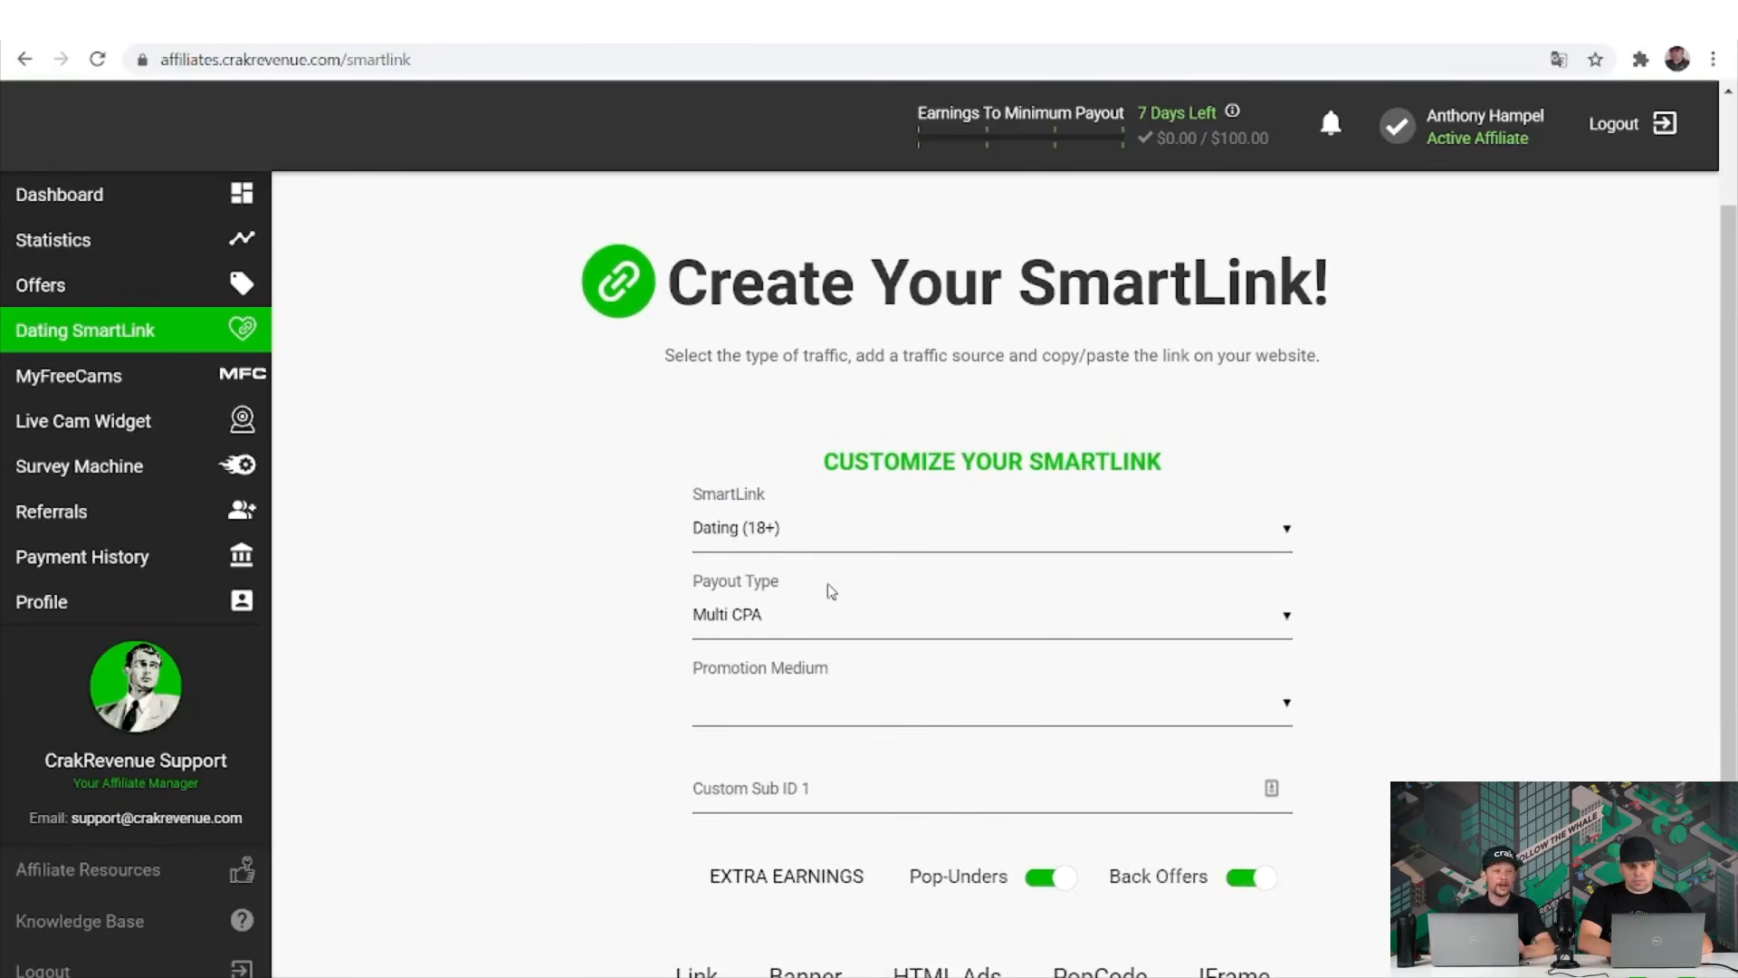
click(838, 536)
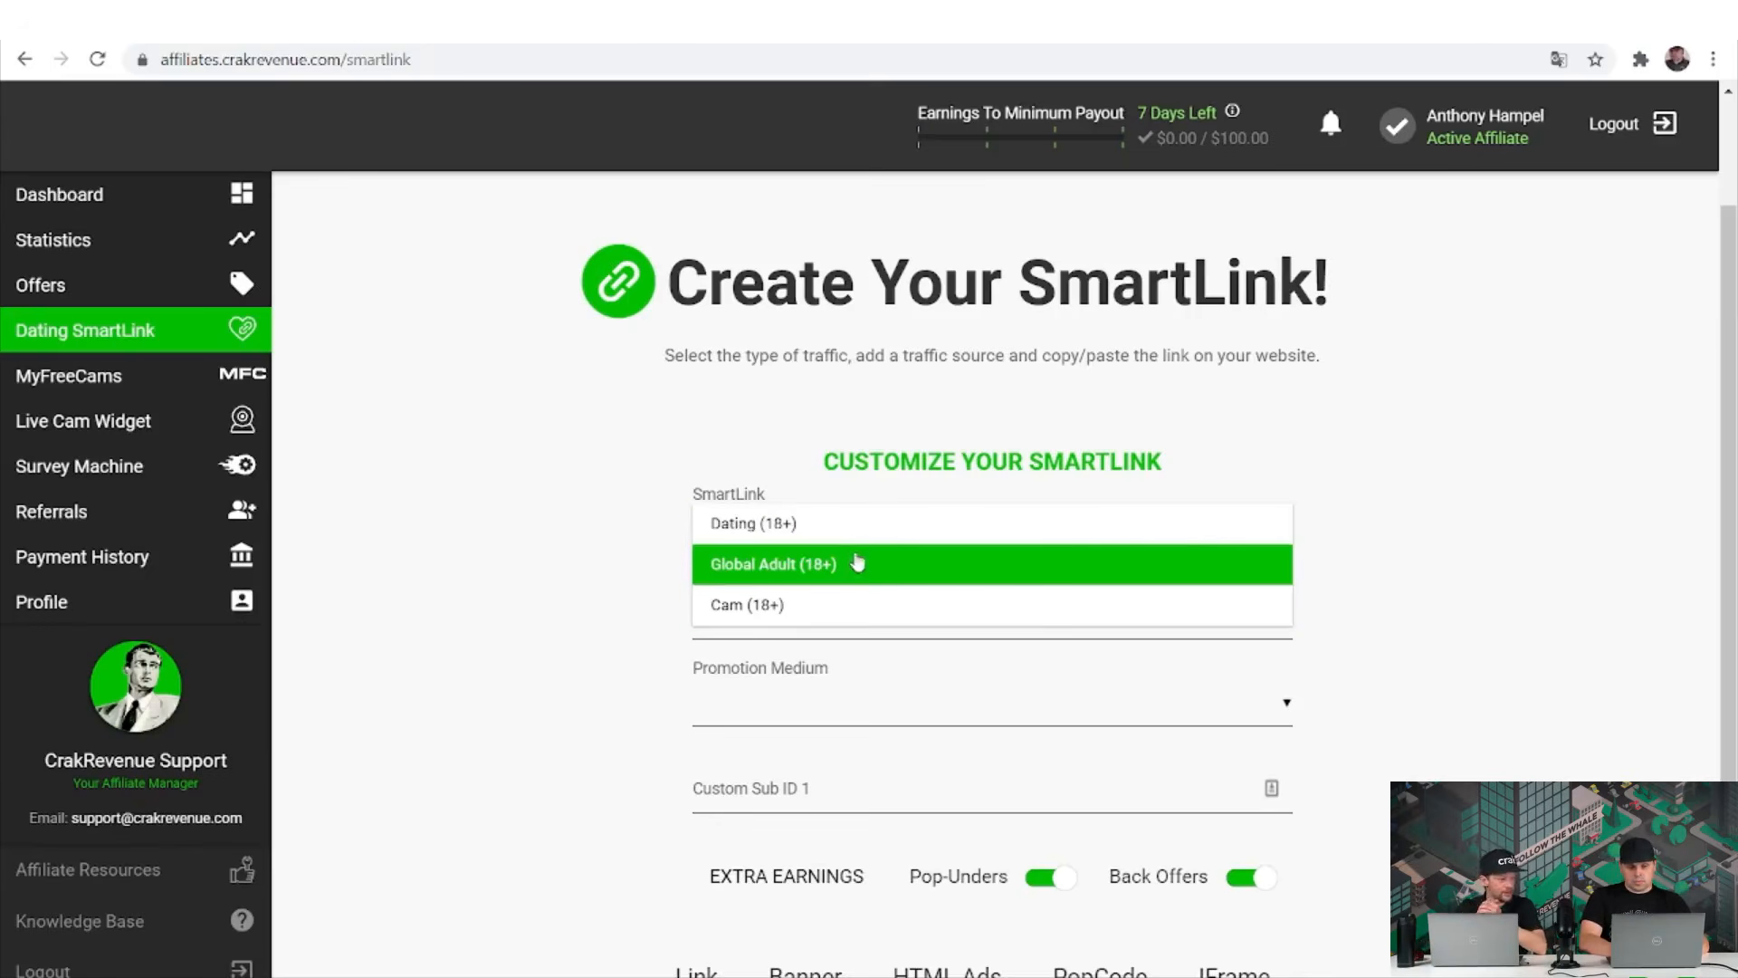
click(859, 601)
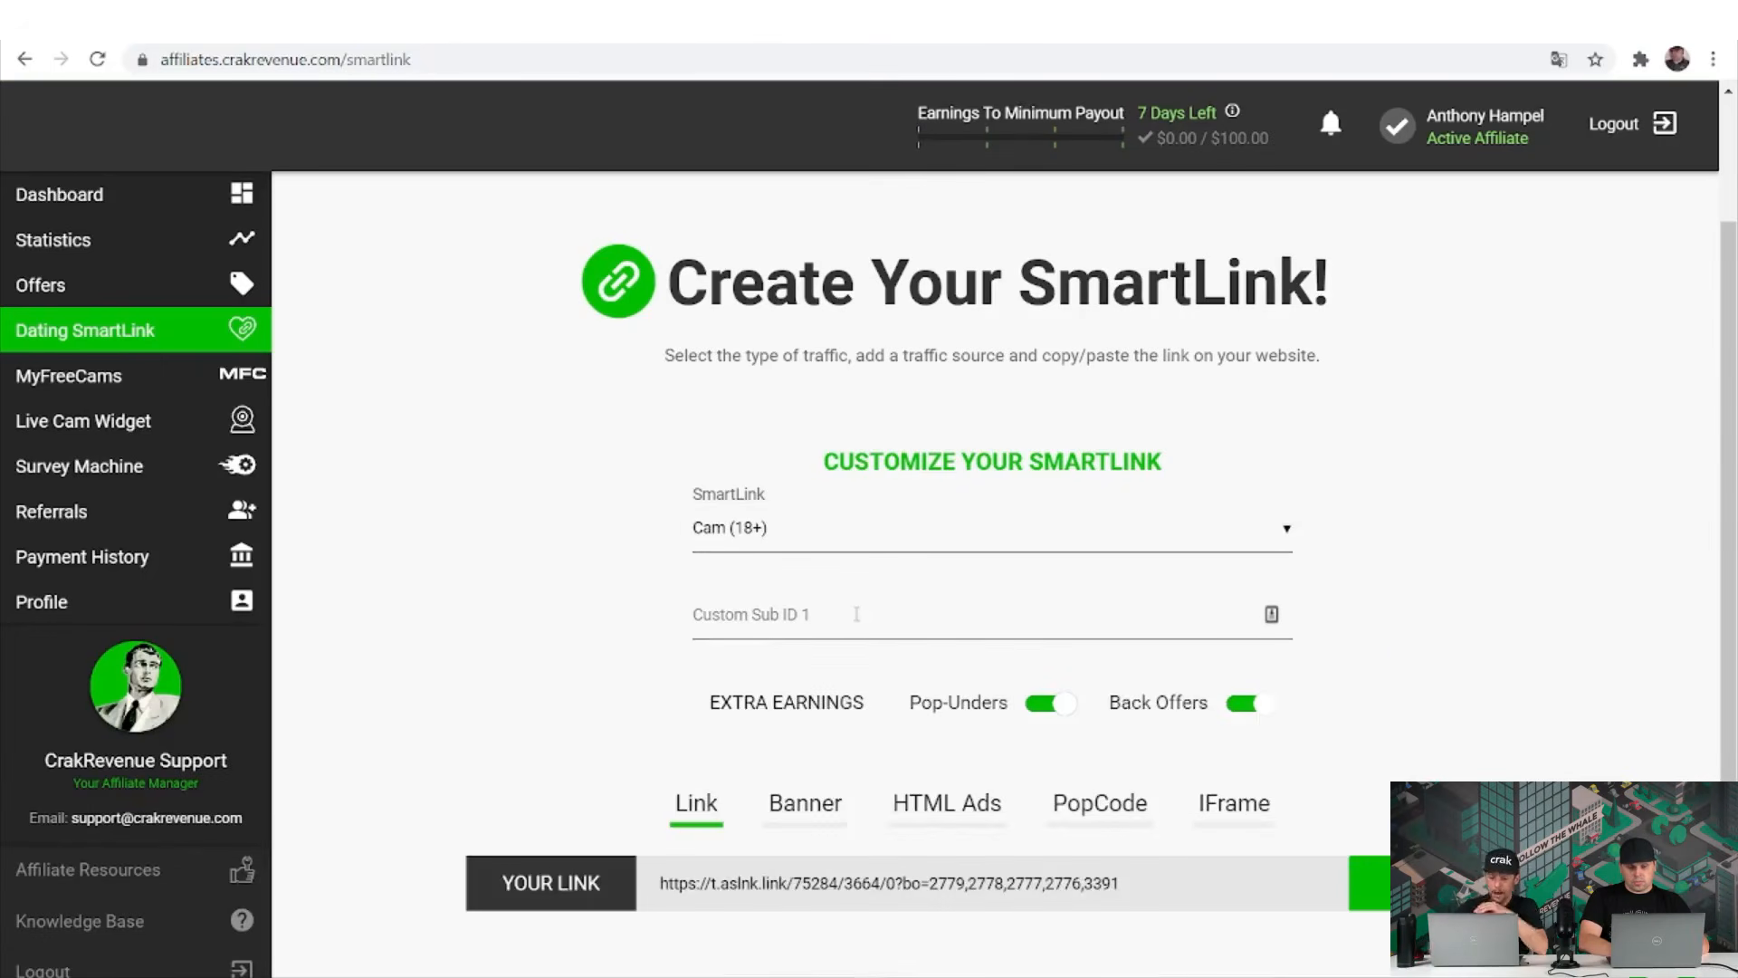
Enter 'tracking' as Custom Sub ID 1 and set the SmartLink back to Dating (18+).
click(856, 614)
text(trad)
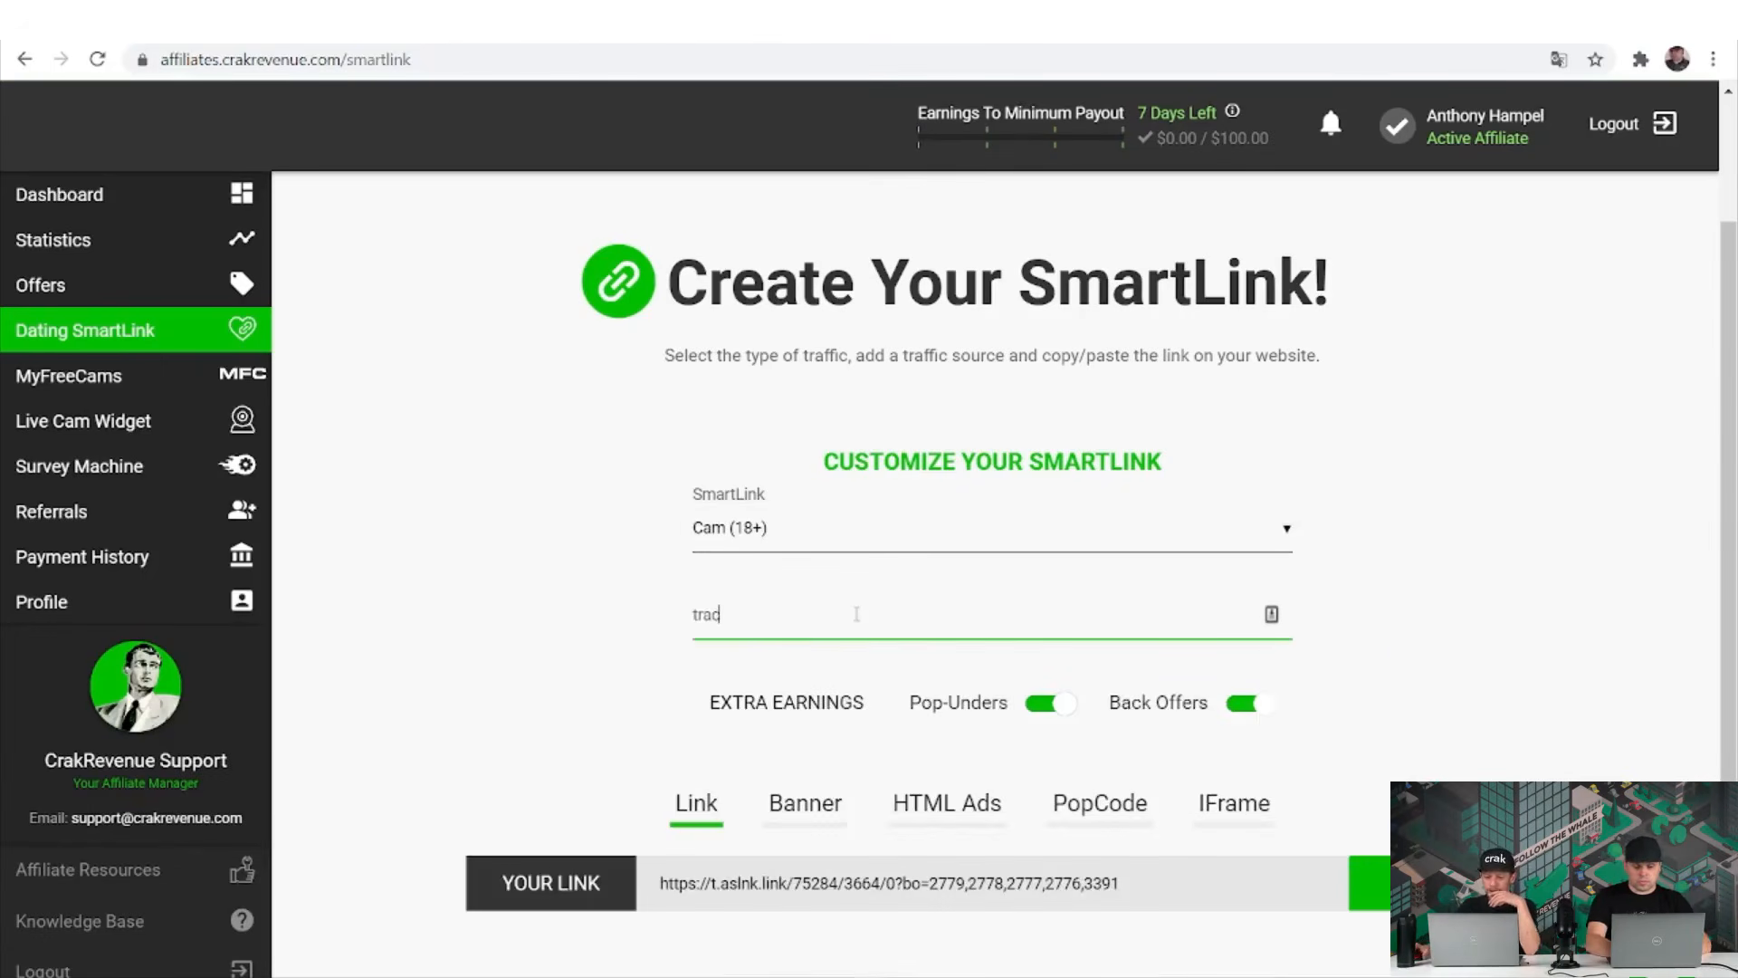
key(BackSpace)
text(cking)
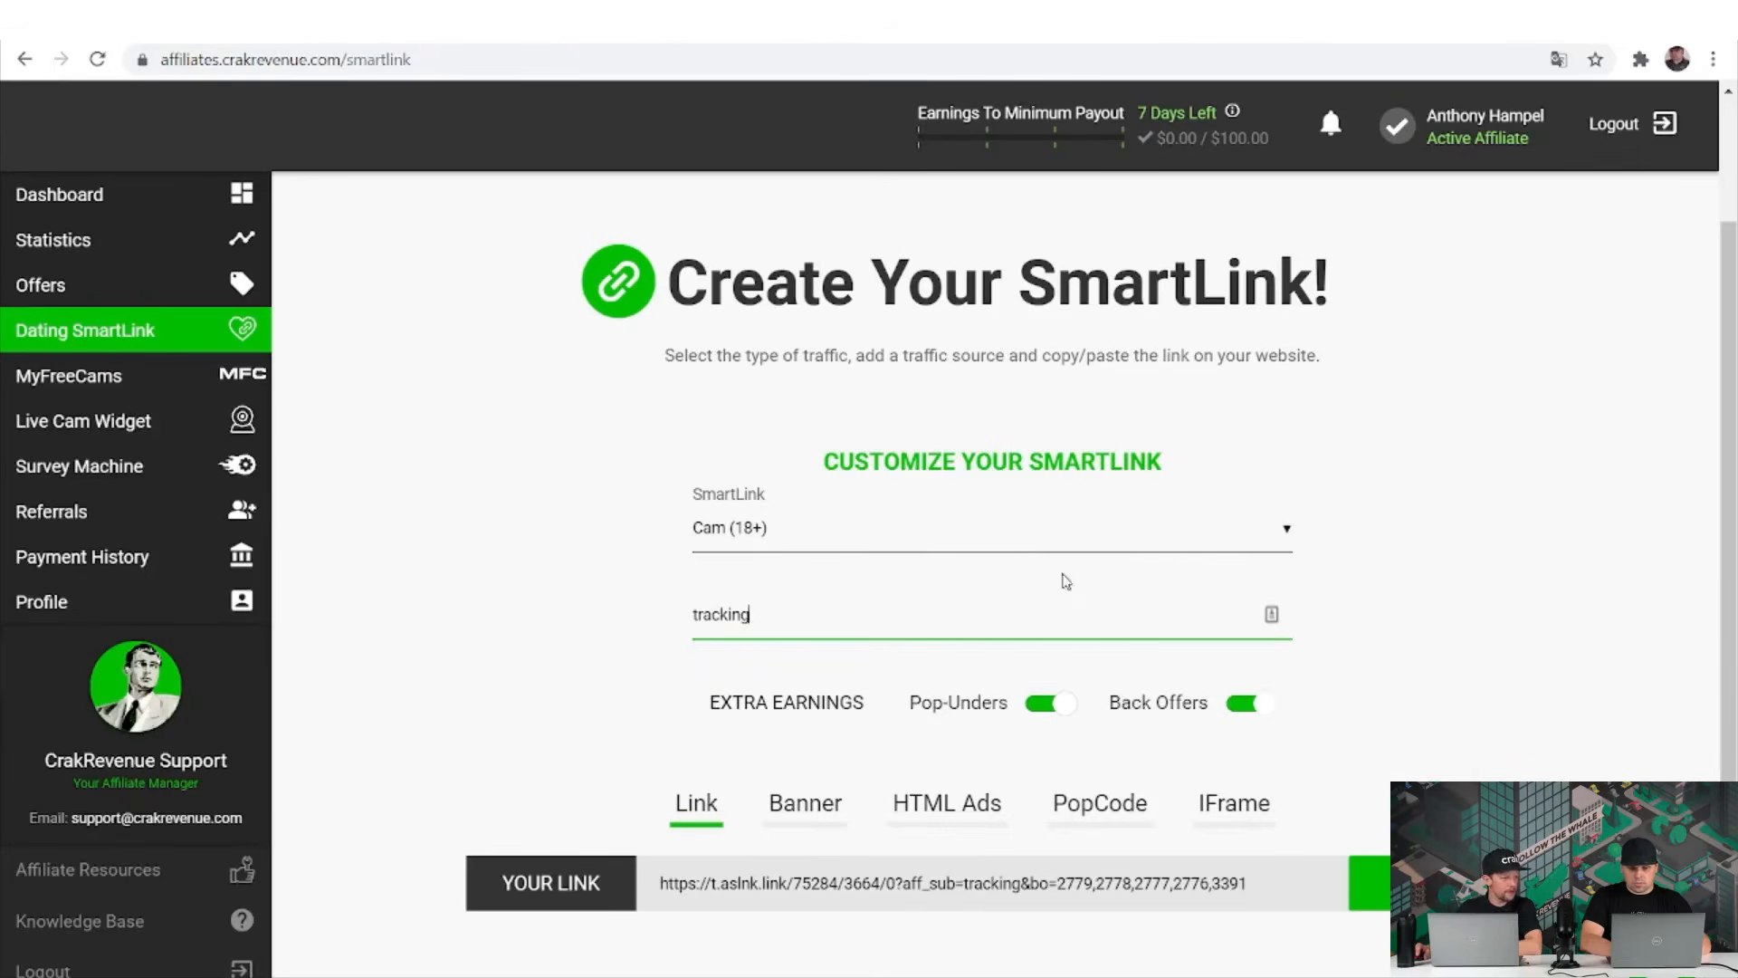
click(952, 536)
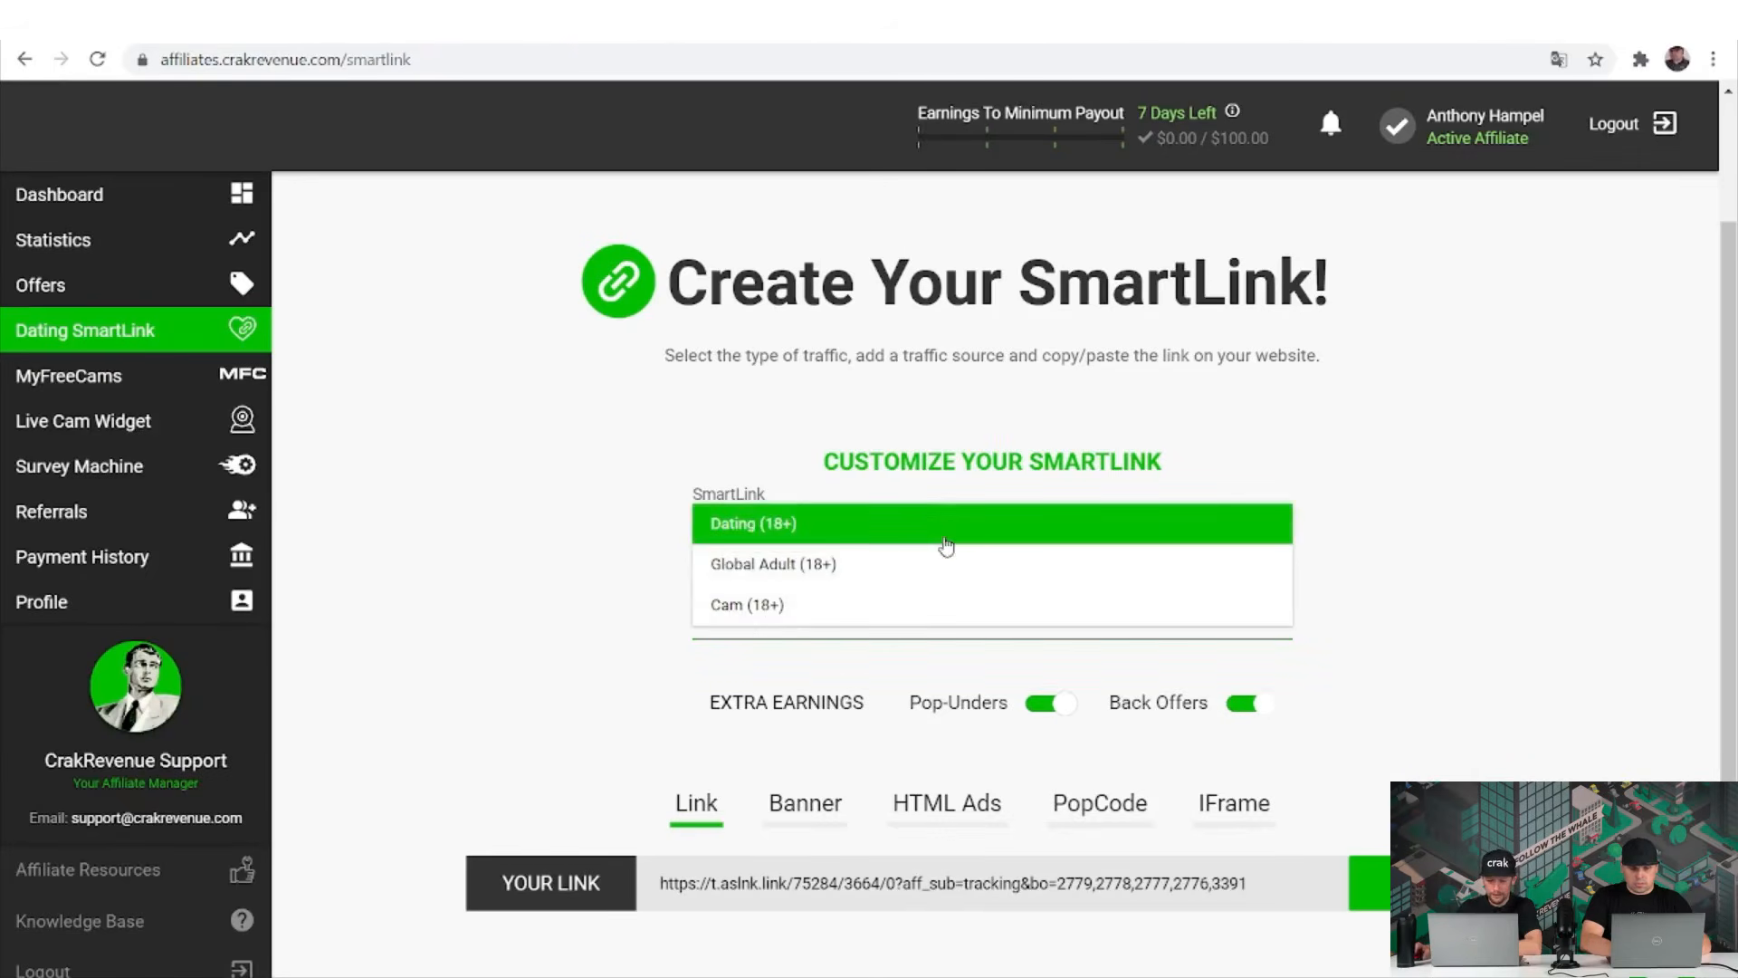
click(946, 540)
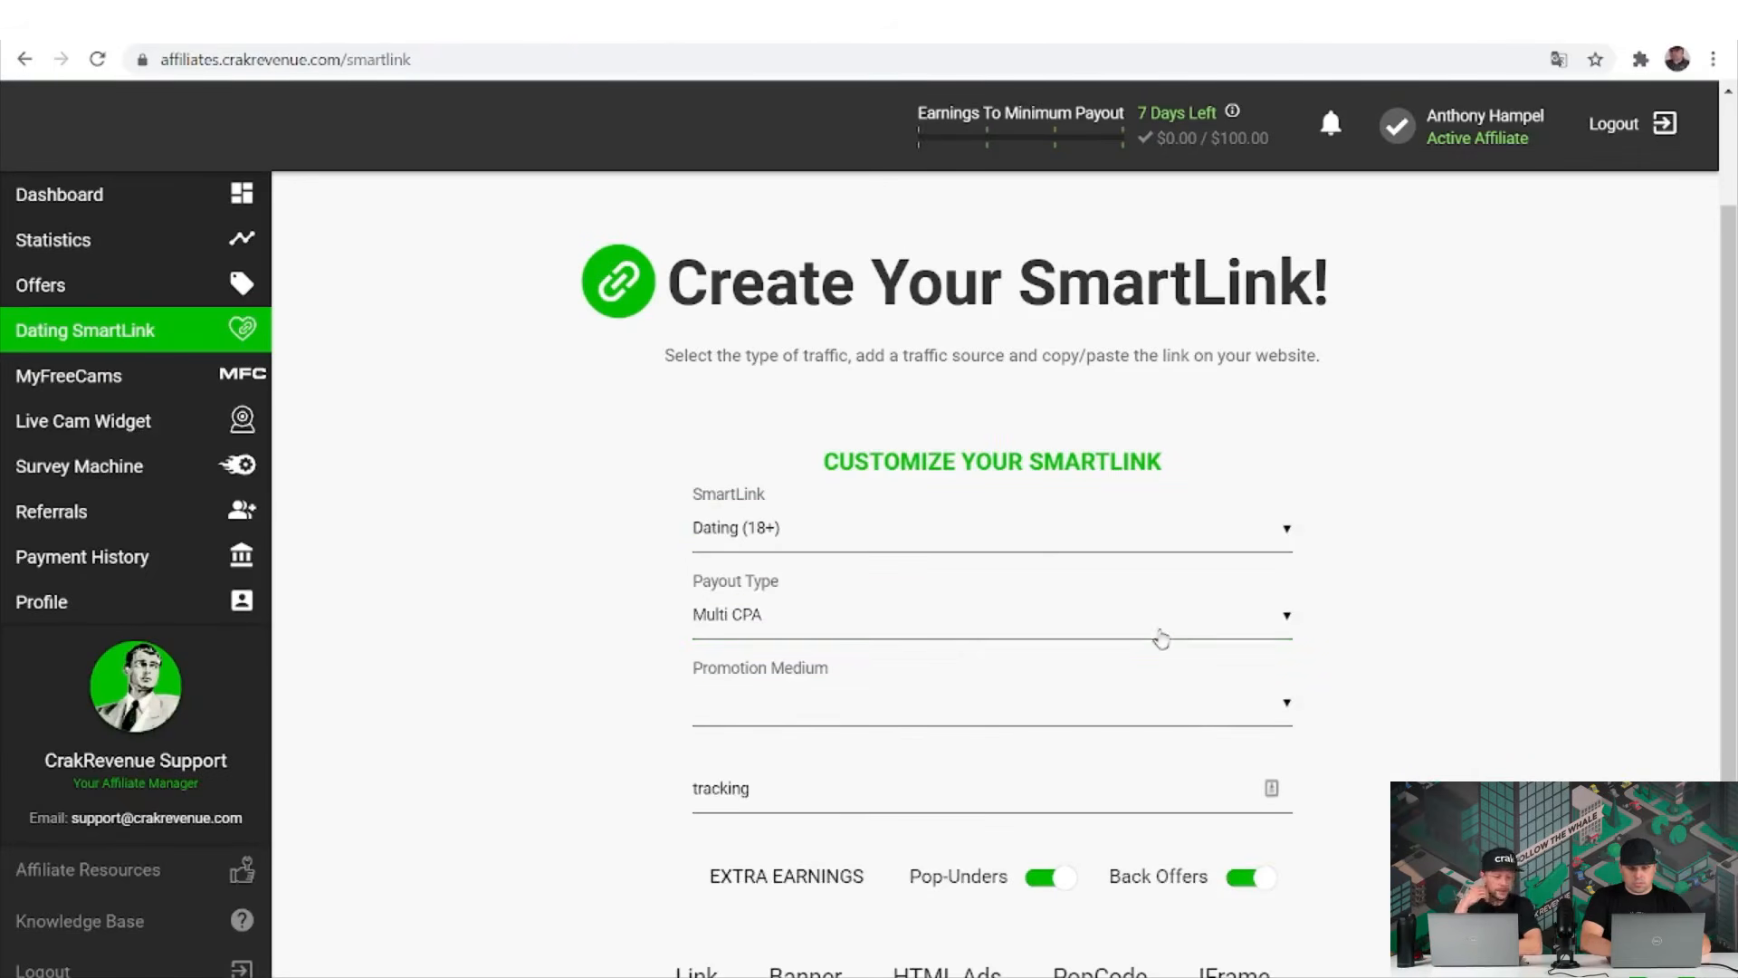
Keep Multi CPA payout and view the generated link carrying aff_sub=tracking.
click(1162, 637)
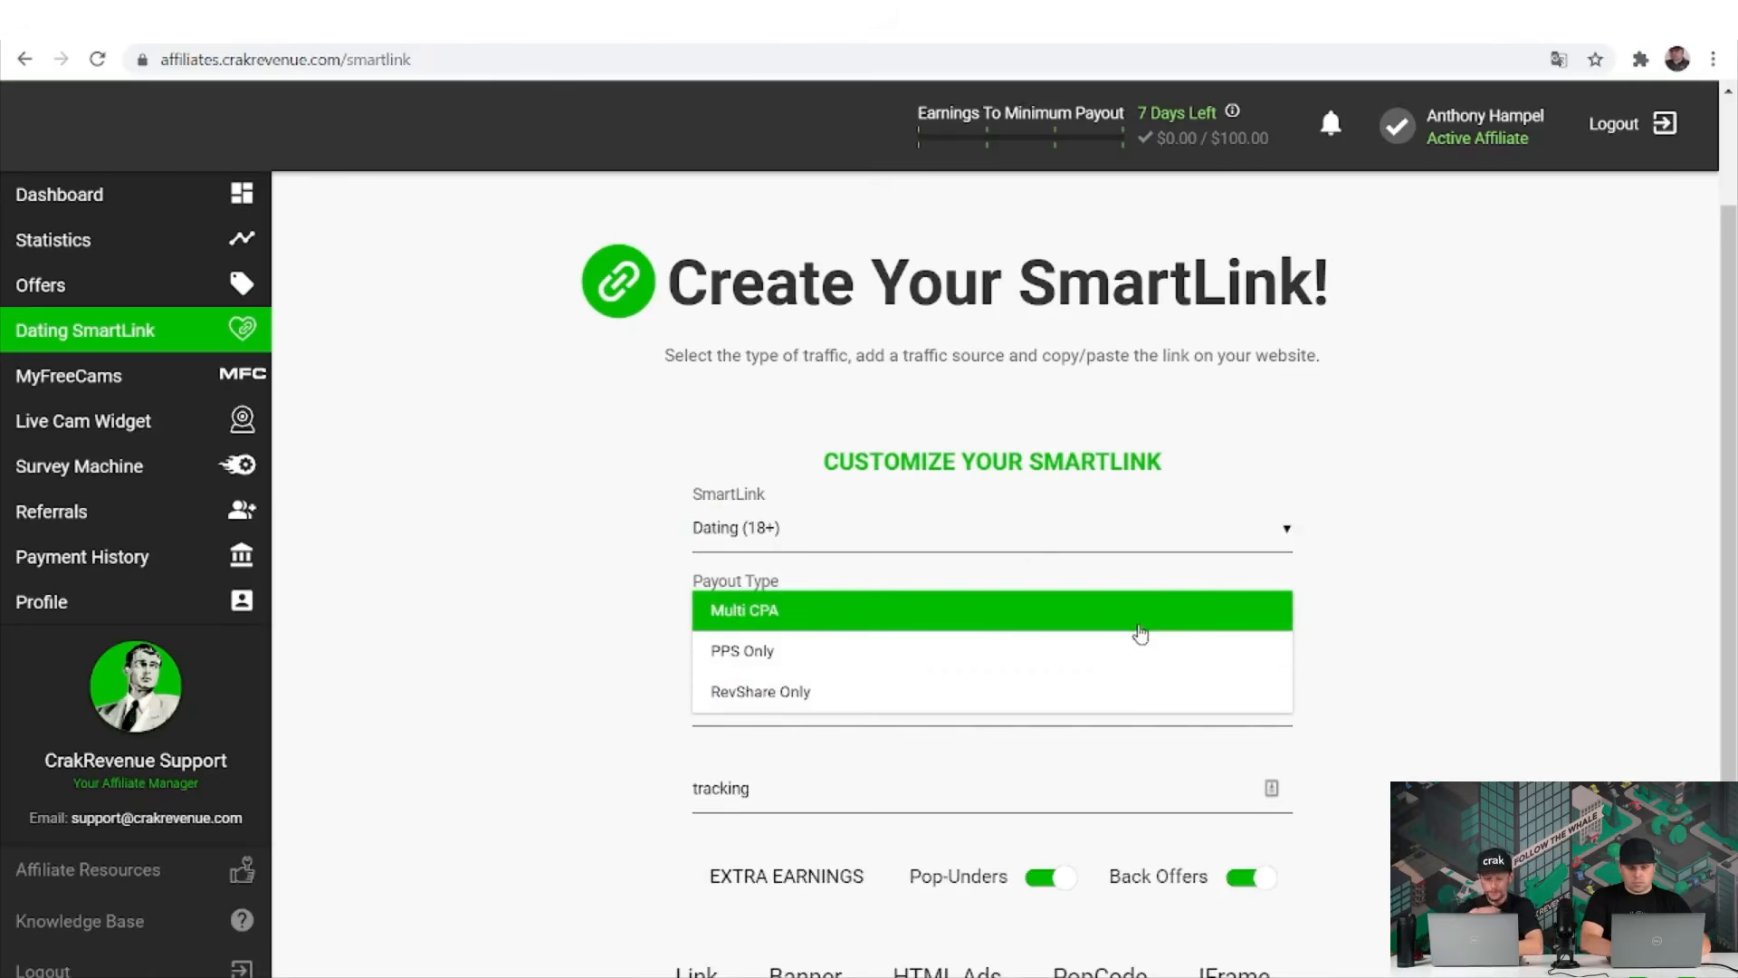
click(1141, 632)
scroll(1196, 765, down, 2)
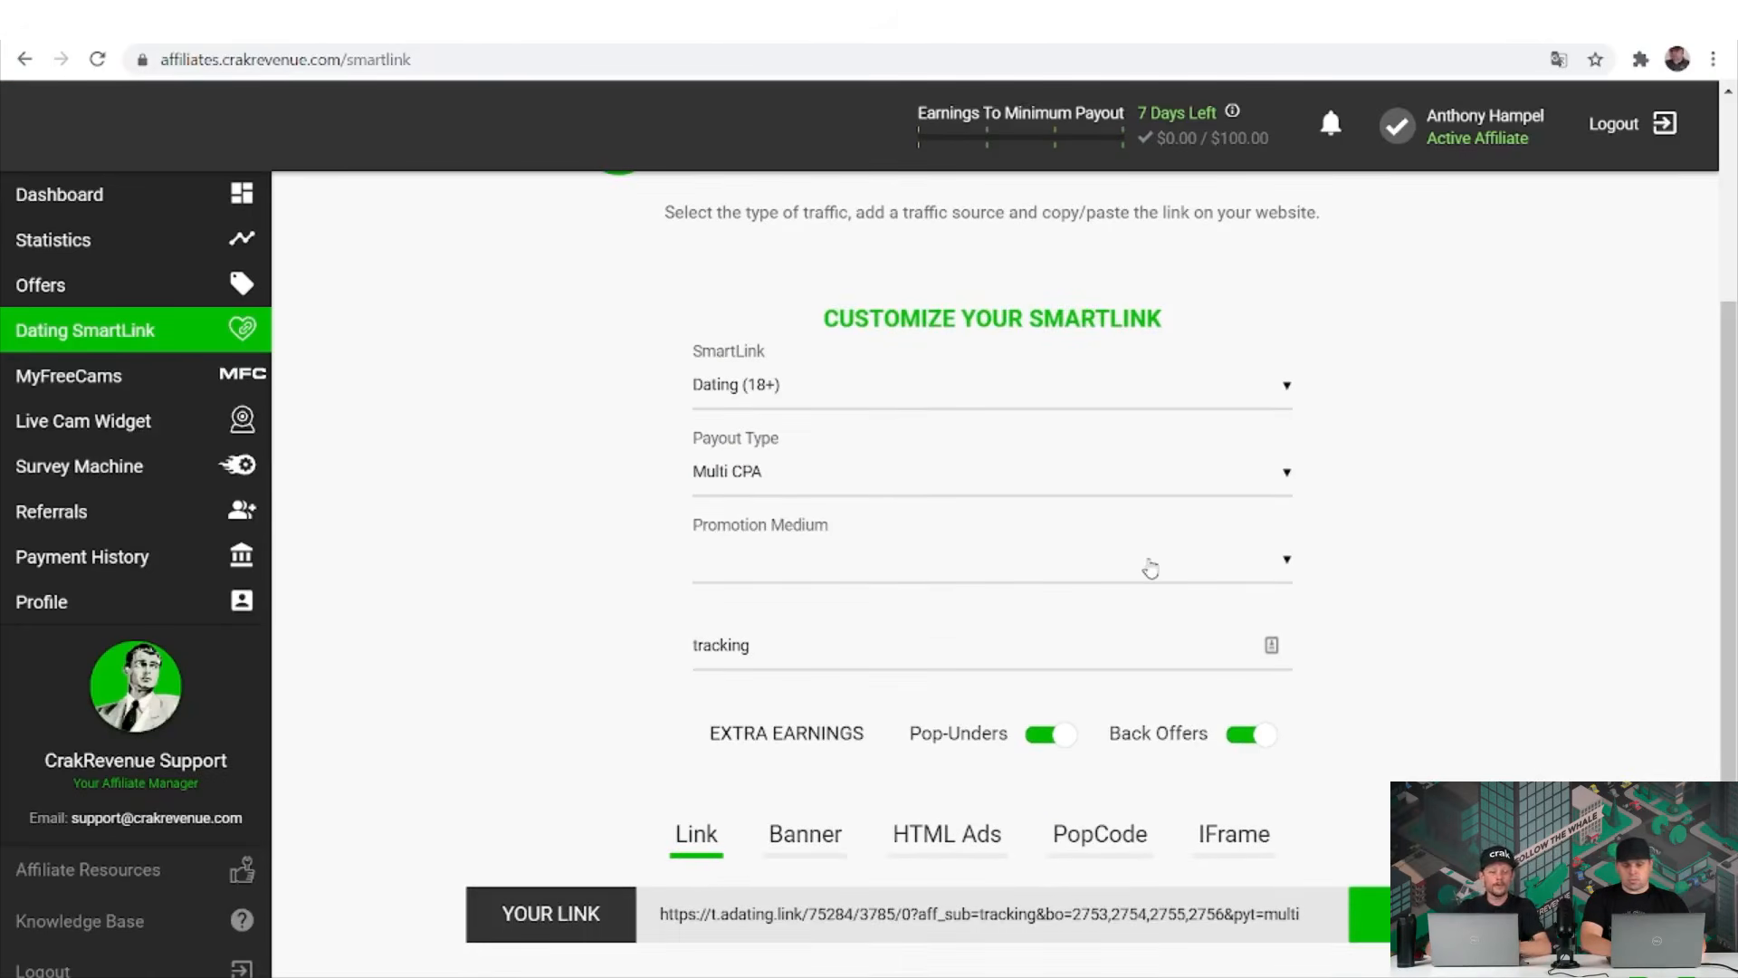
click(1124, 493)
click(1123, 493)
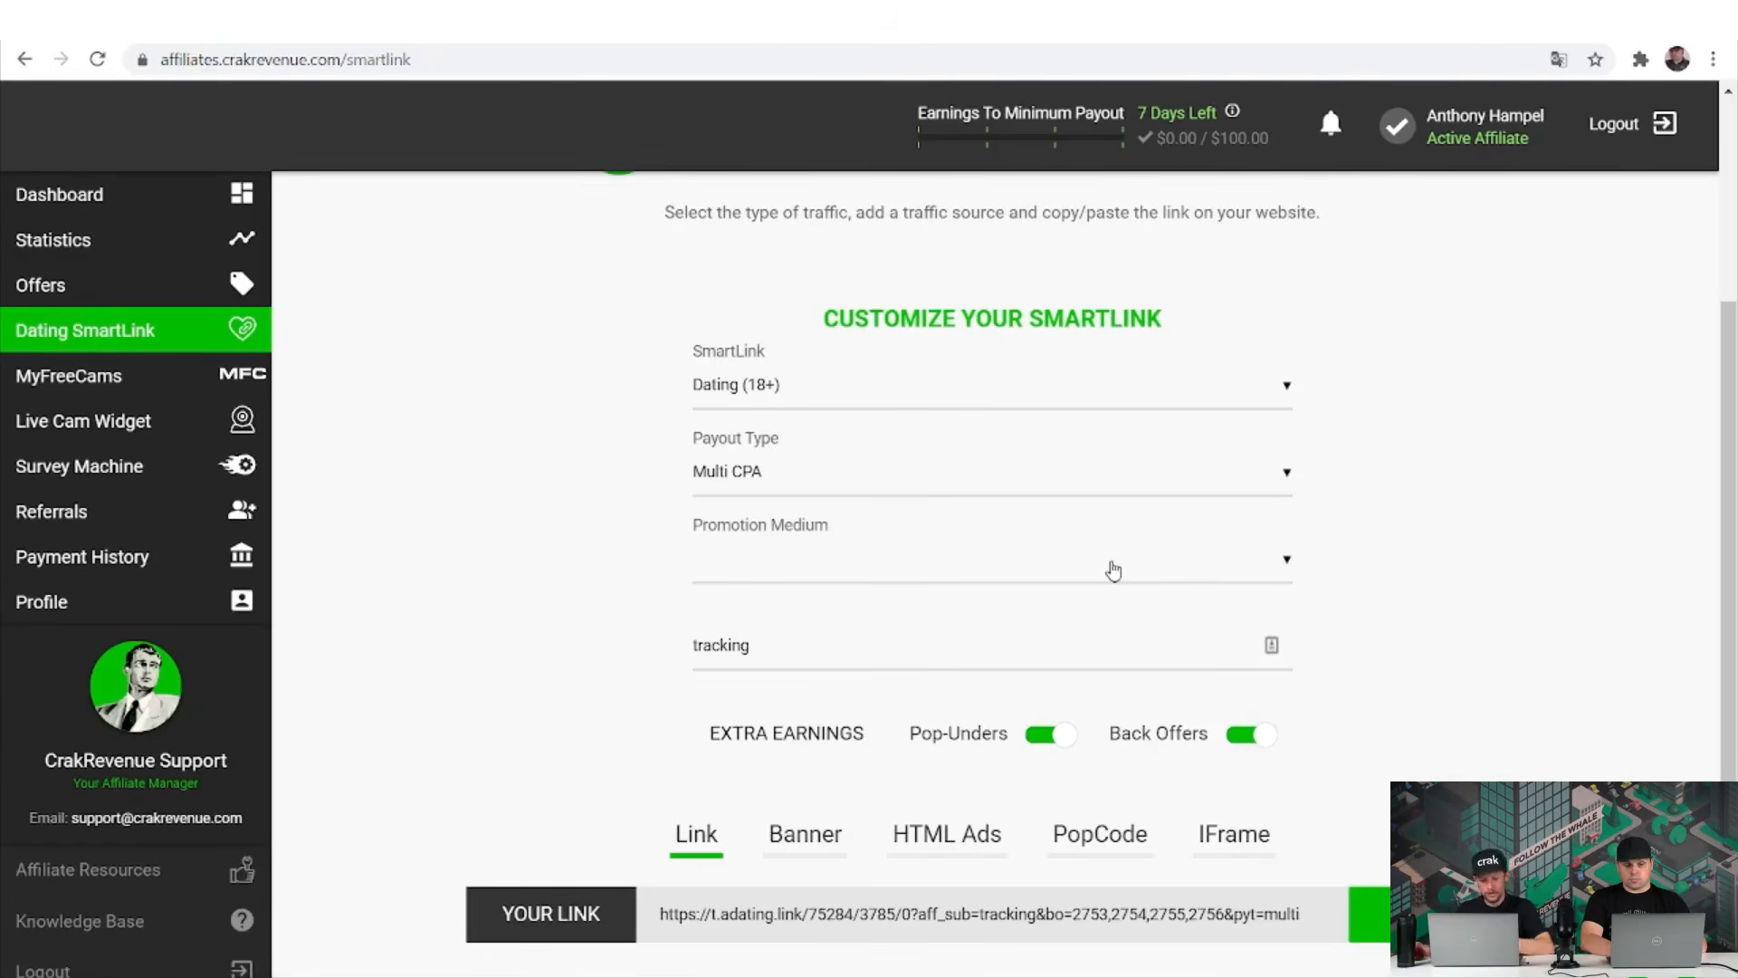
Set the SmartLink's promotion medium to Emails.
click(1114, 571)
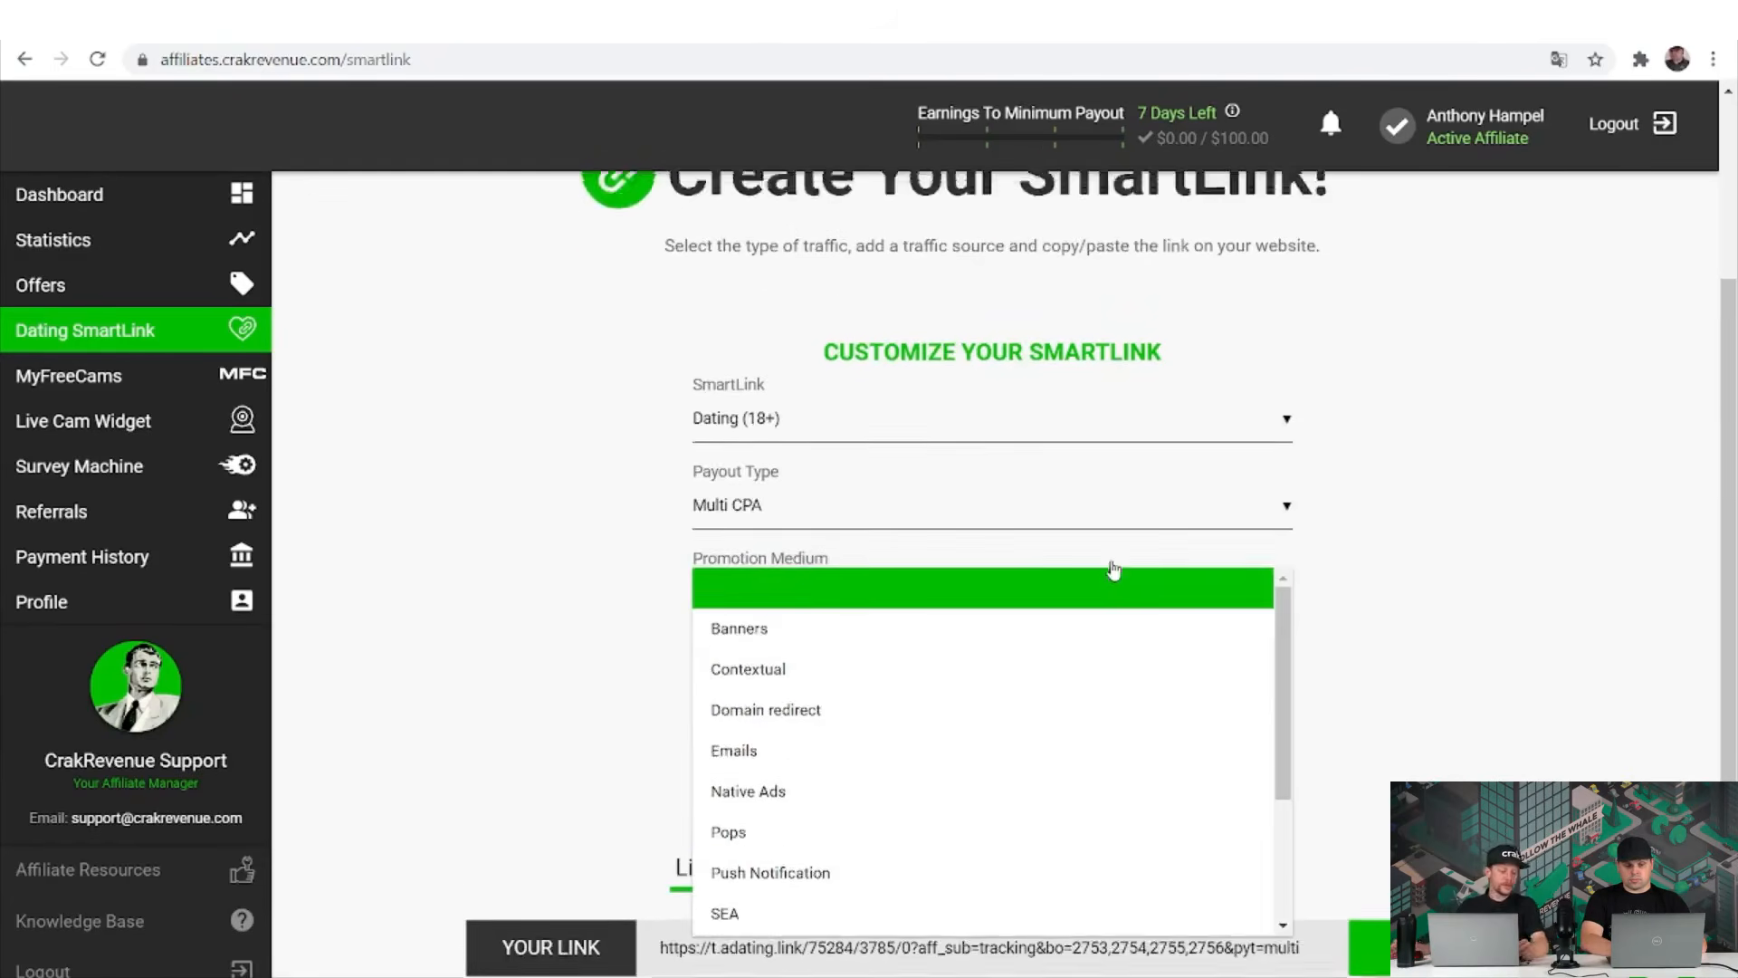
scroll(1109, 651, down, 1)
scroll(1105, 765, down, 3)
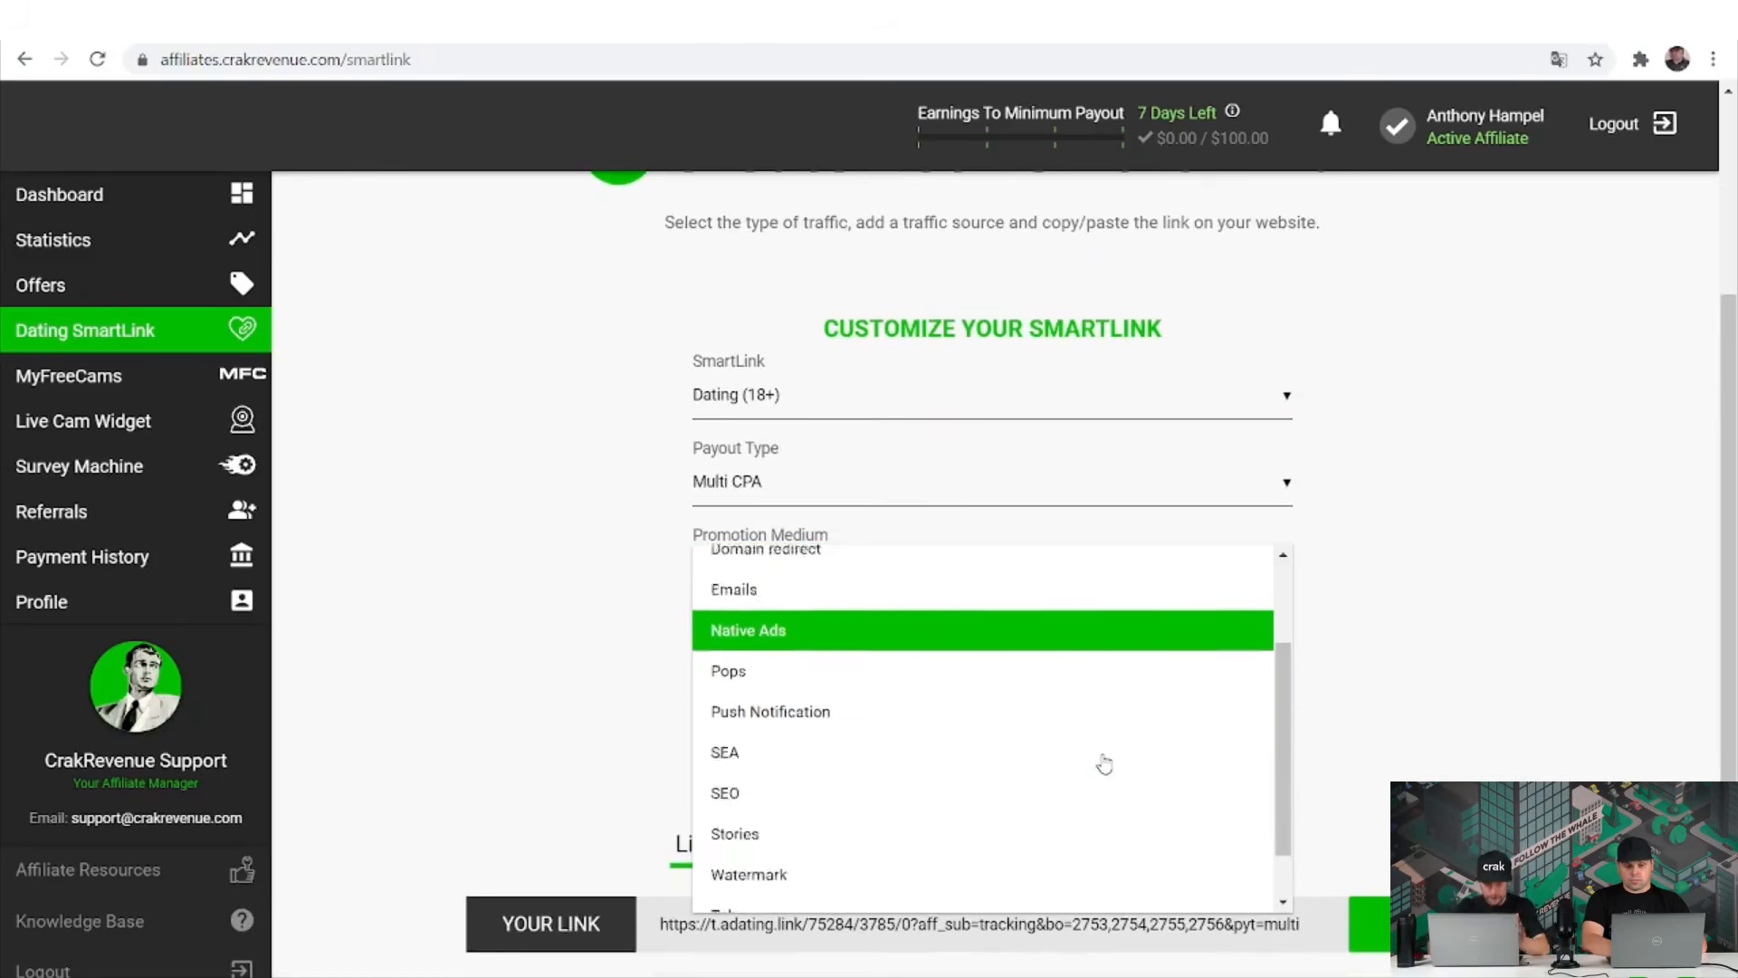
scroll(1105, 765, up, 4)
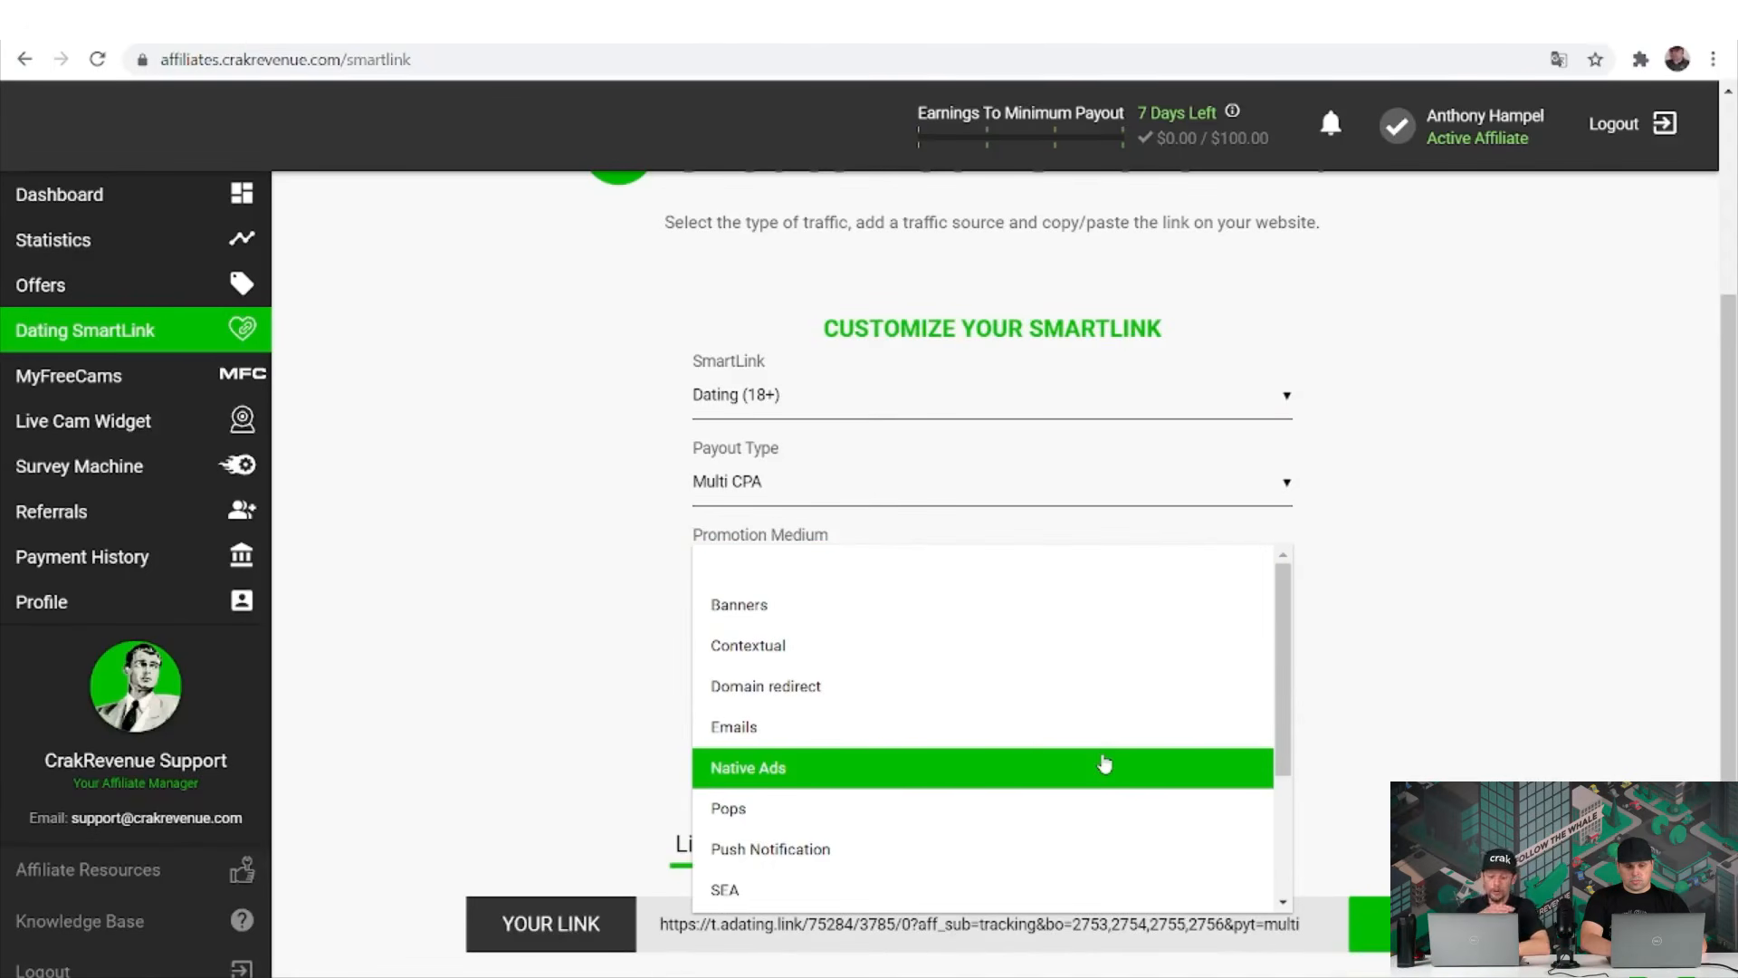
click(1110, 740)
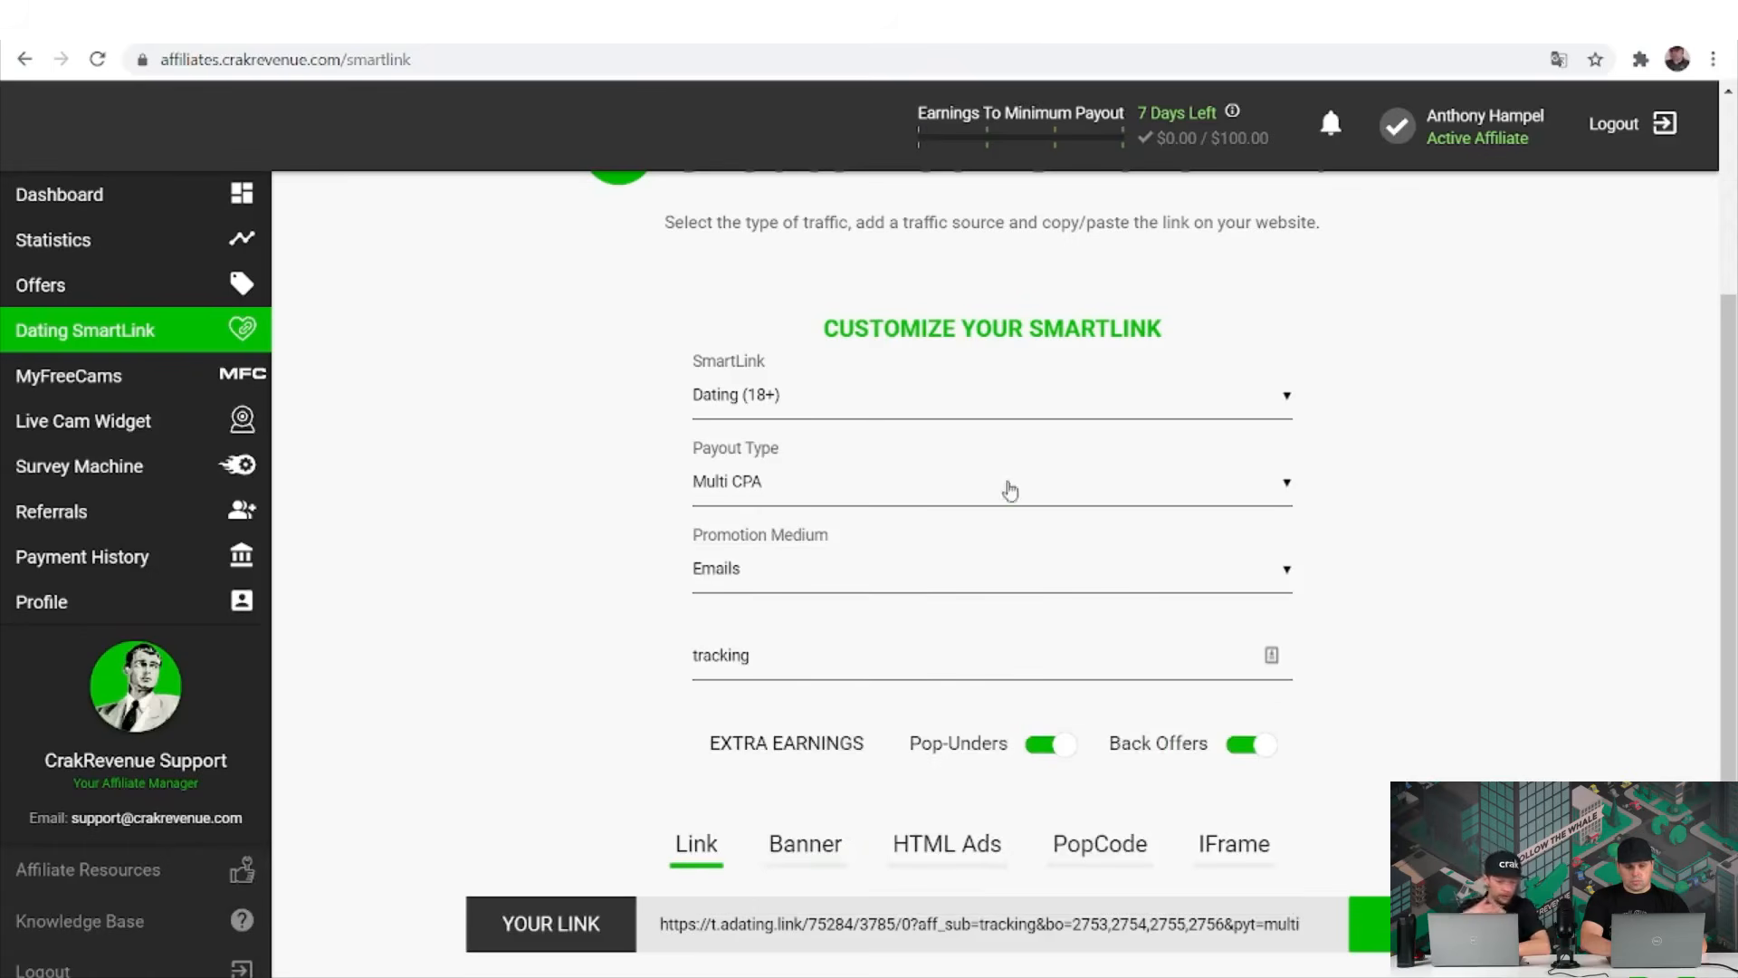
Set the payout type to RevShare Only, after briefly choosing PPS Only.
click(998, 501)
click(995, 530)
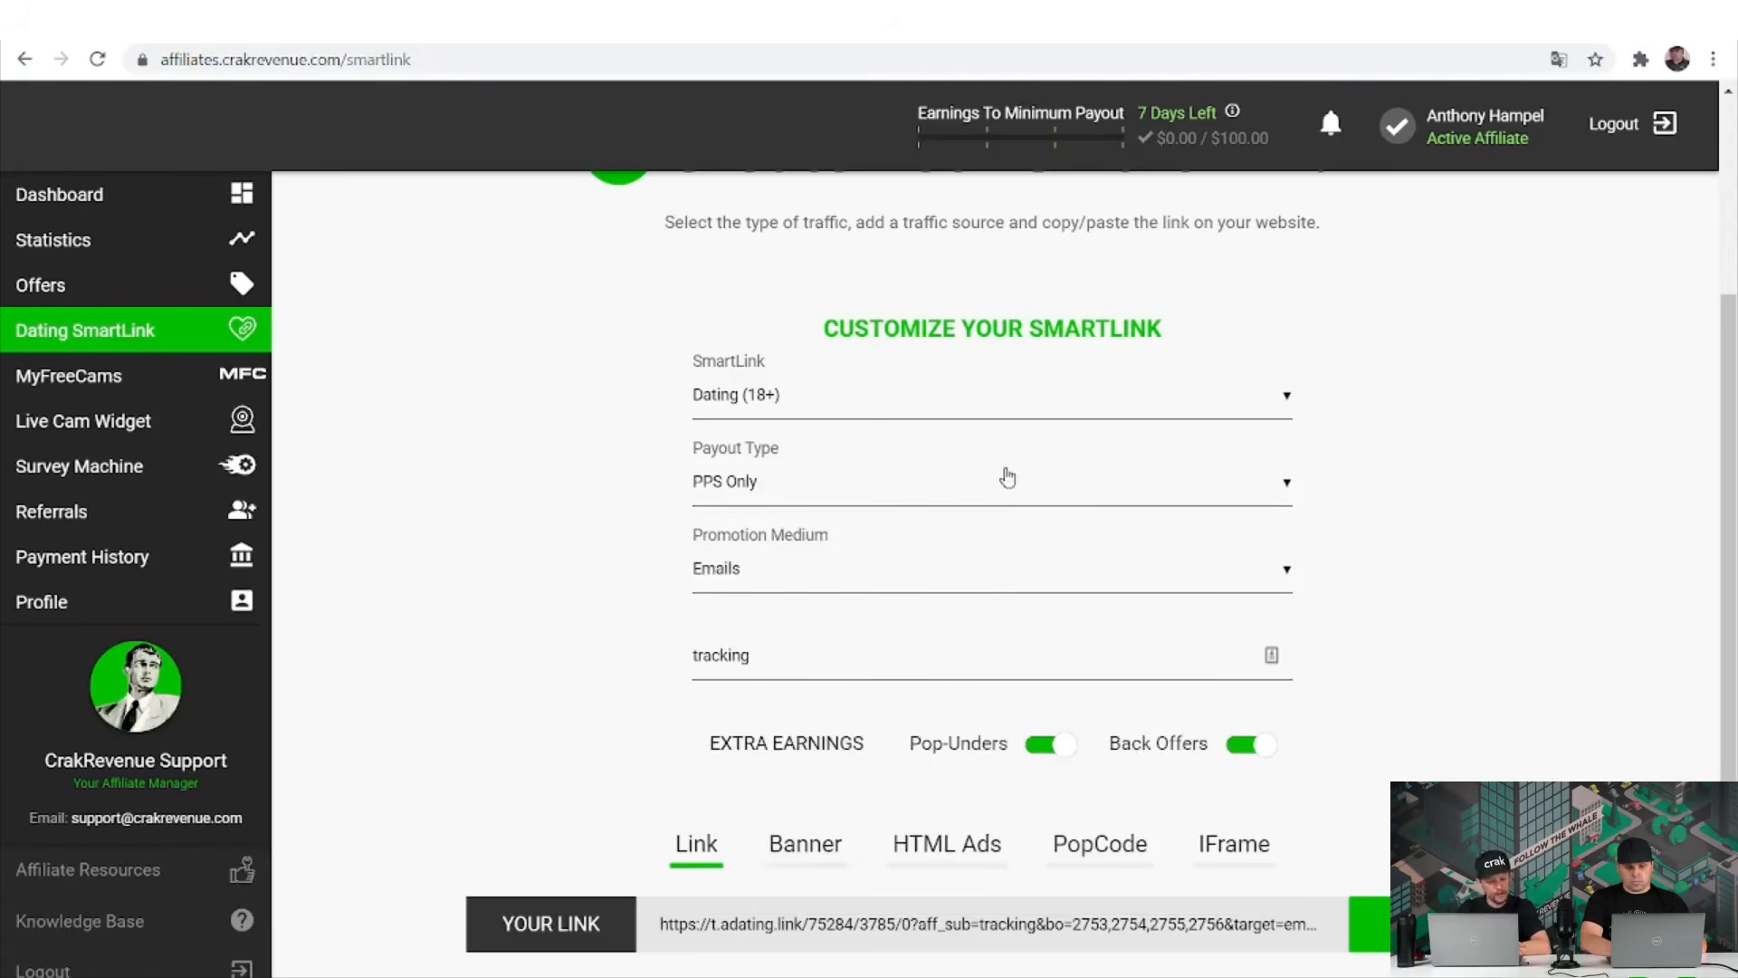
click(1005, 479)
click(1014, 567)
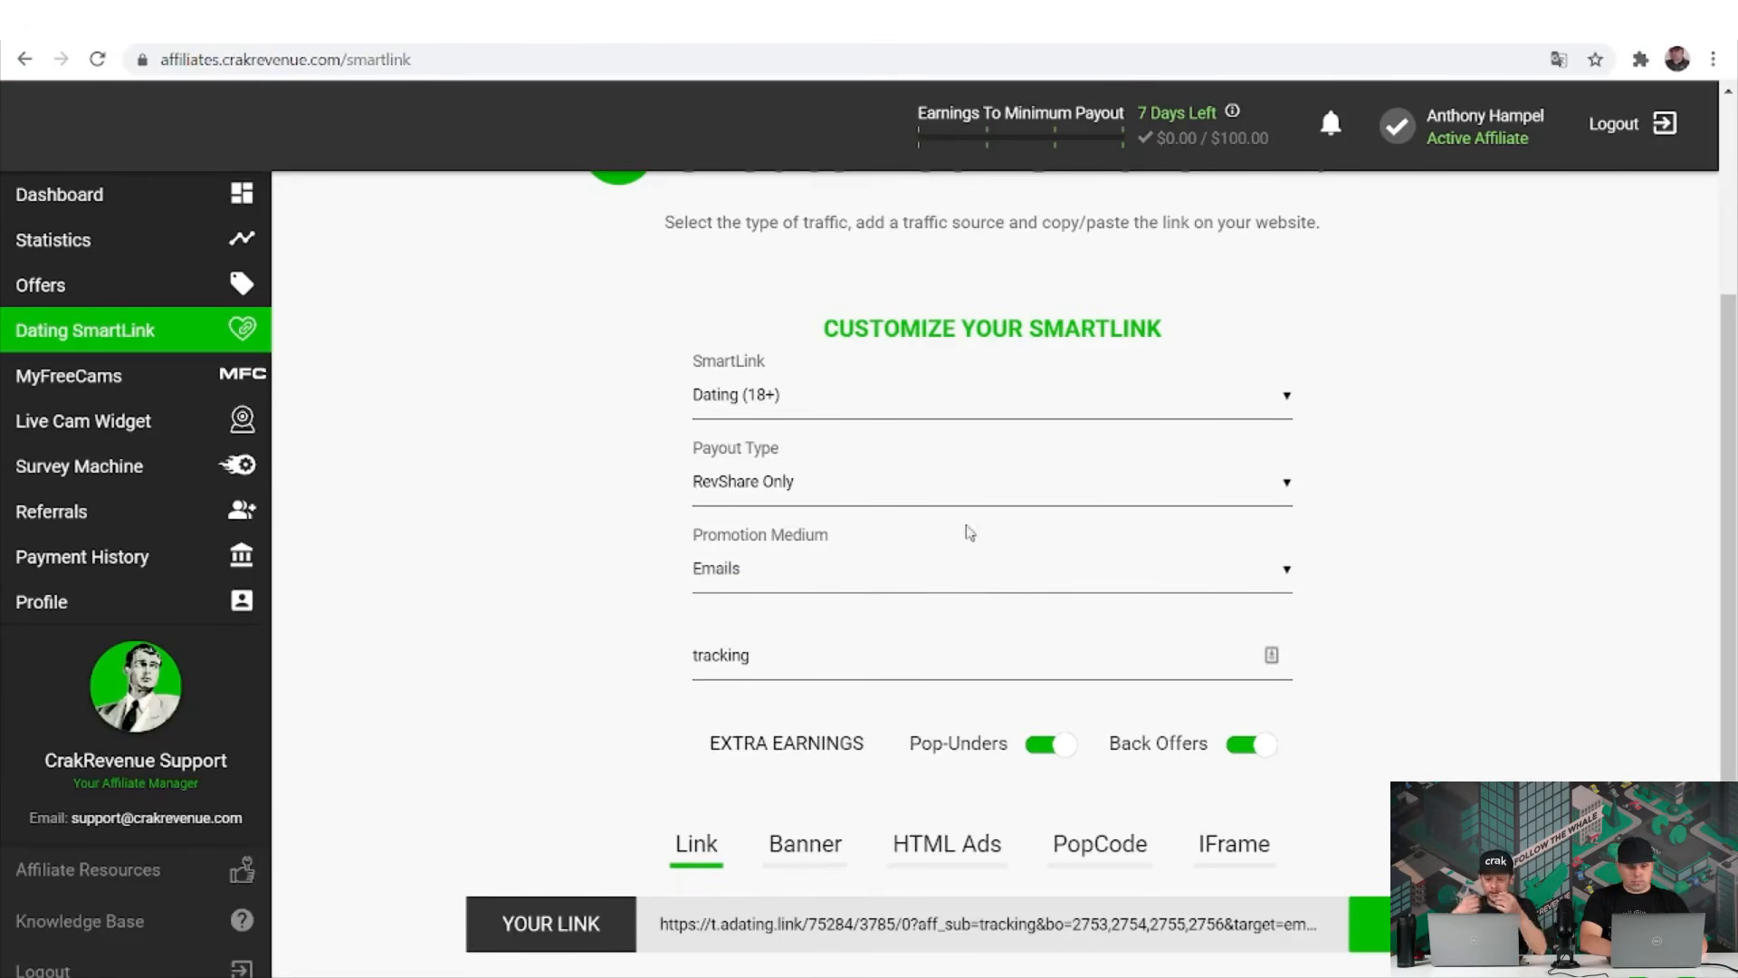
Restore Multi CPA payout, choose Pops as promotion medium, and select the sub ID text.
click(949, 497)
click(948, 501)
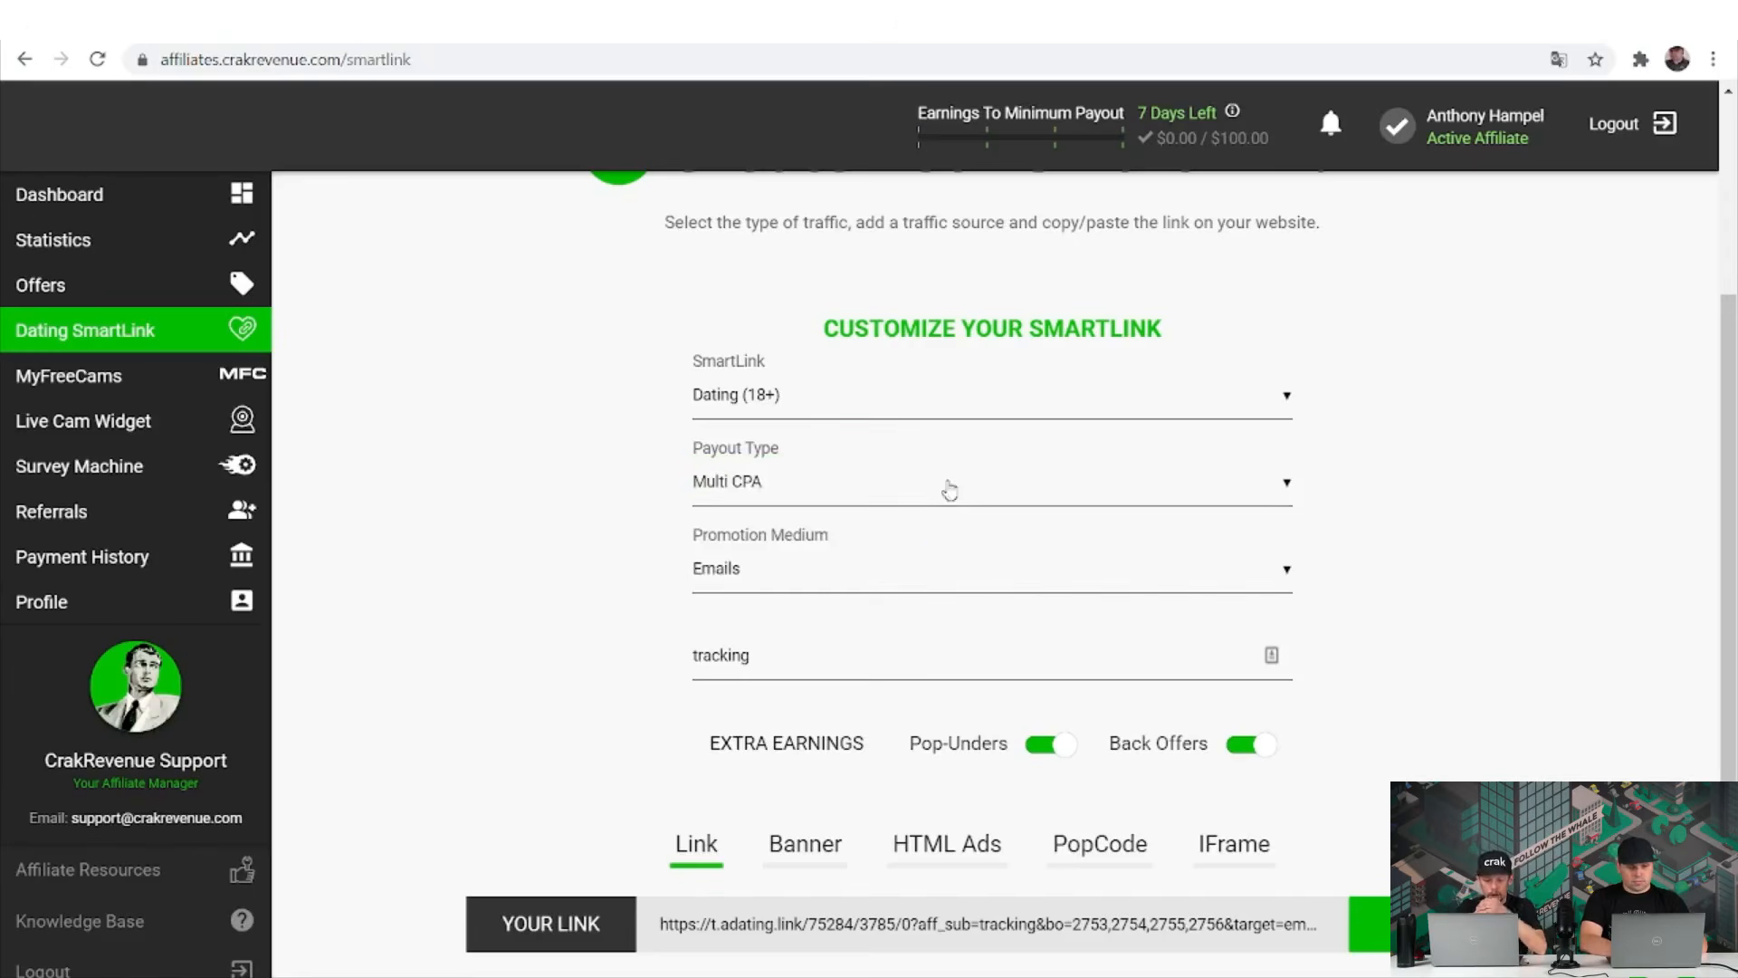
click(939, 584)
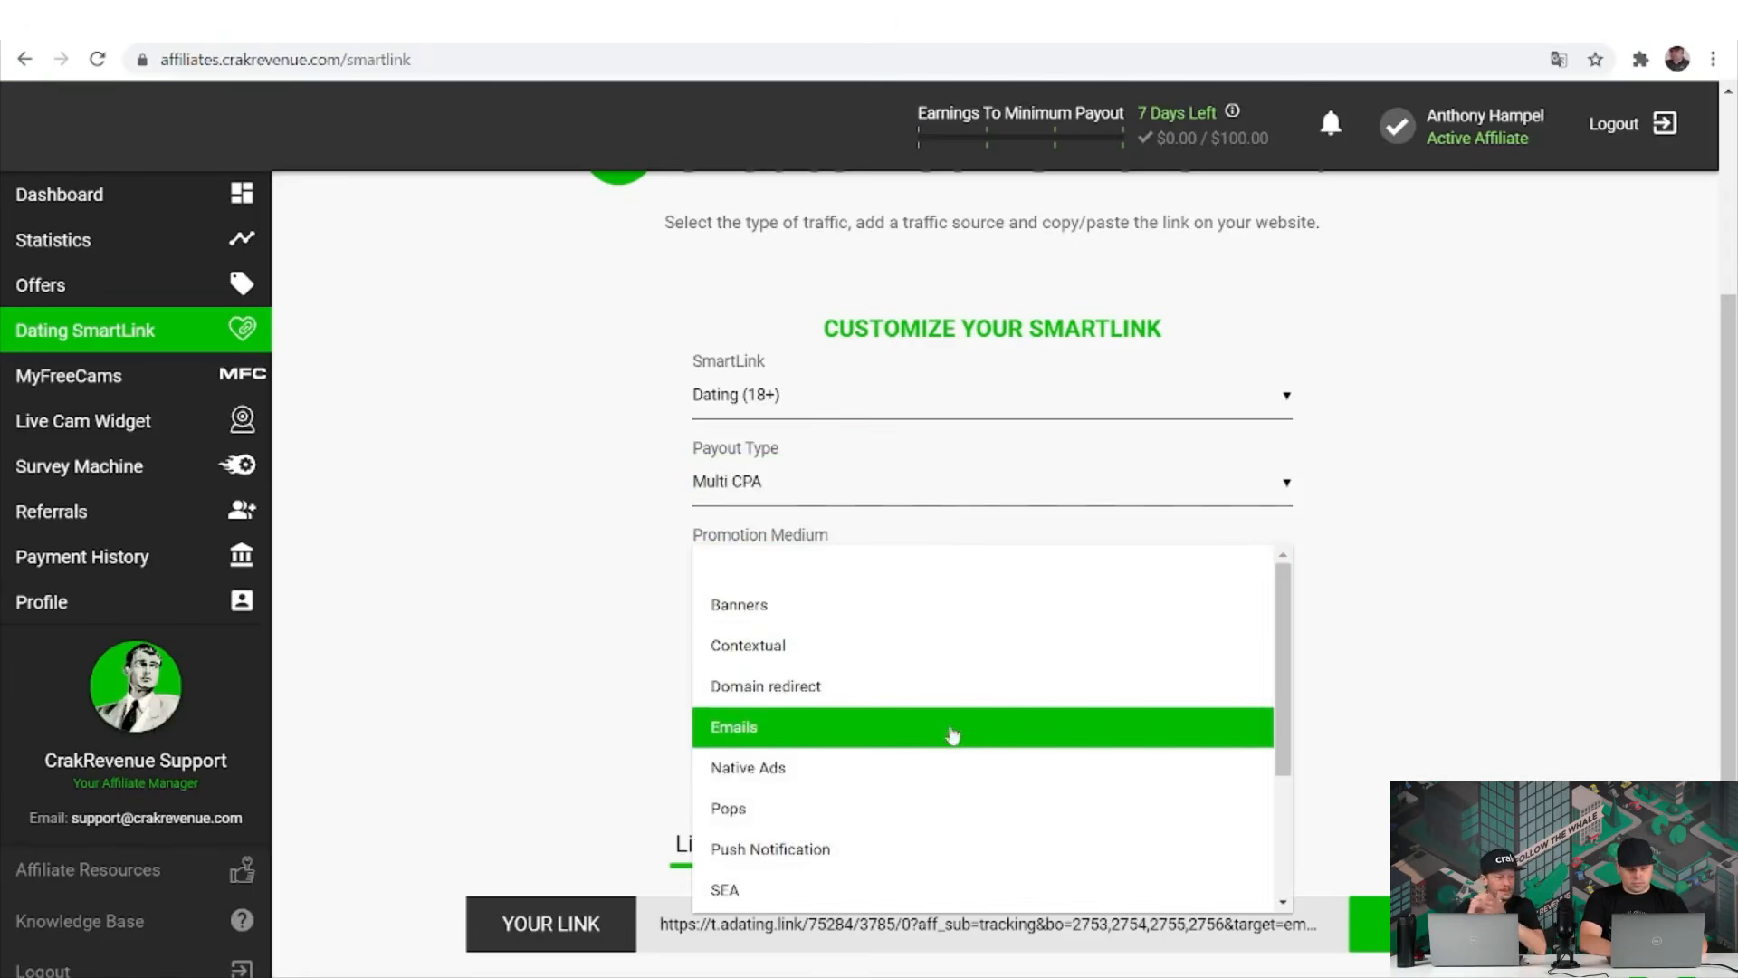
scroll(952, 778, down, 1)
scroll(954, 779, down, 1)
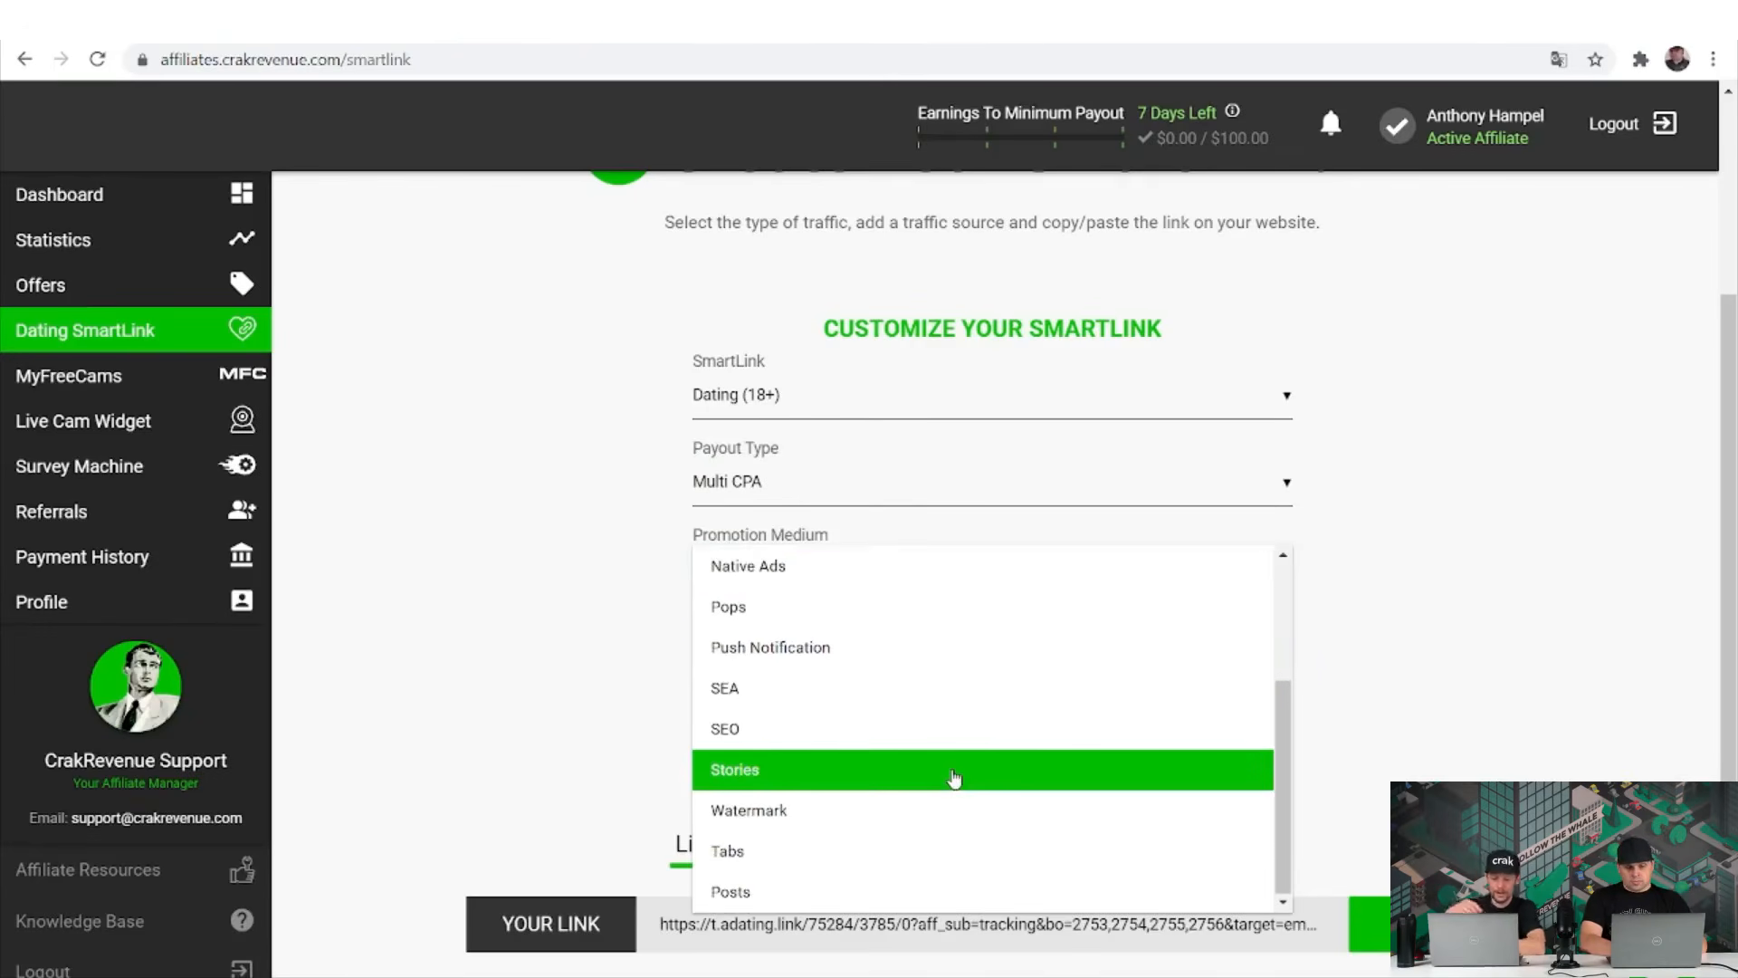
scroll(955, 777, up, 3)
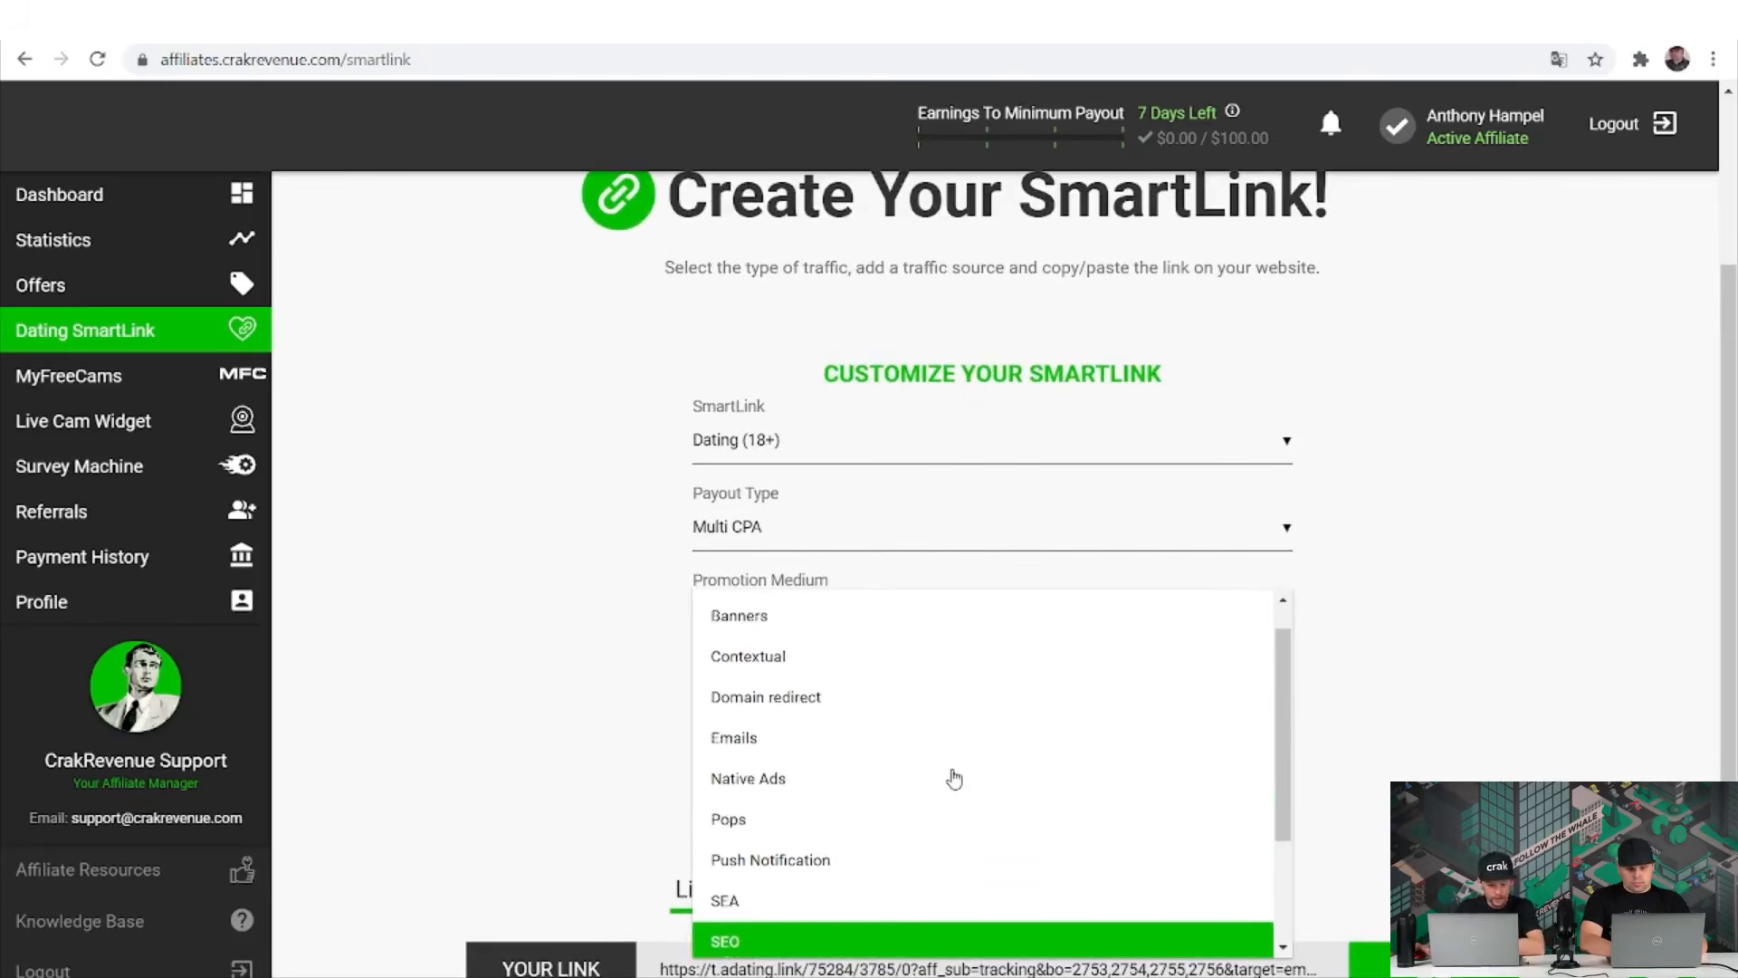
scroll(954, 778, up, 1)
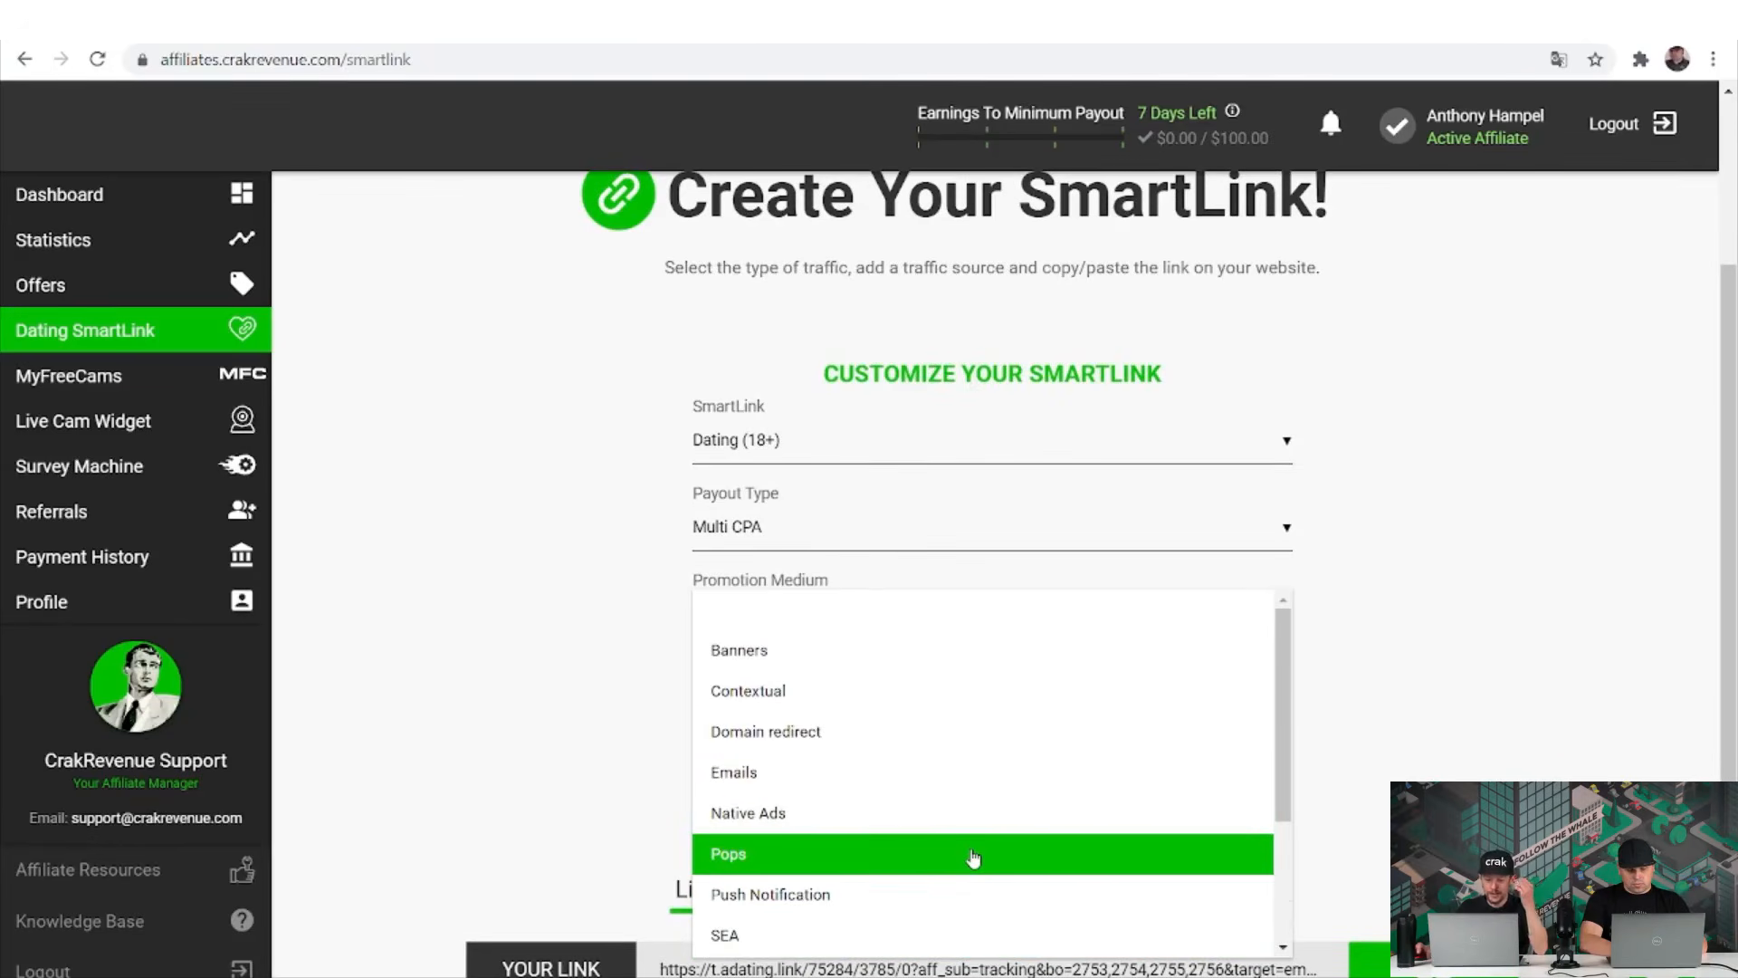
click(973, 855)
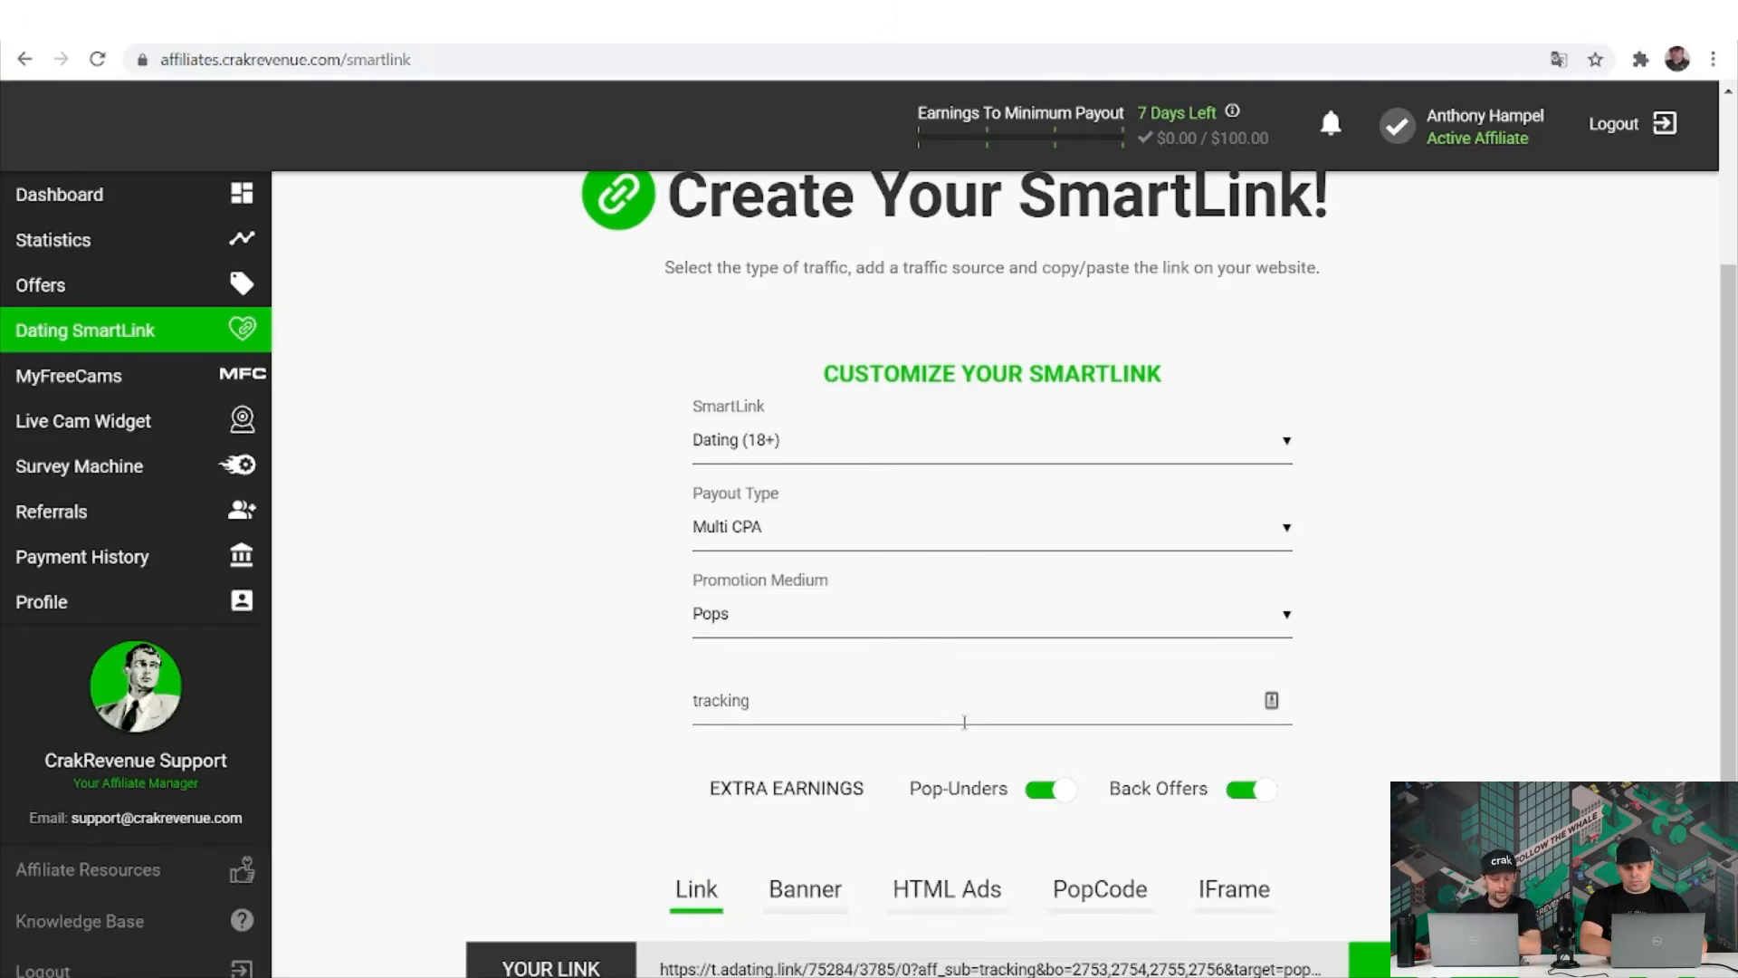
click(964, 721)
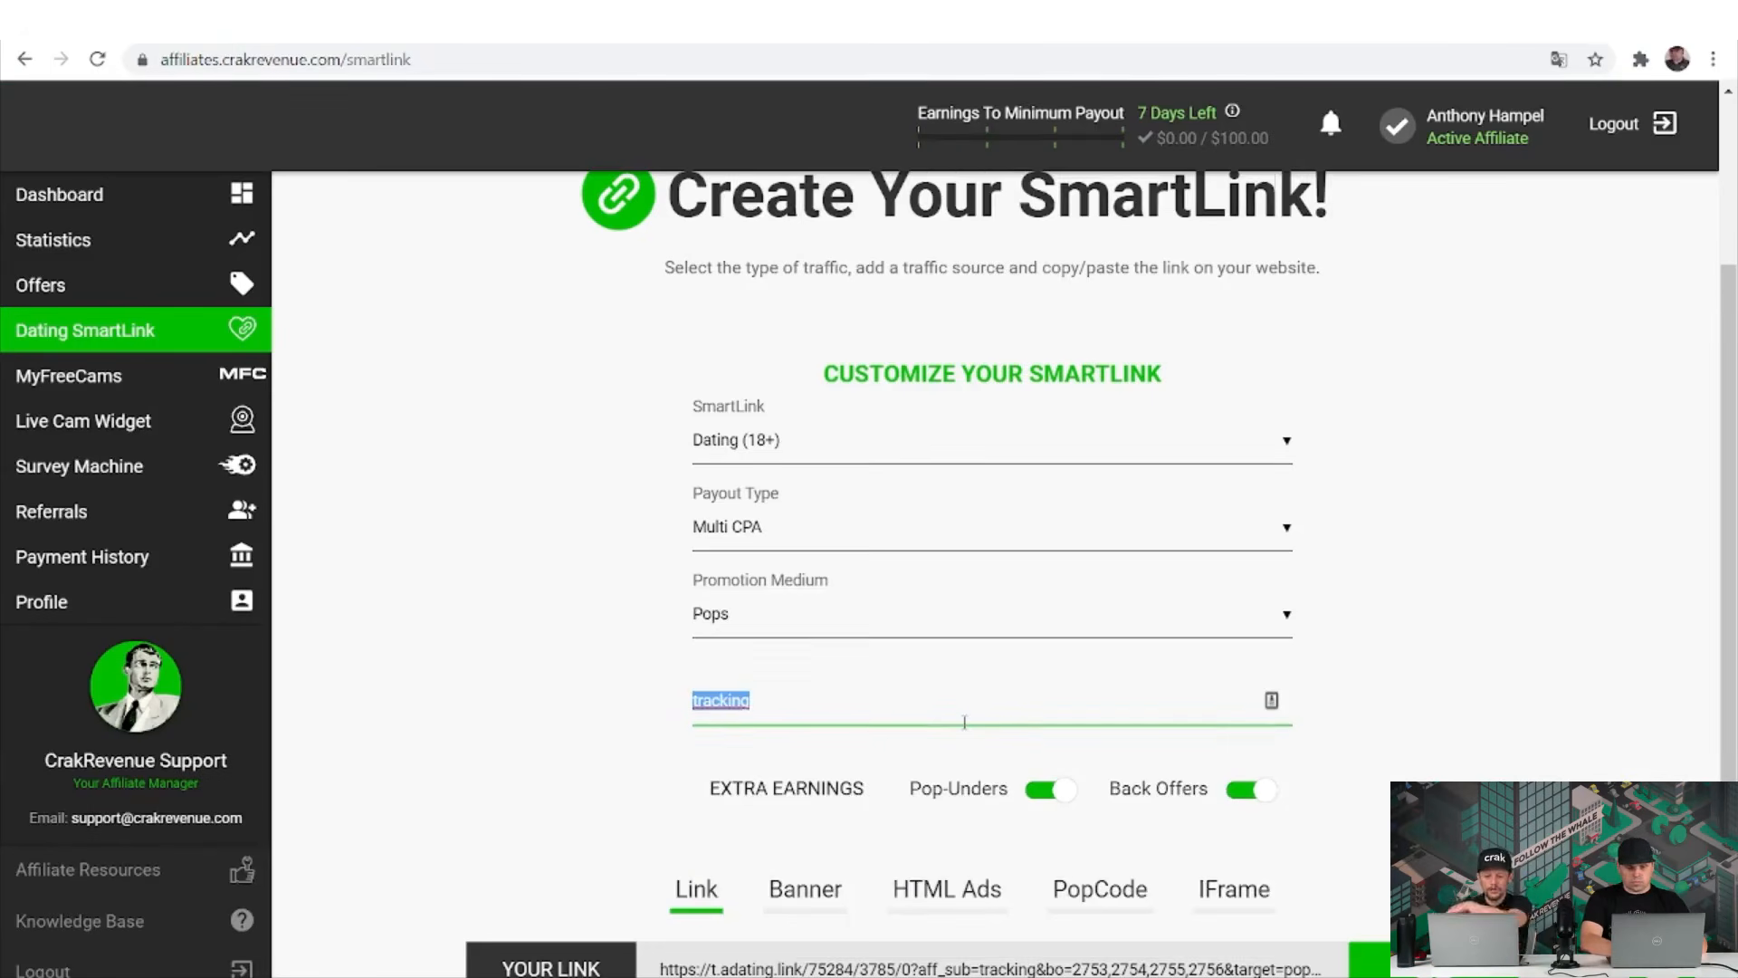
scroll(964, 721, down, 1)
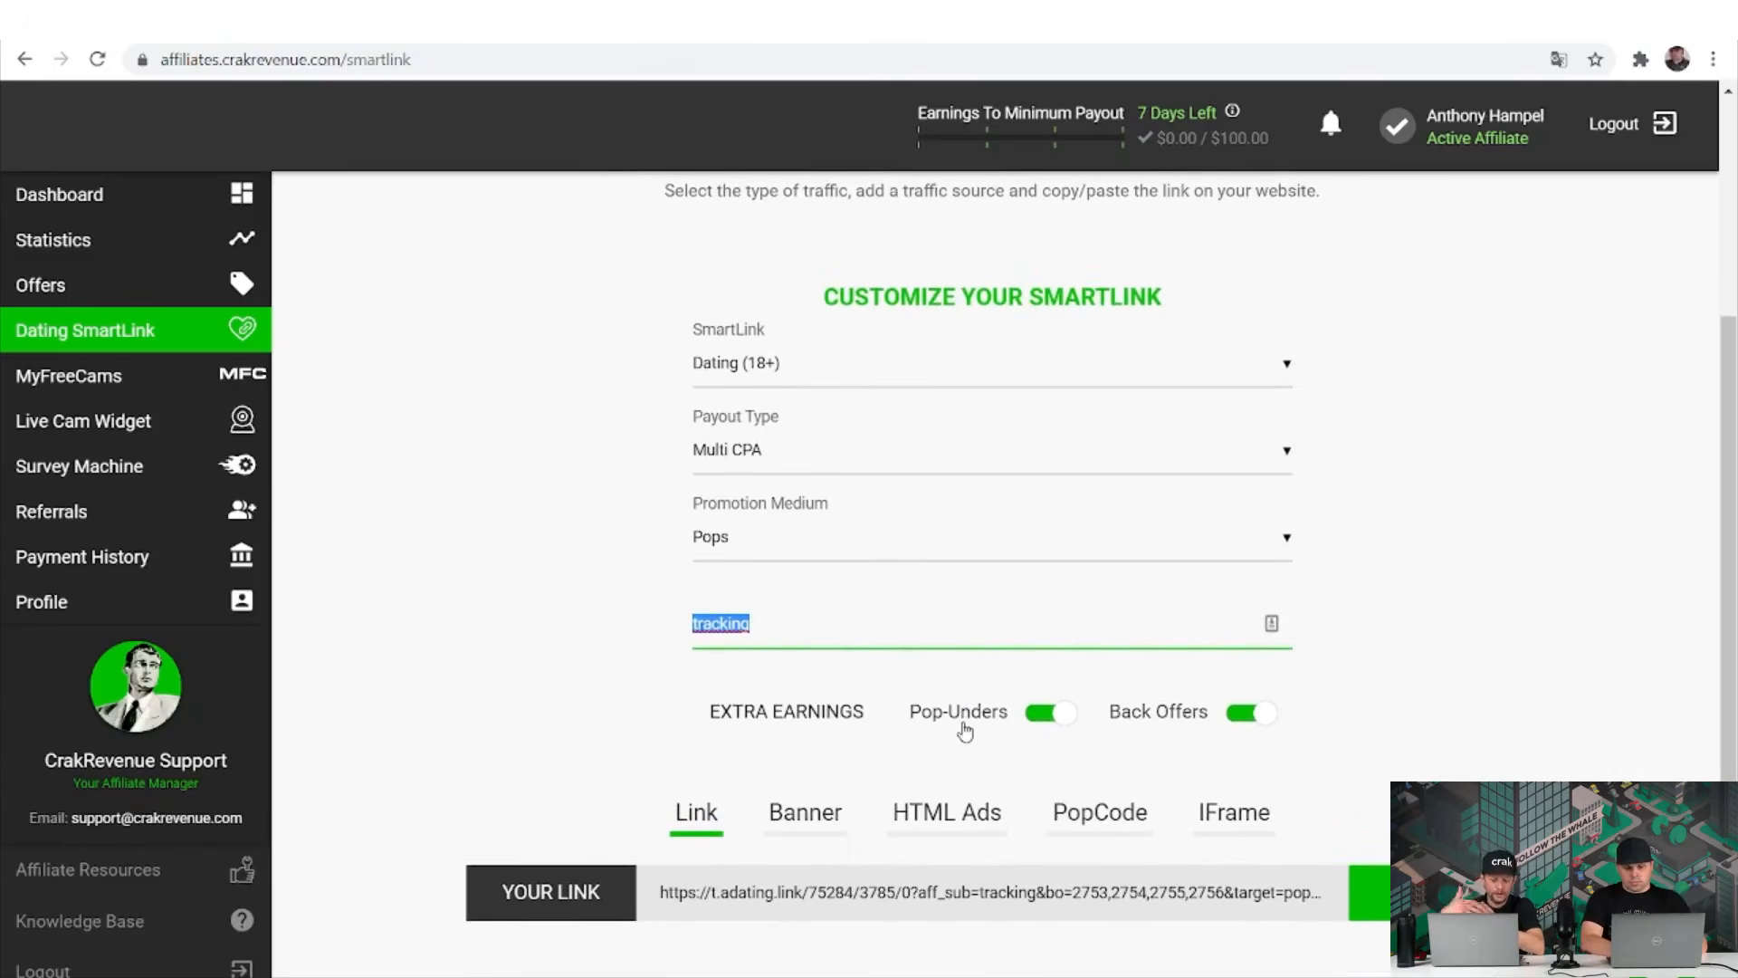
Select 'tracking' in the sub ID and preview the SmartLink's PopCode version.
click(783, 624)
double_click(783, 623)
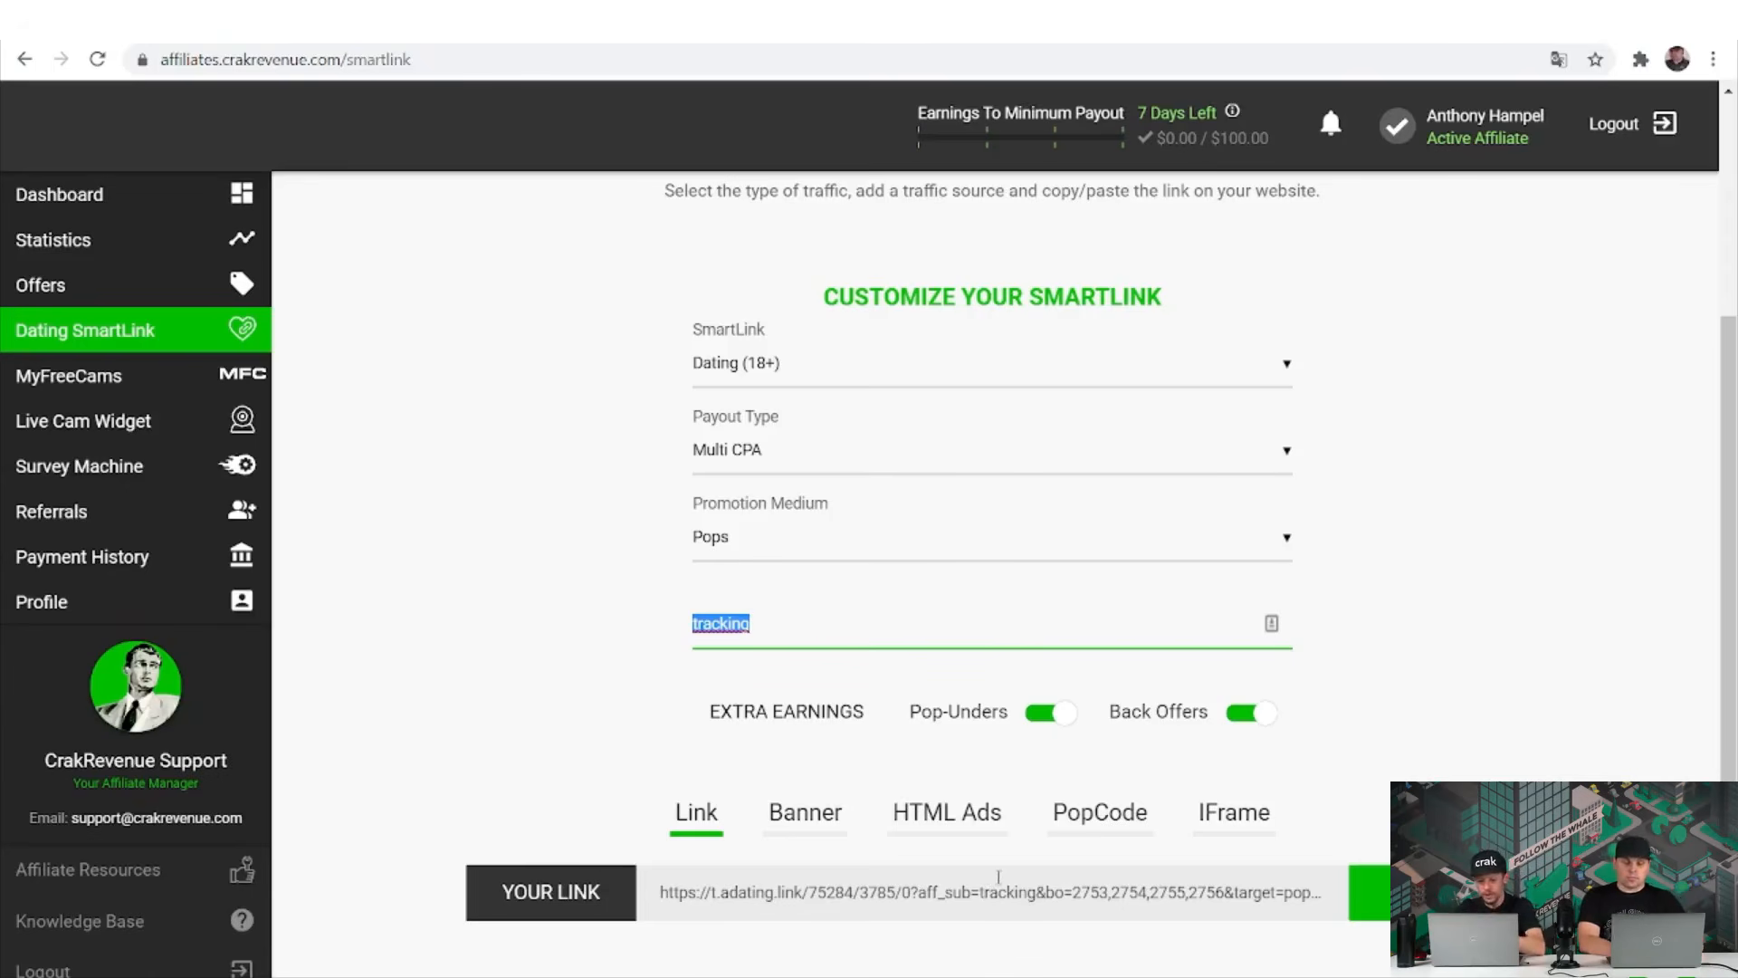
click(1065, 809)
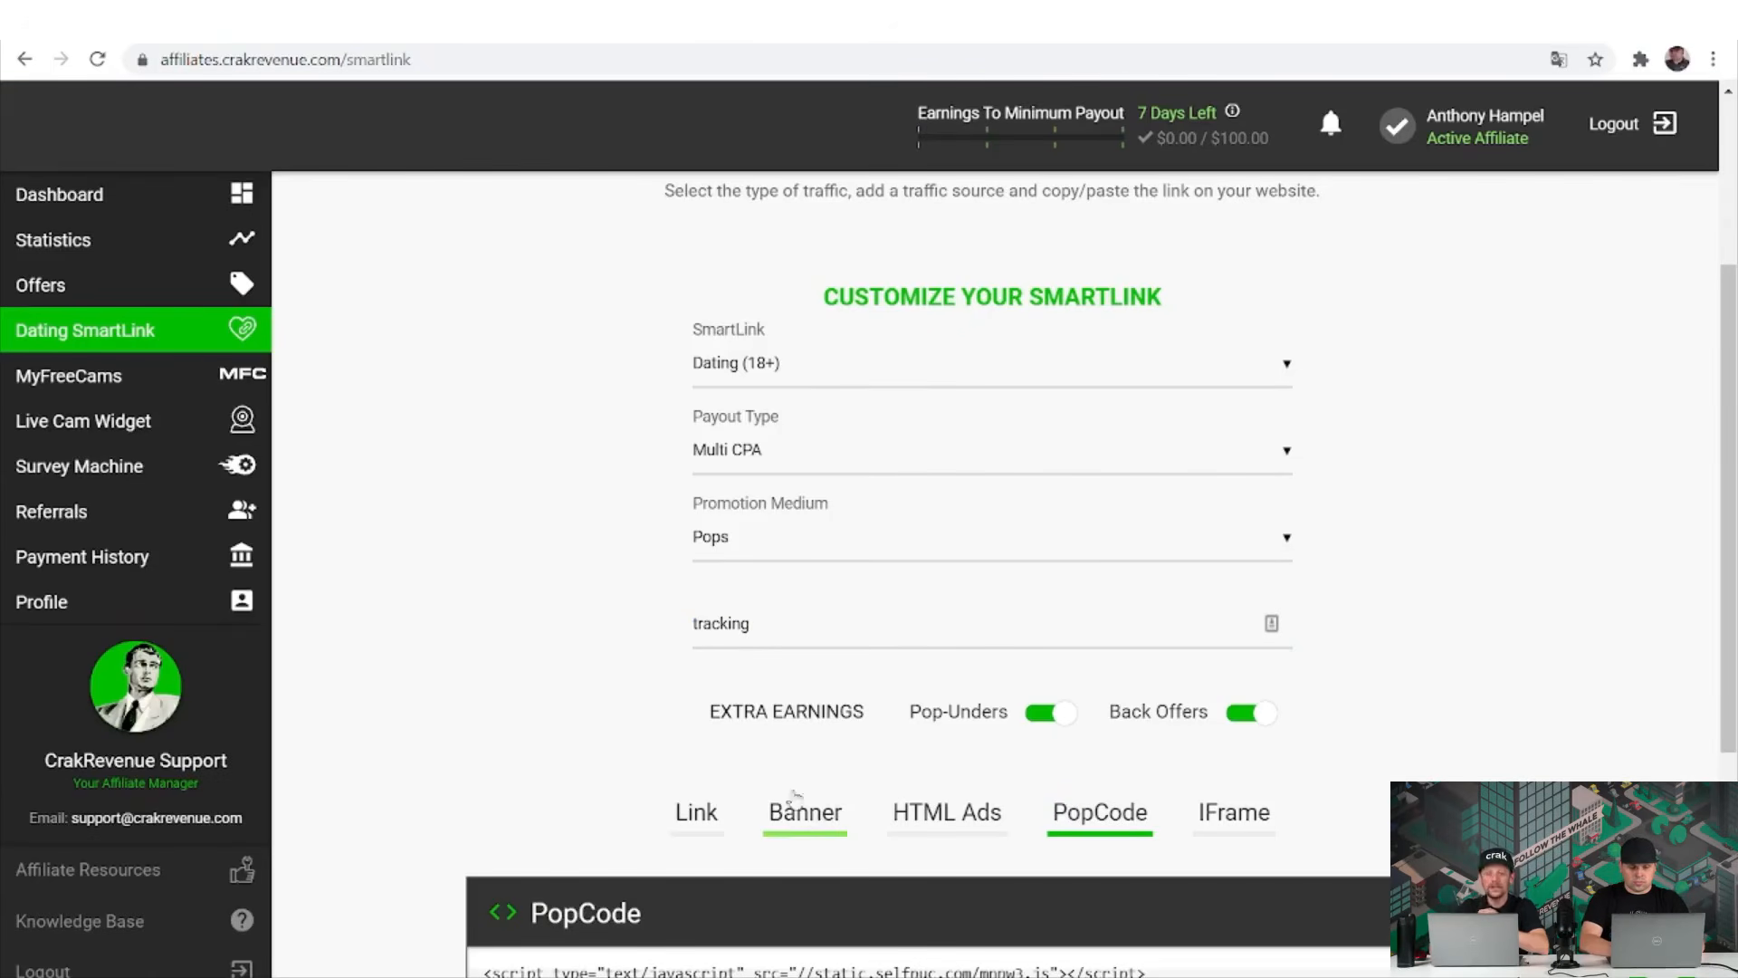
click(711, 811)
Replace the sub ID text with 'social media'.
click(795, 627)
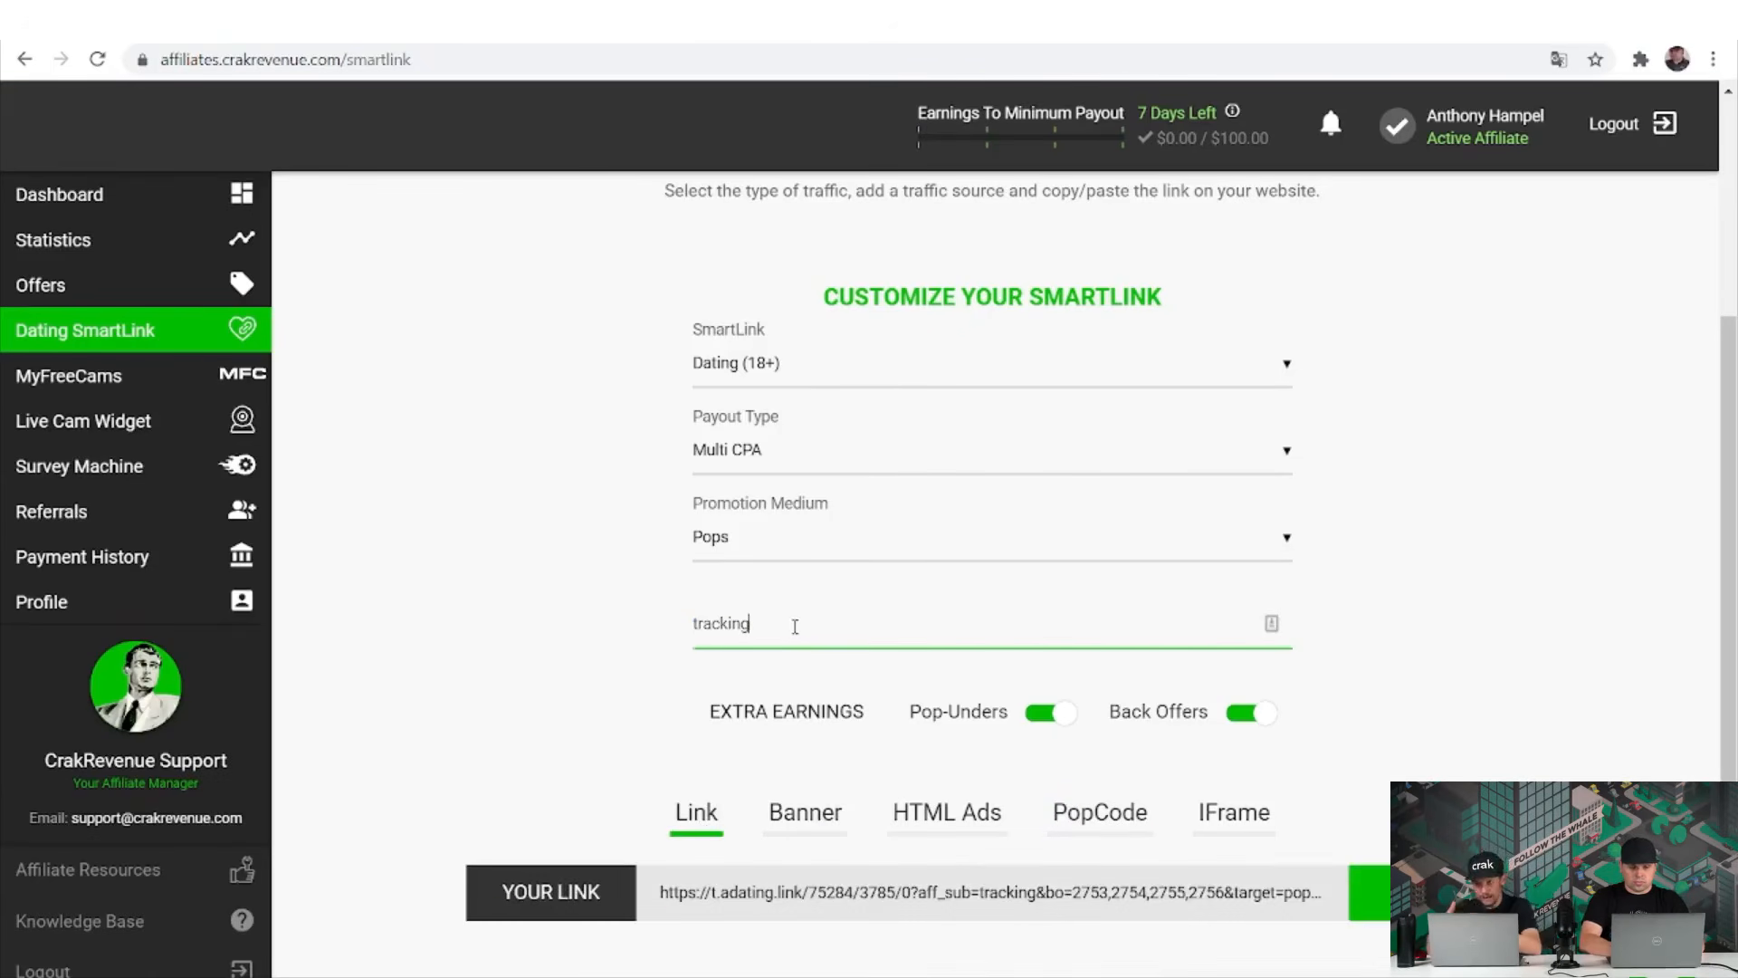
click(795, 627)
key(ctrl+a)
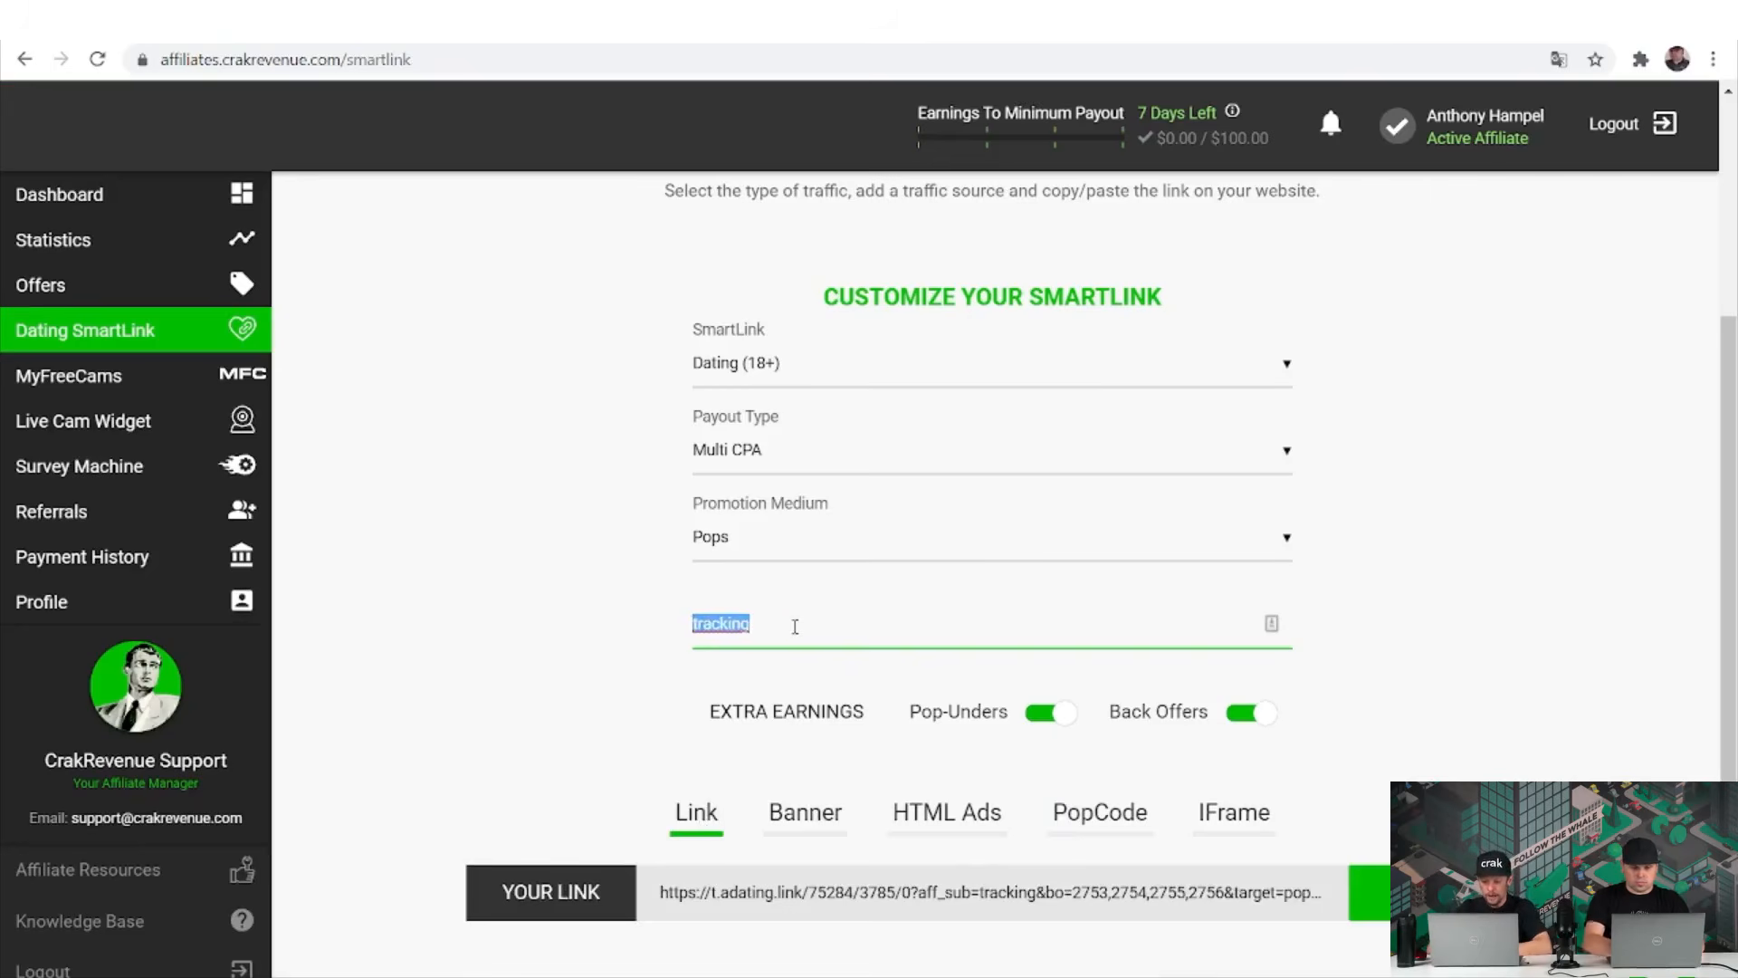
text(social med)
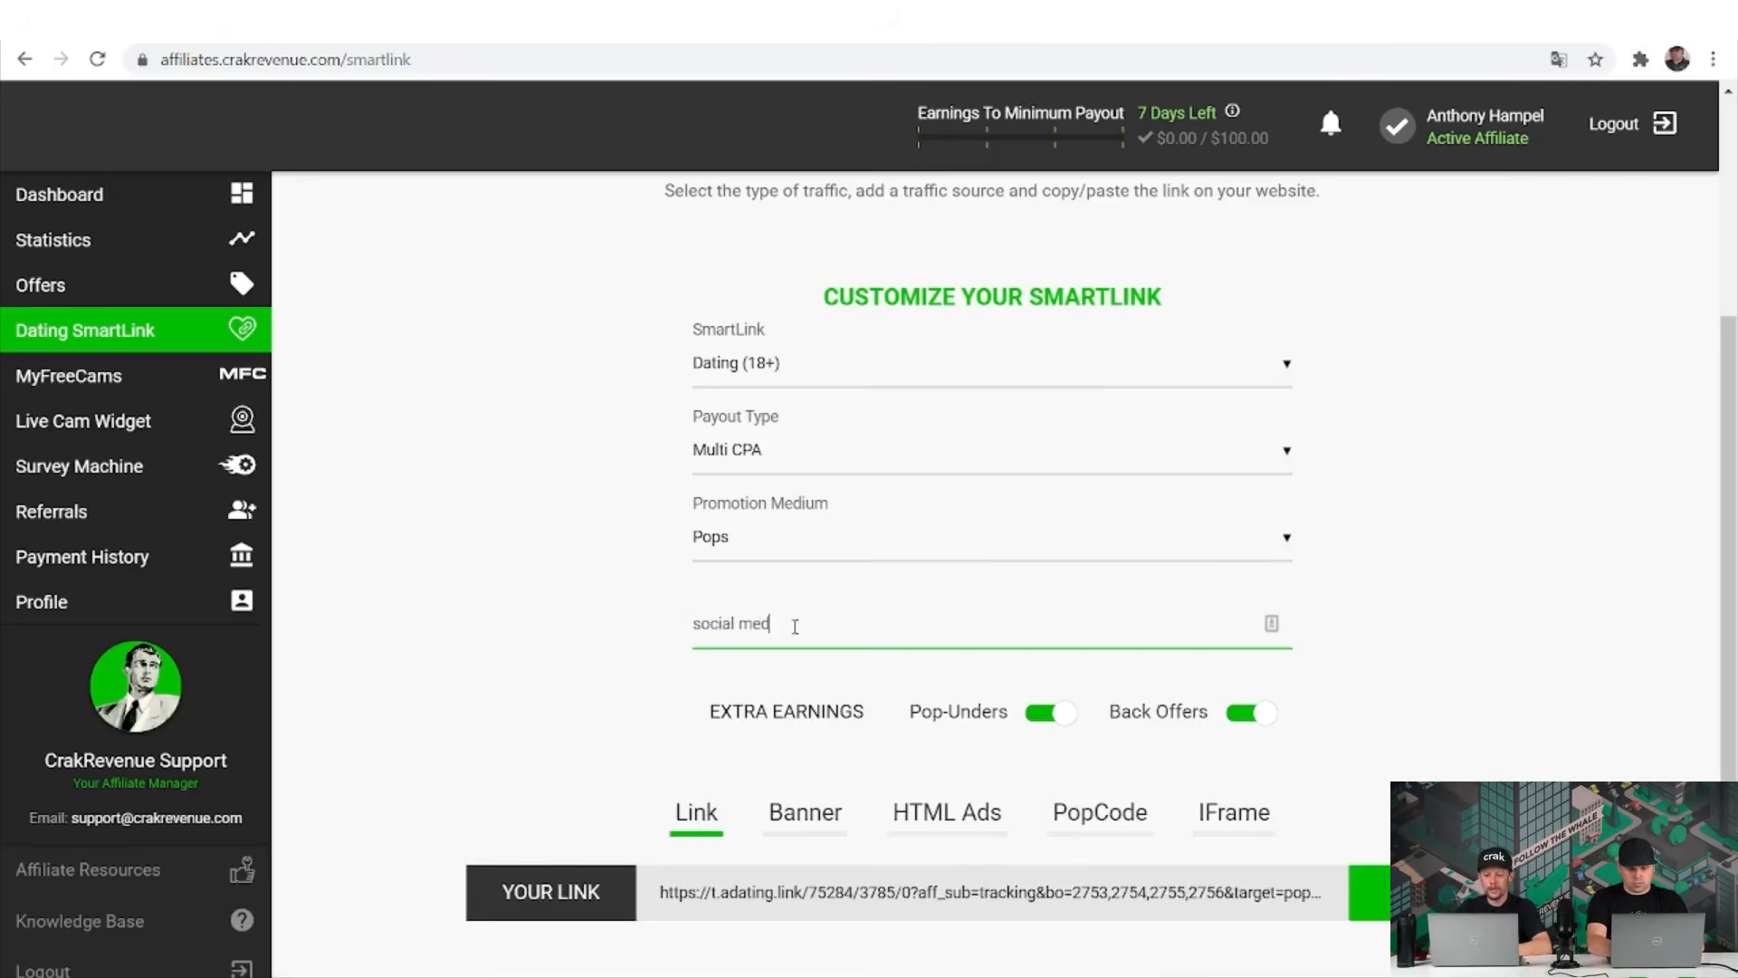
text(ia)
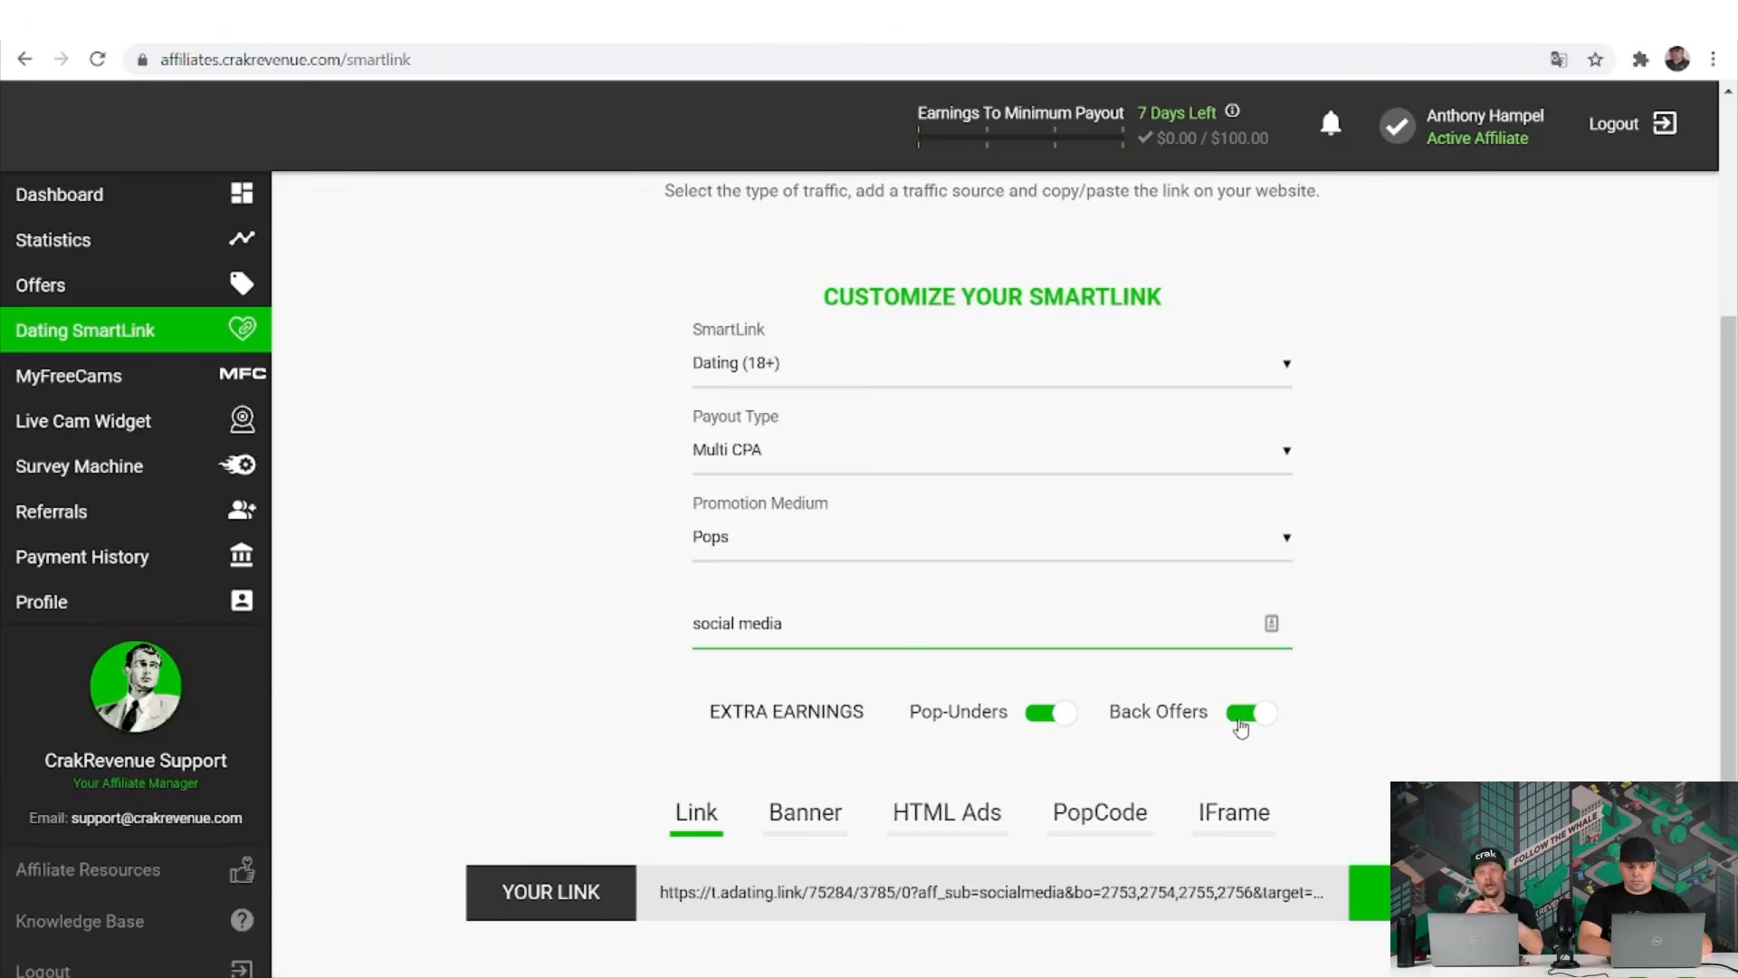
click(1240, 721)
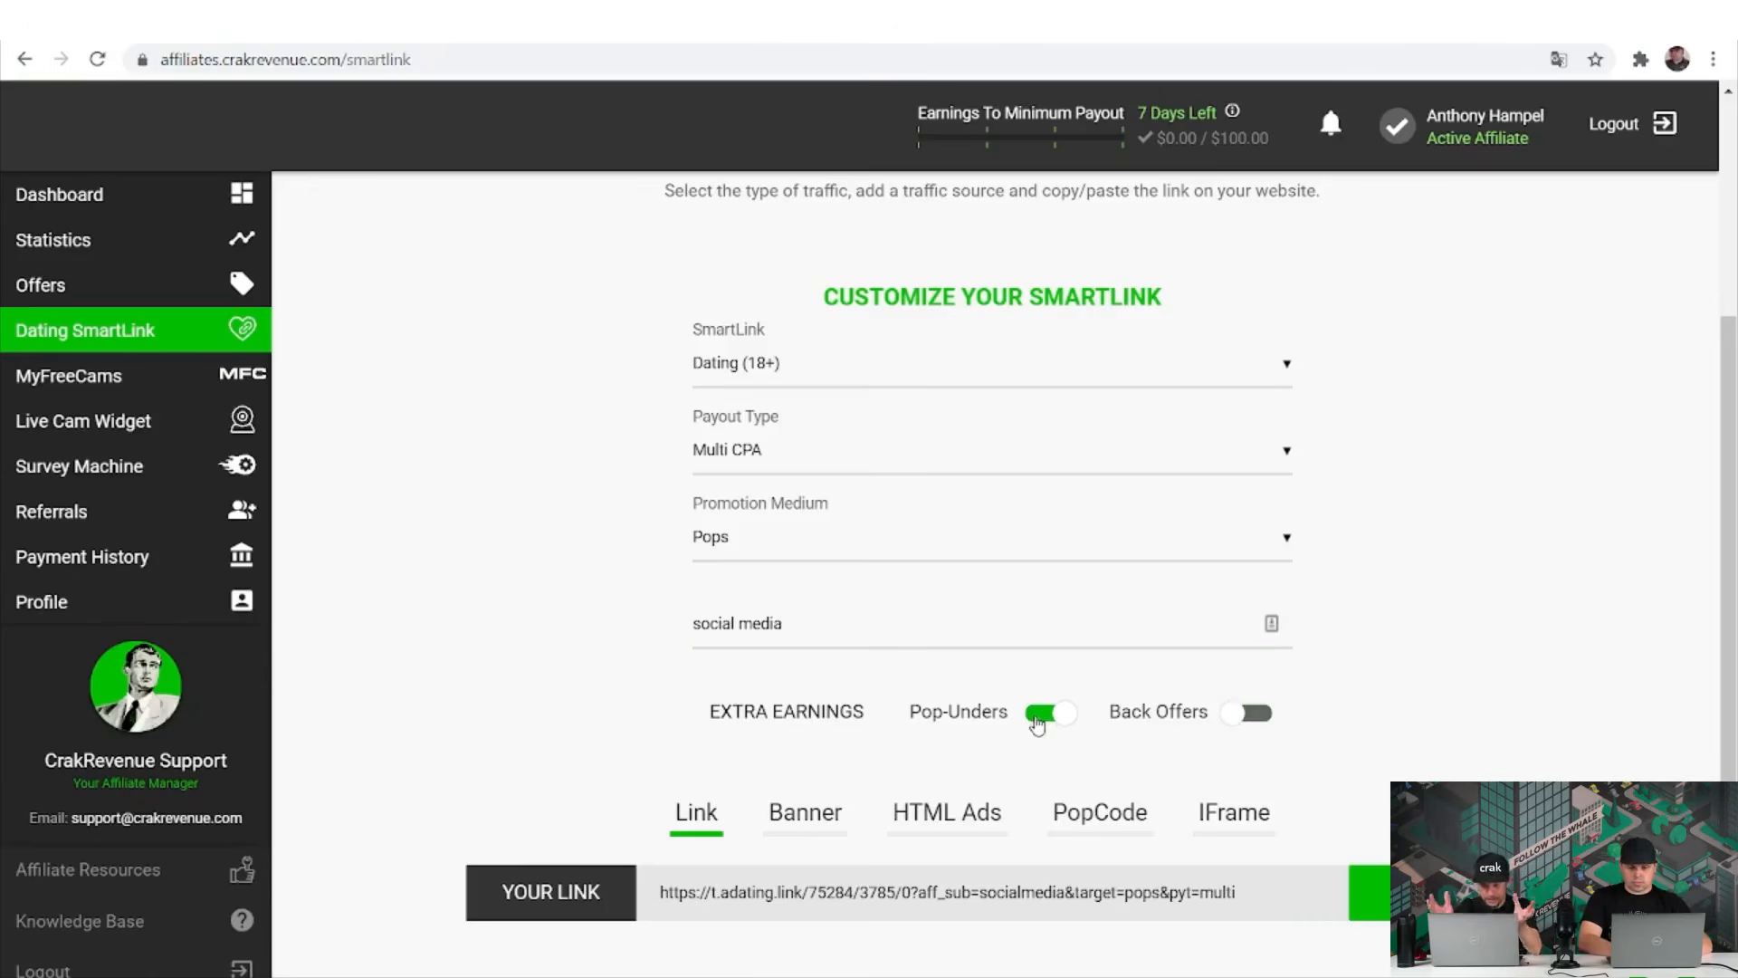
click(1041, 715)
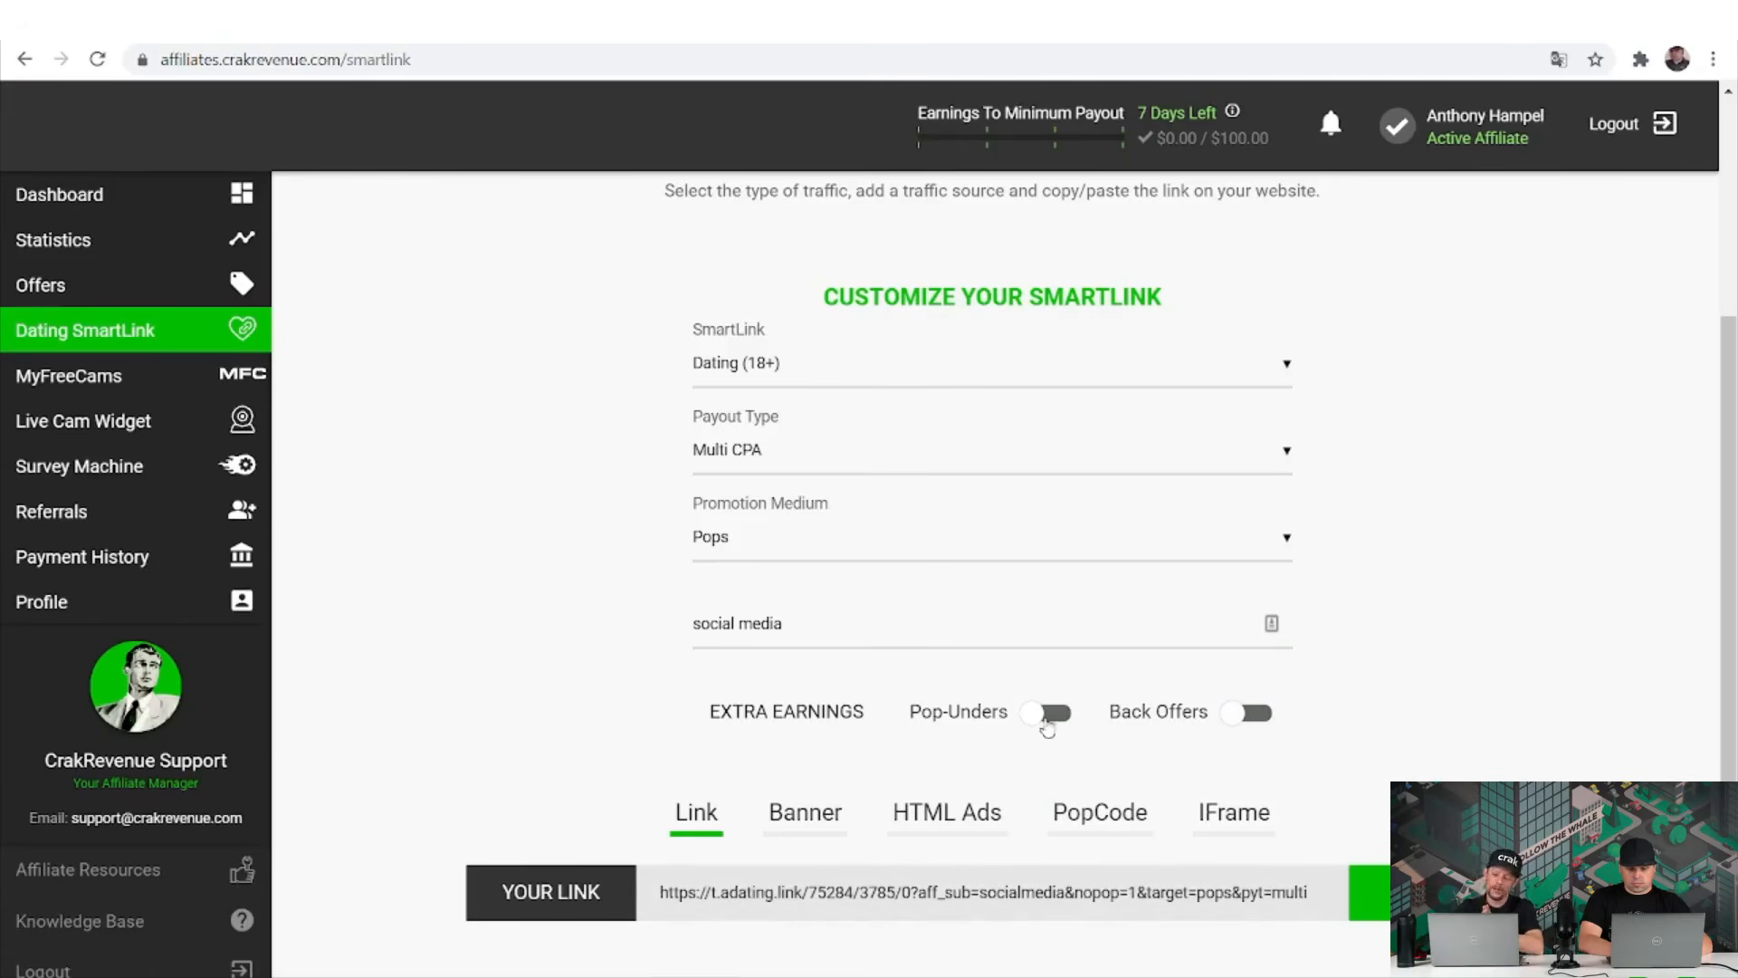
click(1048, 716)
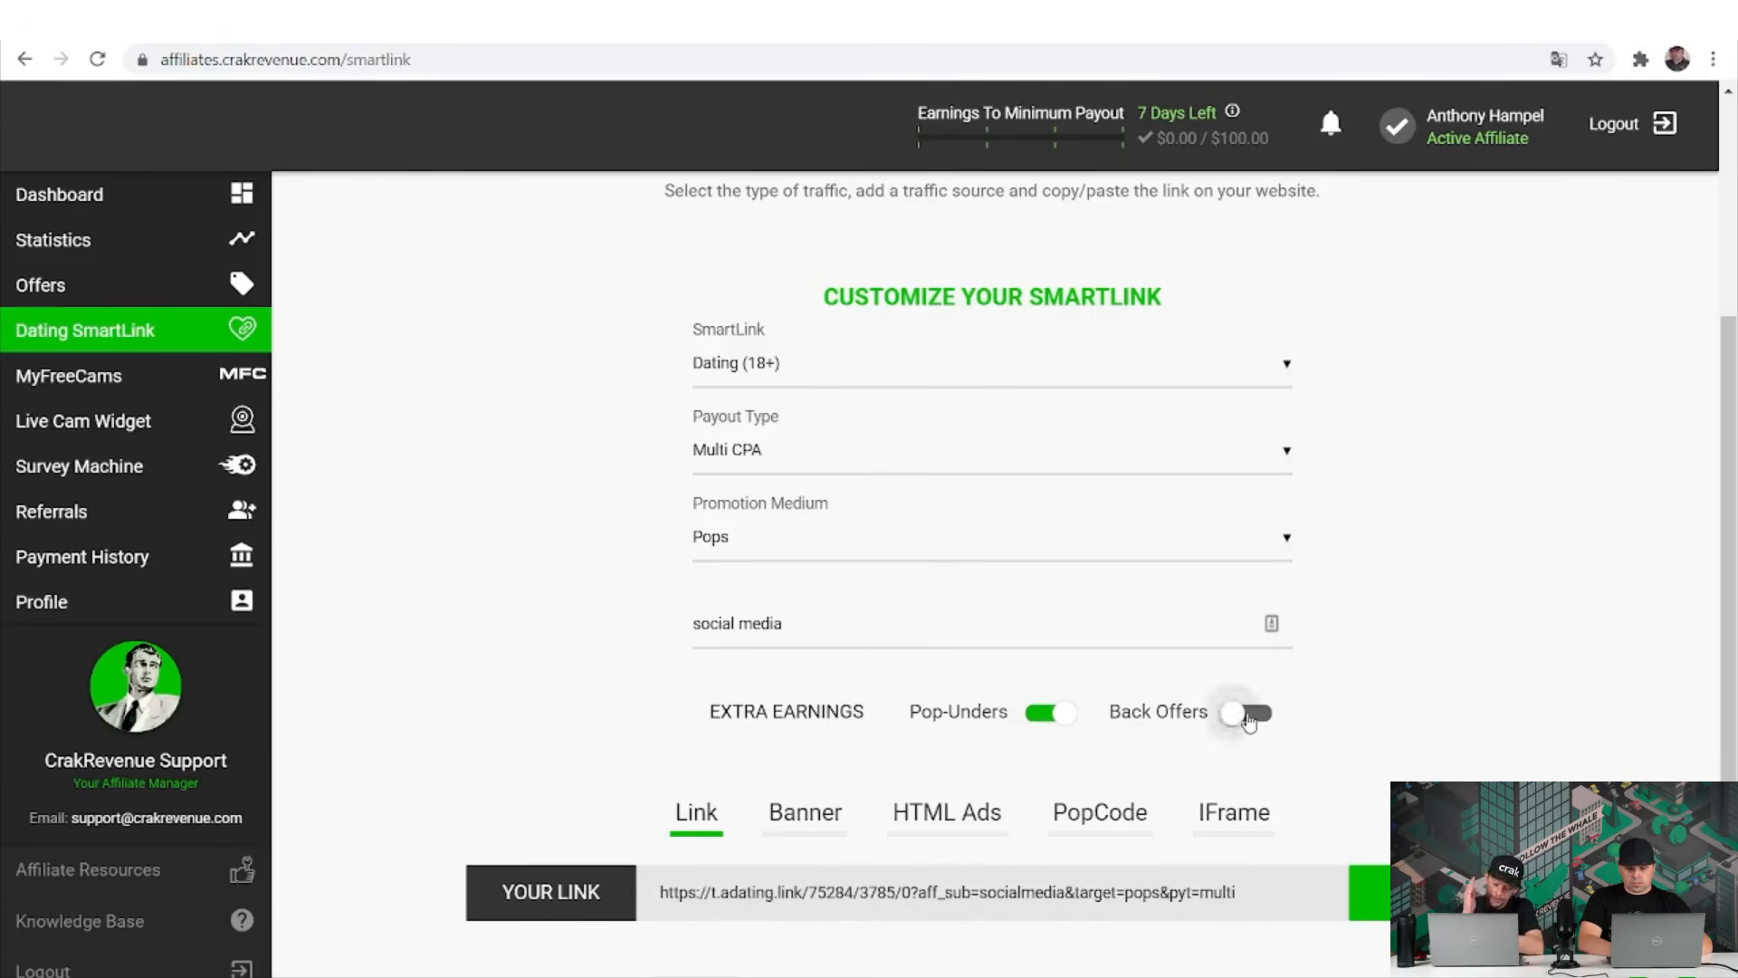
click(1249, 717)
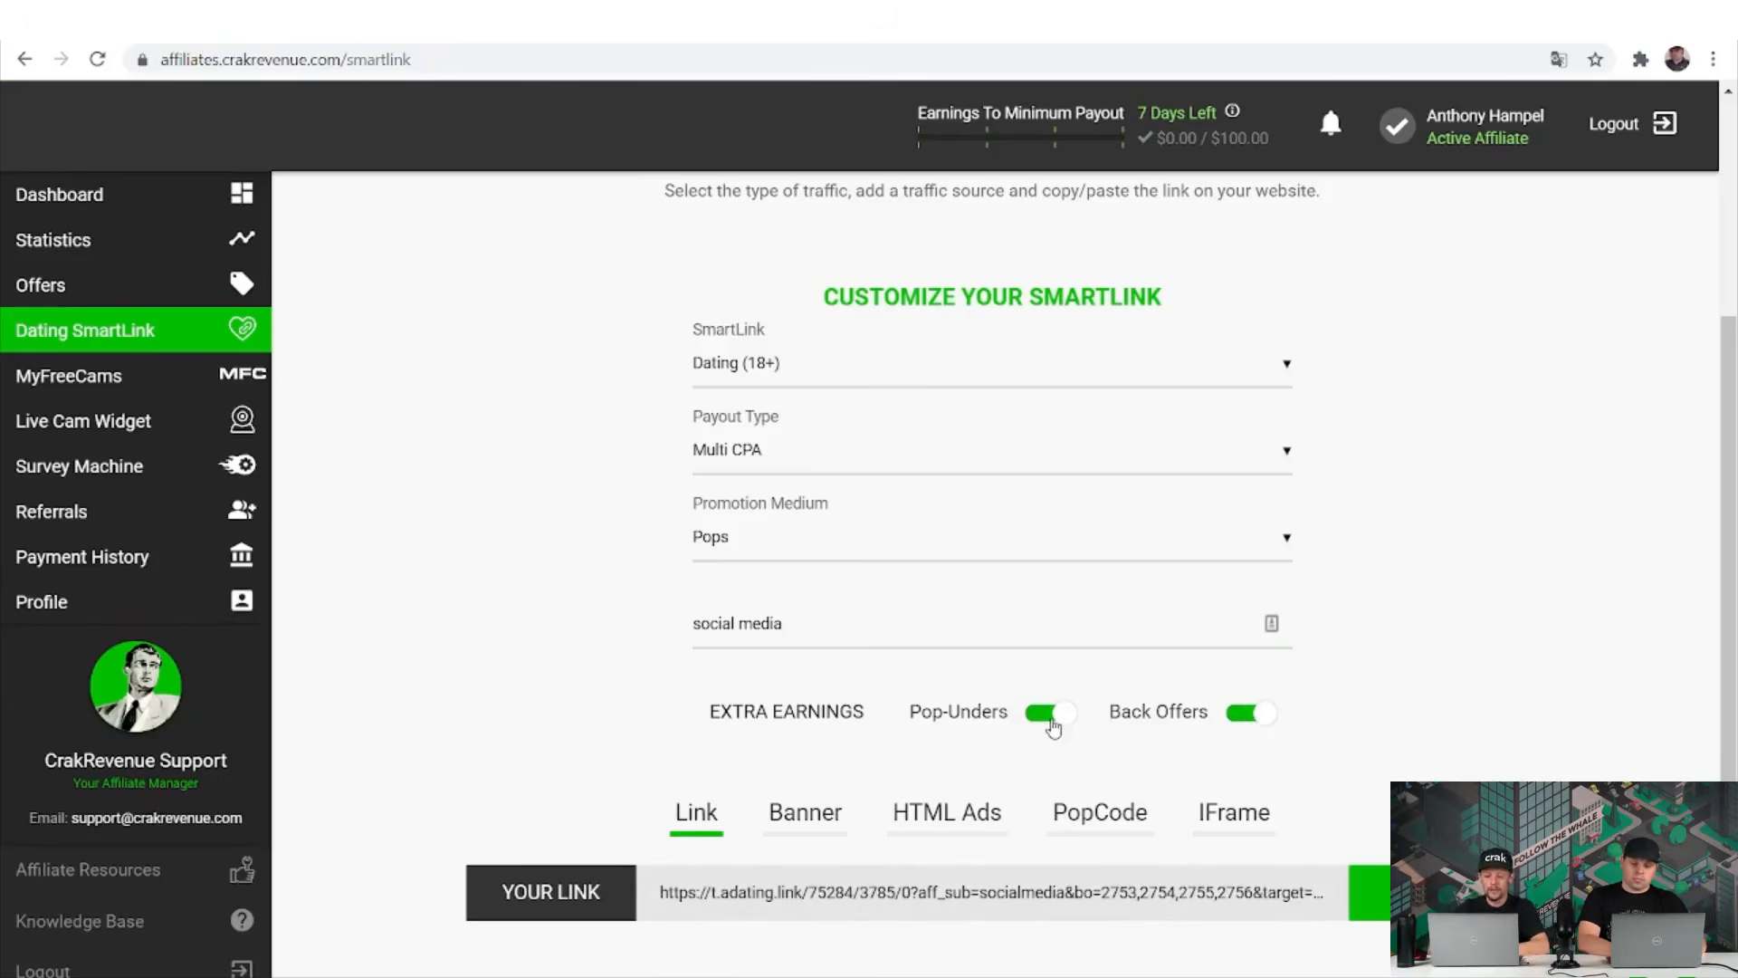
scroll(1053, 727, down, 2)
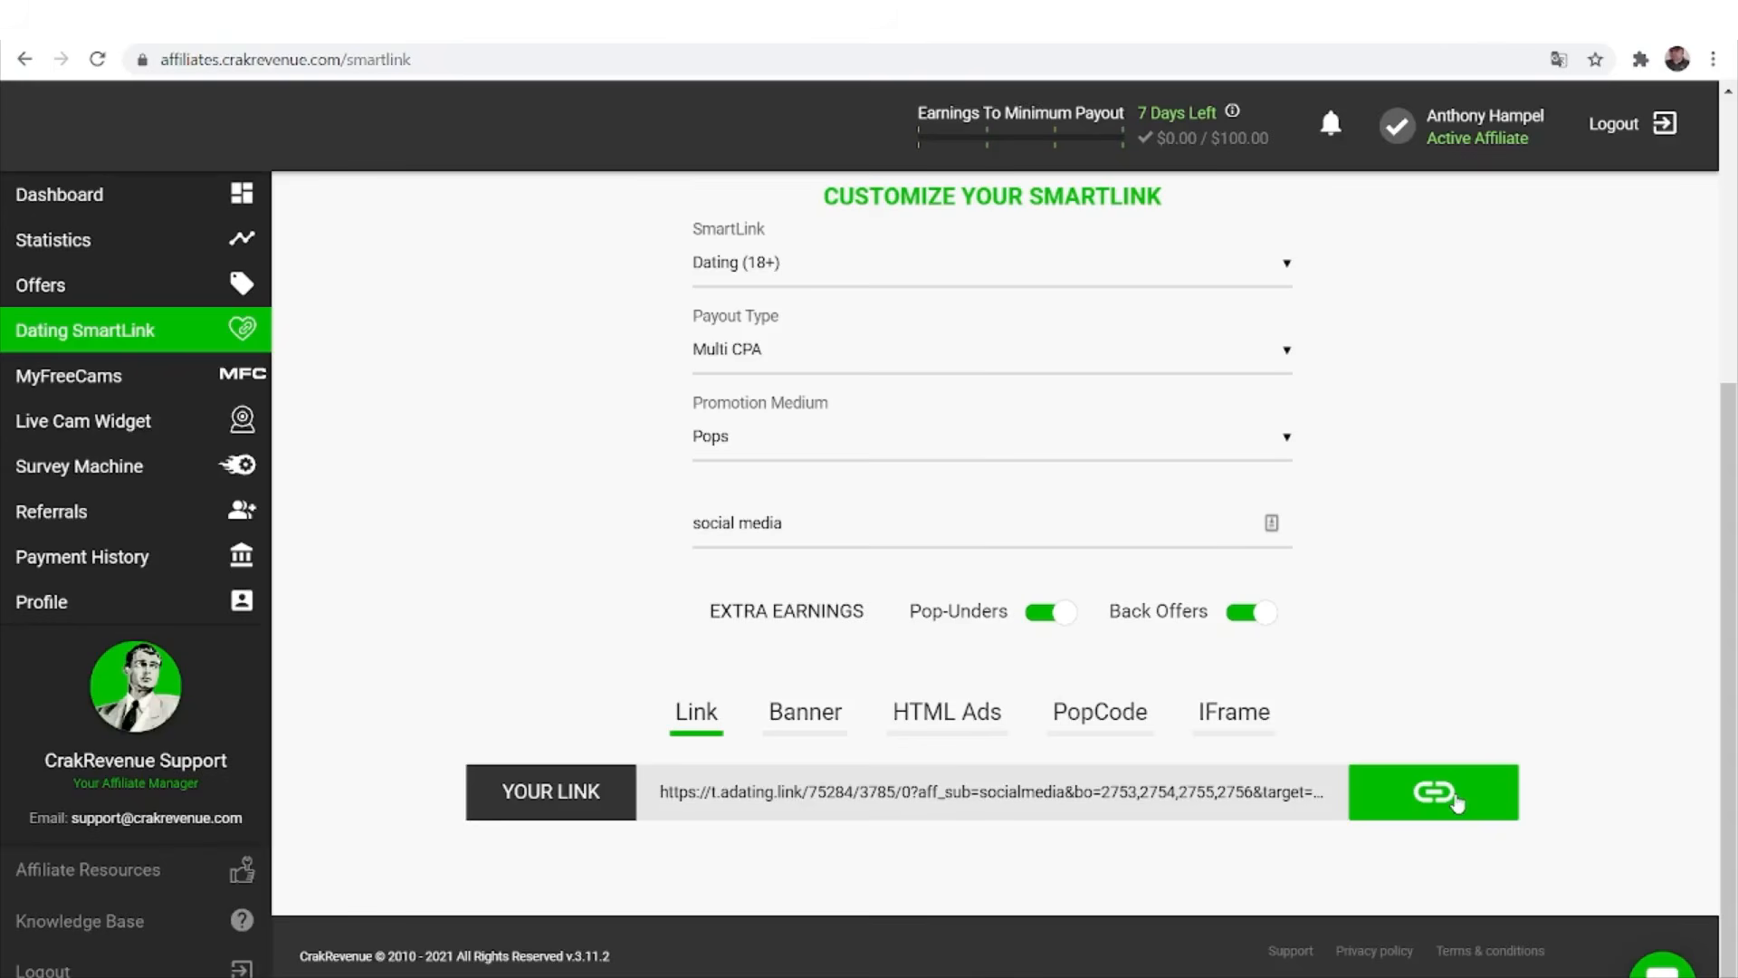
Copy the SmartLink URL, preview its HTML Ads, PopCode and IFrame versions, then open MyFreeCams.
click(1455, 802)
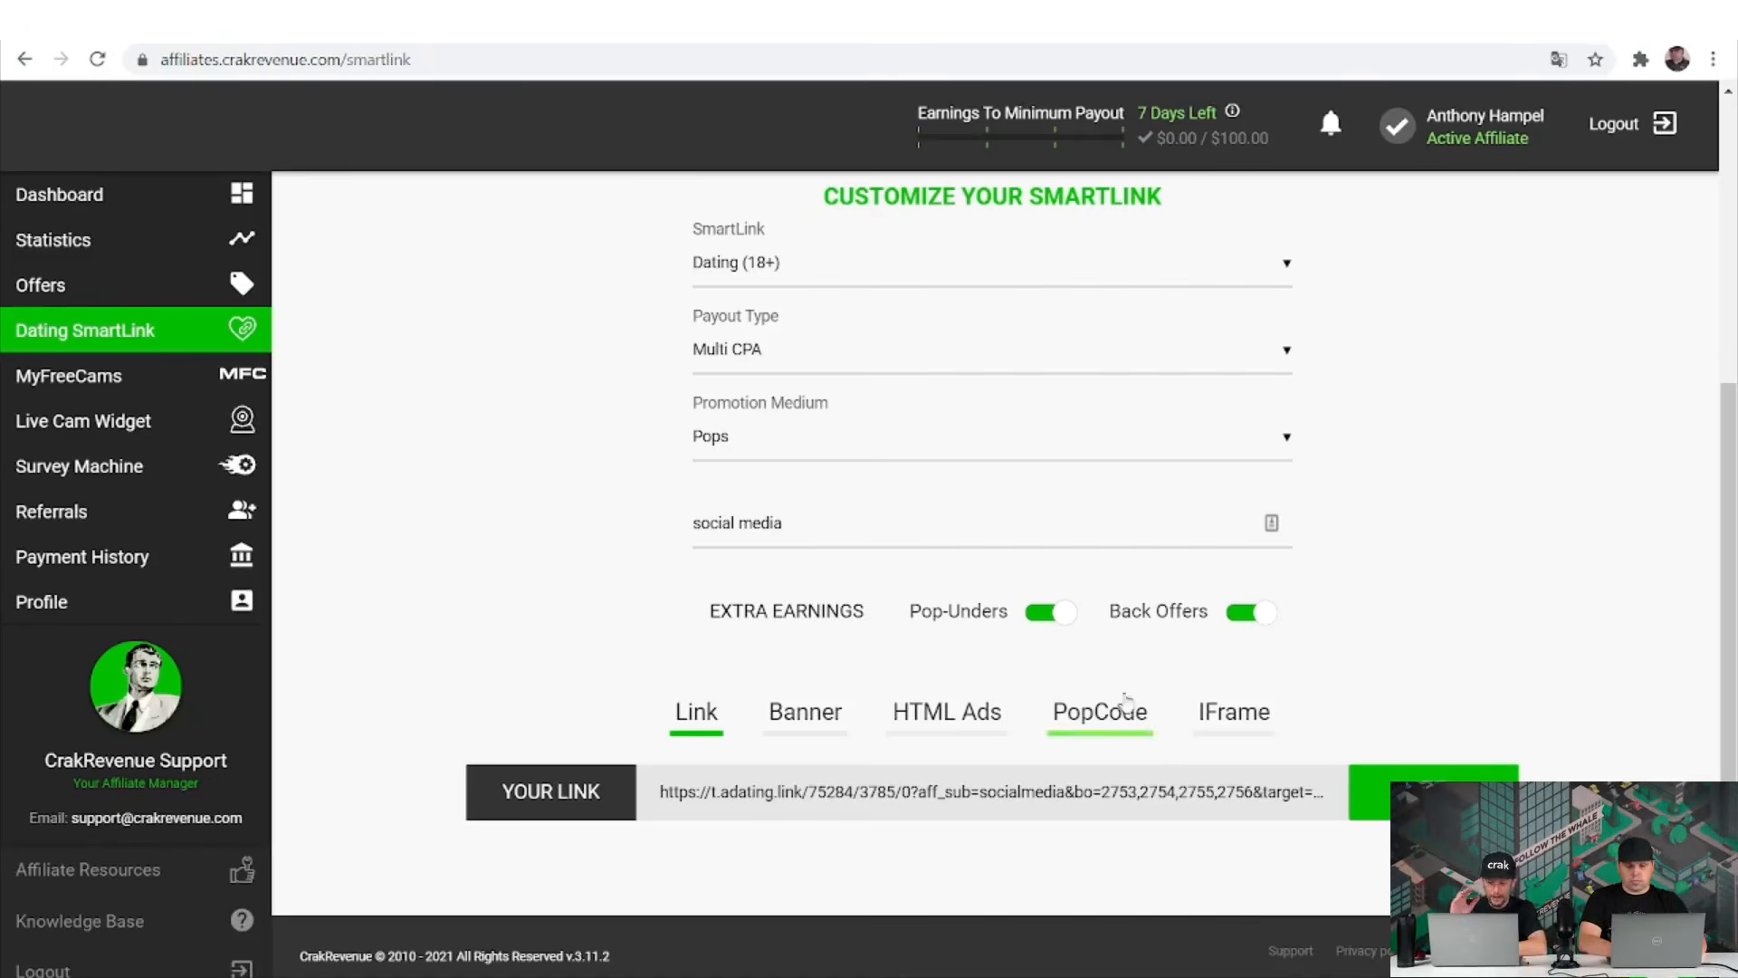
double_click(1003, 514)
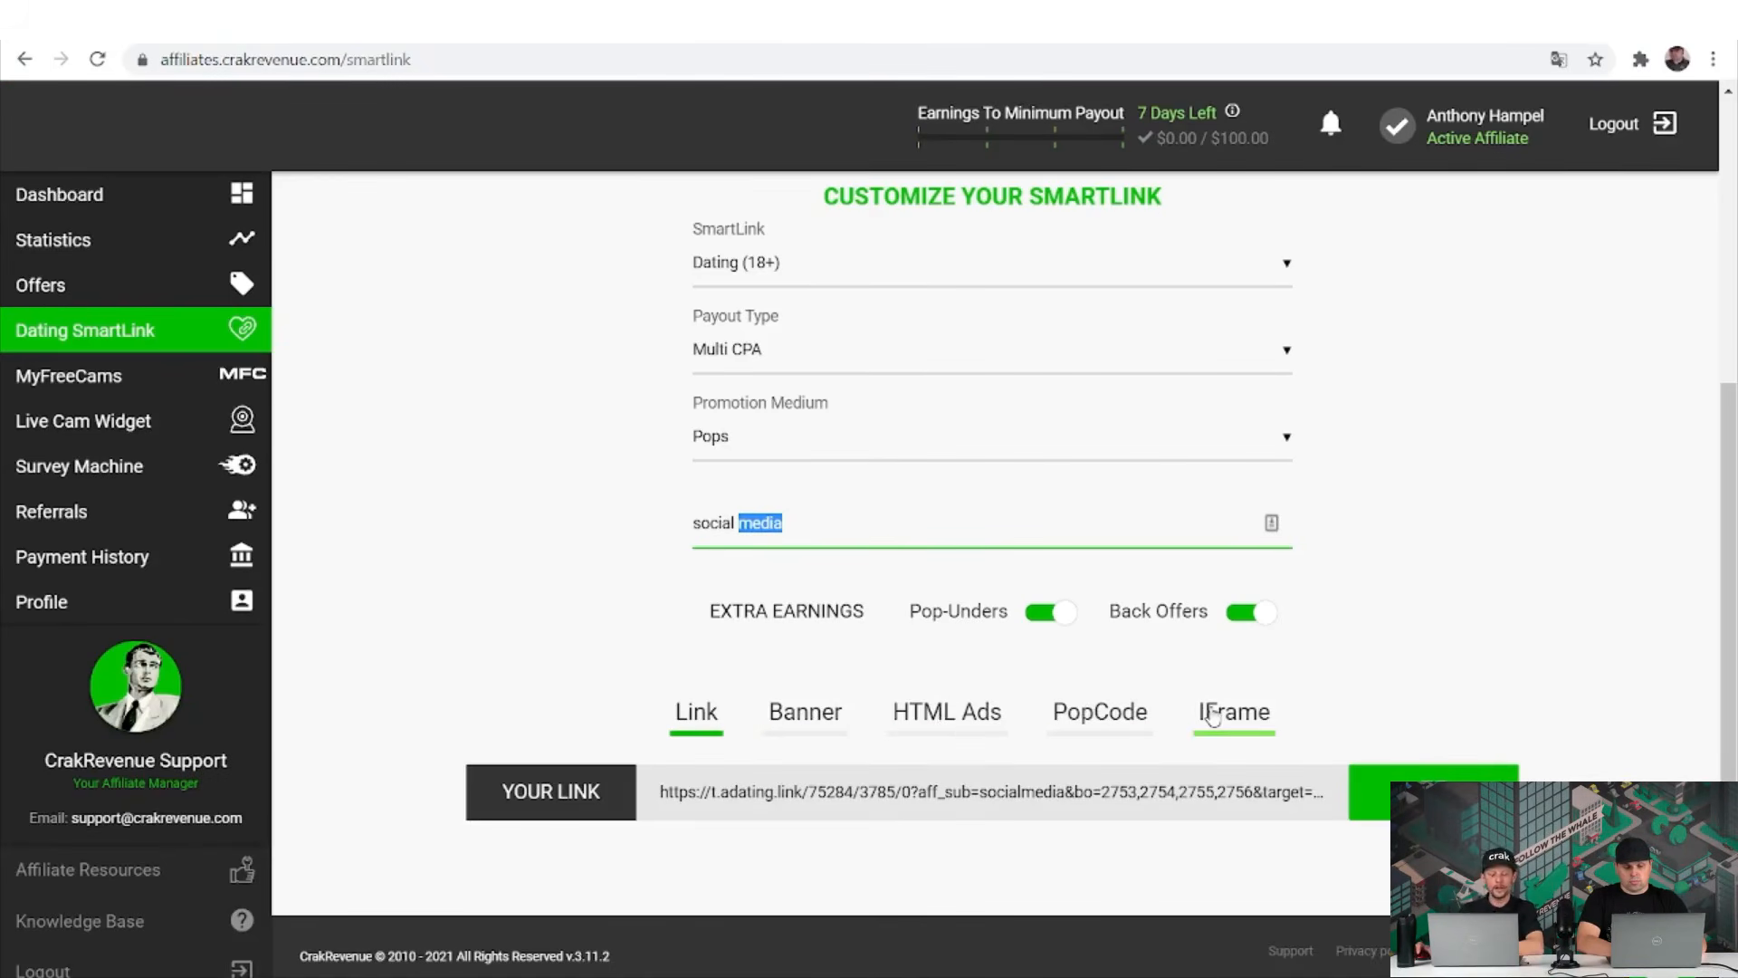
click(996, 716)
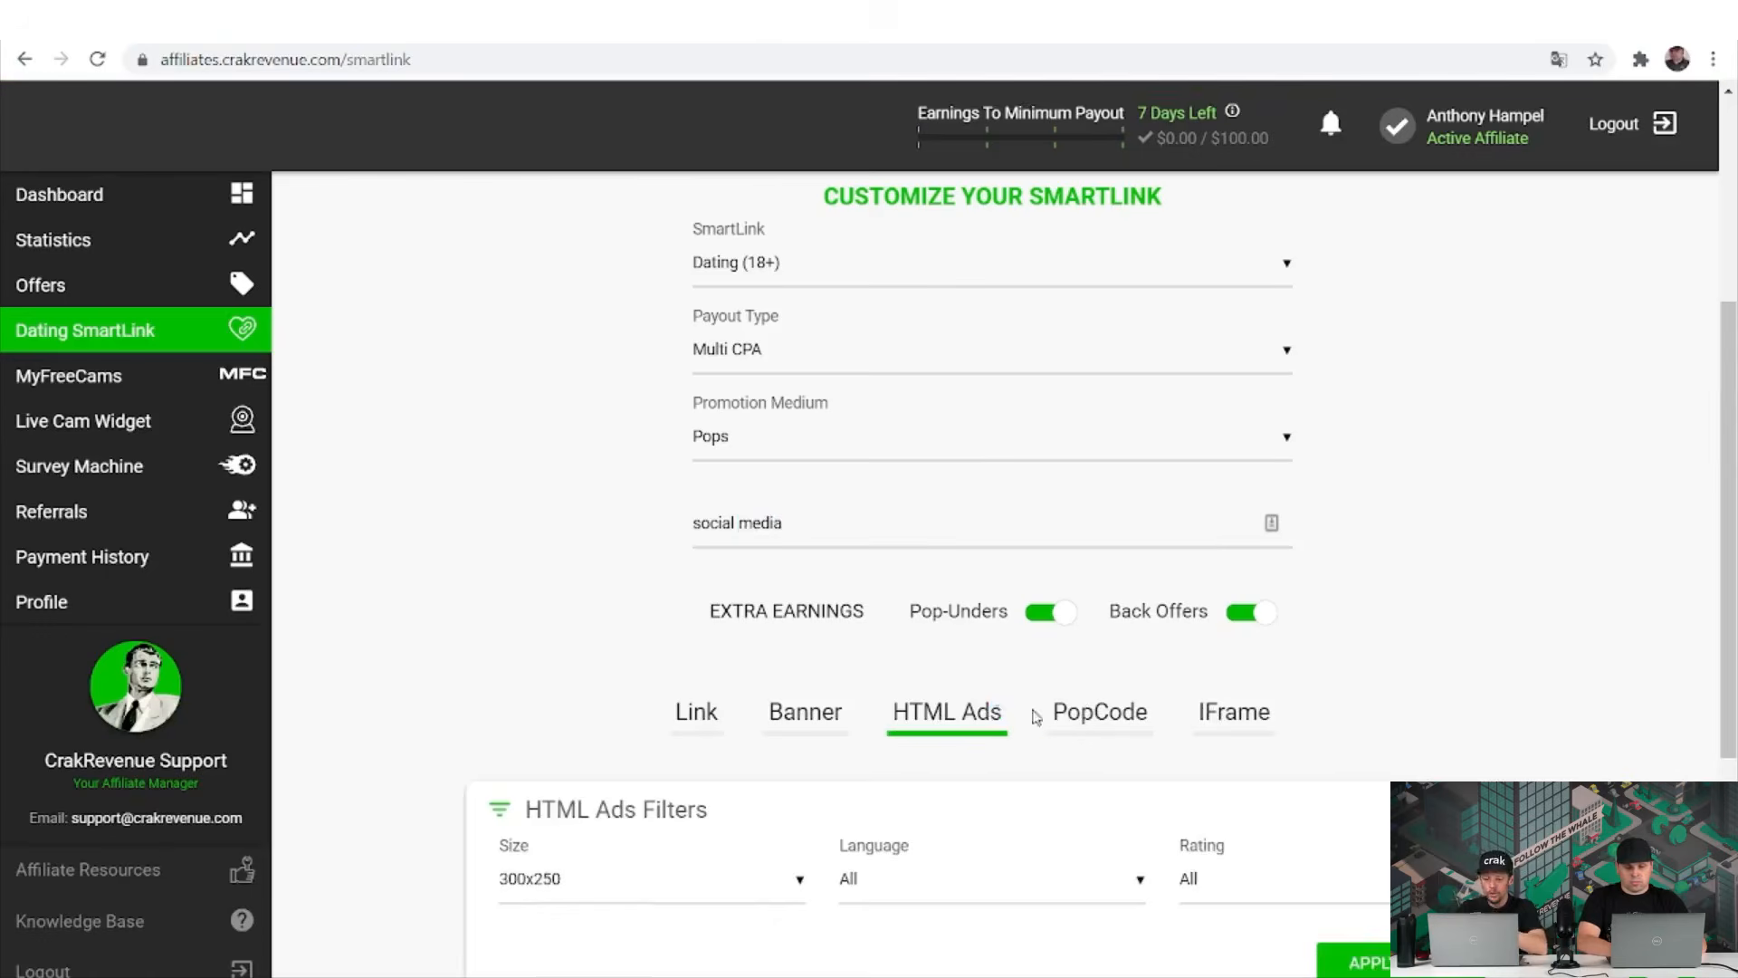
click(1086, 713)
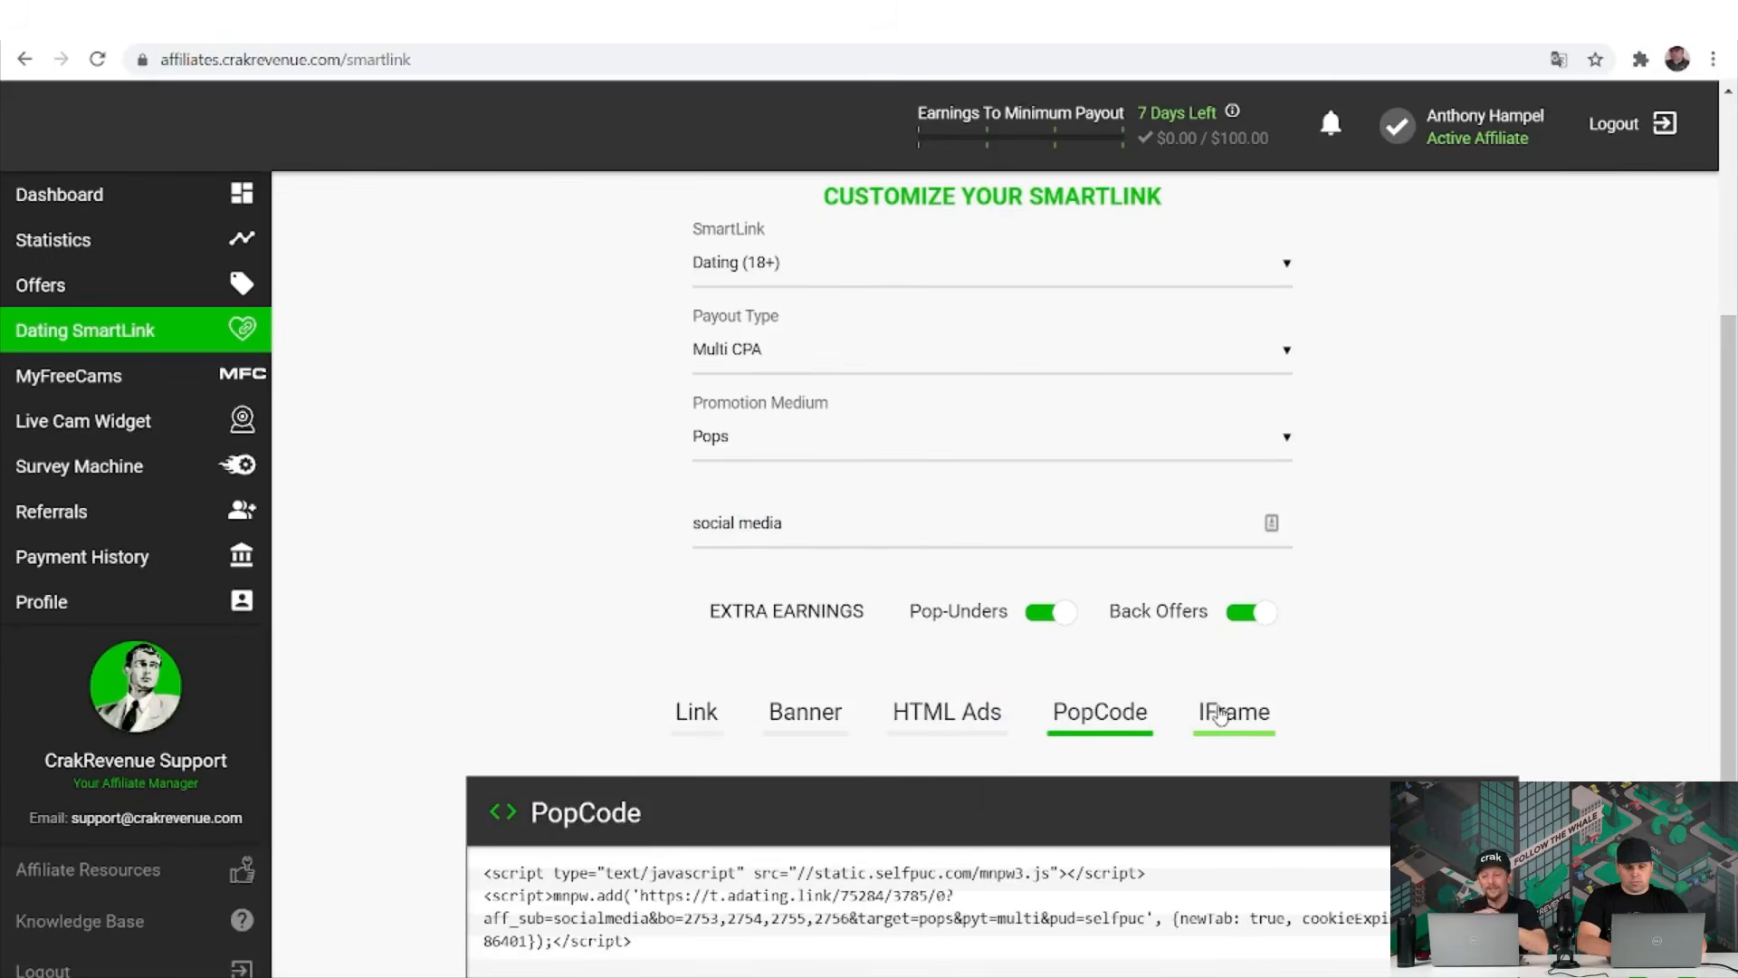
click(1208, 712)
click(959, 706)
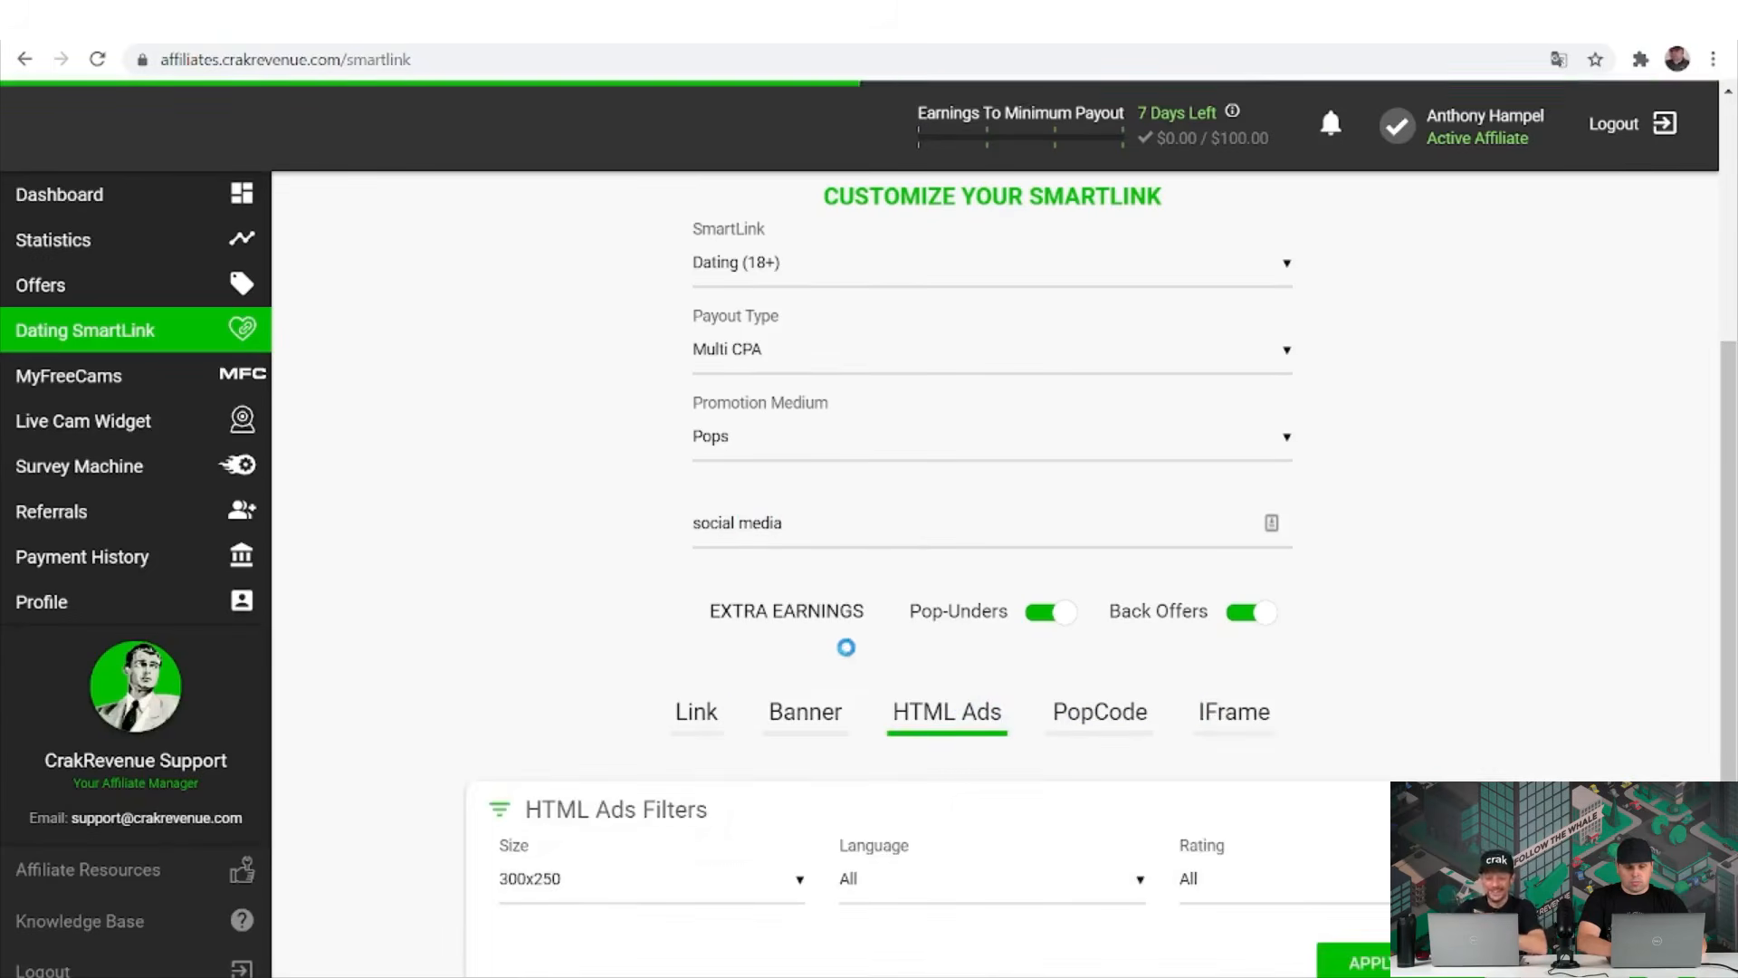
click(722, 711)
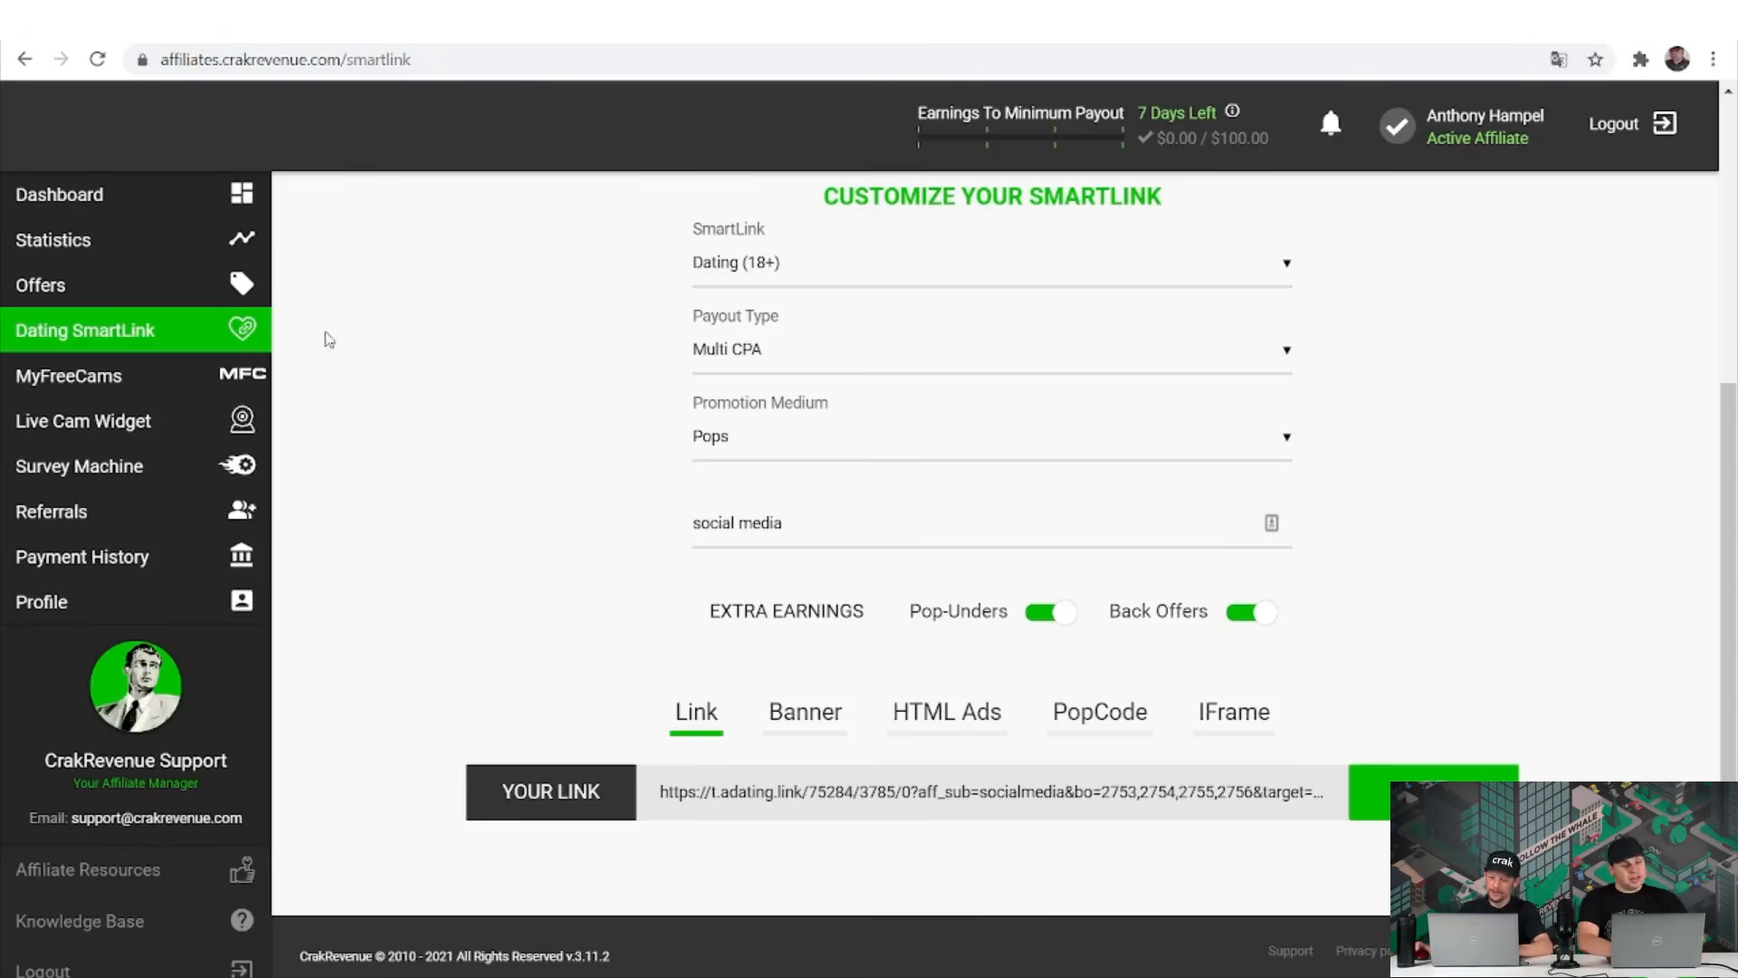
click(222, 389)
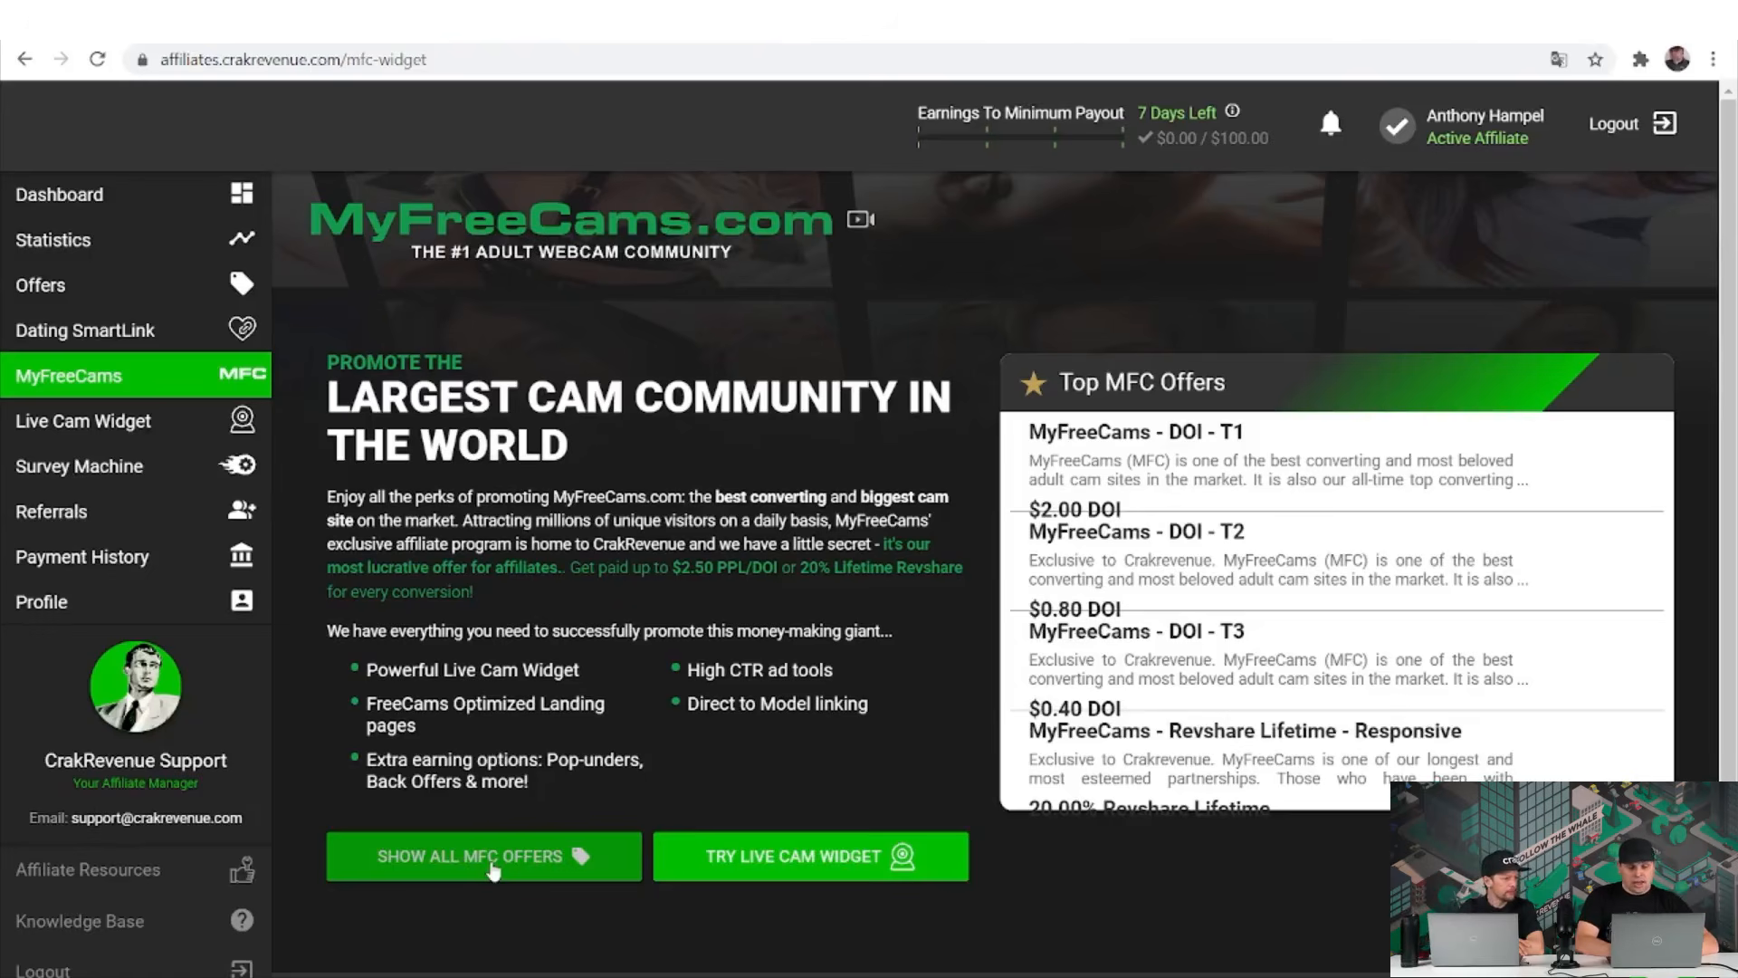
Show all four MyFreeCams offers, including DOI - T2 at $0.80 and DOI - T3 at $0.40.
click(493, 869)
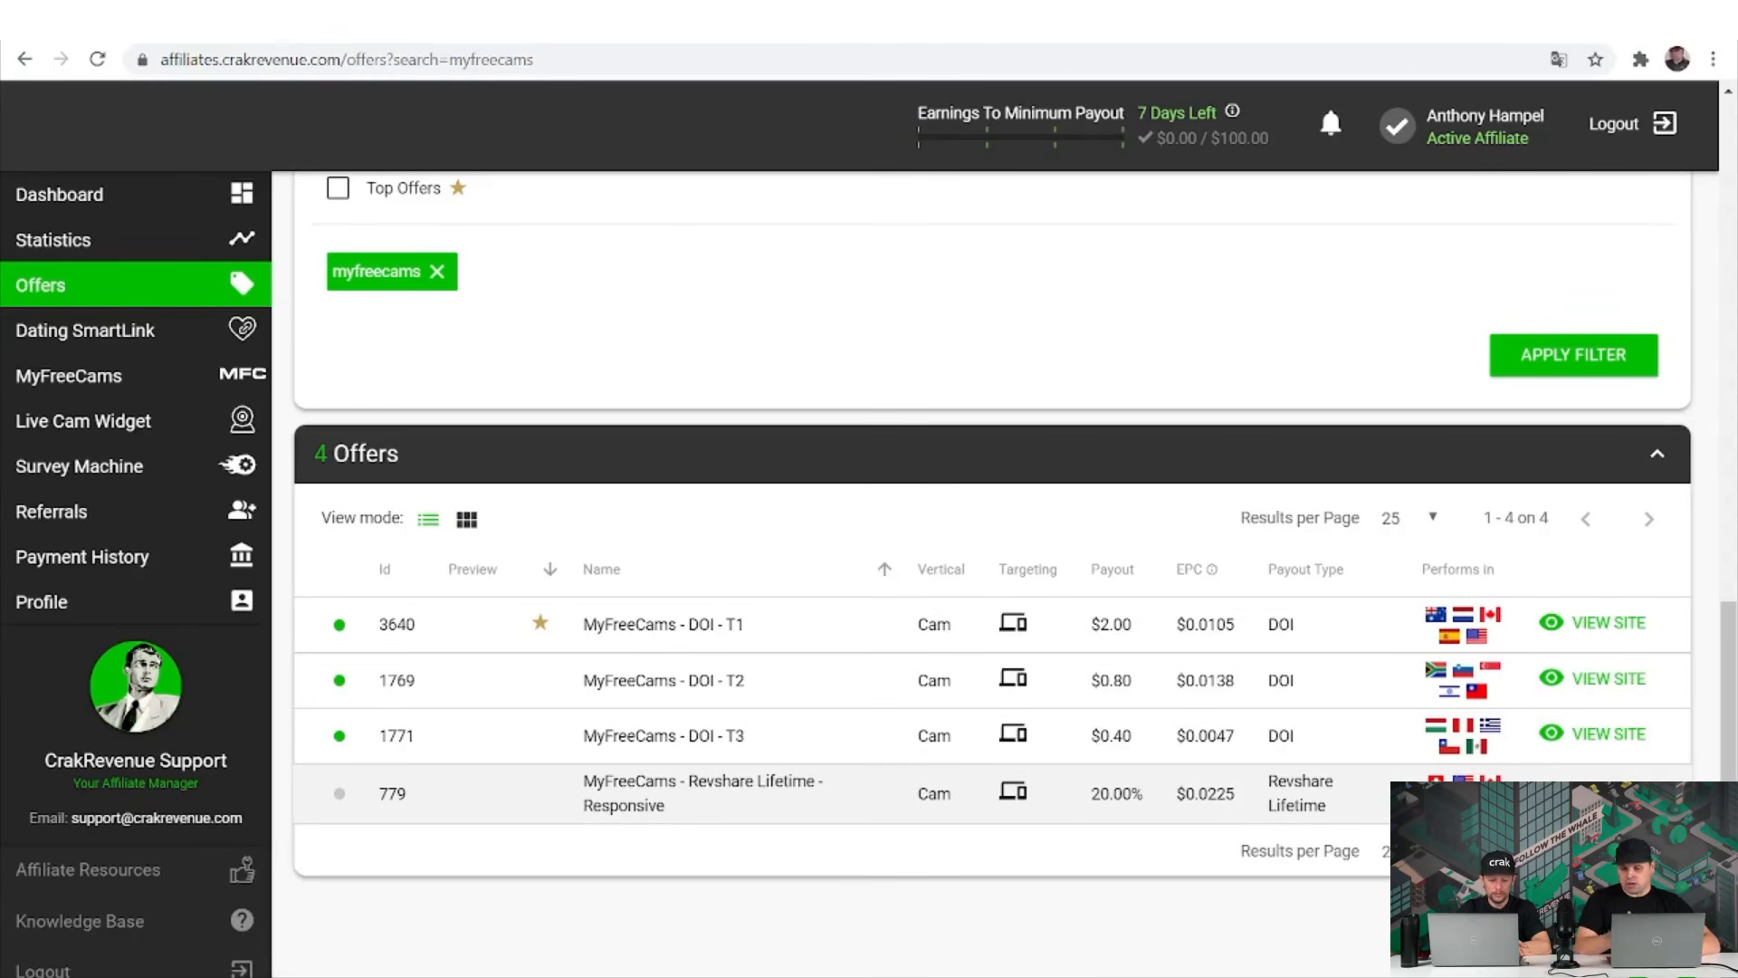
Move through the SmartLink and MyFreeCams pages, ending on the Live Cam Widget builder.
click(145, 335)
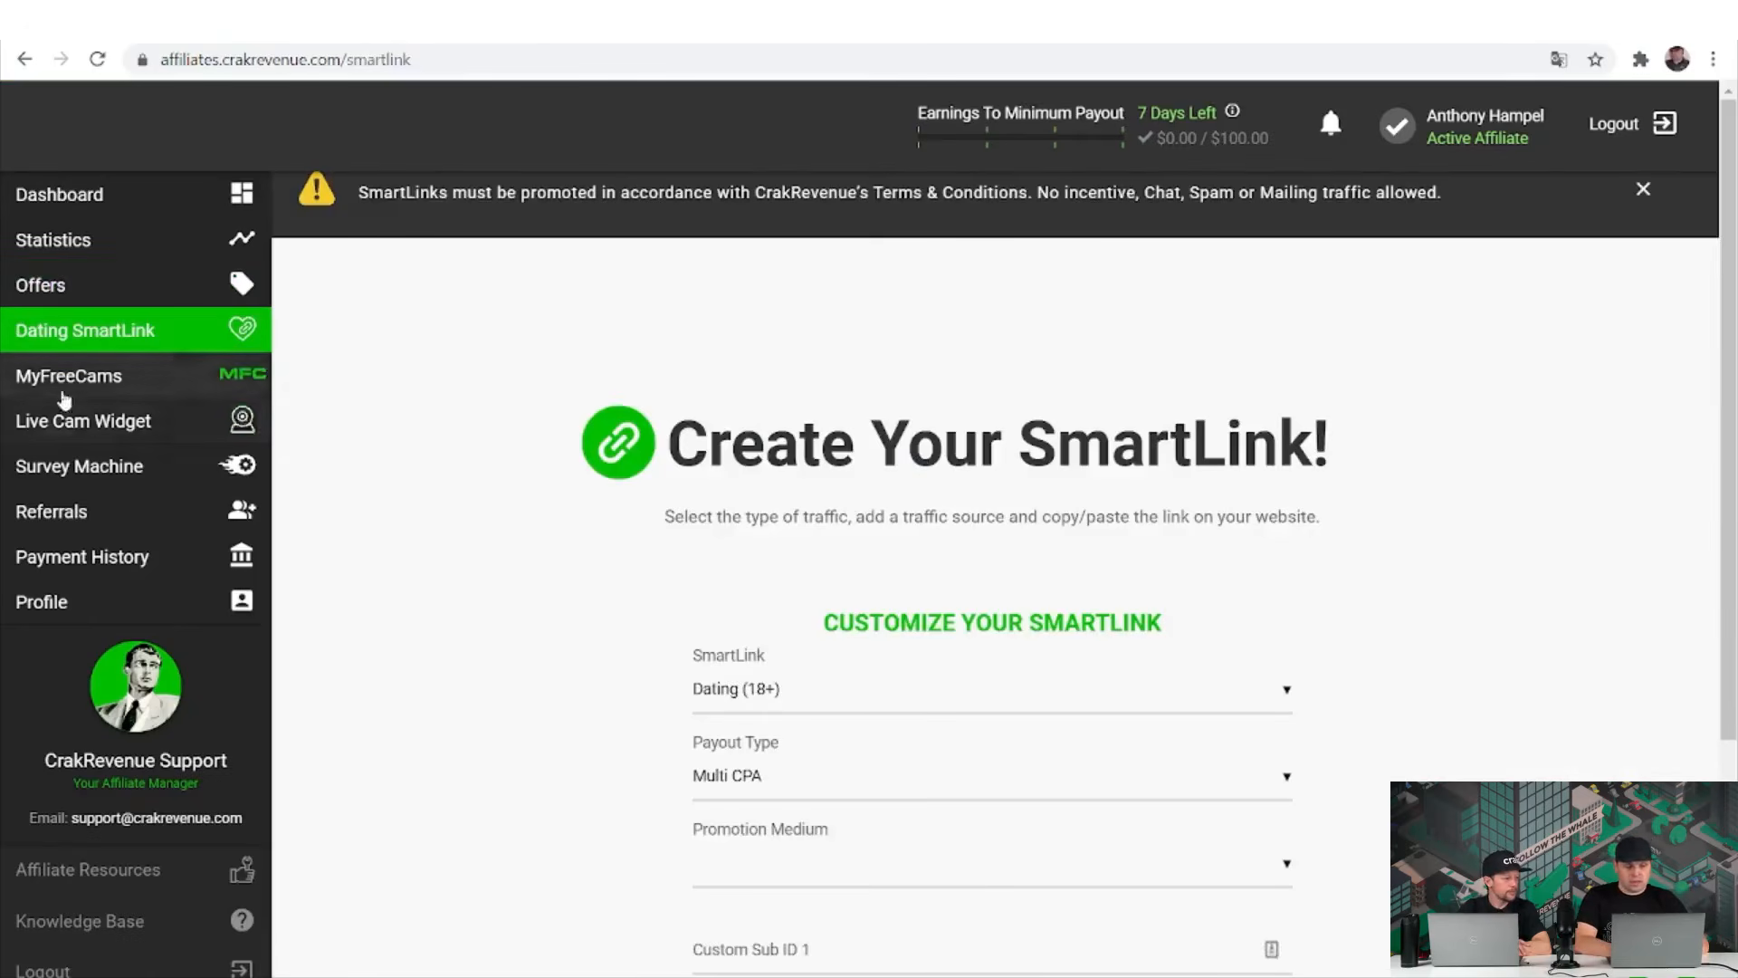
click(58, 409)
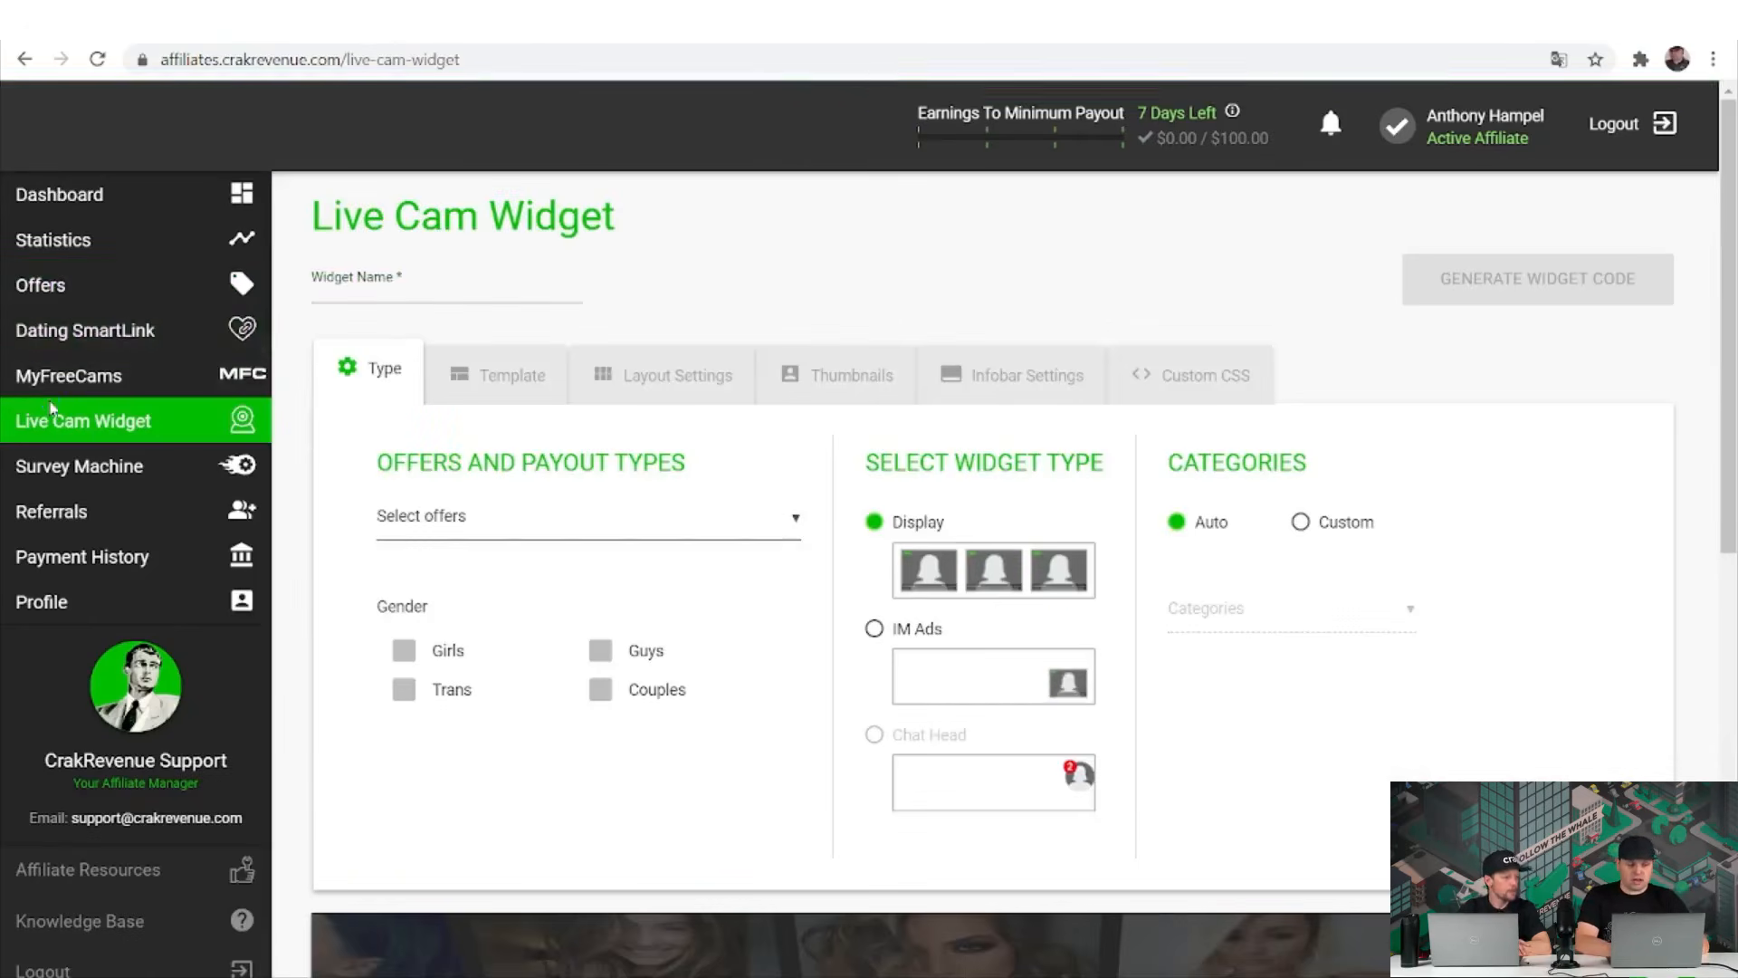
click(56, 387)
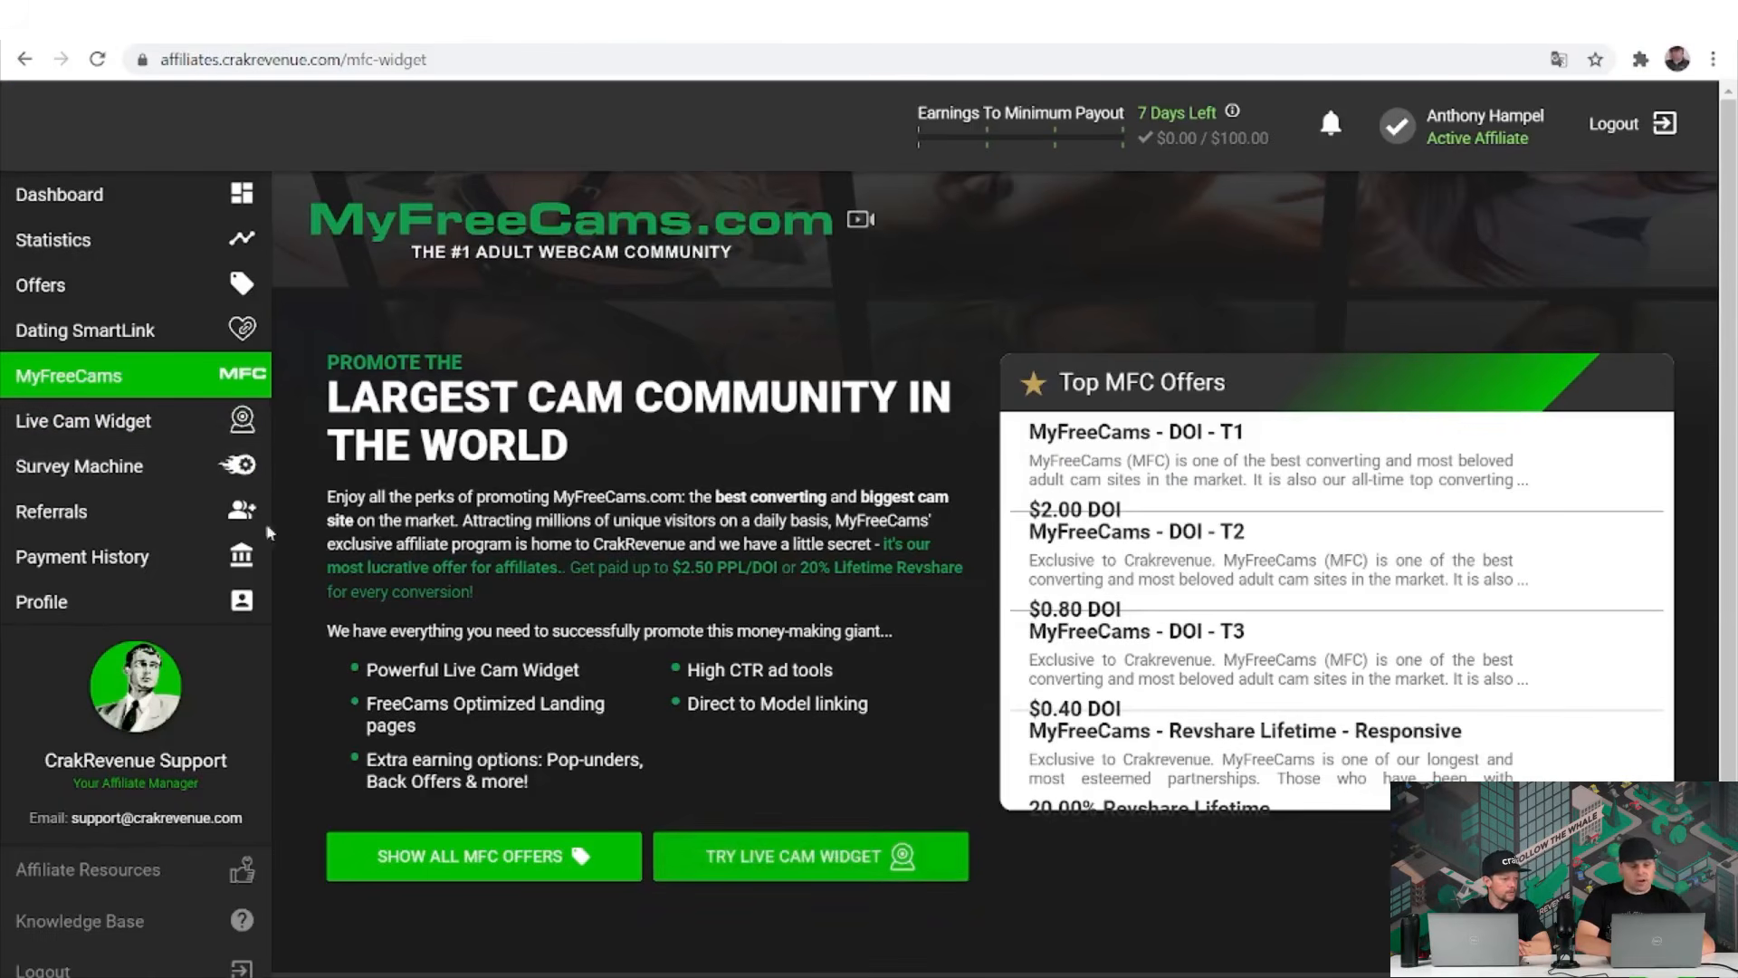
click(152, 438)
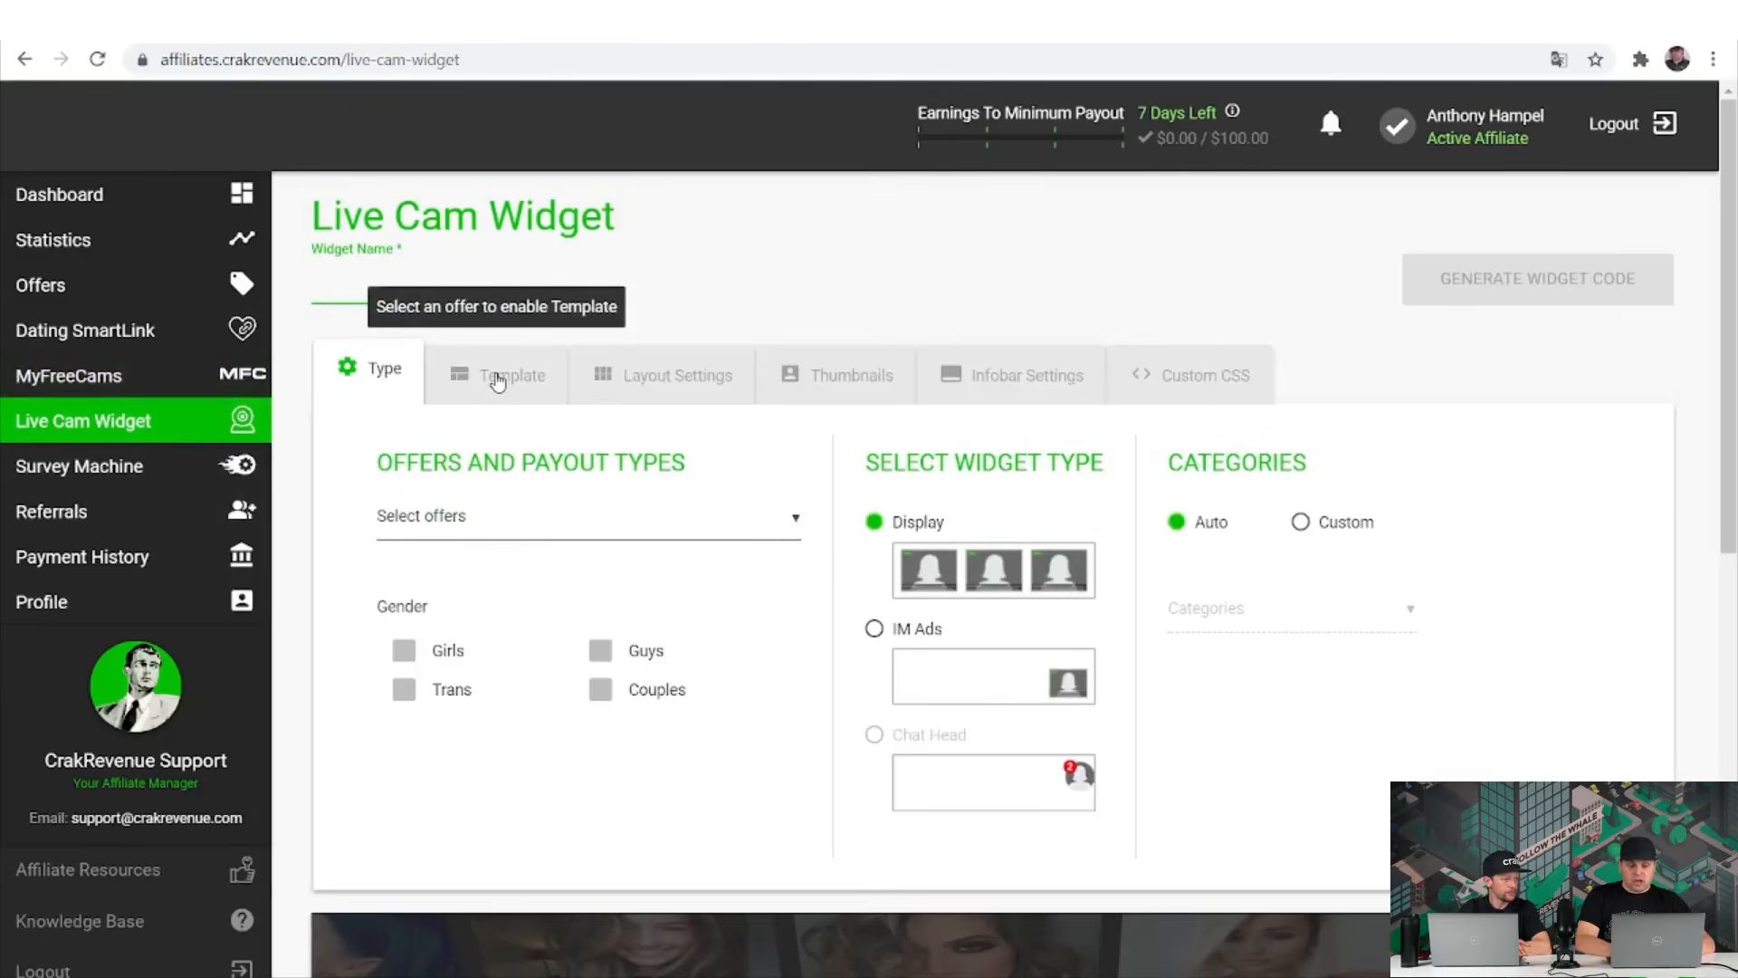
Name the widget 'Test' and select the MyFreeCams - DOI offer.
text(Test)
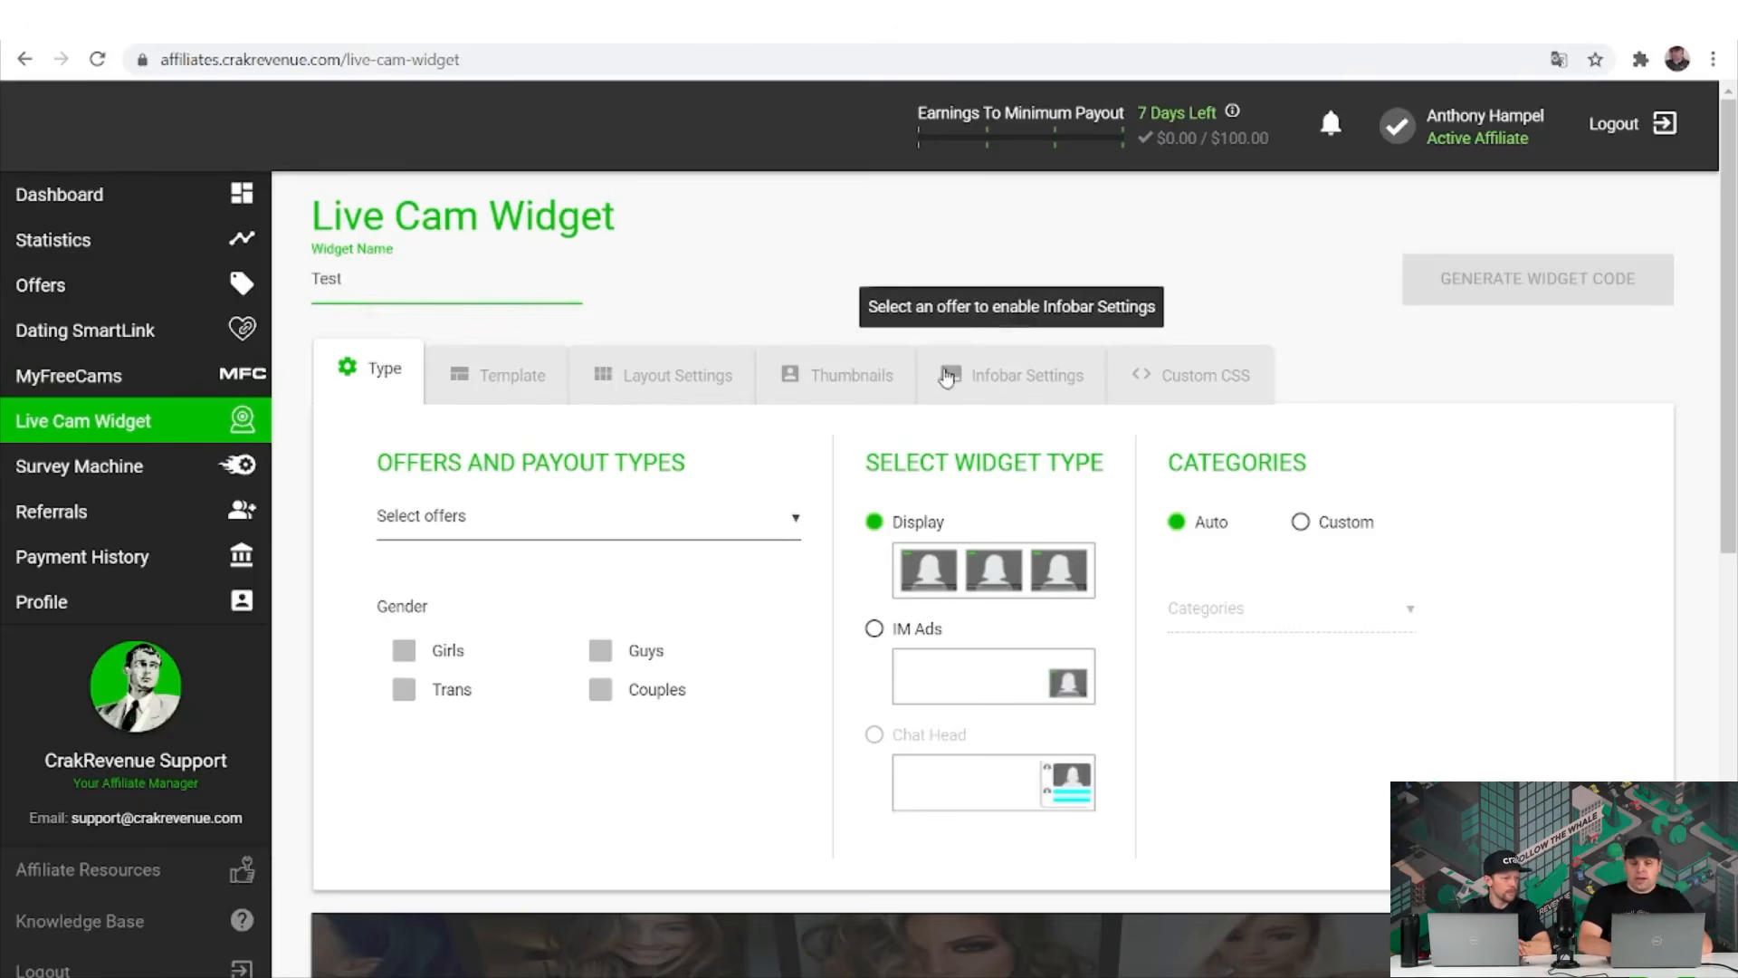
click(1458, 295)
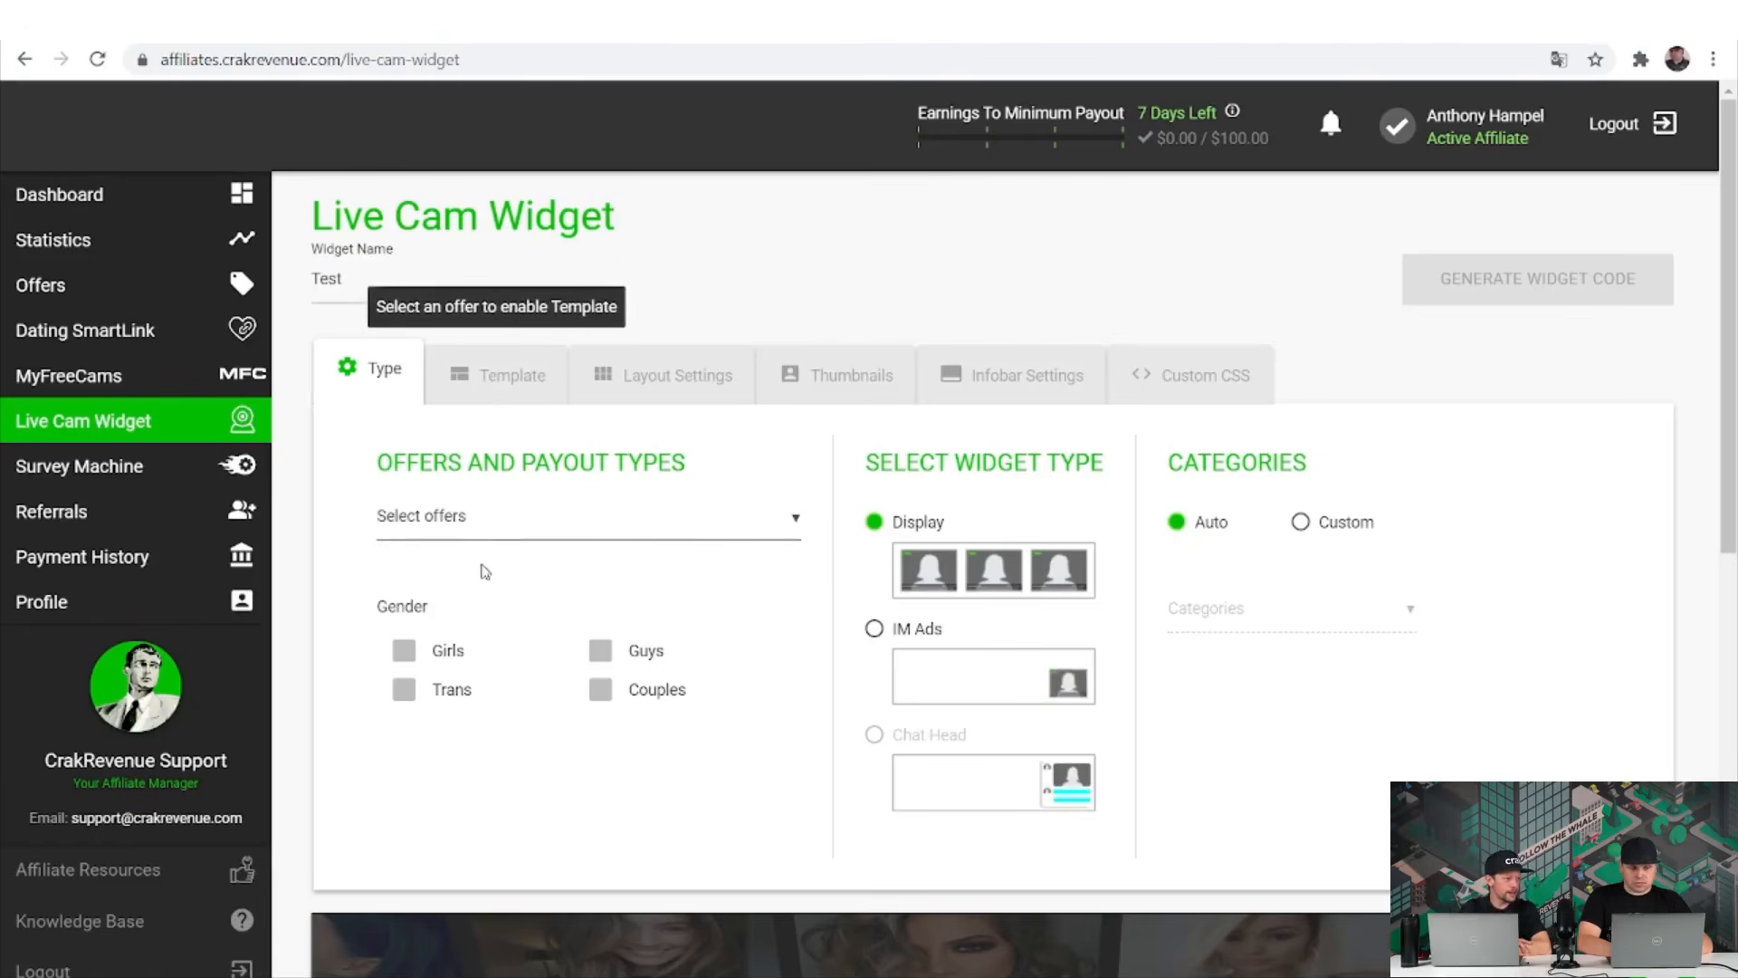
click(486, 532)
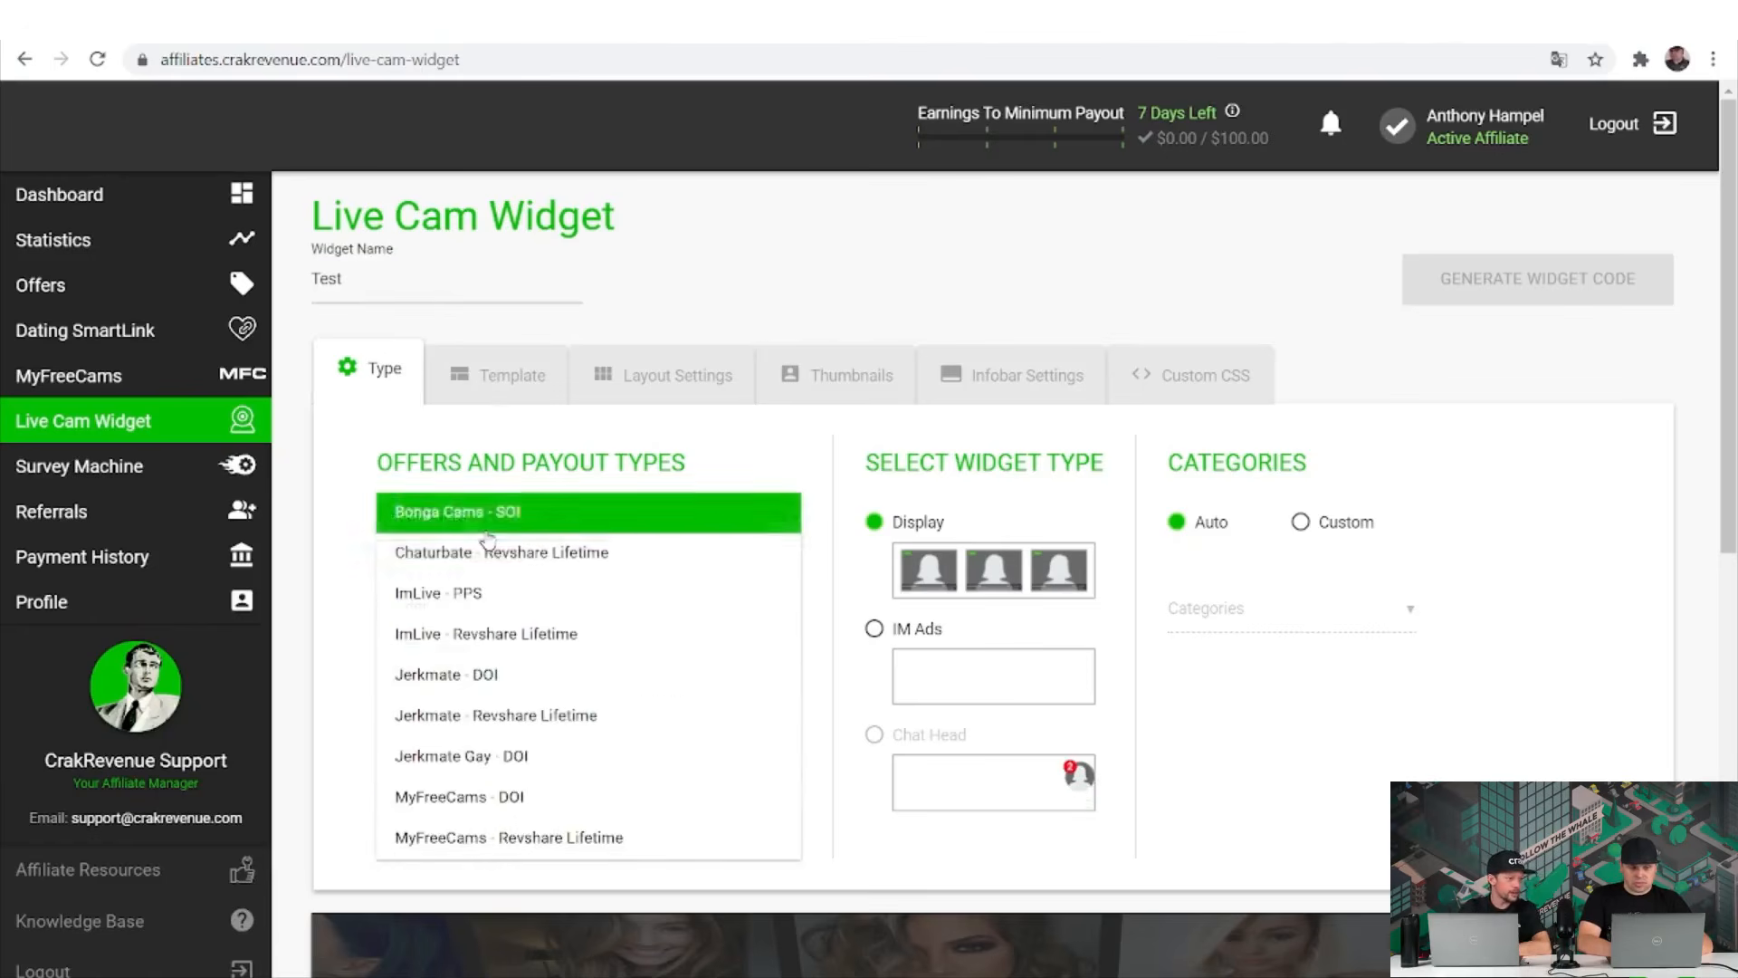
click(540, 797)
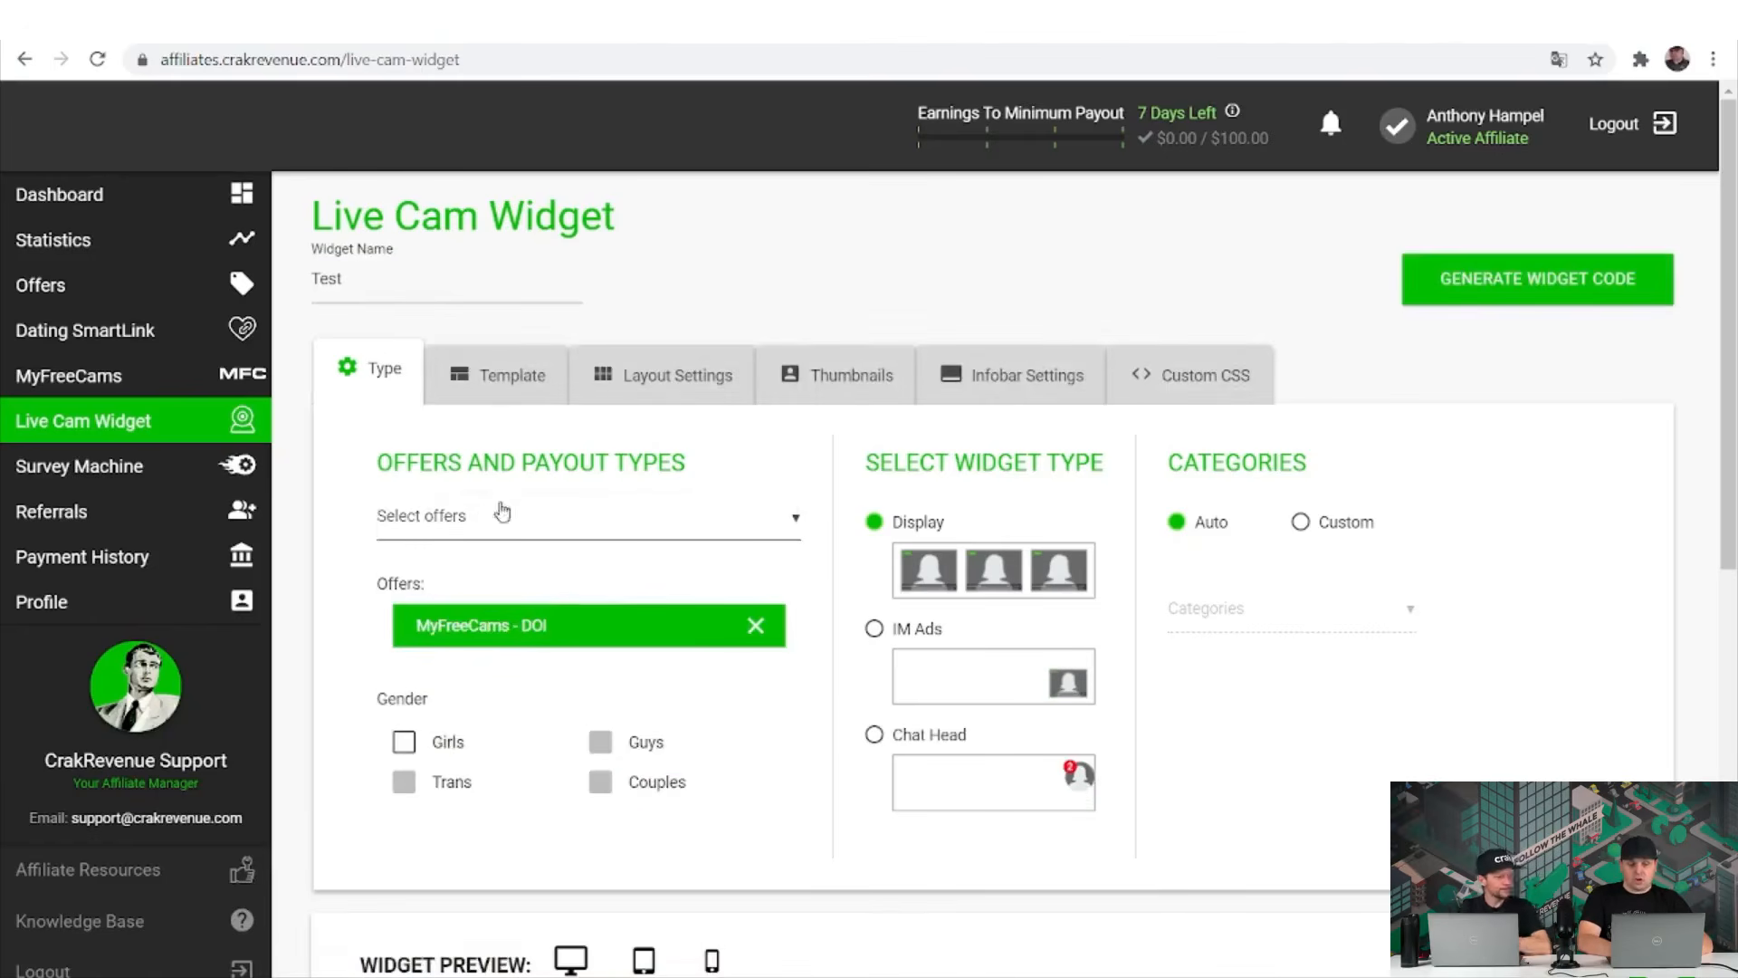
click(488, 392)
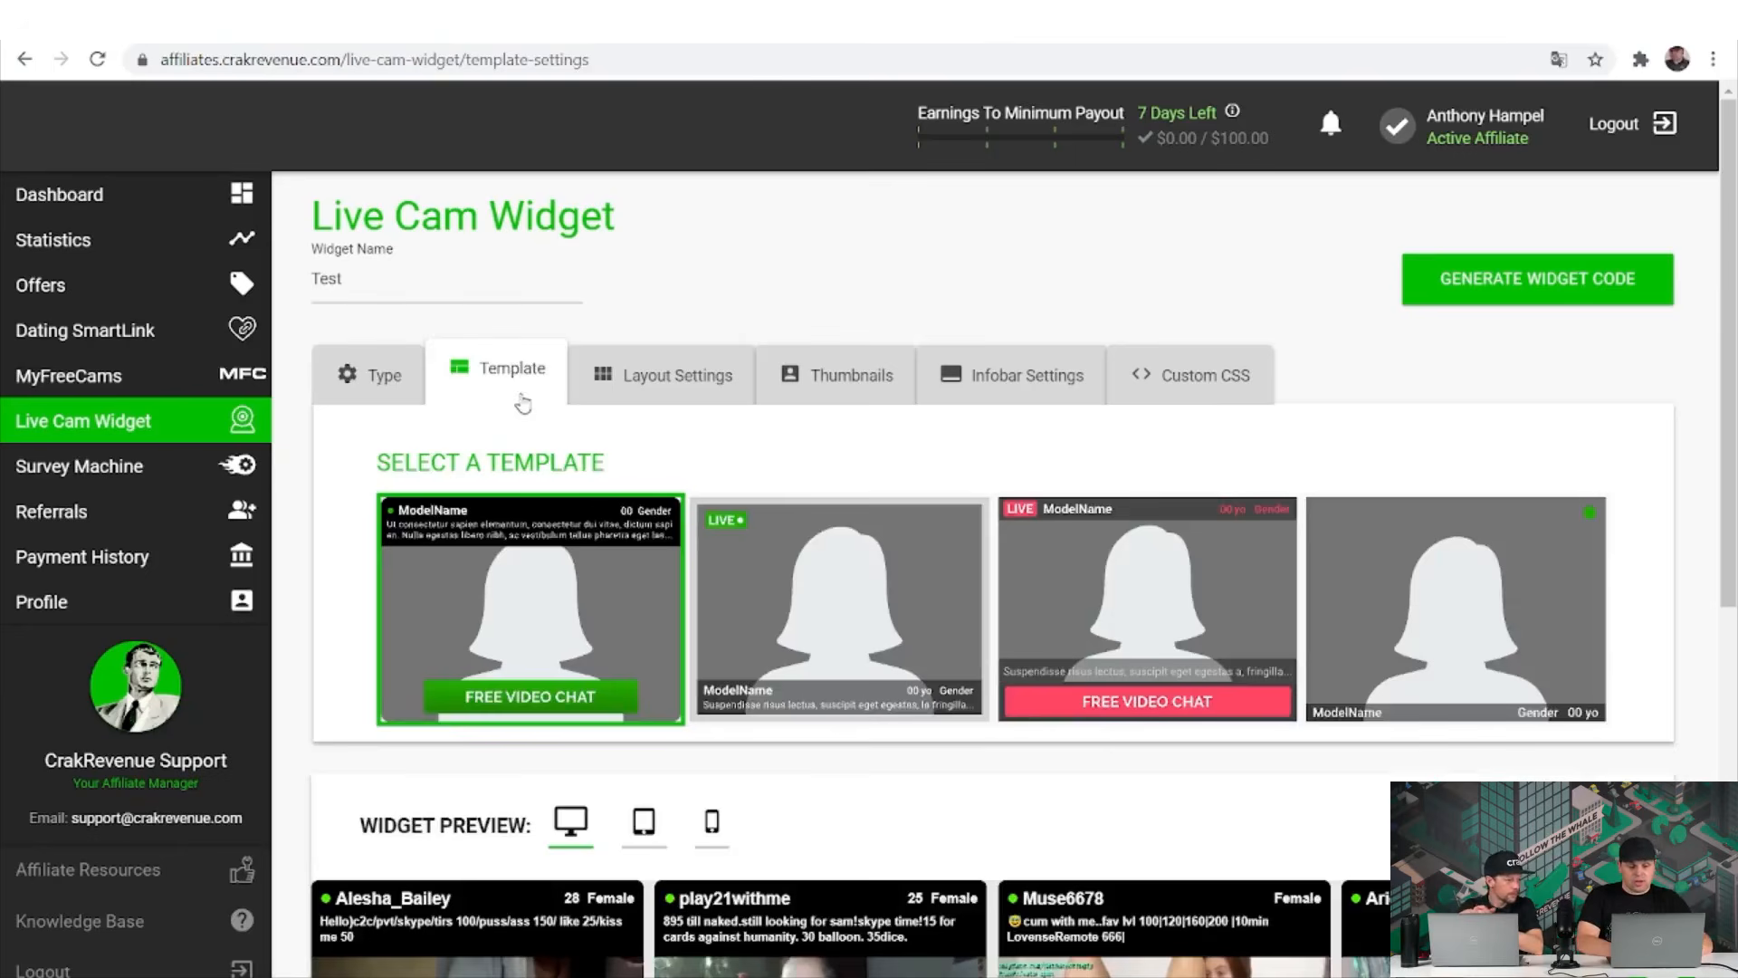
click(685, 396)
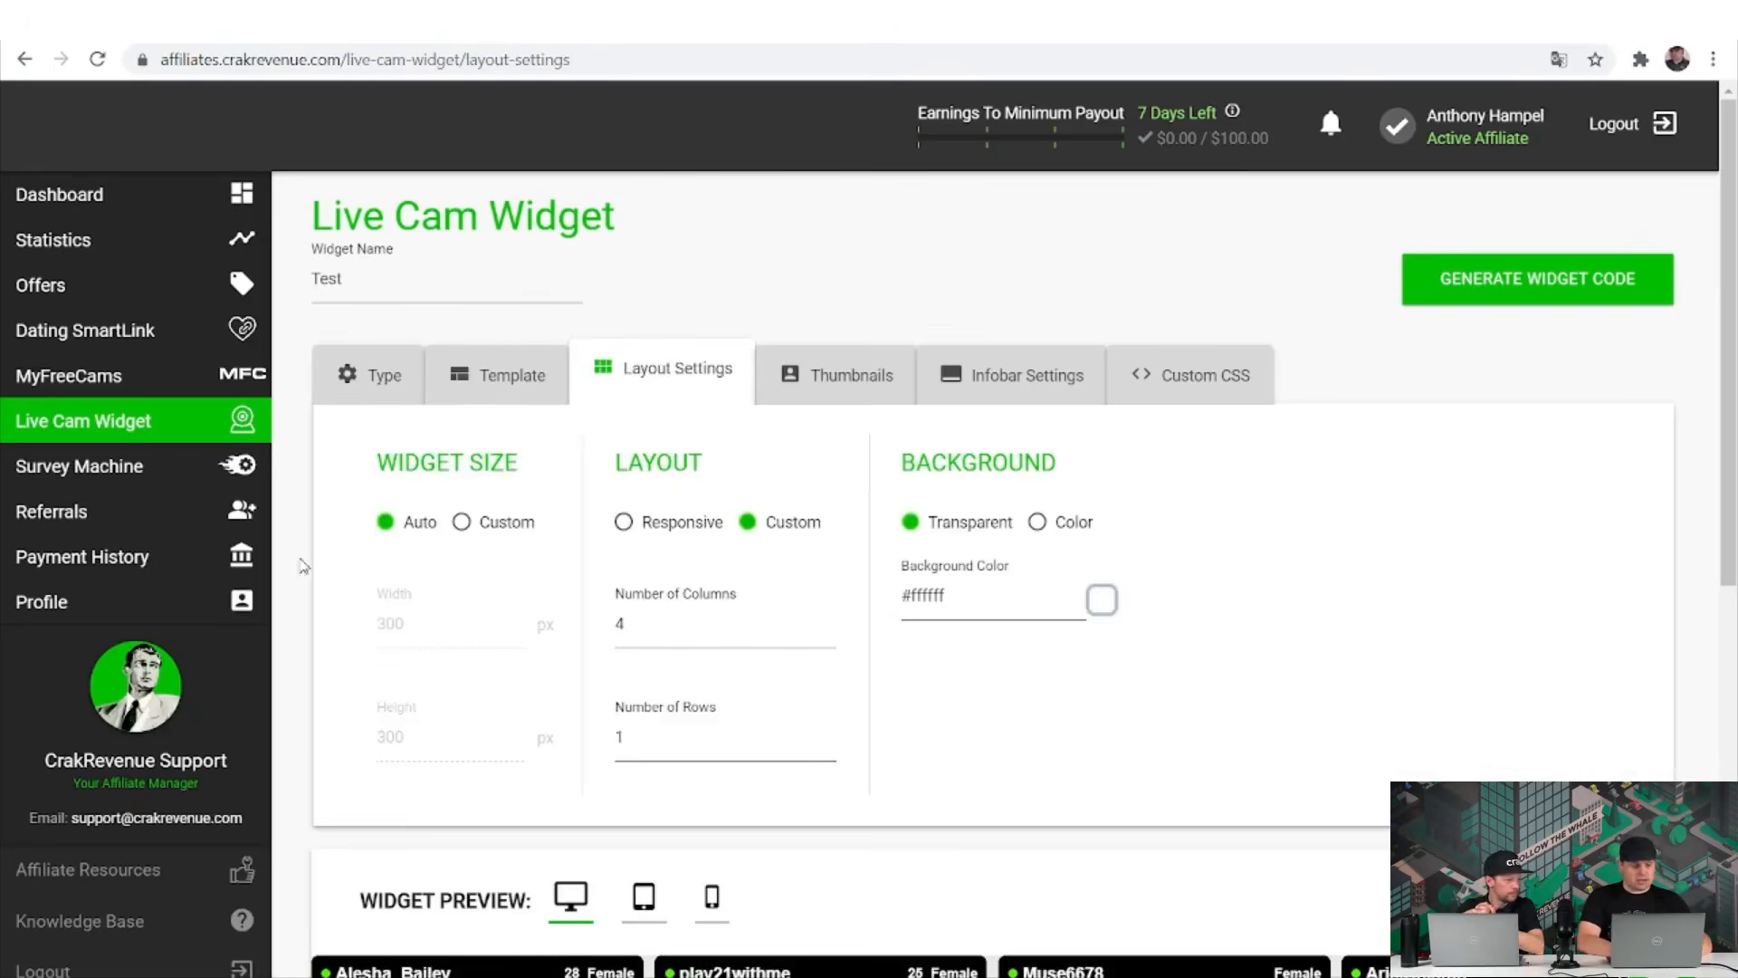
click(818, 402)
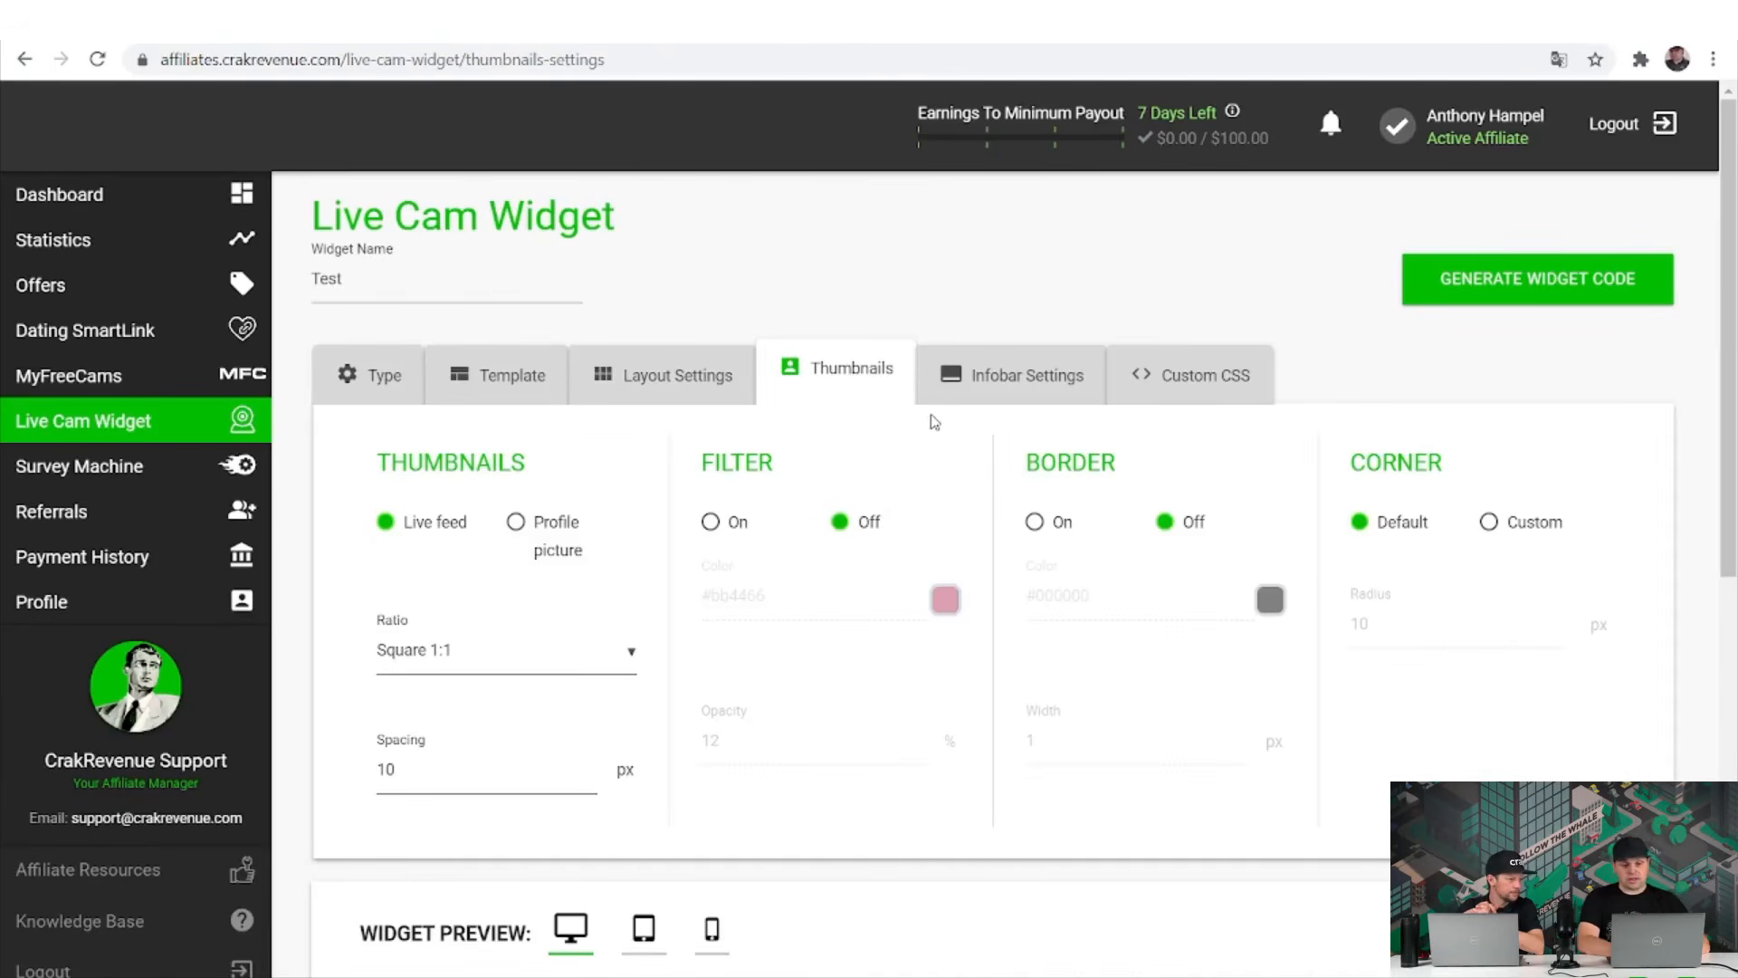
click(1055, 387)
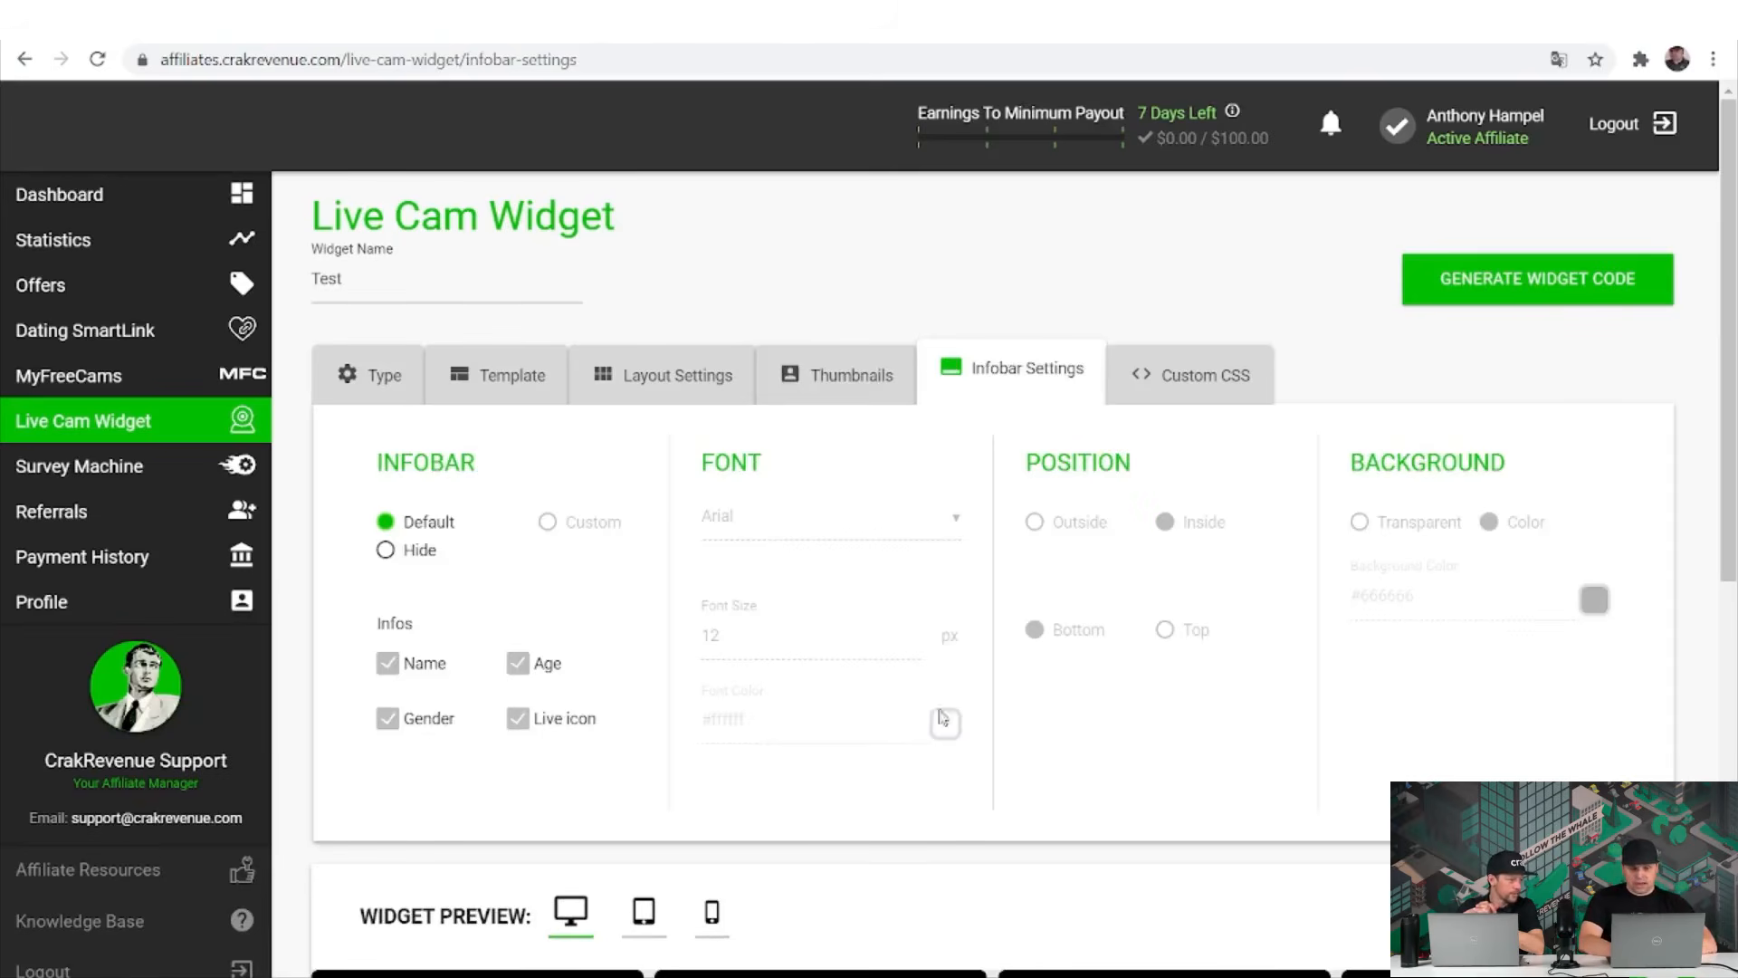
click(1193, 398)
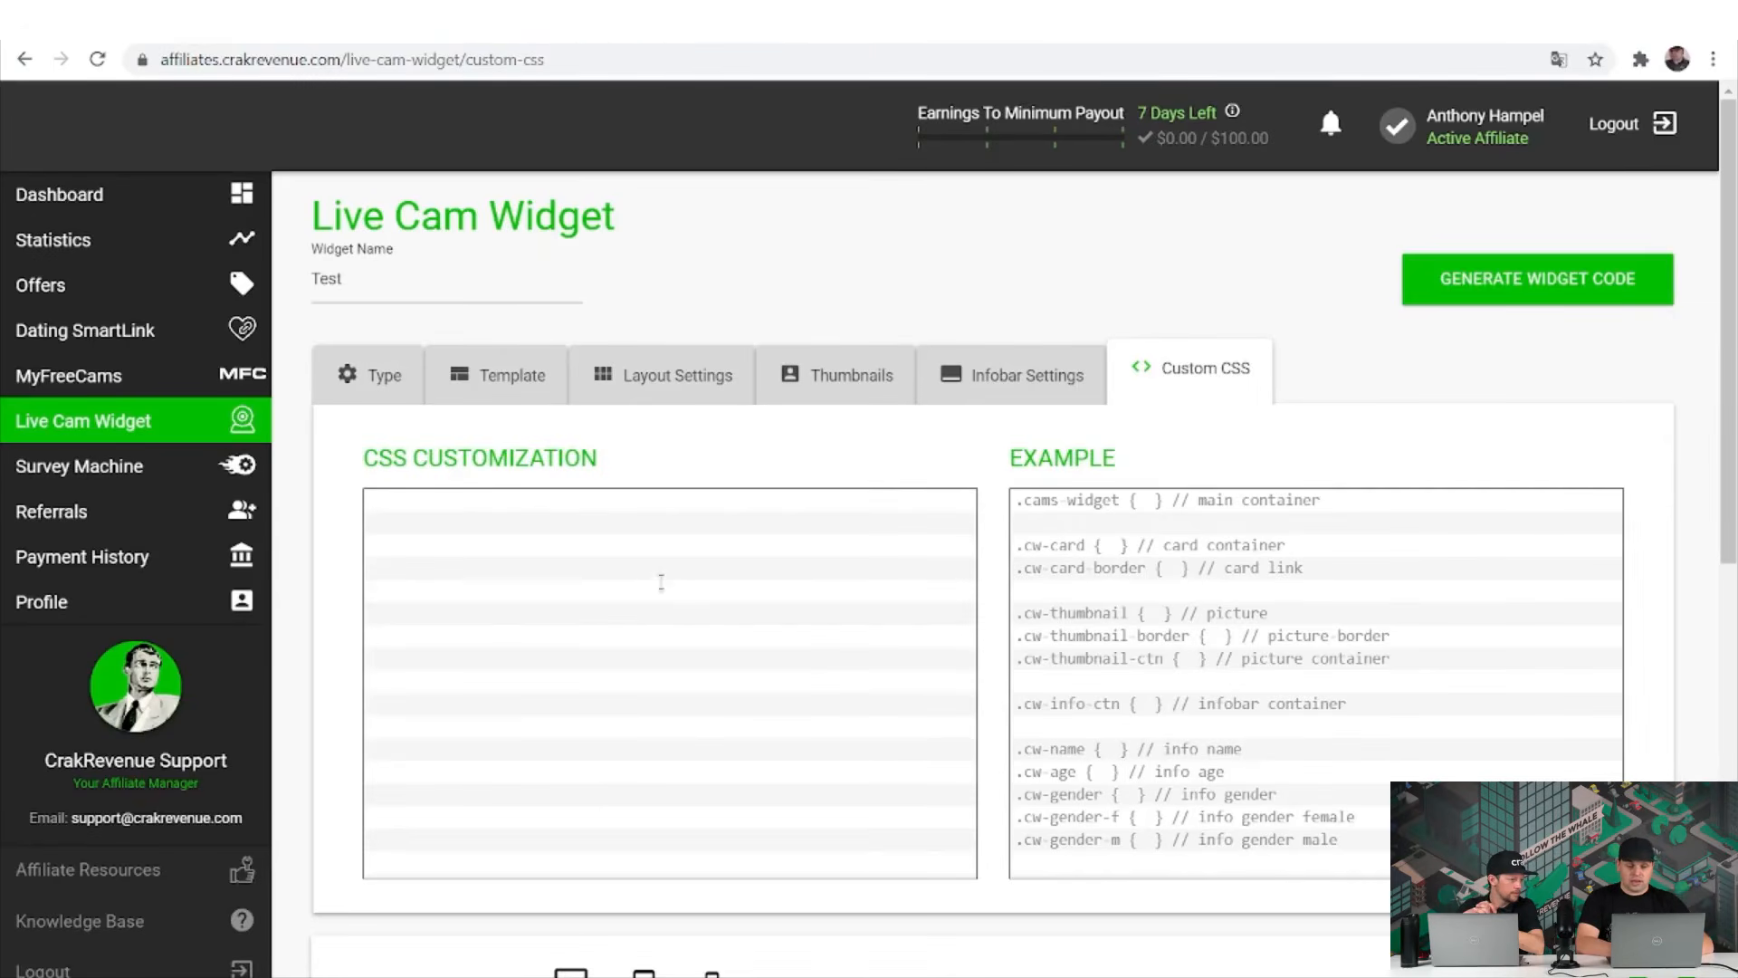
scroll(655, 581, down, 1)
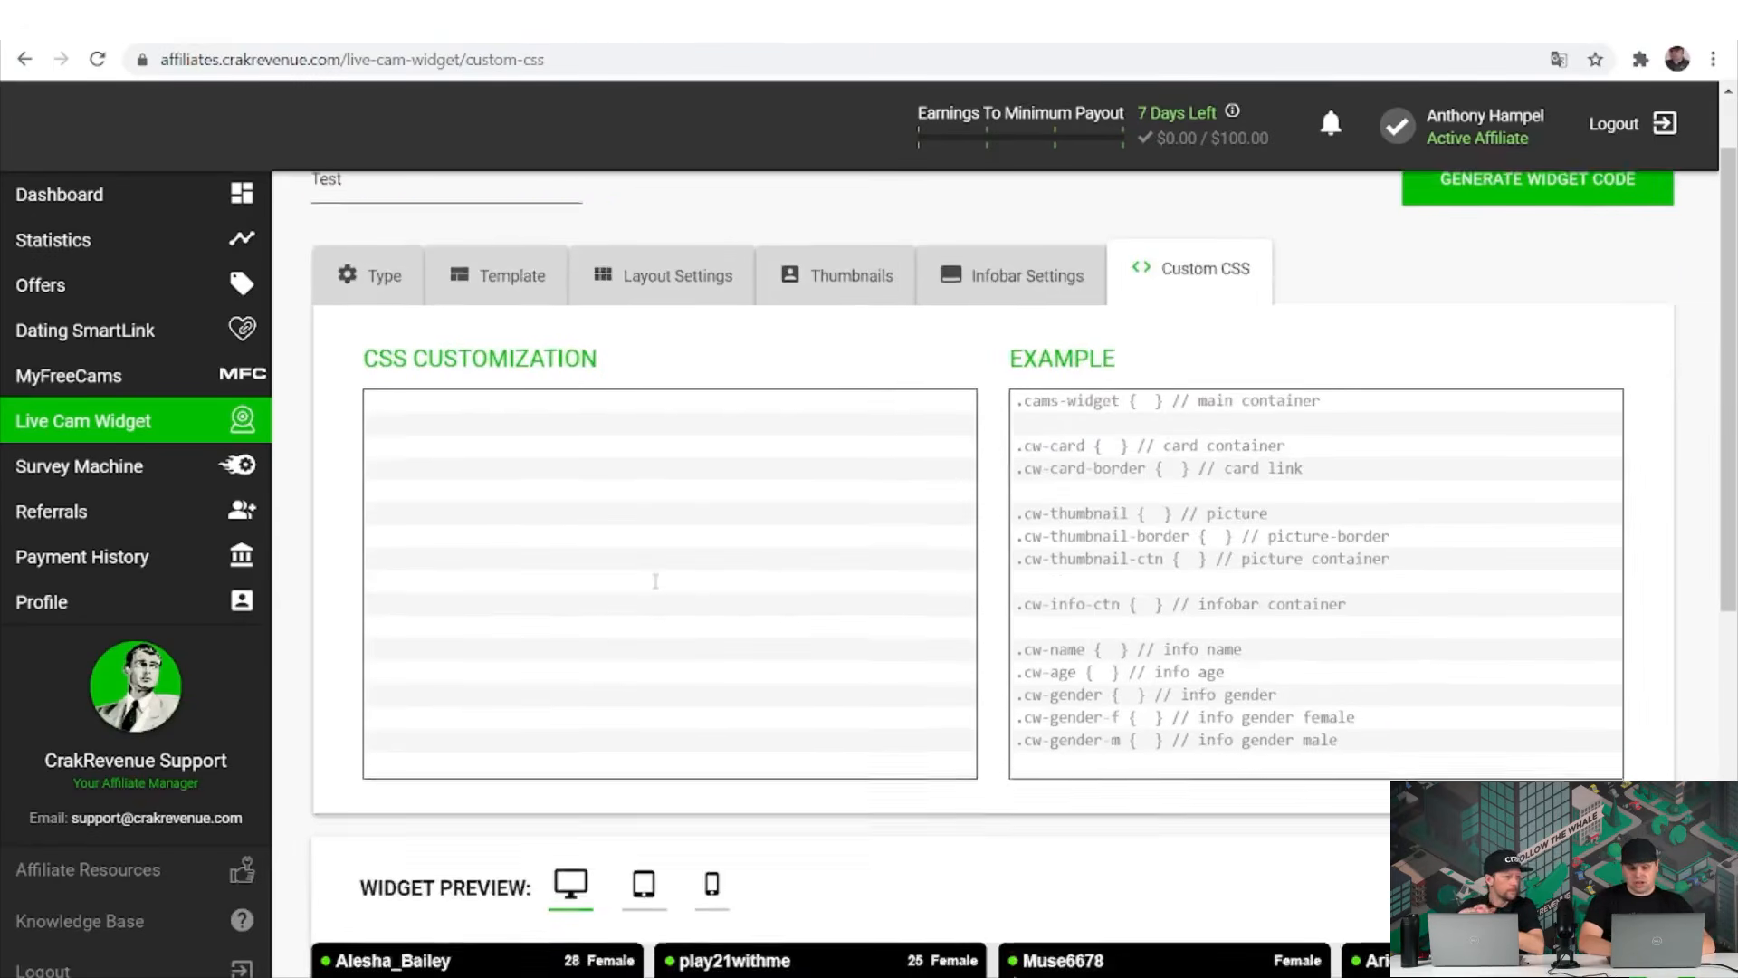
scroll(655, 581, up, 1)
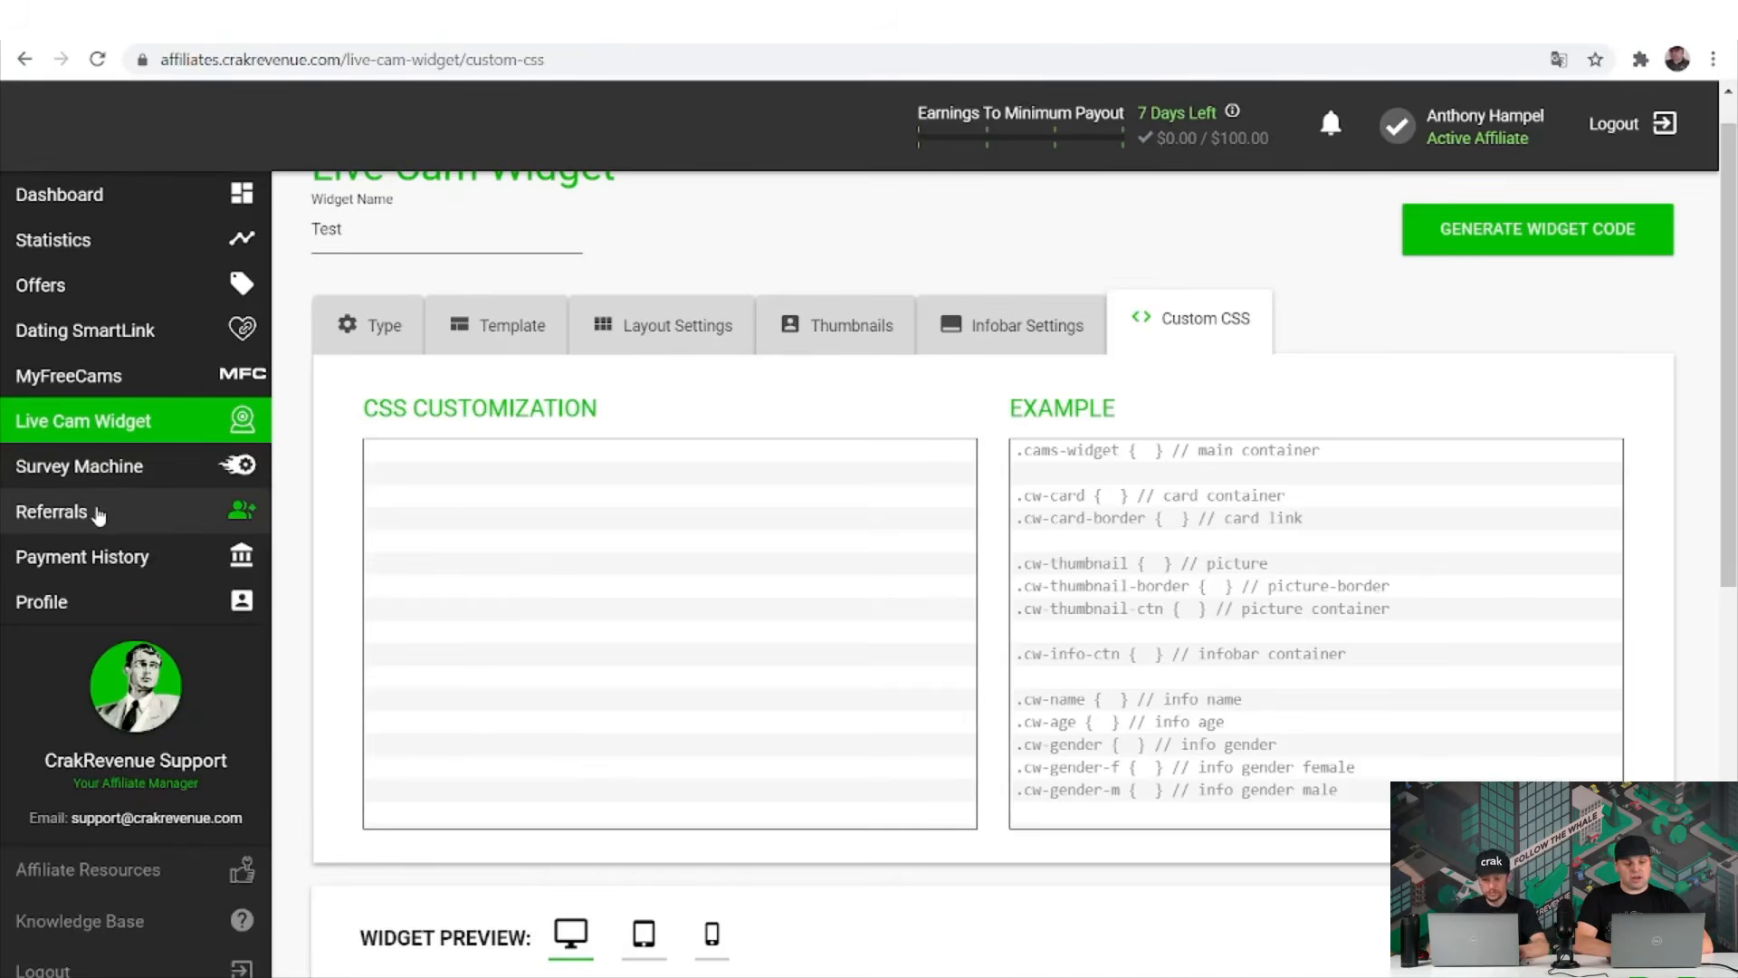
Go to Referrals, select the personal referral link and copy it to the clipboard.
click(98, 513)
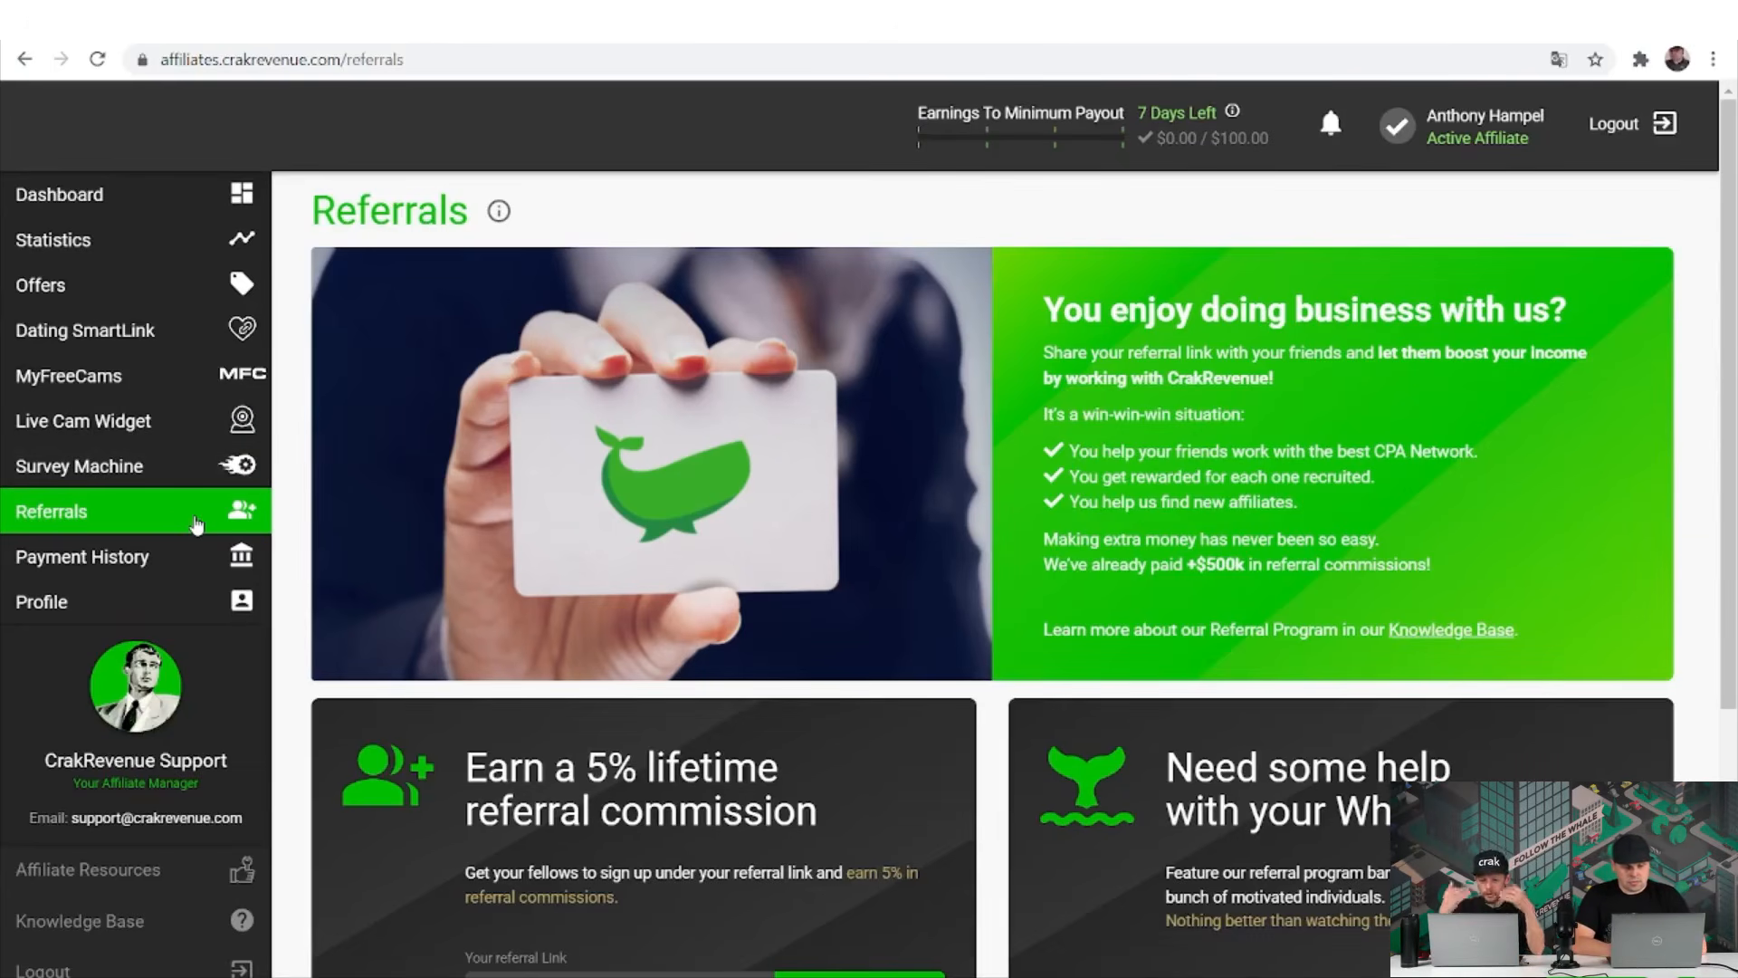
scroll(909, 661, down, 1)
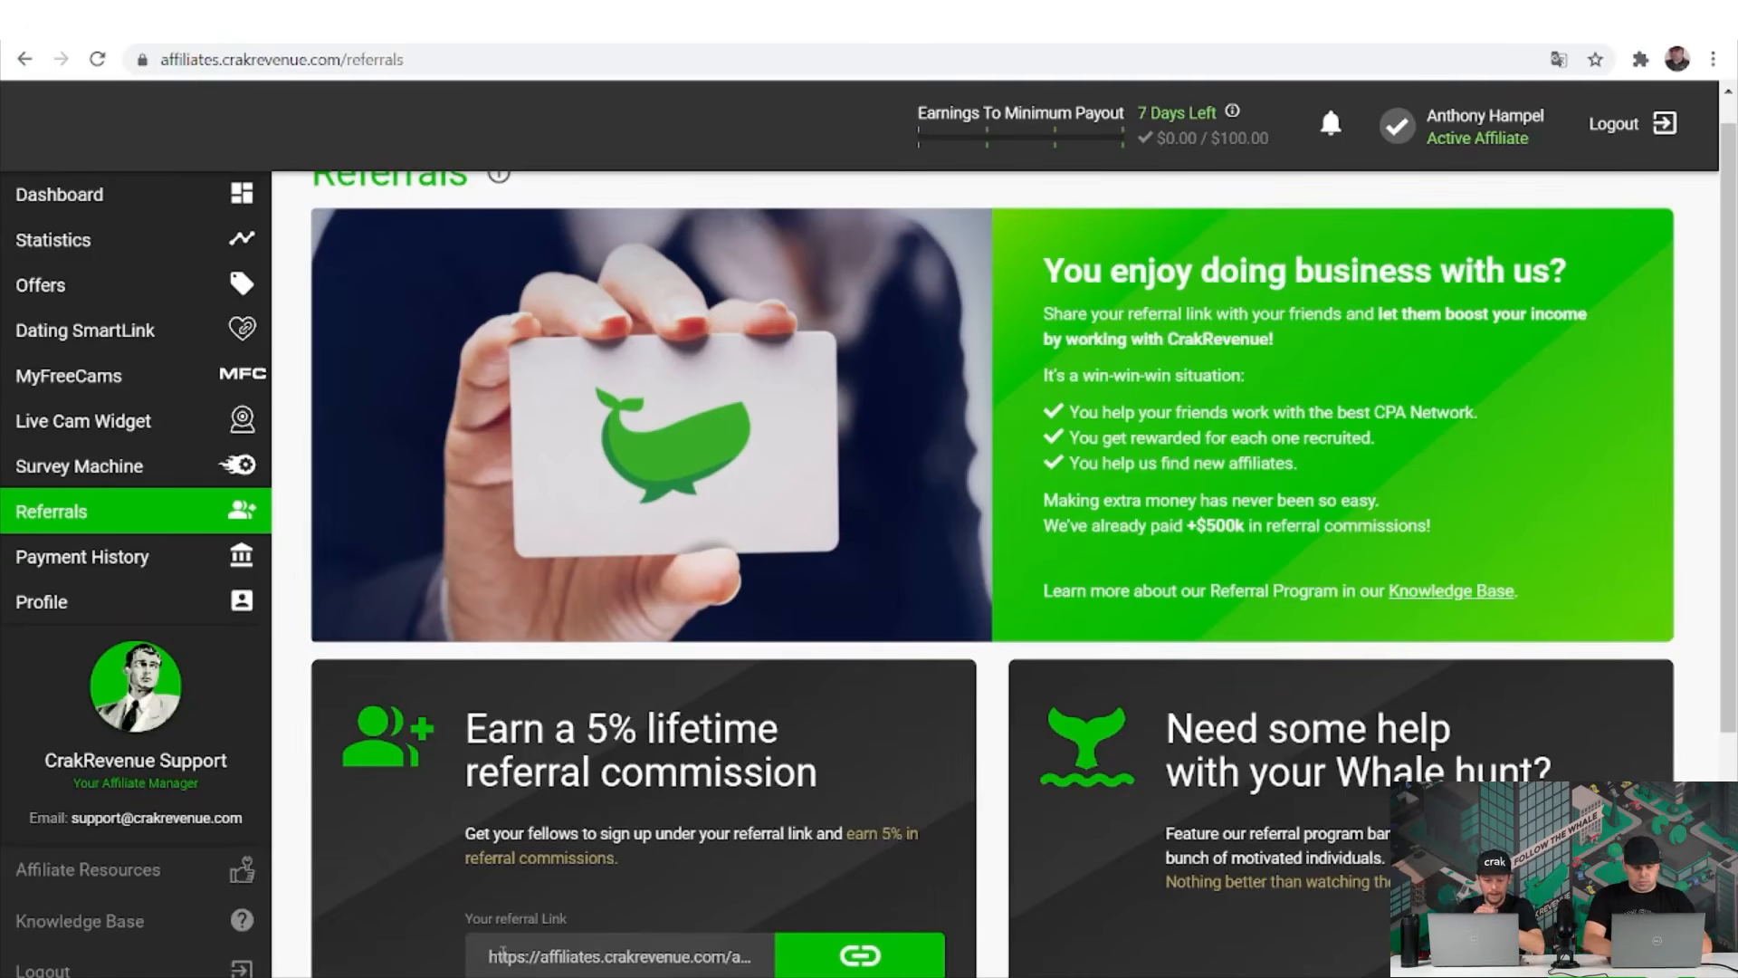
drag(503, 953, 756, 955)
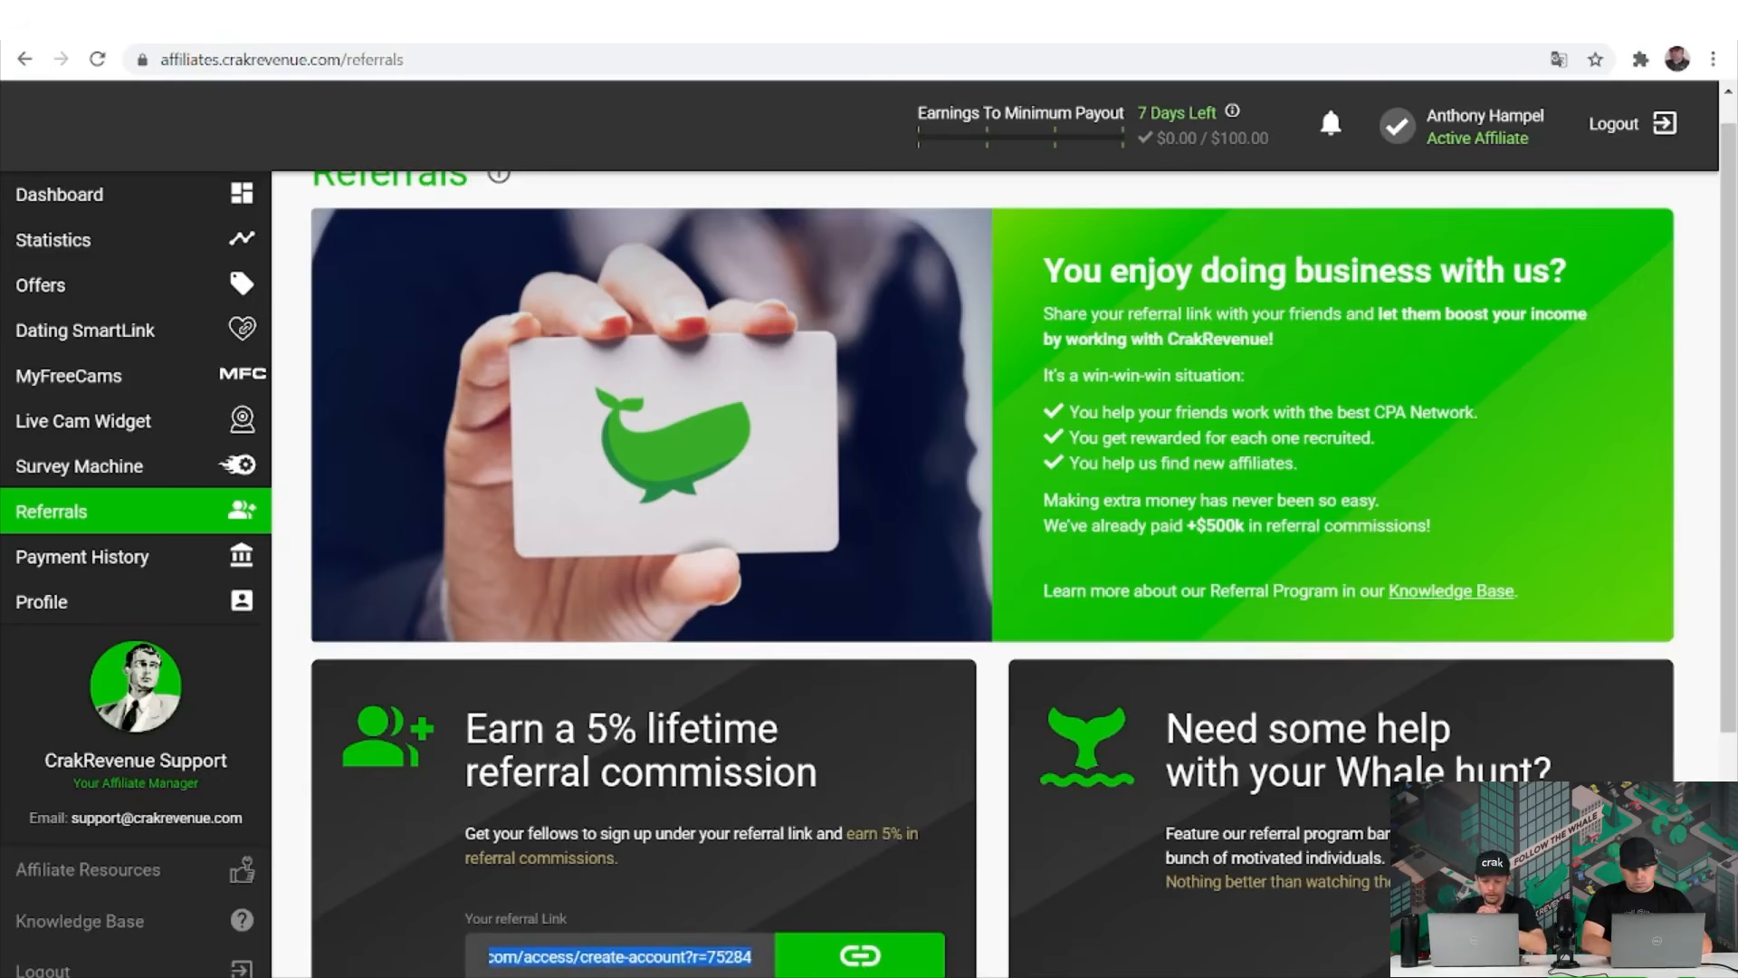
click(834, 968)
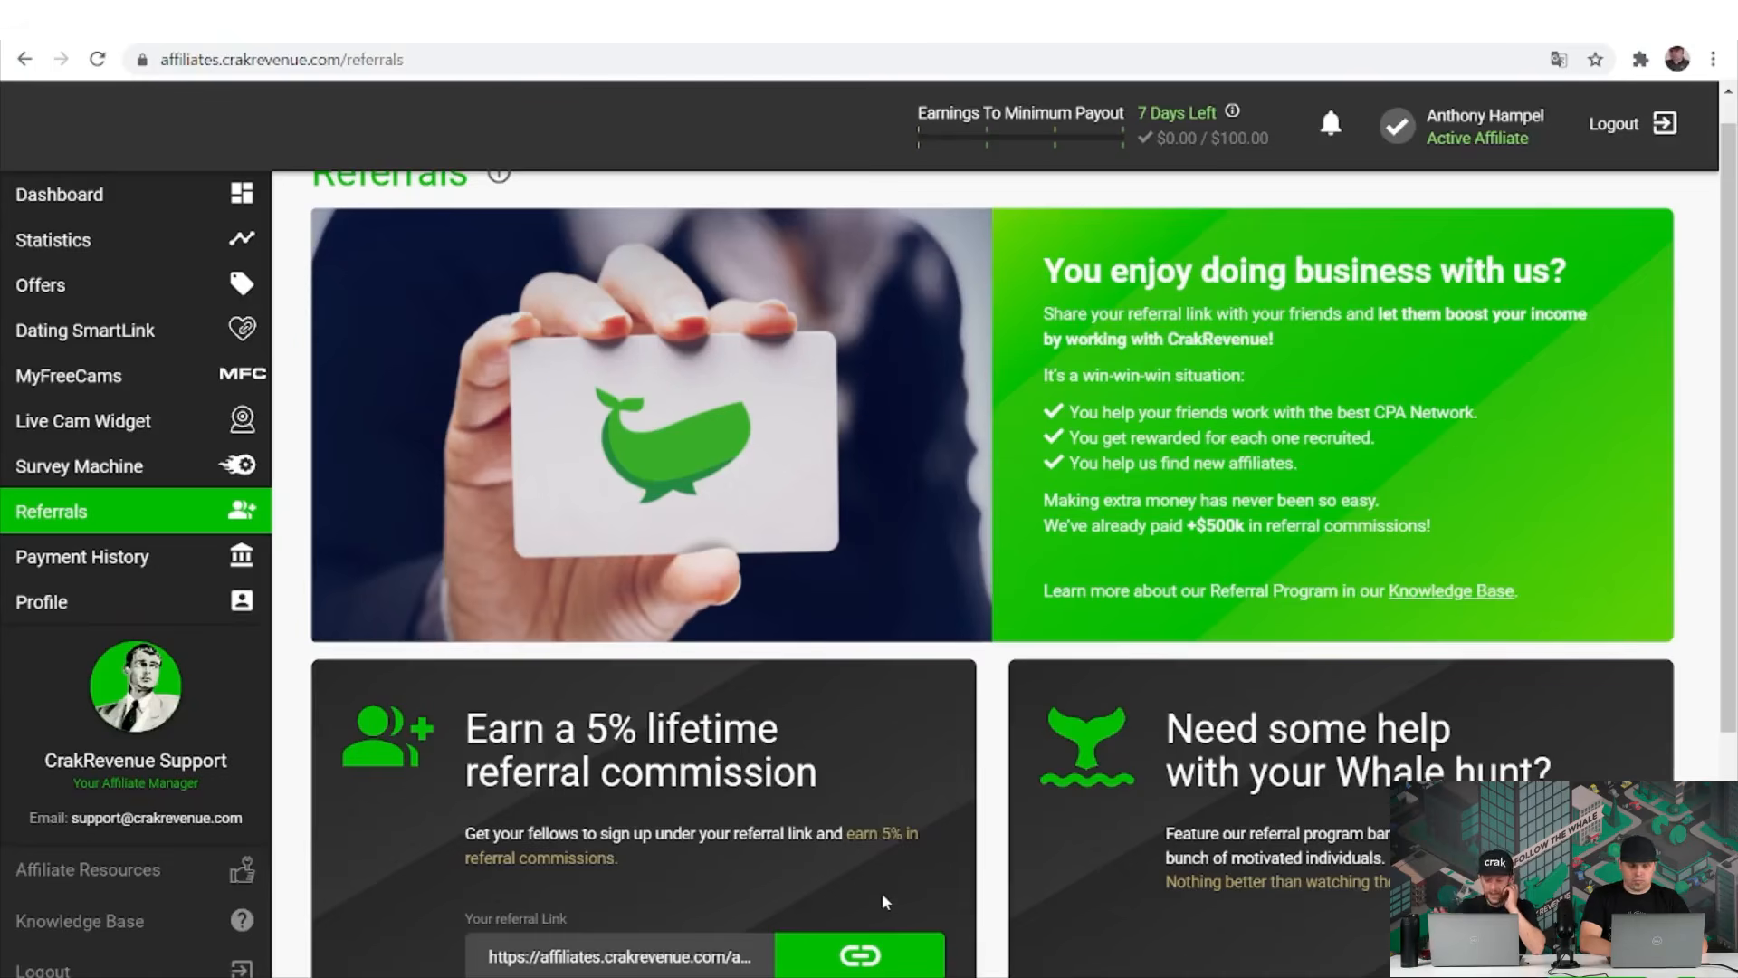
scroll(882, 893, down, 1)
scroll(884, 900, down, 2)
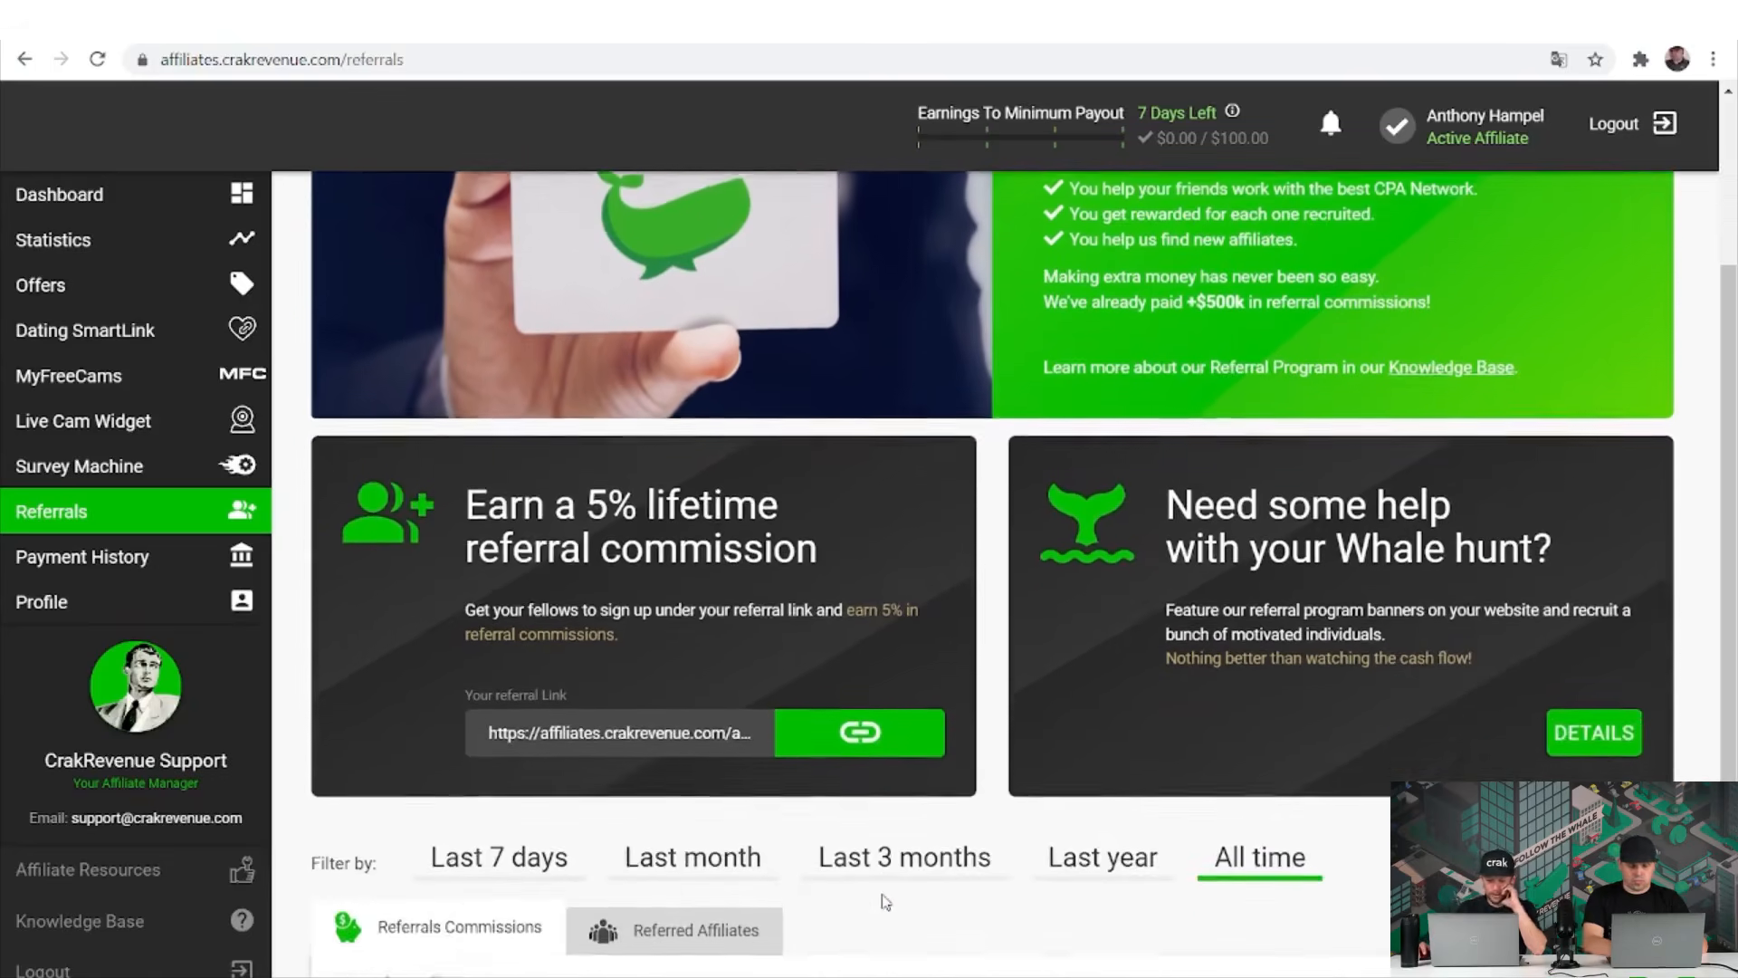
scroll(886, 902, down, 2)
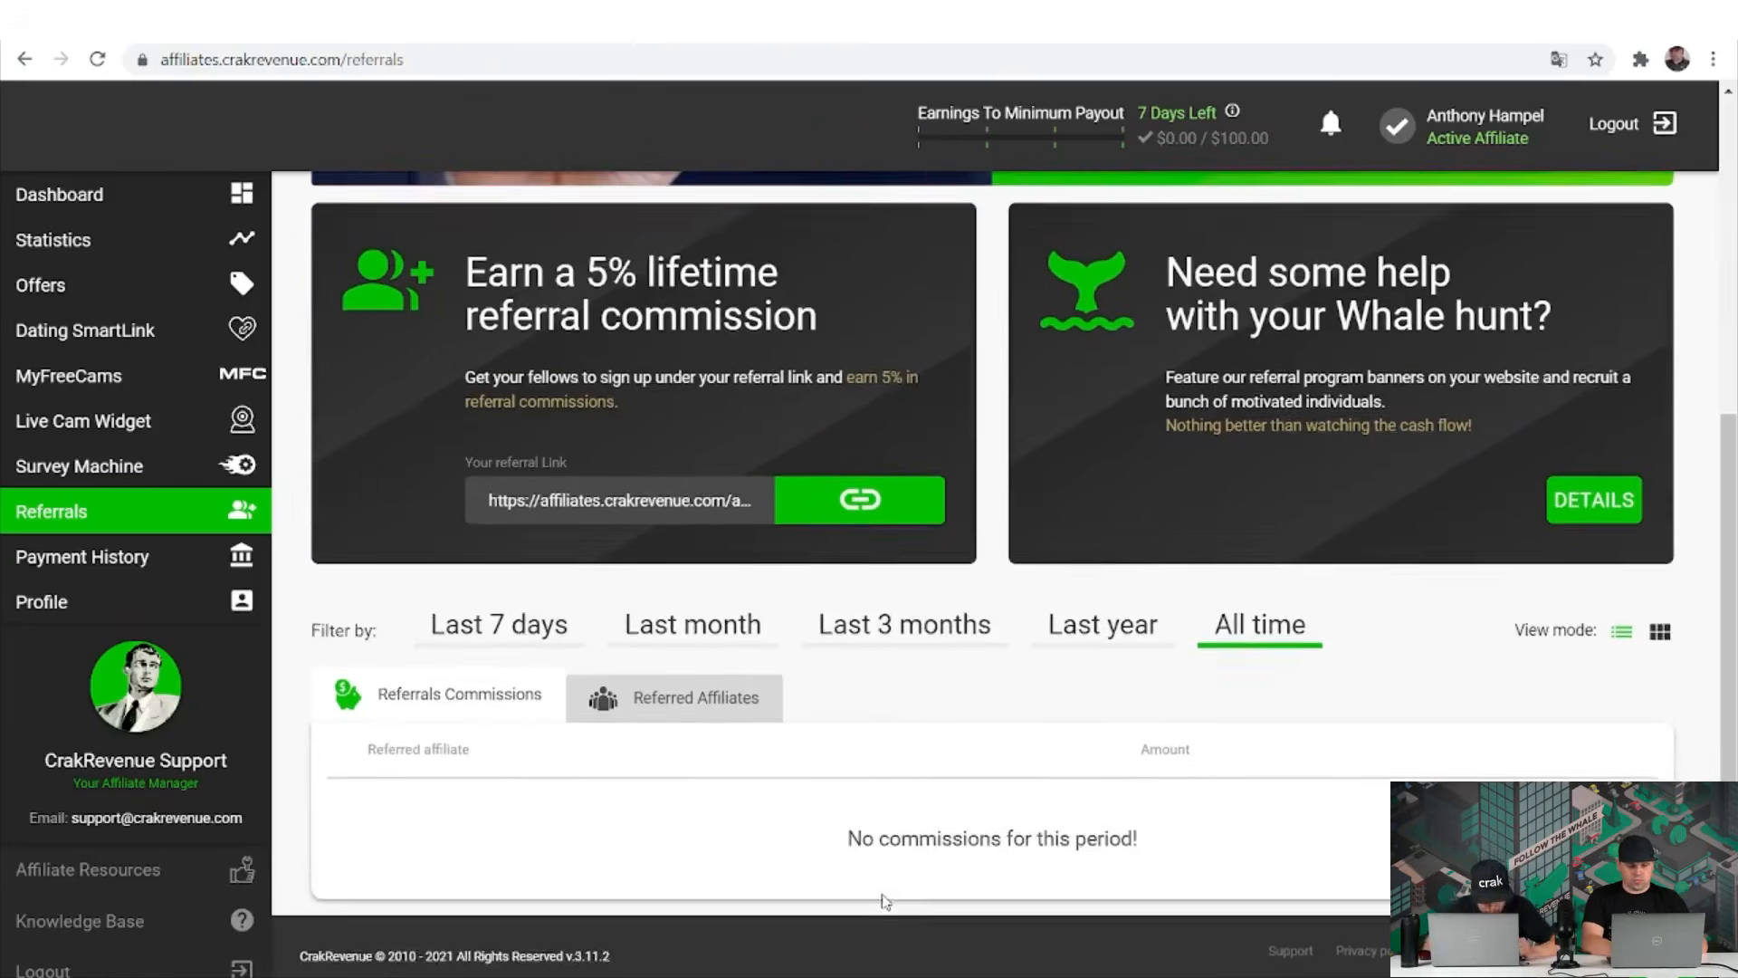
click(517, 626)
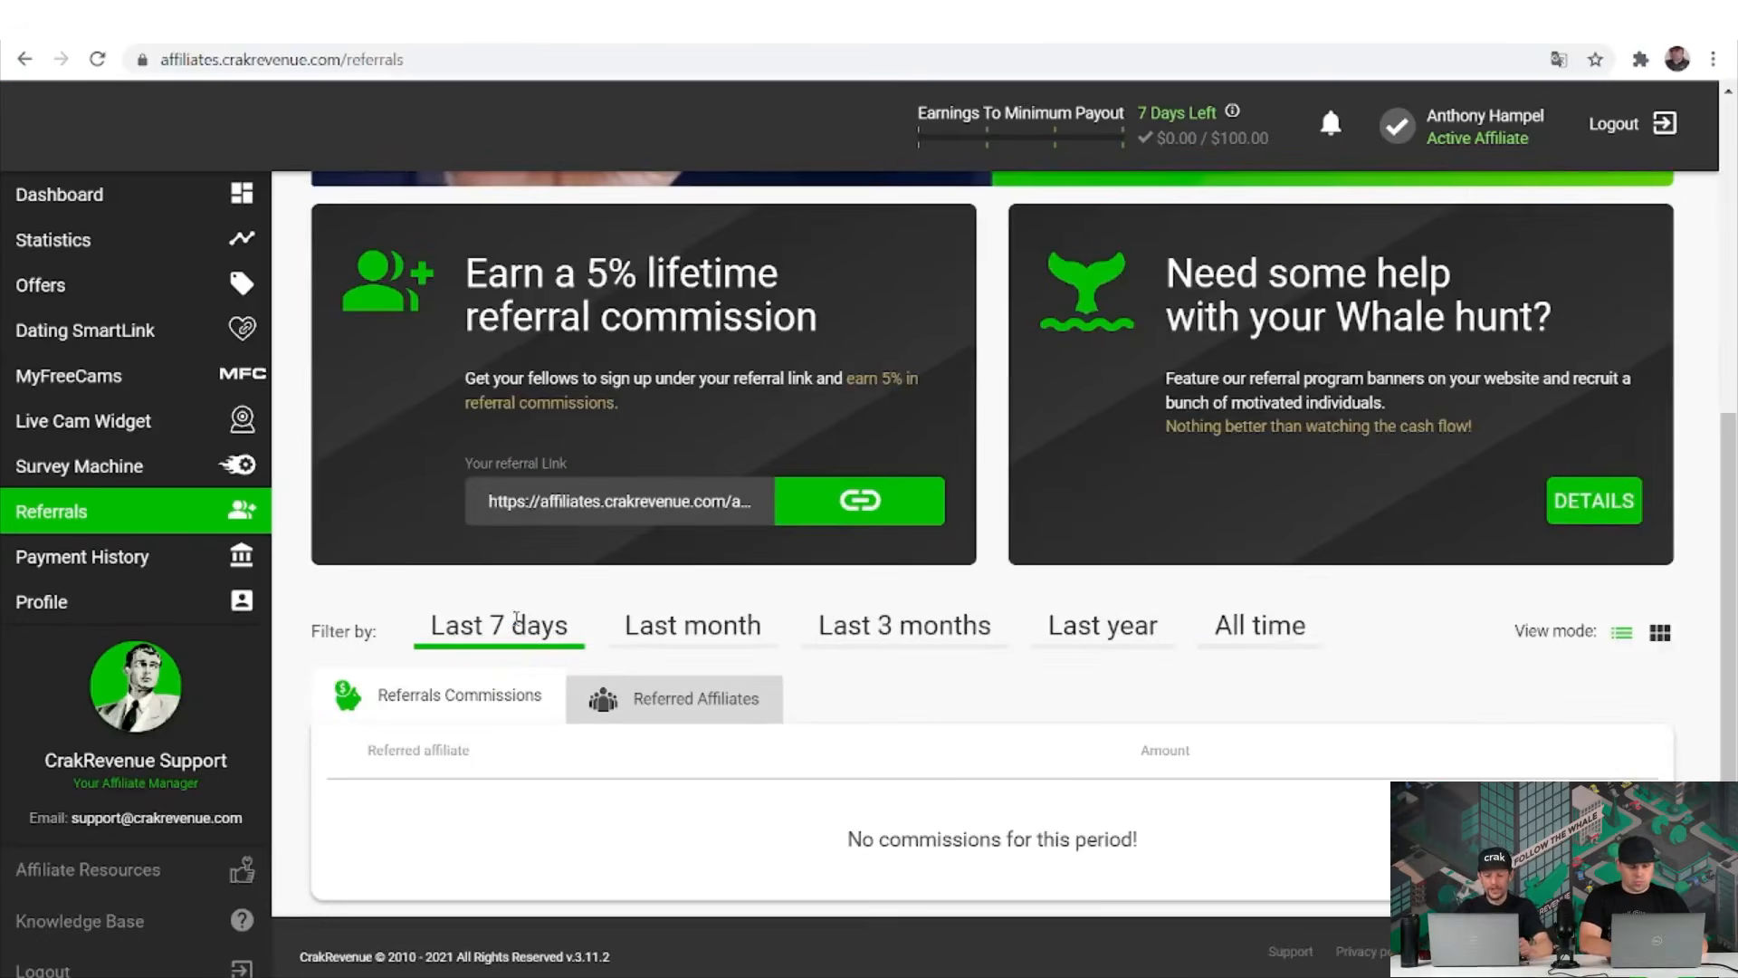
click(708, 634)
click(922, 630)
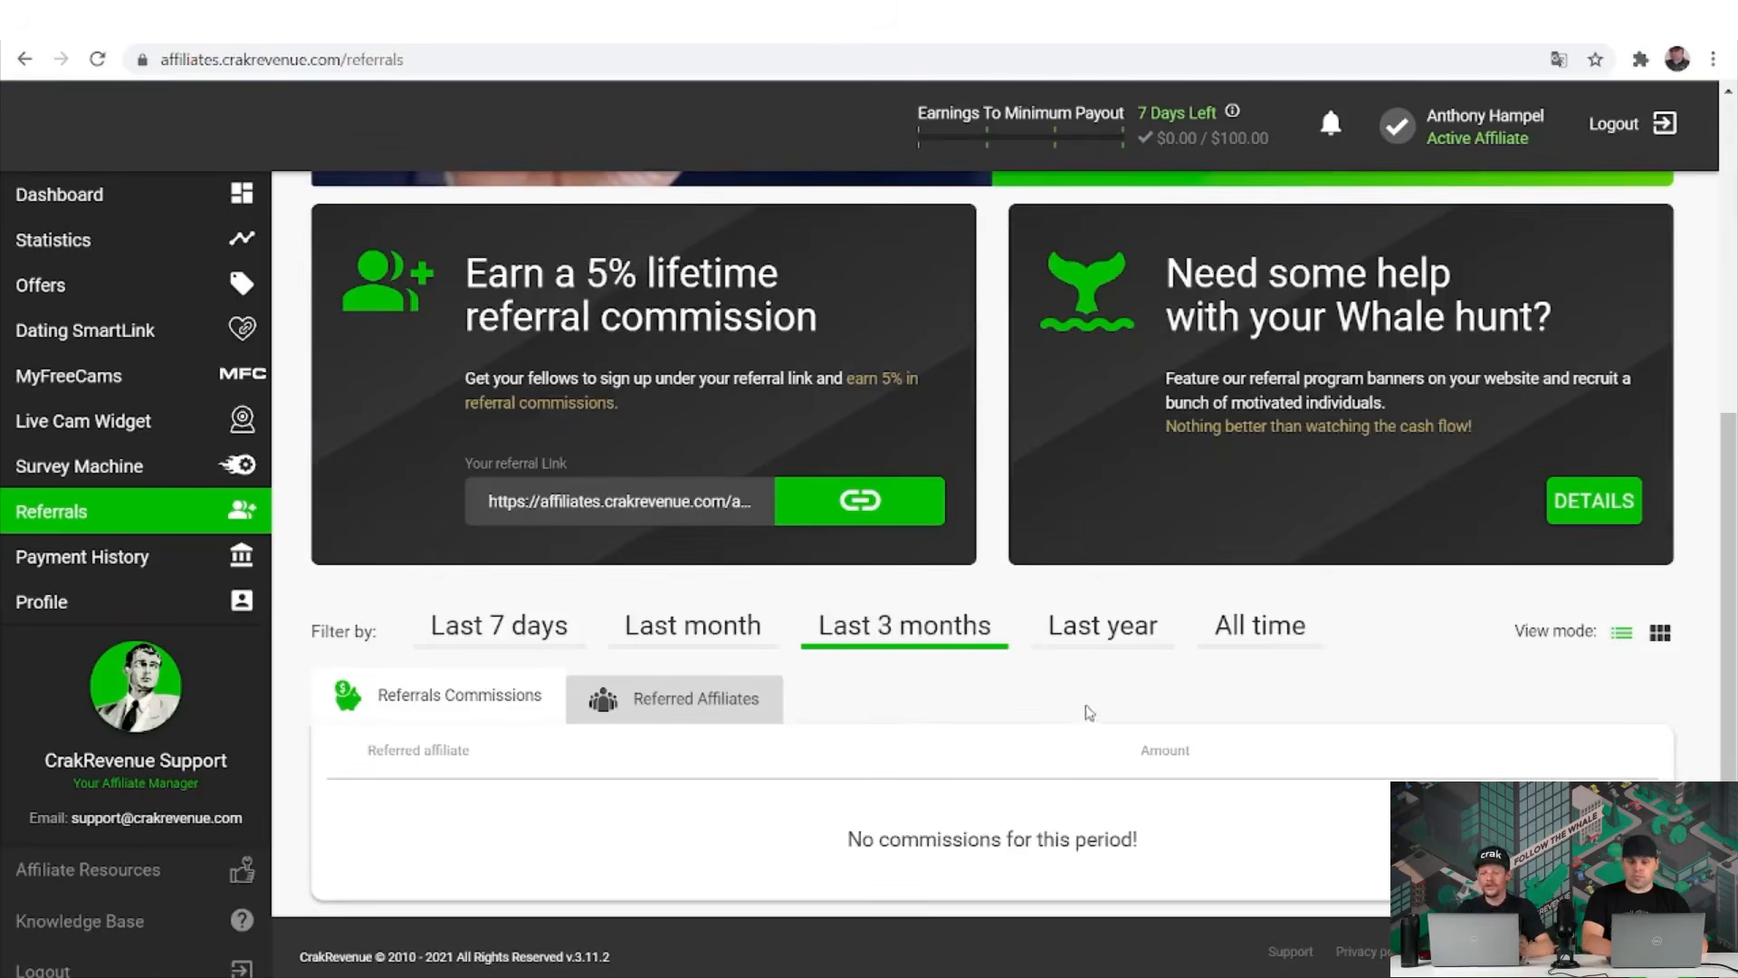
click(1087, 635)
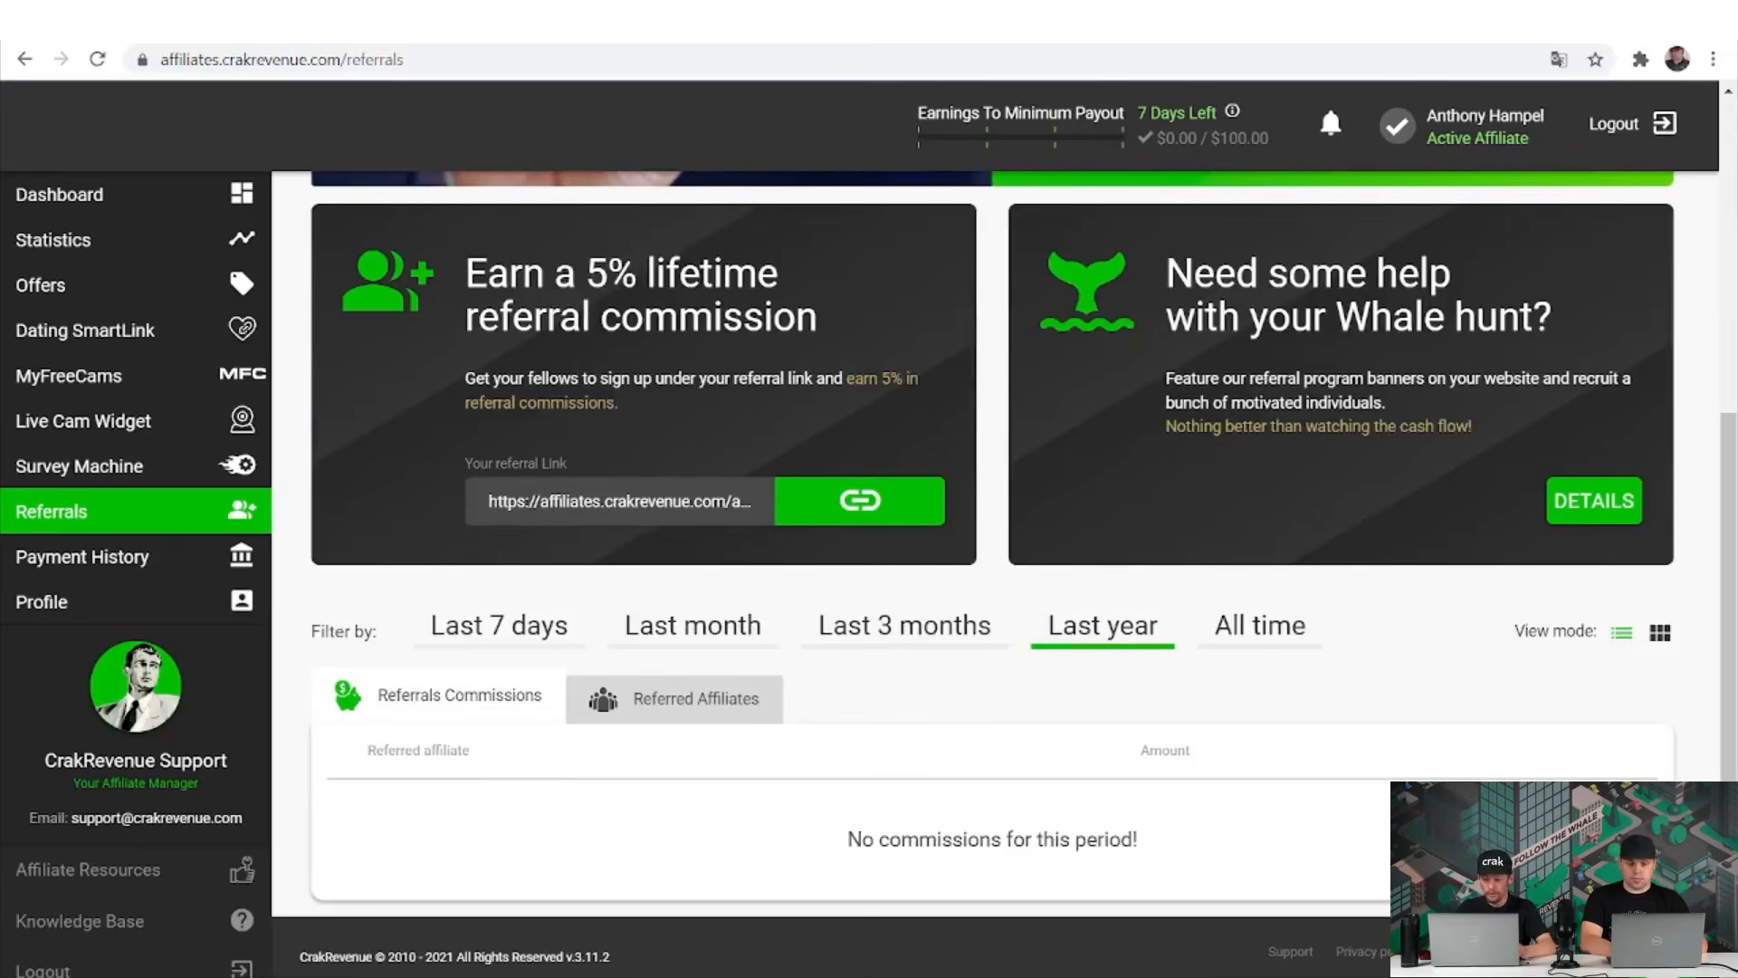
click(1218, 647)
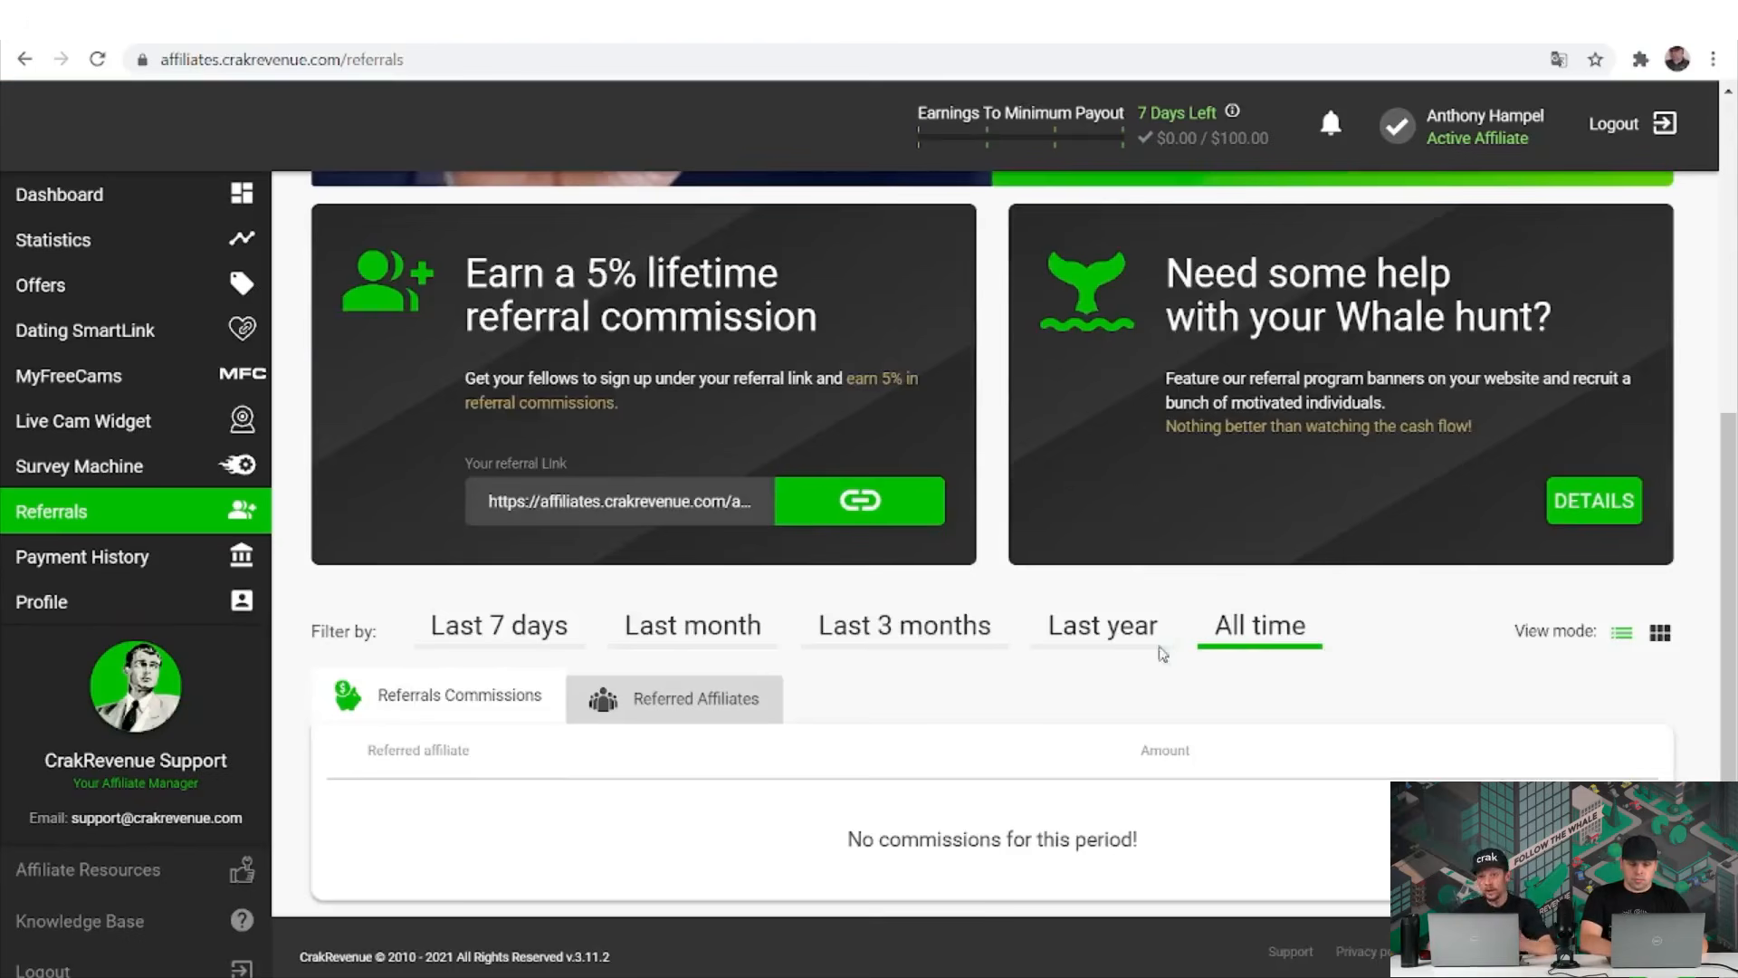
click(695, 707)
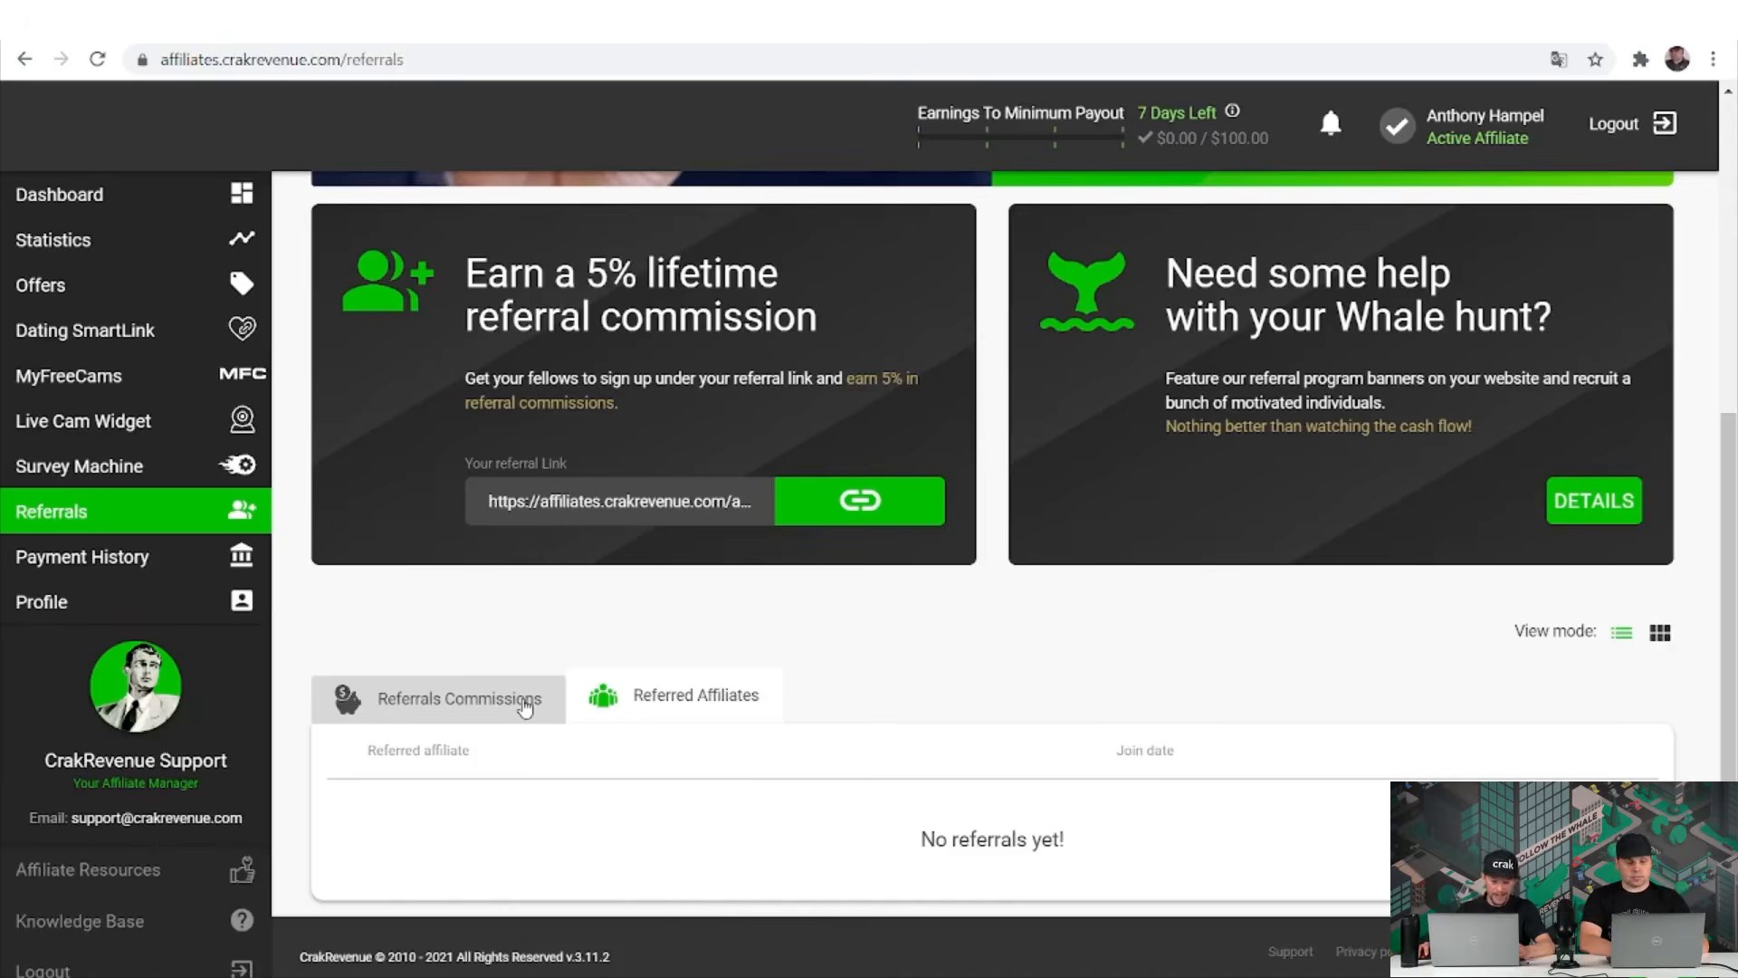
scroll(529, 705, up, 1)
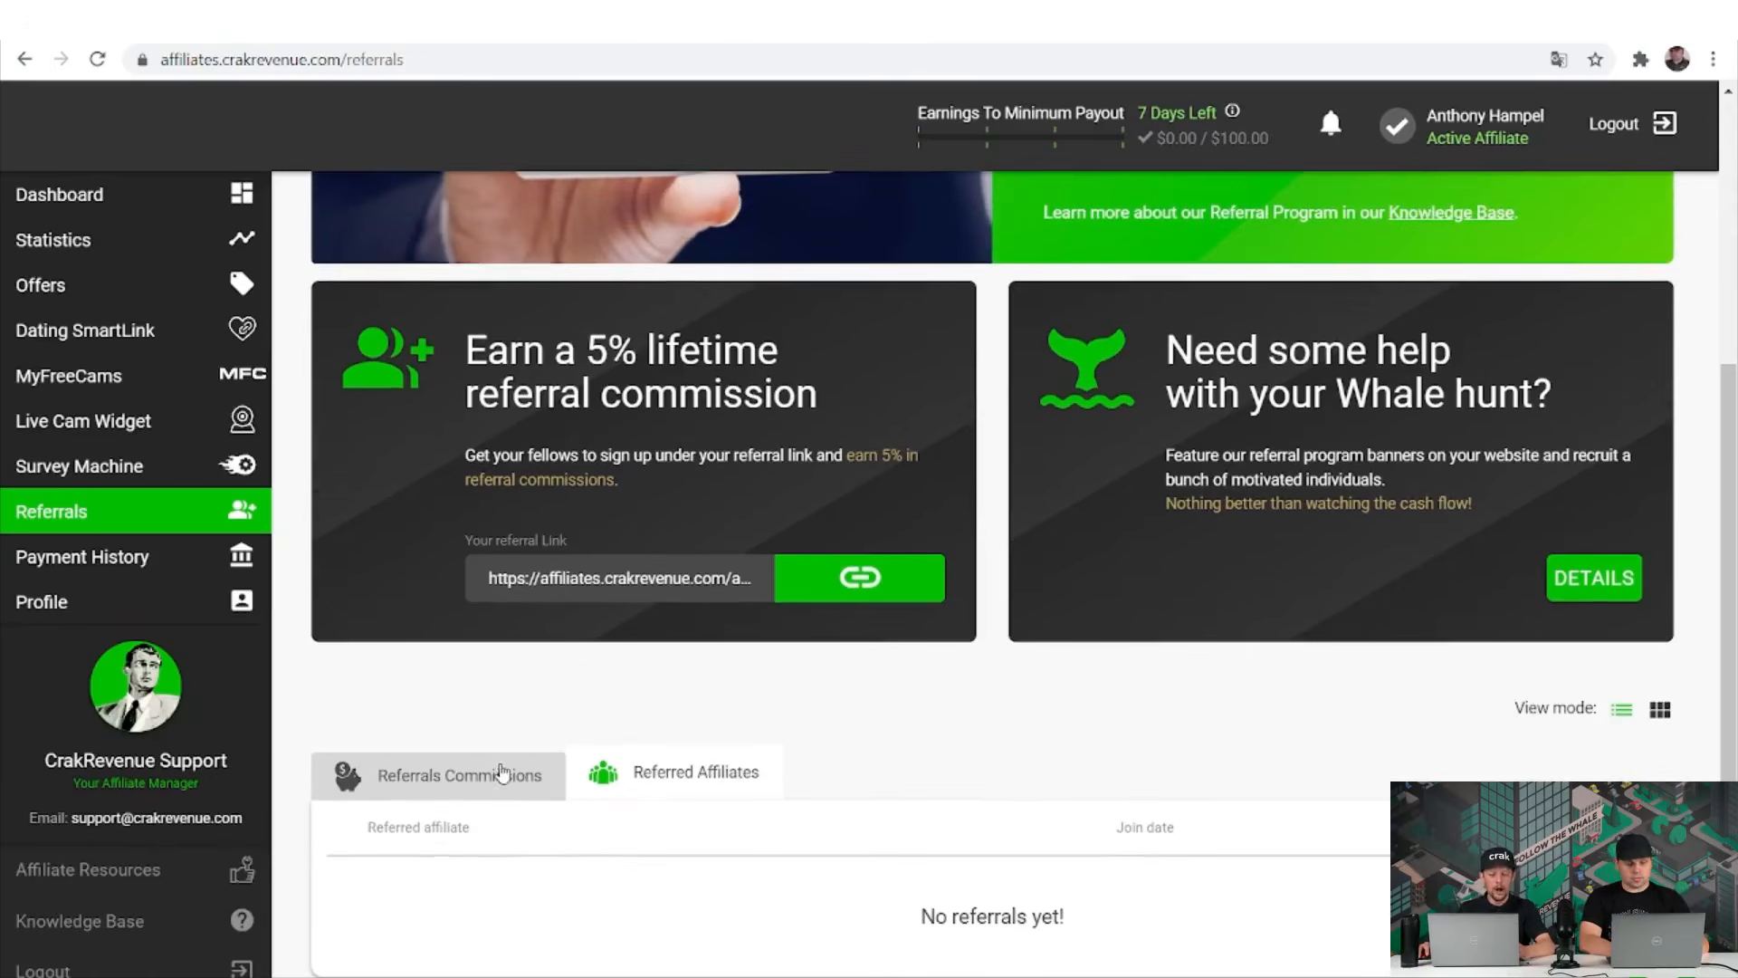
click(502, 771)
click(494, 708)
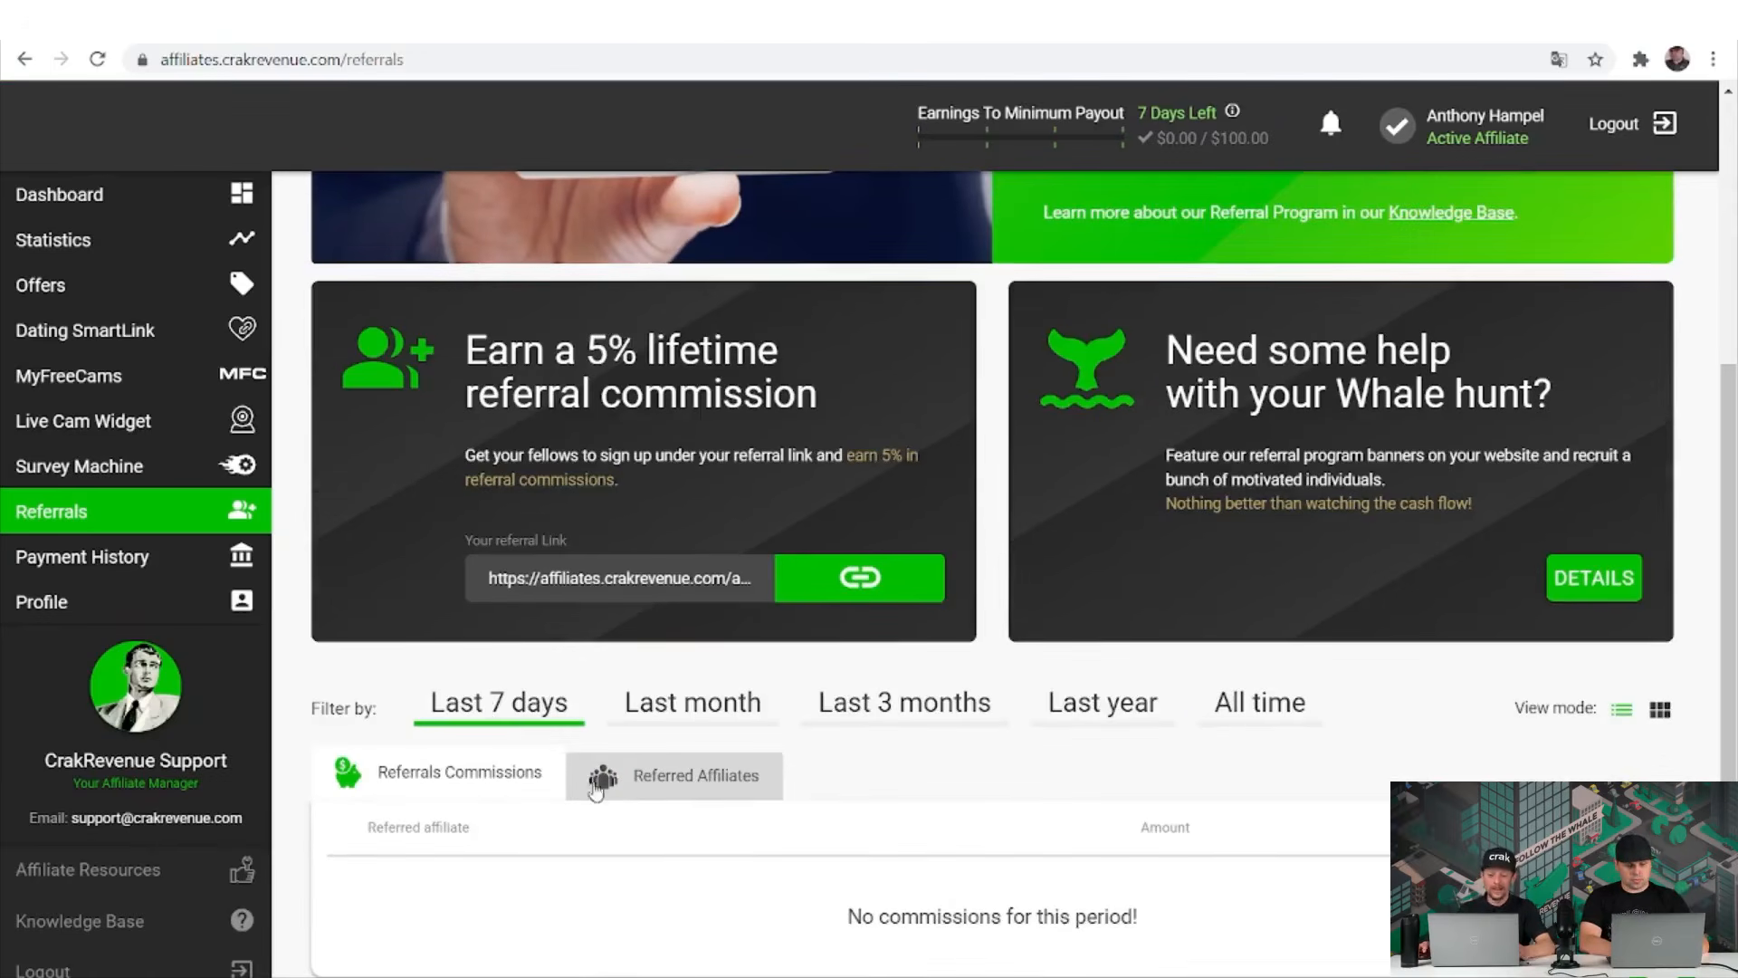
click(665, 787)
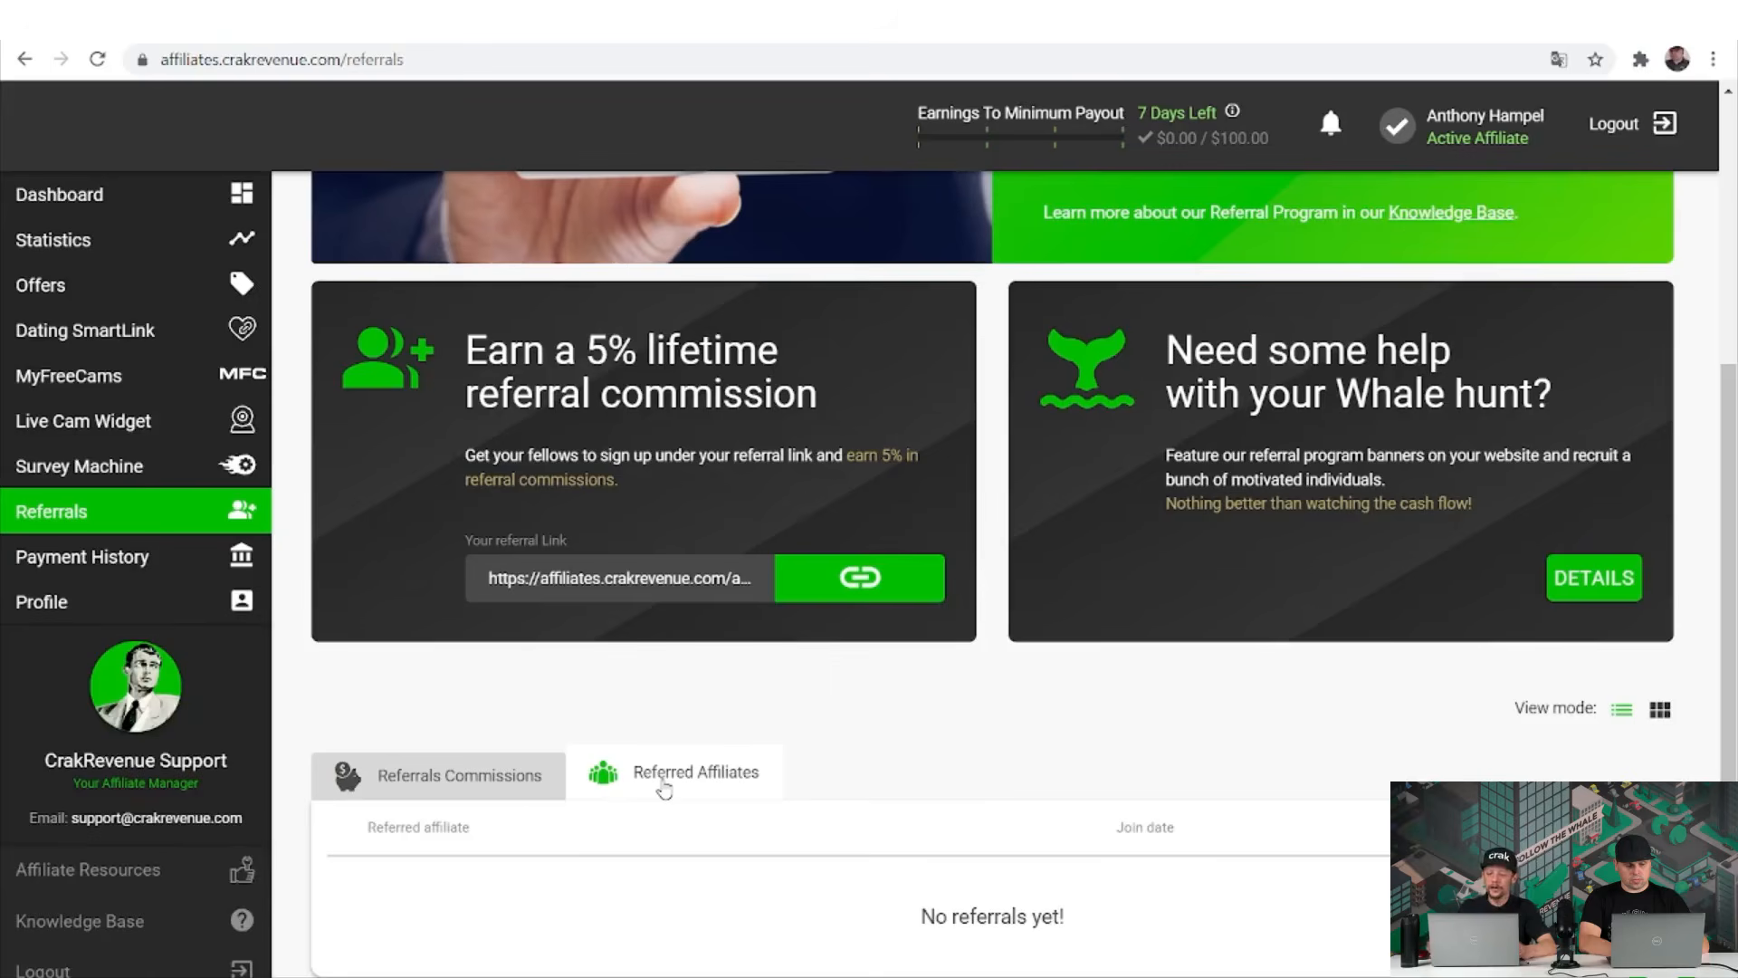
click(494, 799)
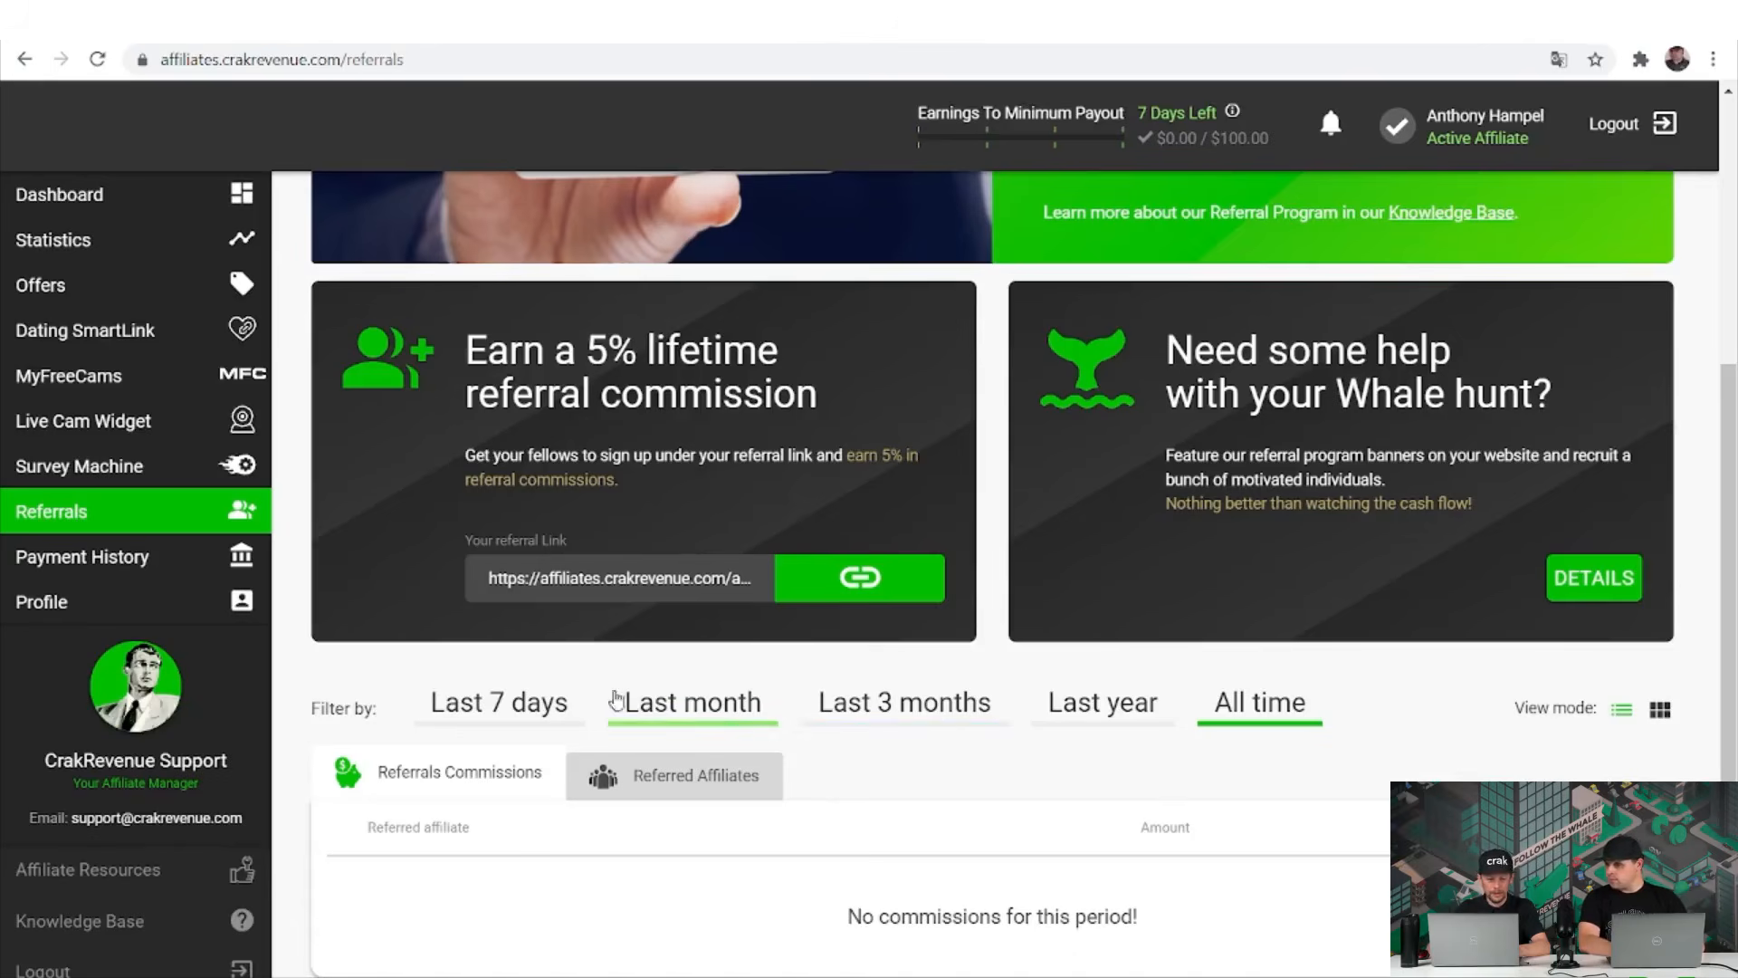
Open the Payment History page from the sidebar, passing back through the Dashboard.
click(187, 577)
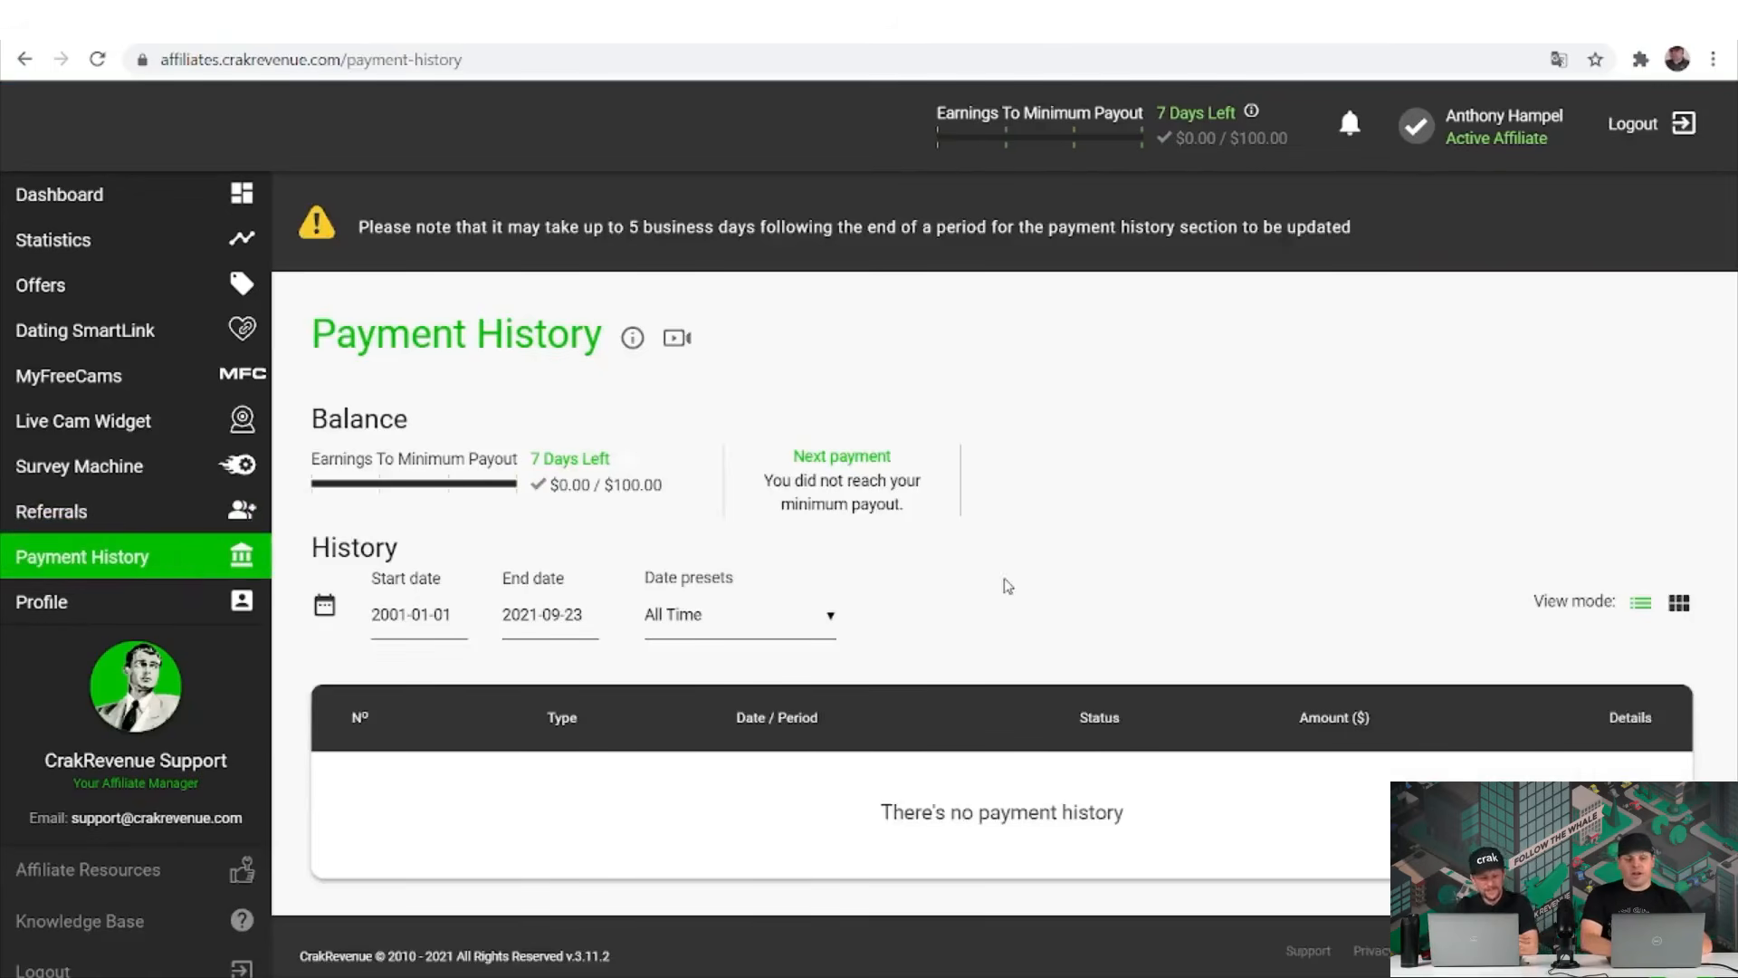
click(144, 201)
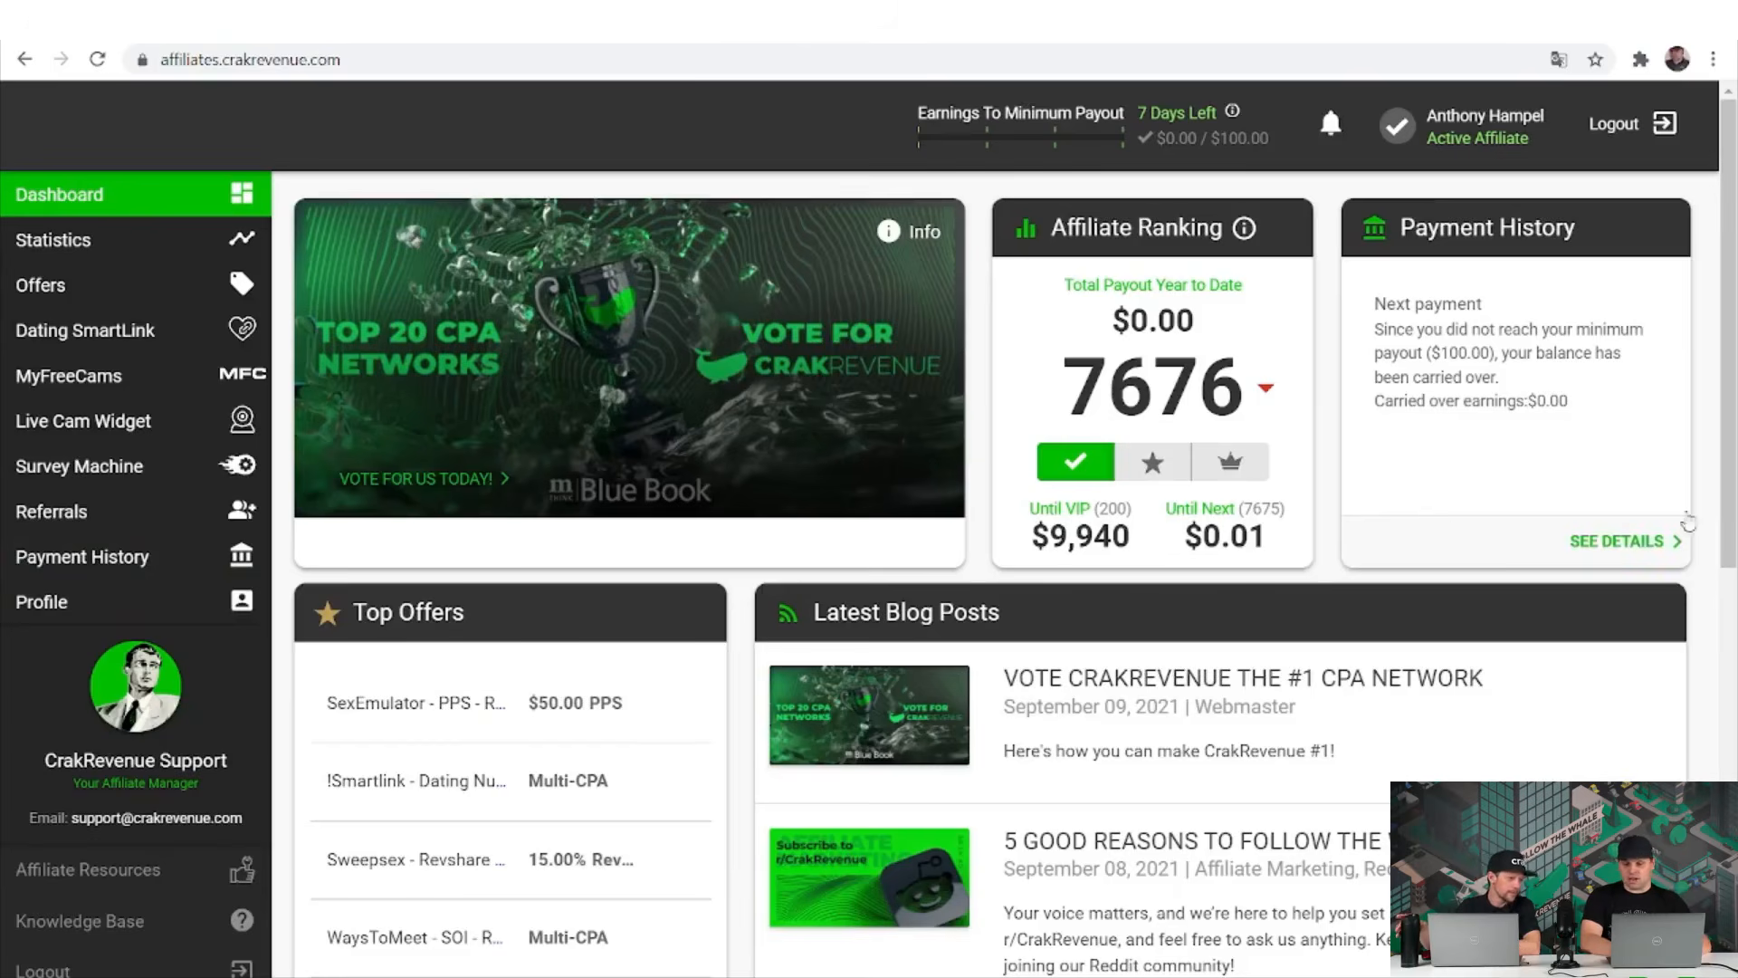
click(125, 554)
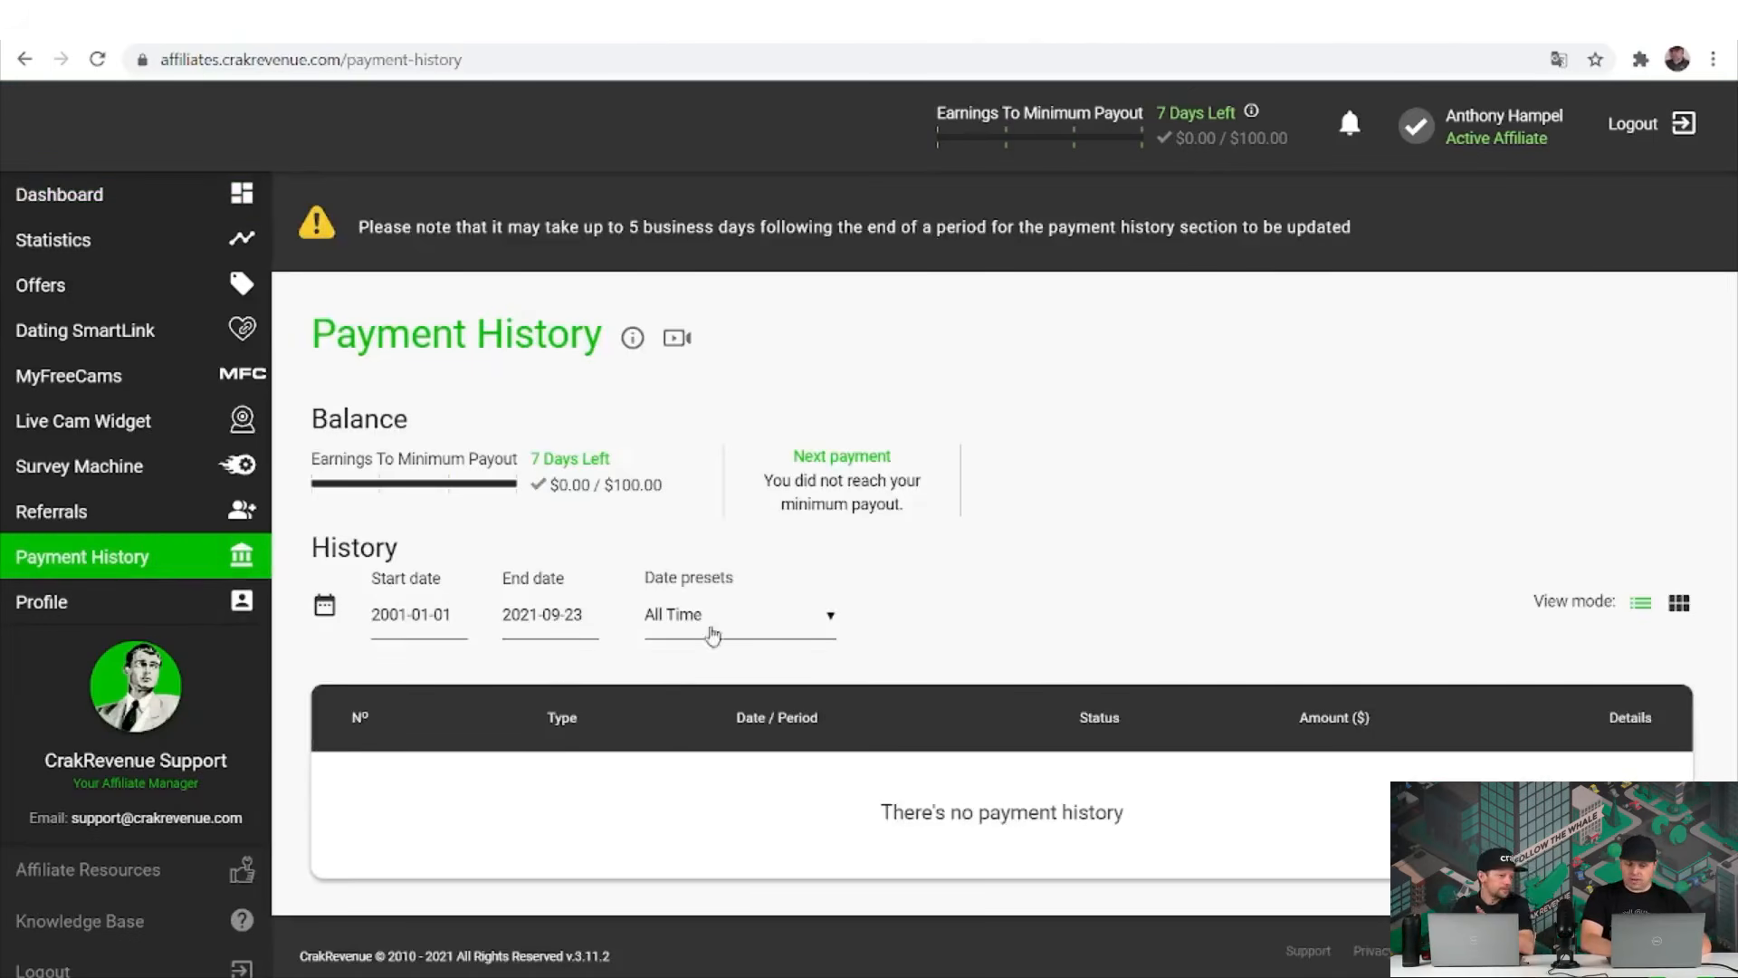
Check the Start date calendar and highlight the $0.00 / $100.00 balance and next-payment message.
click(429, 615)
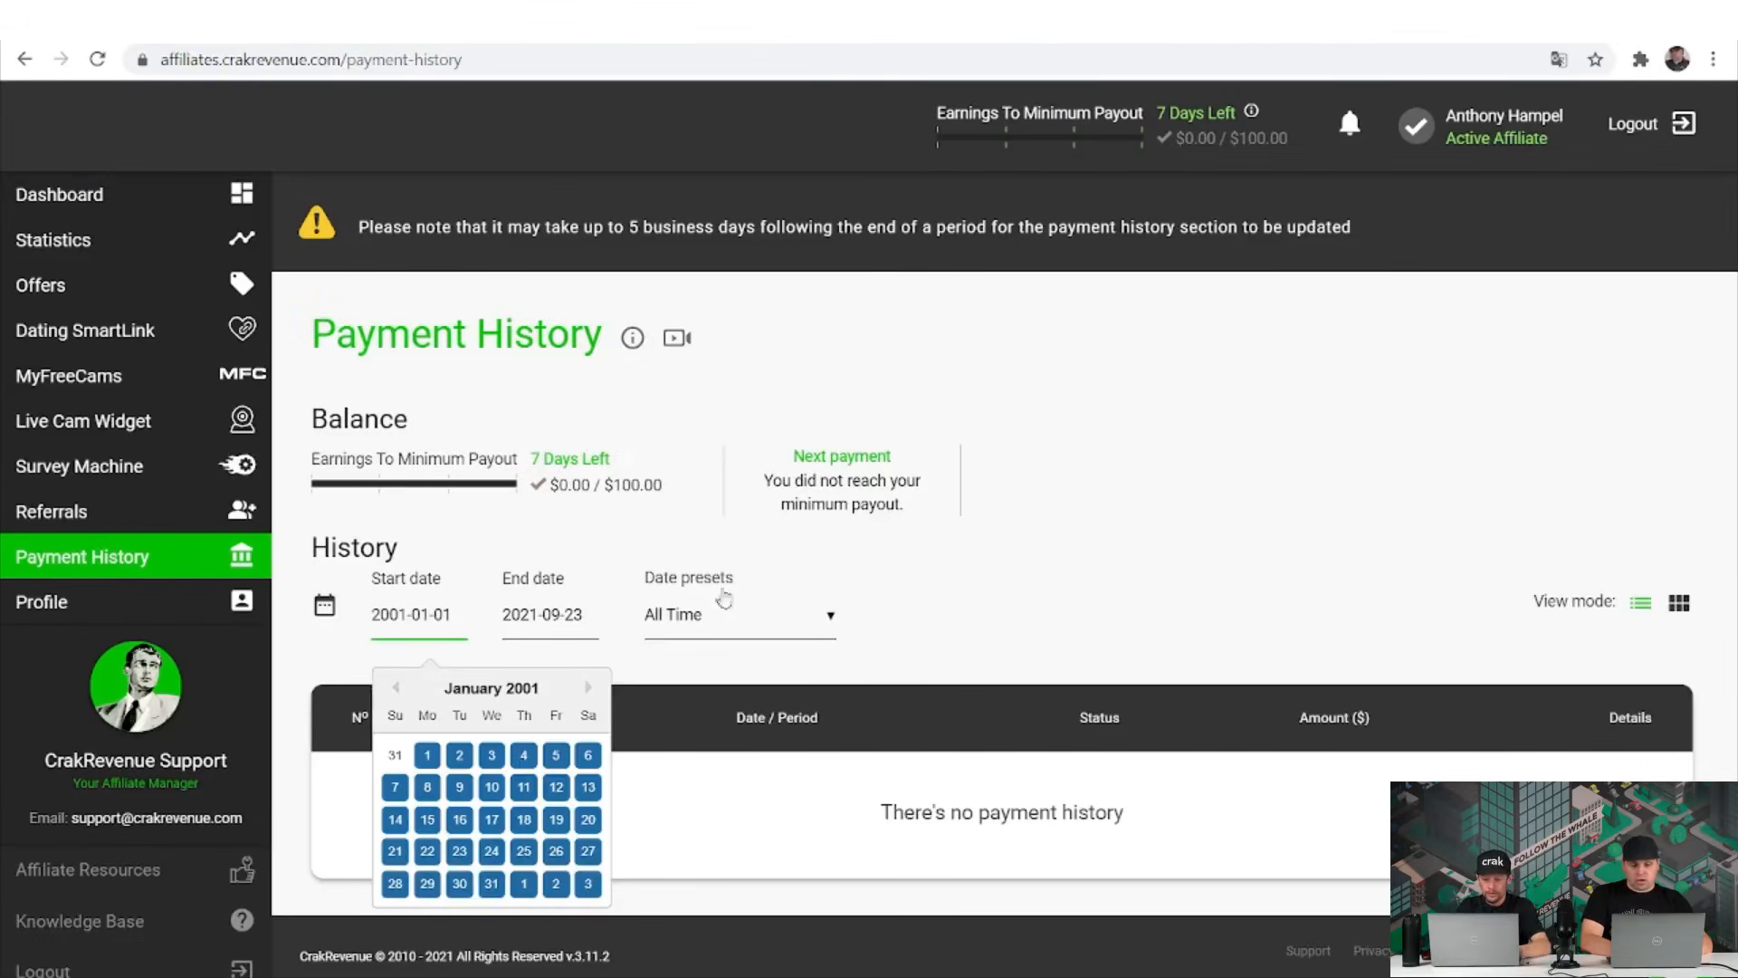
click(692, 503)
drag(692, 502, 425, 496)
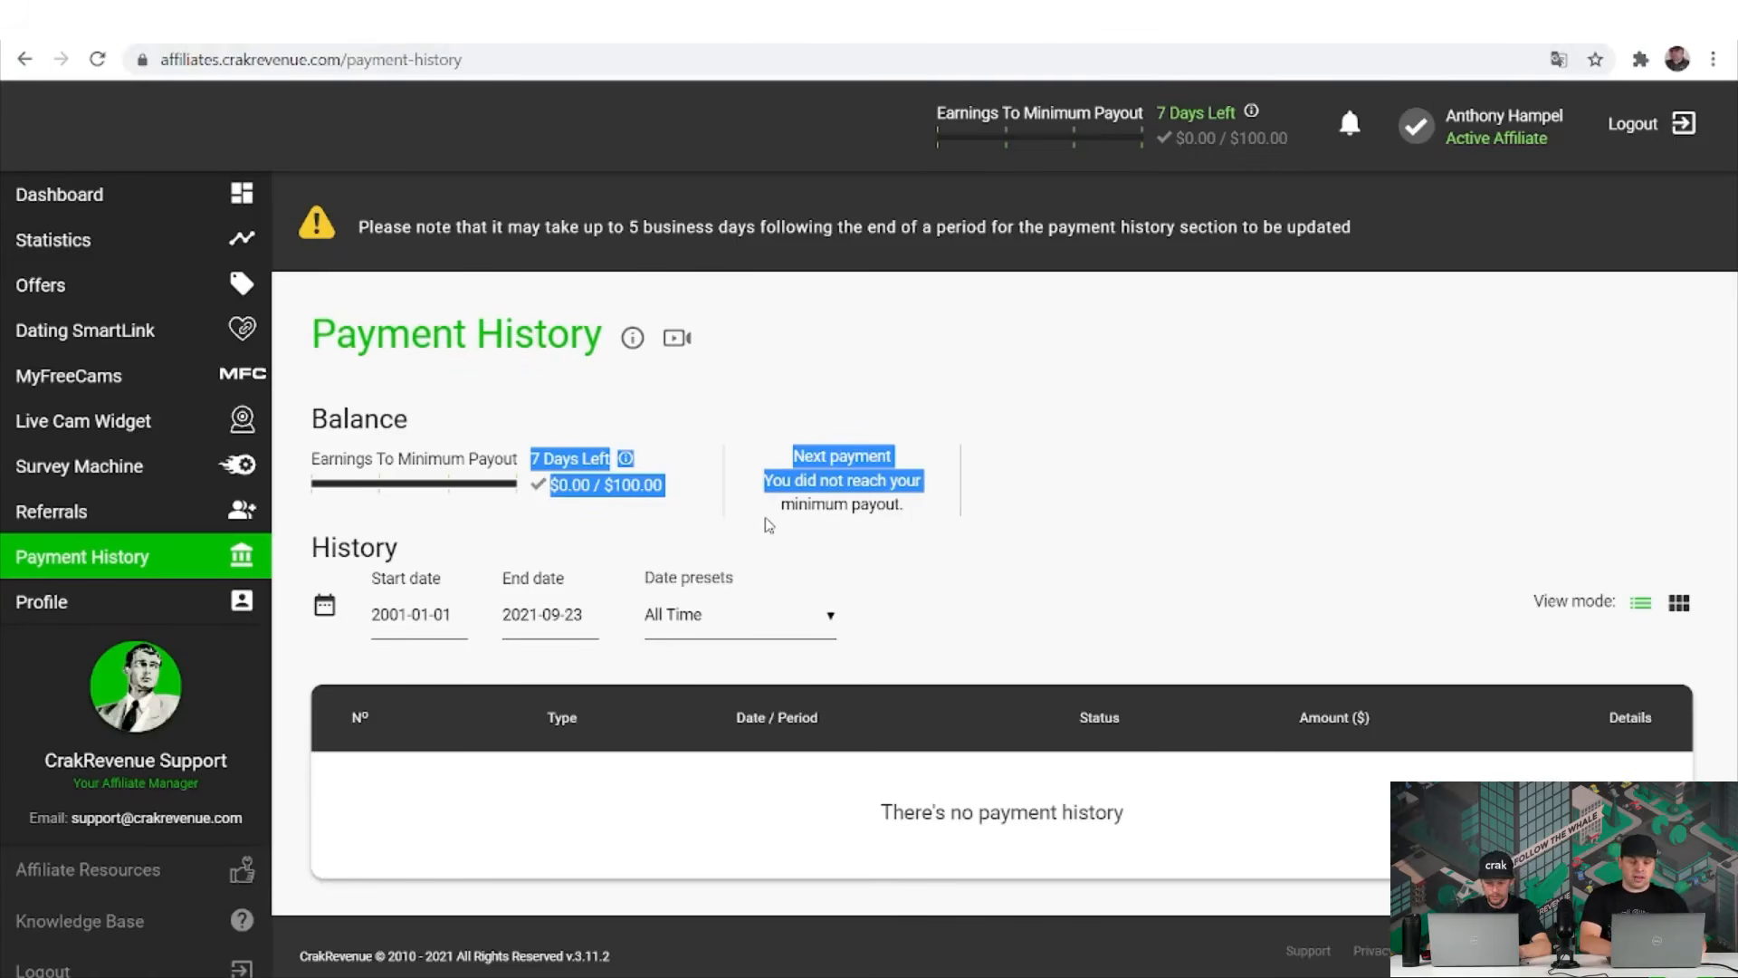
click(778, 457)
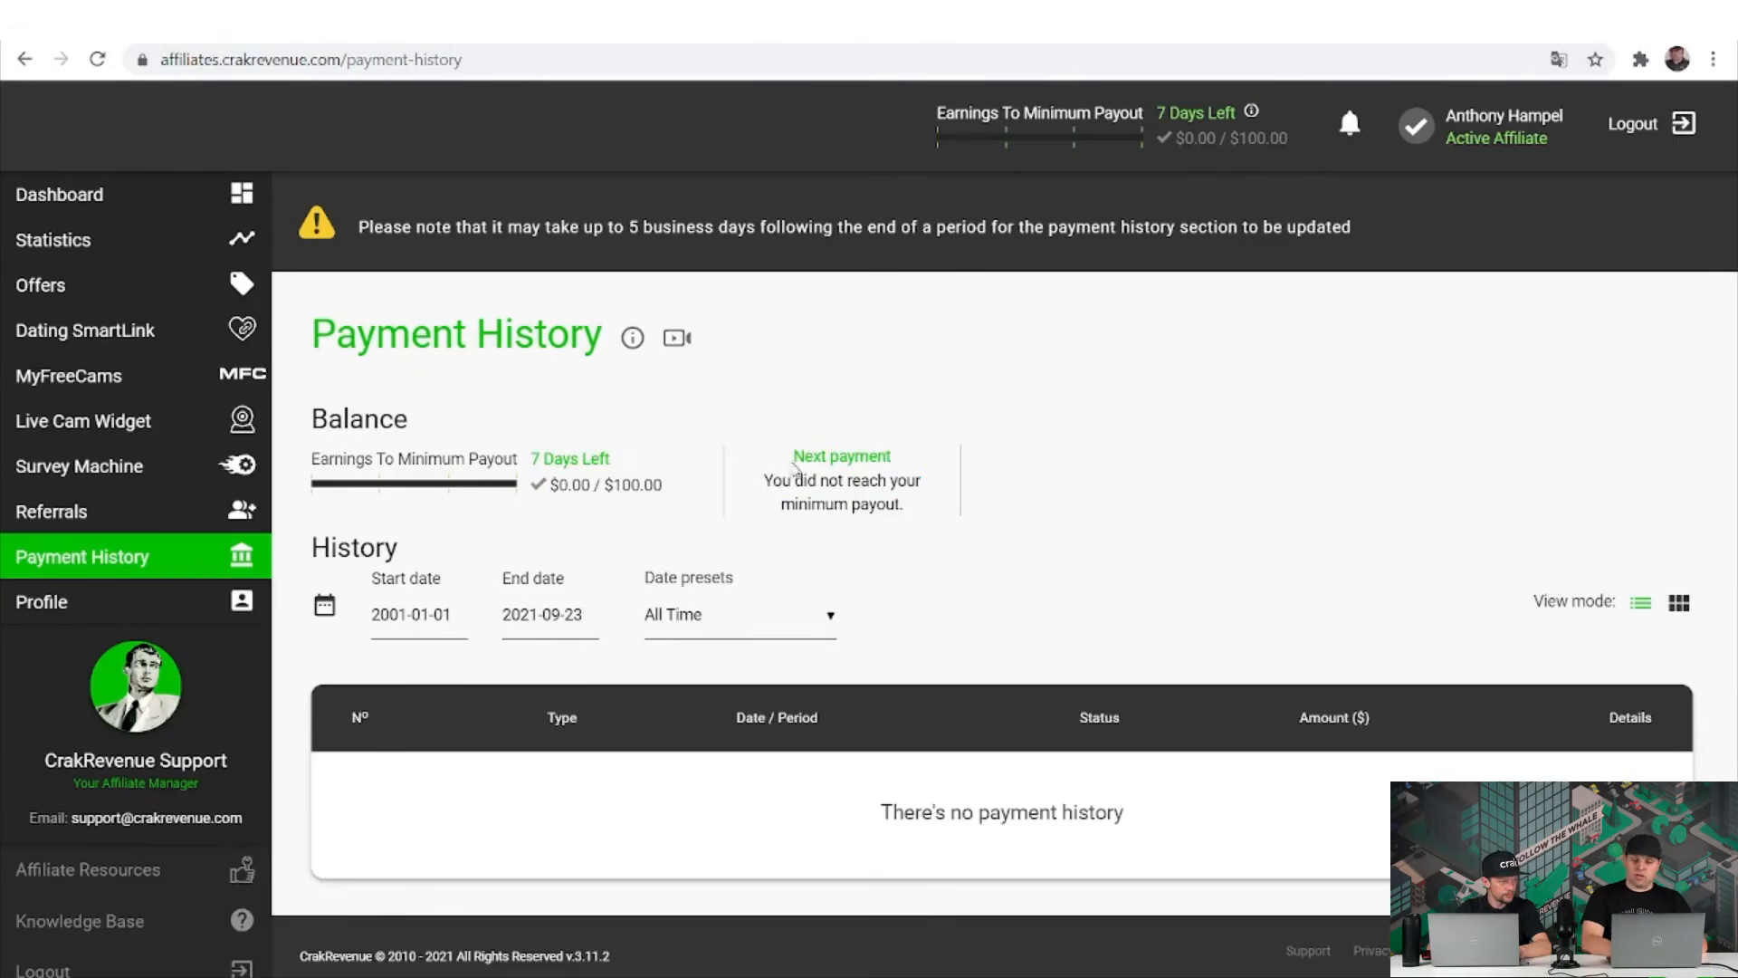
drag(794, 465, 885, 504)
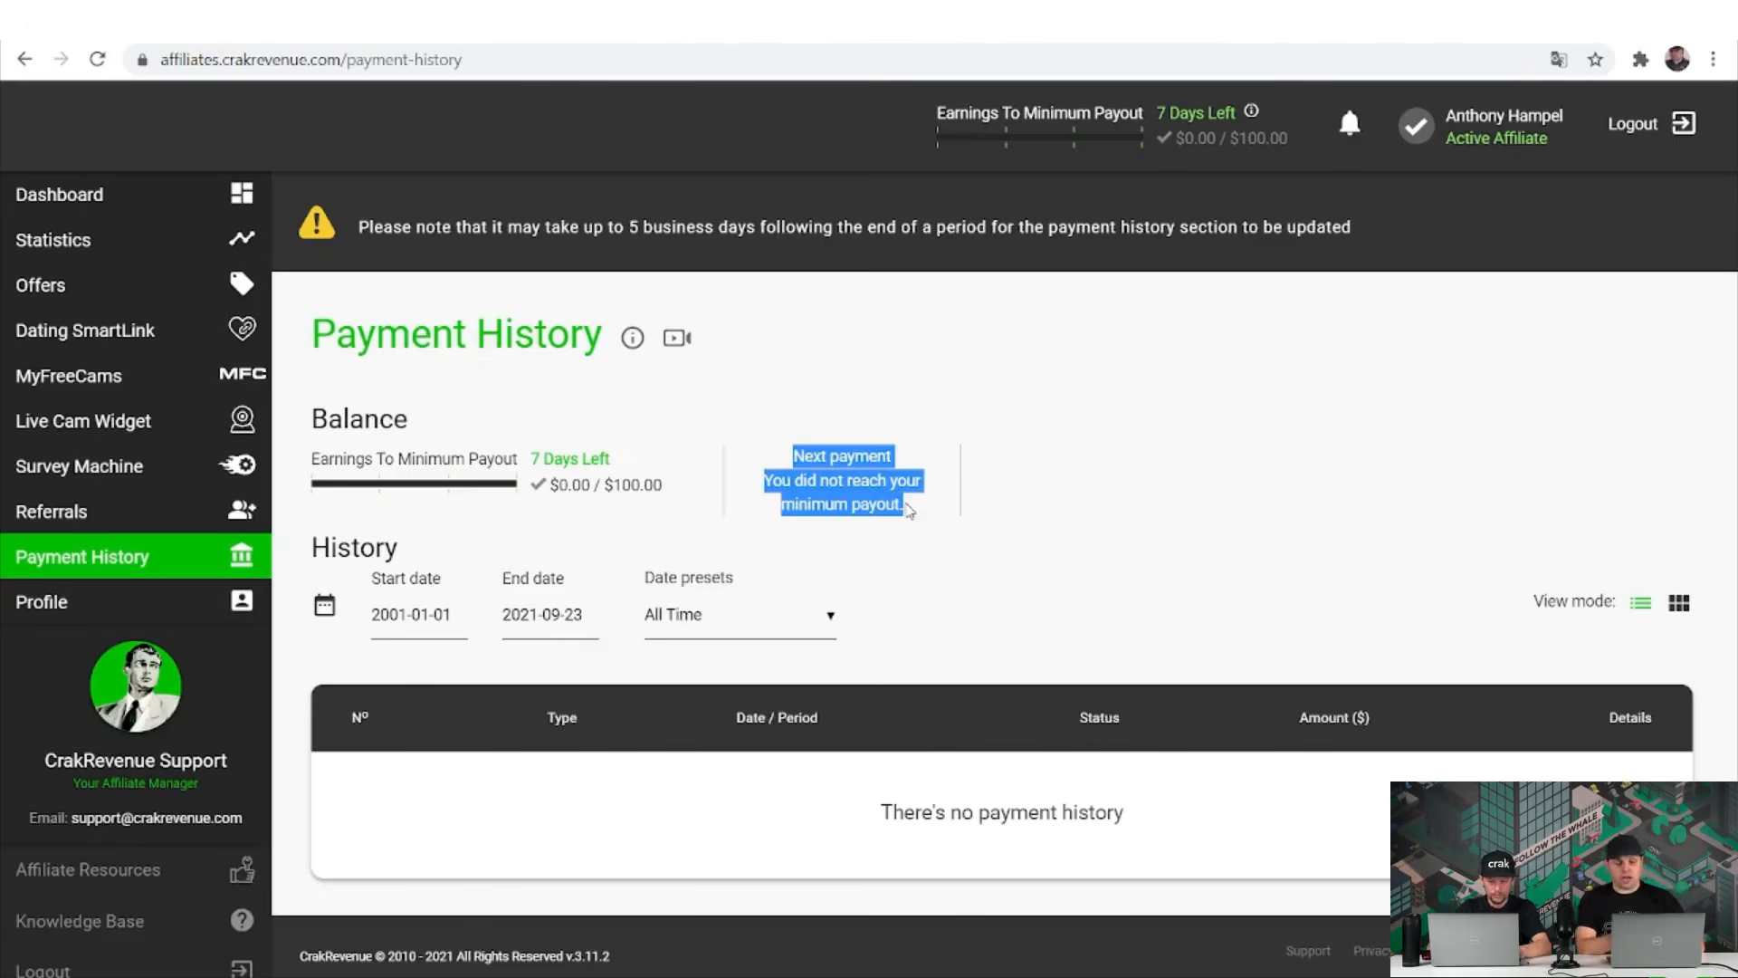
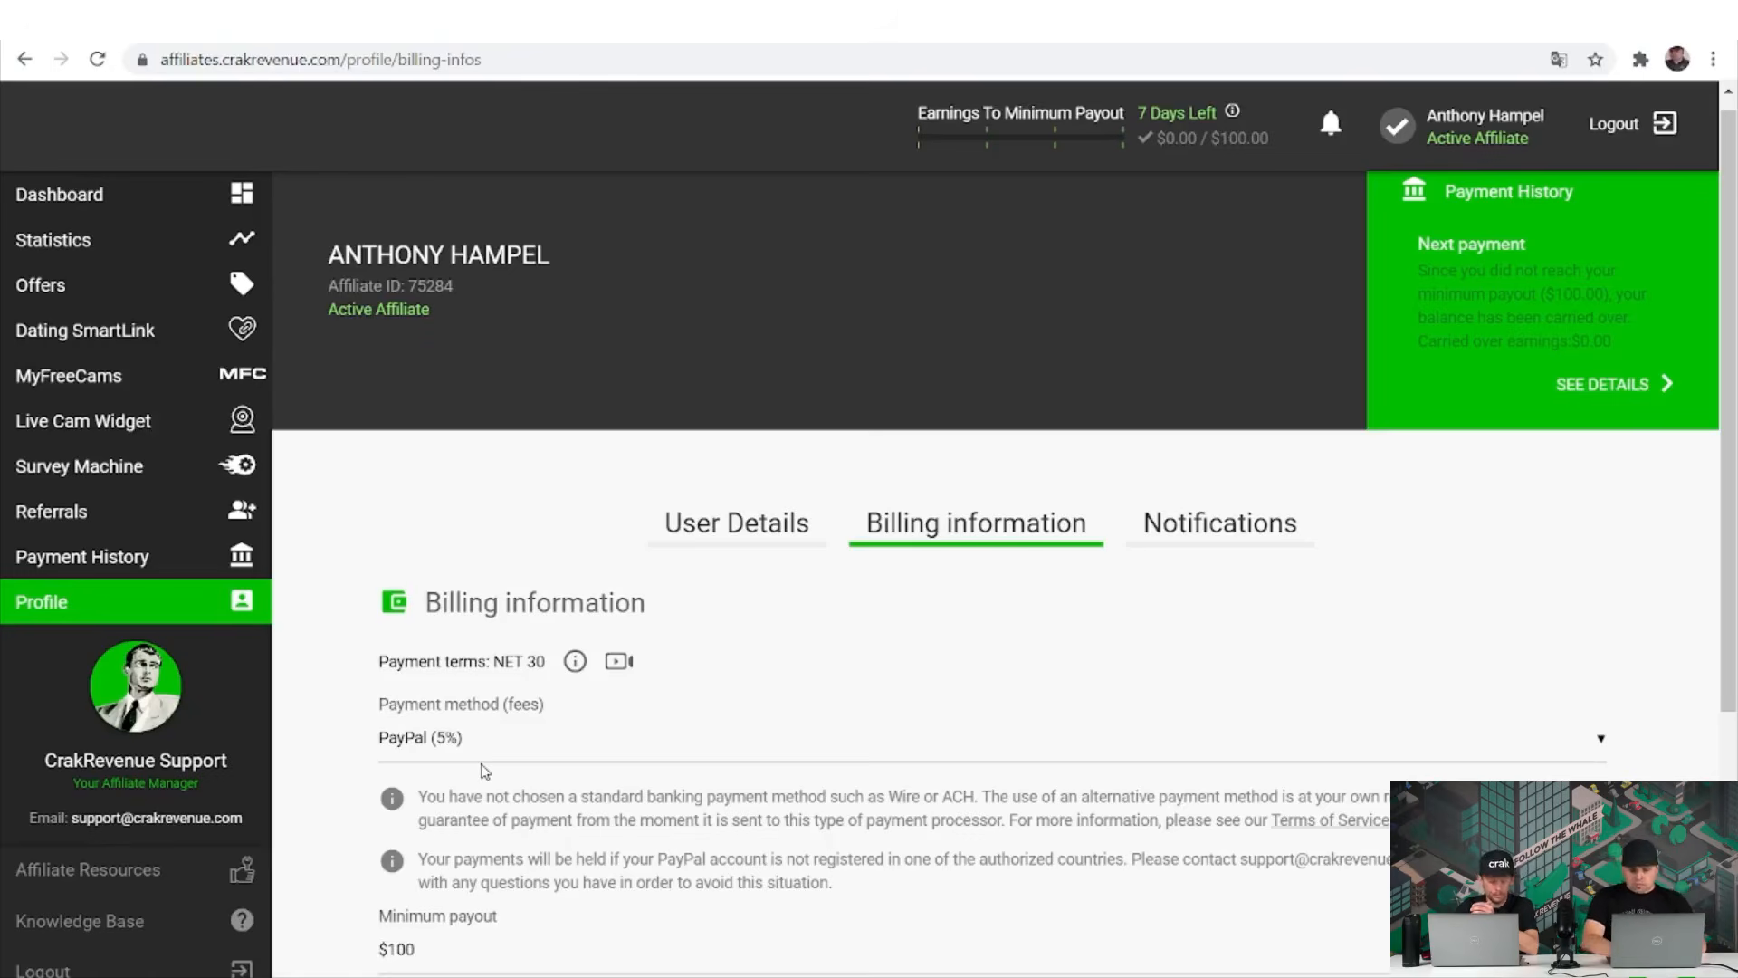
Highlight the NET 30 payment terms, then show the profile's offer approval and expiration notifications.
scroll(484, 769, down, 1)
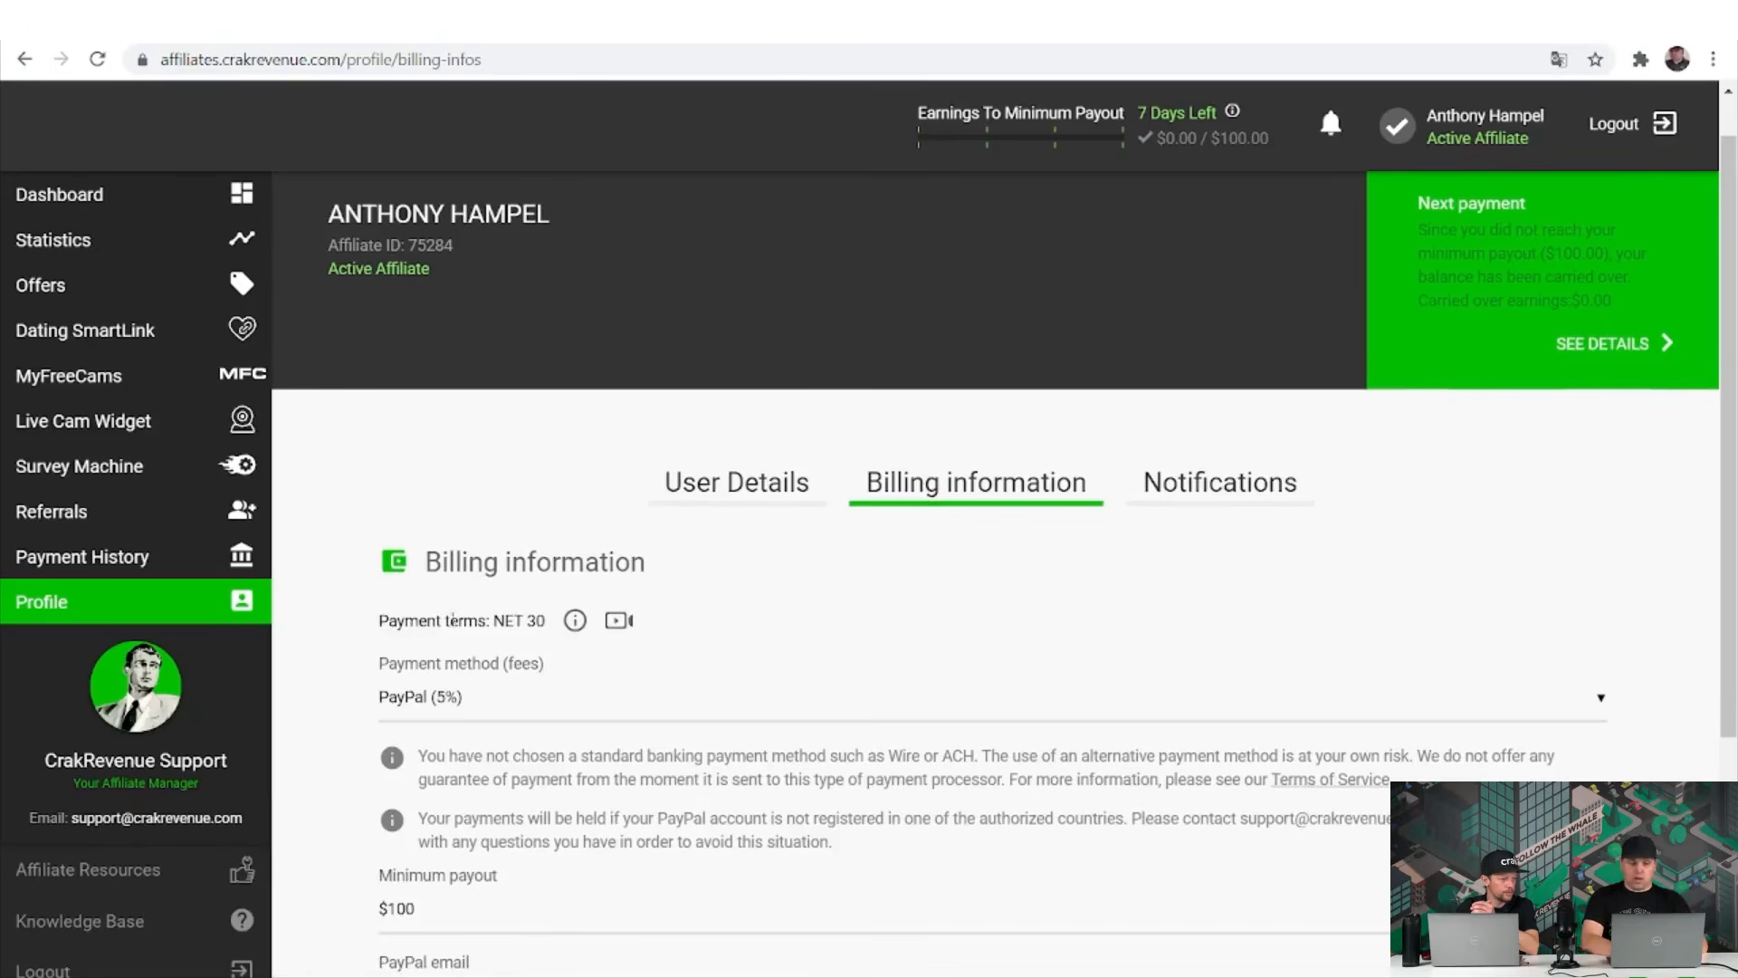
drag(445, 621, 551, 627)
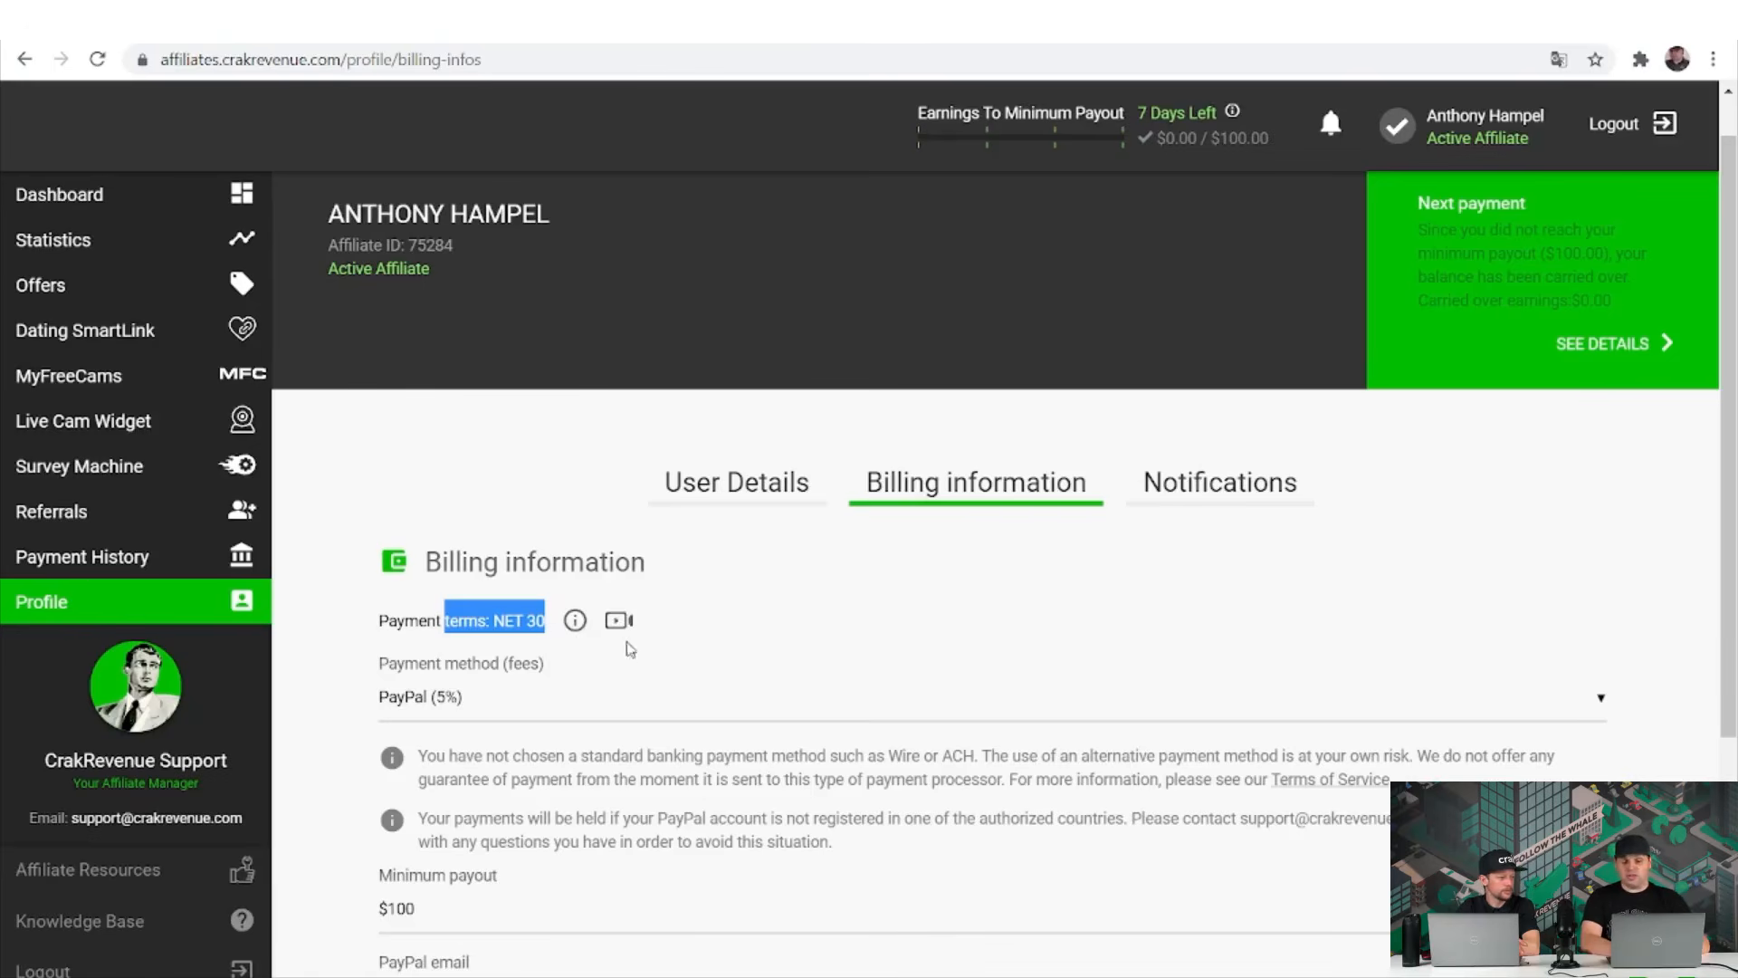
scroll(652, 686, down, 1)
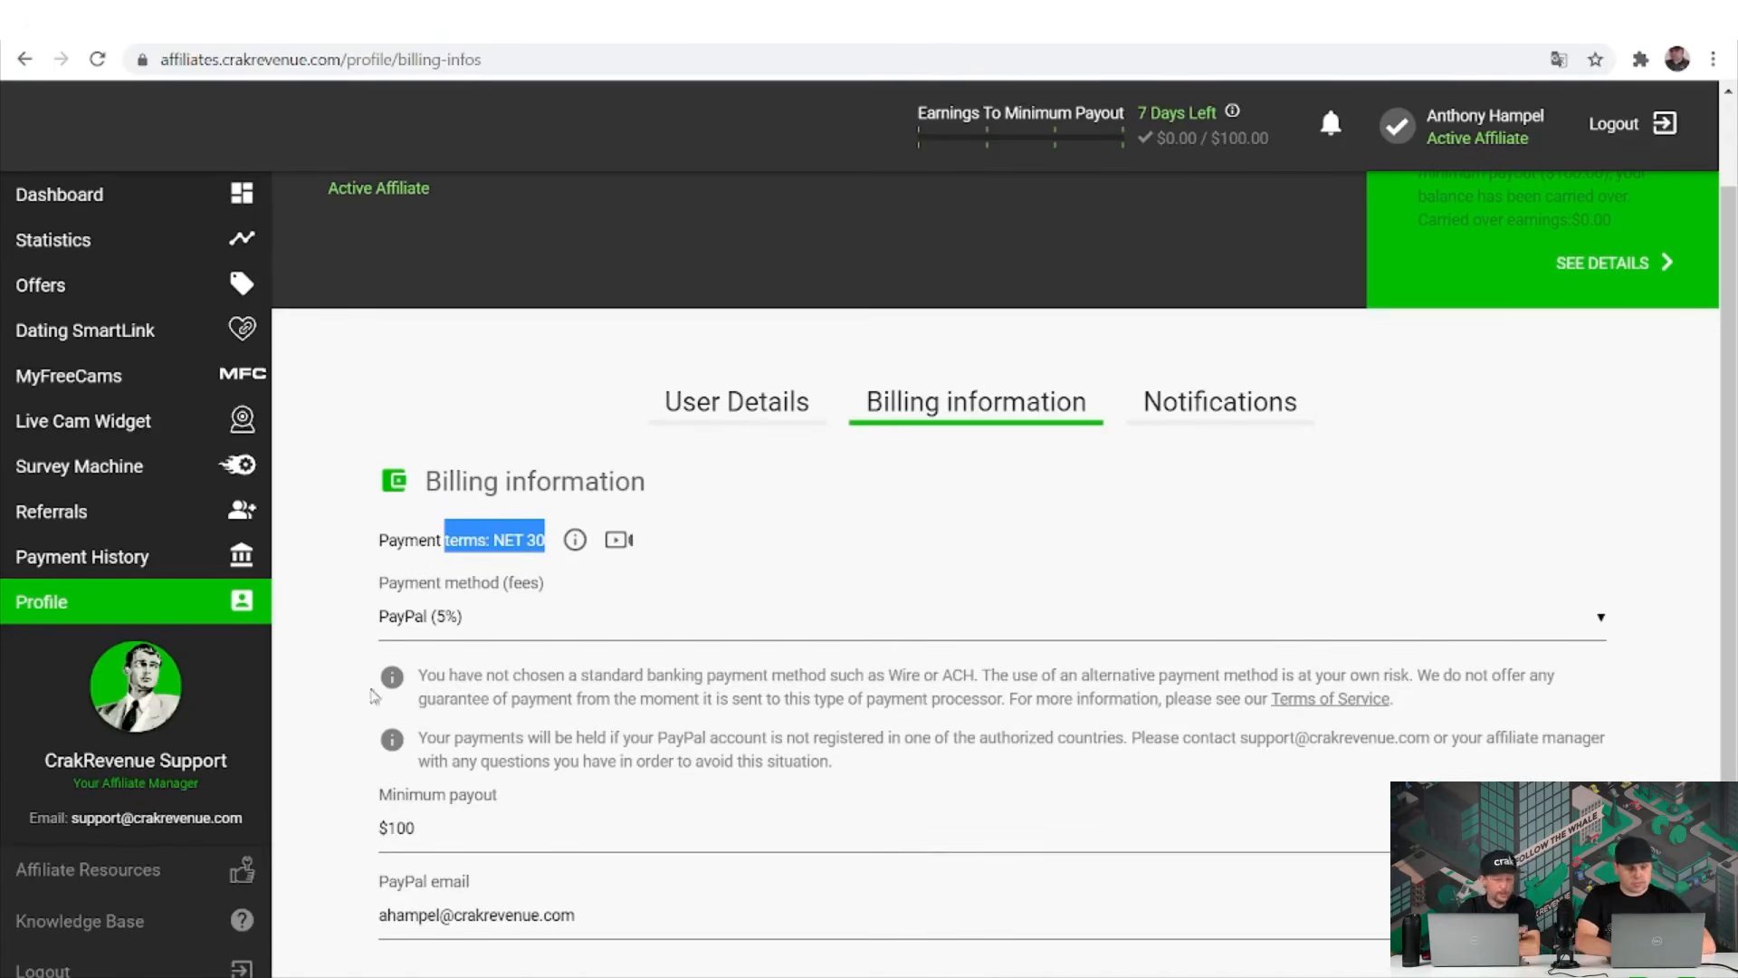
click(1272, 413)
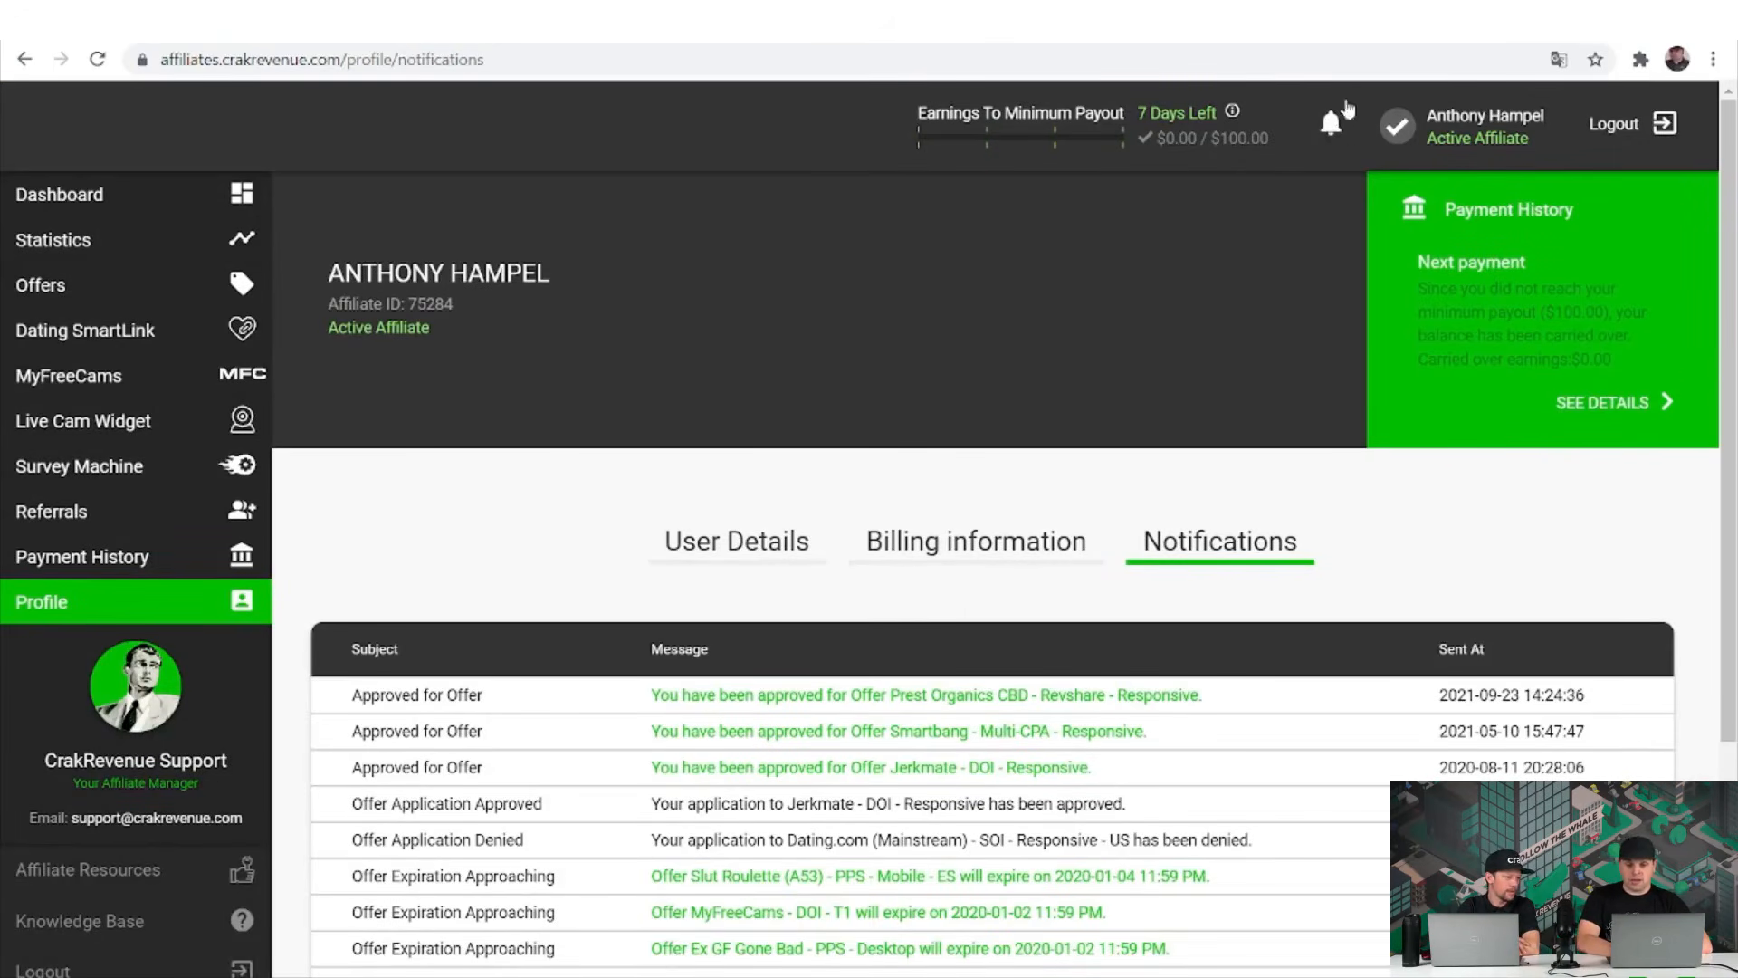
scroll(1231, 670, down, 2)
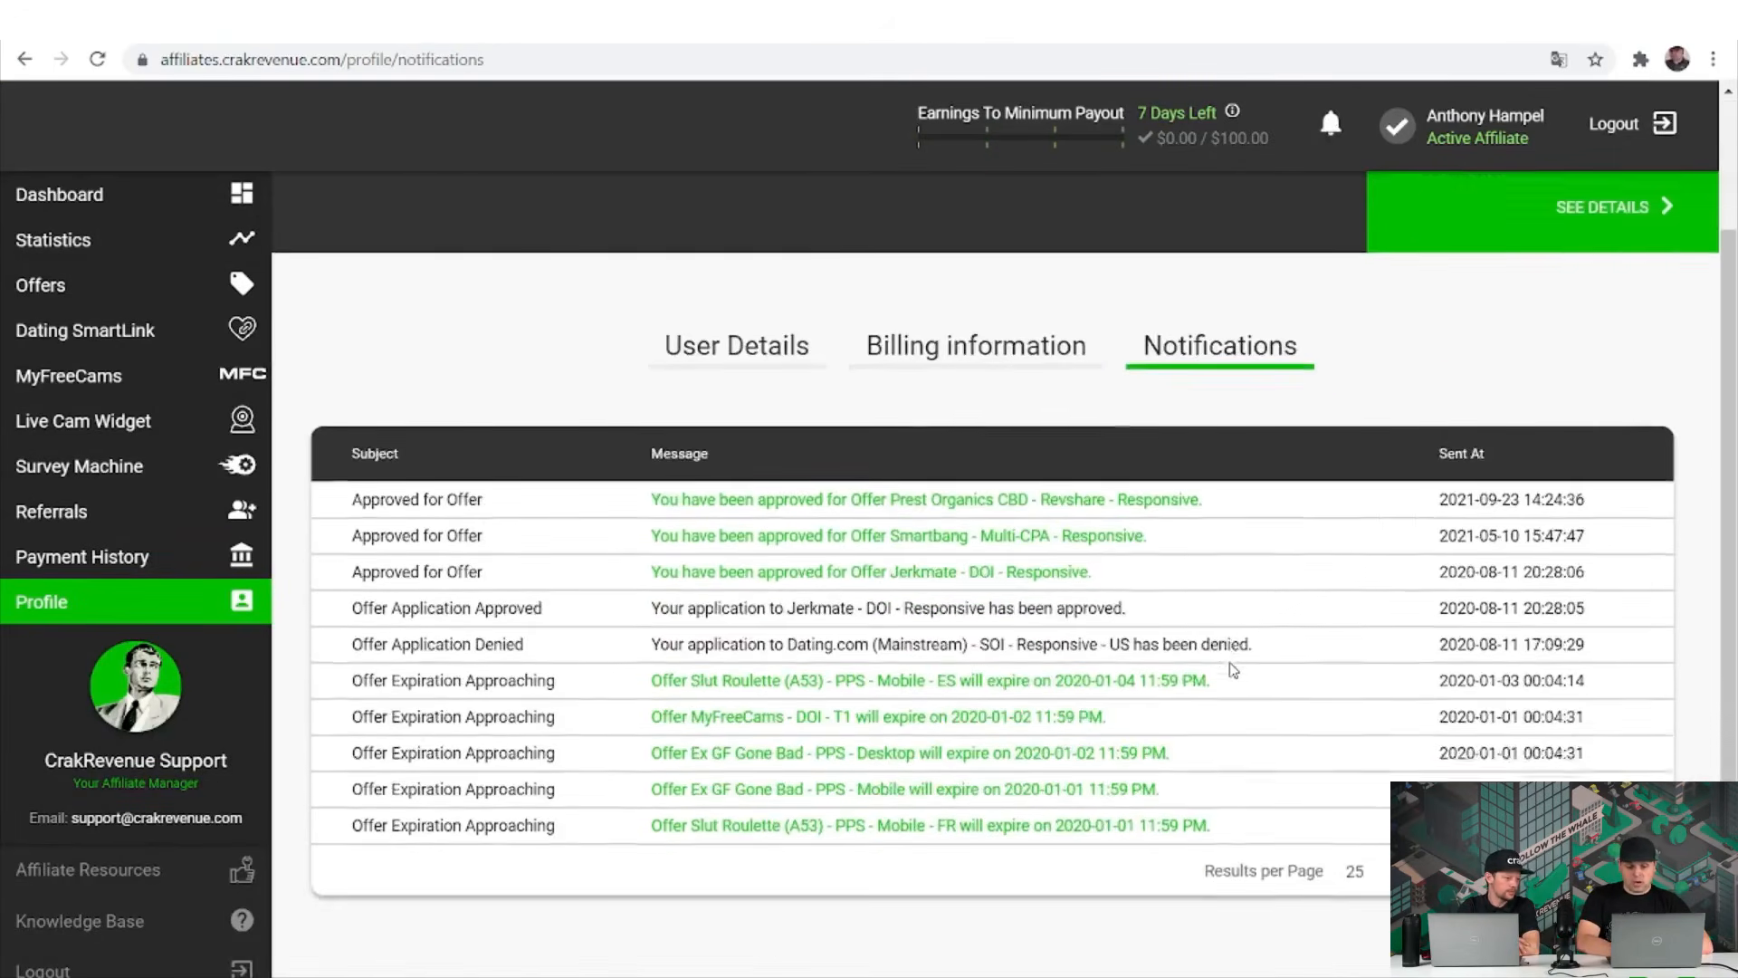
scroll(1231, 670, up, 2)
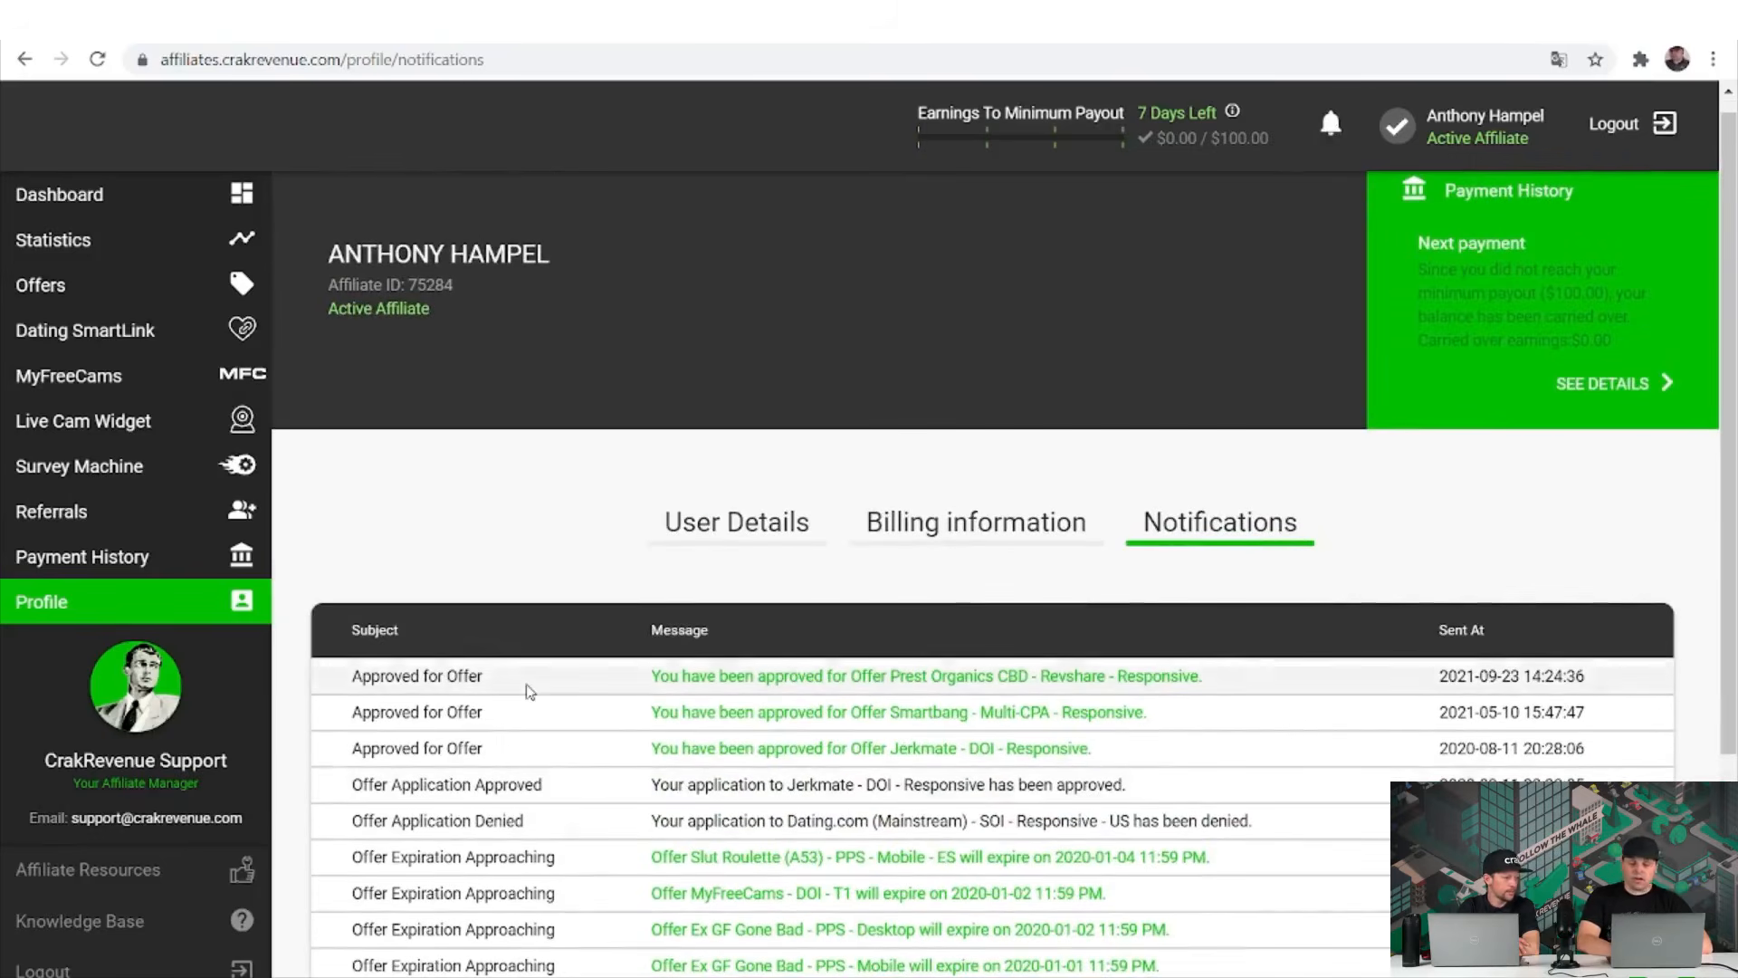
scroll(530, 690, down, 2)
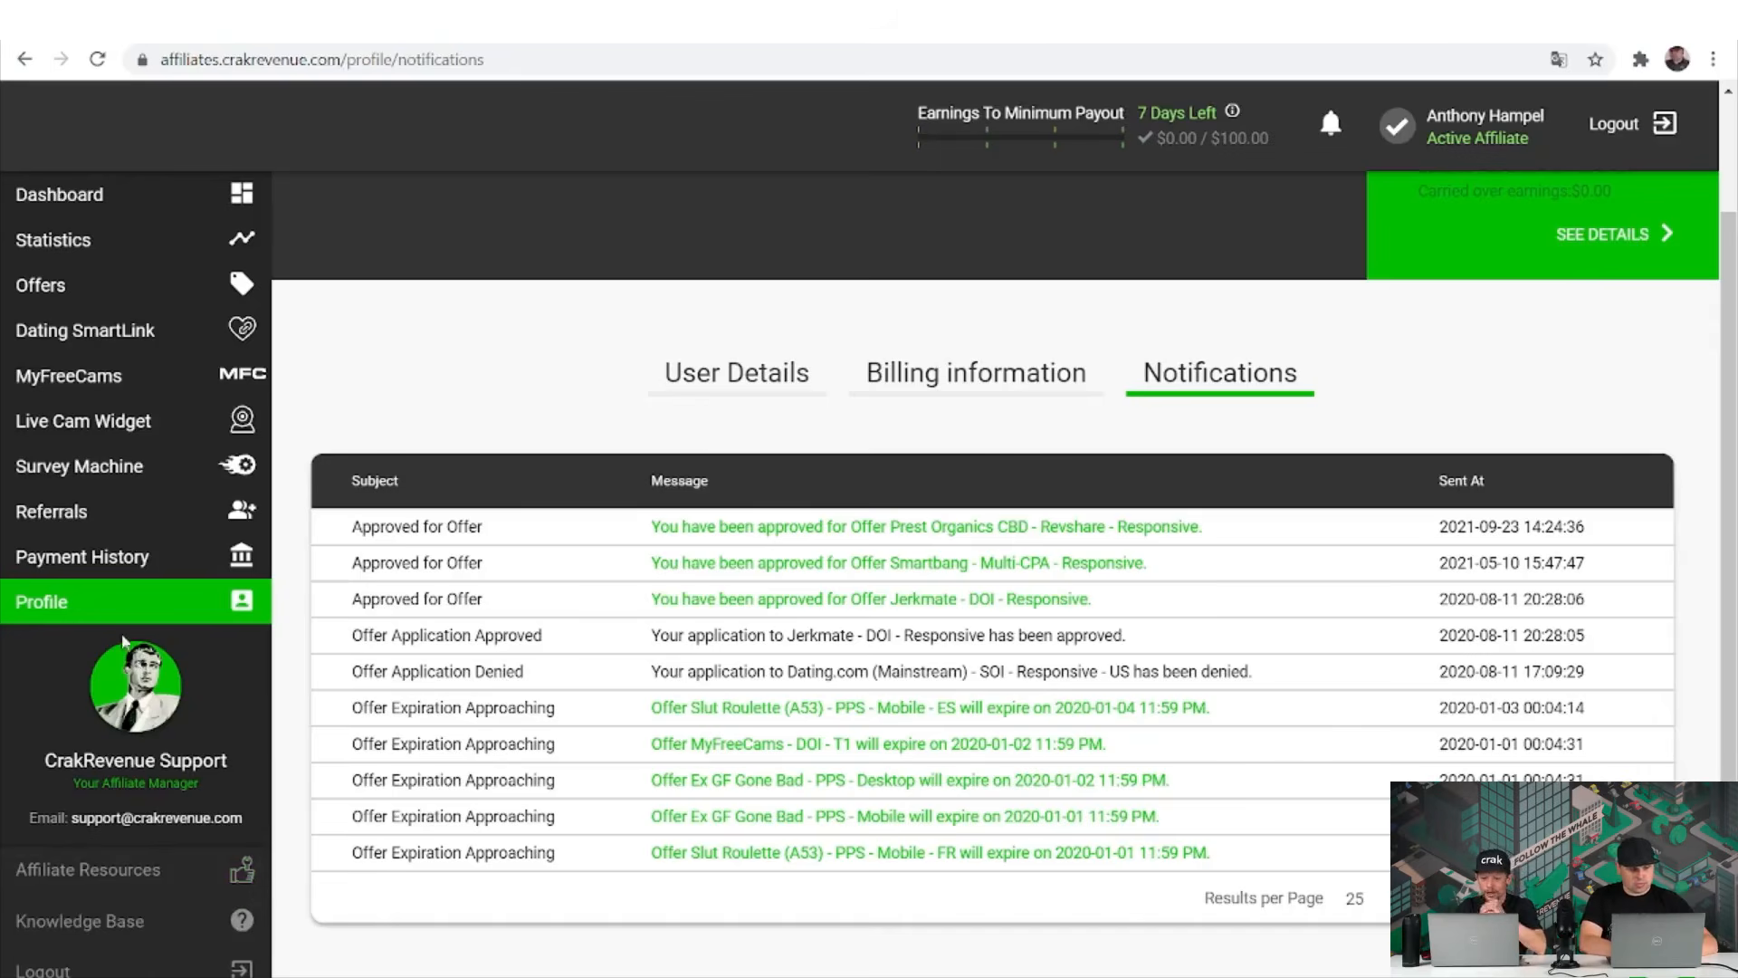
Show the profile's User Details tab.
click(738, 399)
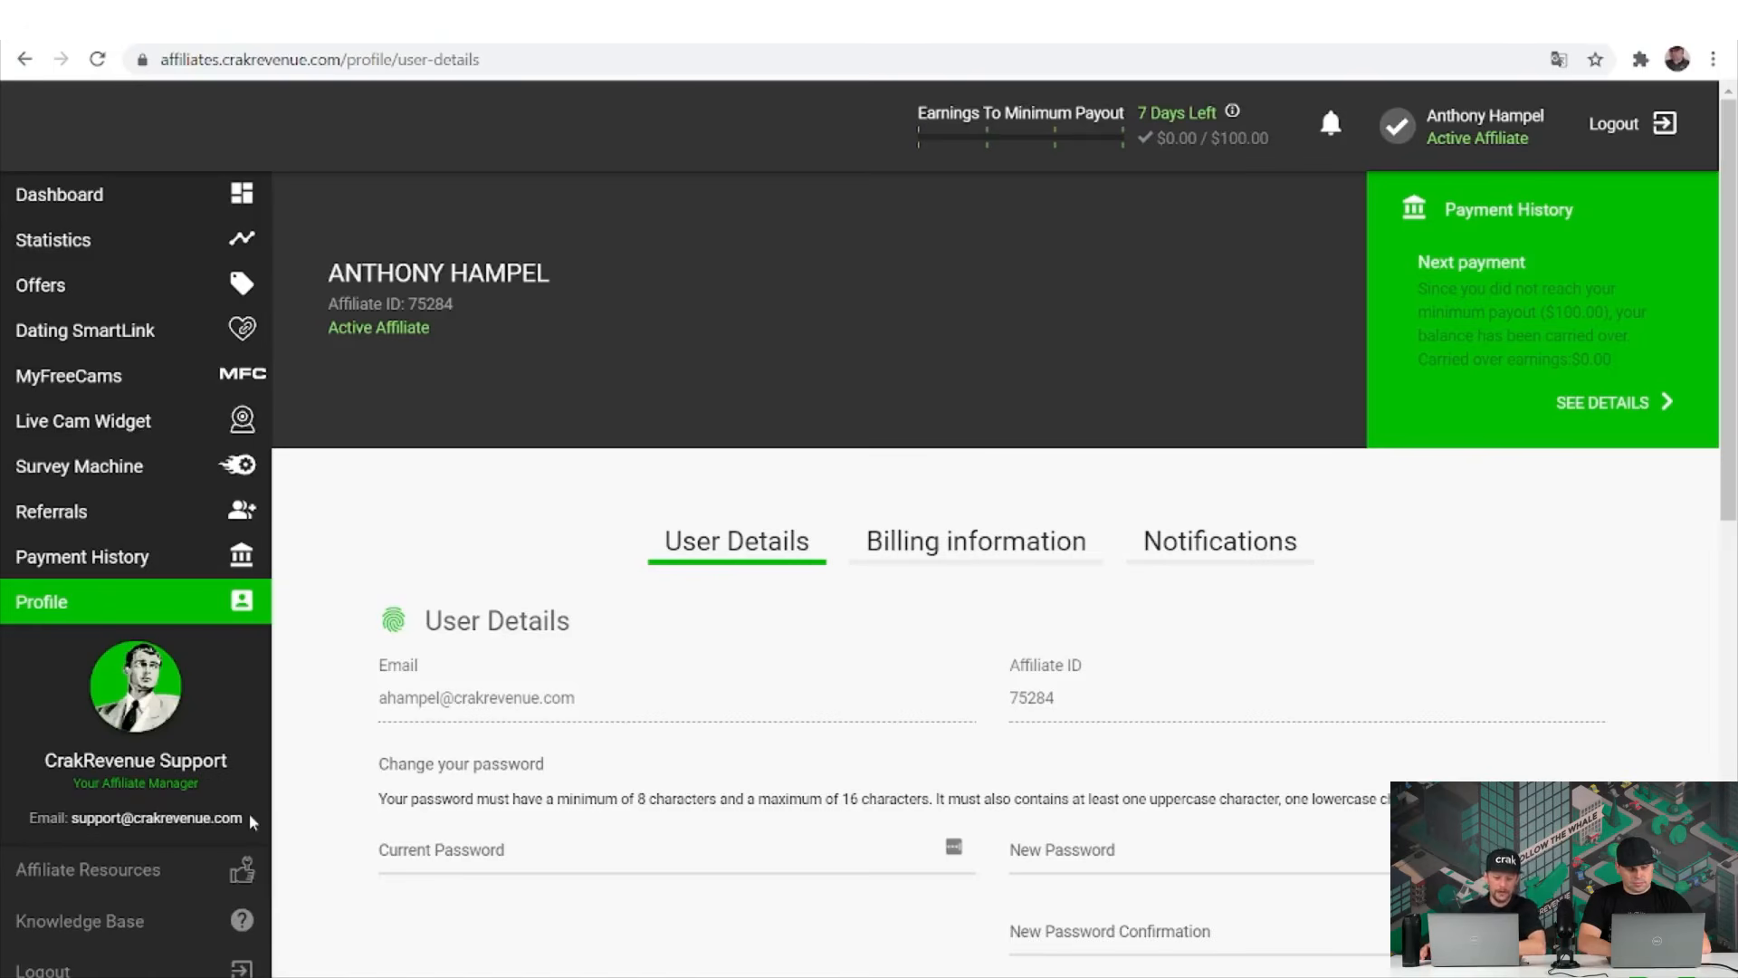
Go to the Affiliate Resources page from the sidebar.
click(194, 871)
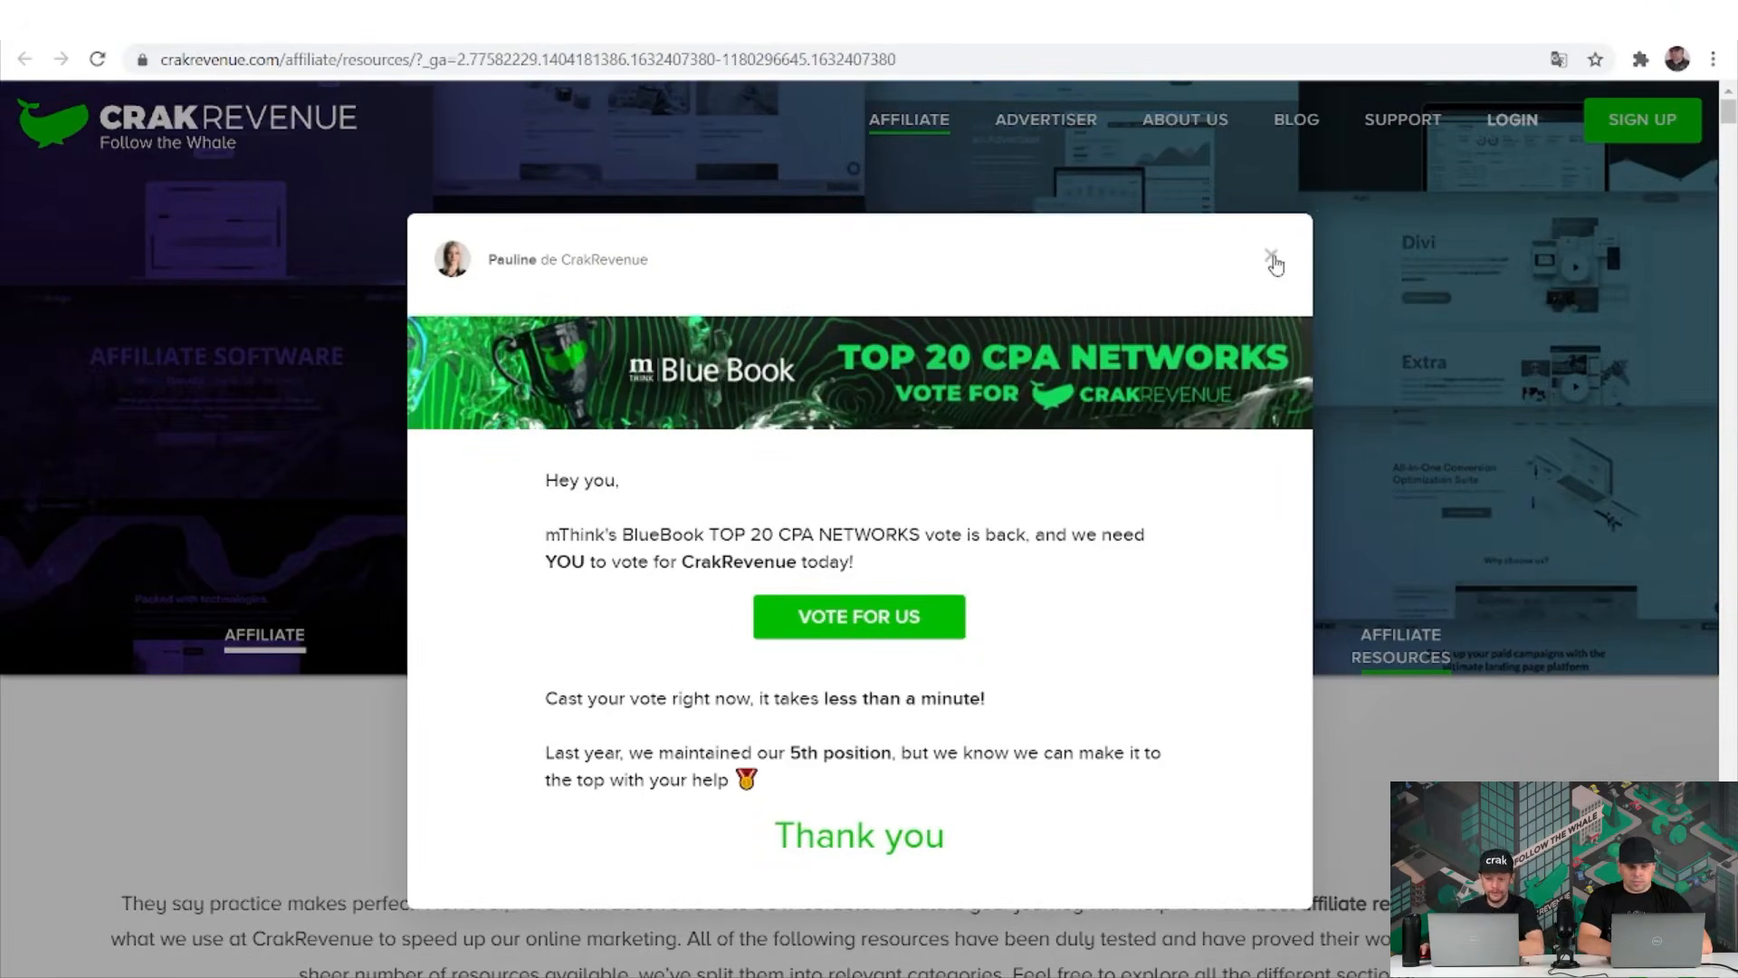
Close the vote pop-up and browse the recommended Buying Traffic ad networks.
click(1272, 259)
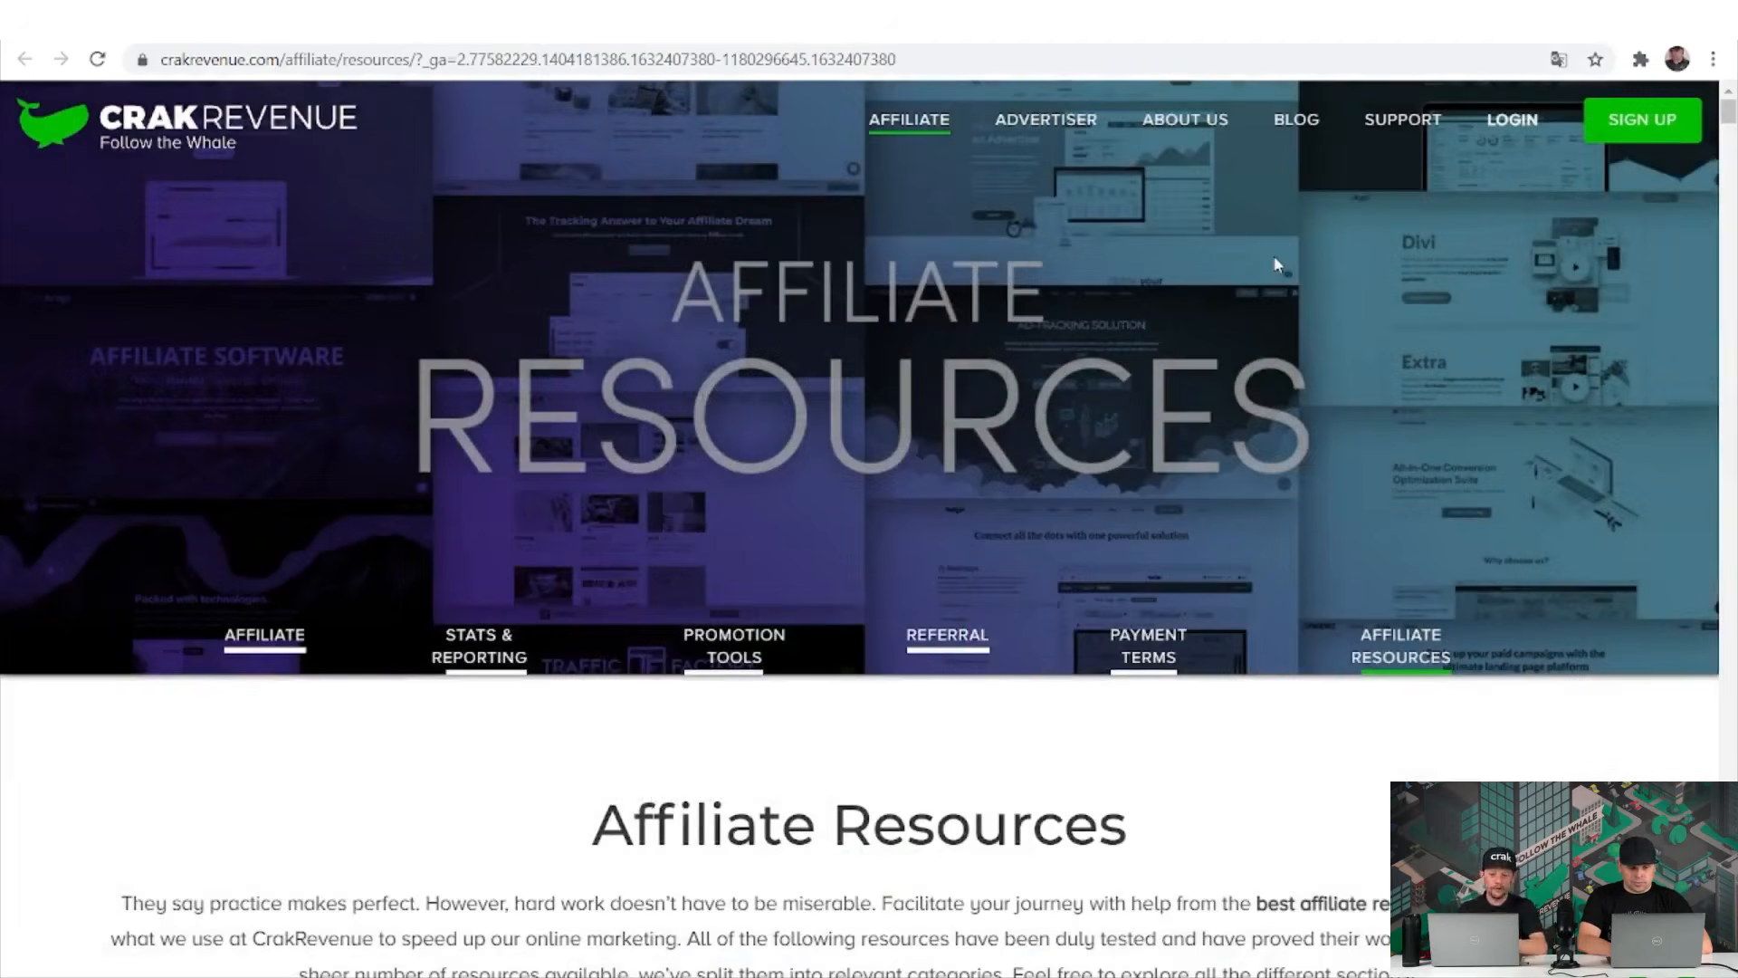
scroll(1275, 262, down, 3)
scroll(1274, 262, down, 5)
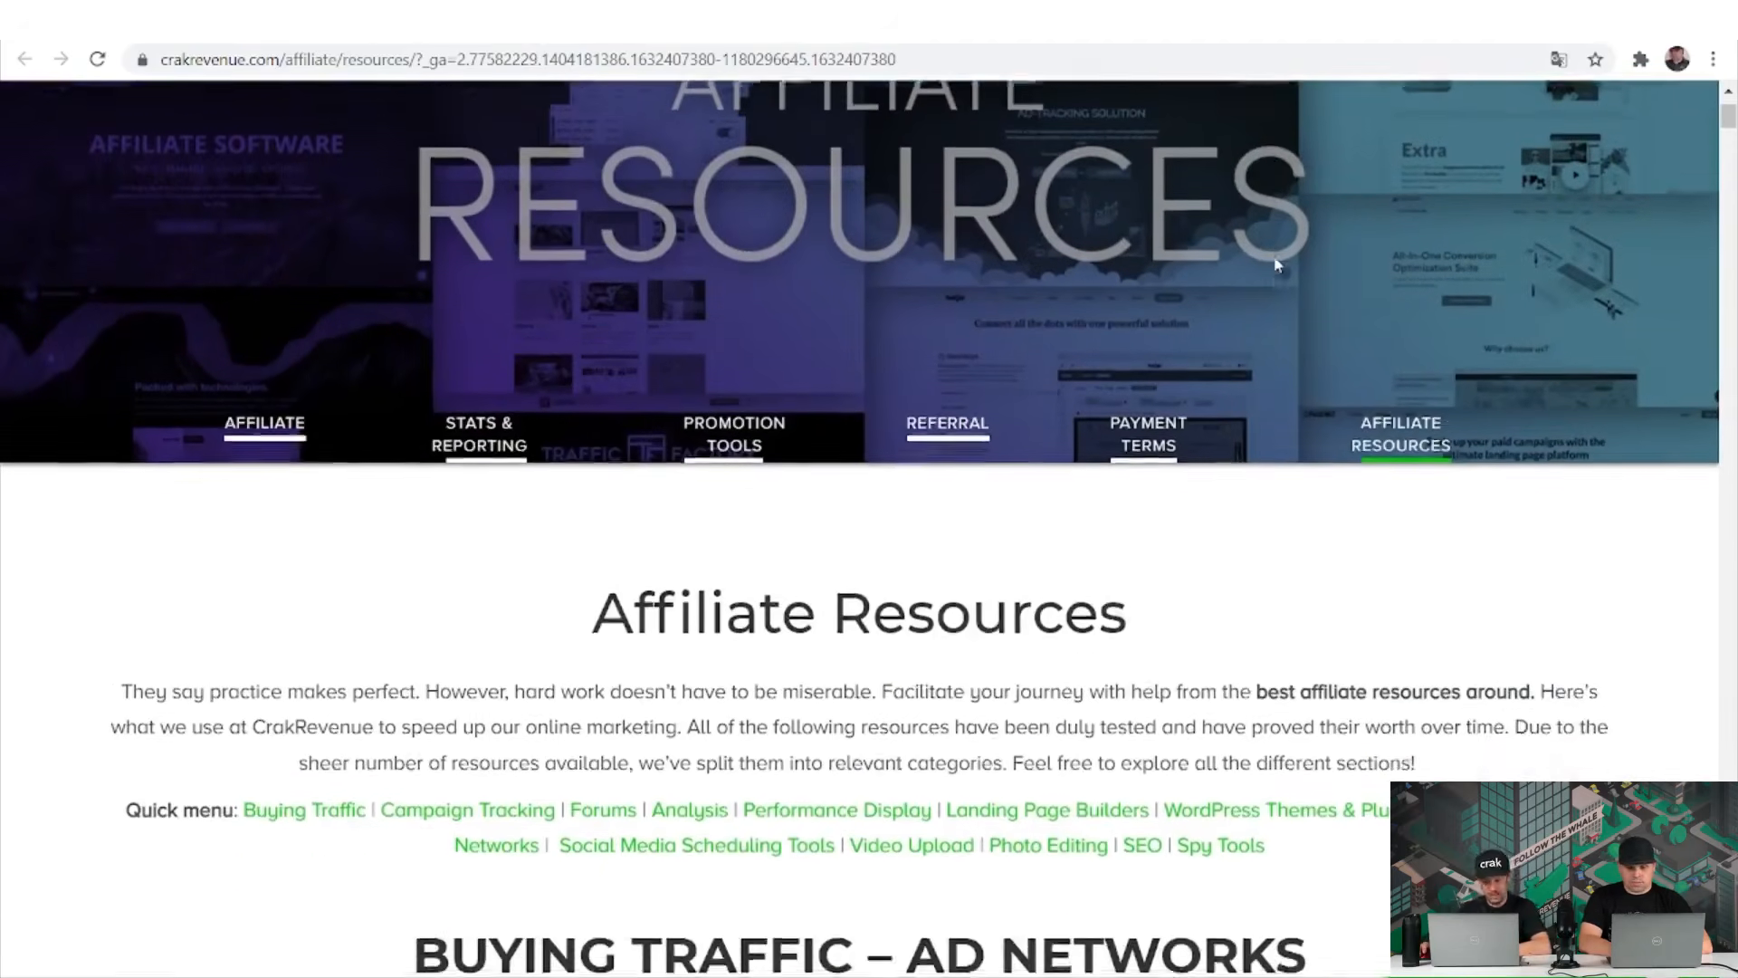
scroll(1277, 264, down, 15)
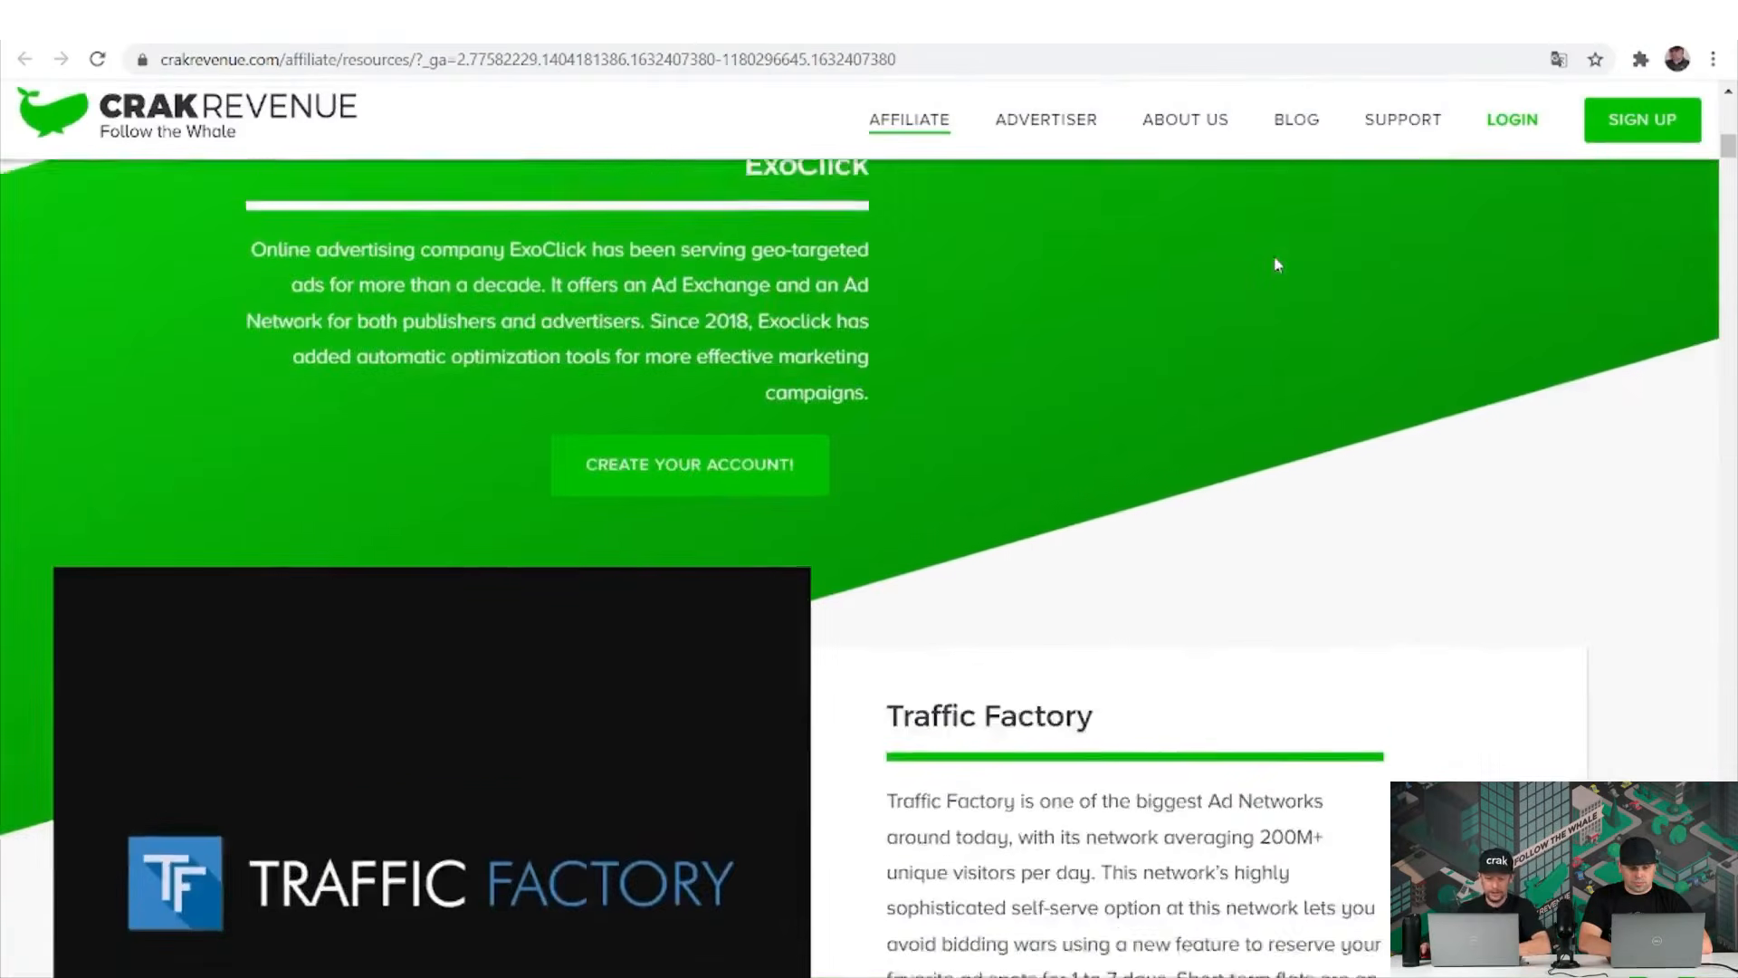
scroll(1276, 263, down, 15)
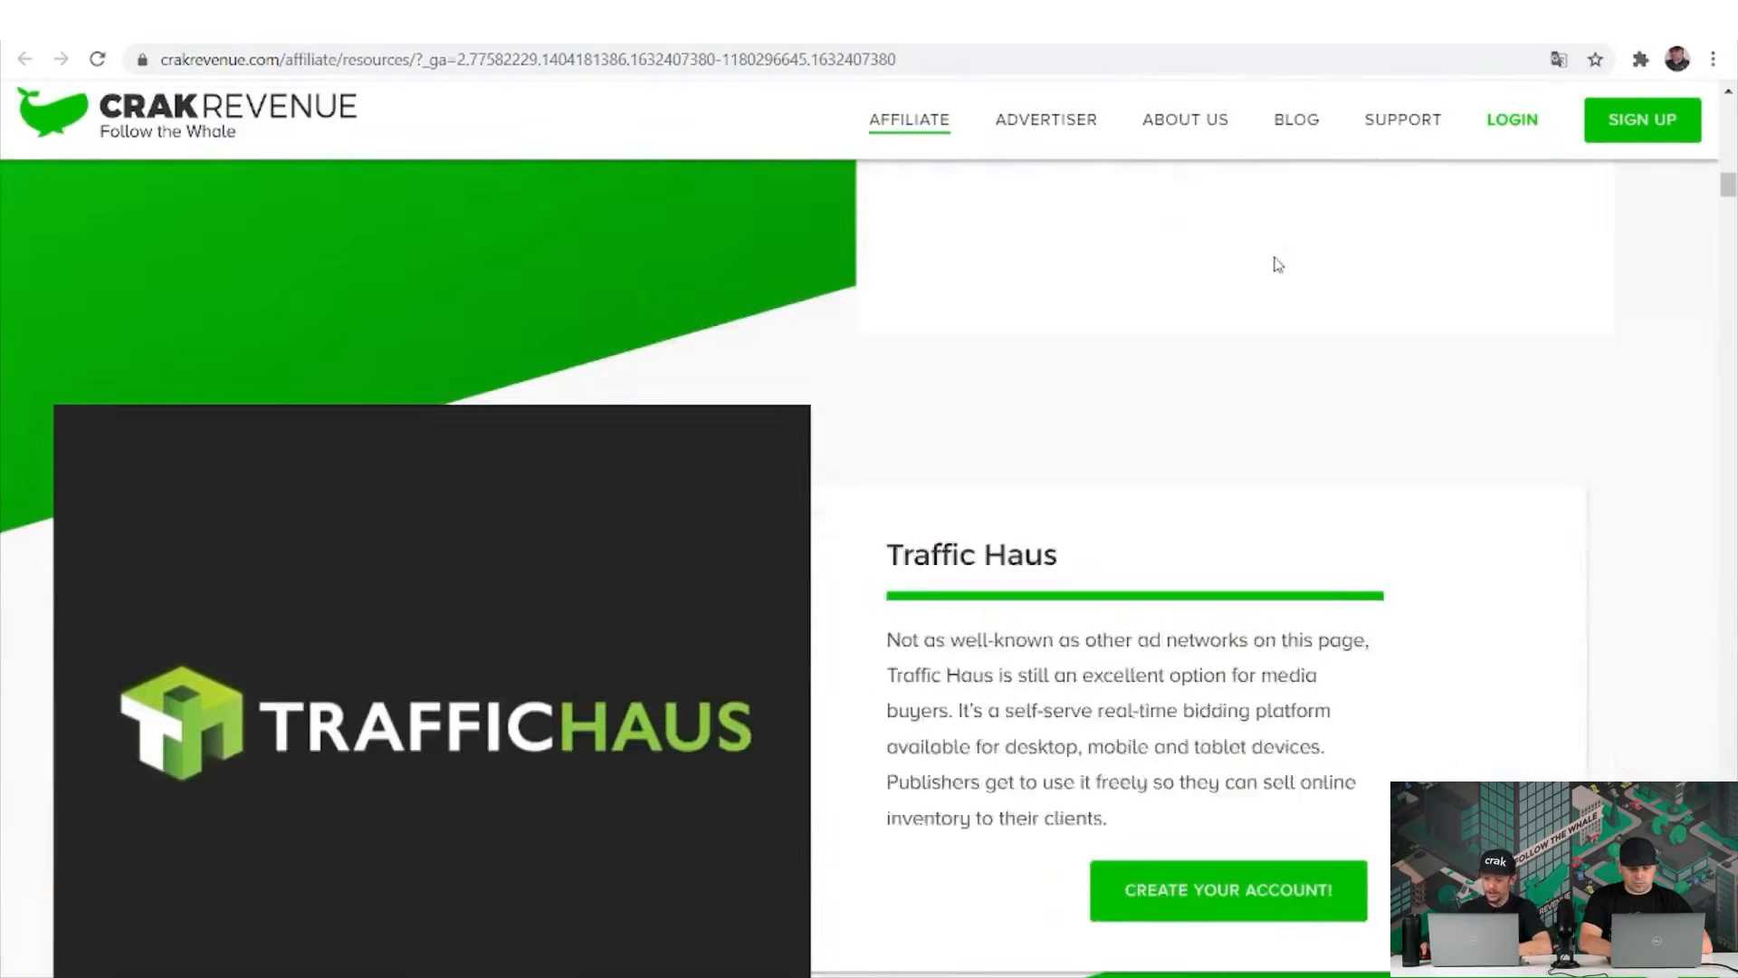
scroll(1276, 263, down, 8)
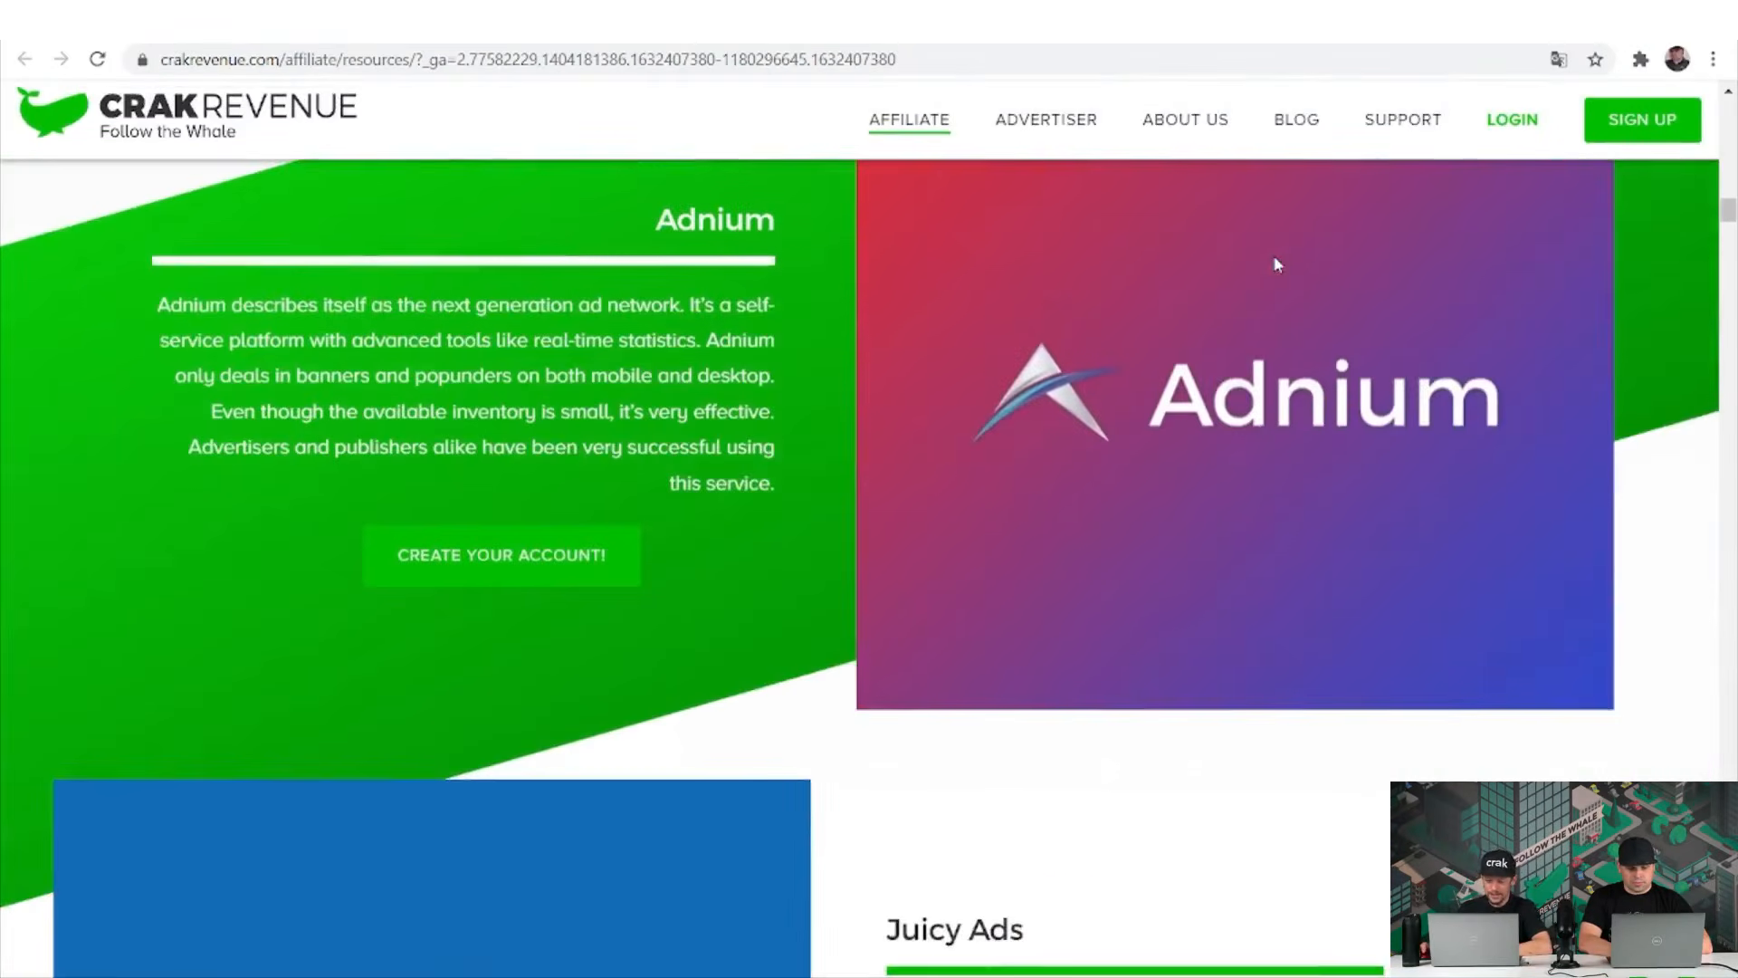
scroll(1276, 263, down, 2)
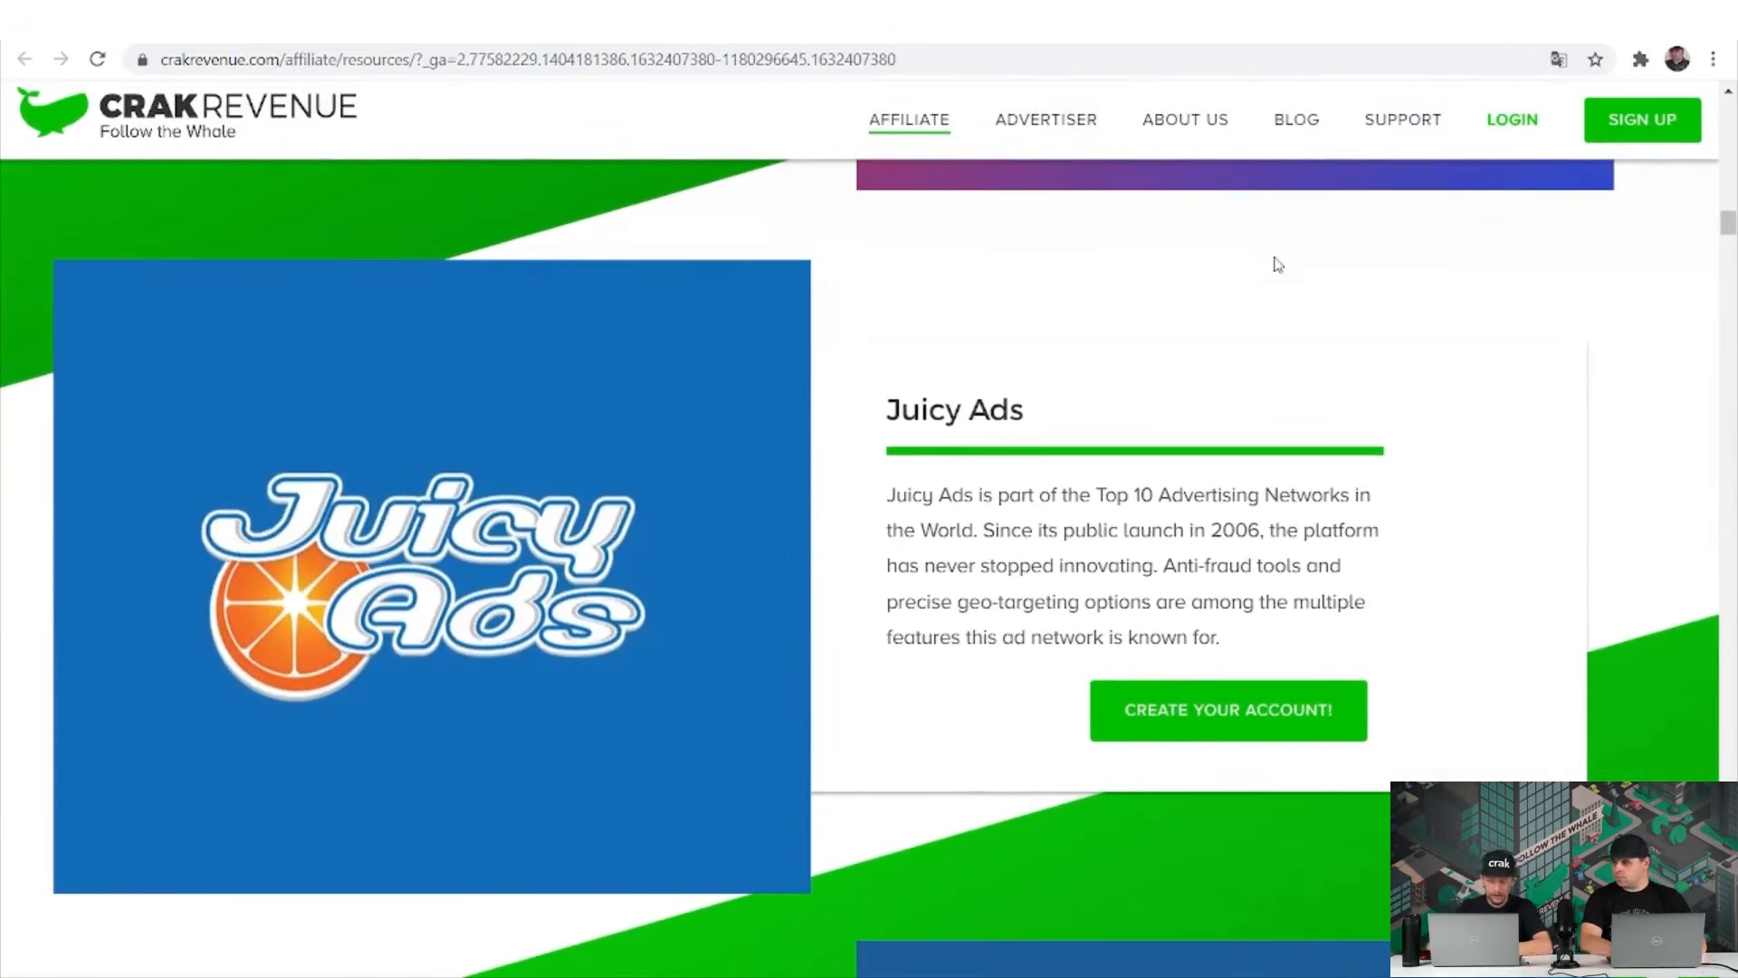
scroll(1276, 263, down, 3)
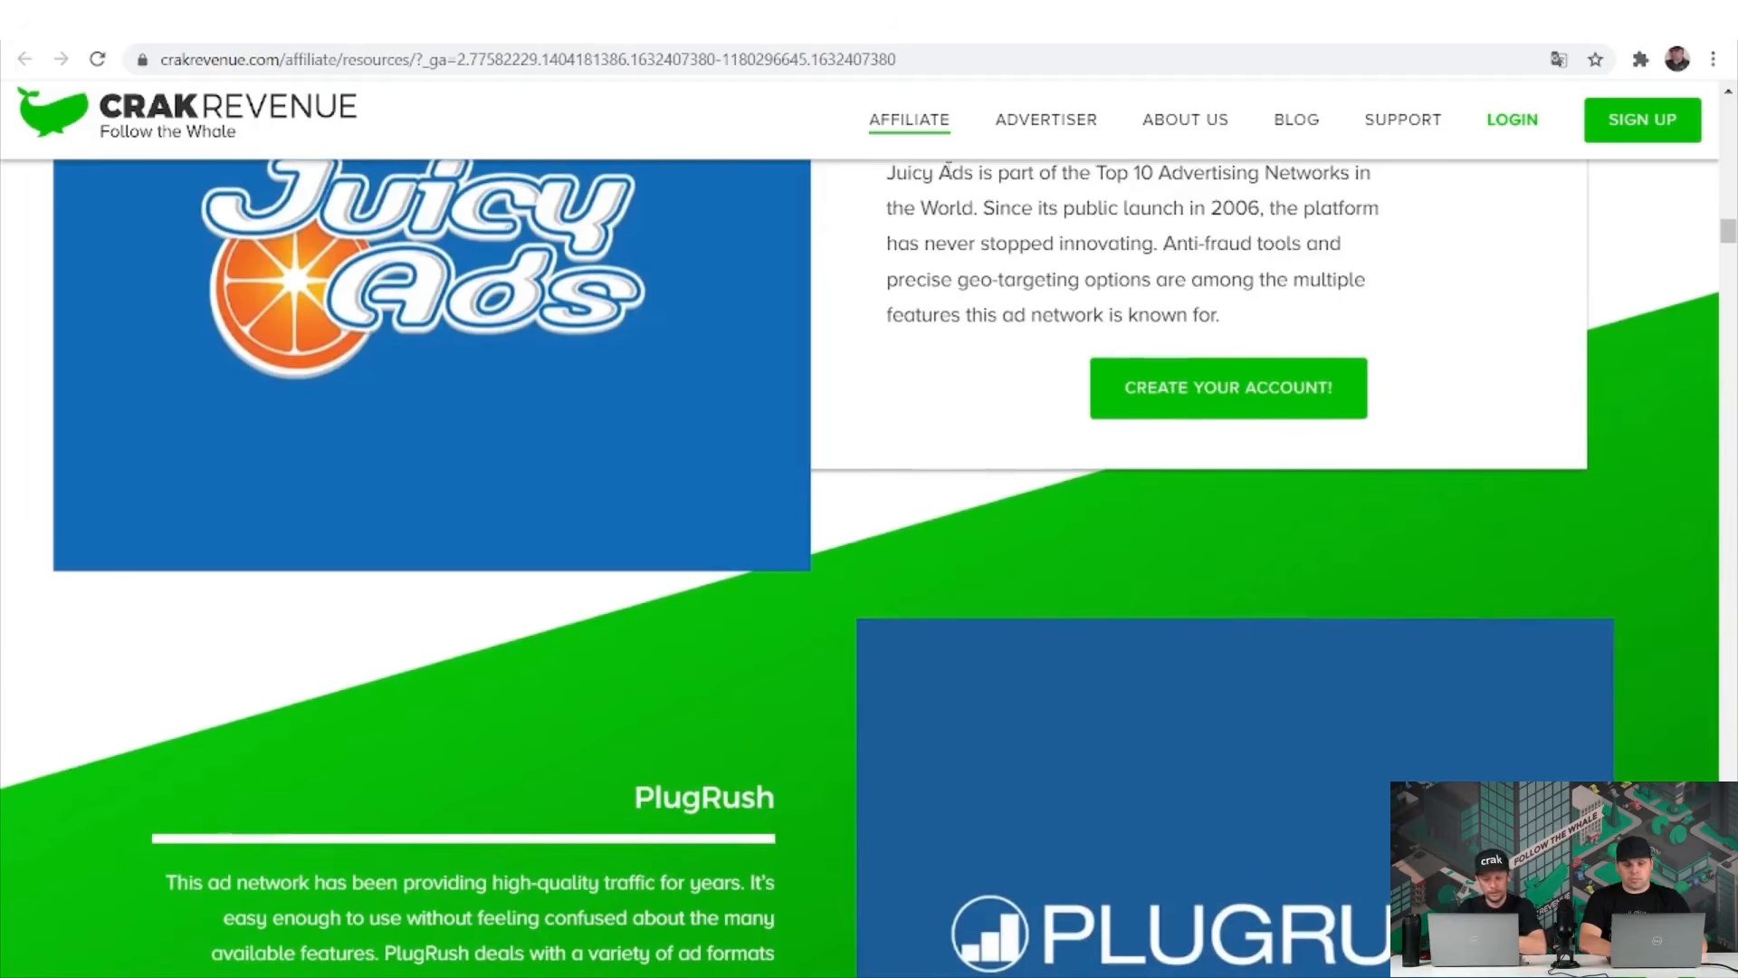
scroll(1040, 735, down, 7)
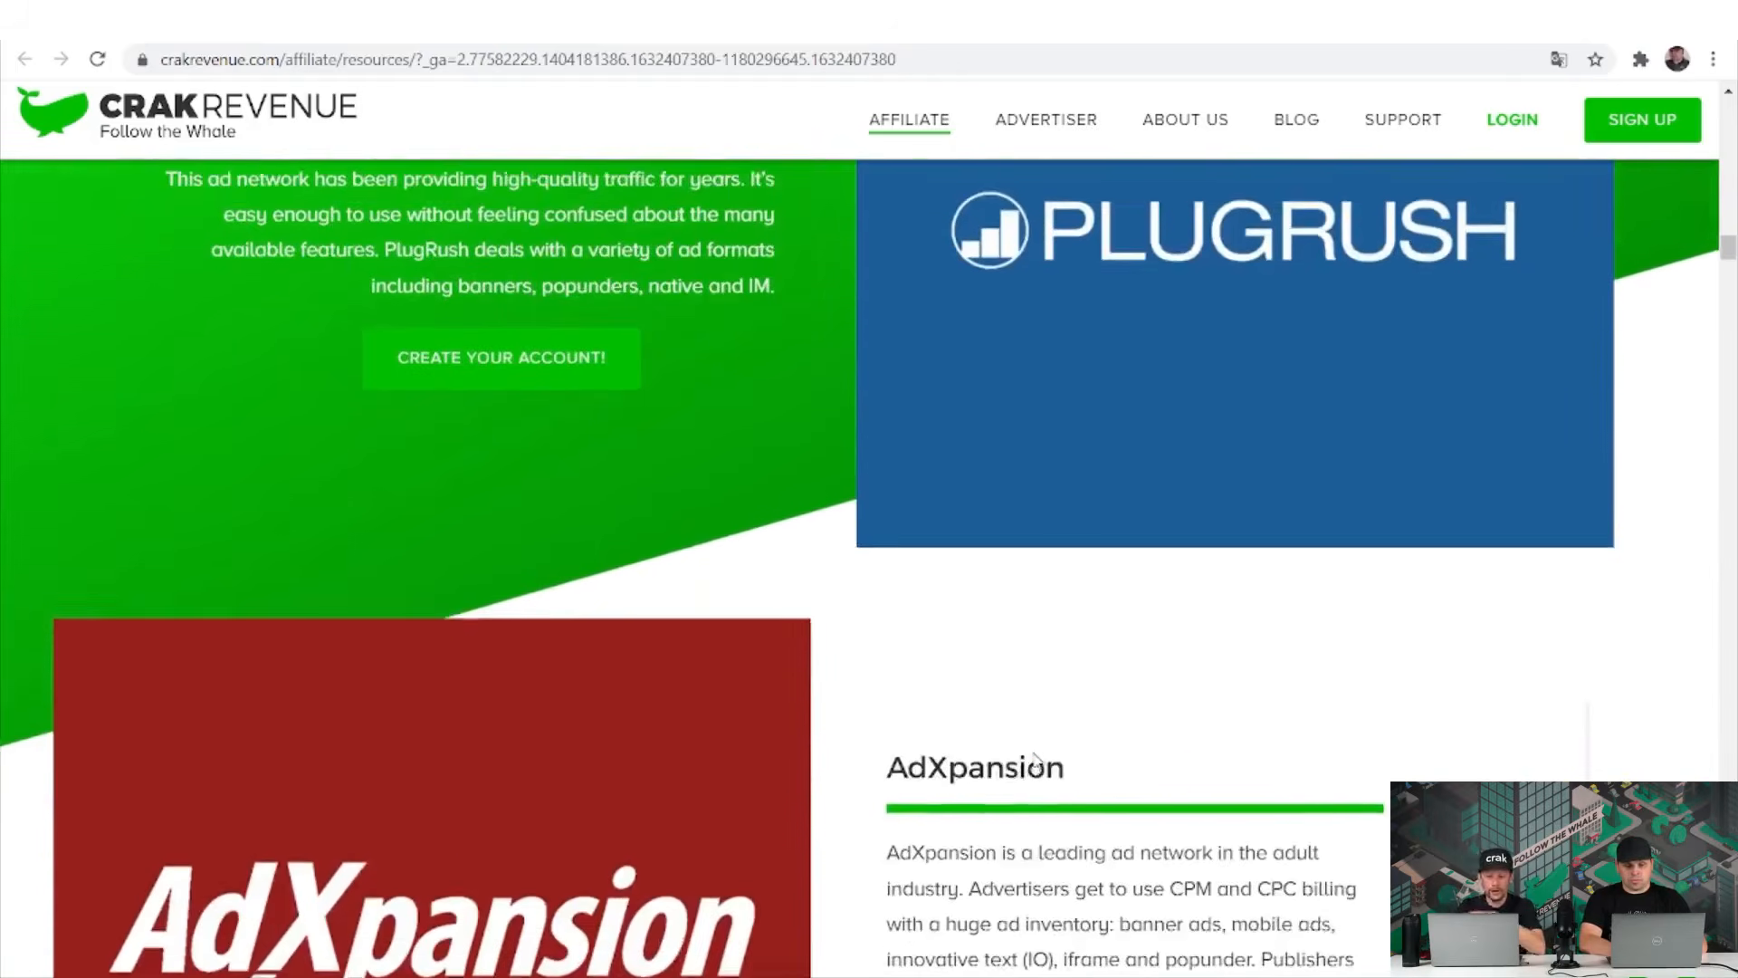
scroll(1037, 758, down, 6)
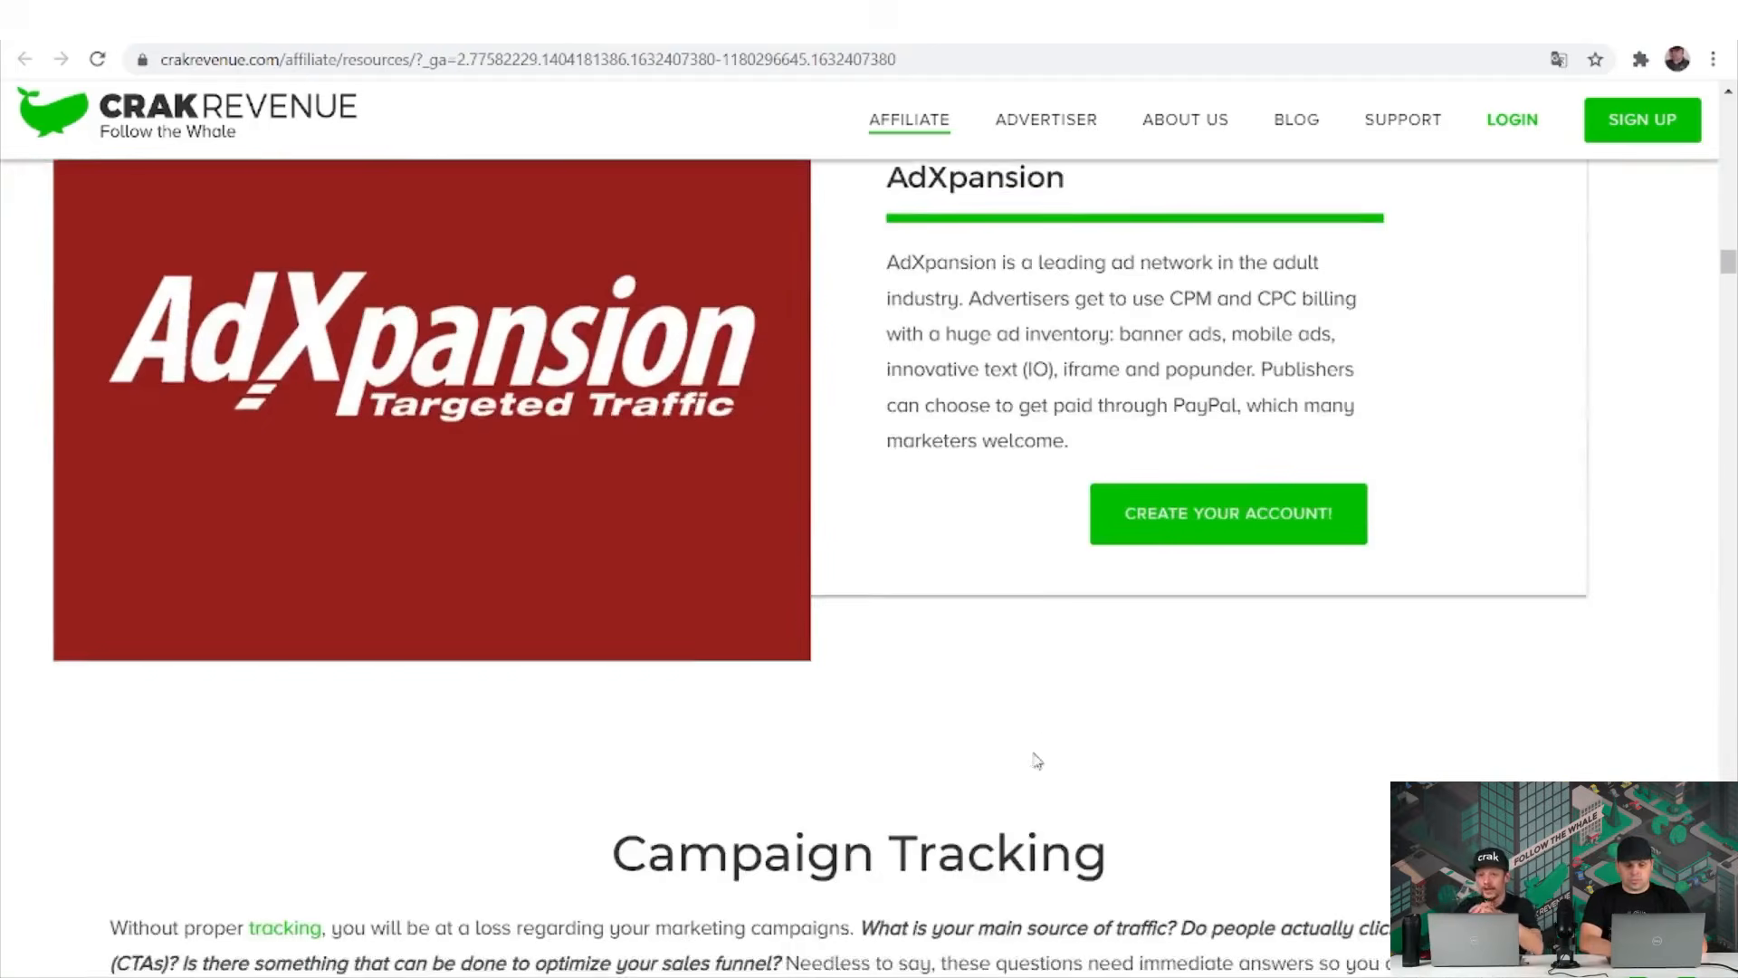
scroll(1038, 758, down, 2)
Review the Campaign Tracking tools, then go back to the dashboard profile.
scroll(1038, 759, up, 2)
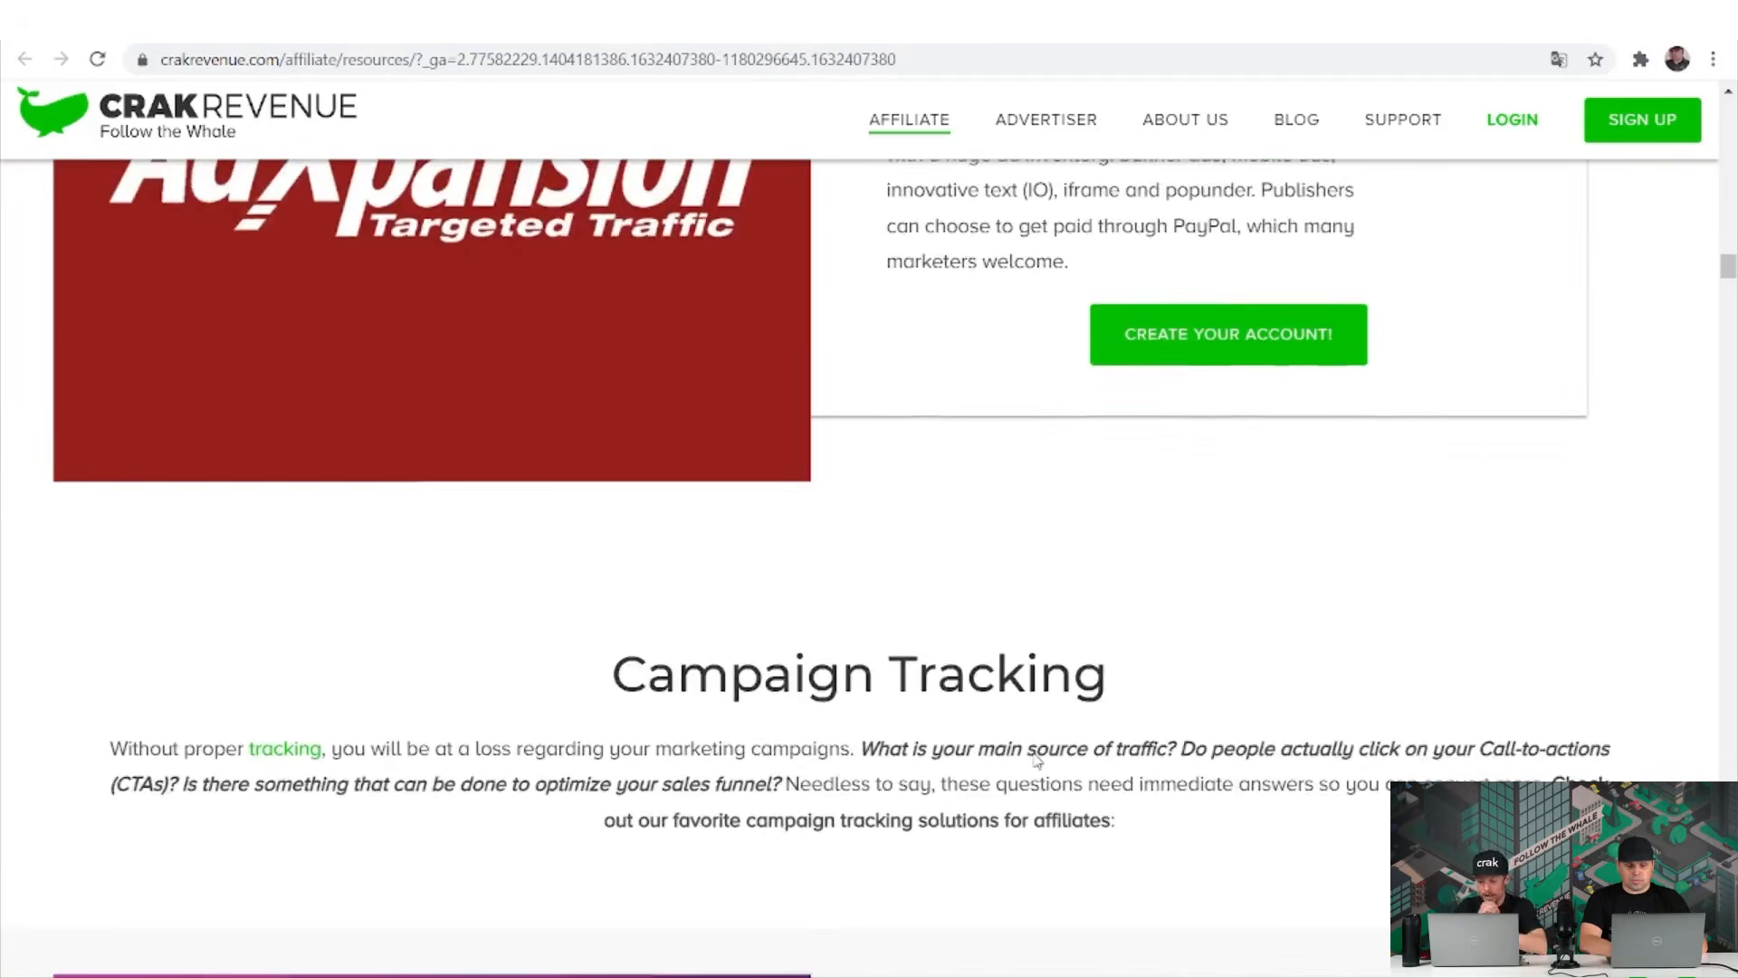
scroll(1037, 759, down, 1)
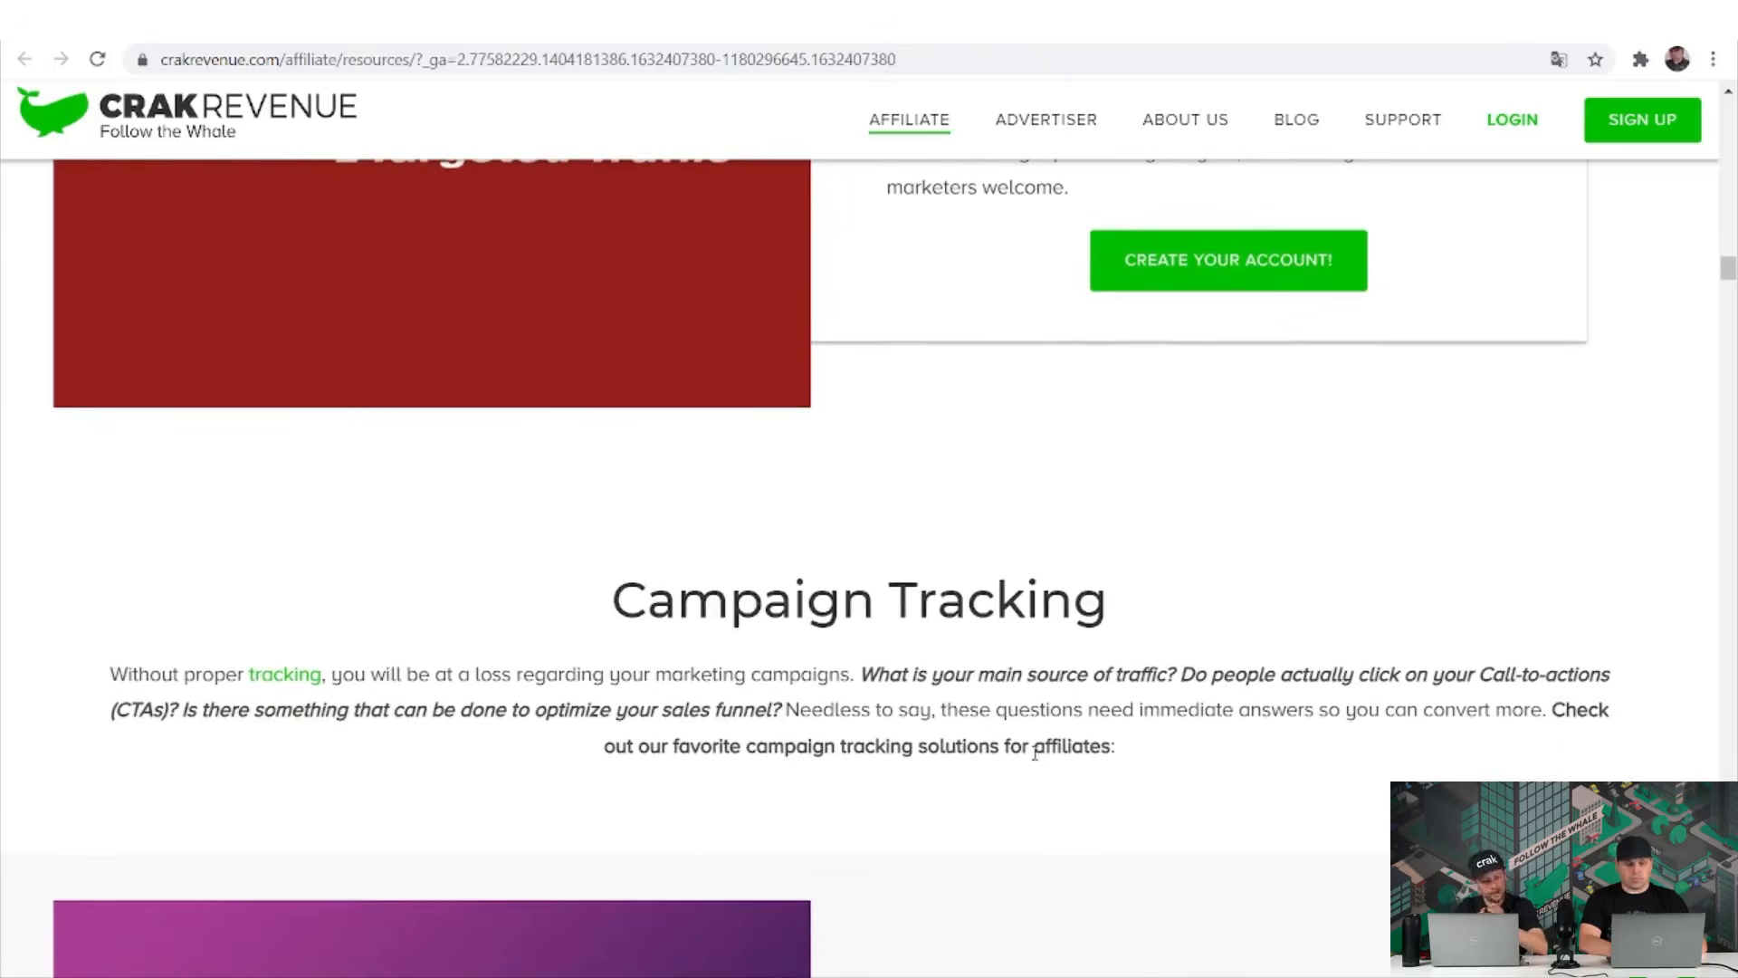
scroll(1036, 754, down, 4)
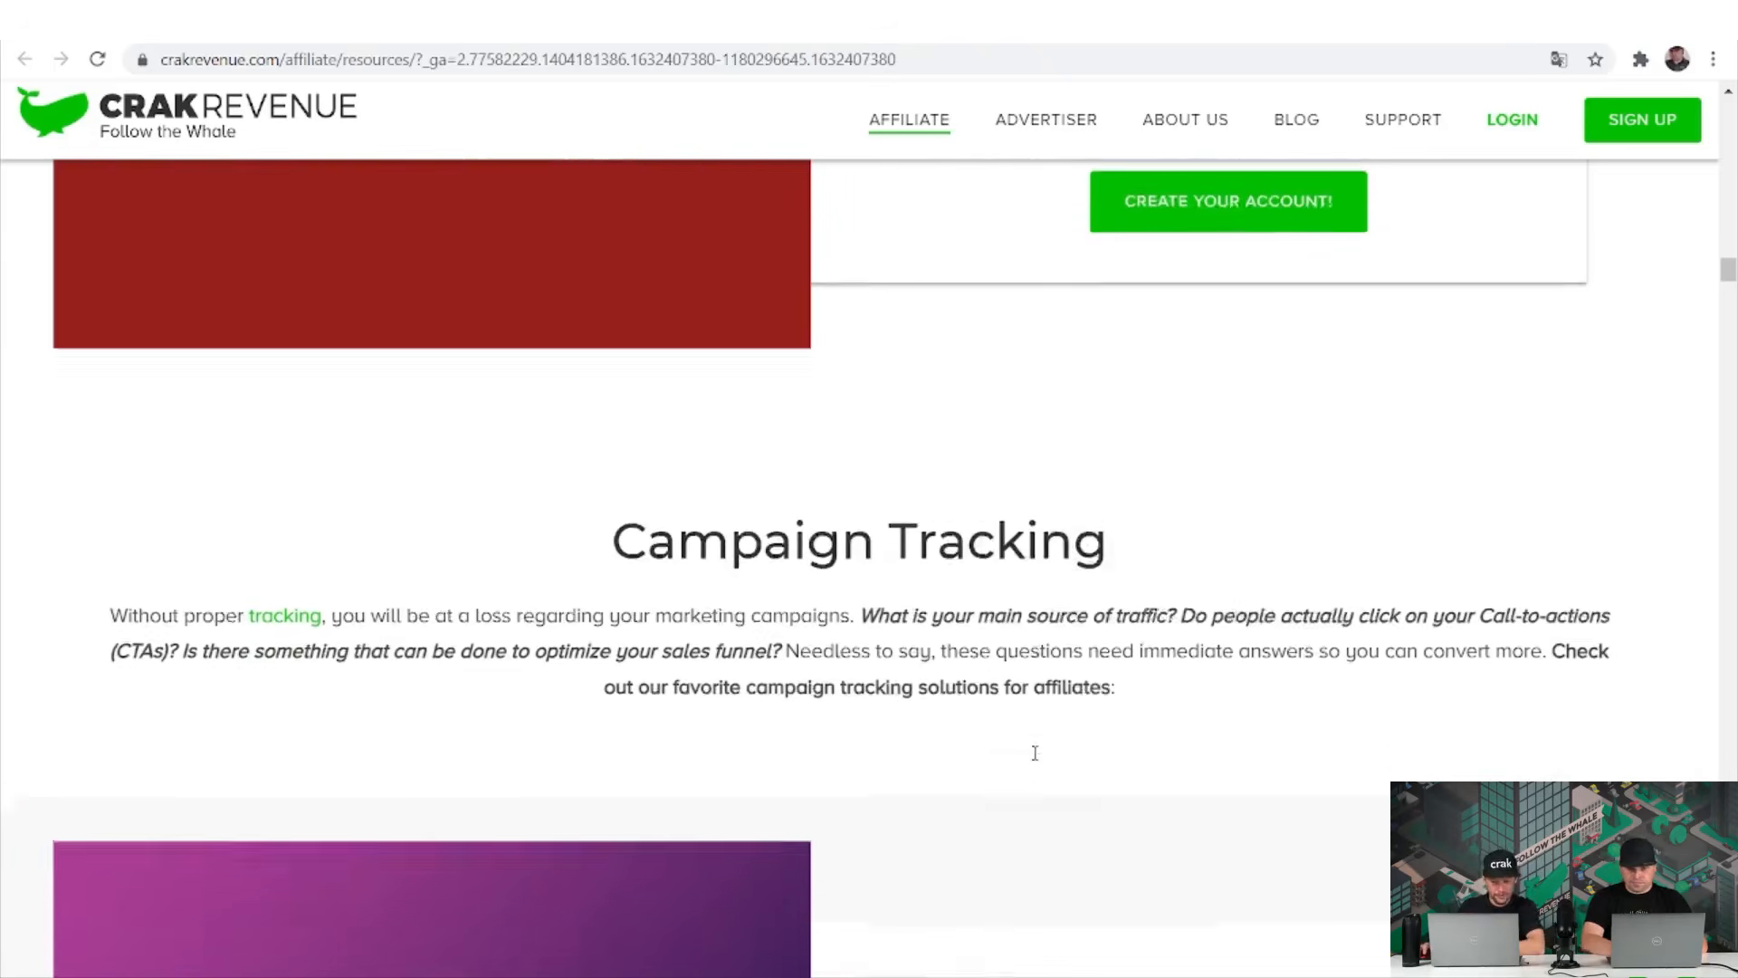
scroll(1037, 759, down, 10)
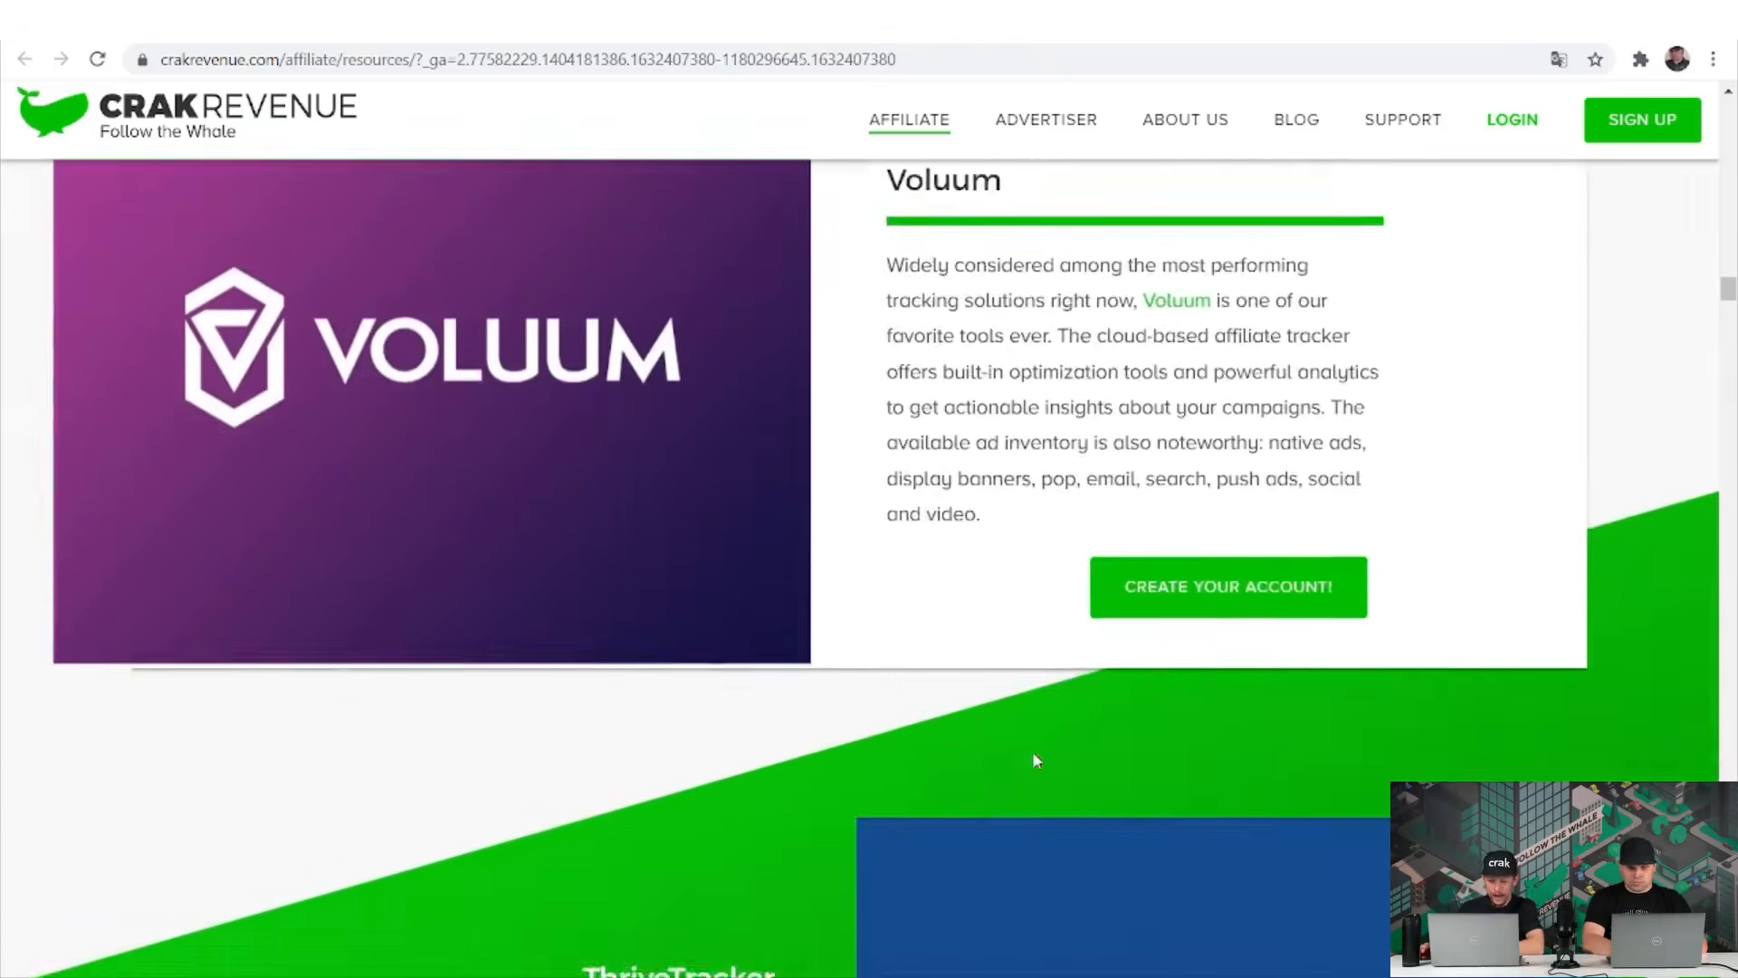
scroll(1037, 759, down, 8)
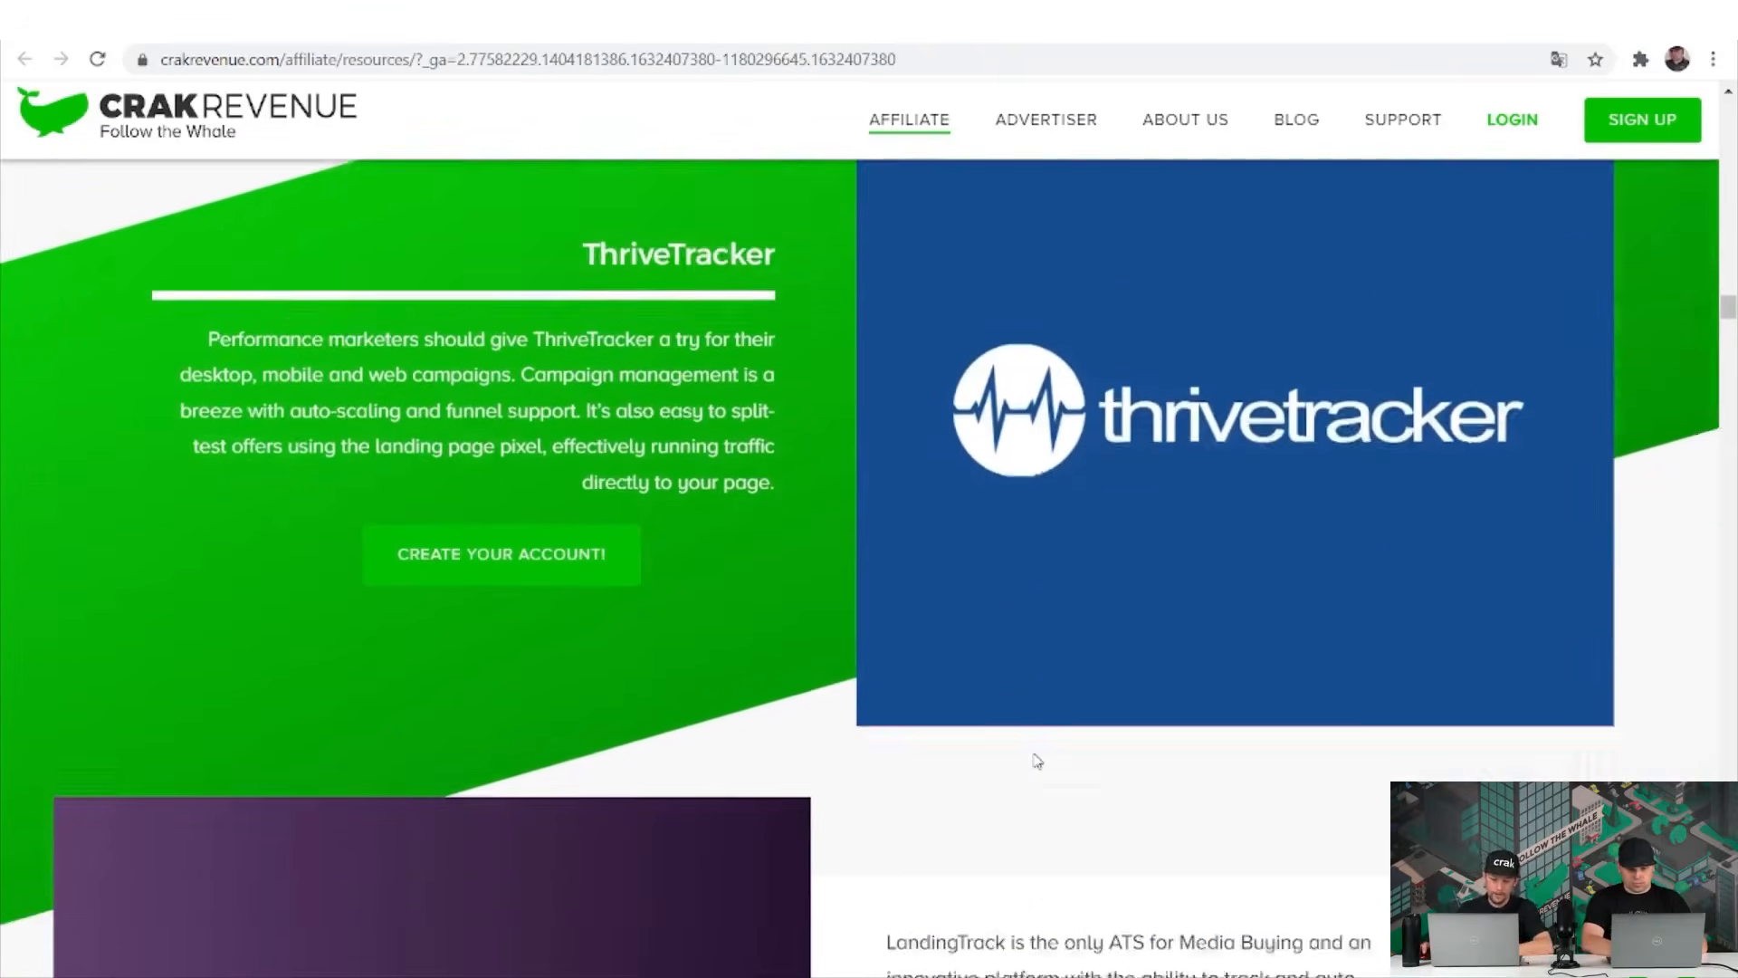
scroll(1038, 760, down, 3)
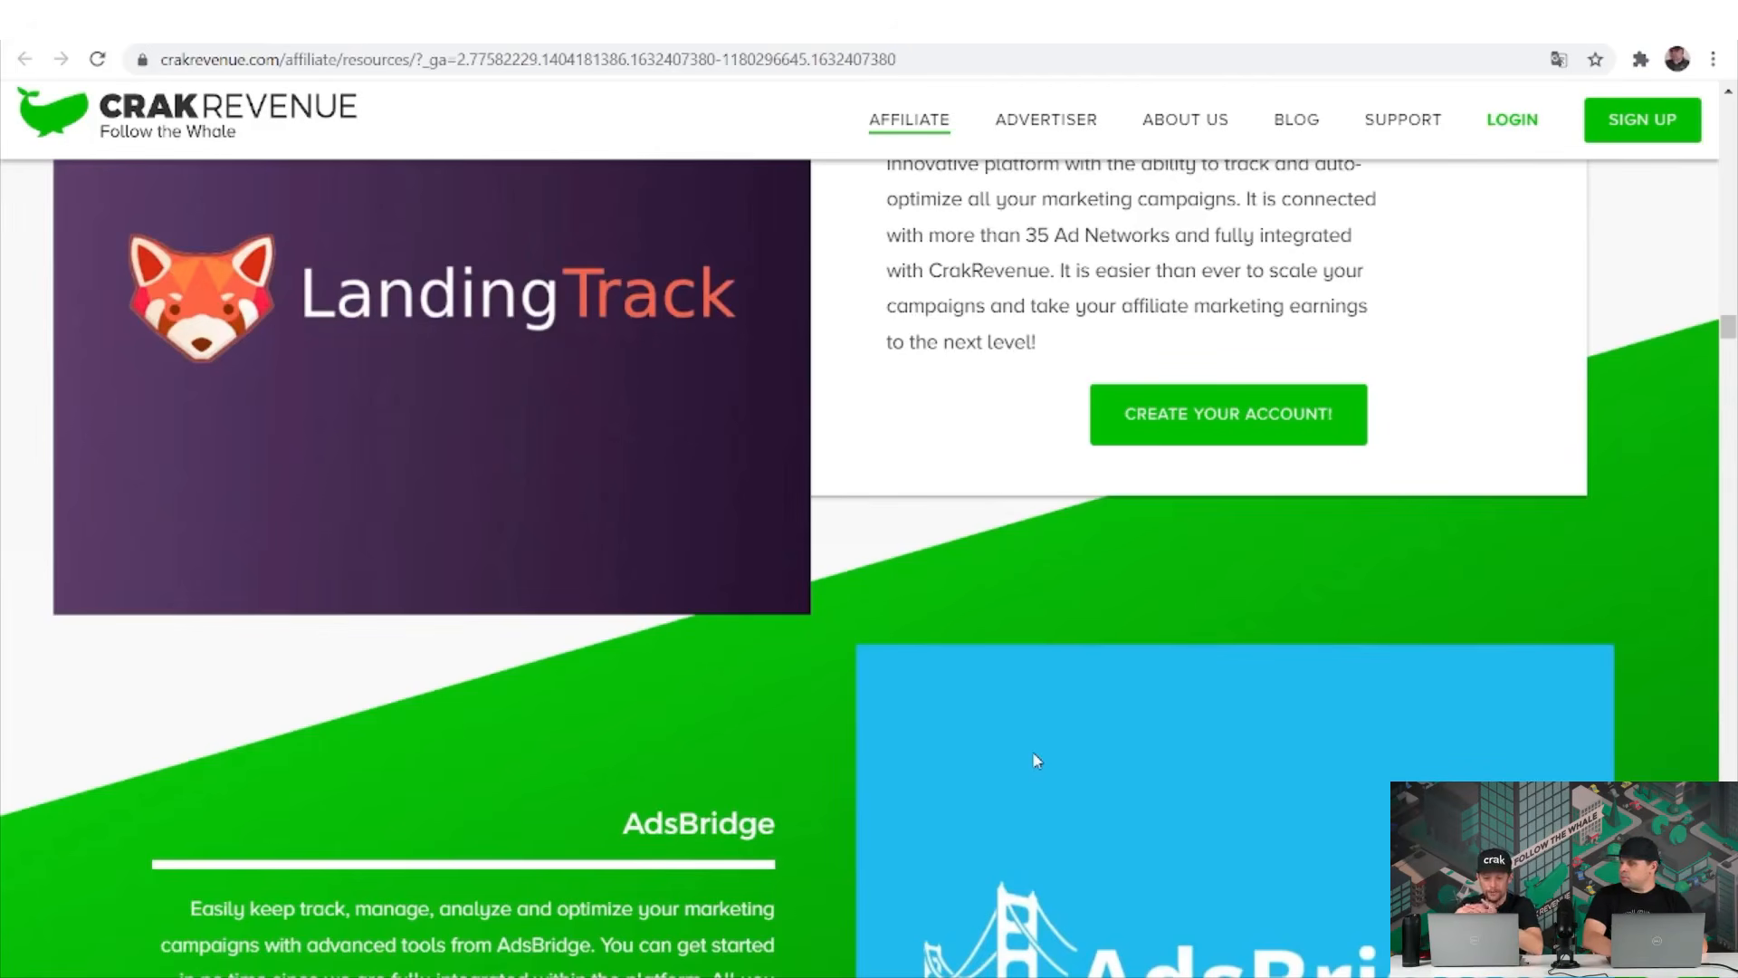
scroll(1036, 760, down, 3)
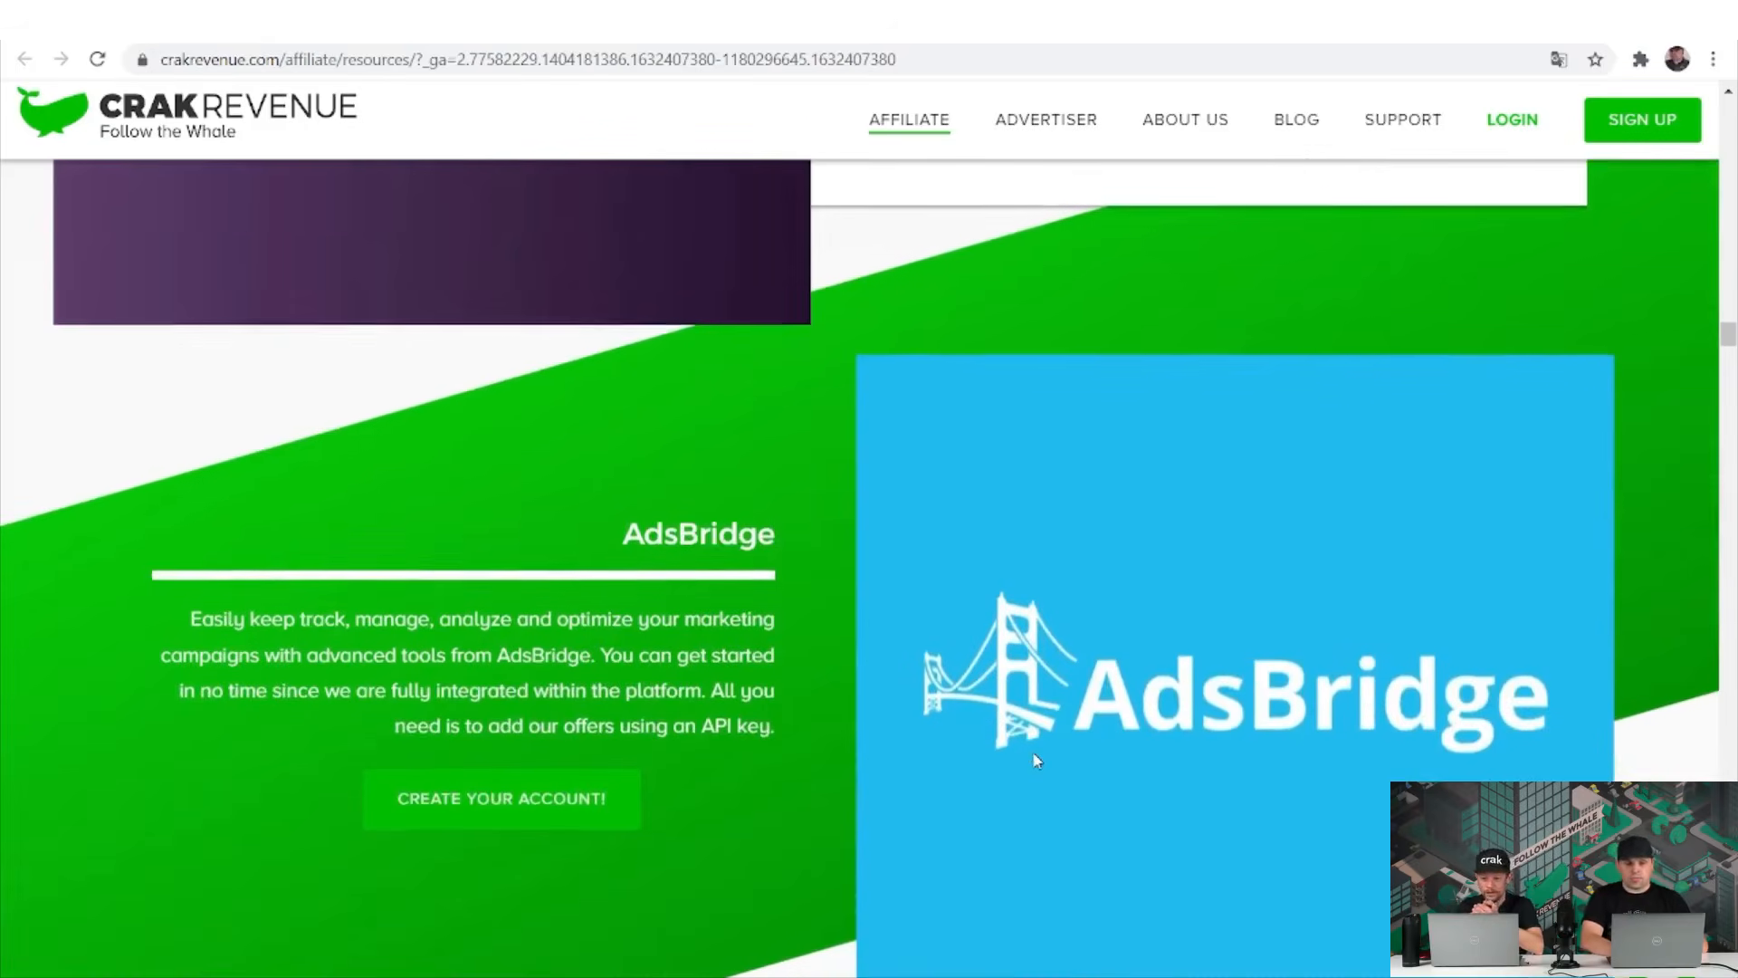
scroll(1036, 760, down, 4)
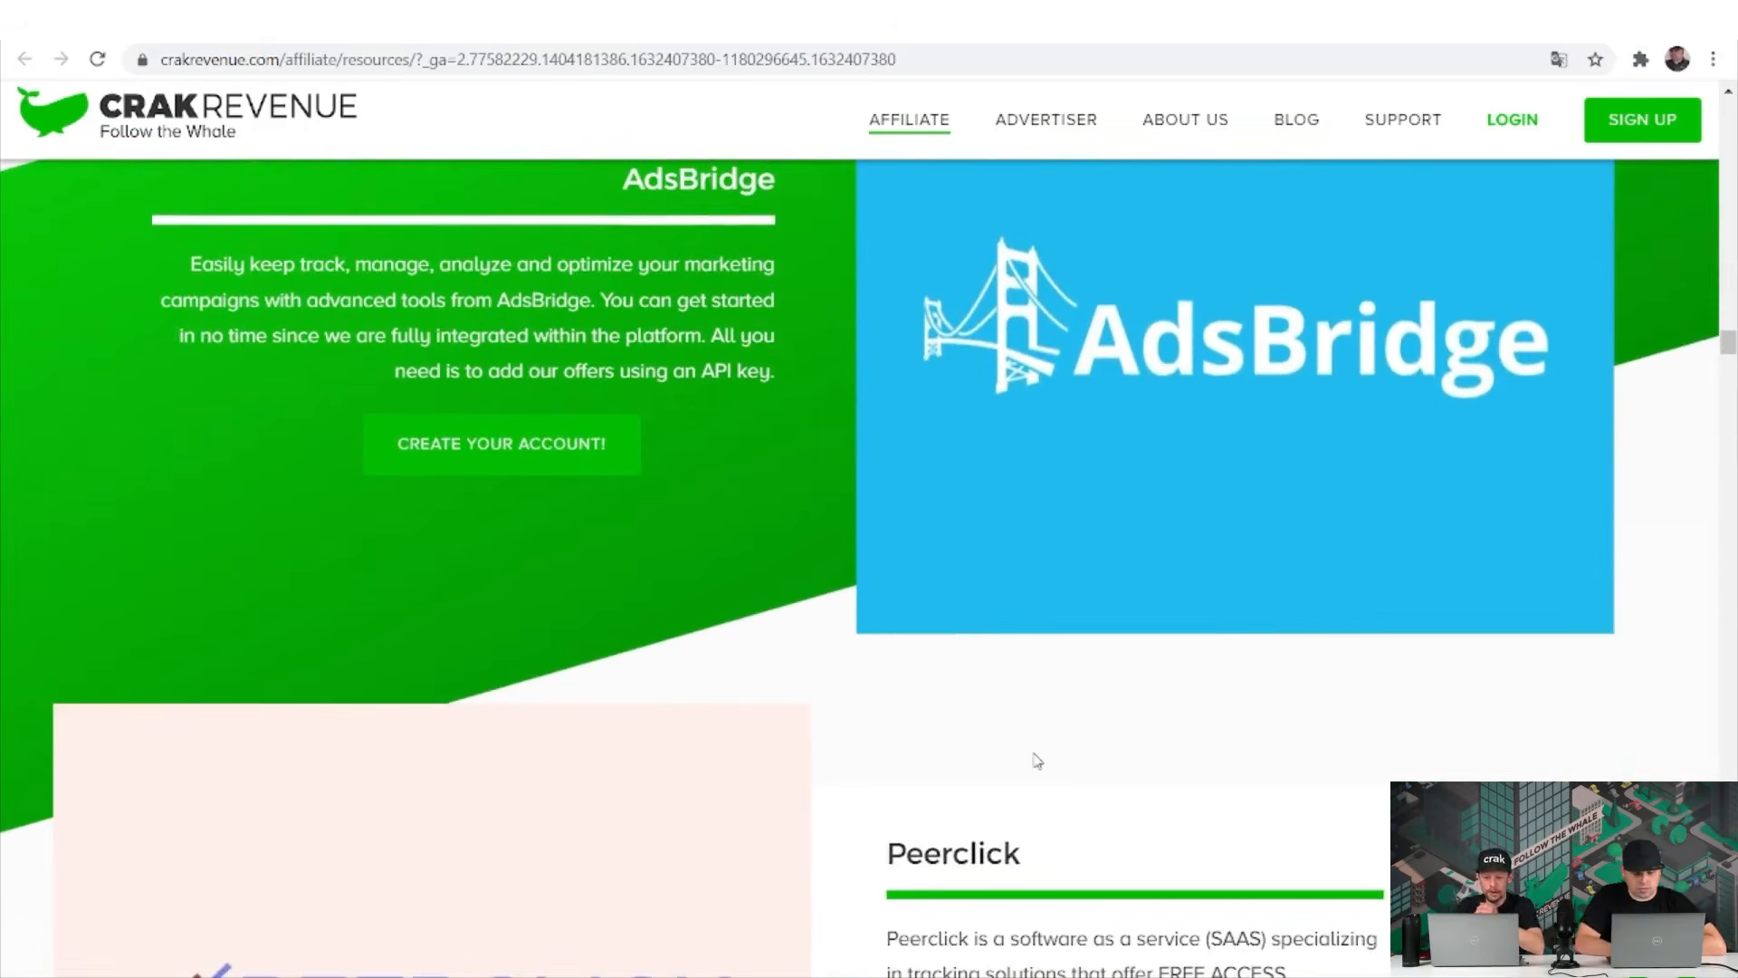
scroll(1036, 761, down, 2)
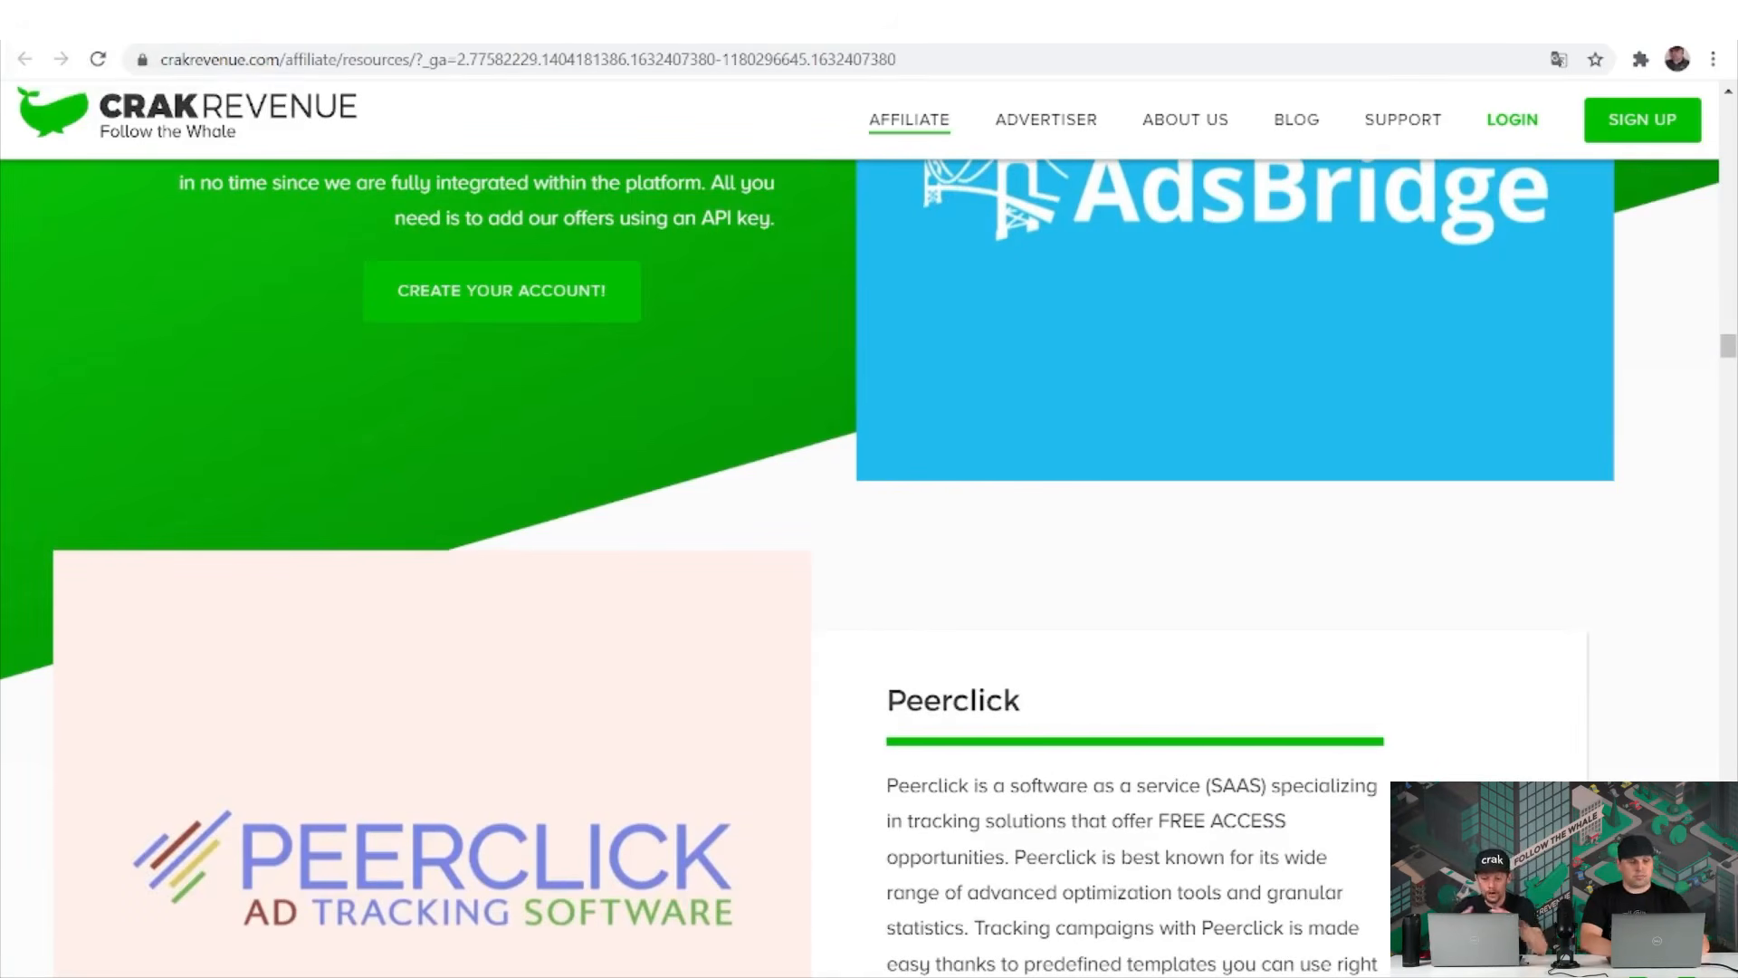
click(65, 60)
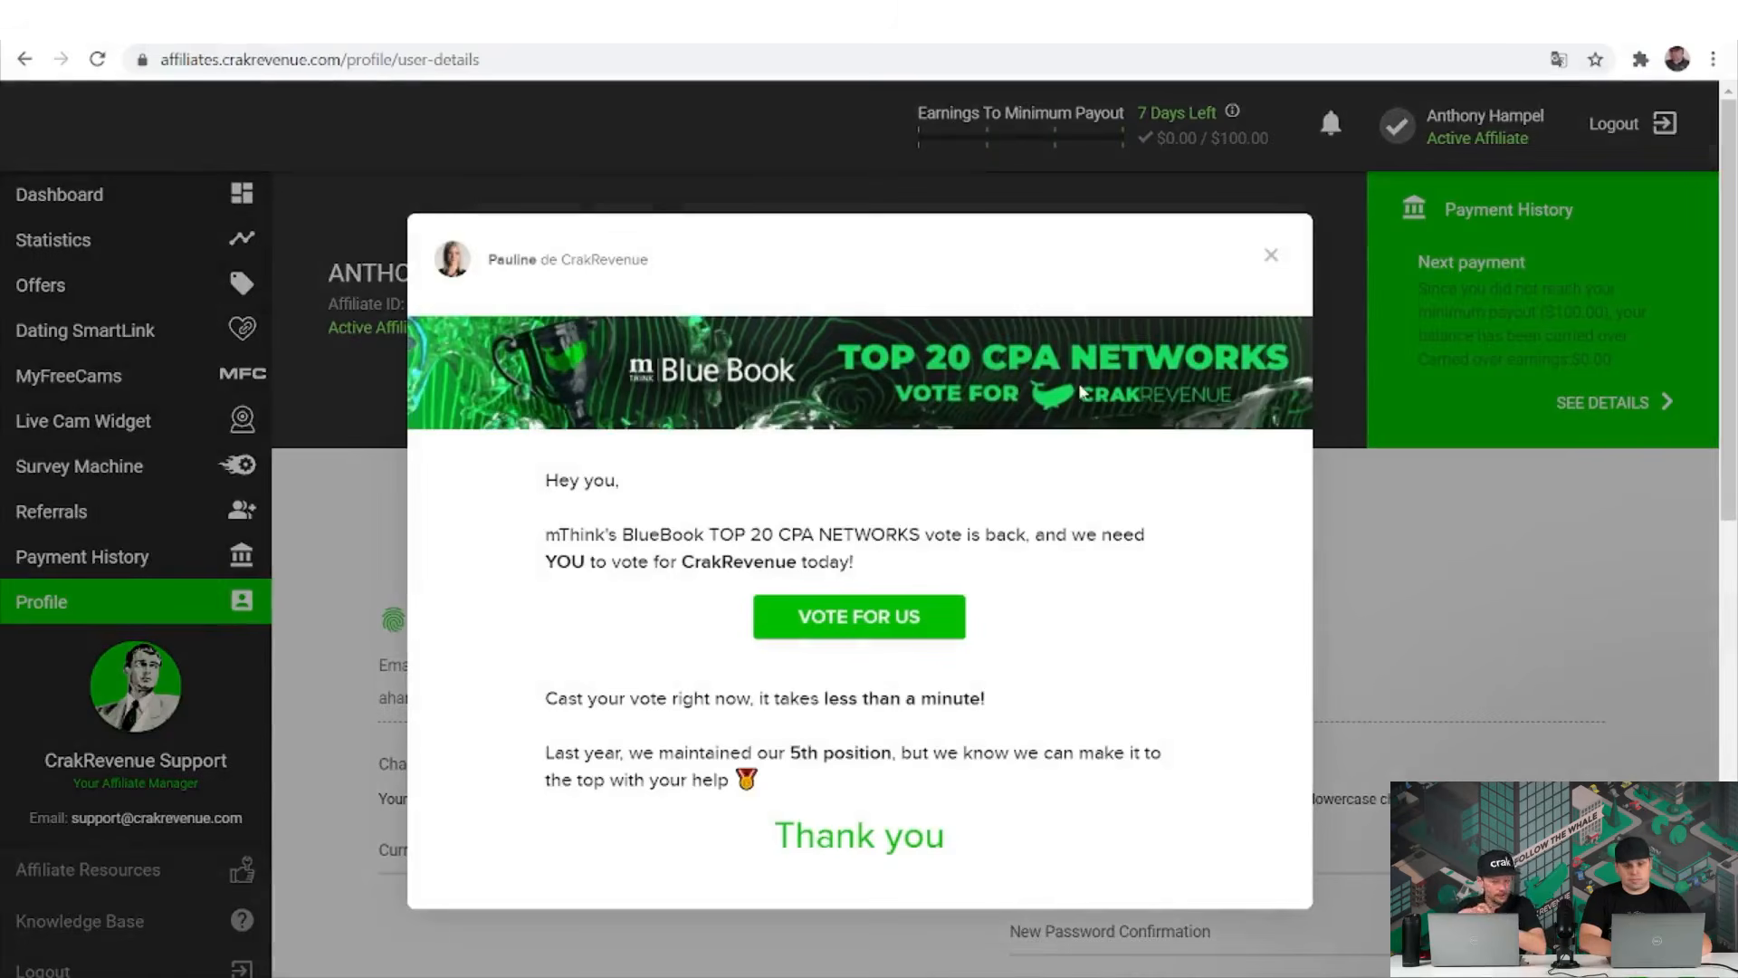
Close the Vote for us pop-up over the profile page.
click(1276, 254)
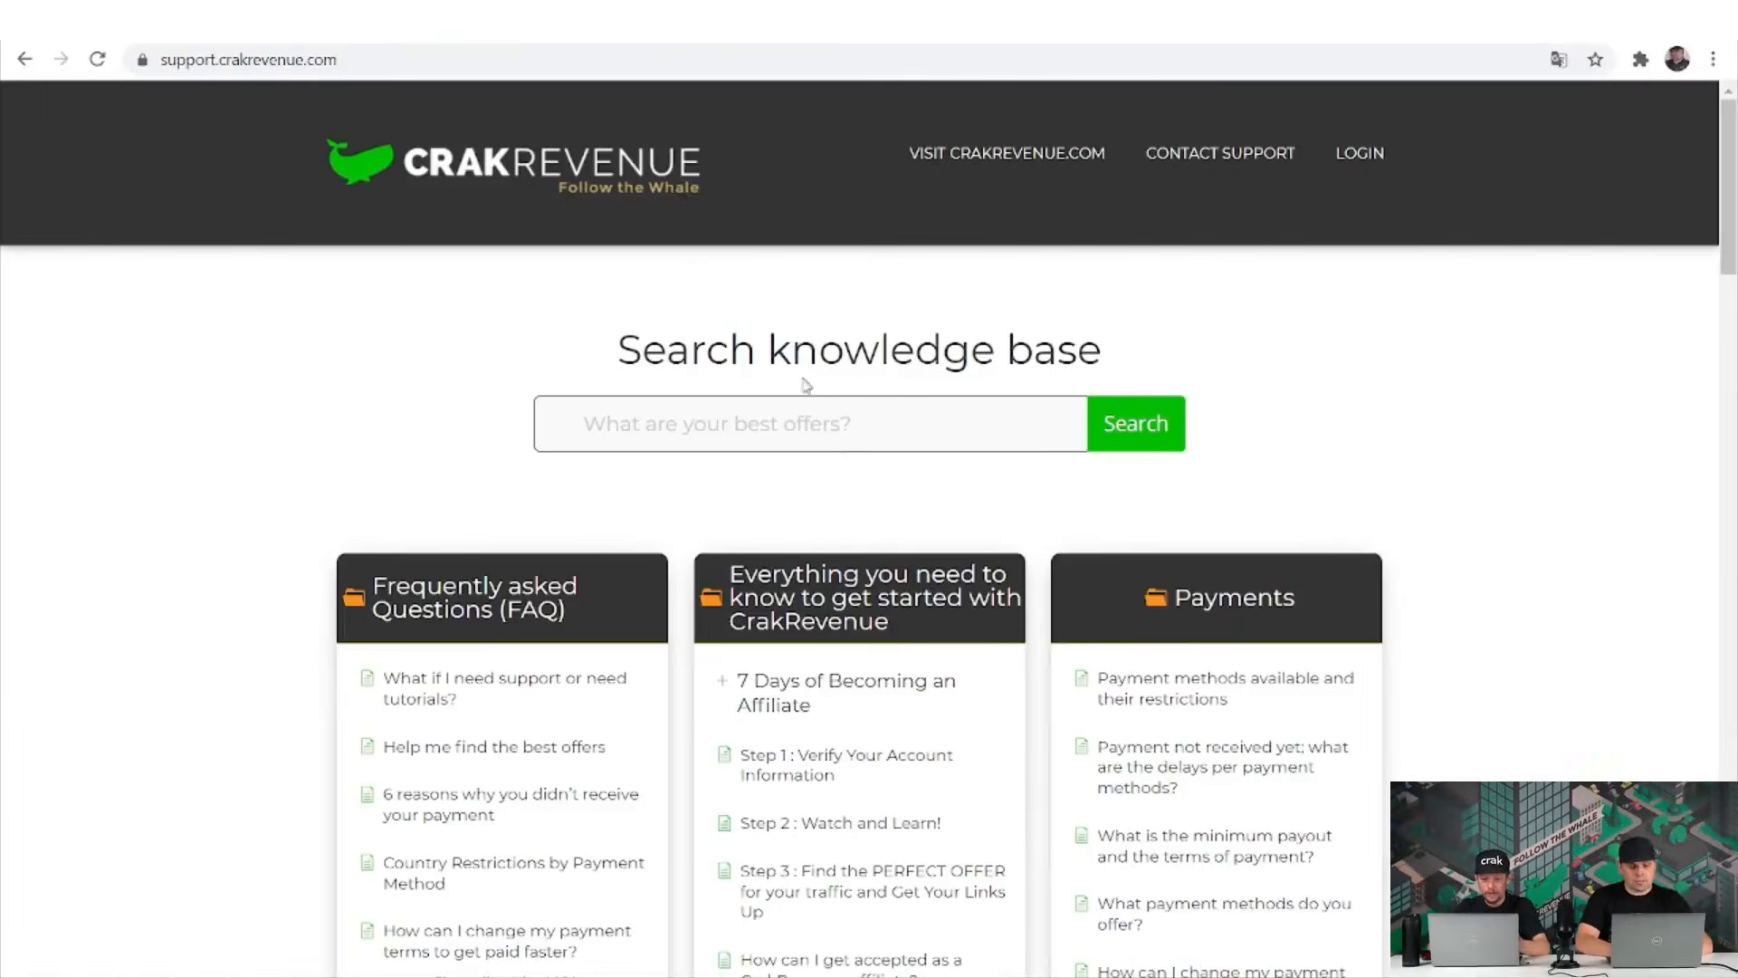
scroll(827, 477, down, 2)
scroll(826, 477, down, 2)
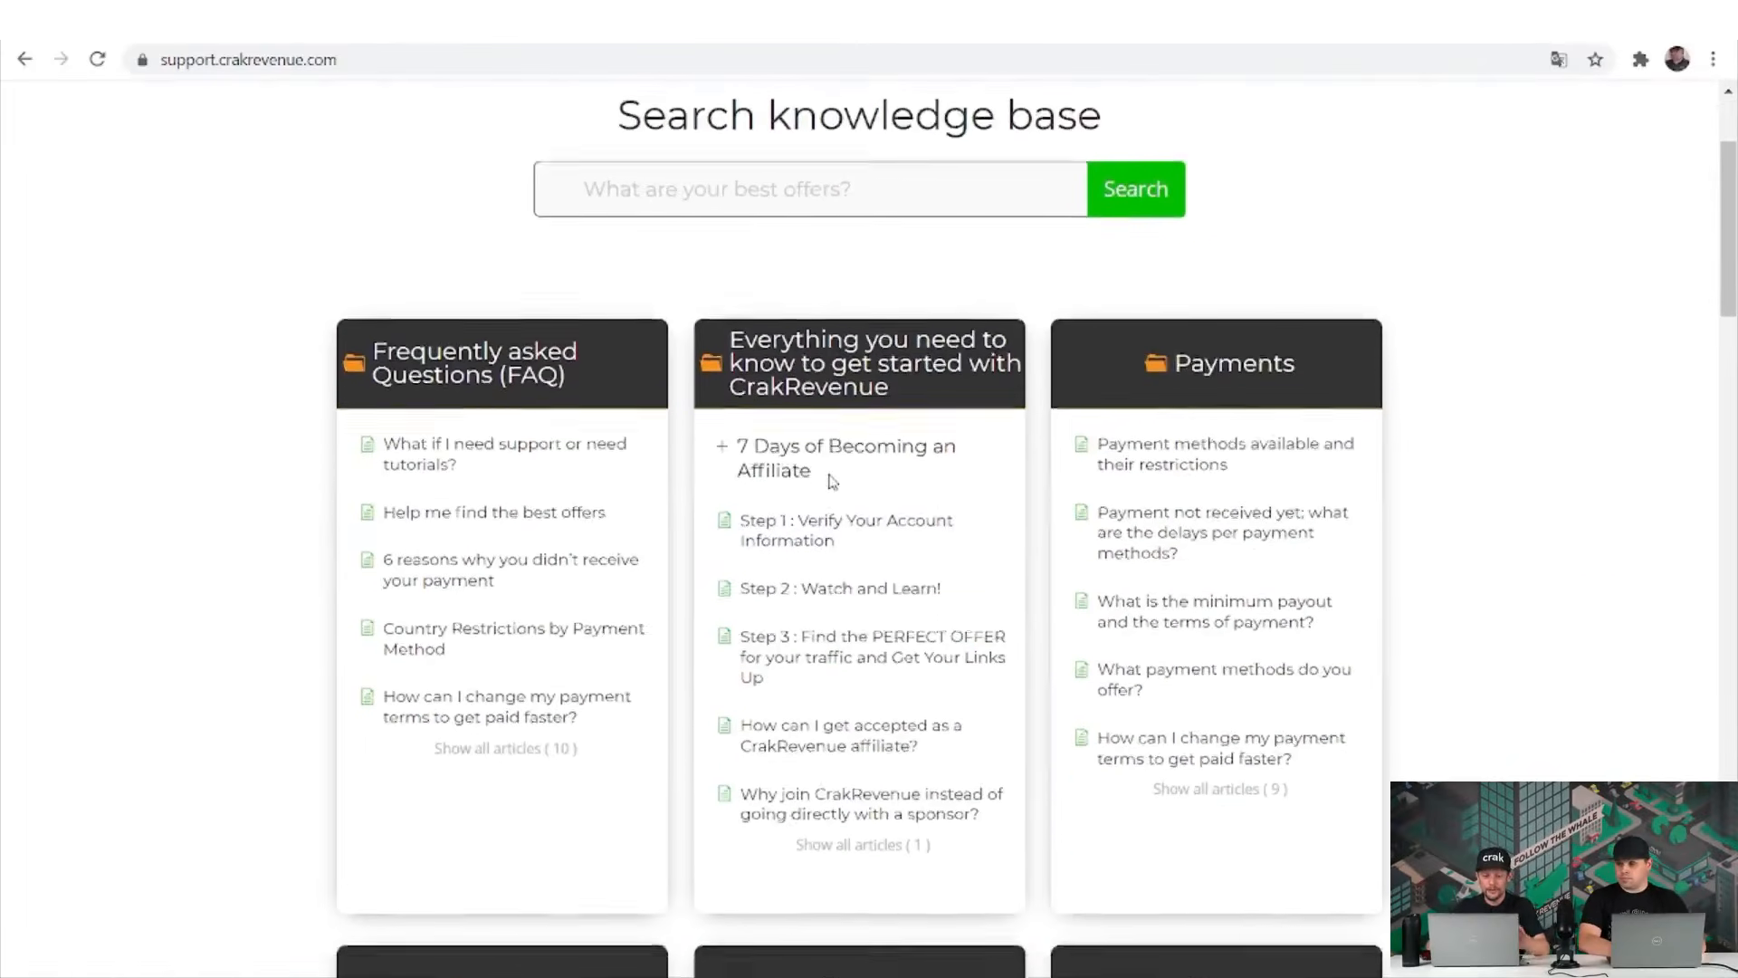
scroll(826, 477, up, 1)
scroll(831, 480, down, 1)
scroll(827, 477, down, 1)
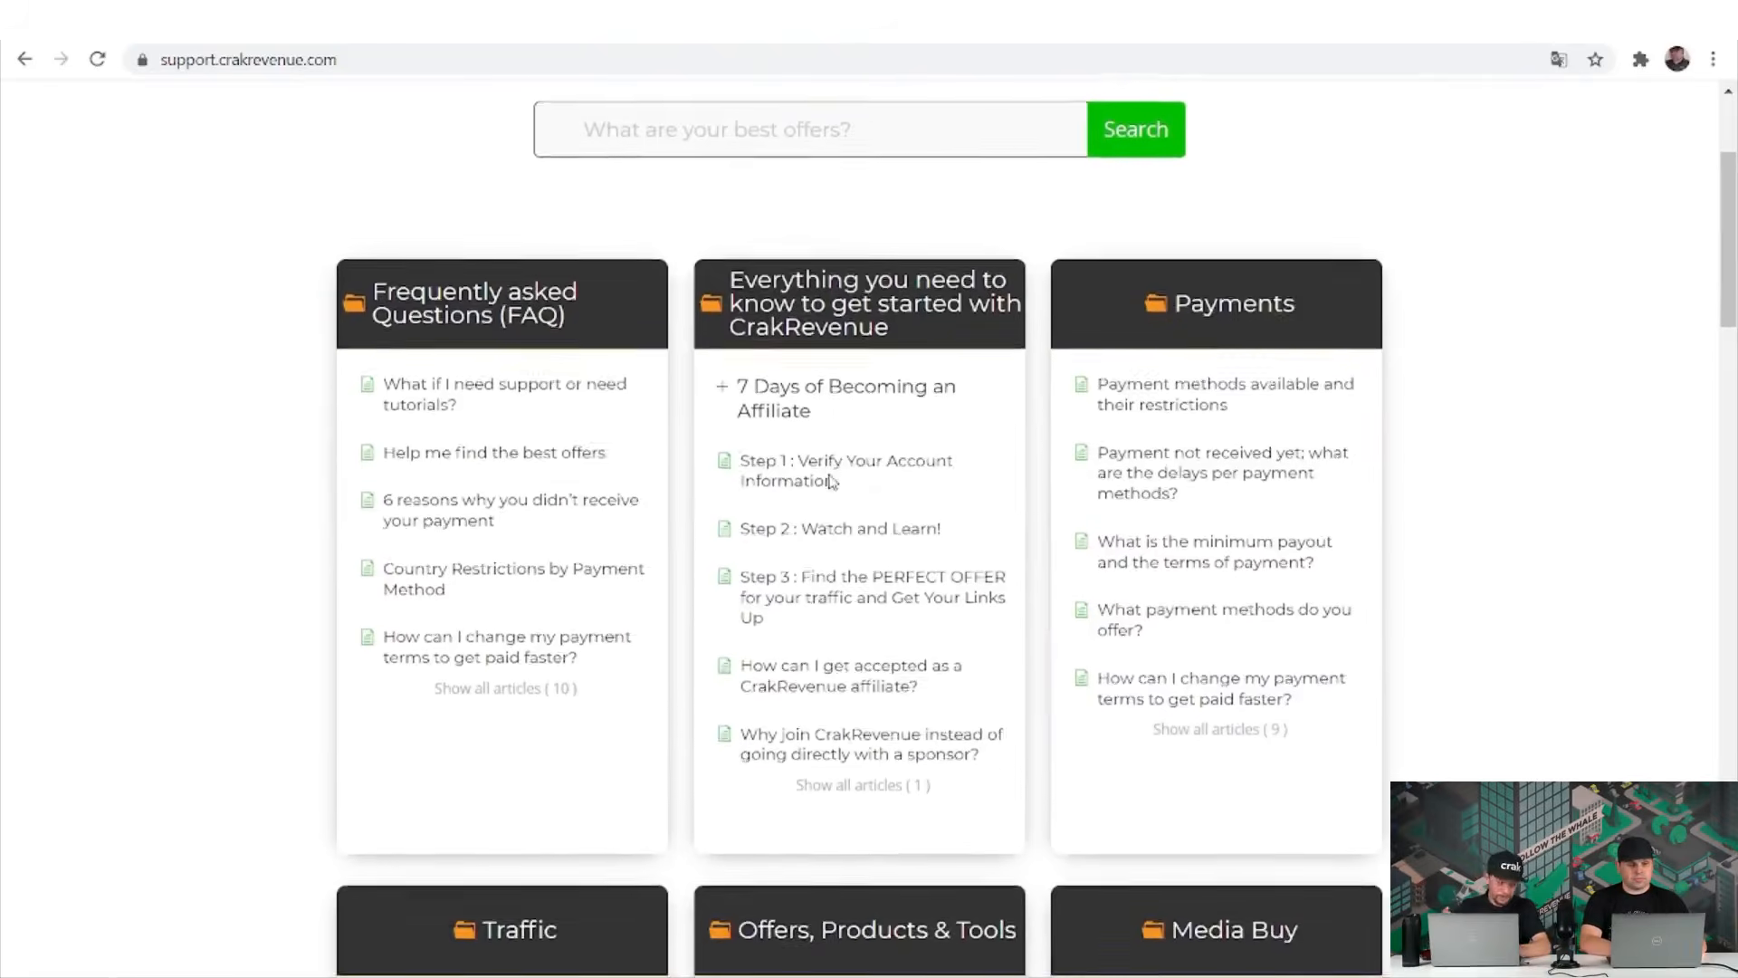
scroll(827, 480, down, 1)
scroll(831, 484, up, 3)
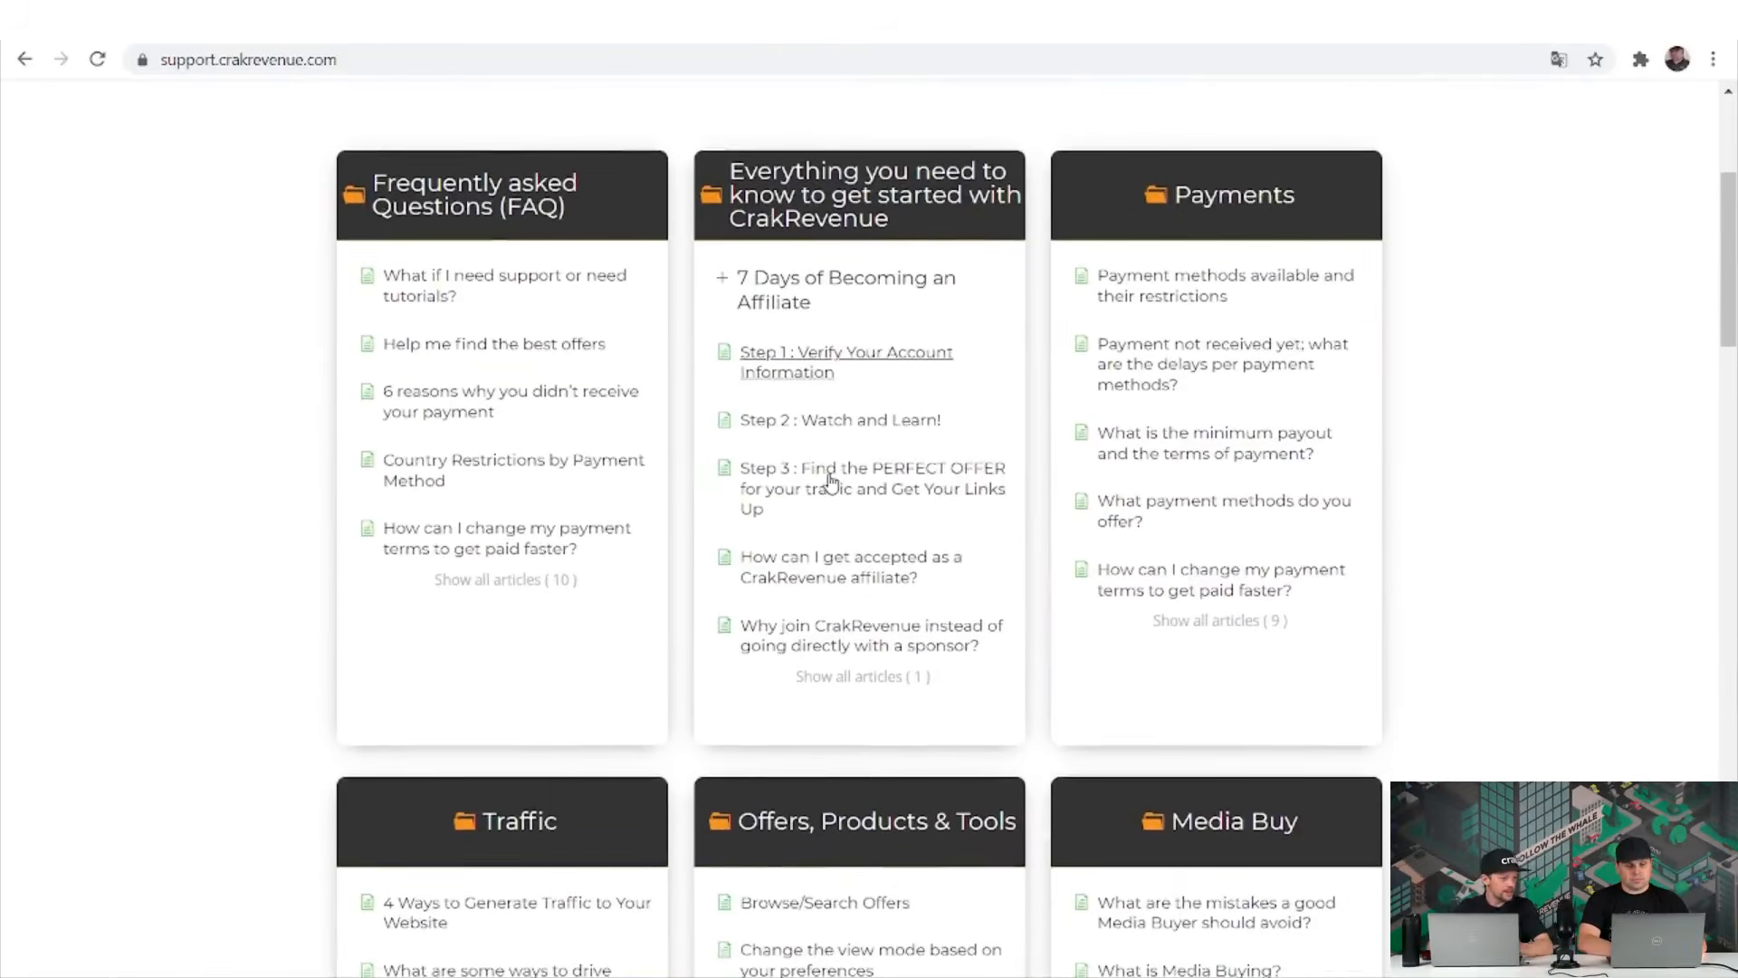
scroll(831, 484, down, 4)
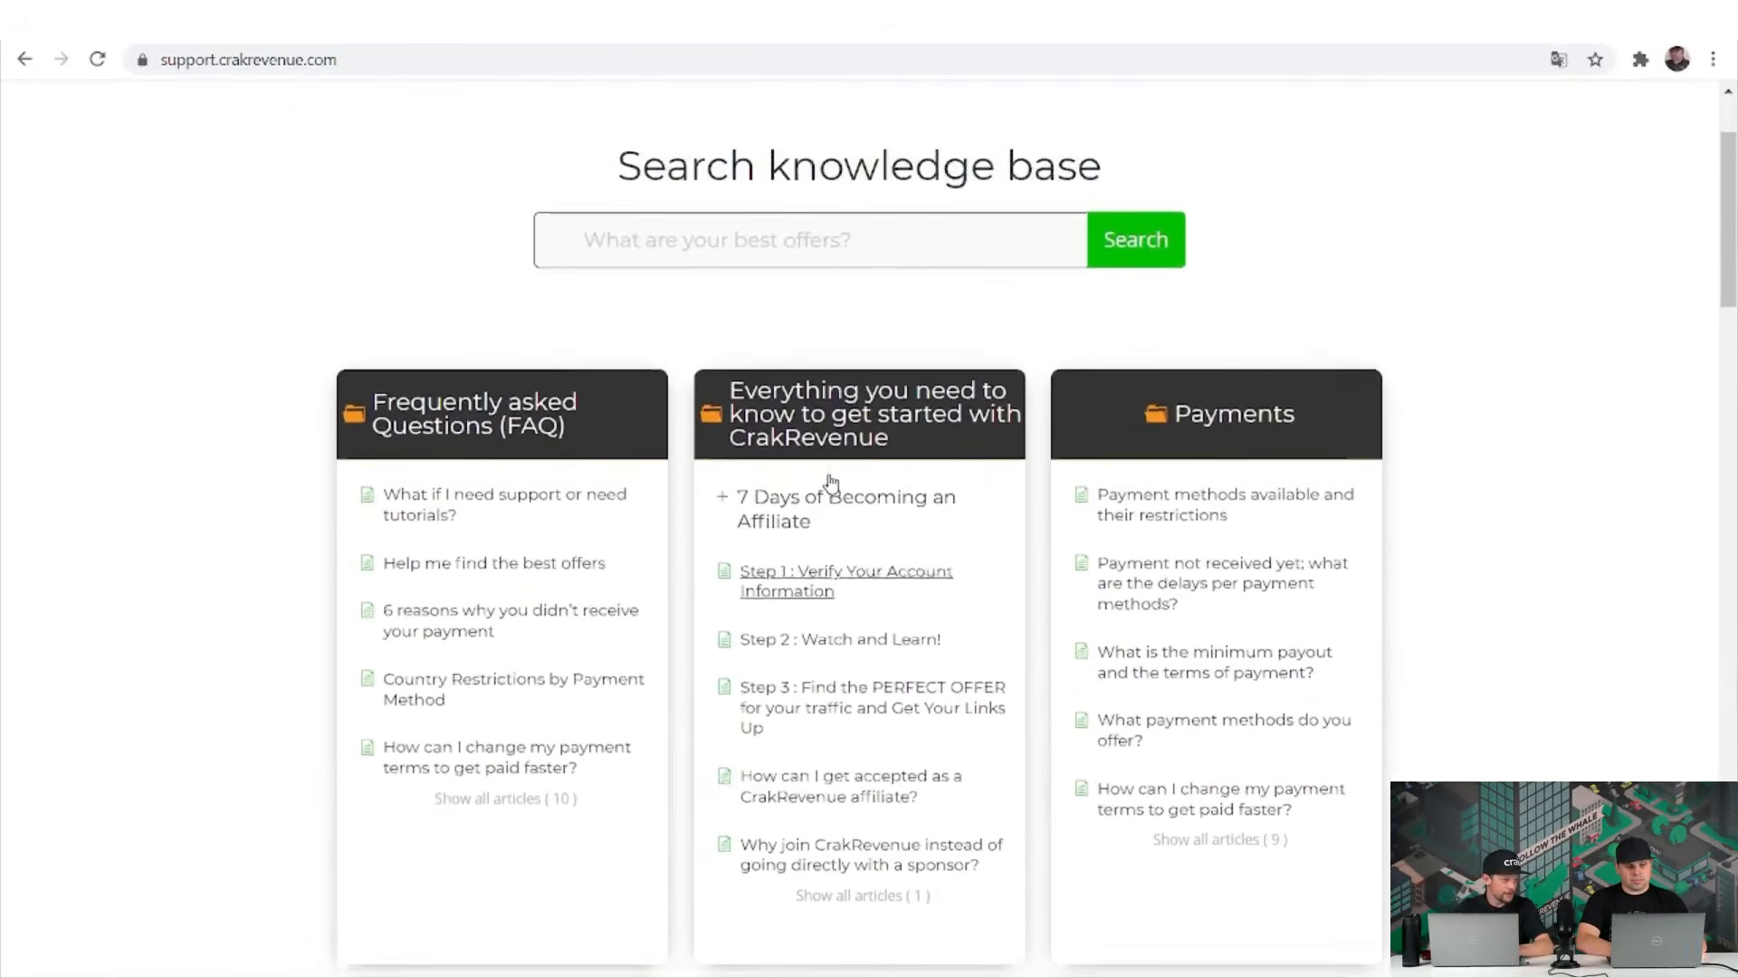
scroll(831, 484, down, 1)
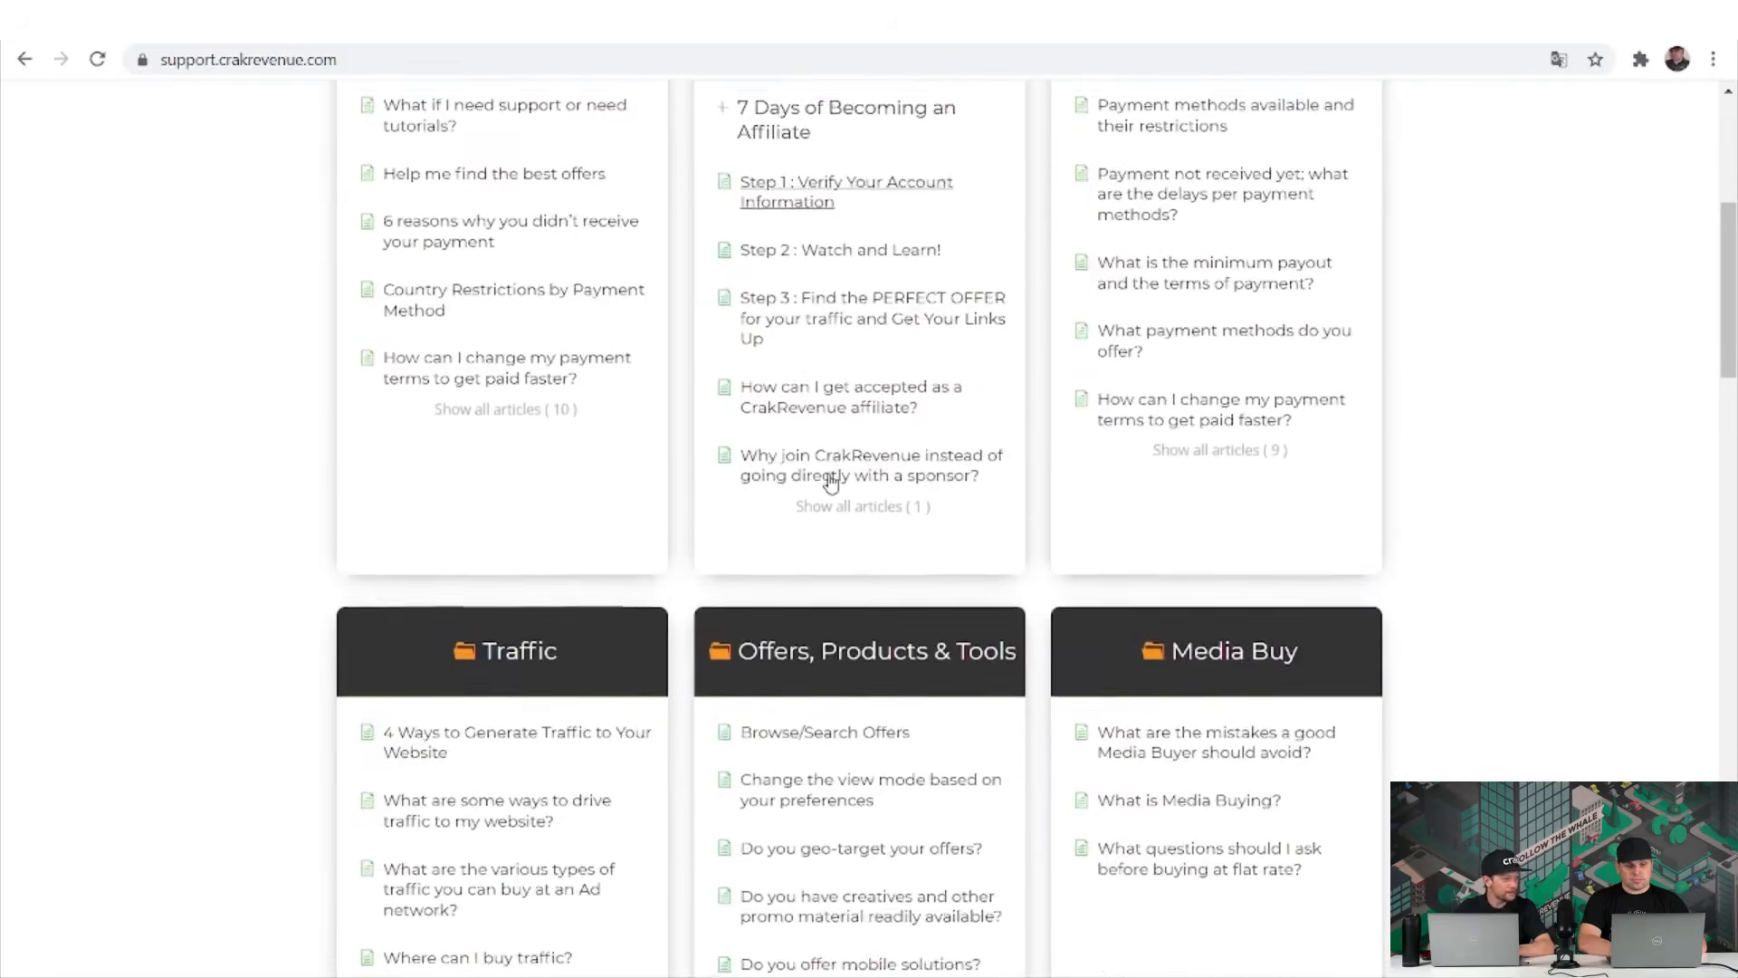
scroll(832, 481, down, 1)
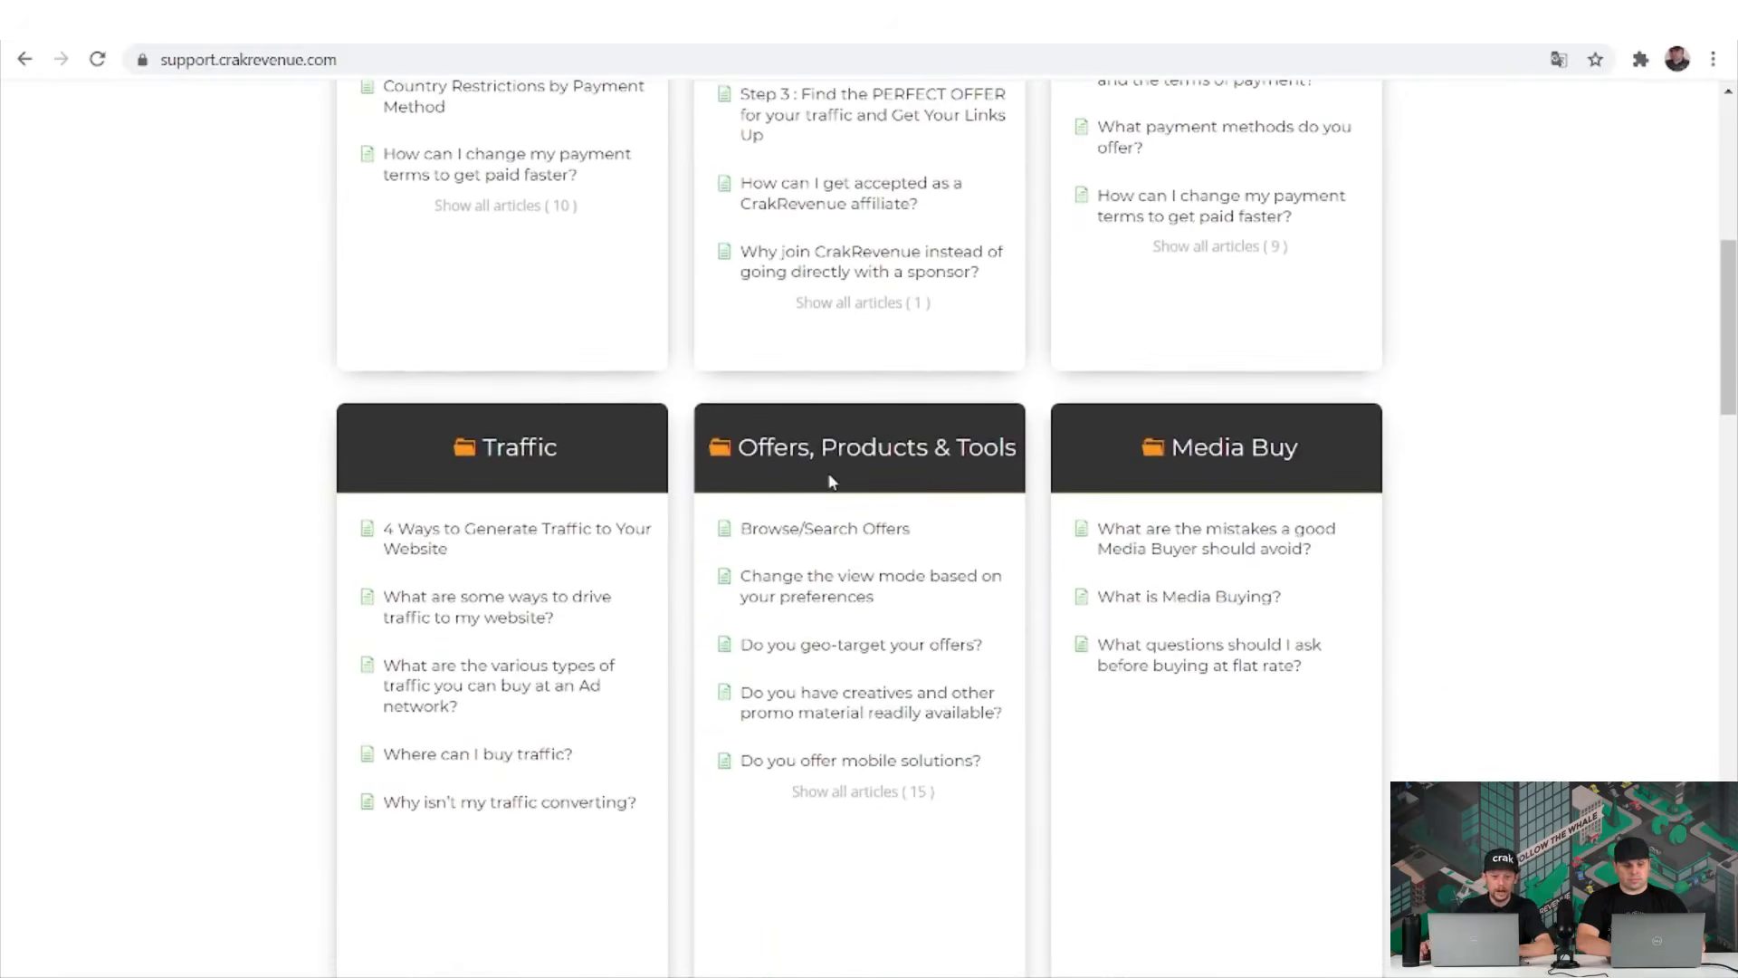
scroll(831, 482, up, 6)
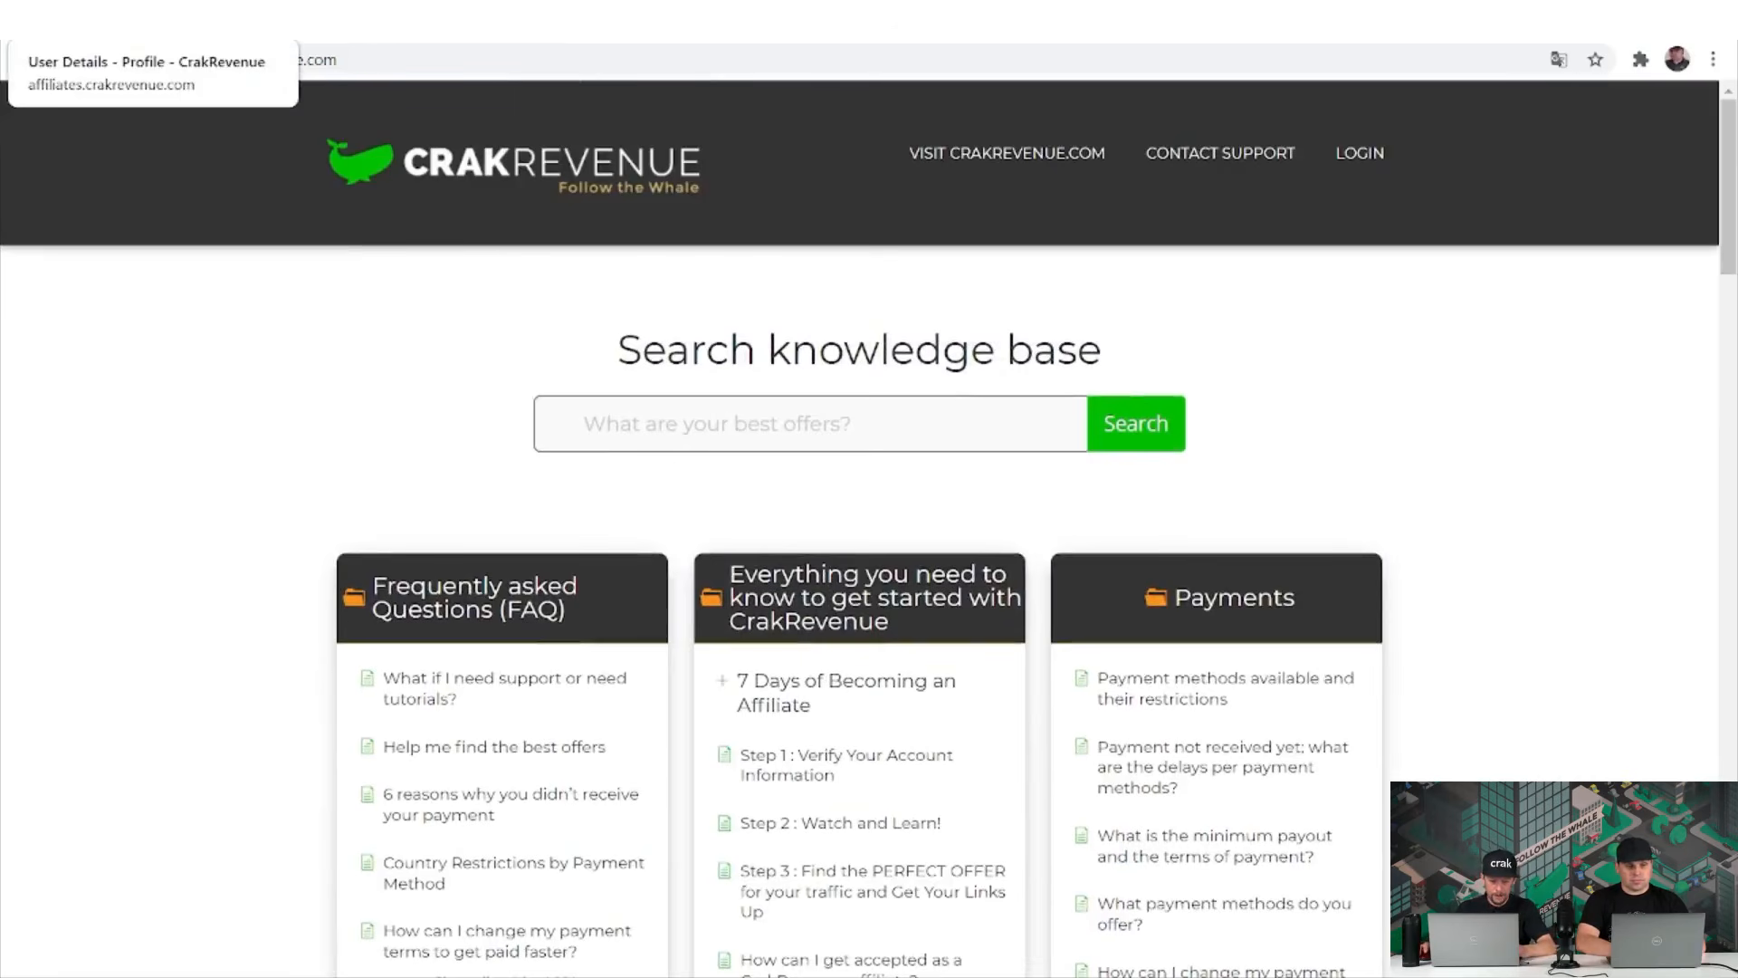
Return to the profile and reach the Offers page via Survey Machine.
click(109, 20)
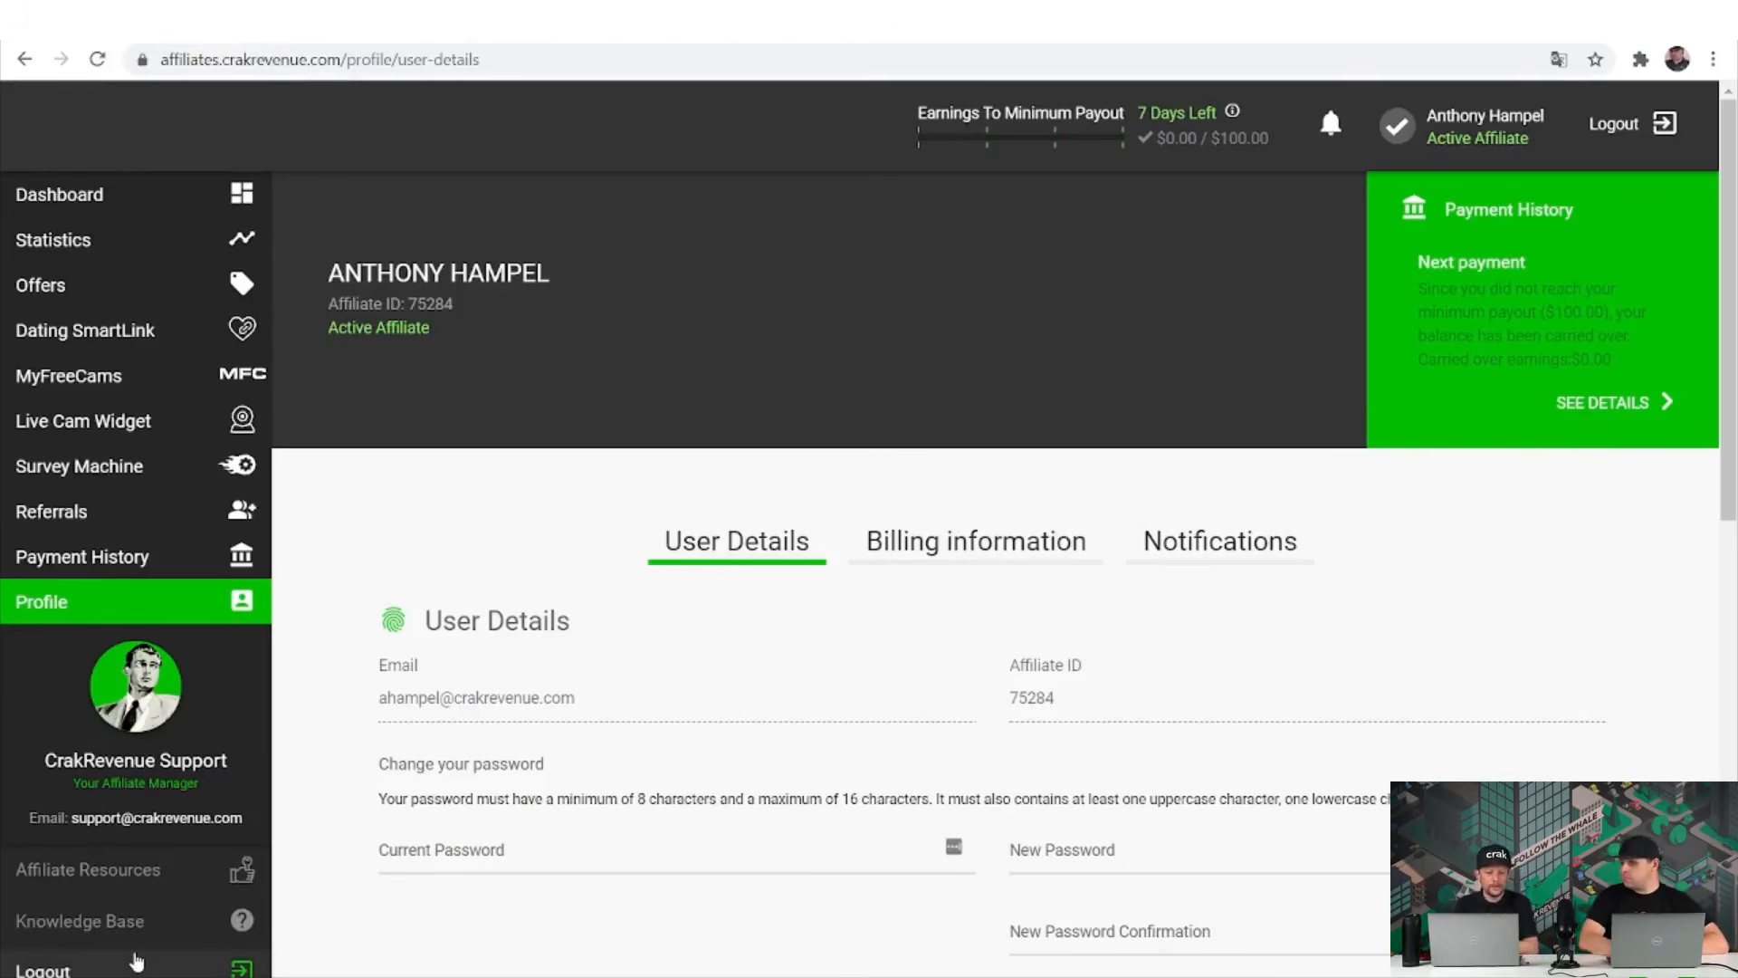
click(136, 482)
click(163, 290)
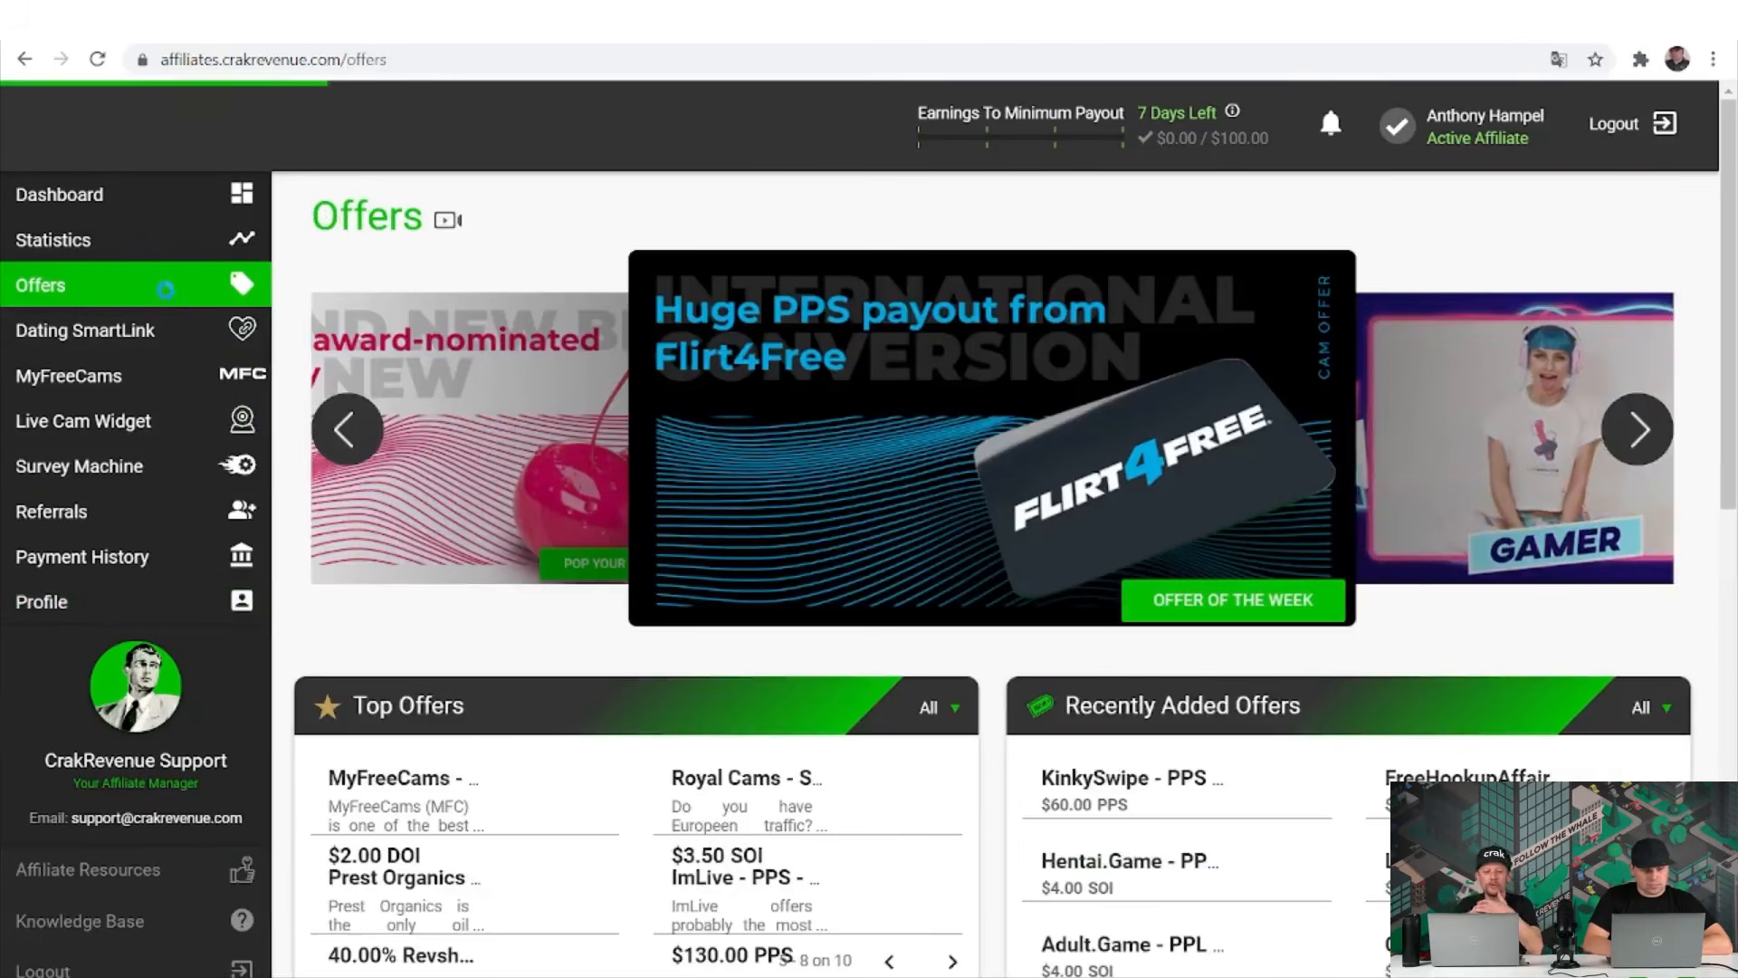
Page forward and back through Top Offers, ending on the first four of 10.
scroll(718, 518, down, 2)
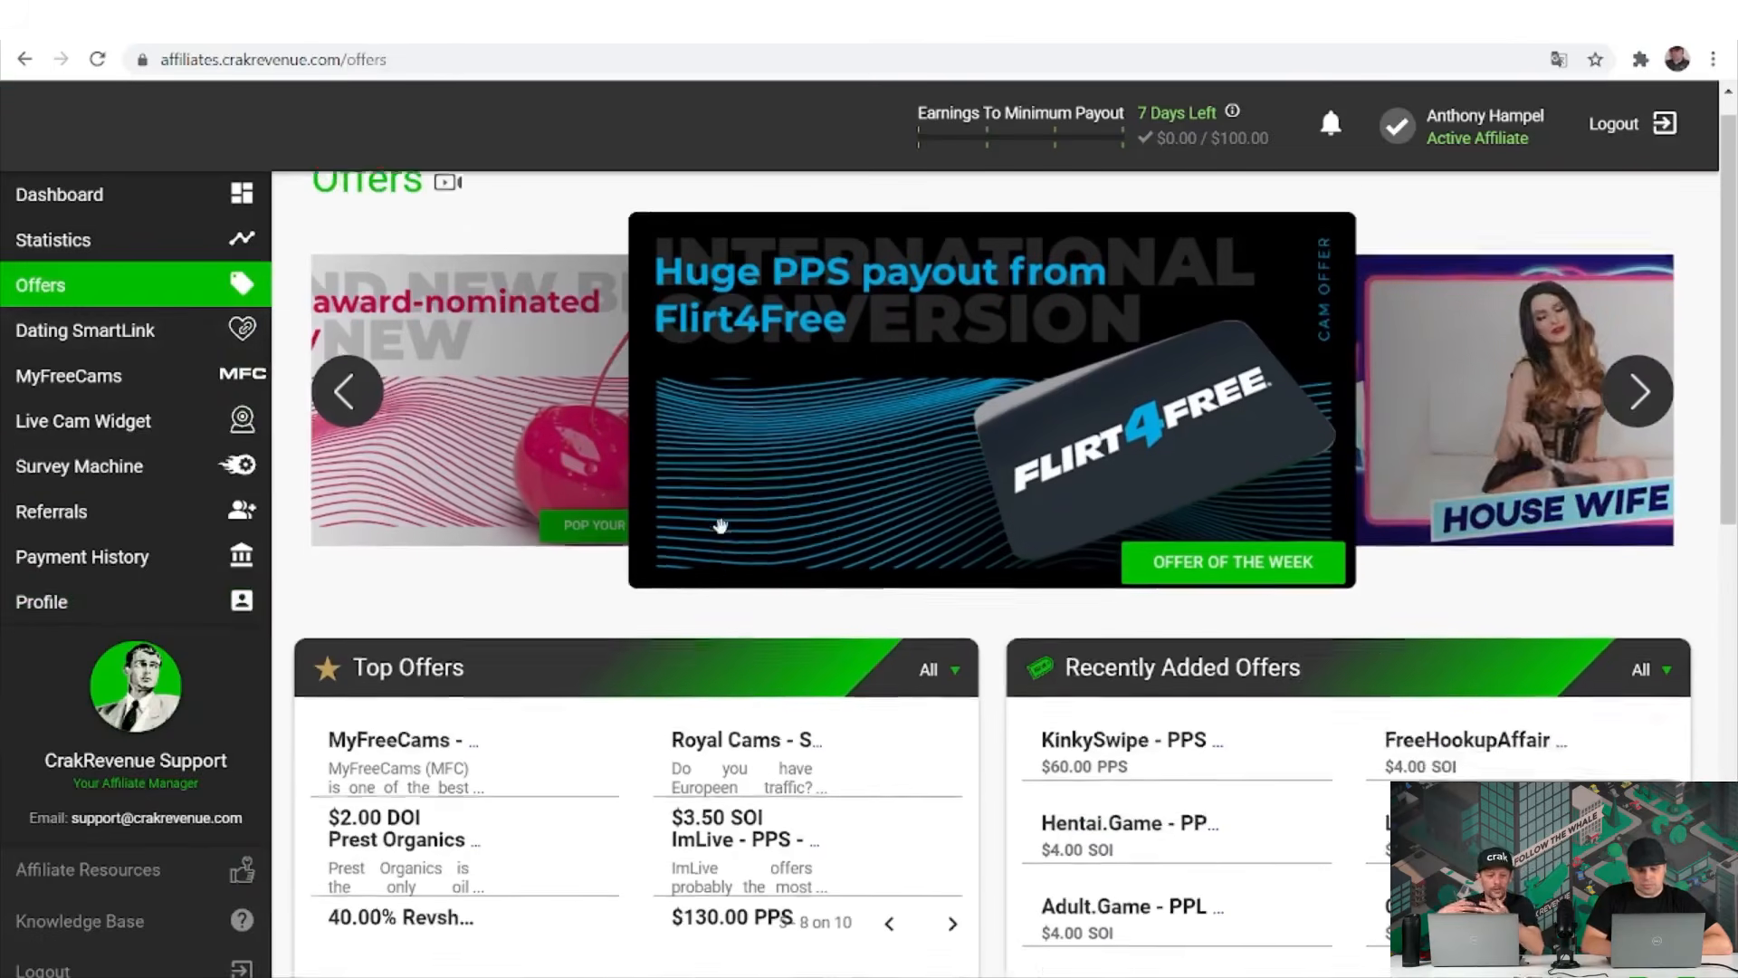
scroll(720, 525, down, 3)
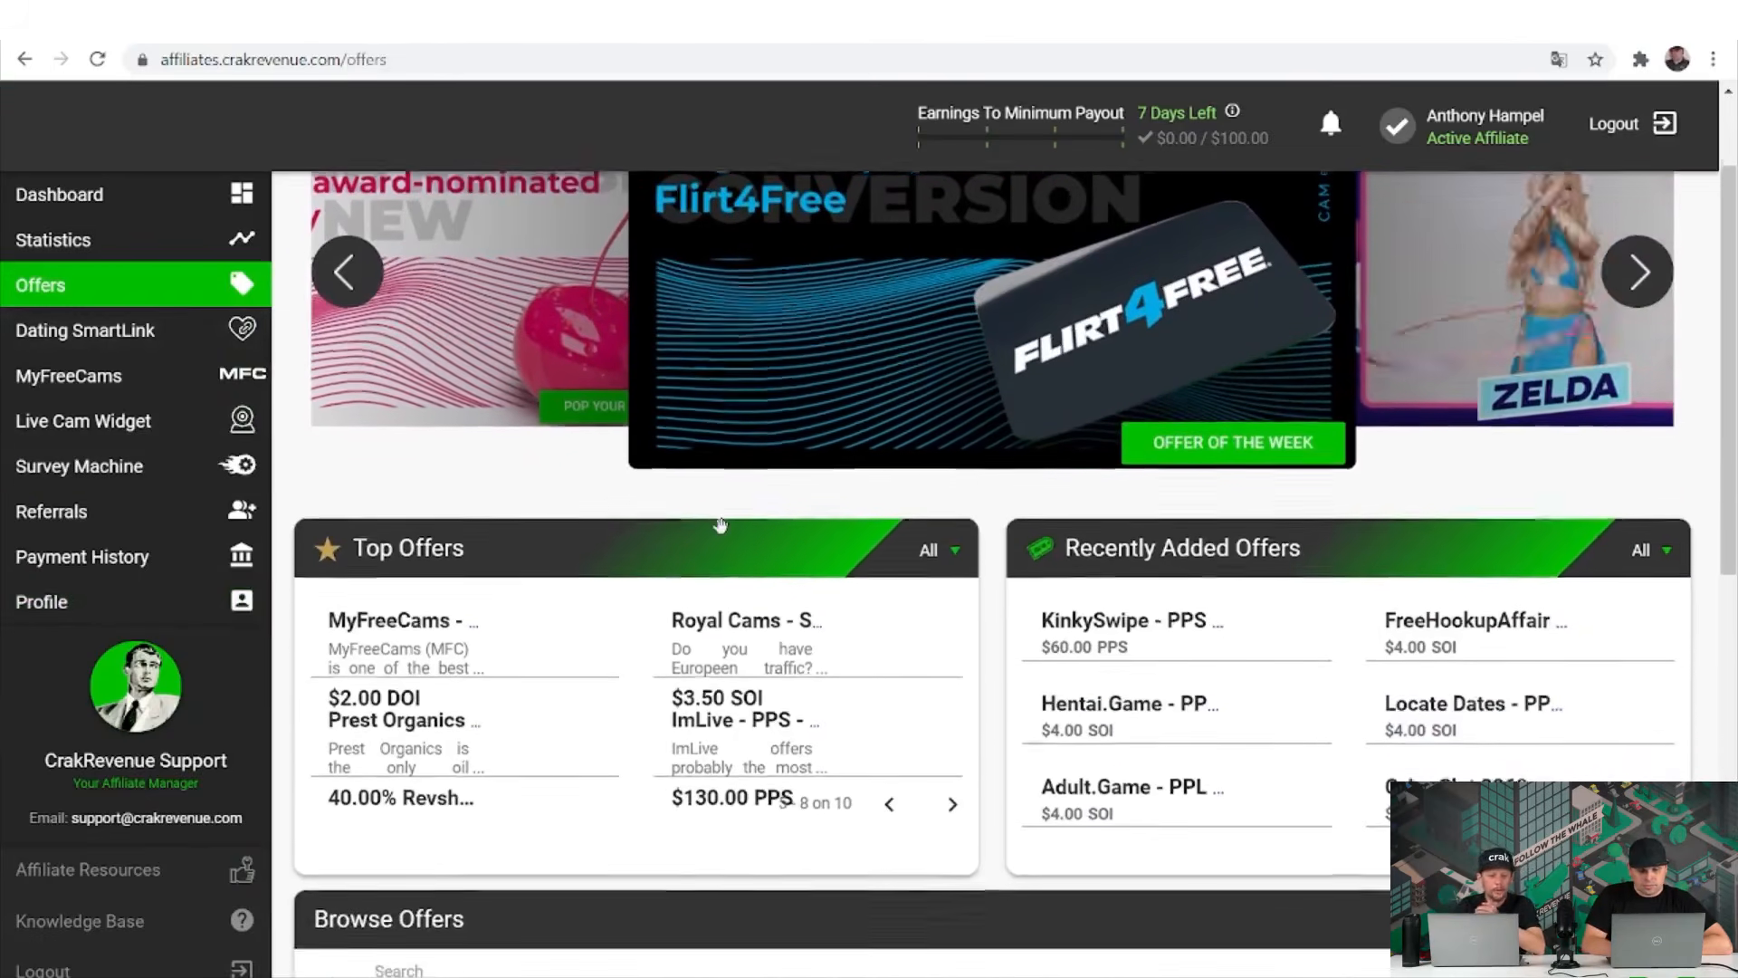
scroll(720, 525, down, 3)
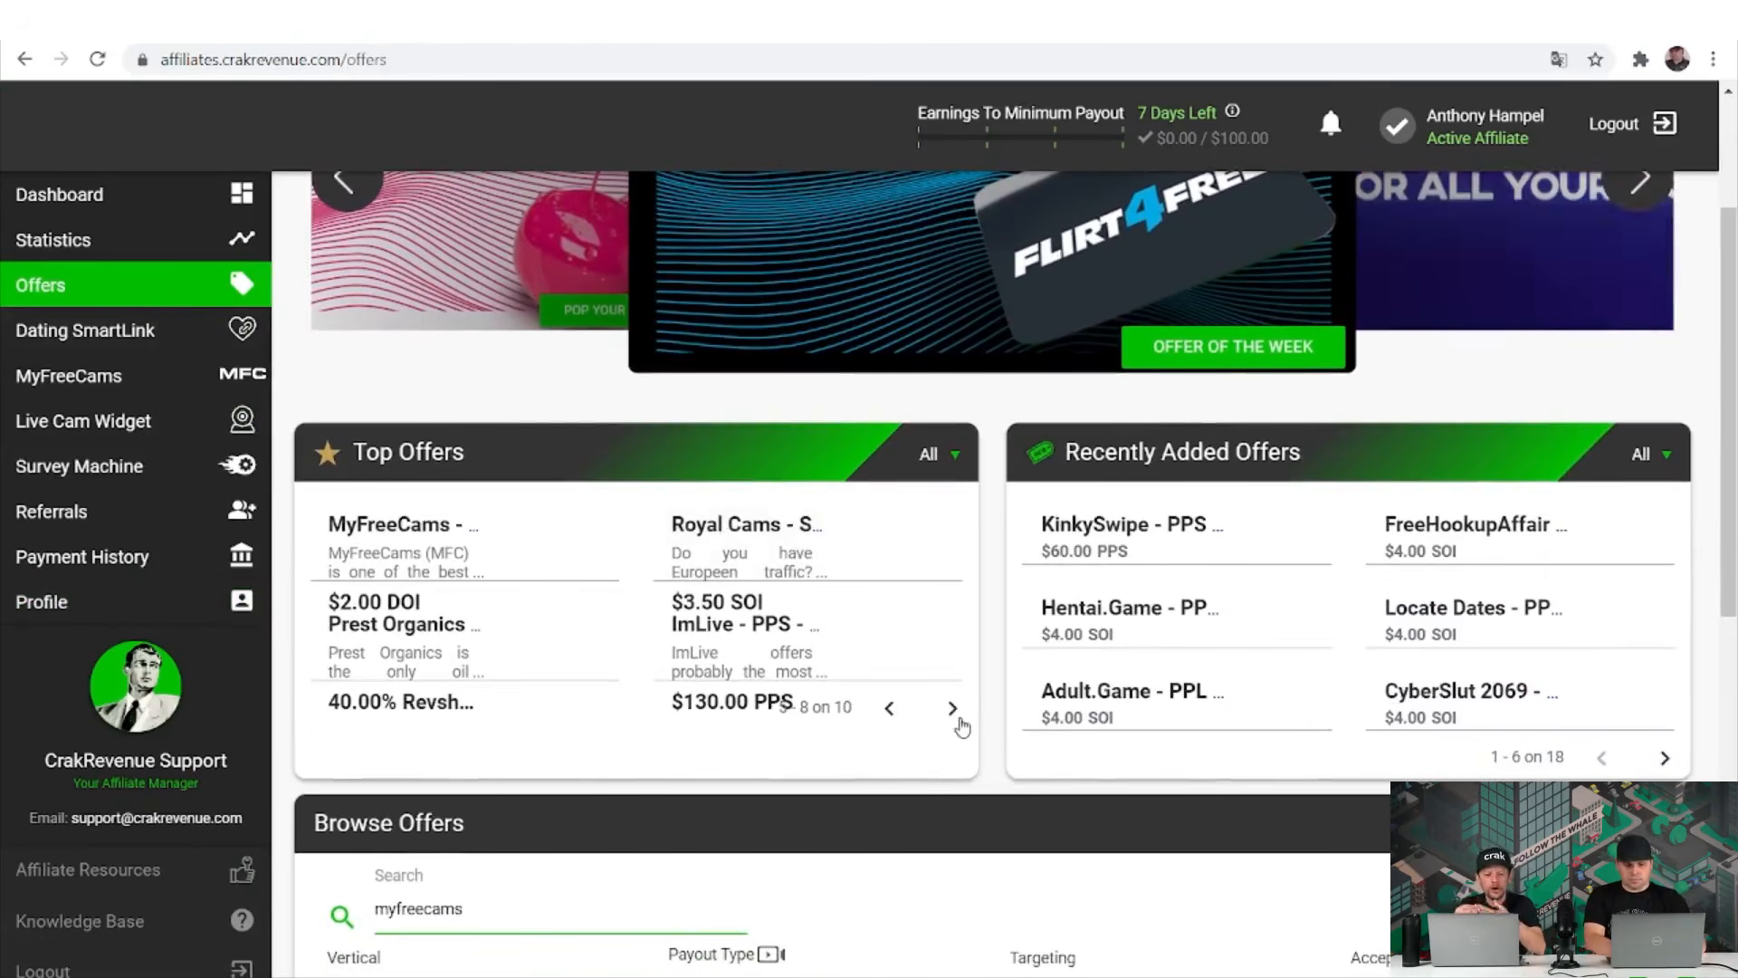
click(953, 709)
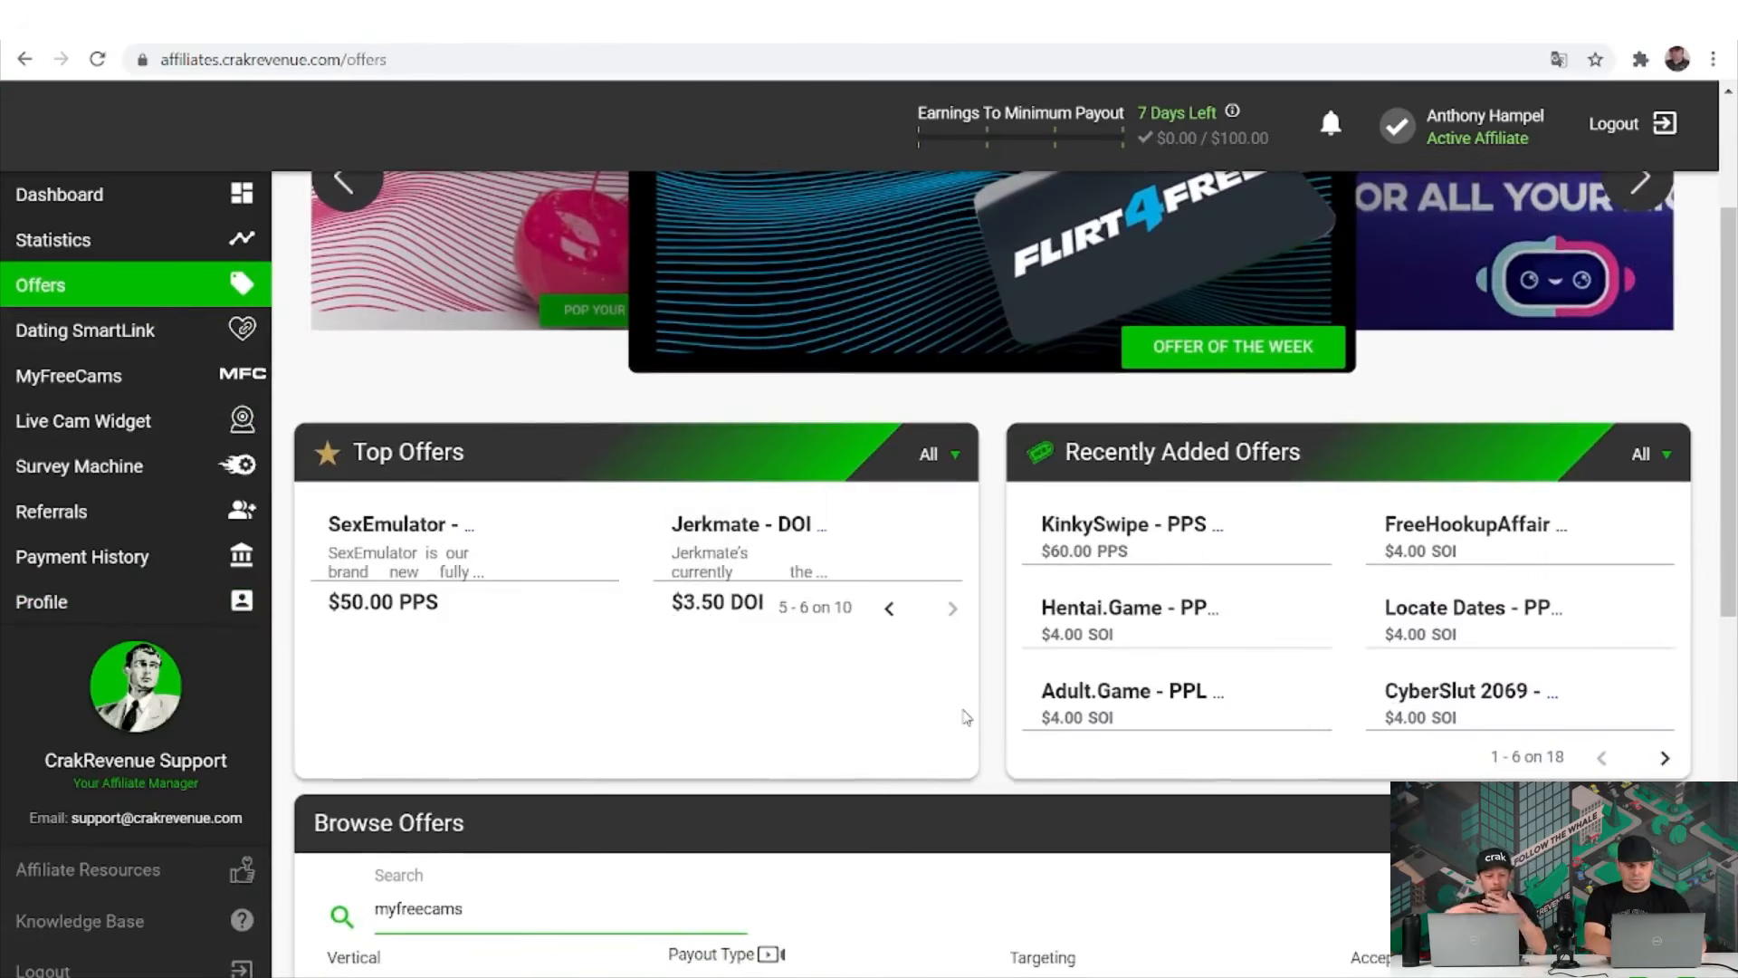
click(888, 609)
click(892, 709)
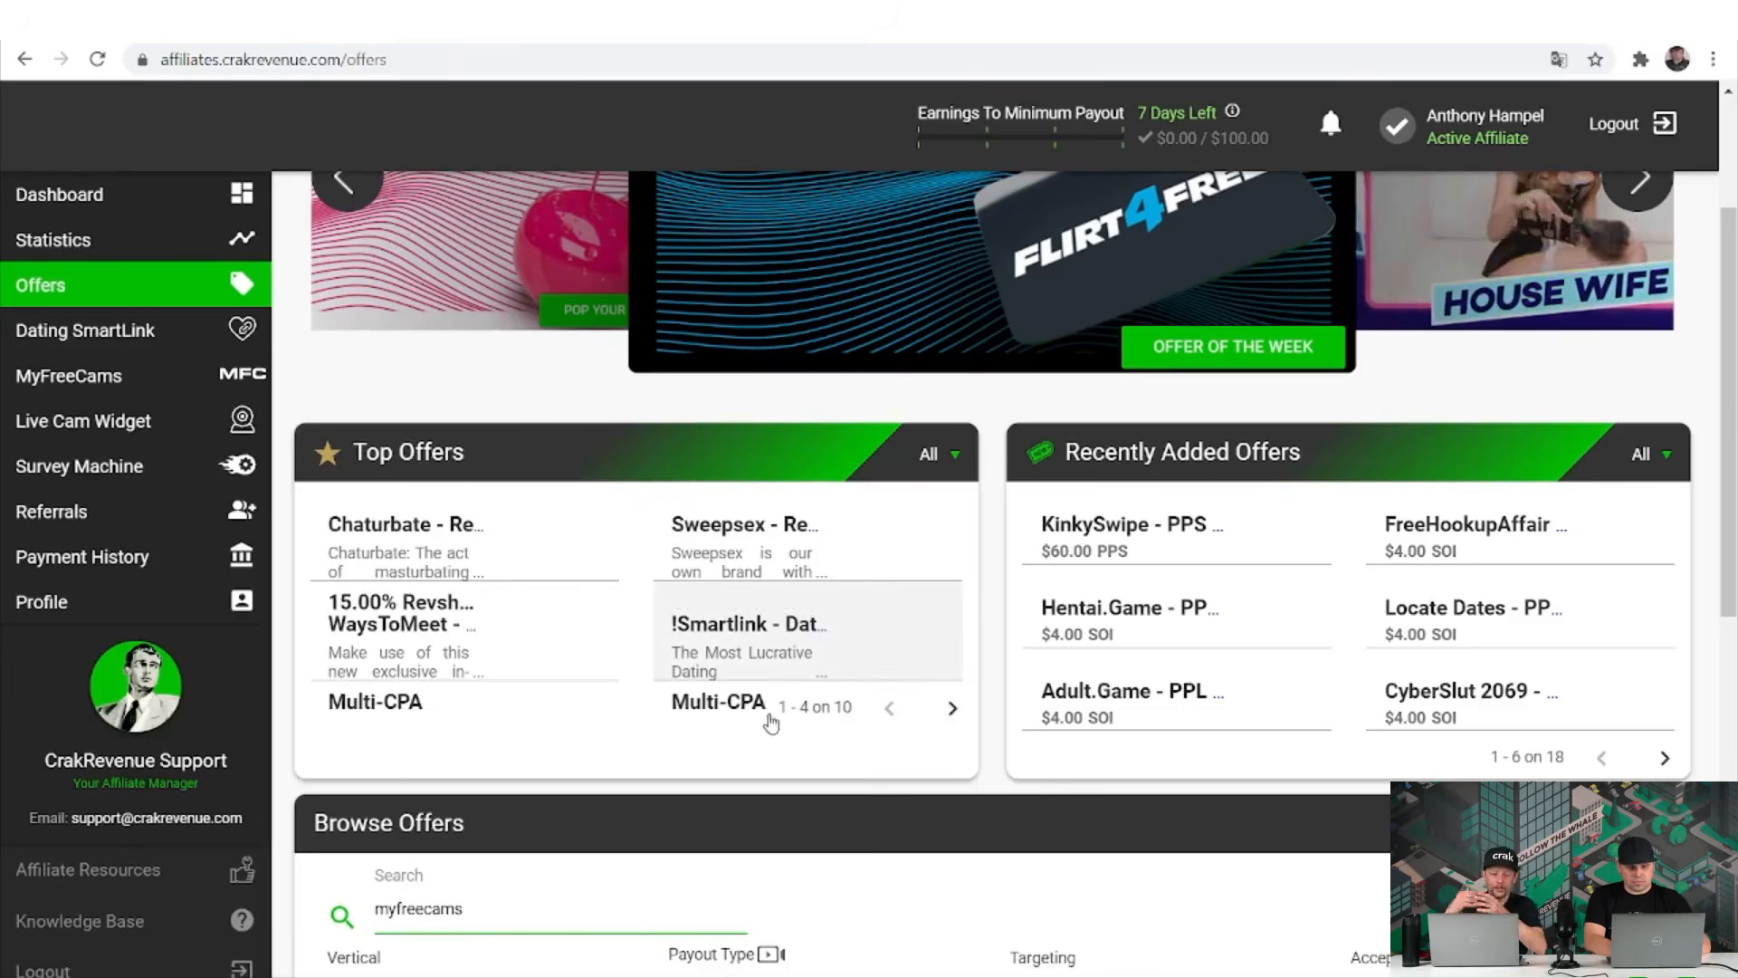
Open the !Smartlink - Dating Nude! offer and highlight its Id 3785, APPROVED status and headline.
click(755, 624)
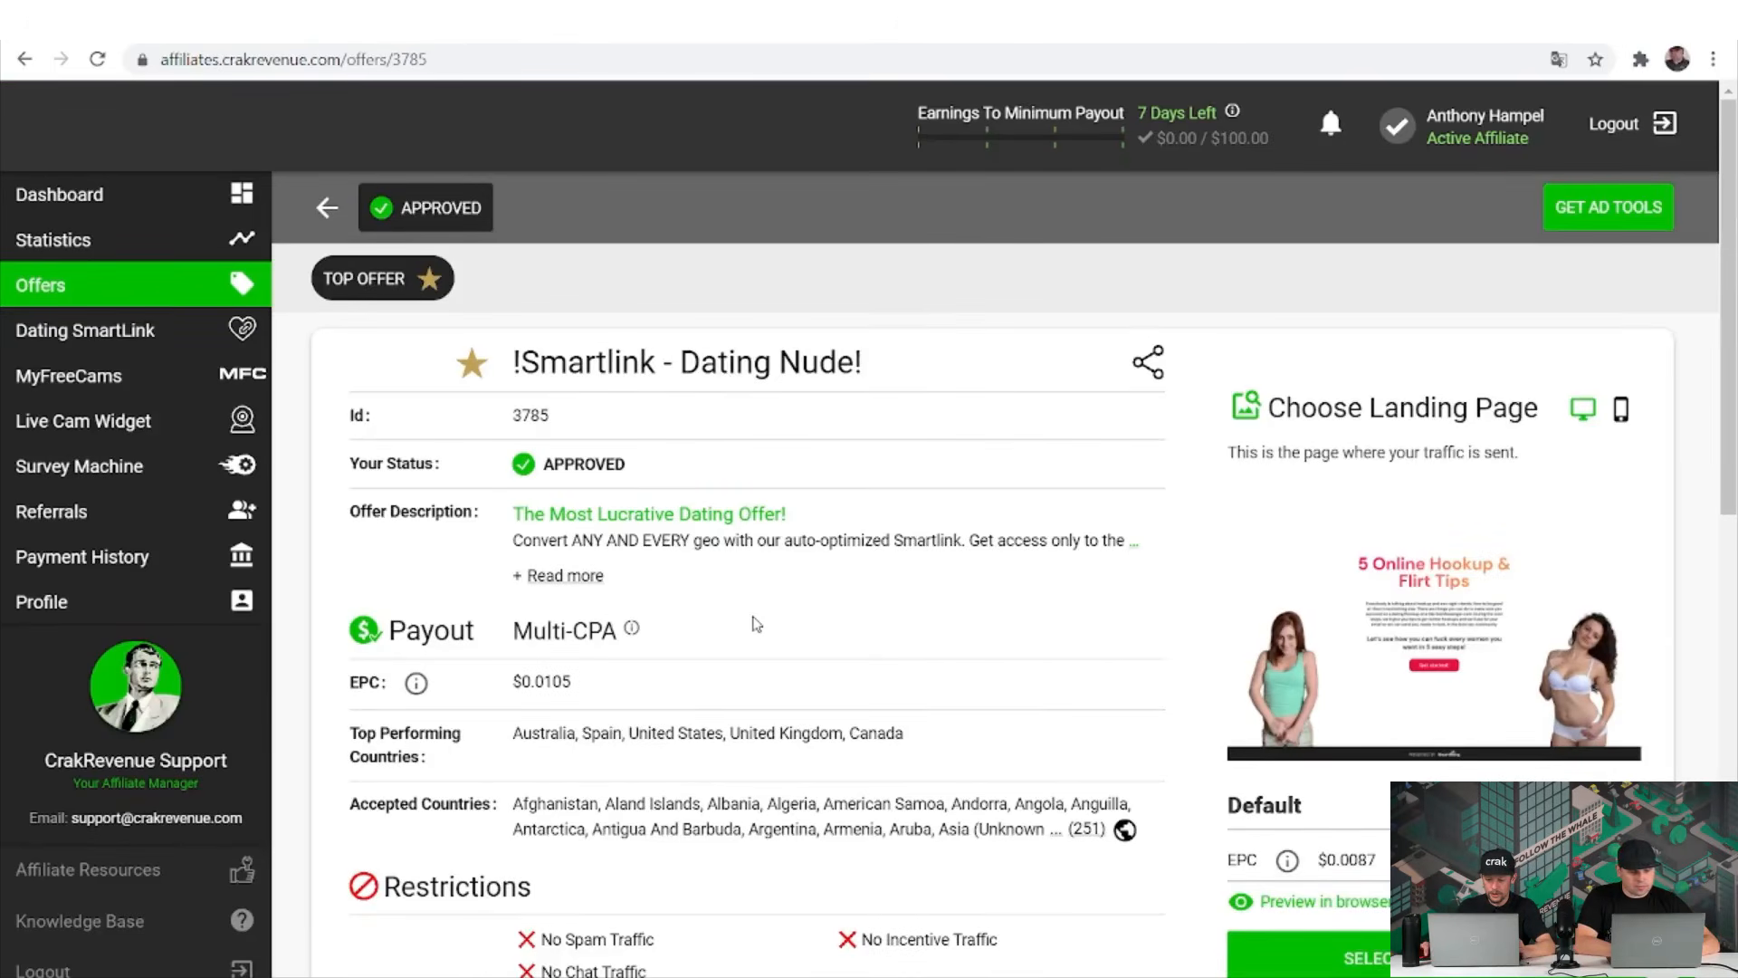
scroll(757, 625, down, 1)
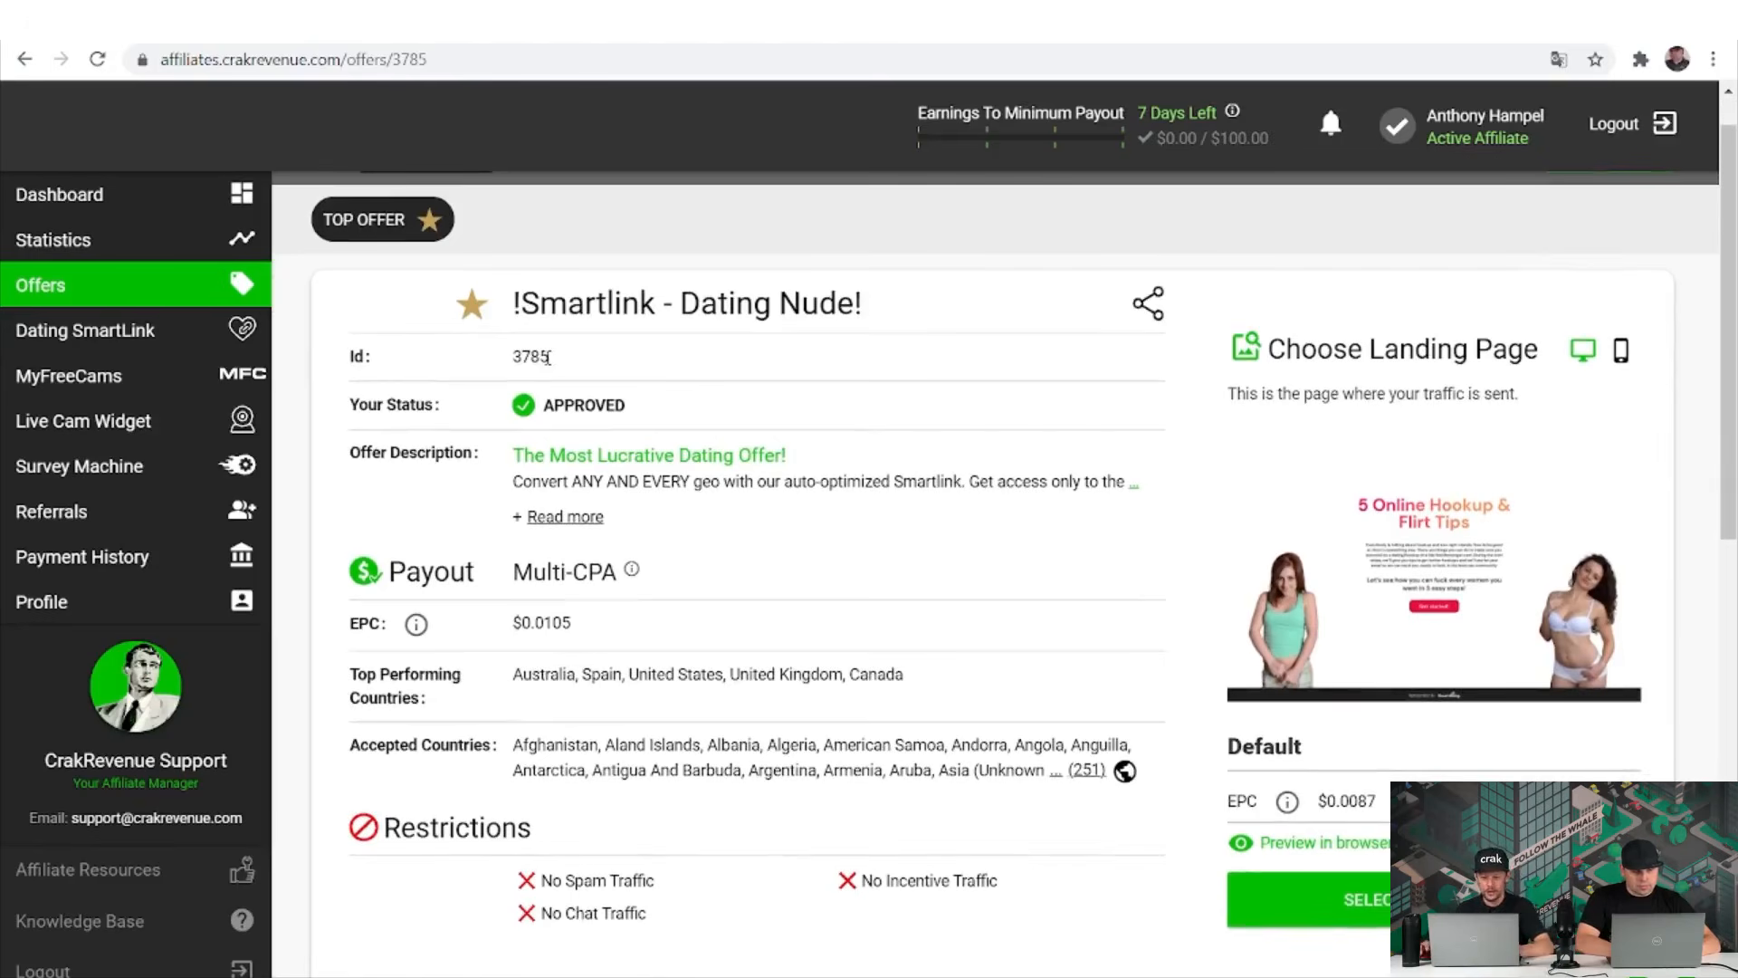
double_click(544, 356)
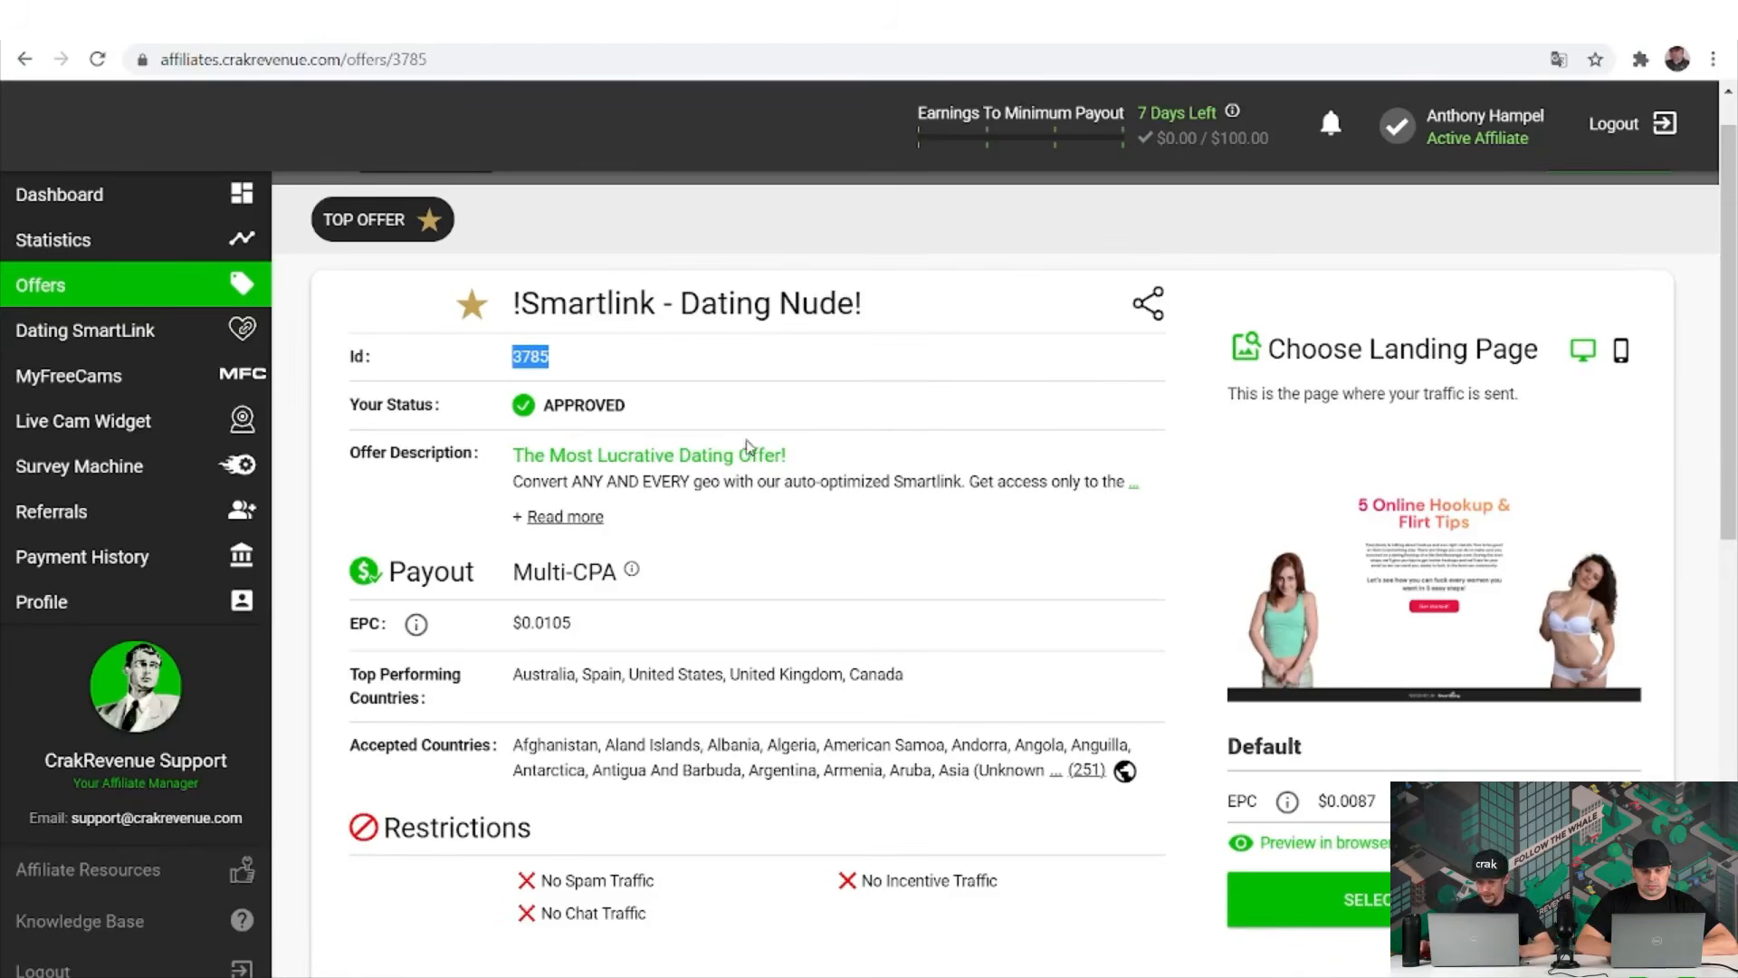
drag(802, 455, 510, 459)
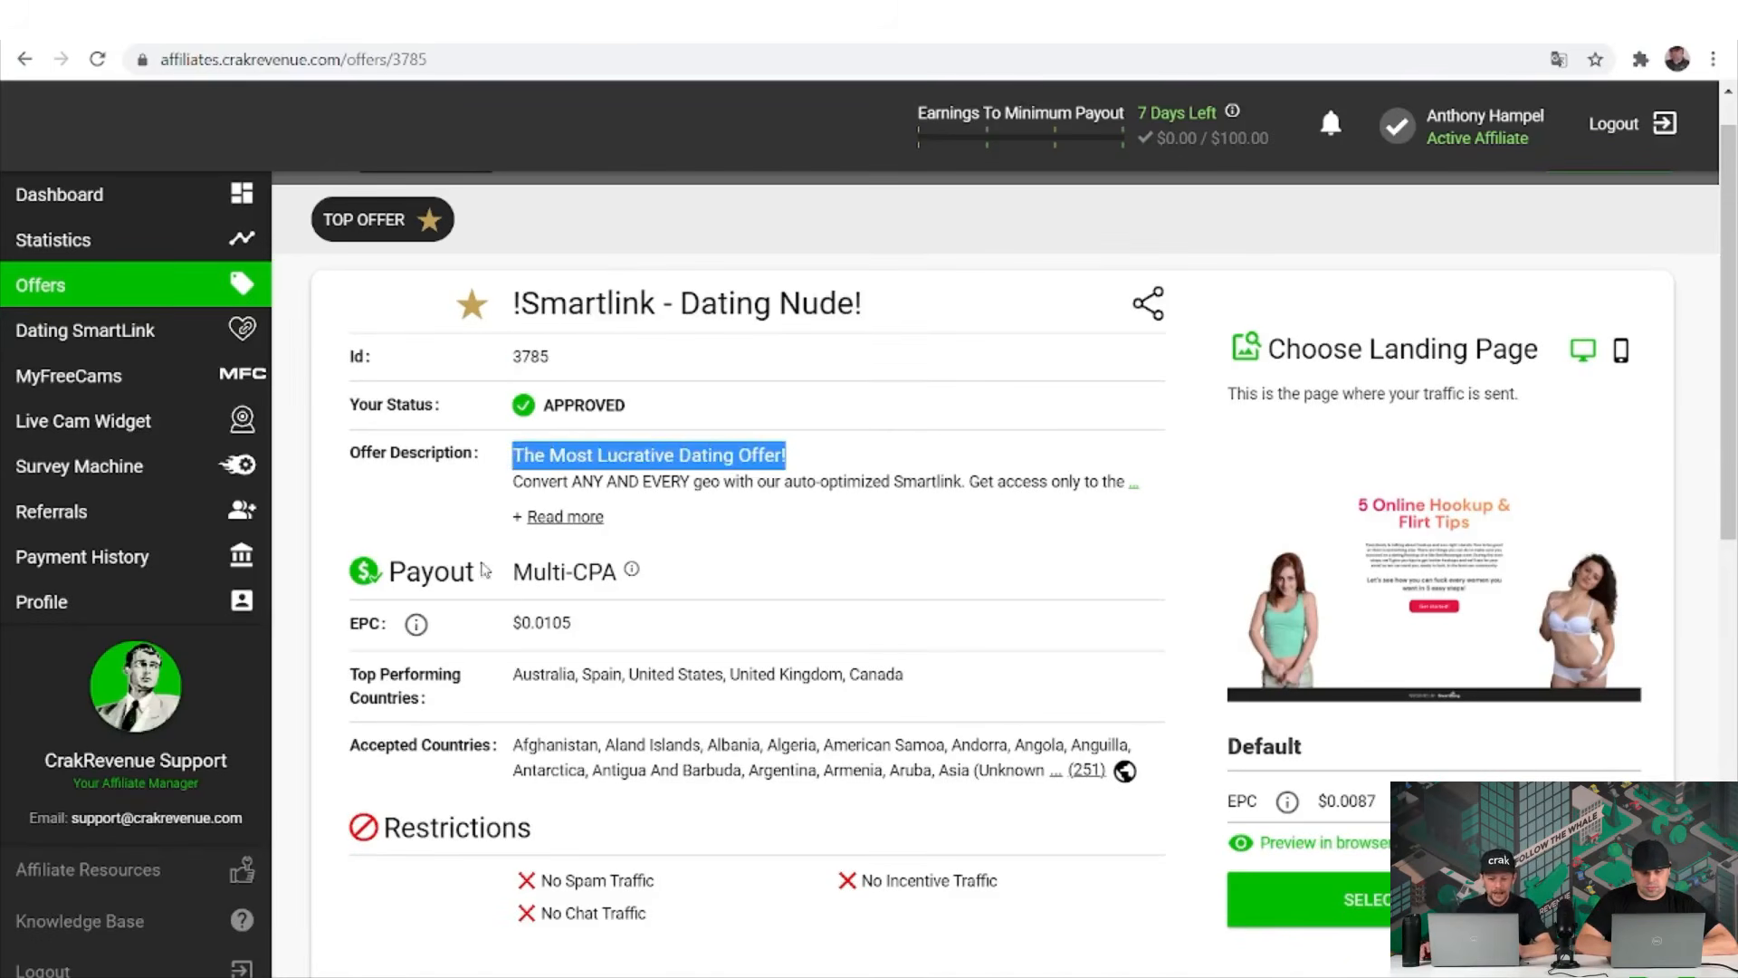
double_click(635, 454)
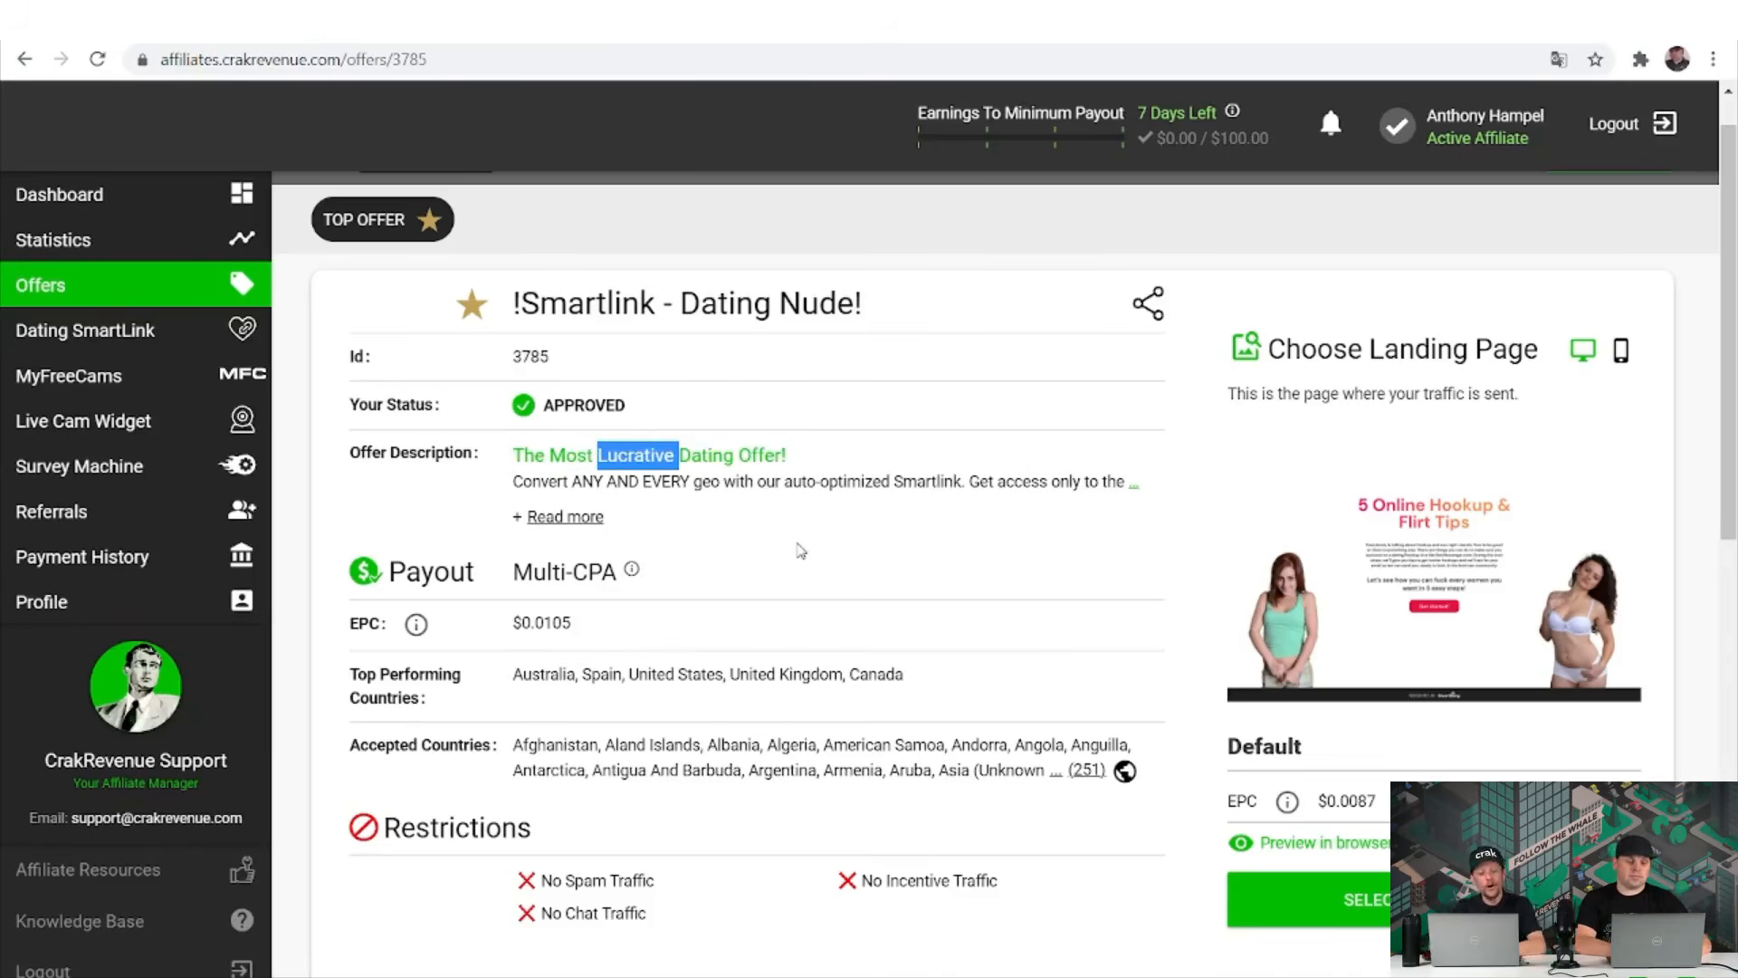
click(797, 546)
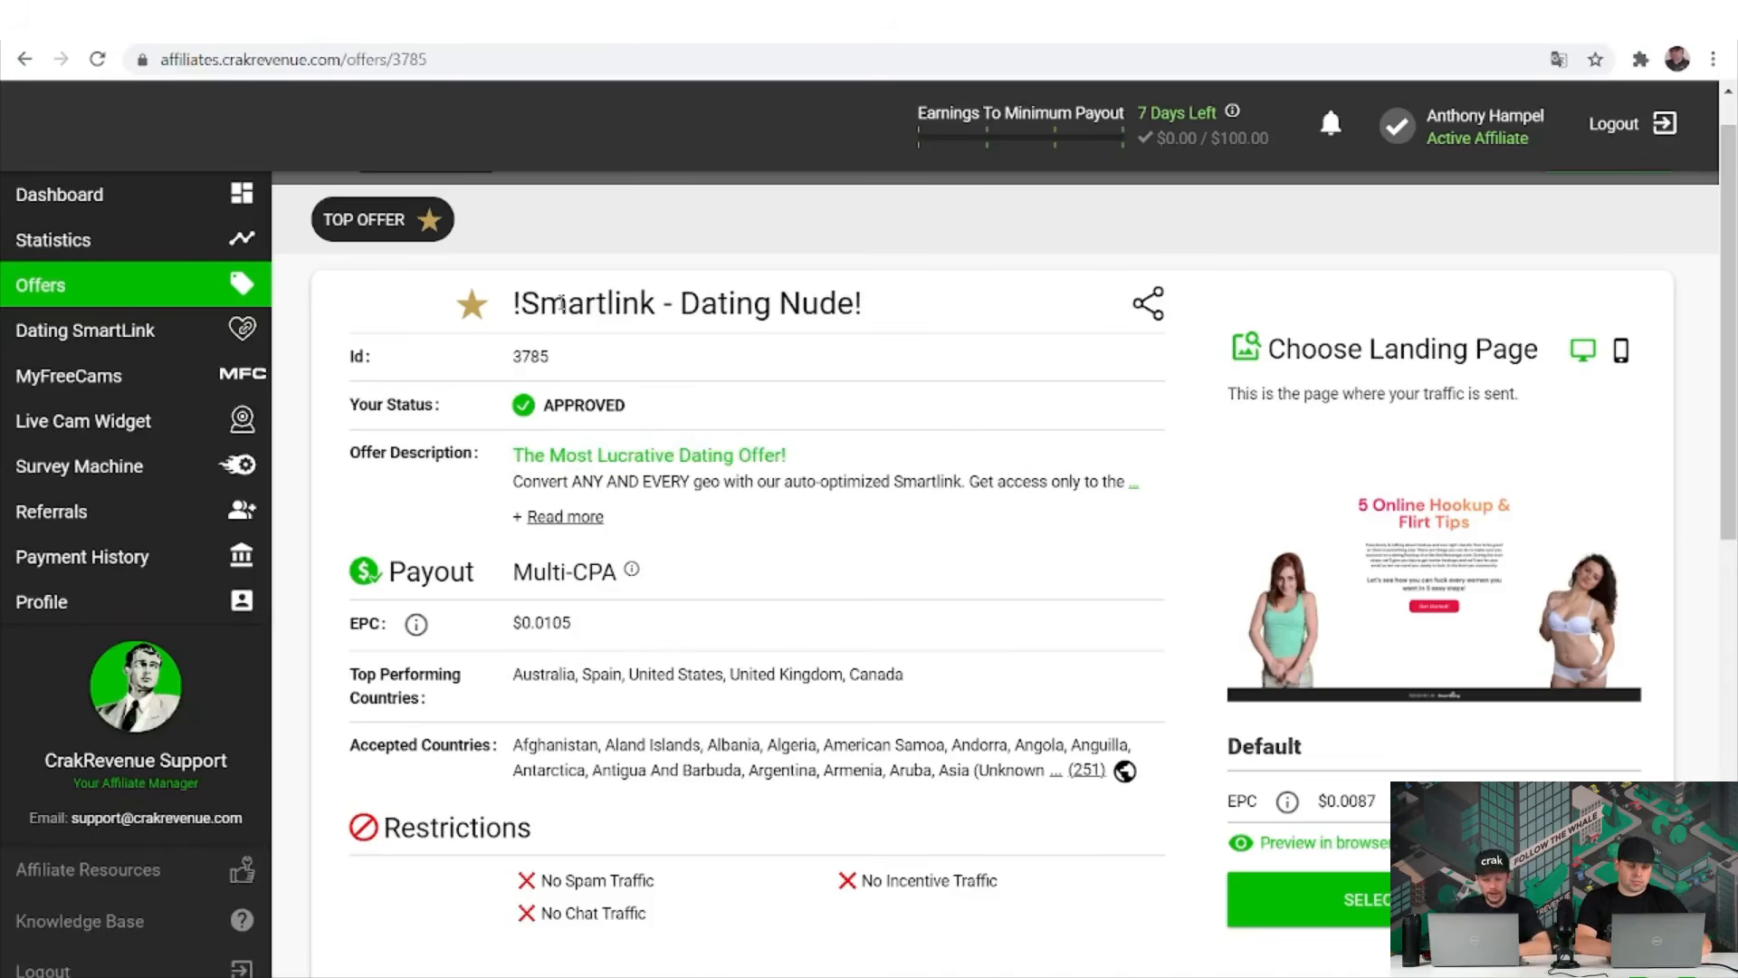
double_click(534, 357)
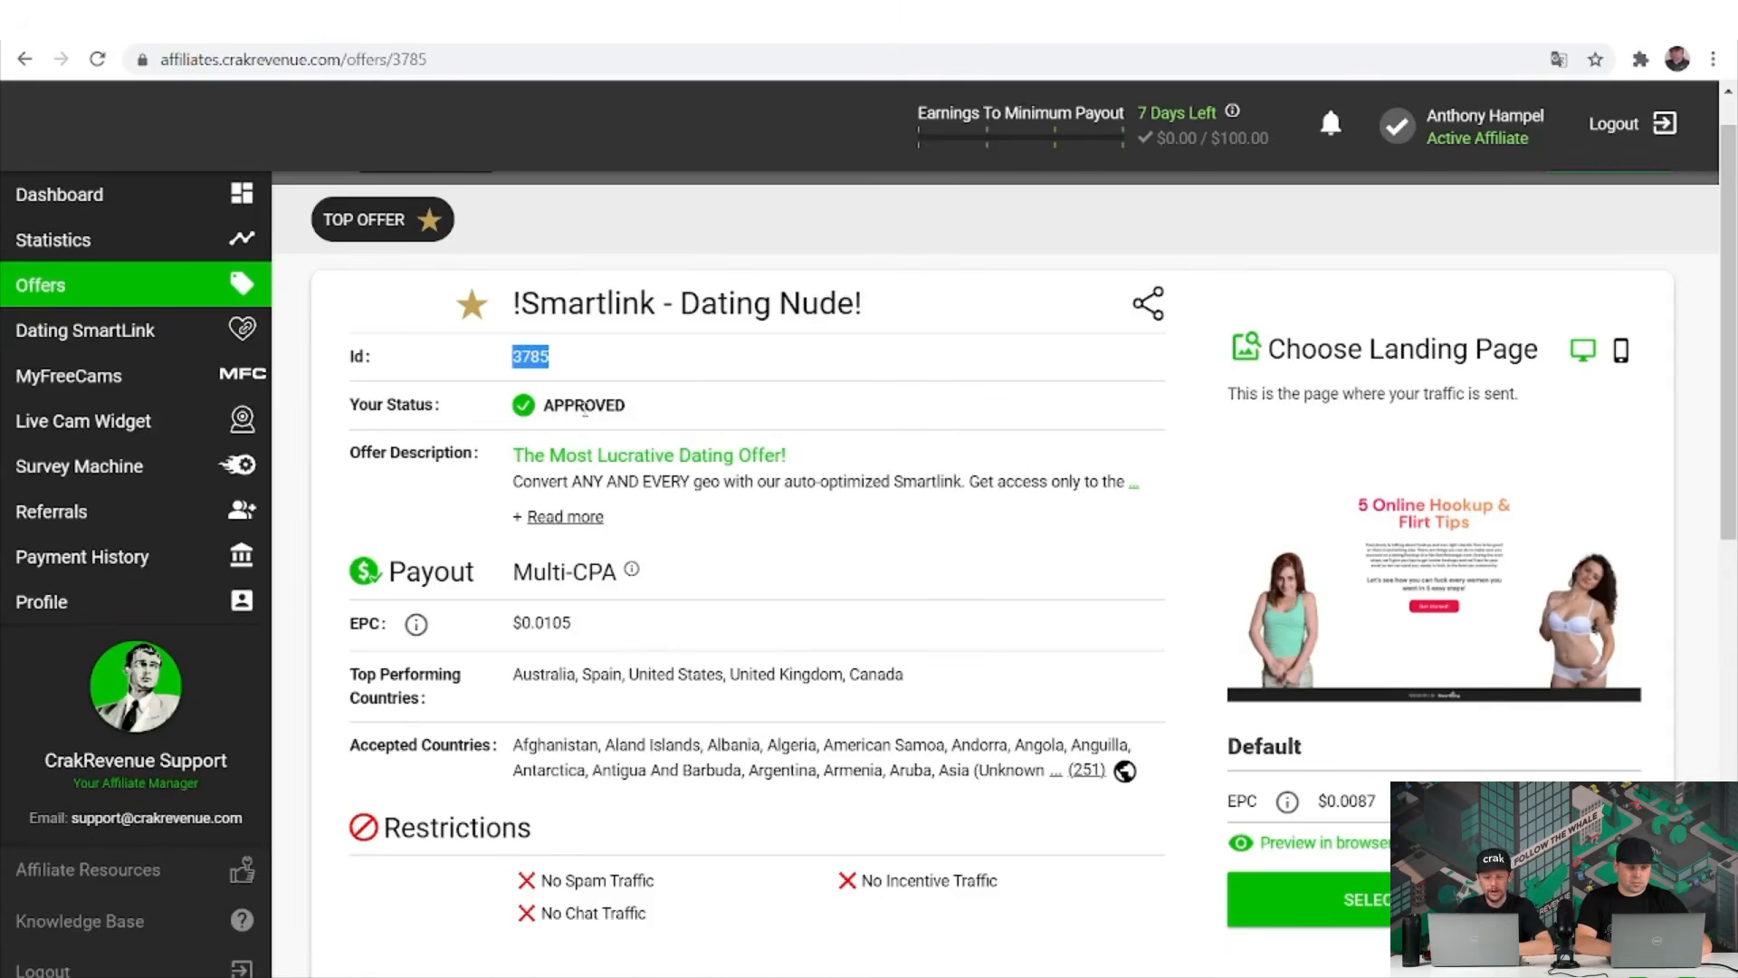
double_click(584, 406)
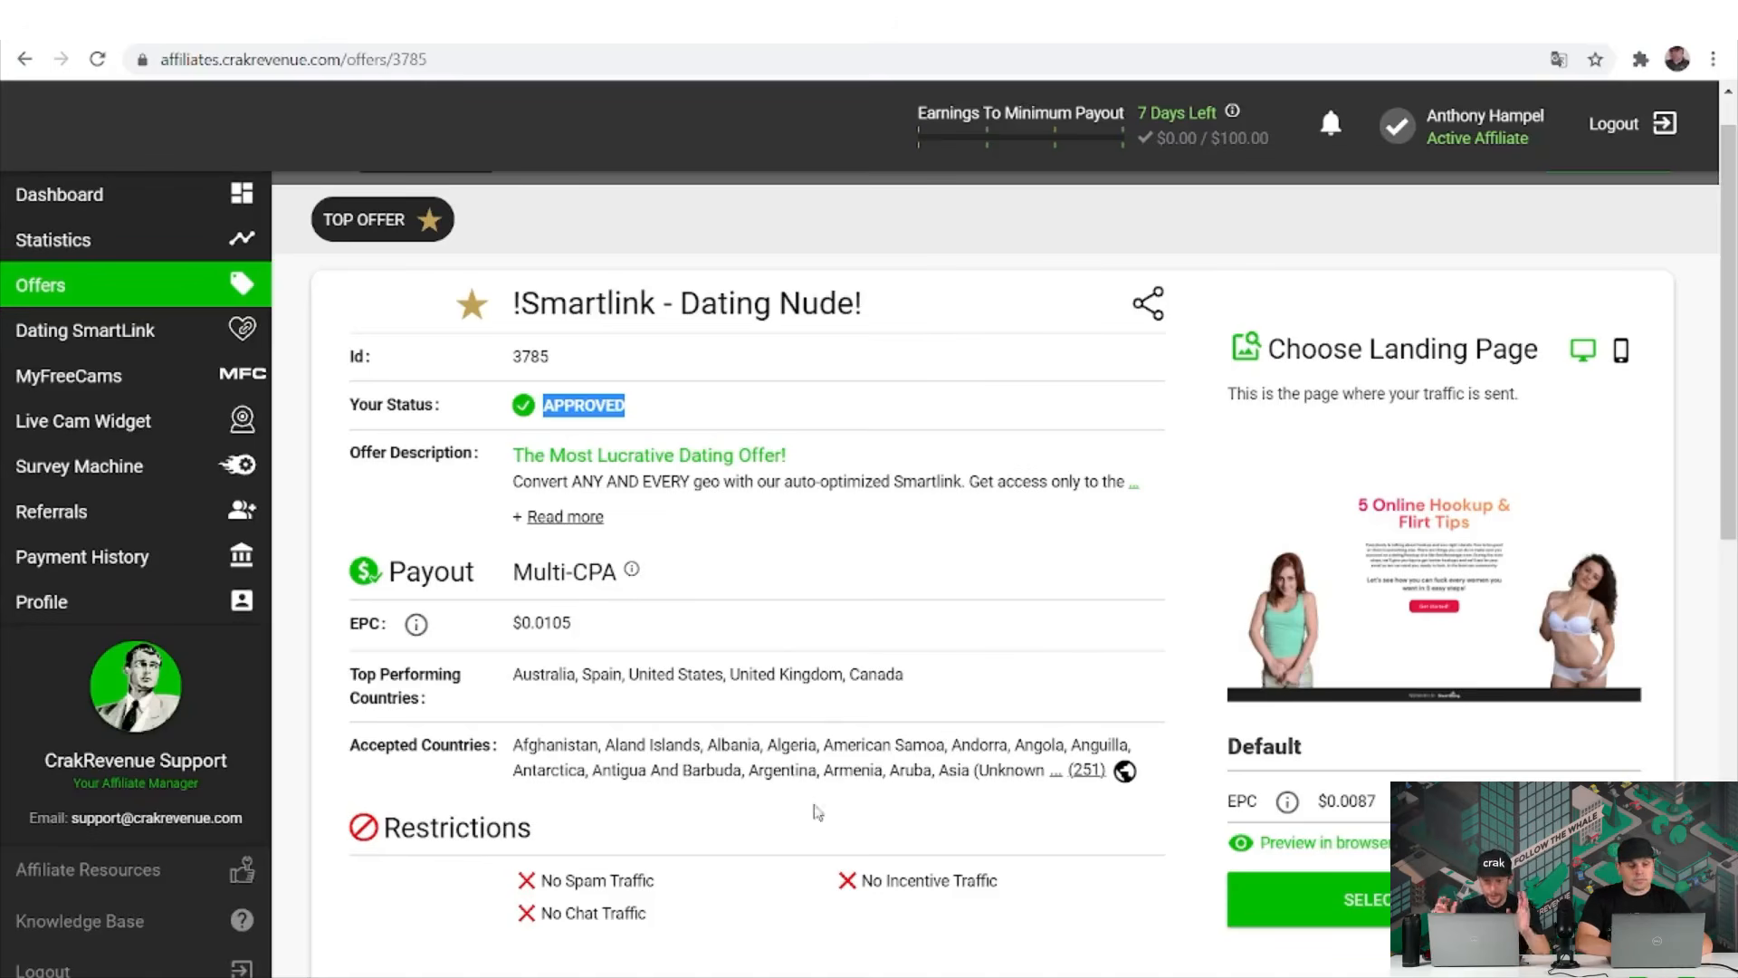
click(717, 724)
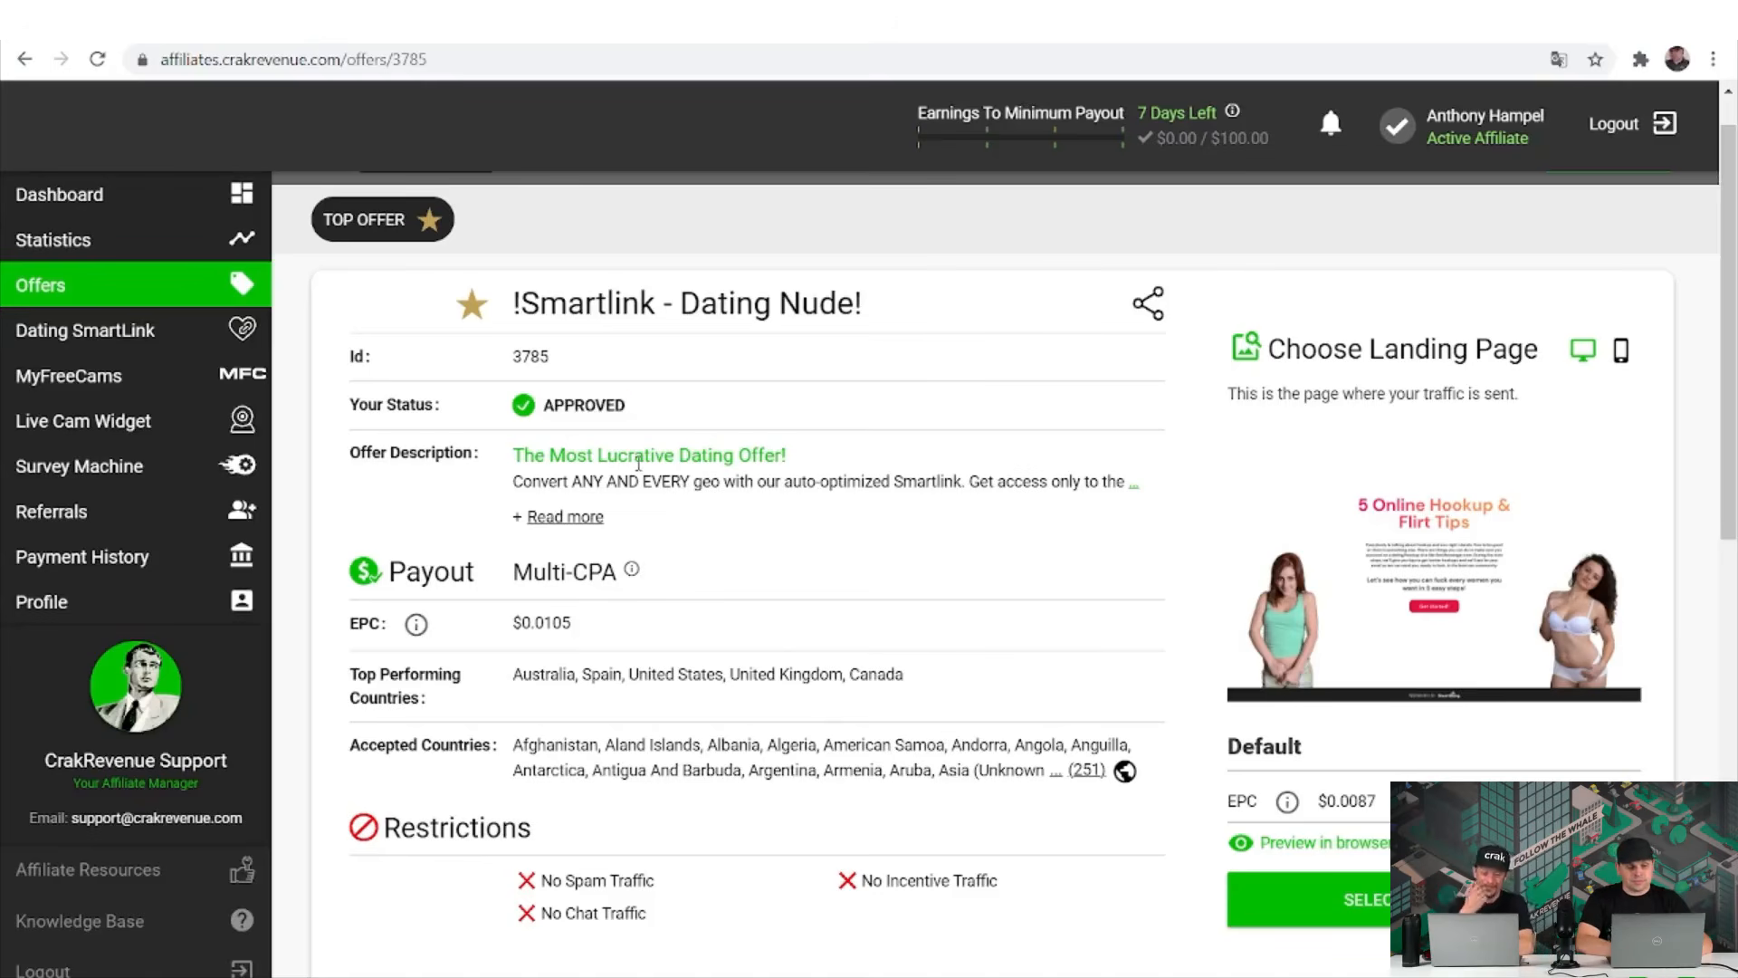
triple_click(638, 460)
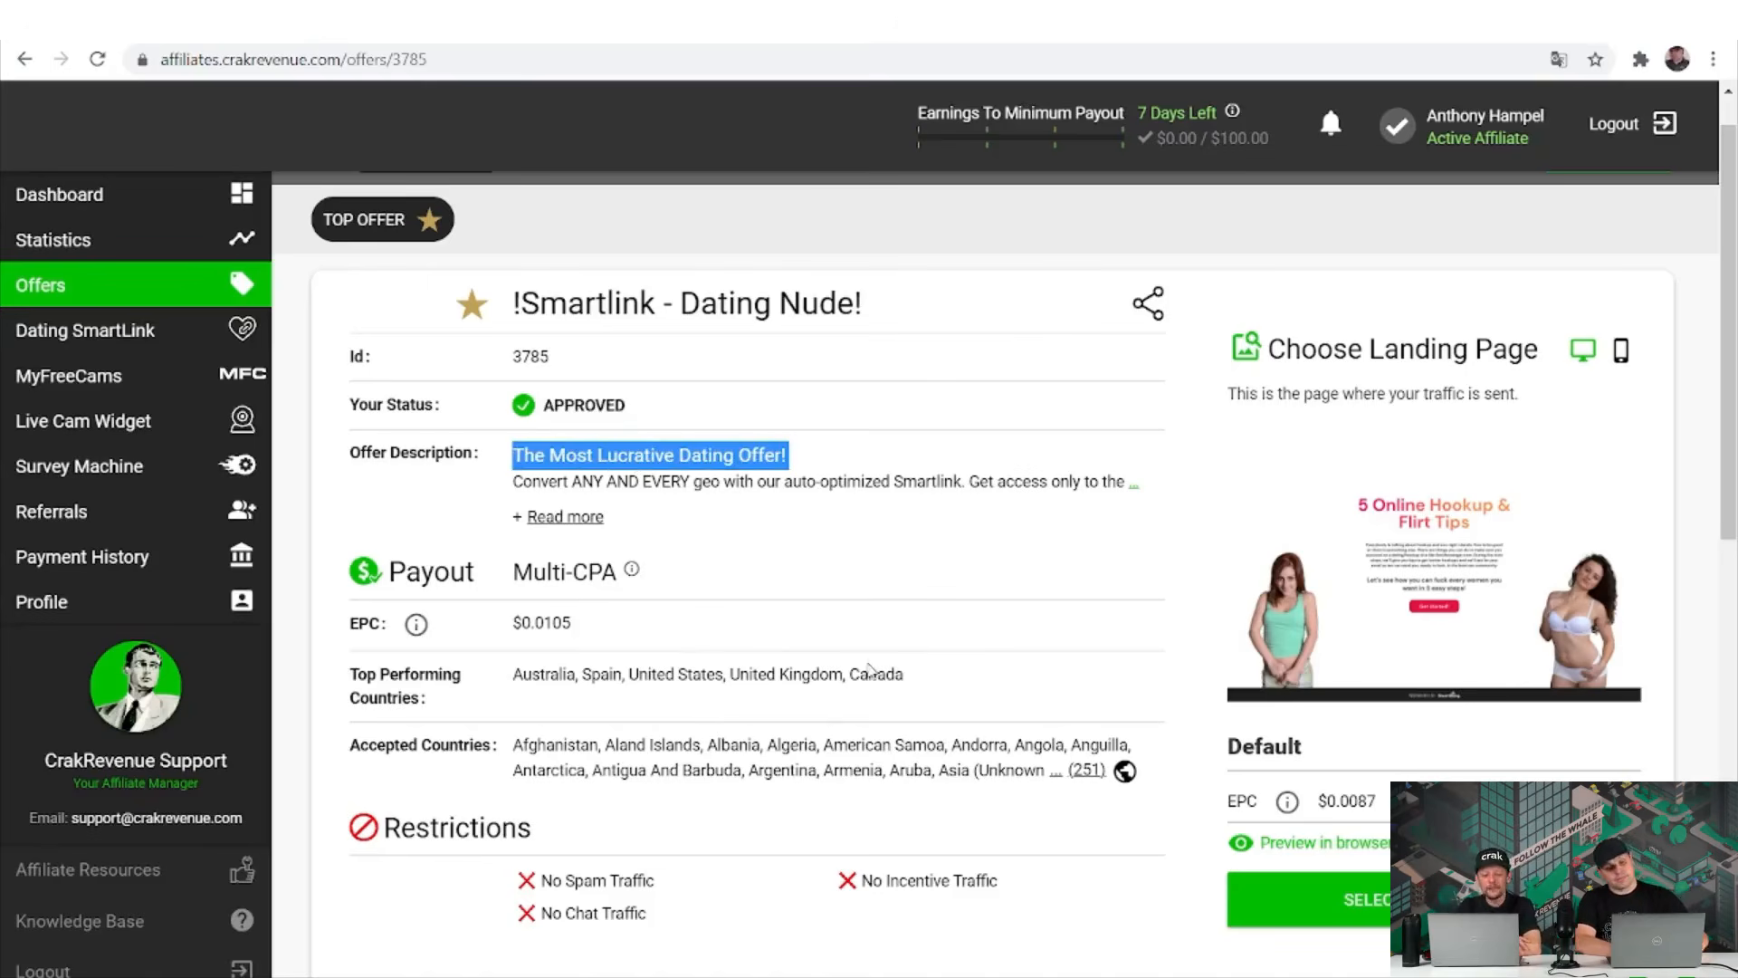
Expand the full offer description, highlight its first paragraph, then close it.
click(537, 518)
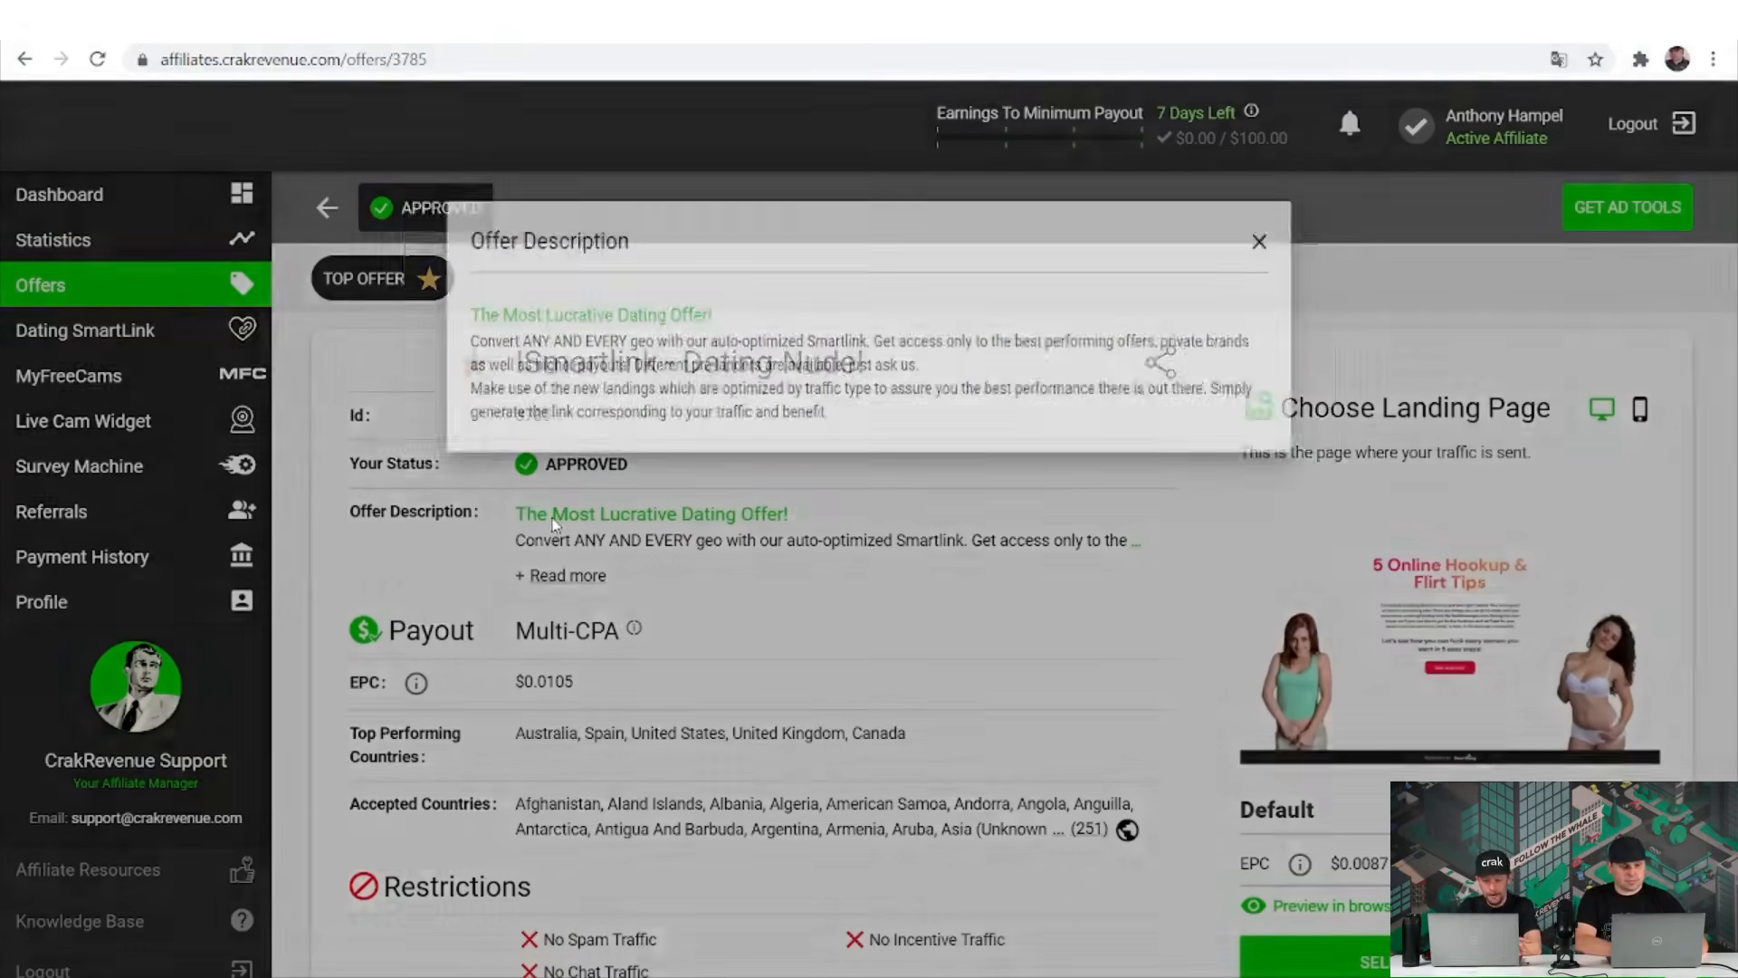
triple_click(541, 364)
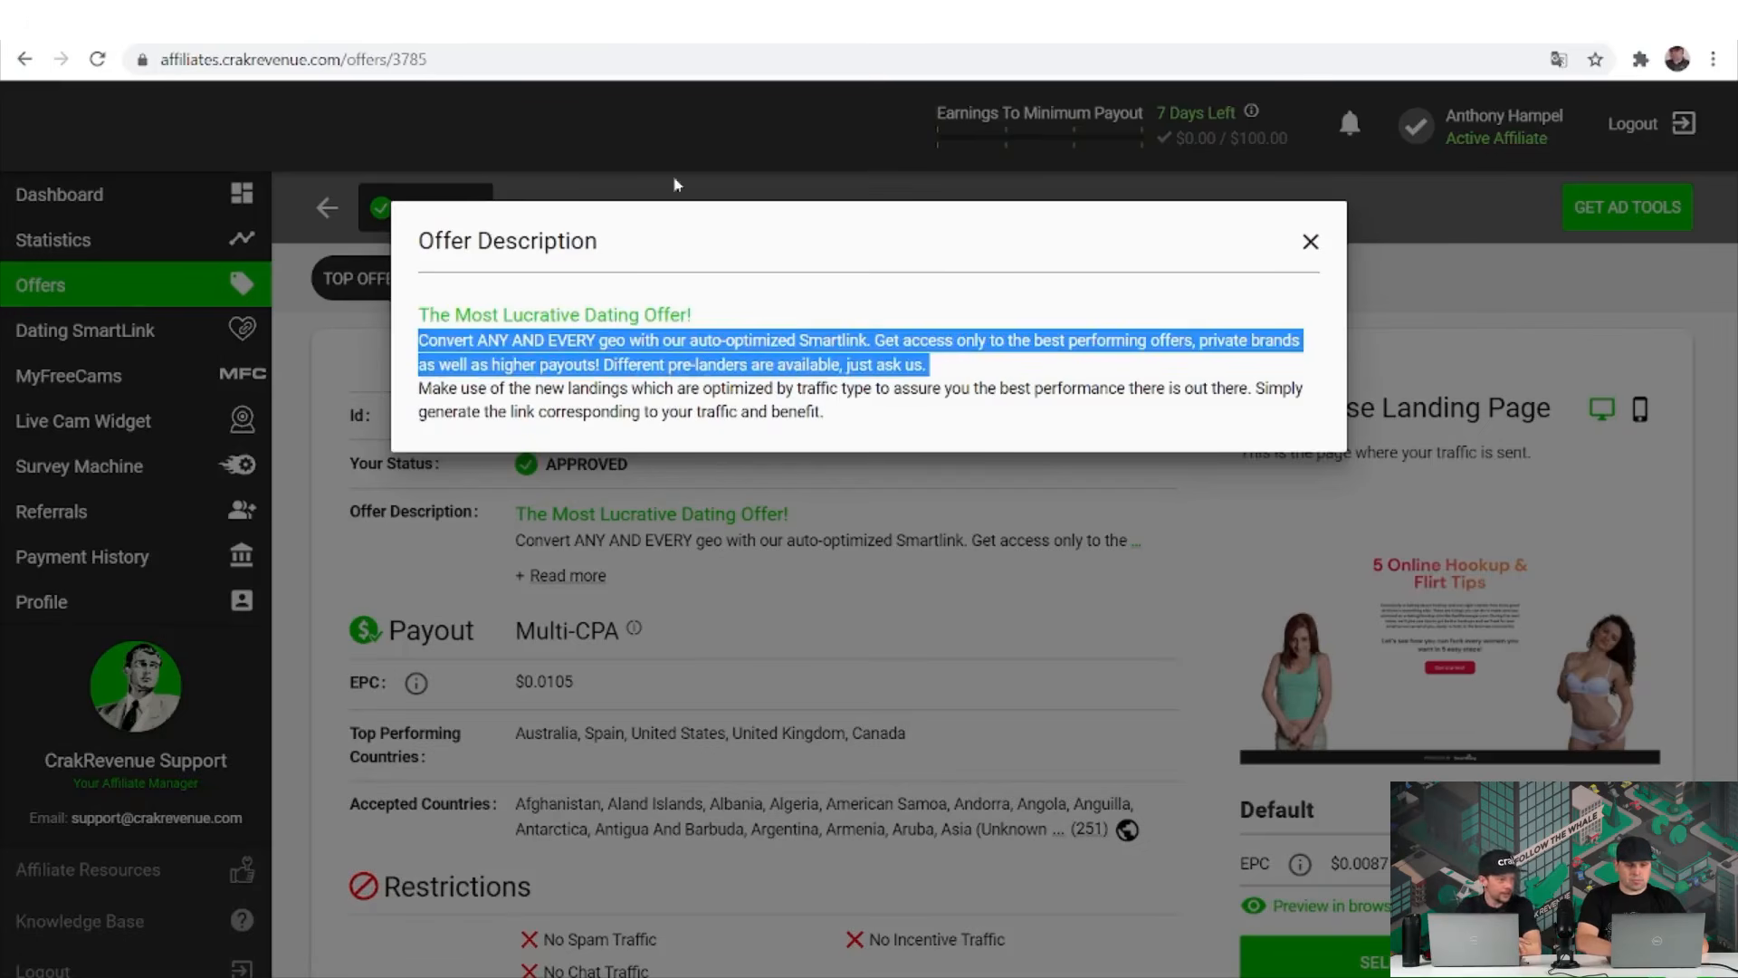
click(1312, 243)
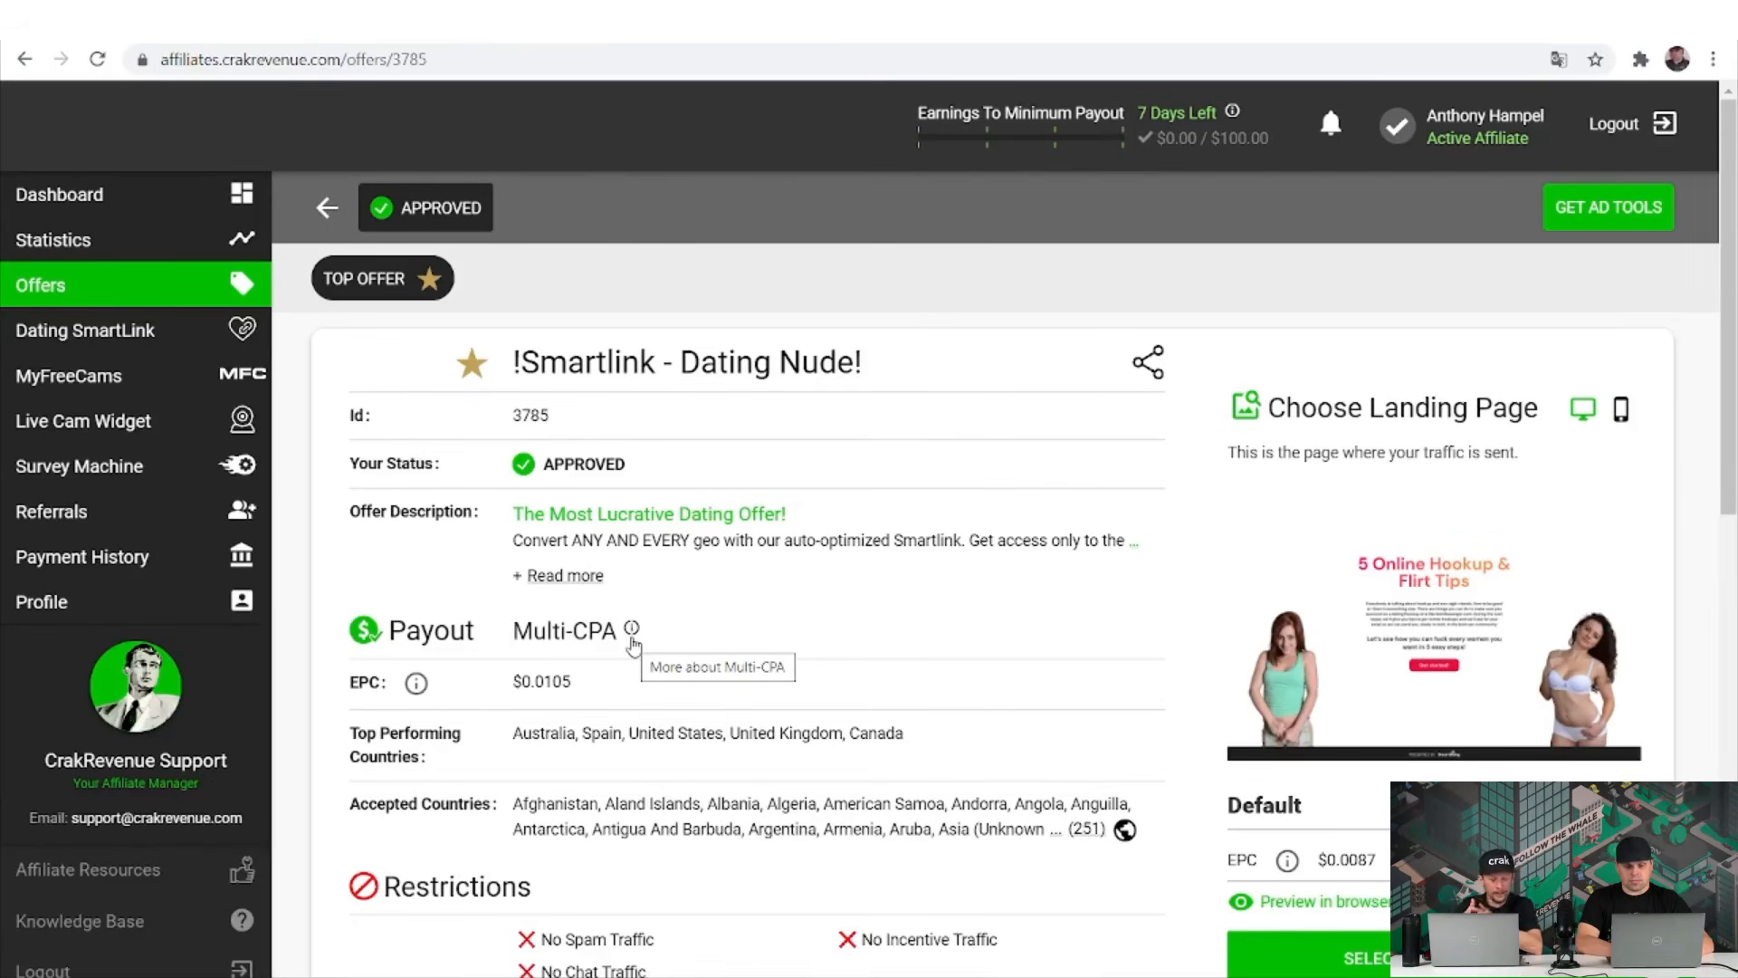
click(632, 638)
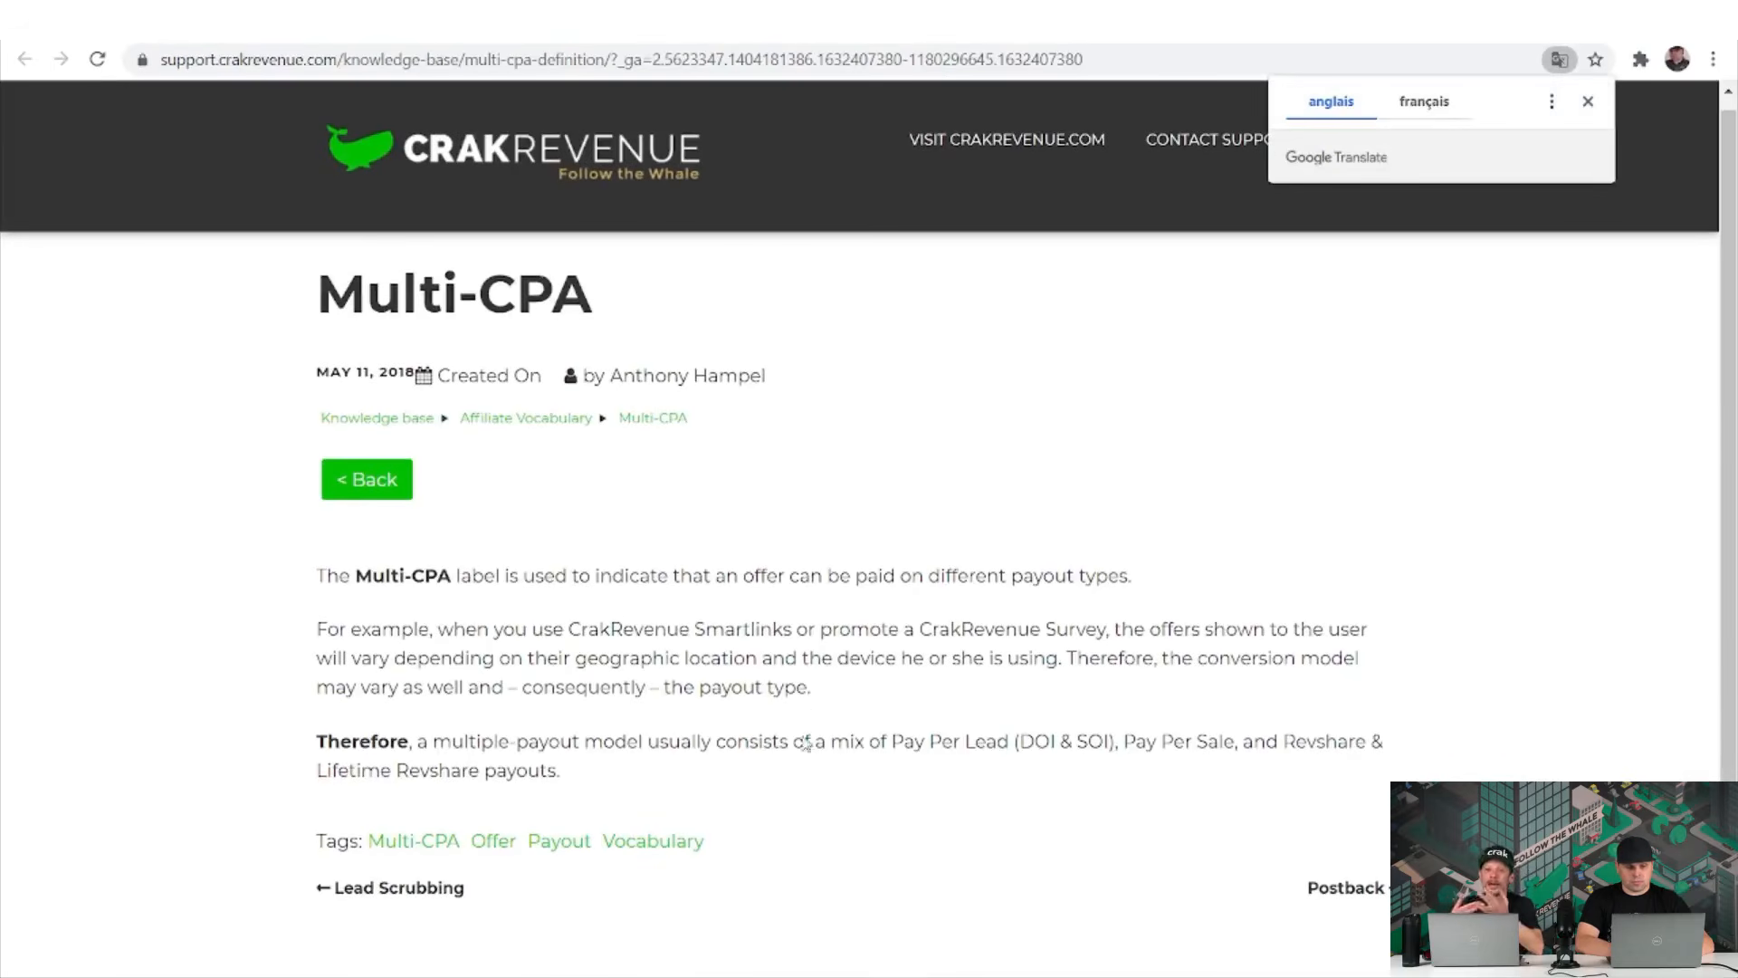
triple_click(1056, 738)
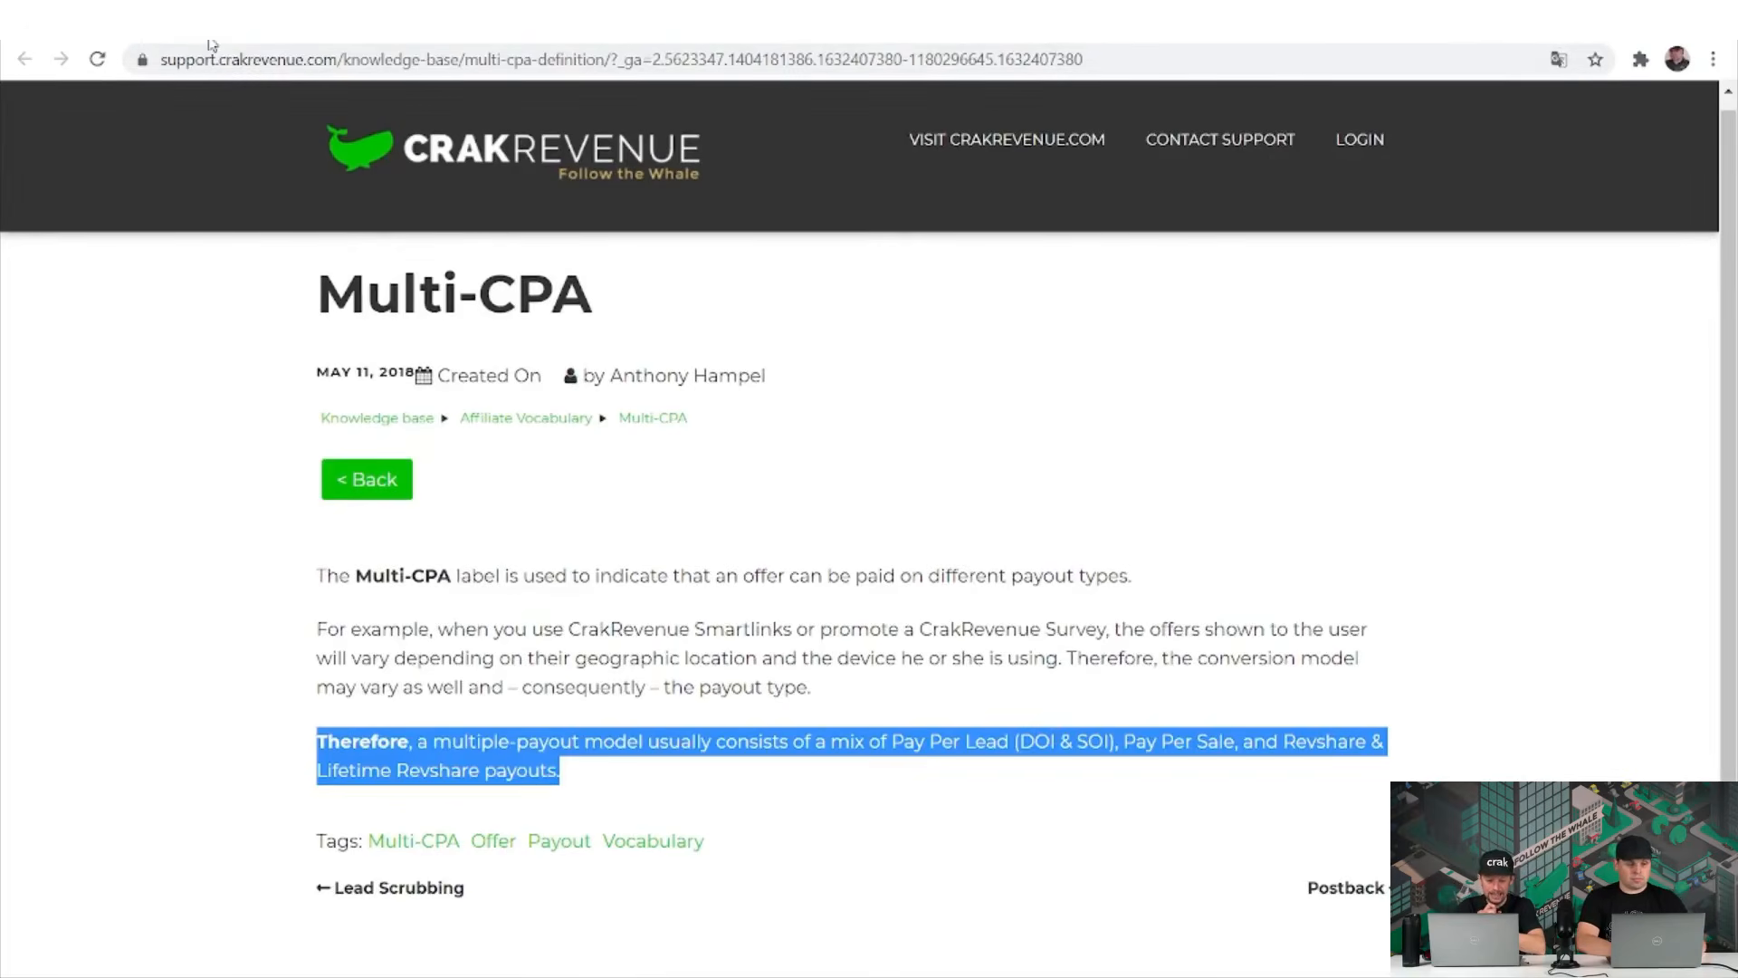
key(ctrl+Tab)
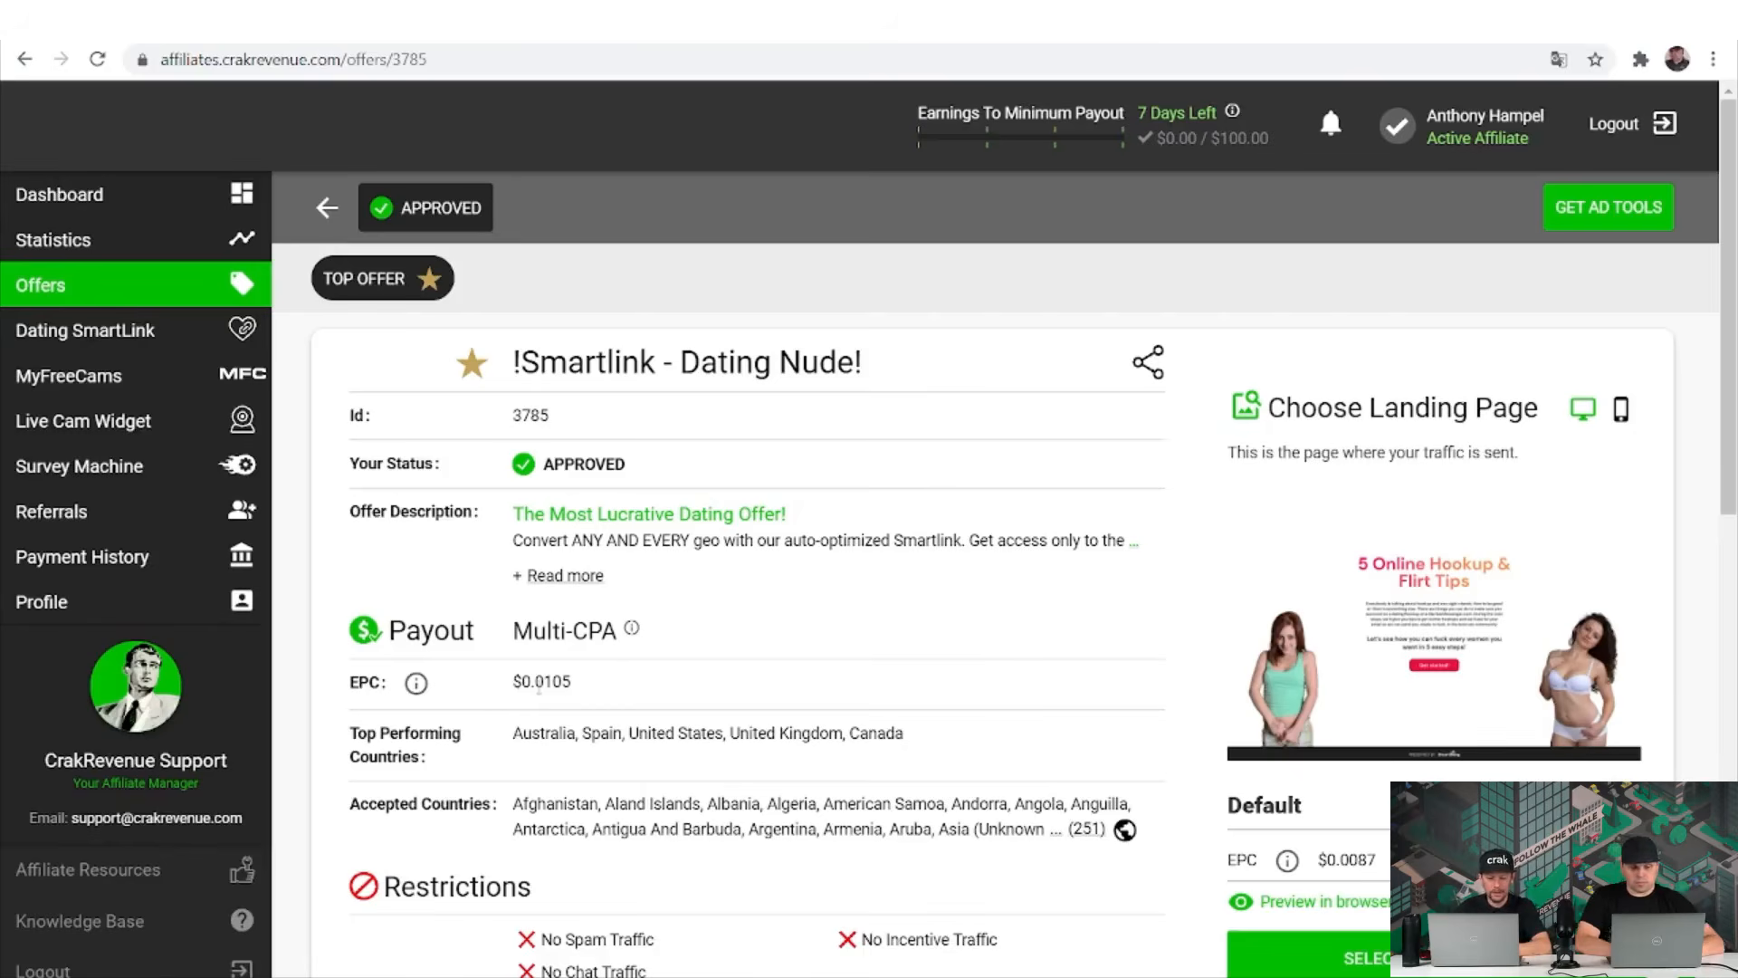
double_click(541, 681)
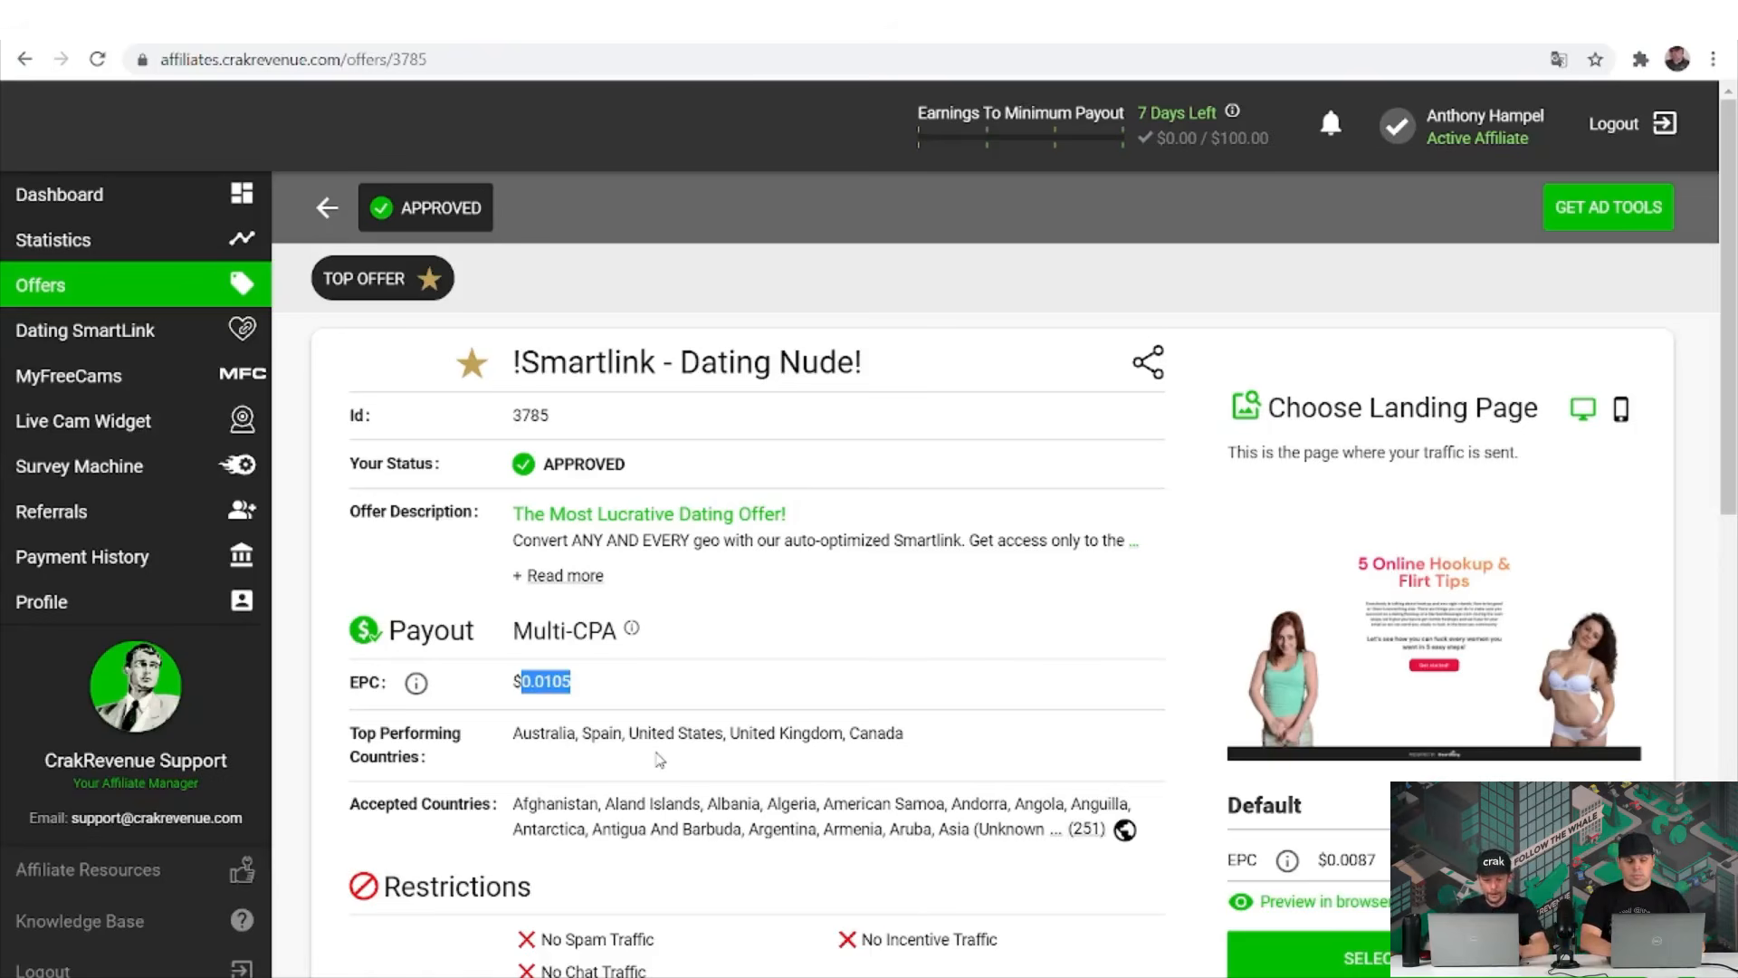
scroll(658, 760, down, 1)
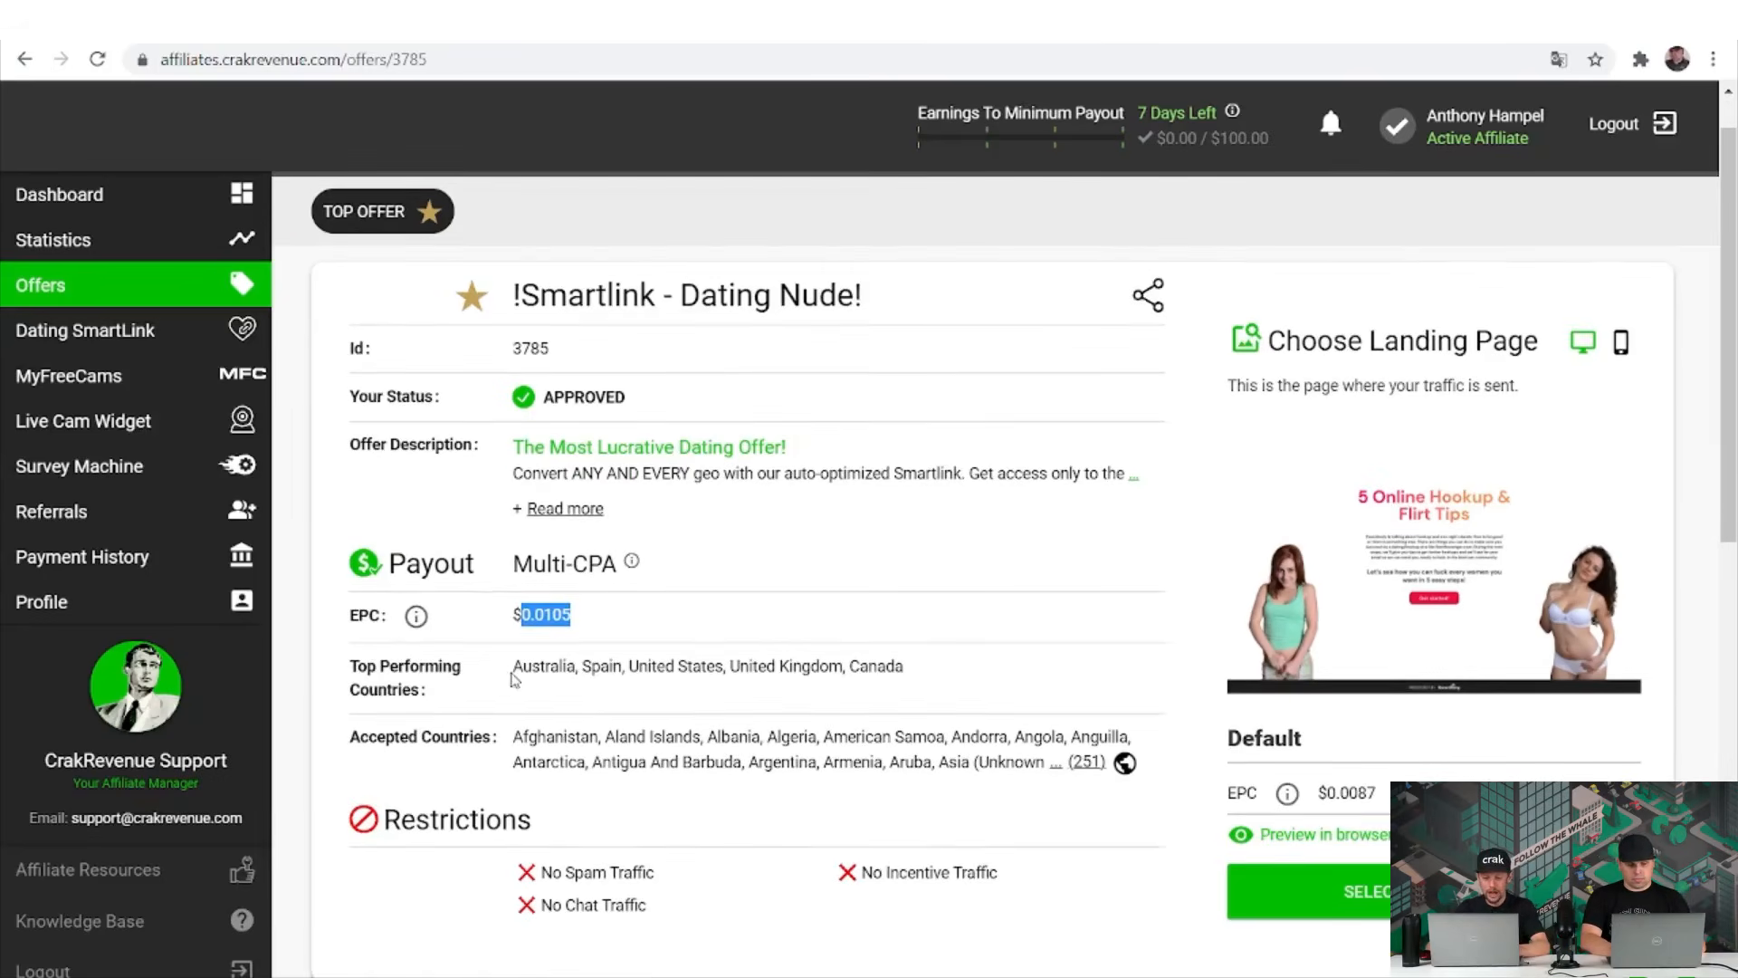
drag(512, 666, 921, 669)
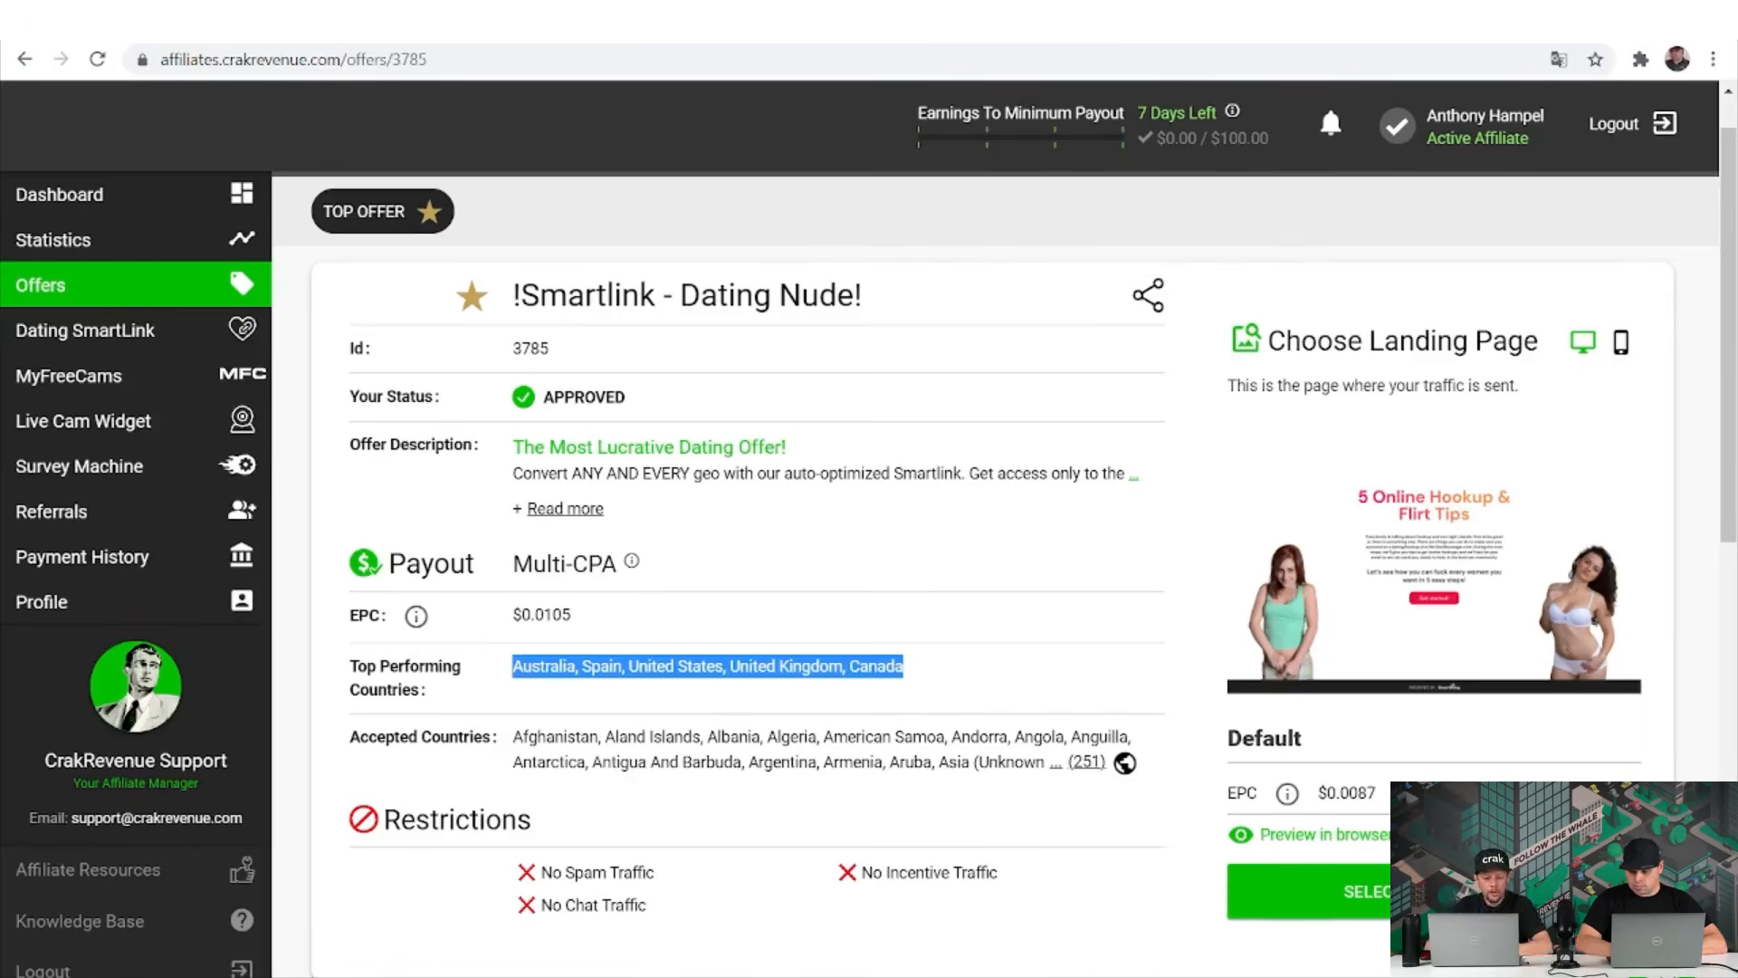
click(1664, 967)
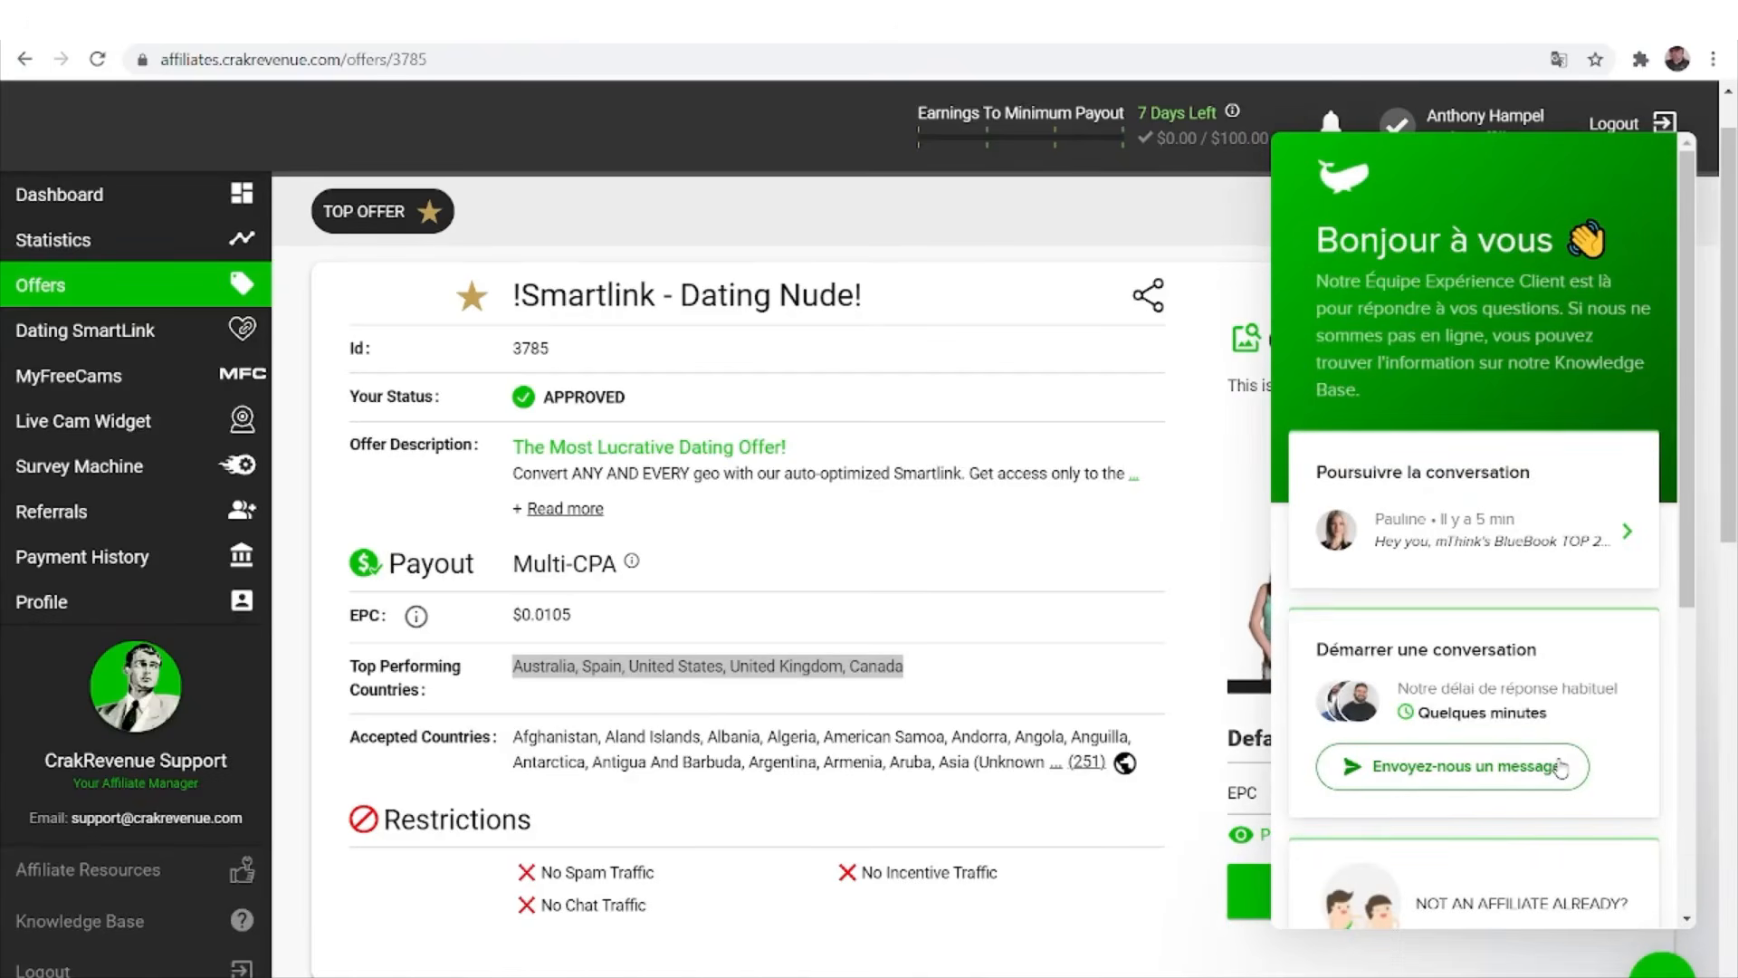
click(1083, 924)
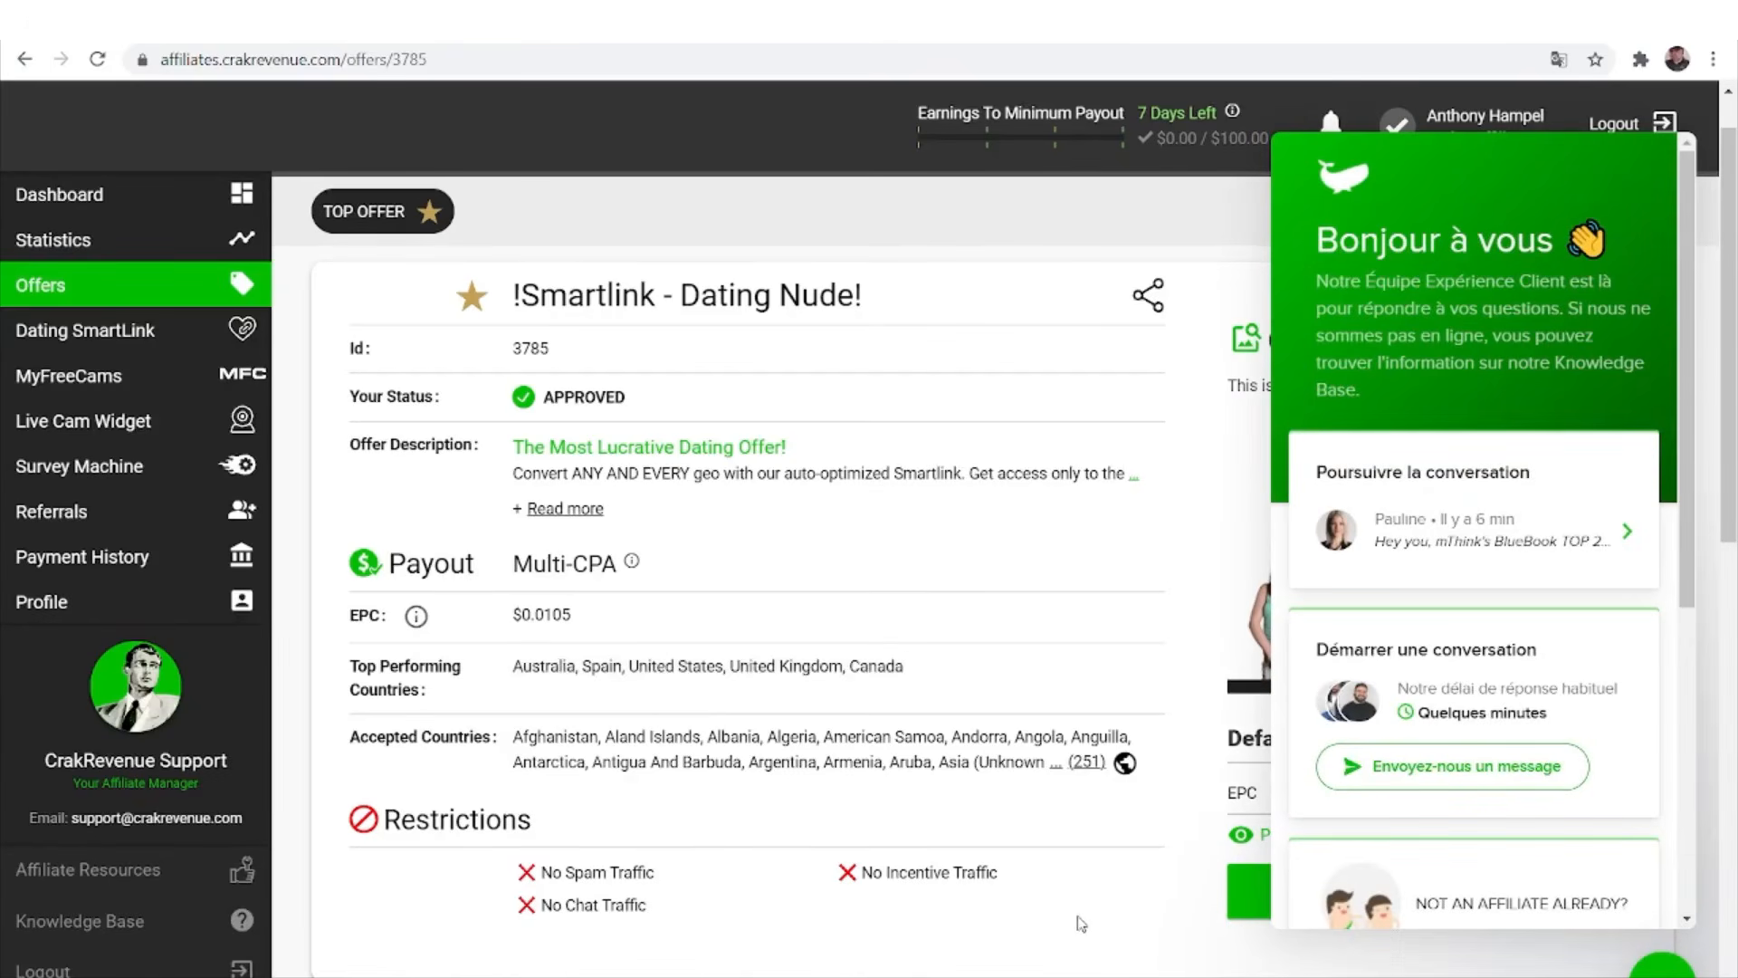
click(1663, 955)
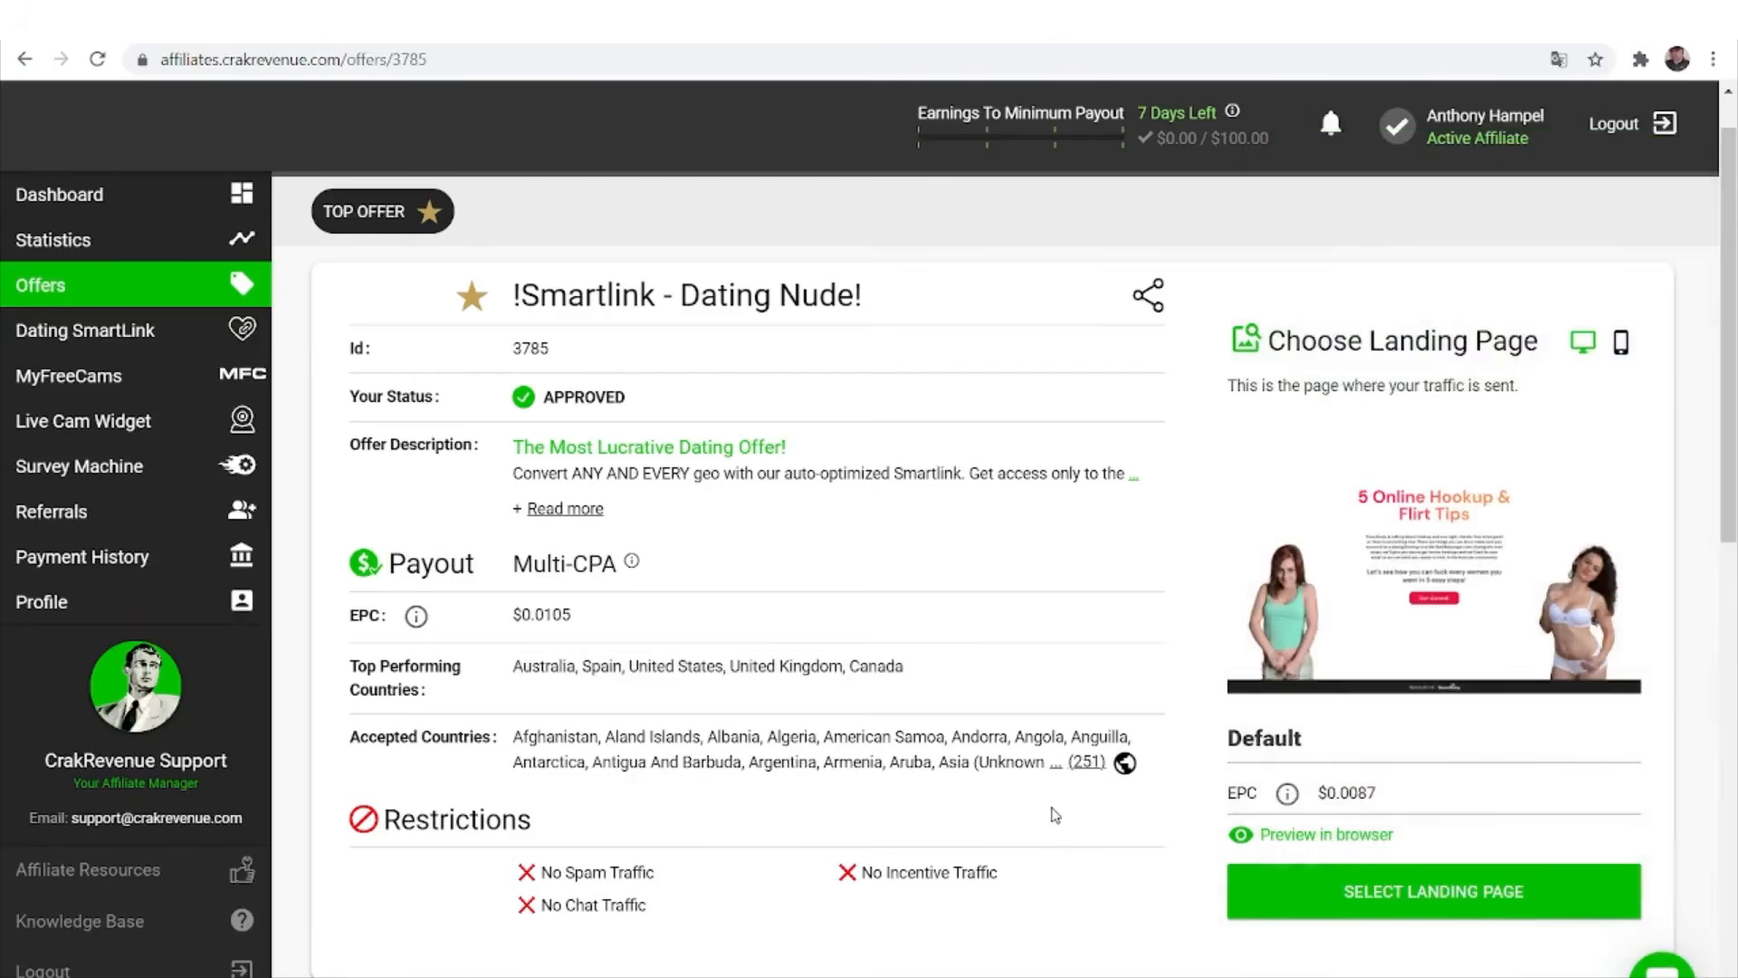
scroll(1055, 815, down, 1)
scroll(1056, 815, down, 2)
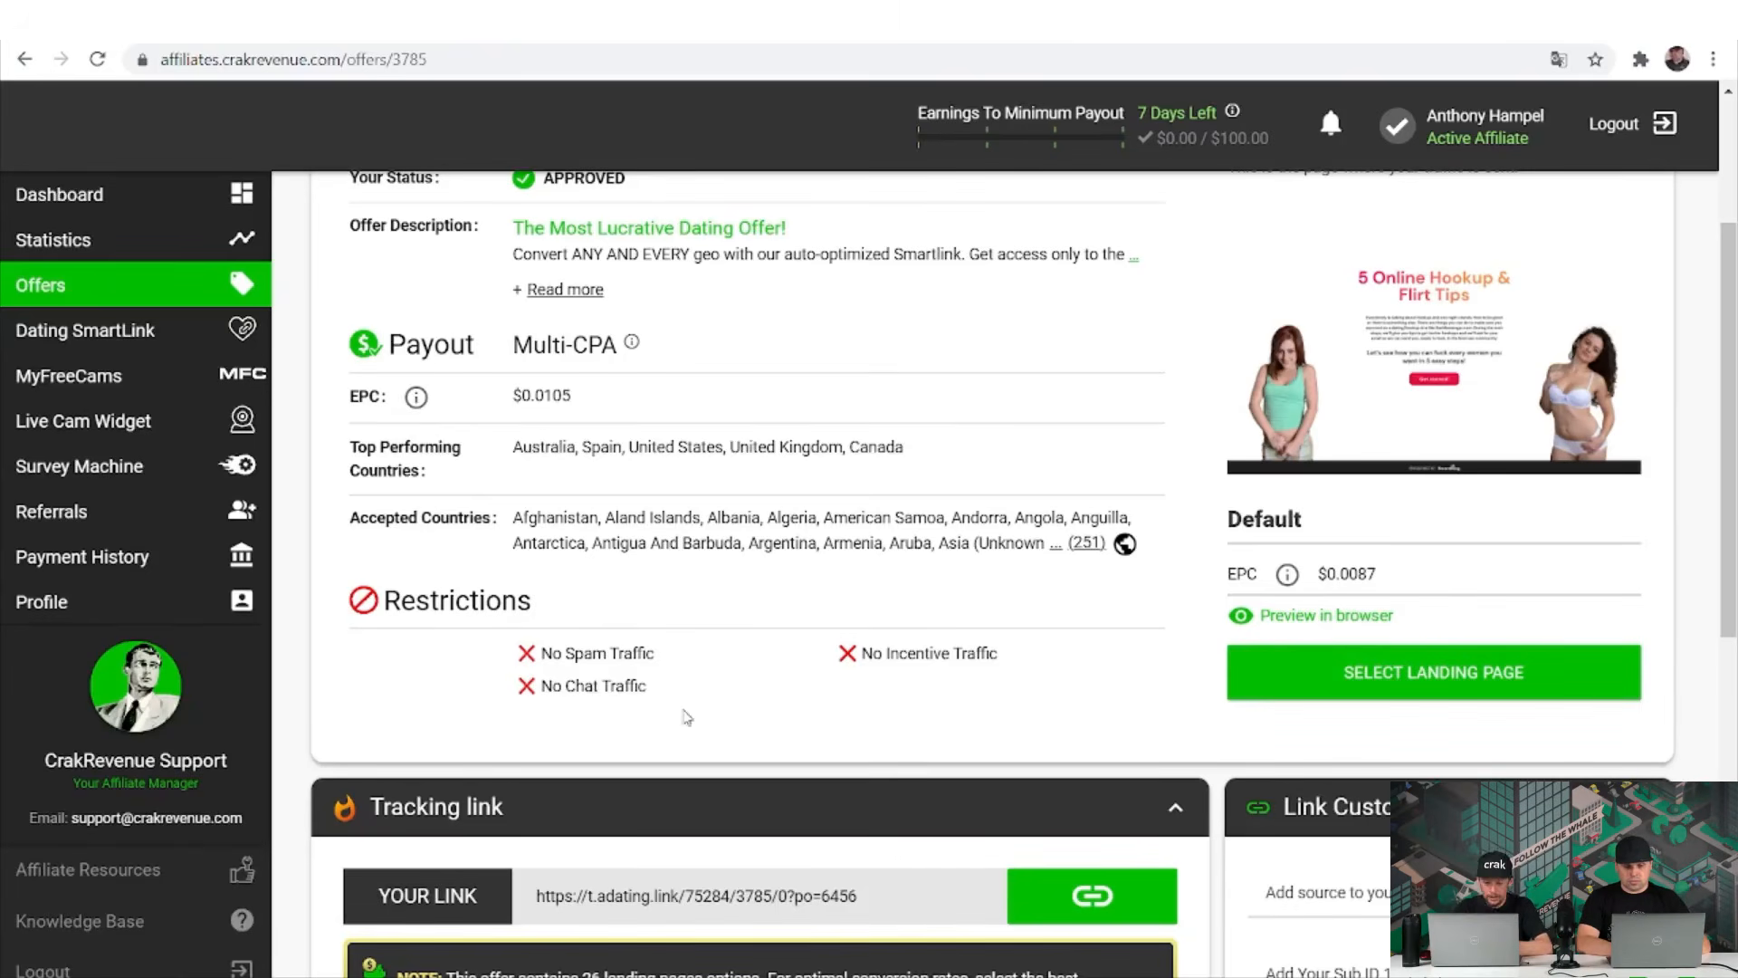
drag(650, 694, 539, 699)
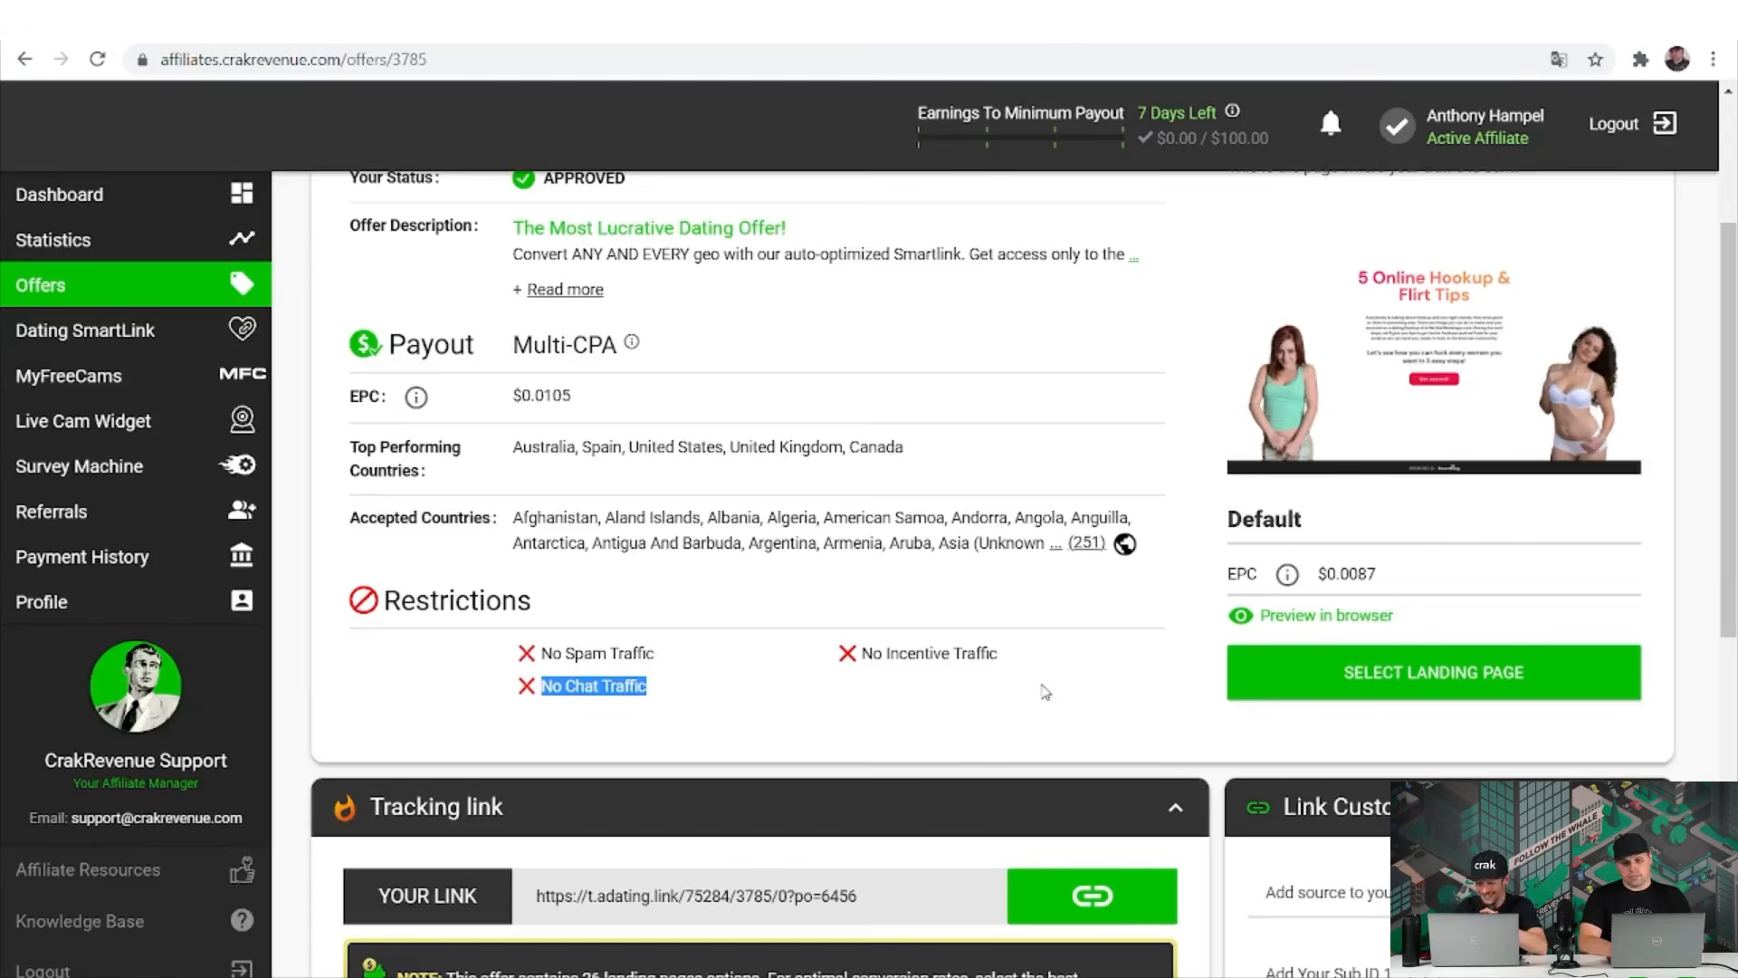
scroll(1044, 693, down, 1)
scroll(1045, 696, down, 1)
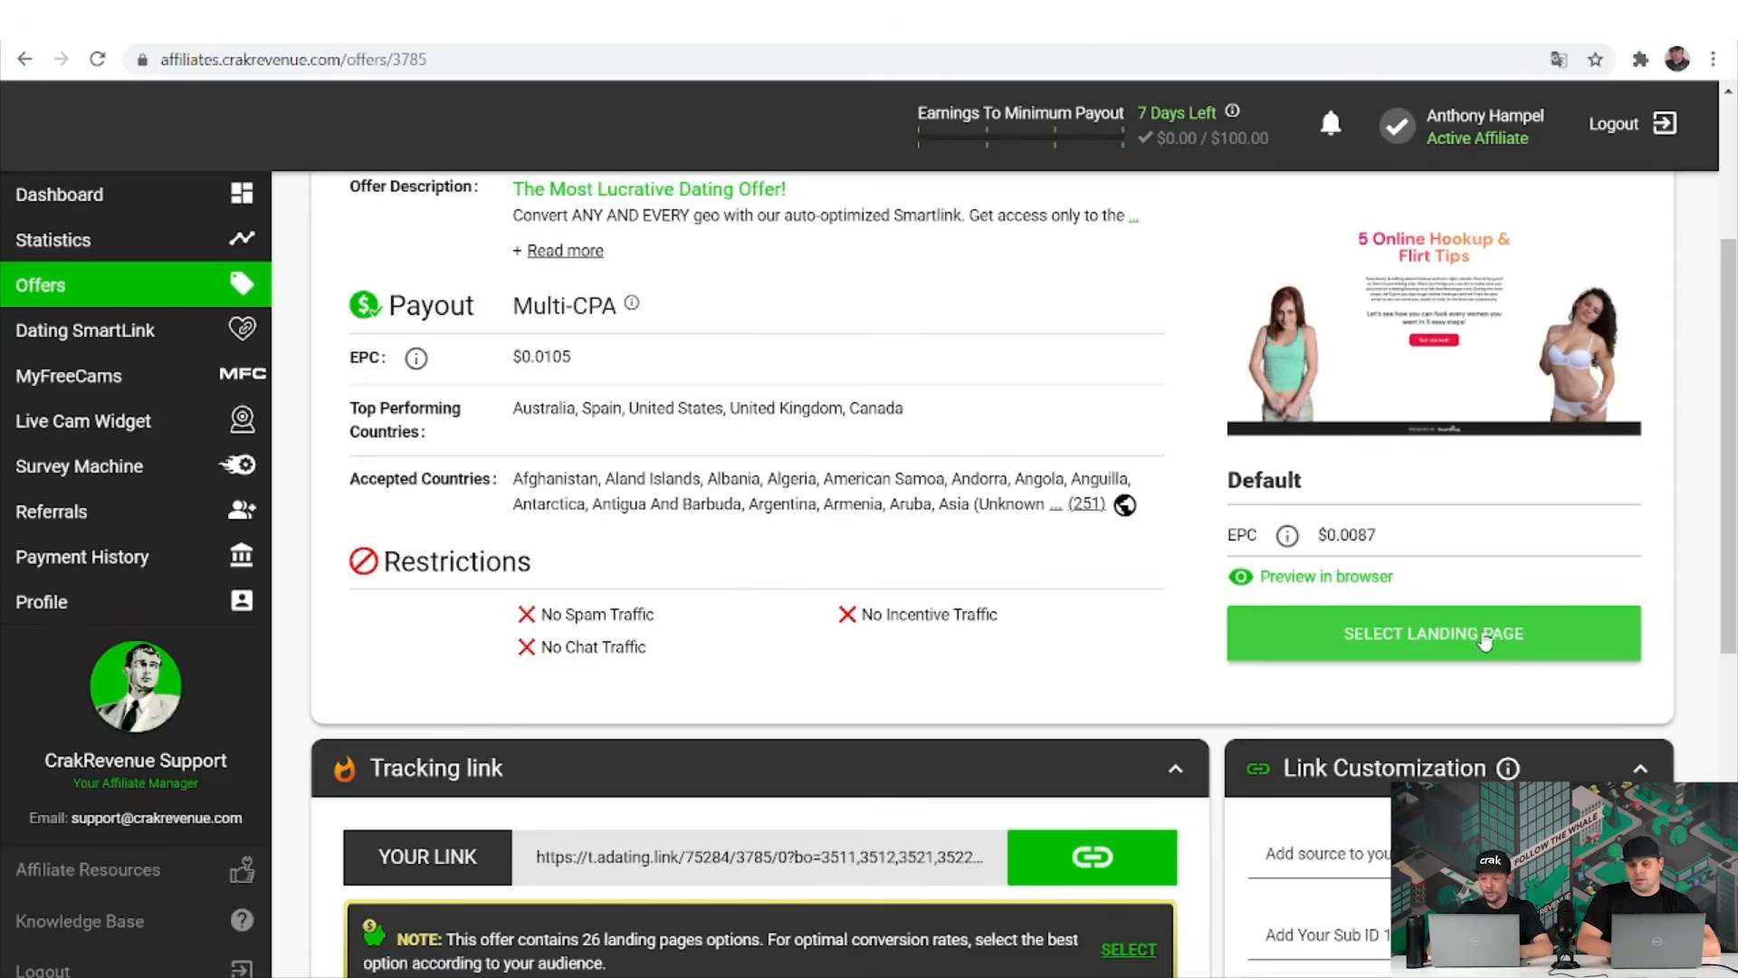
click(1485, 636)
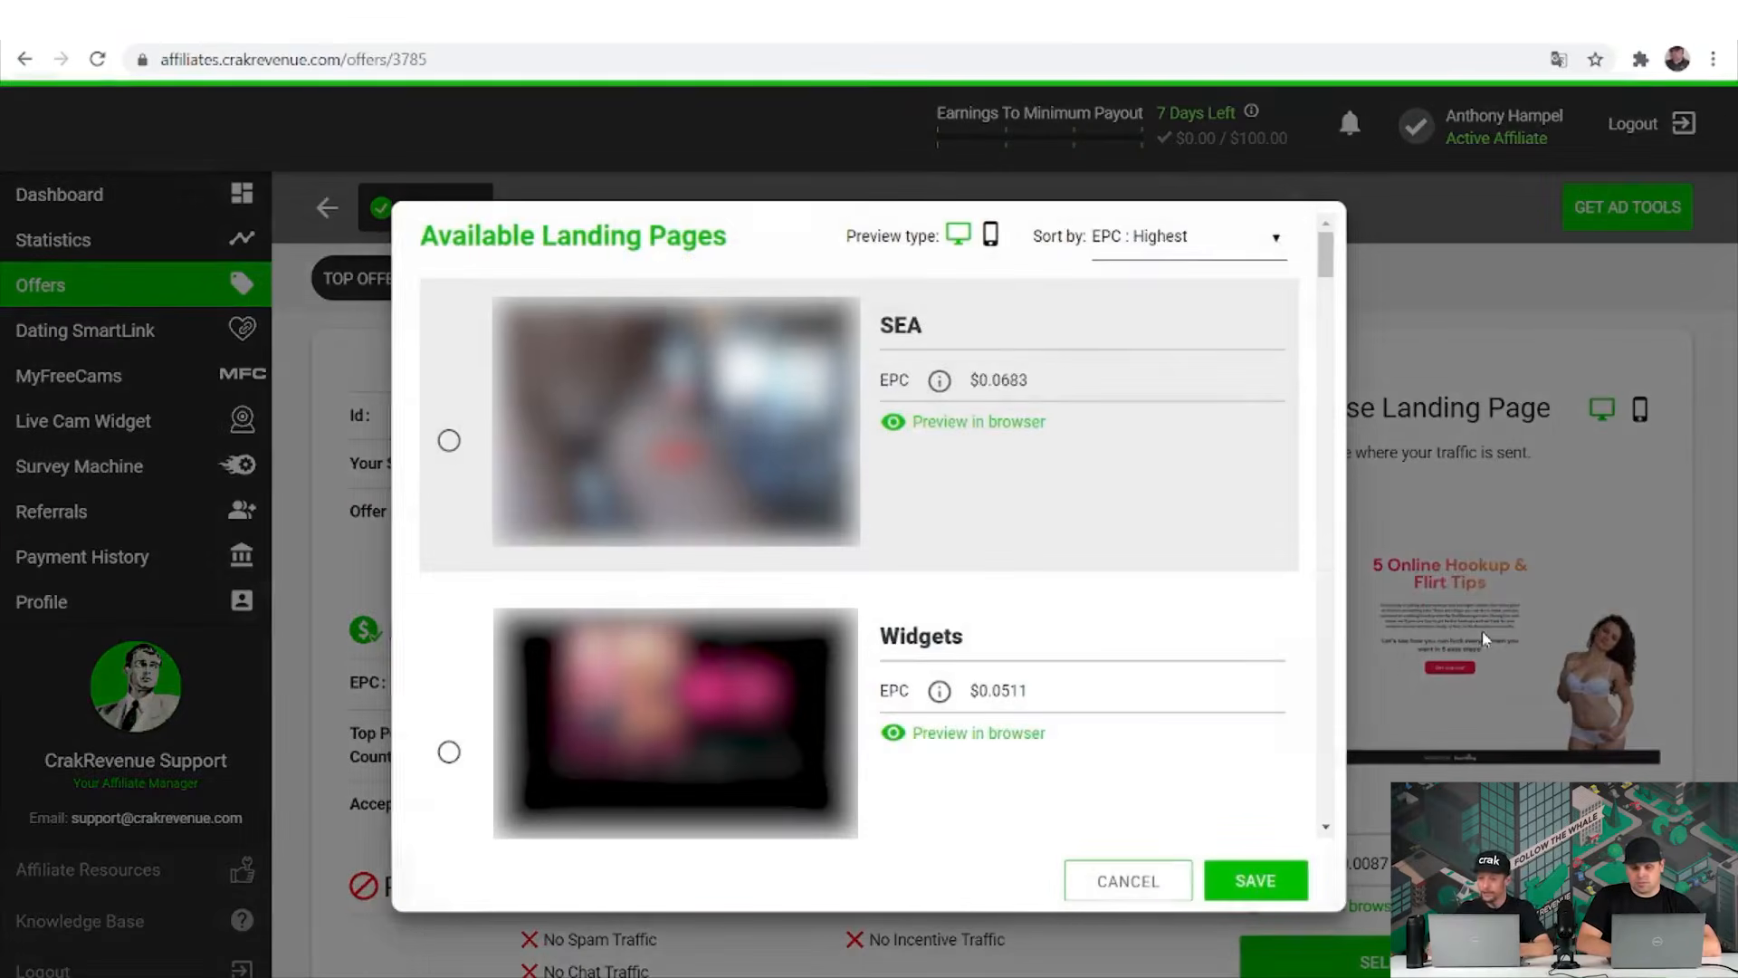
click(1129, 881)
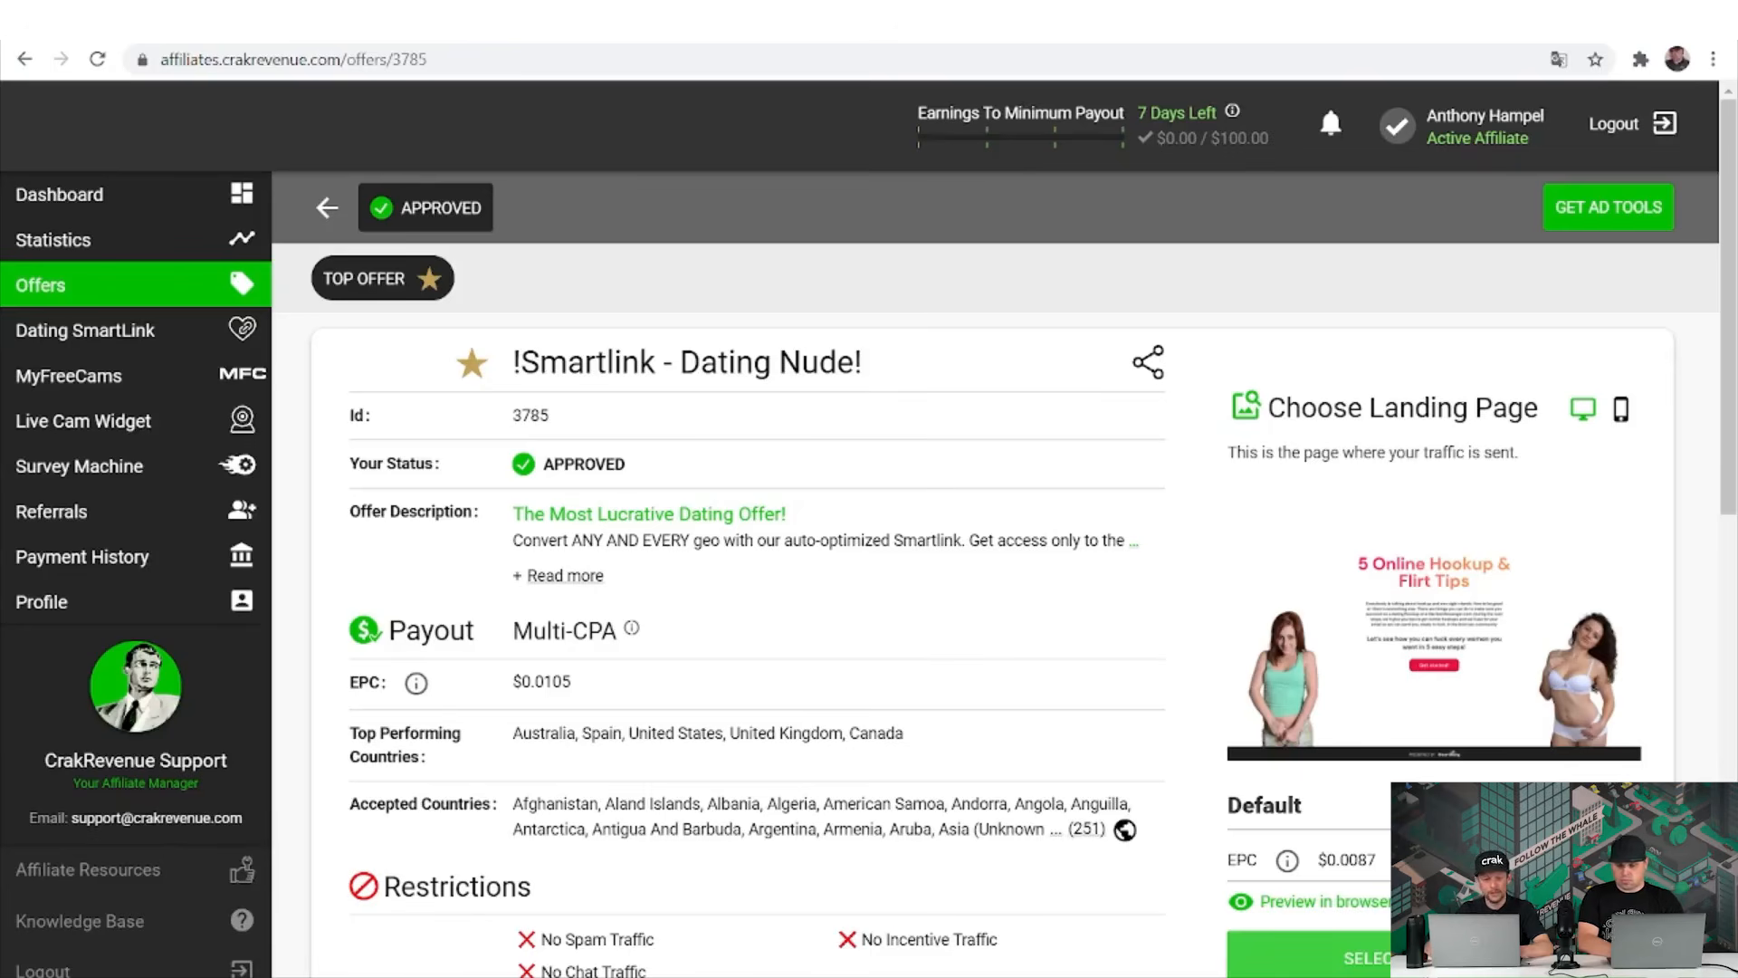
double_click(1276, 806)
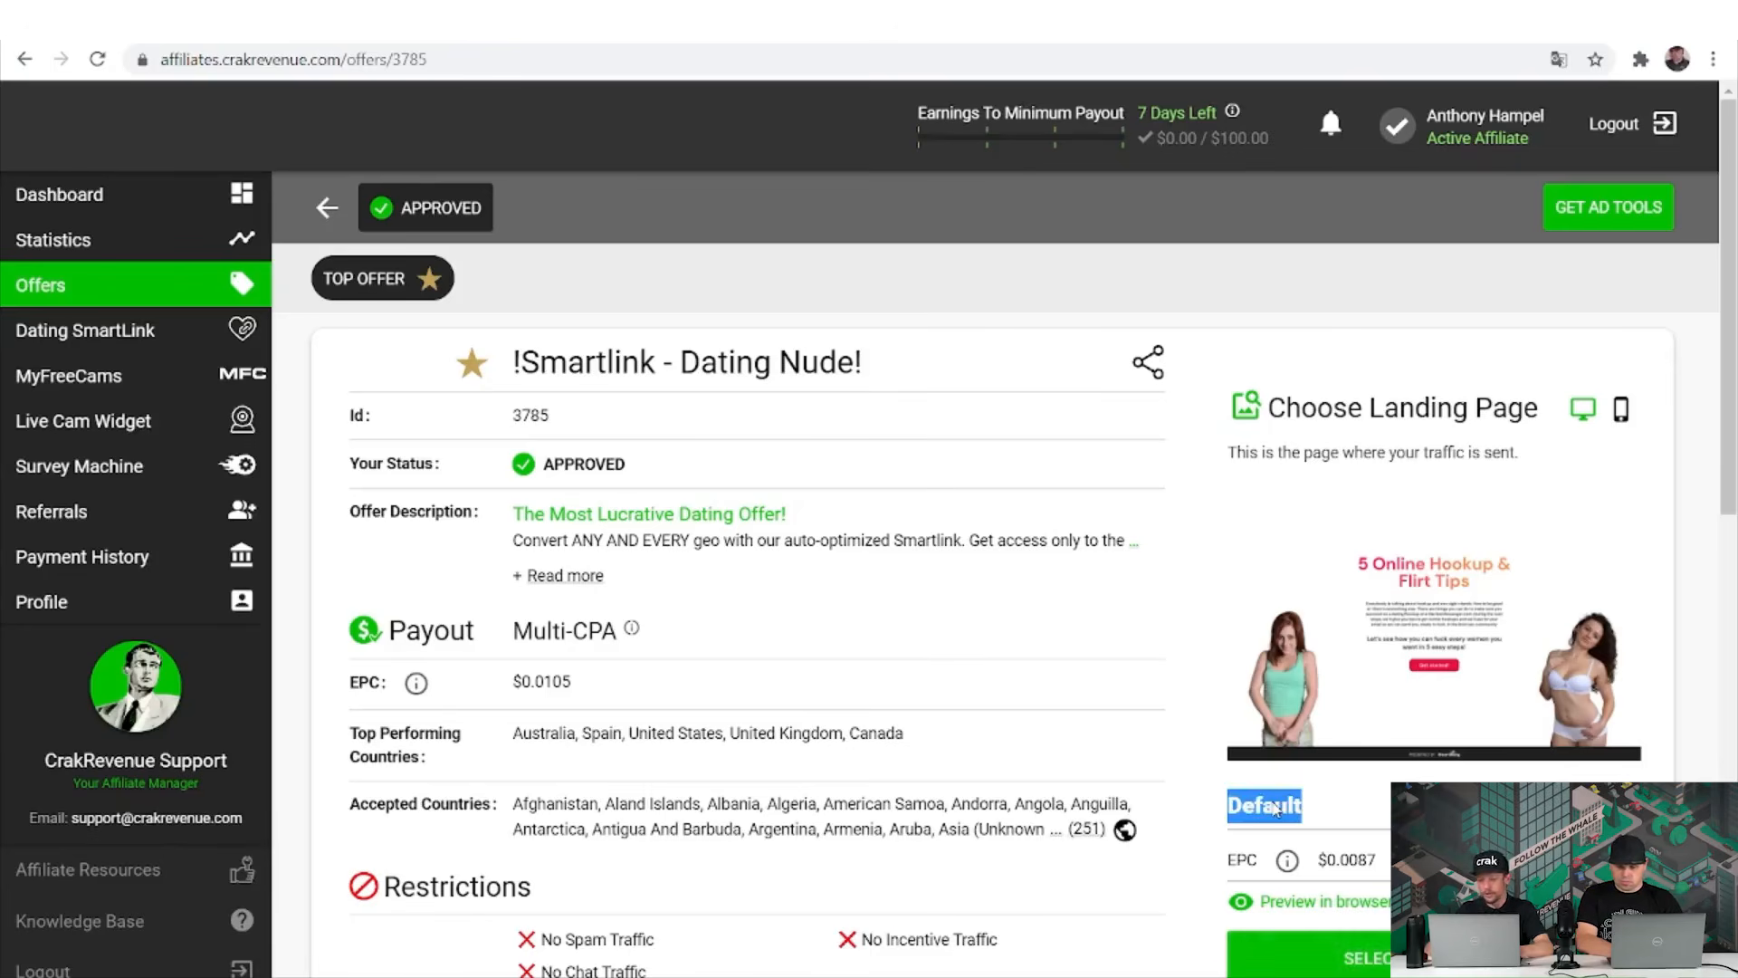
click(1372, 958)
scroll(1053, 563, down, 5)
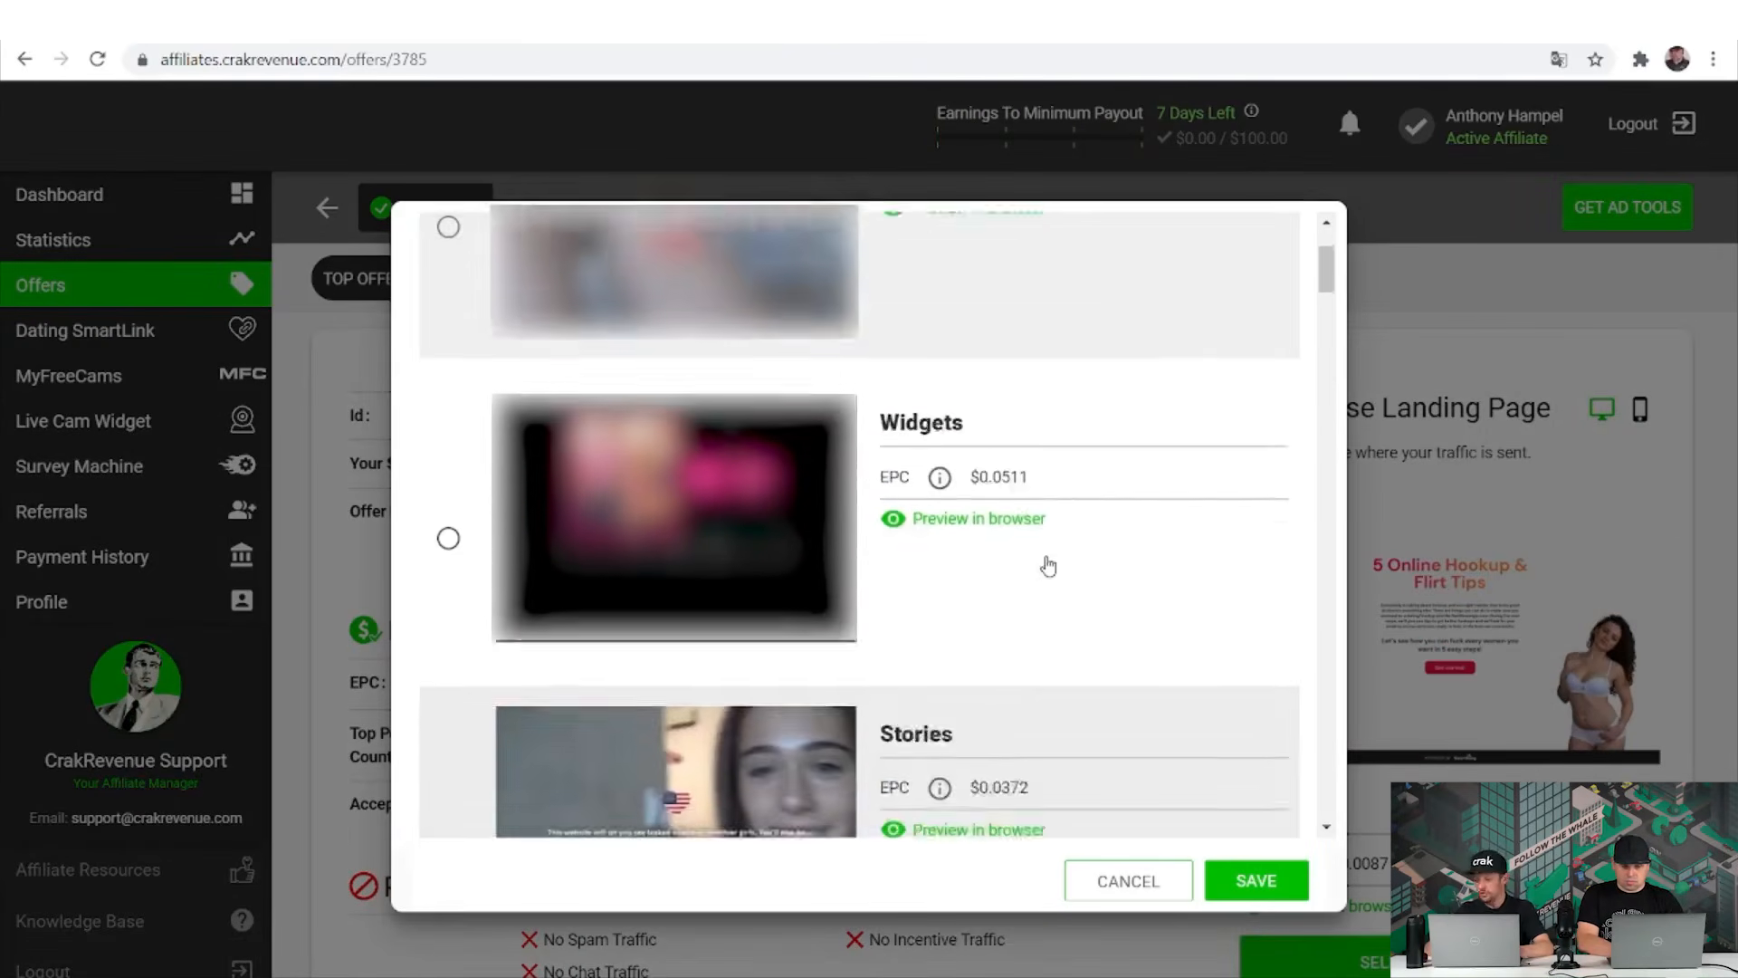
scroll(1048, 565, down, 2)
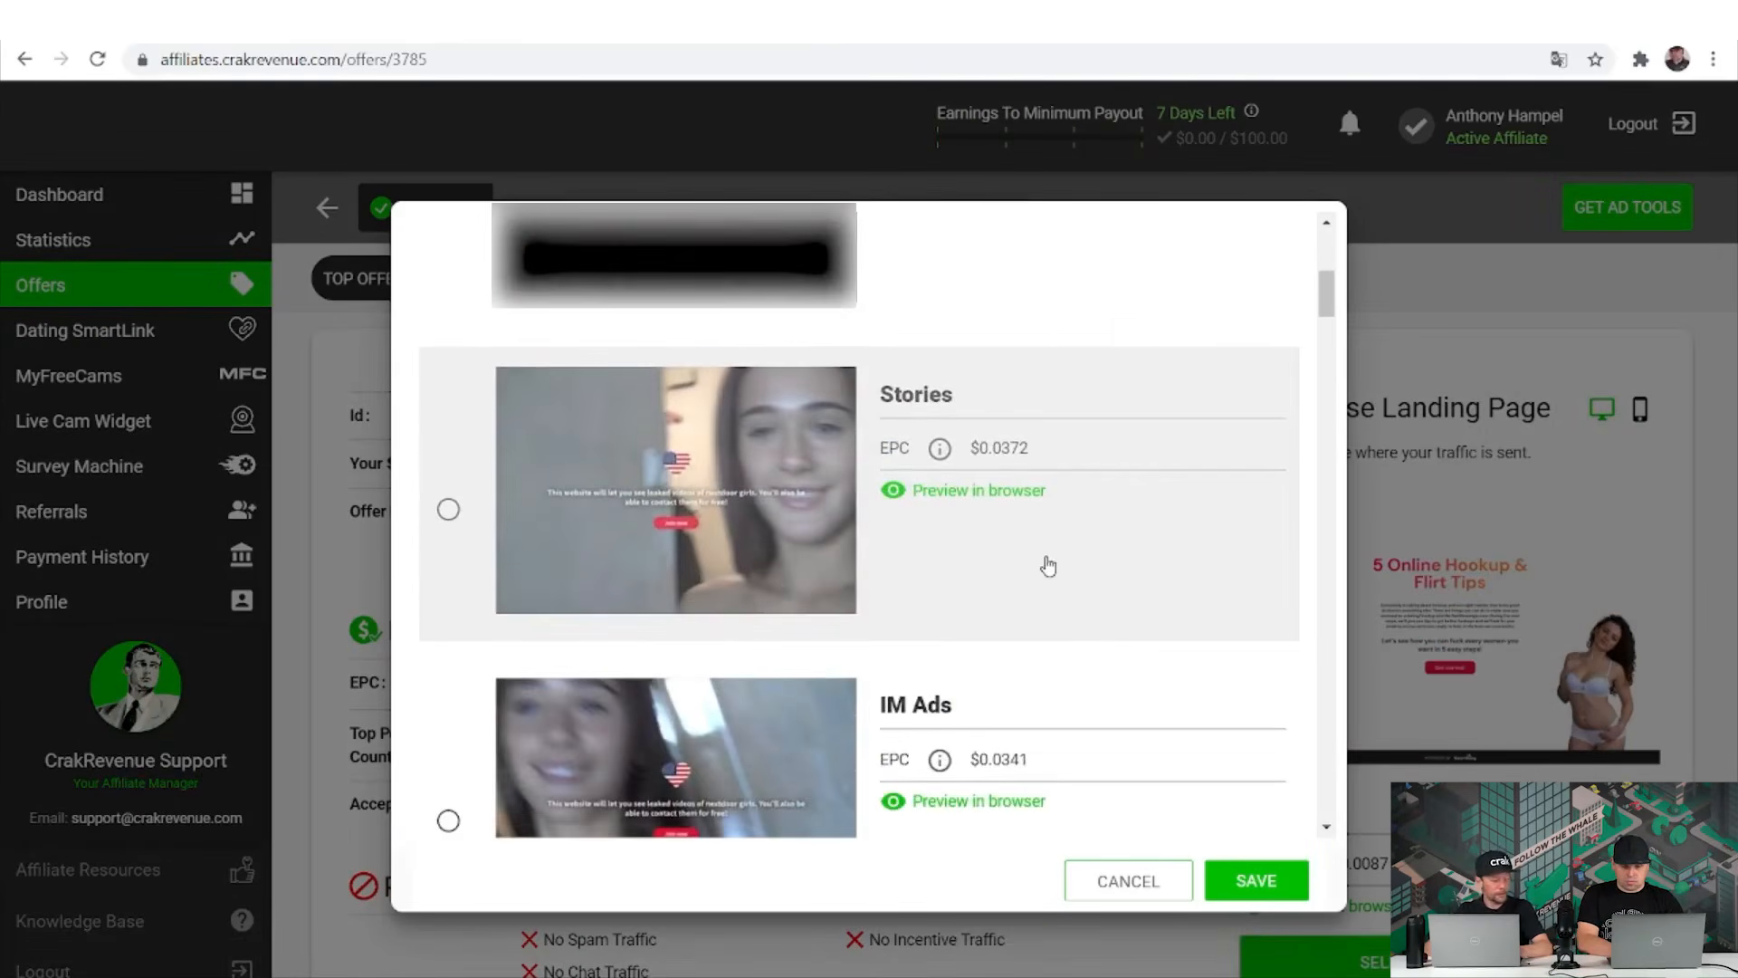
scroll(1048, 566, down, 1)
scroll(1048, 566, down, 3)
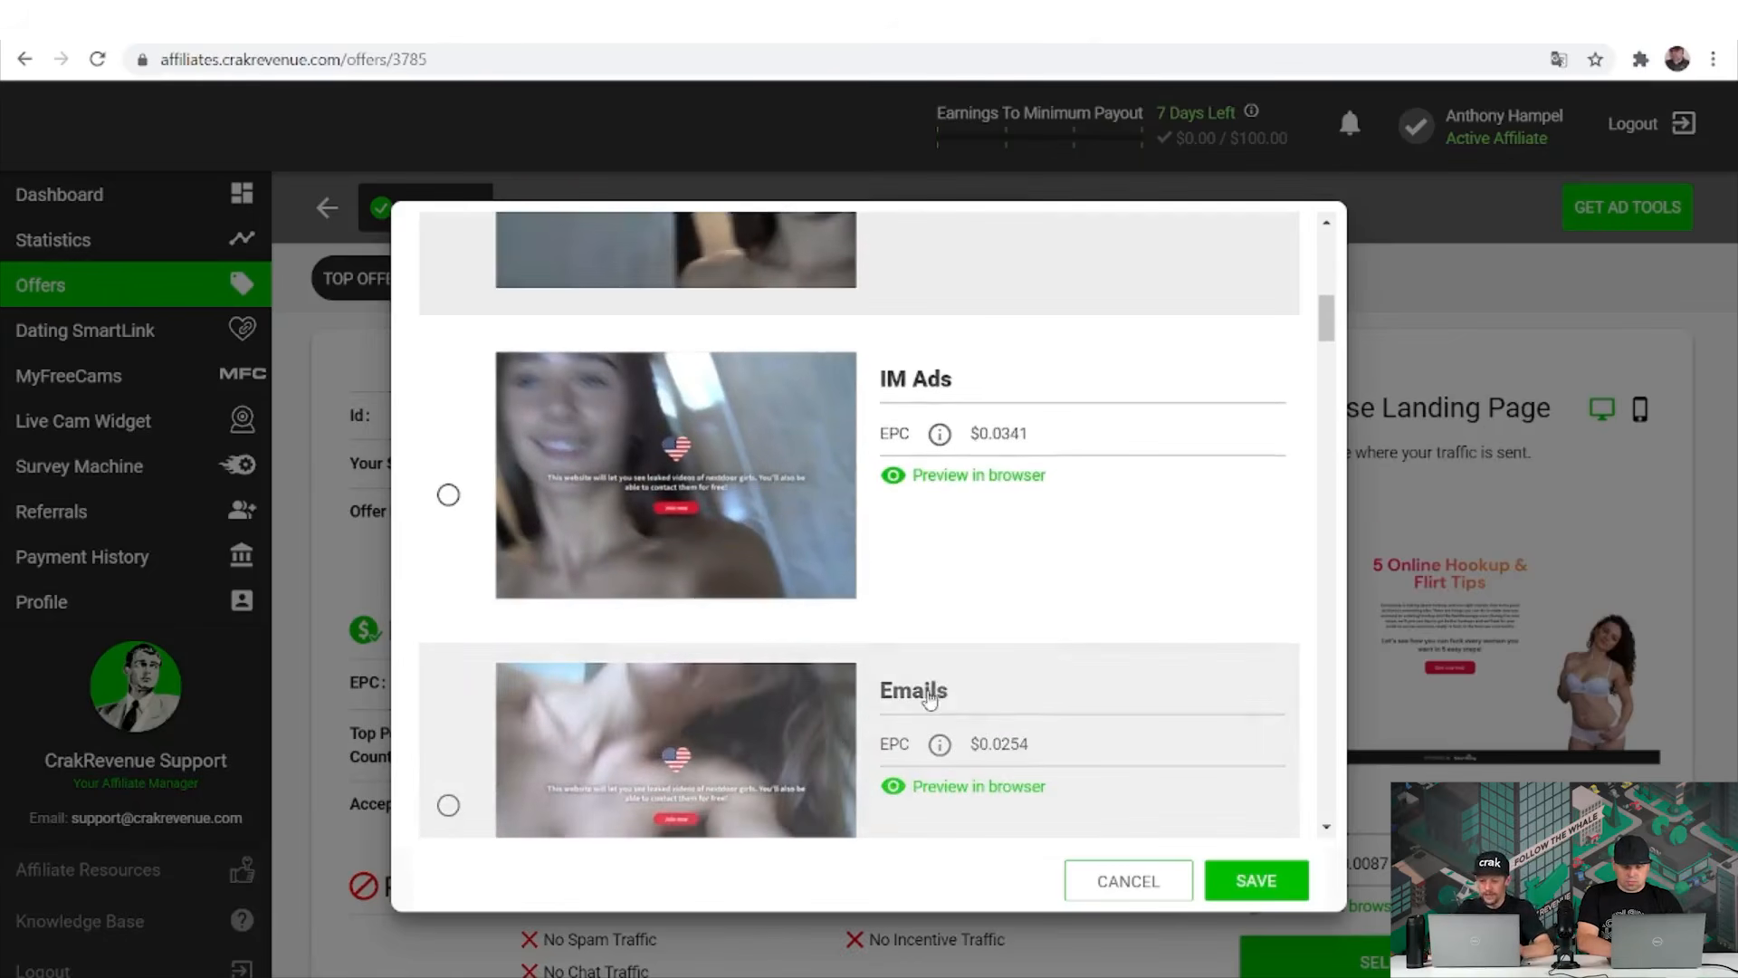
click(1119, 881)
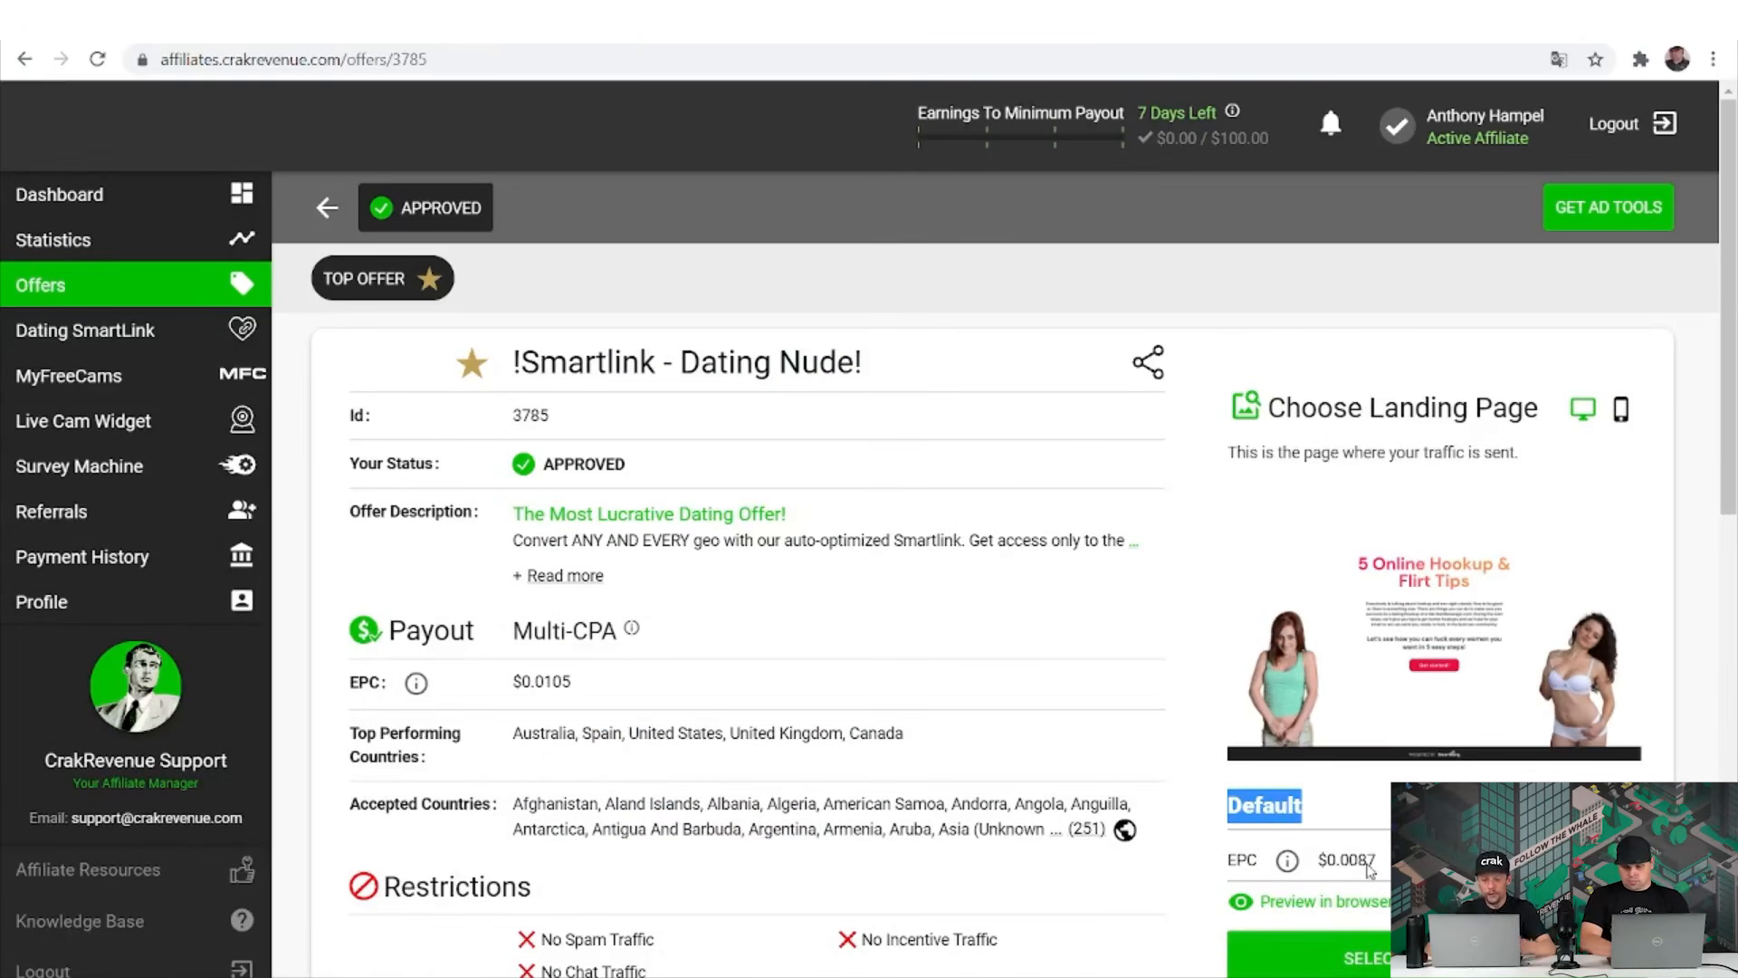
Highlight the Default landing page's EPC value while reviewing the landing page options.
double_click(1369, 862)
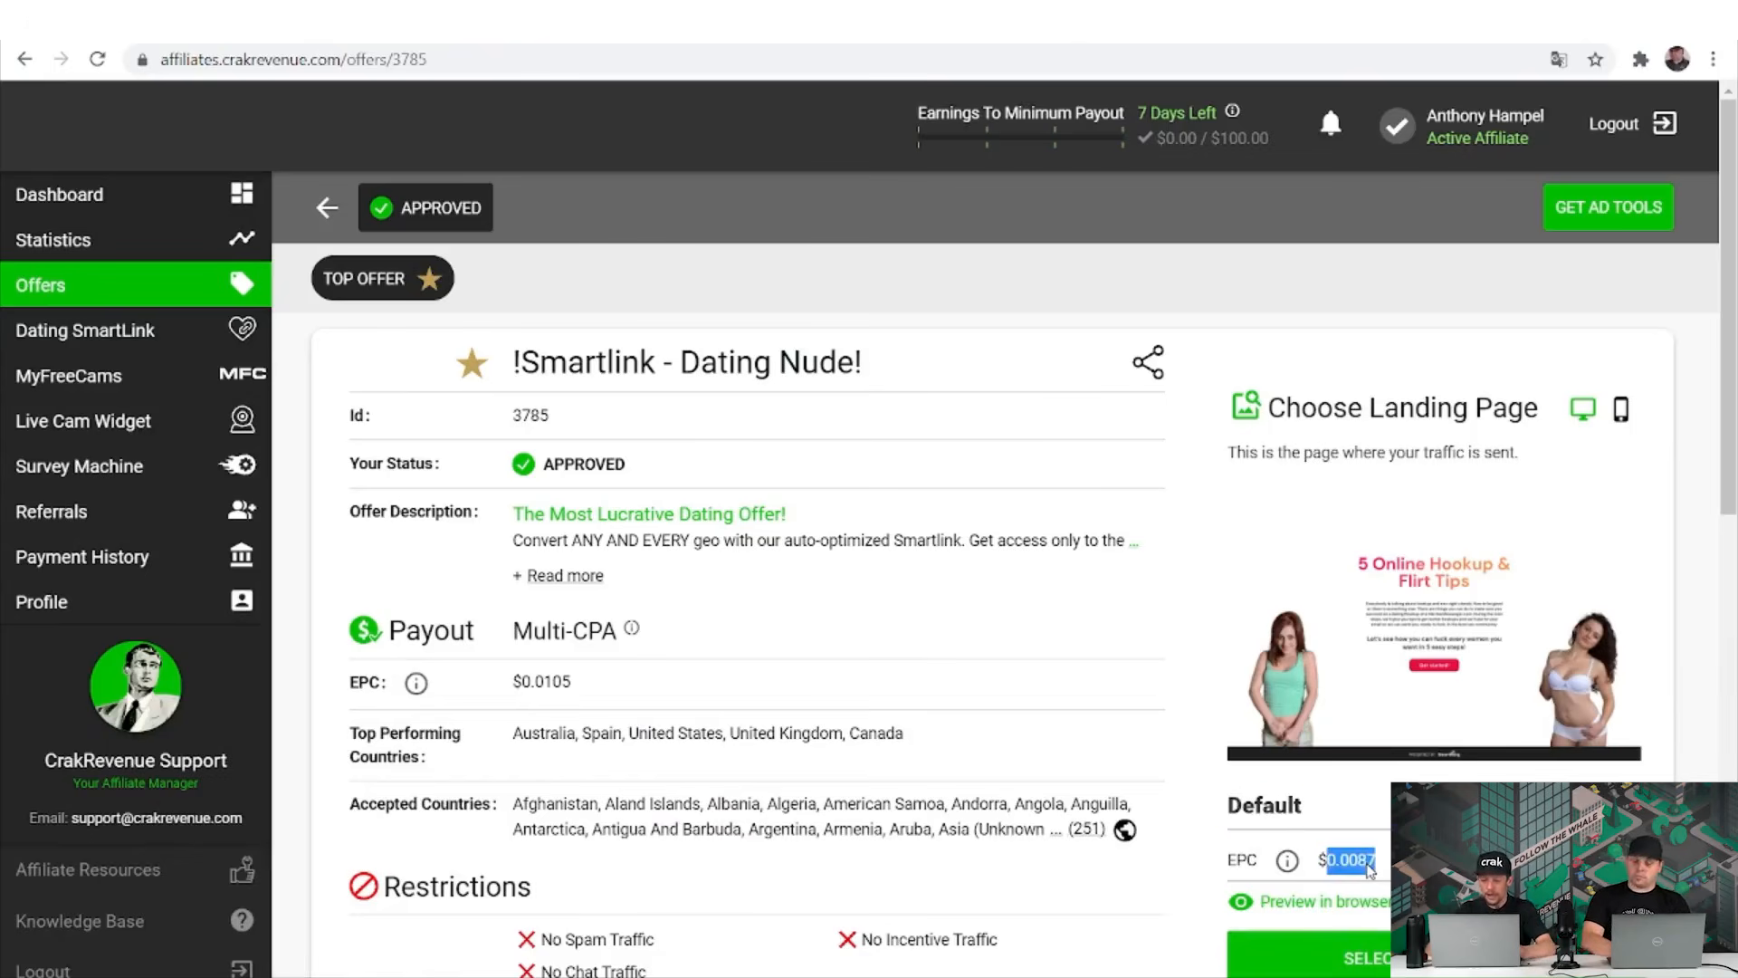
scroll(1369, 865, down, 1)
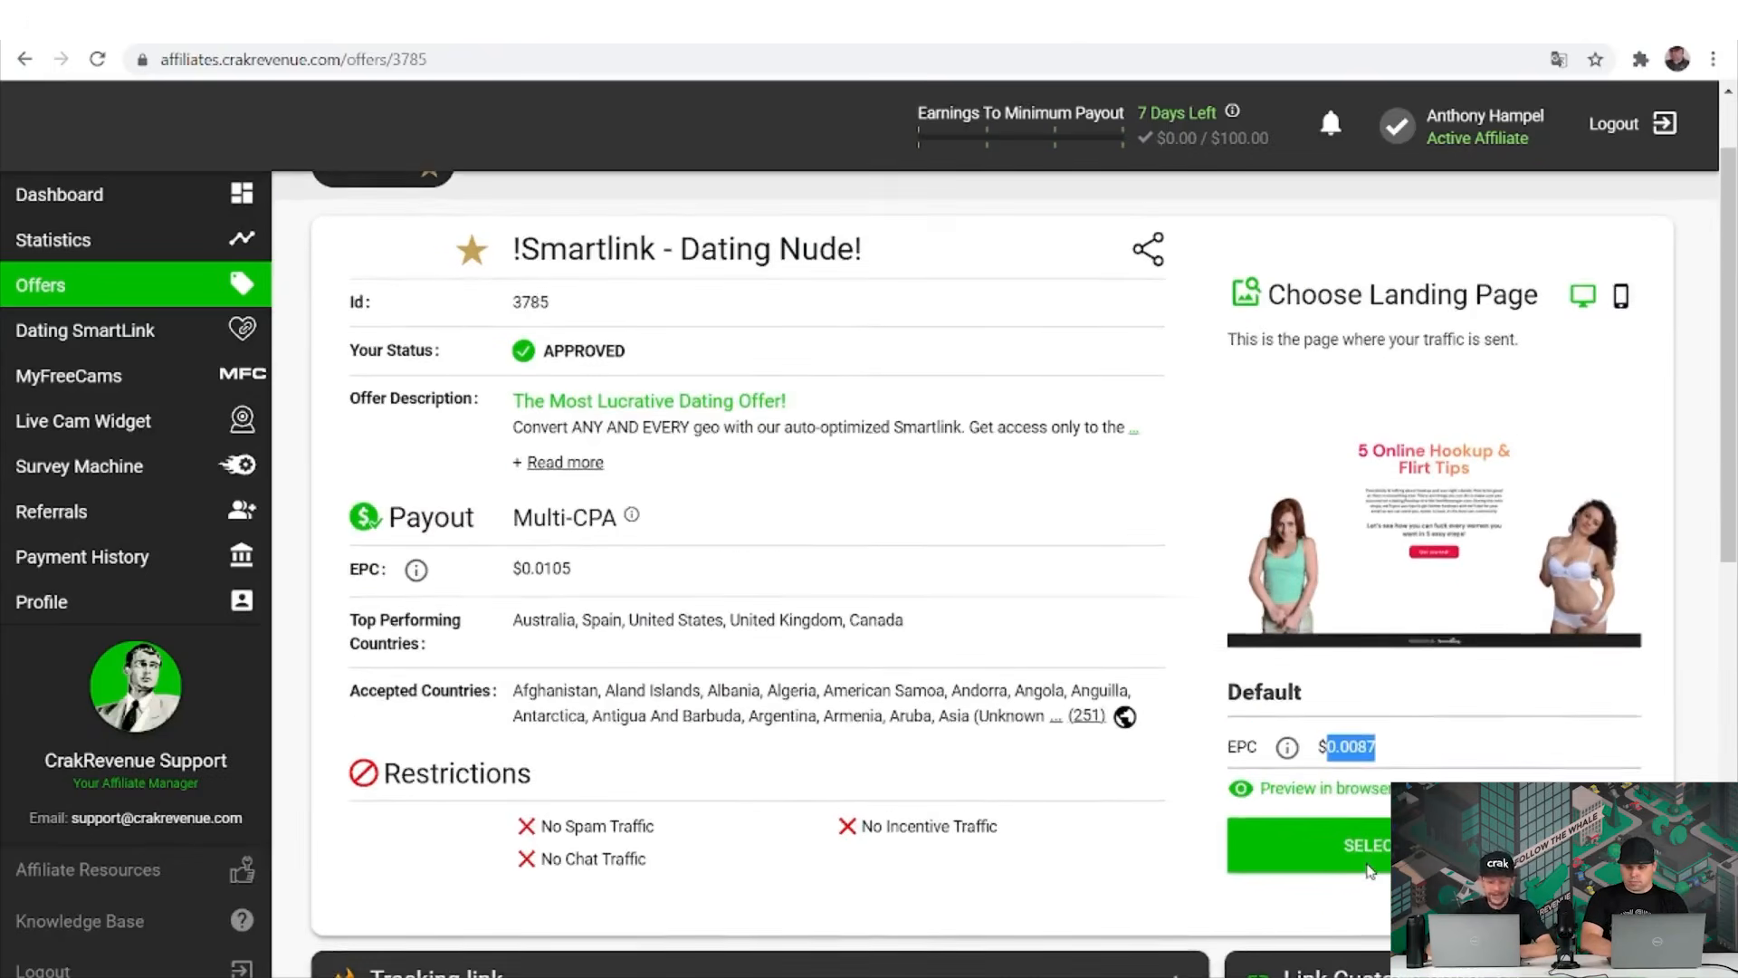
scroll(1369, 871, down, 1)
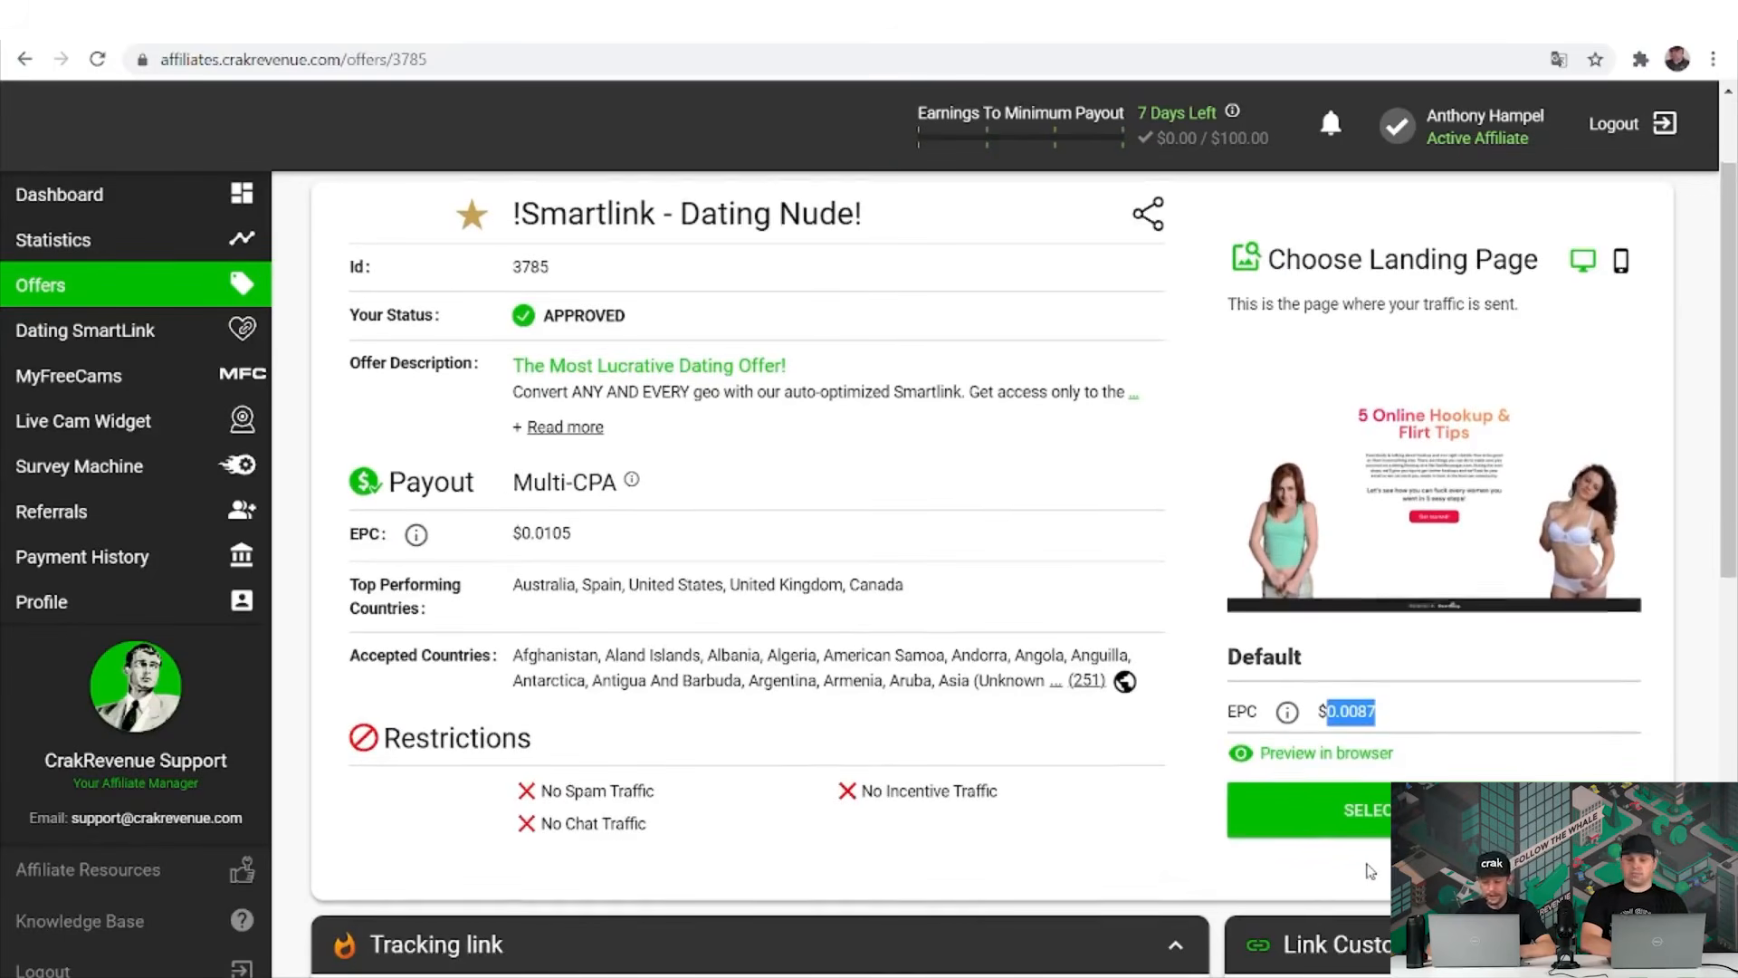
scroll(1370, 871, down, 1)
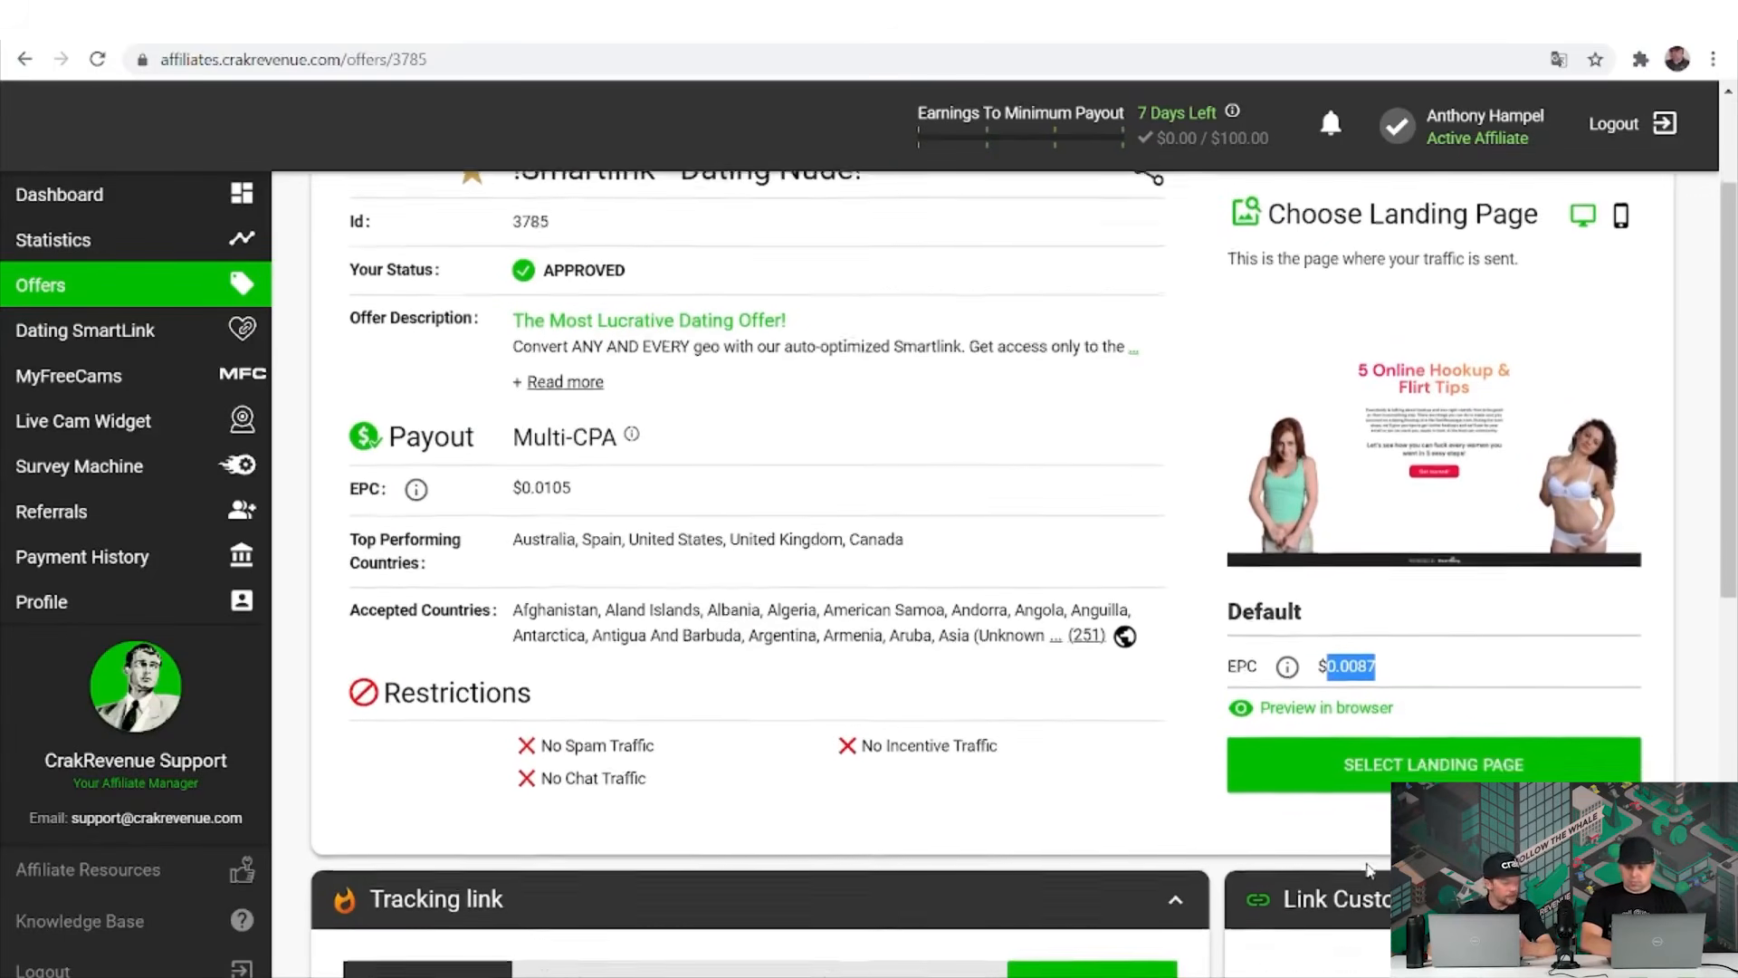
scroll(1368, 871, down, 1)
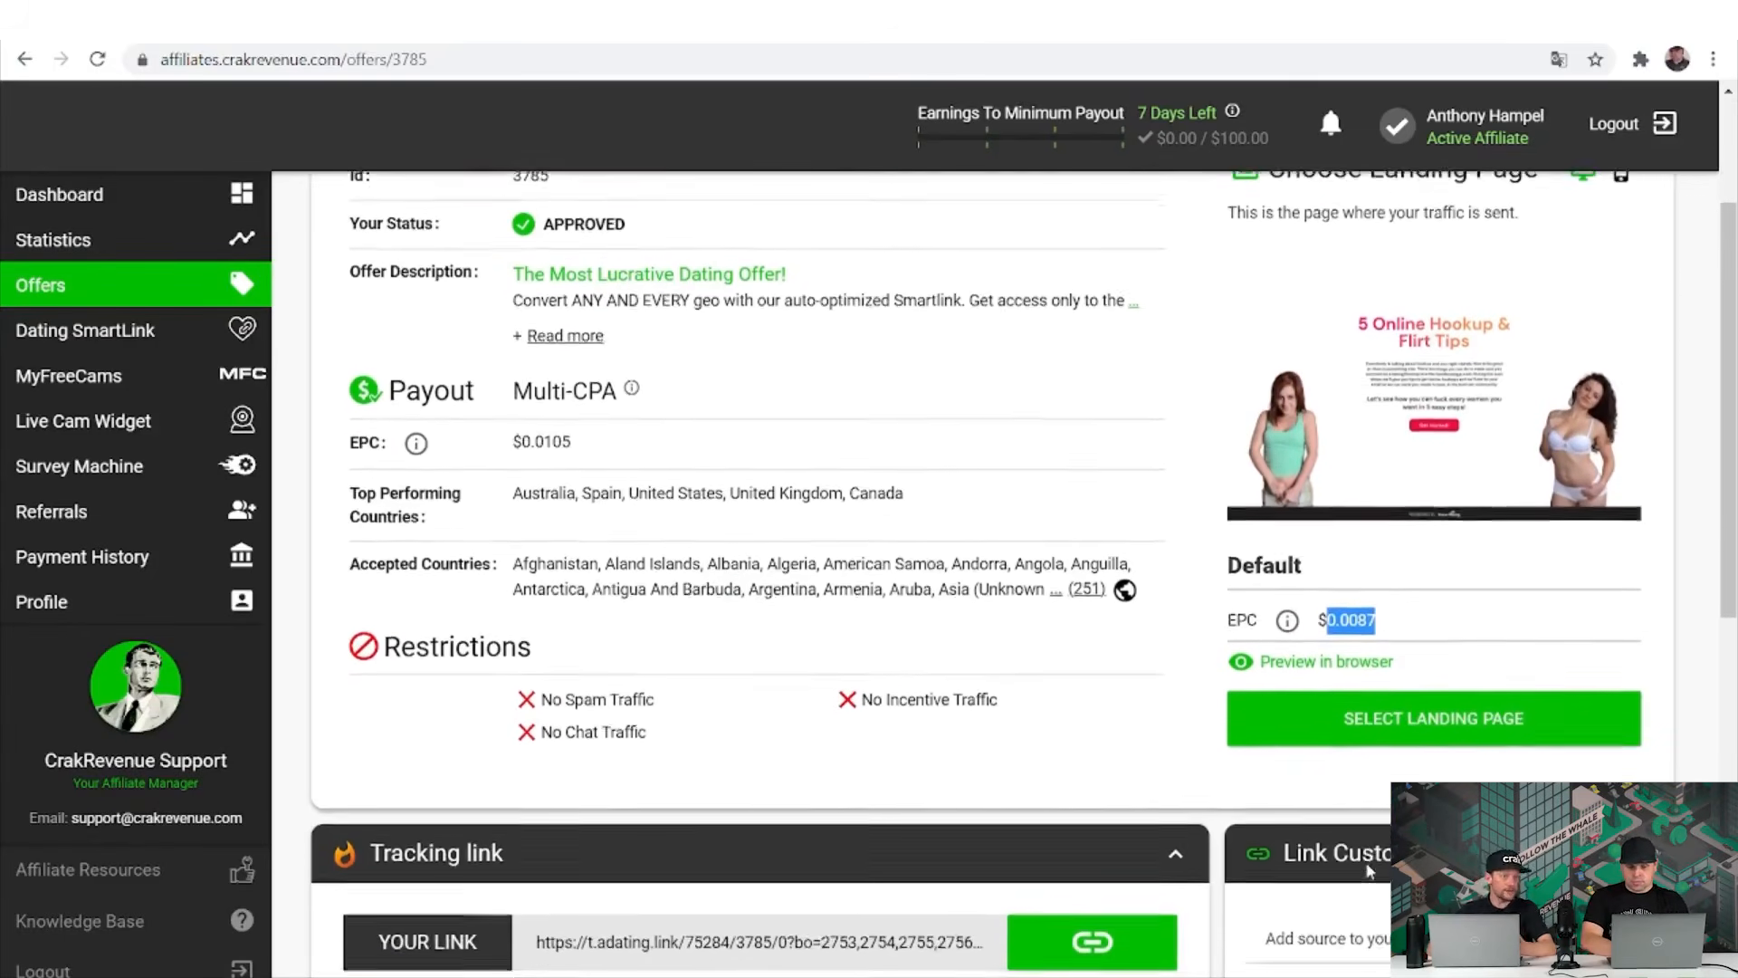
scroll(1369, 870, down, 1)
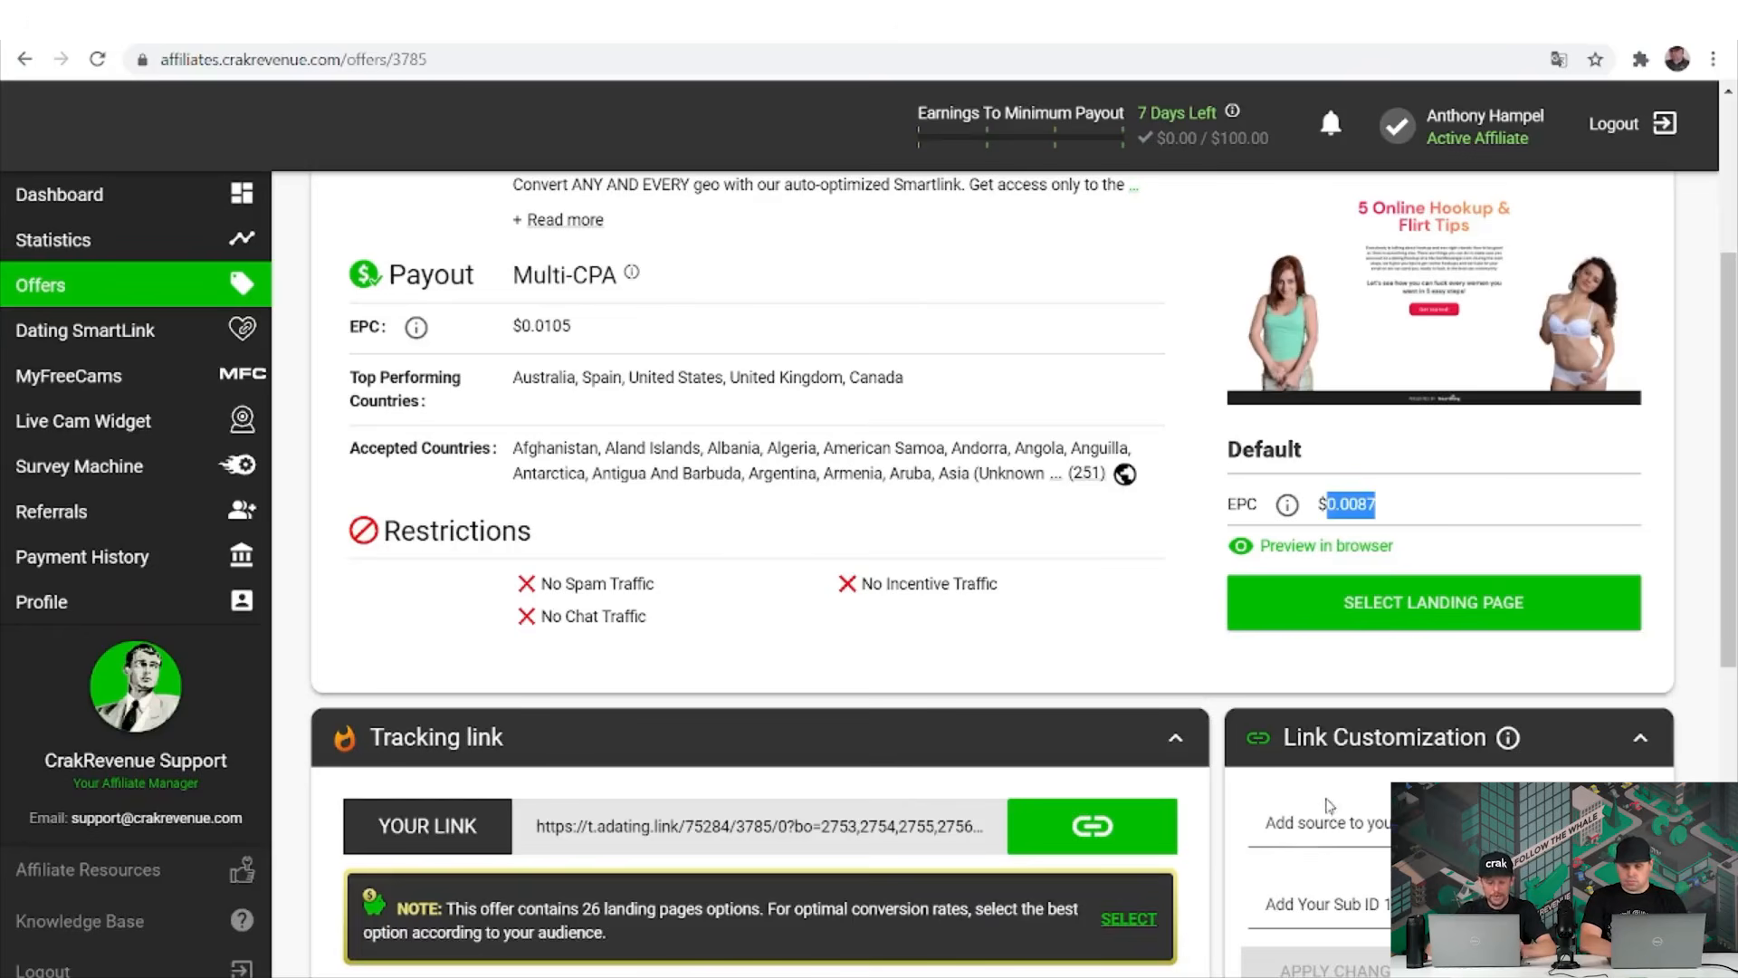
click(921, 828)
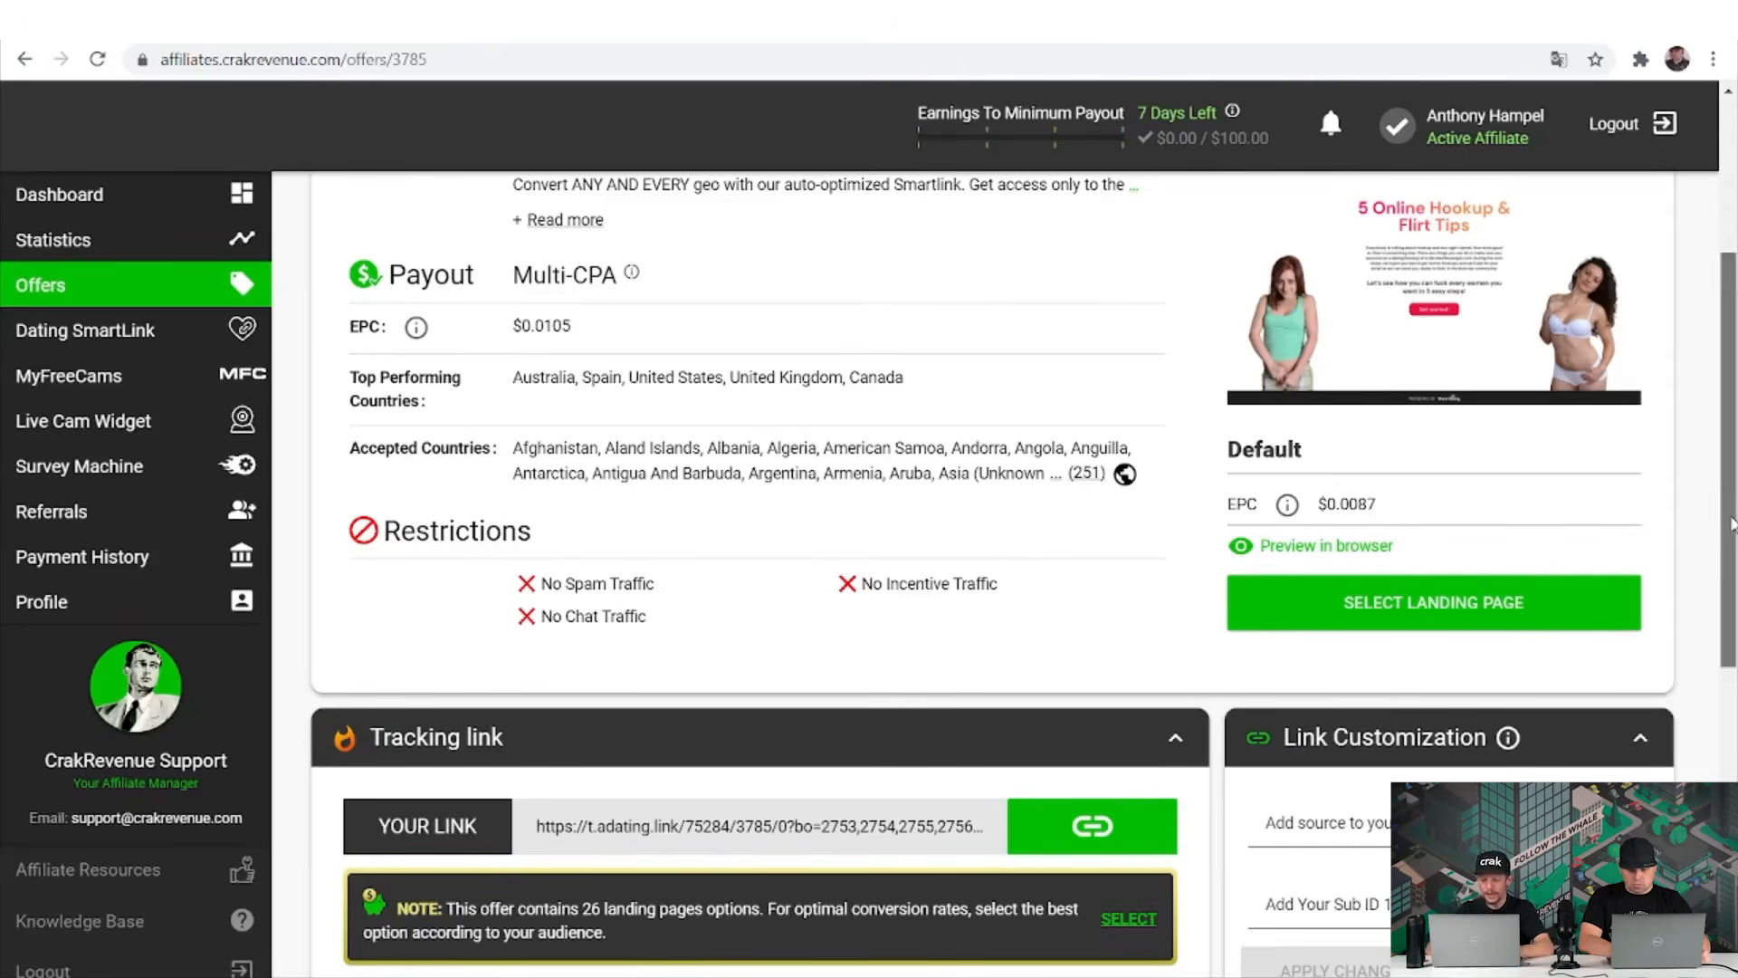
scroll(1116, 550, down, 4)
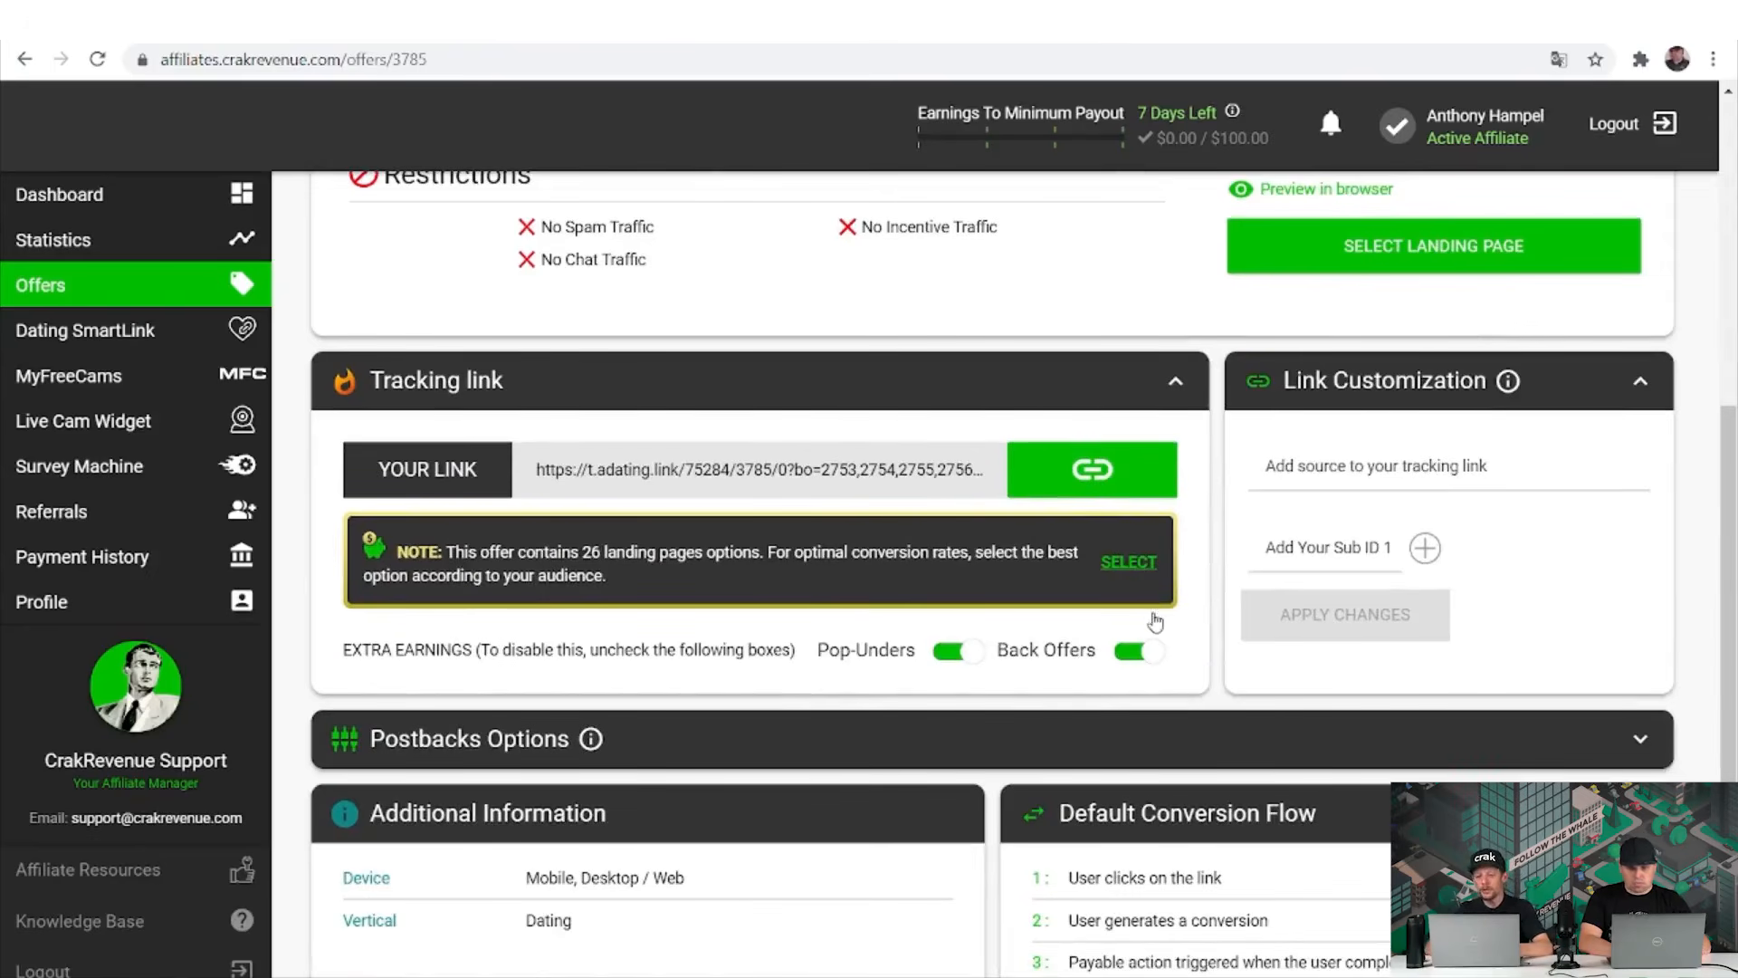
Enter 'SOcial MEdia!' as the tracking link source, then clear it.
click(1331, 478)
text(SOcial M)
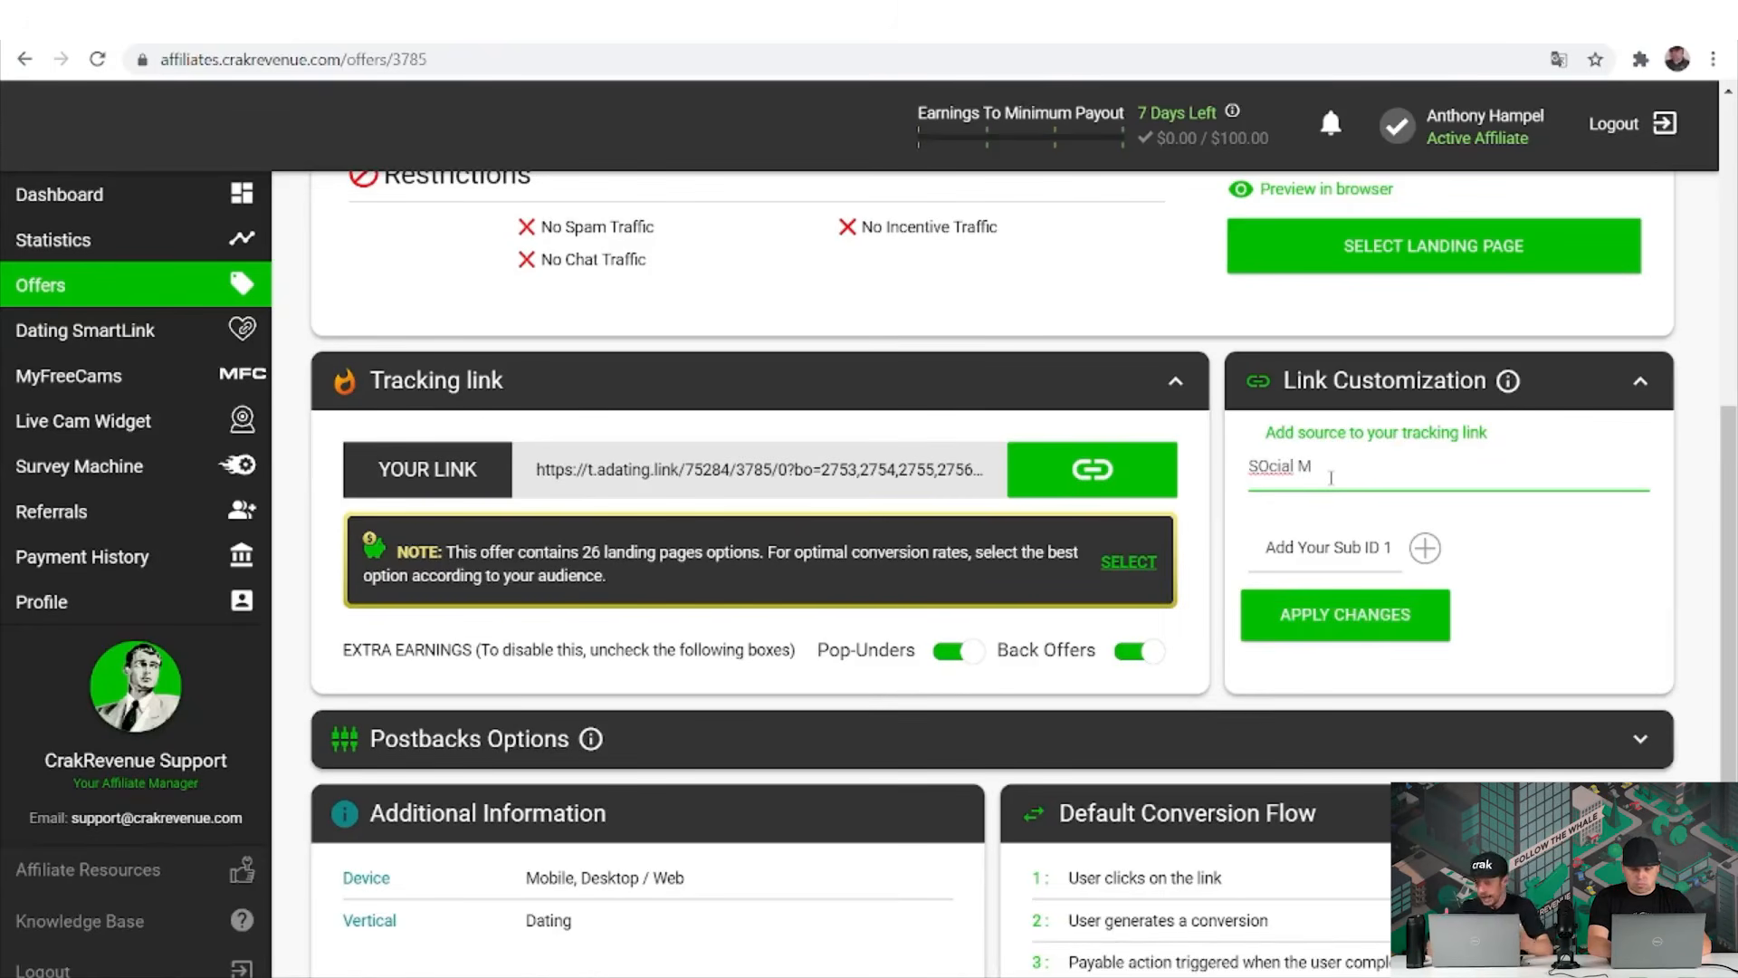
text(Edia)
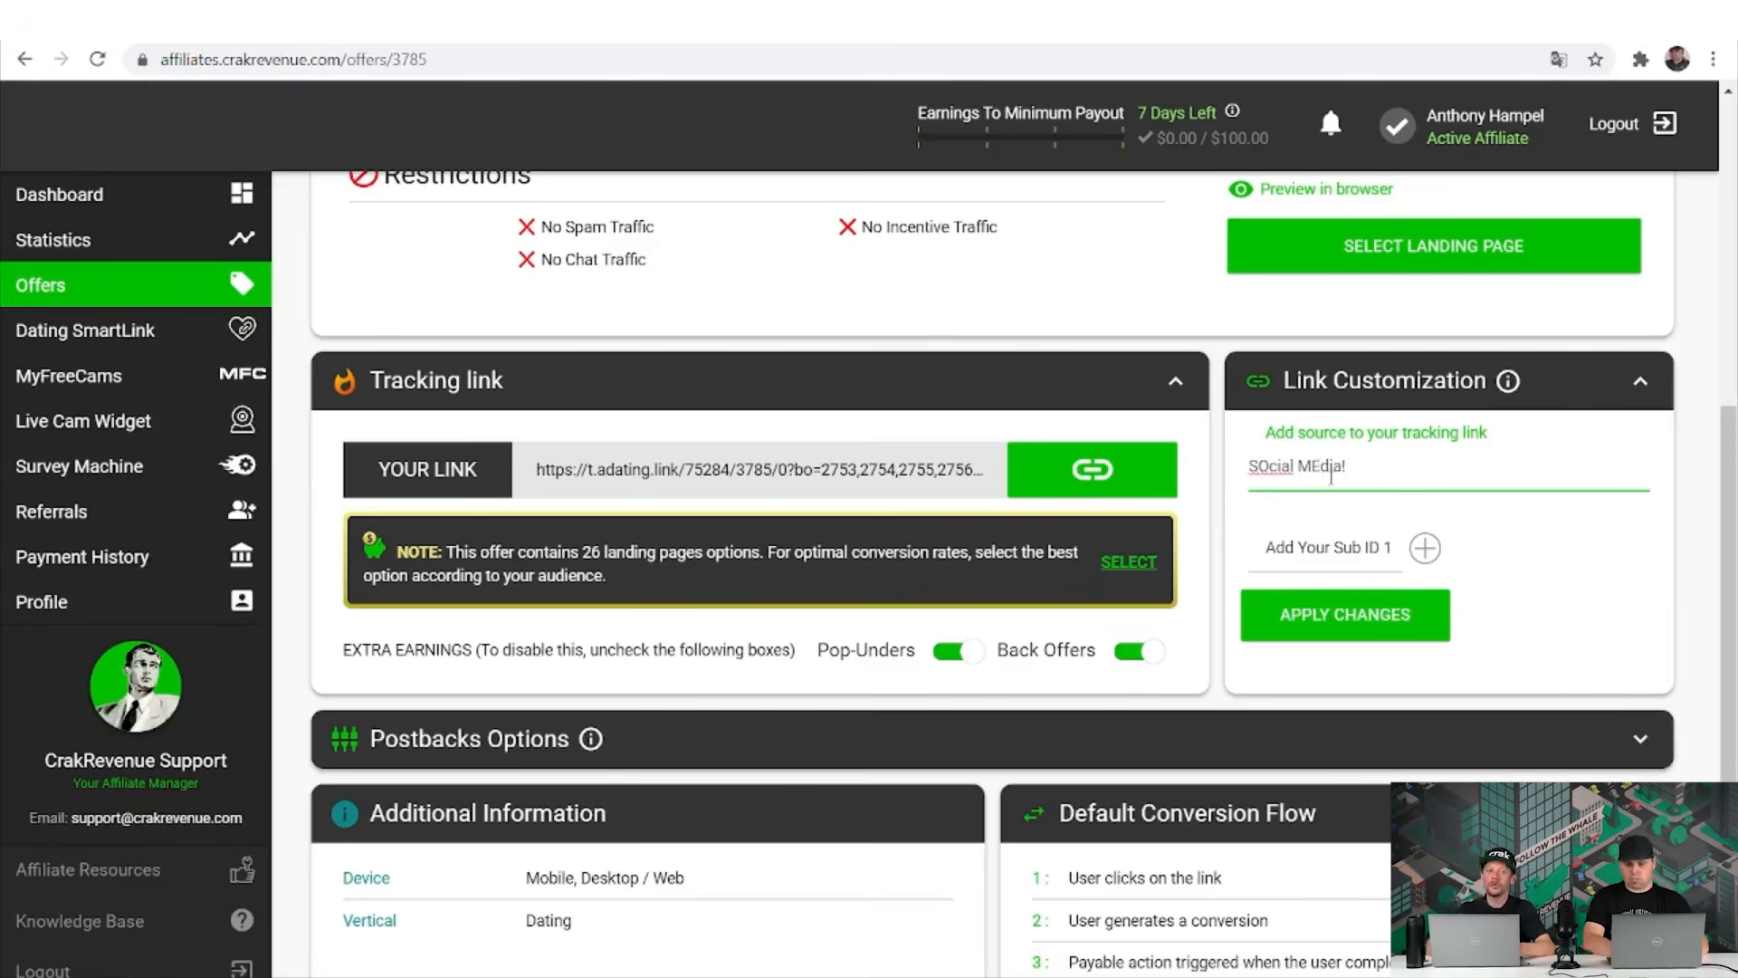
text(!)
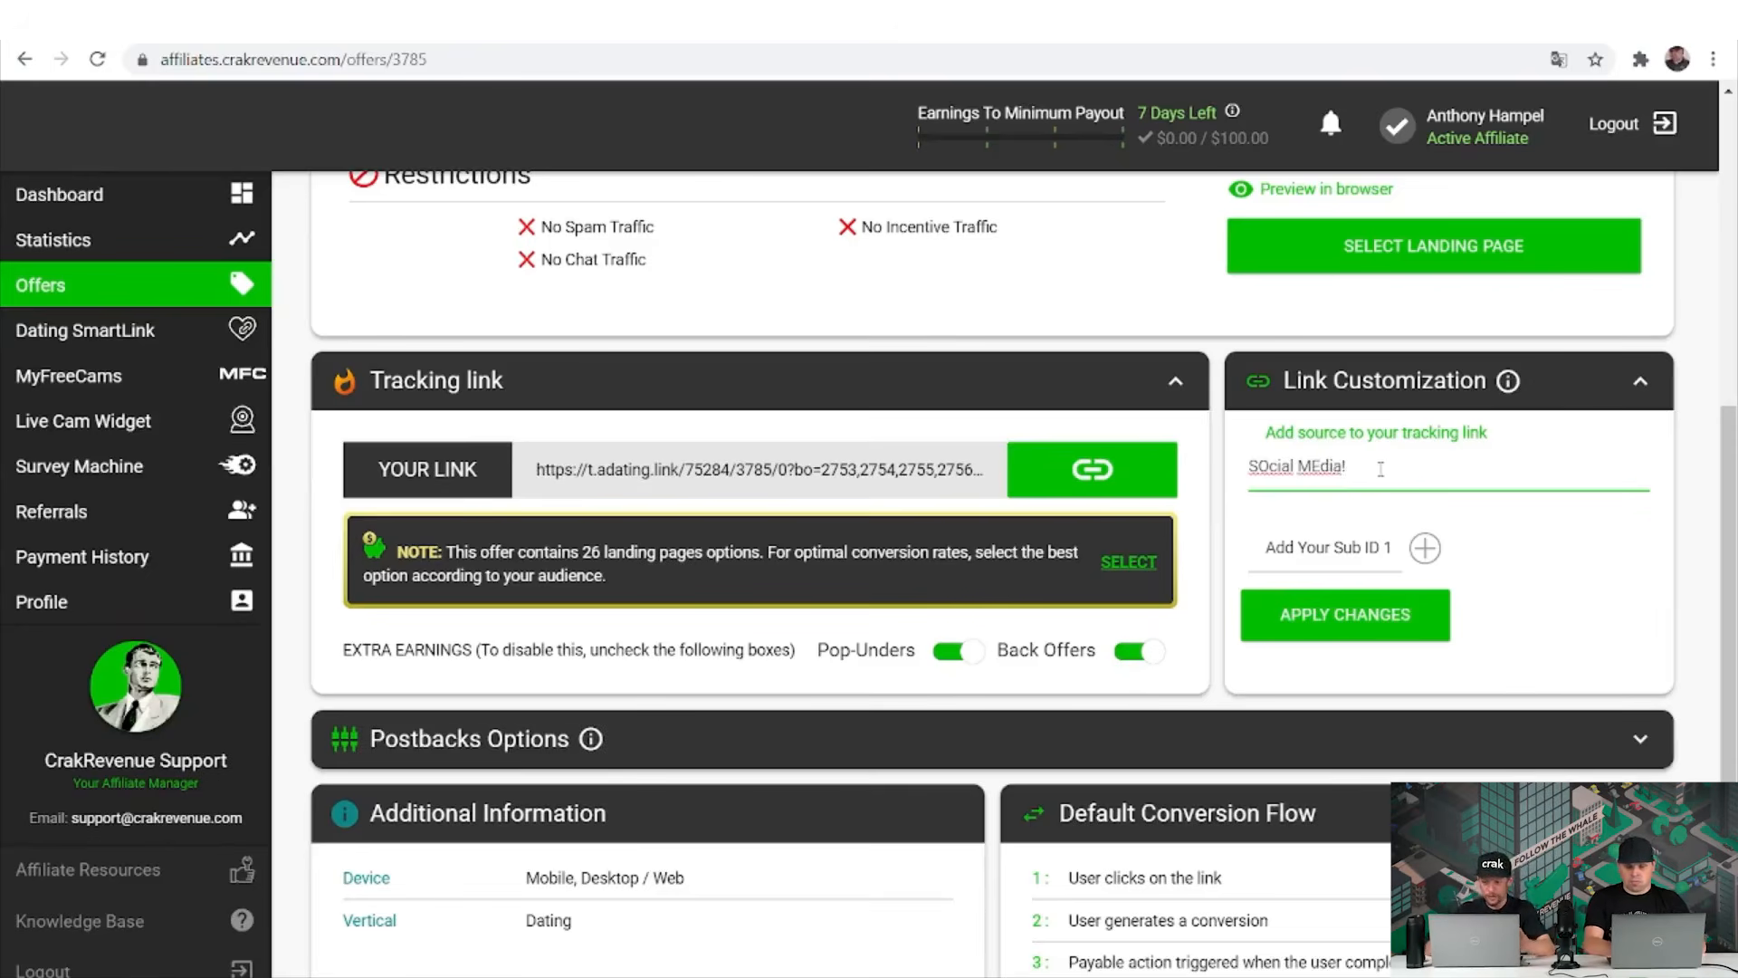
key(BackSpace)
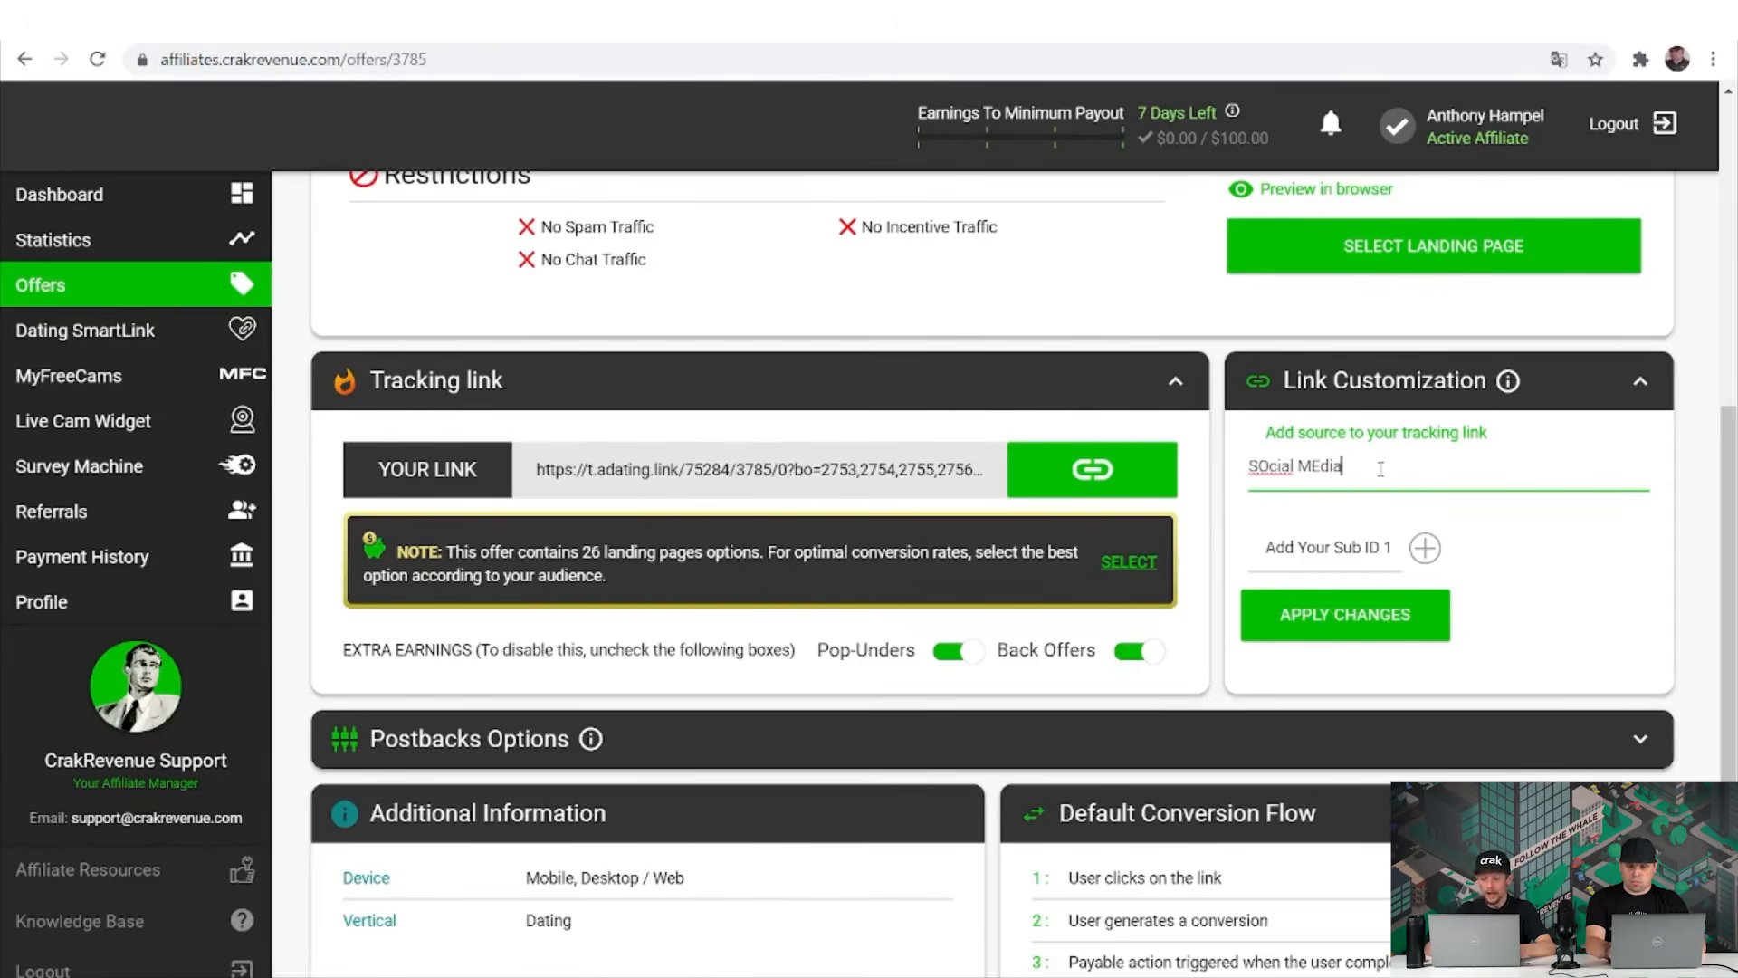
key(ctrl+a)
key(BackSpace)
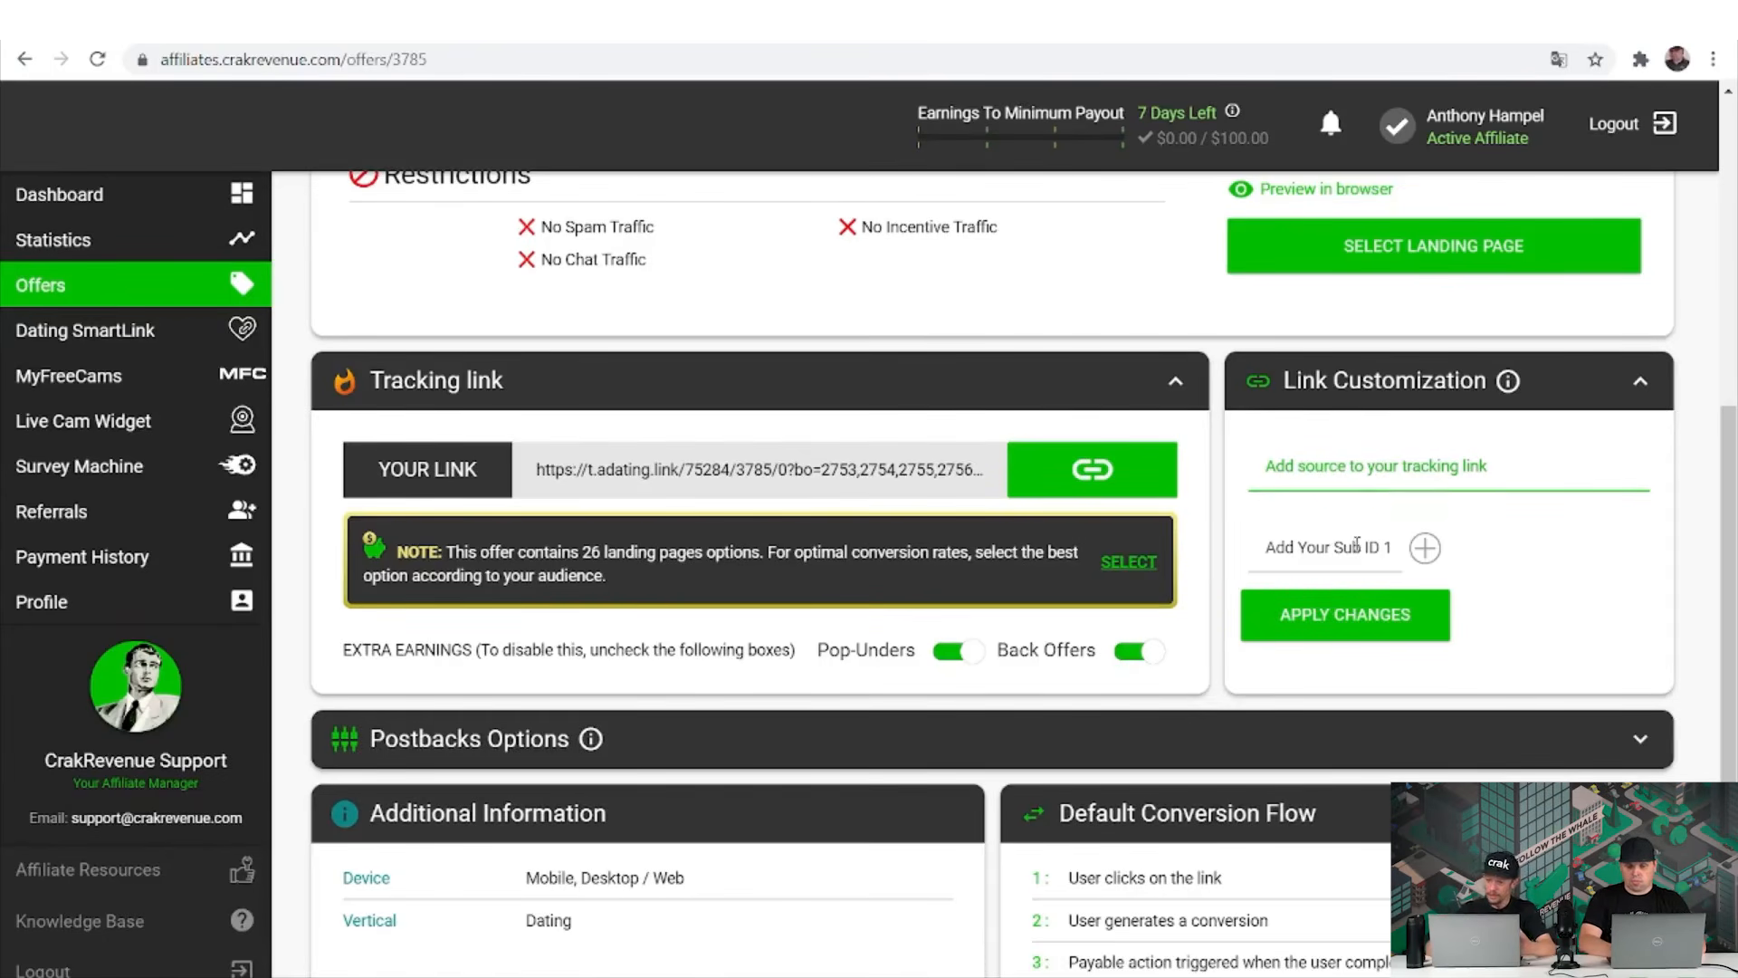
Enter 'happytimesa :)' as Sub ID 1, erase it, and add Sub ID fields 2–5.
click(1357, 544)
text(happytimes)
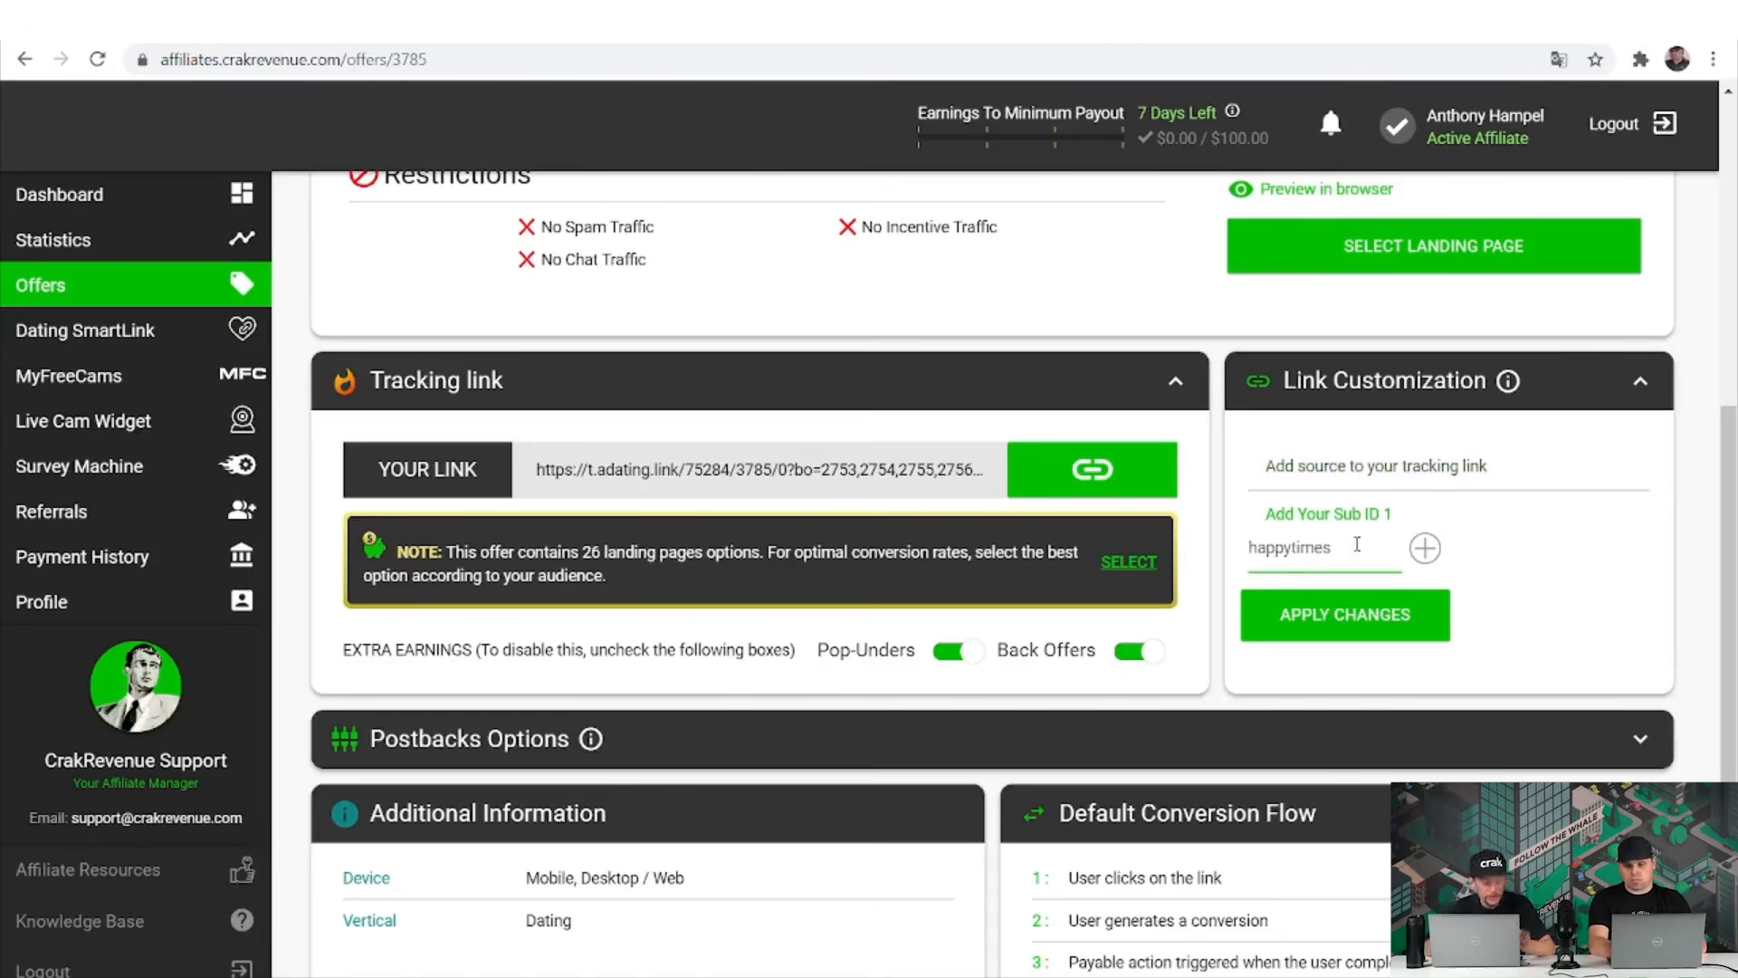
text(a :))
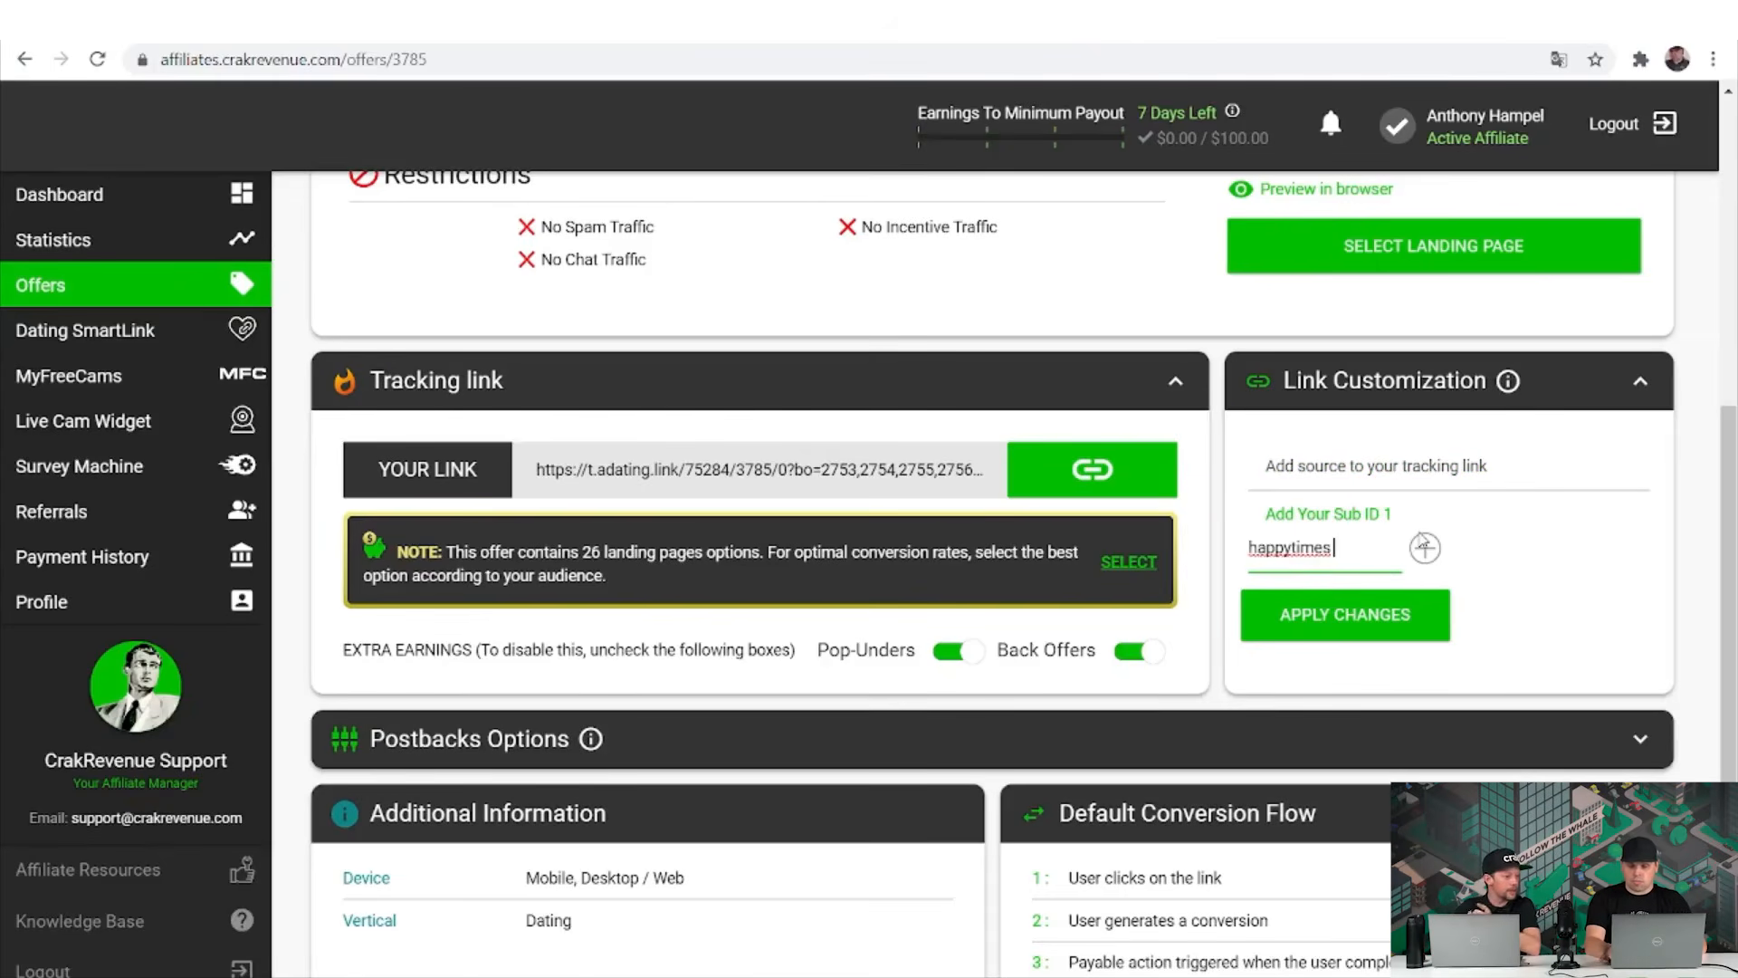
click(1423, 546)
key(BackSpace)
key(BackSpace)
key(BackSpace)
key(BackSpace)
key(BackSpace)
key(BackSpace)
key(BackSpace)
key(BackSpace)
key(BackSpace)
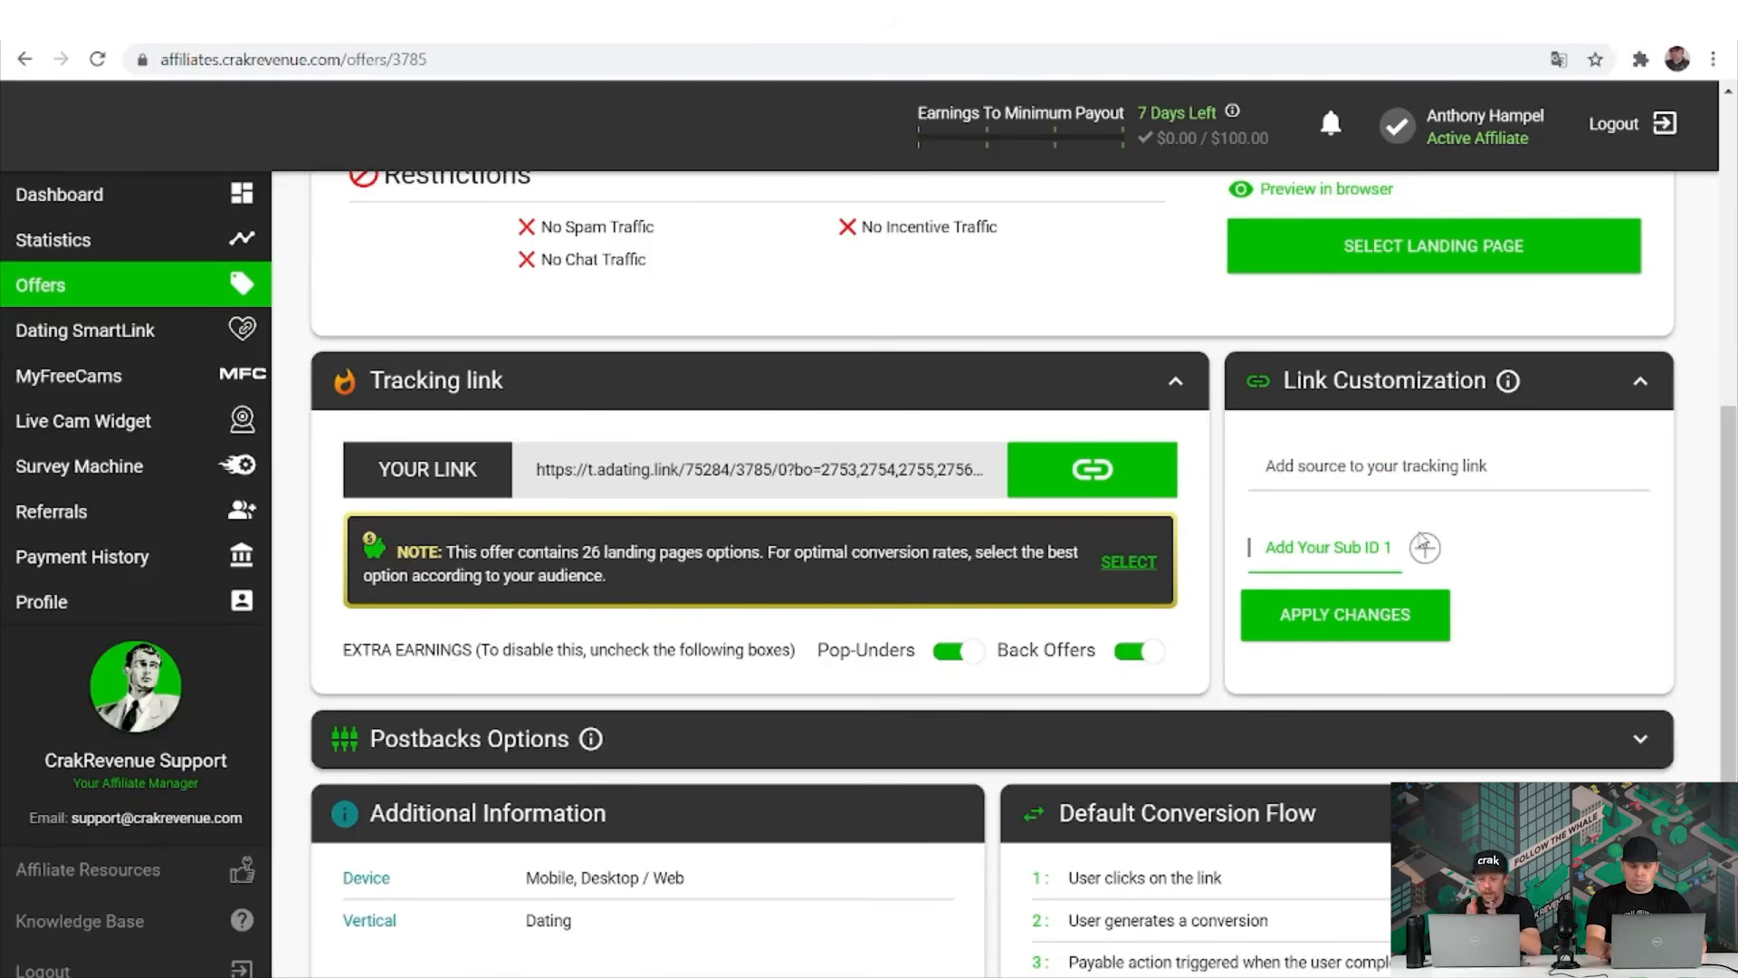
click(1423, 545)
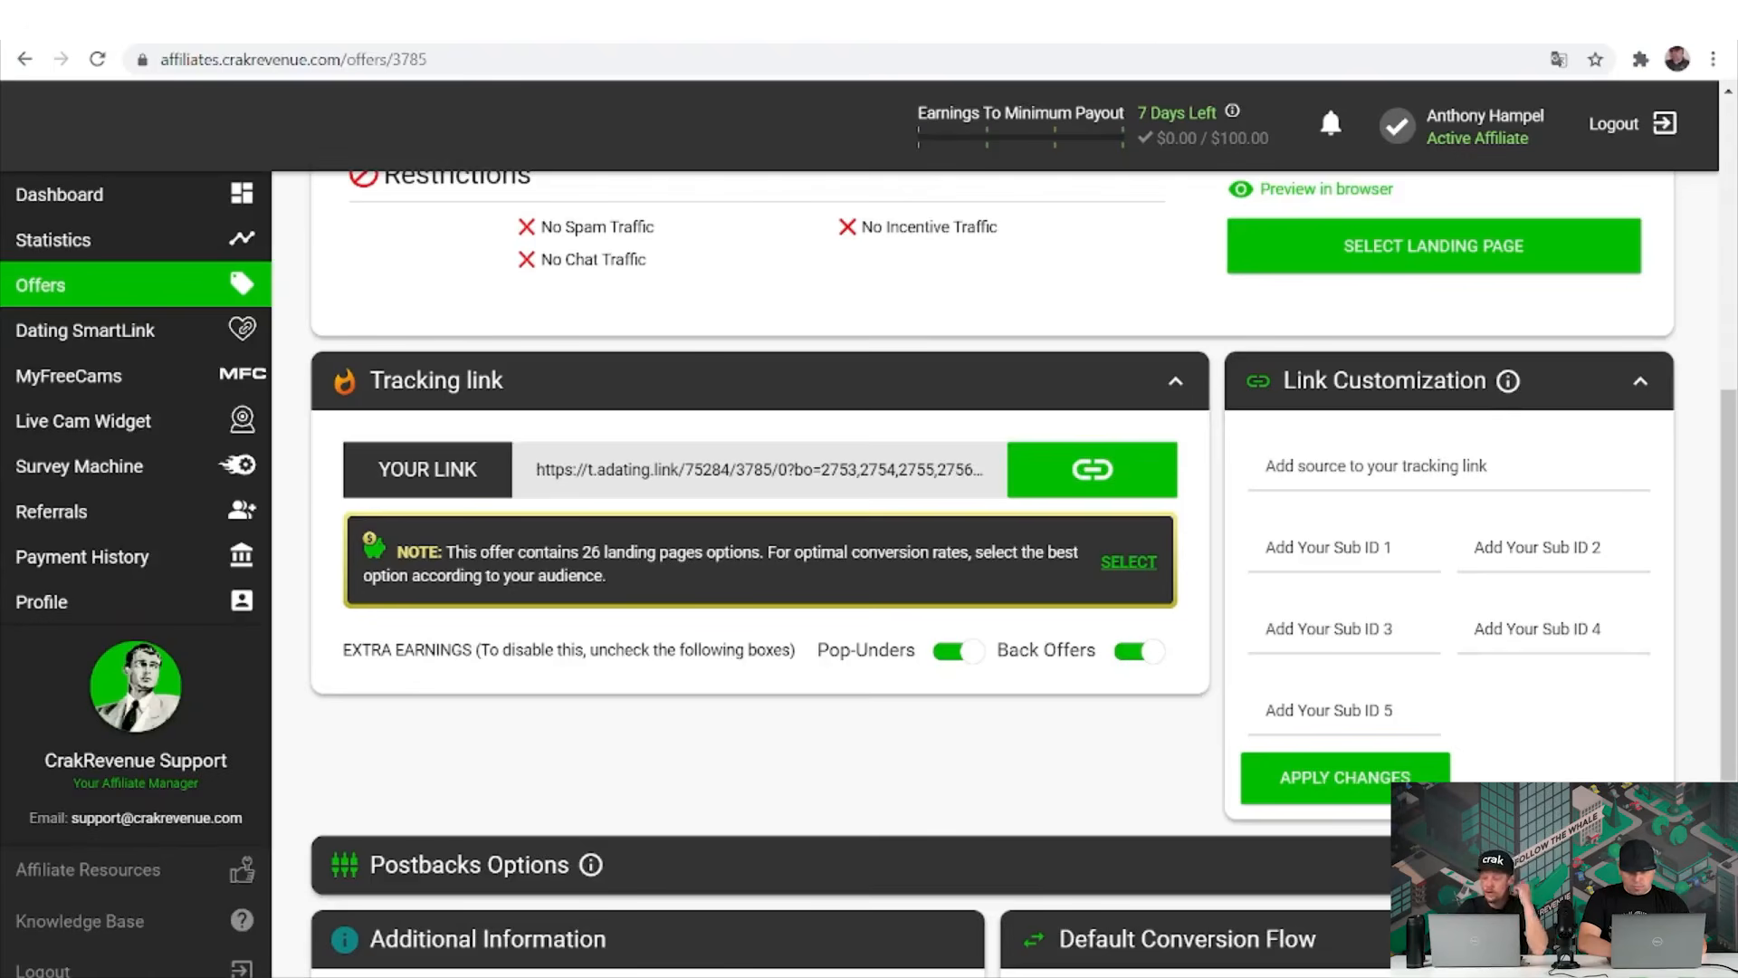
Expand Postbacks Options and keep Conversion as the postback goal.
click(1640, 865)
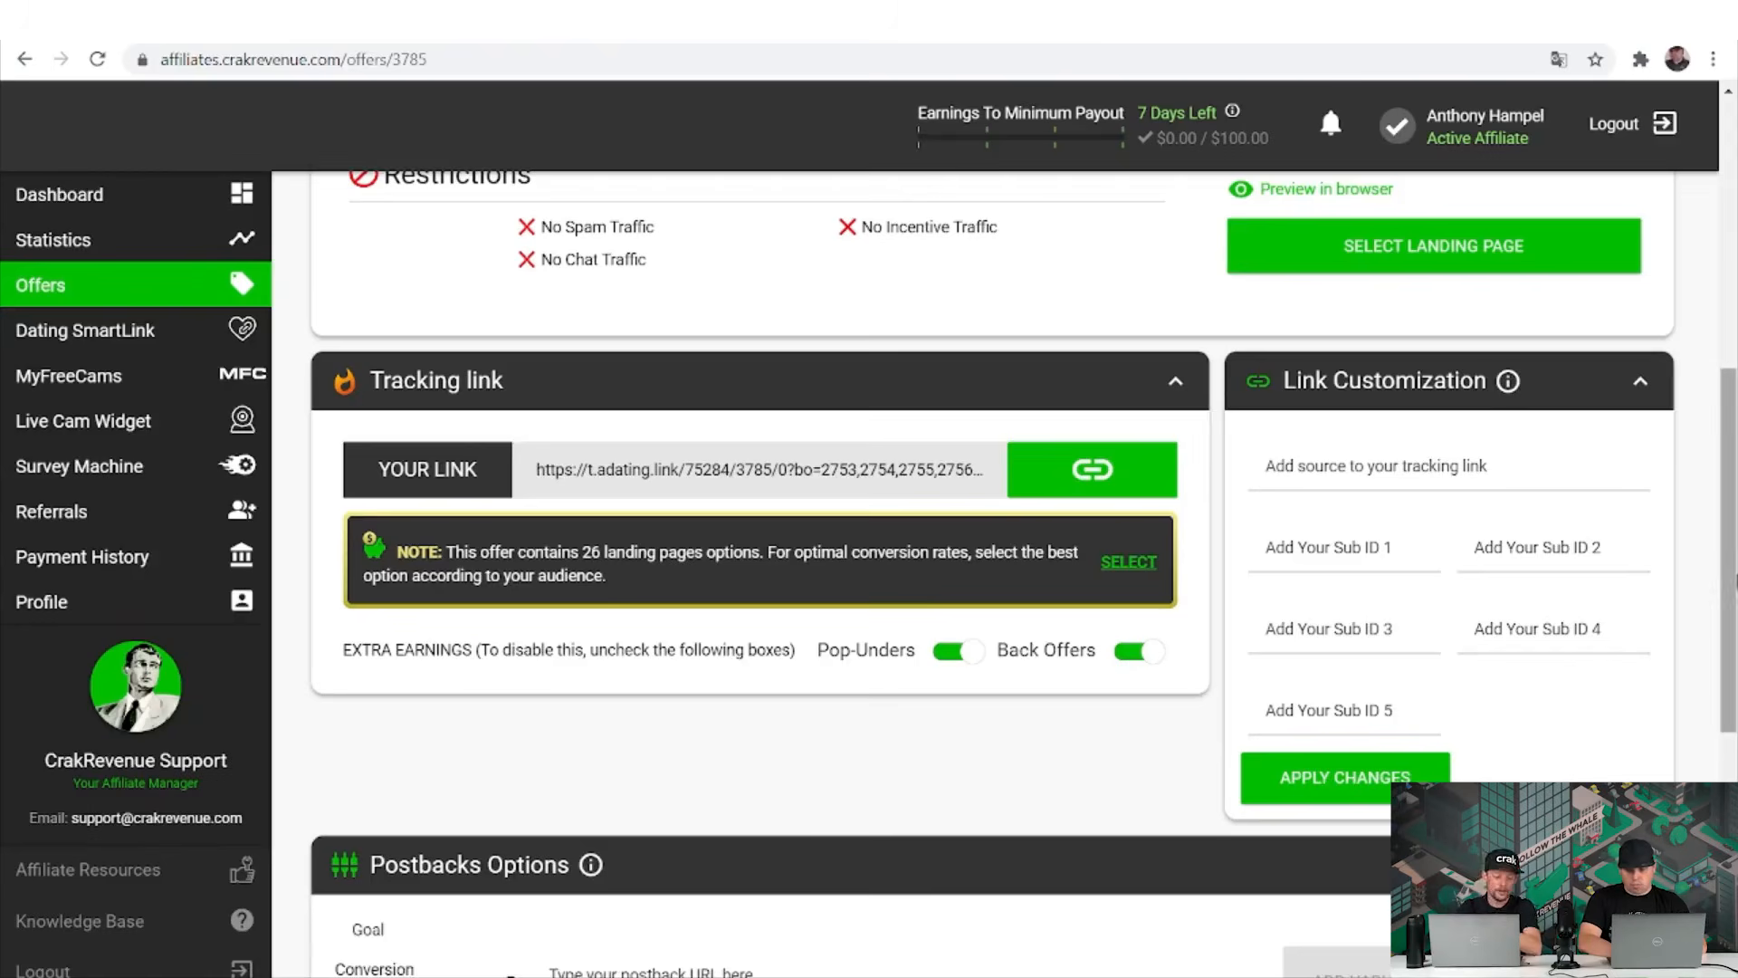
drag(1729, 592, 1729, 788)
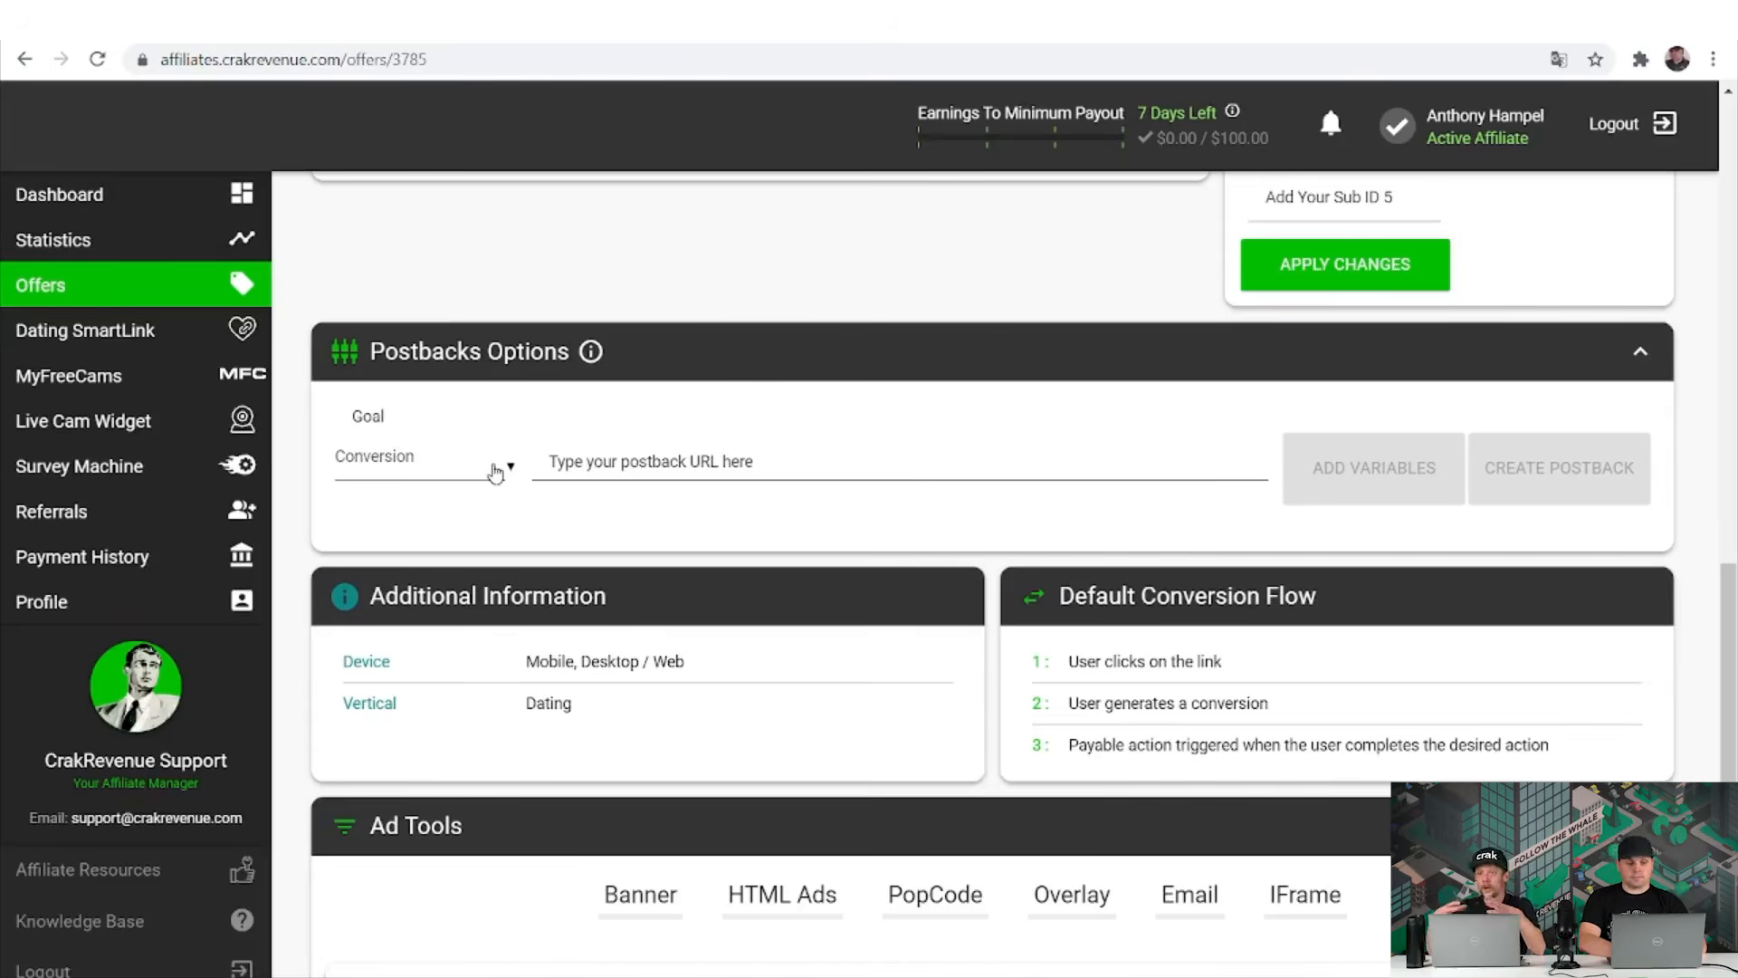
click(494, 472)
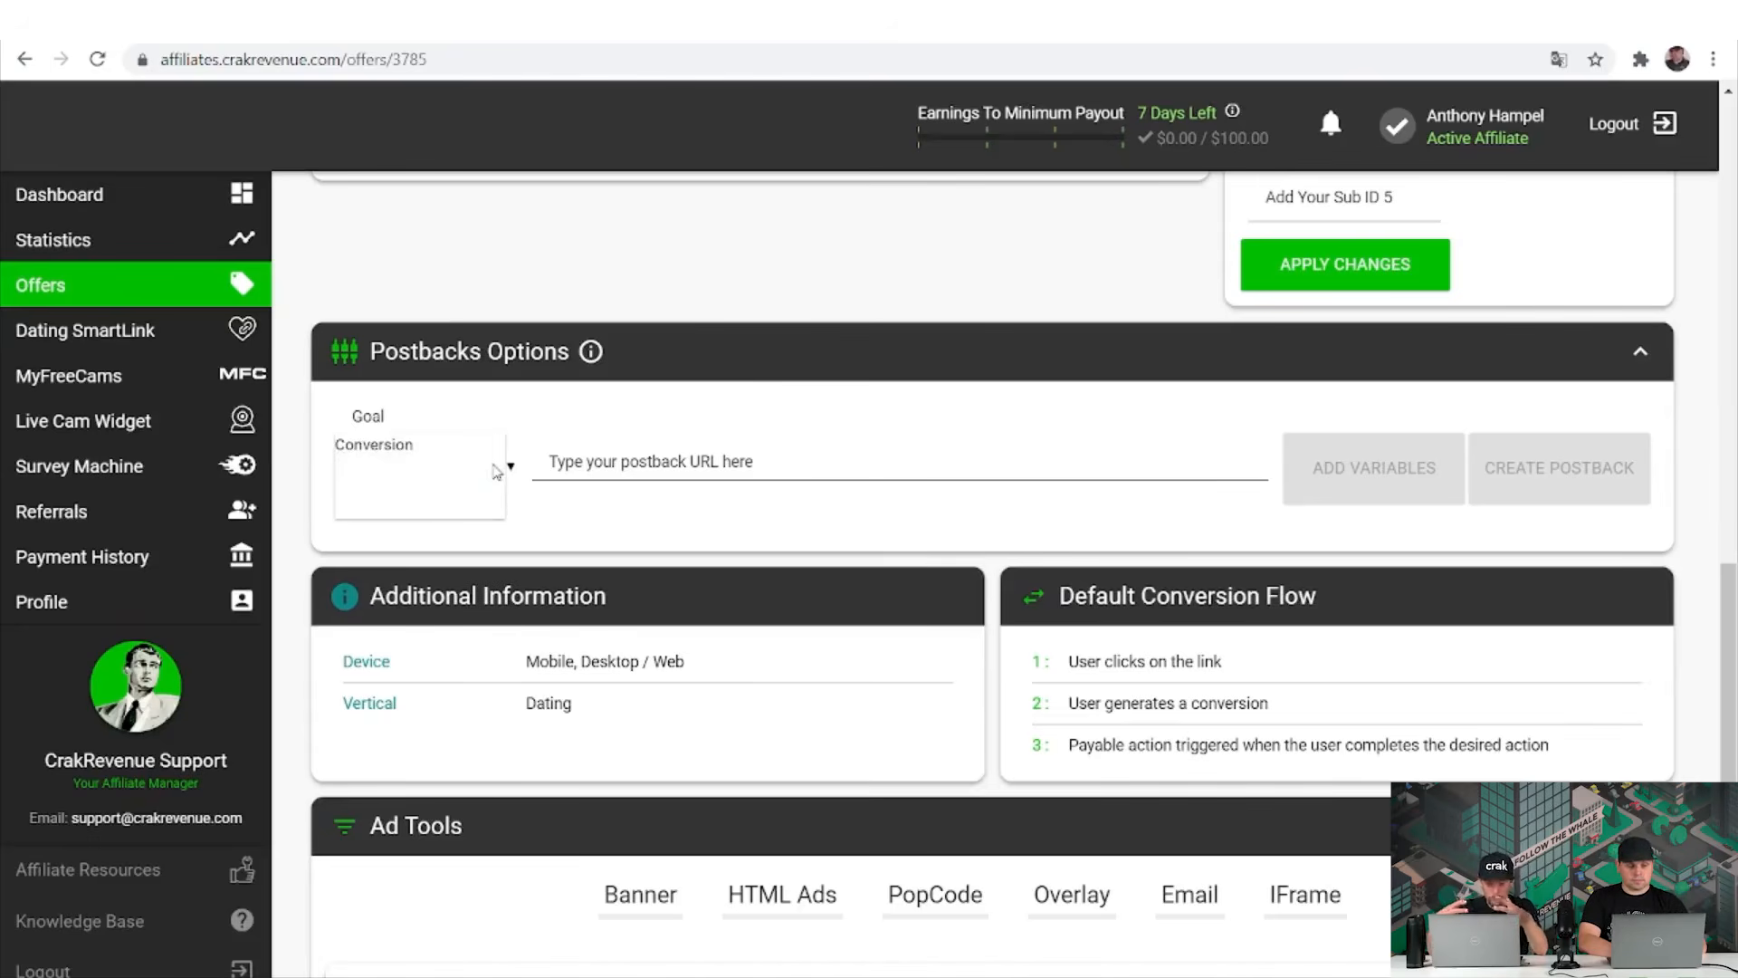
click(664, 427)
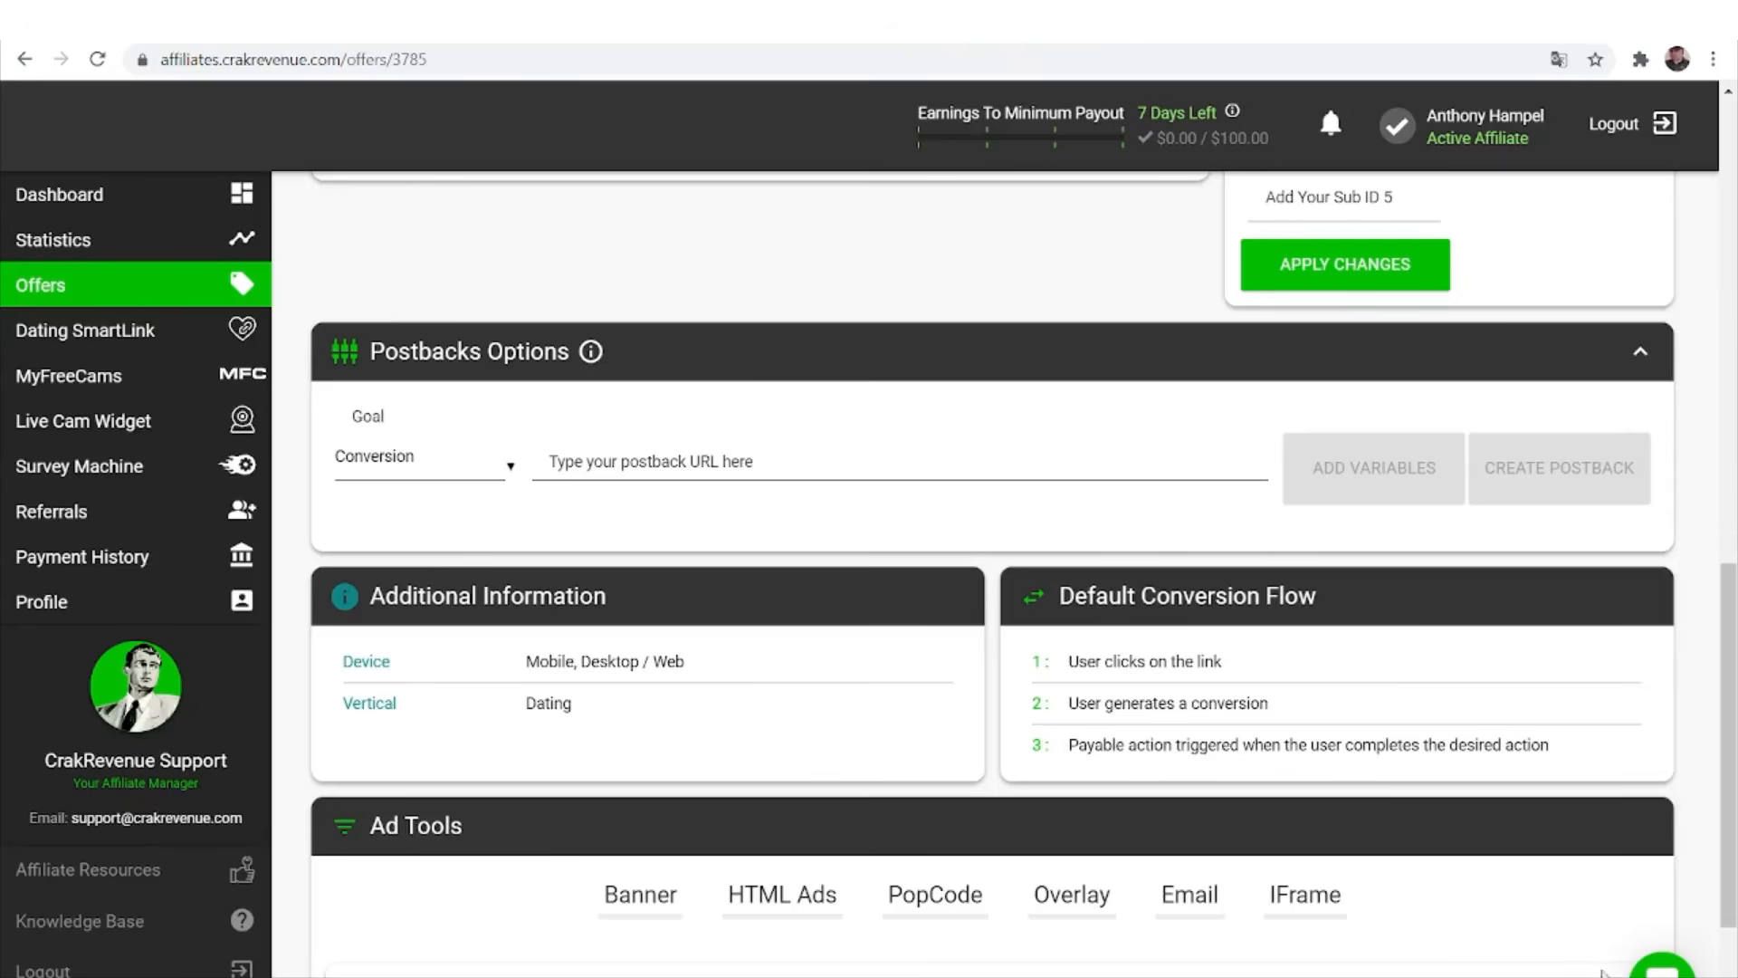
Send support the chat message 'I need a Global Postback please', then close the chat.
click(1662, 967)
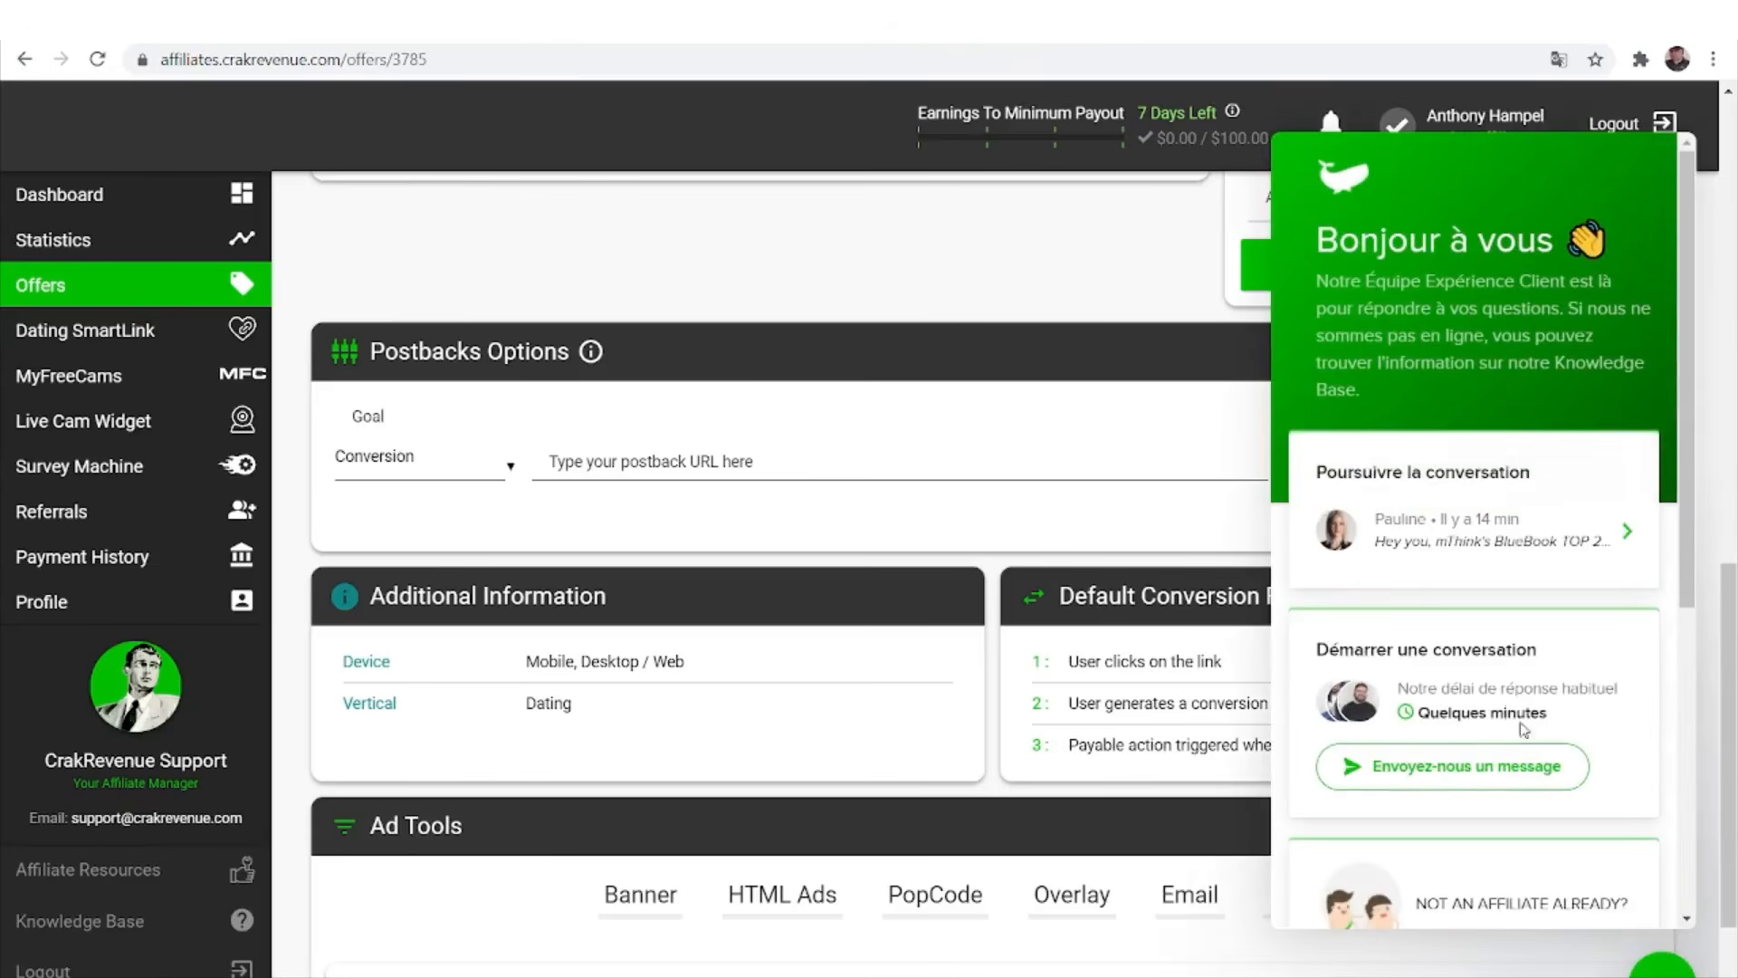
click(1510, 768)
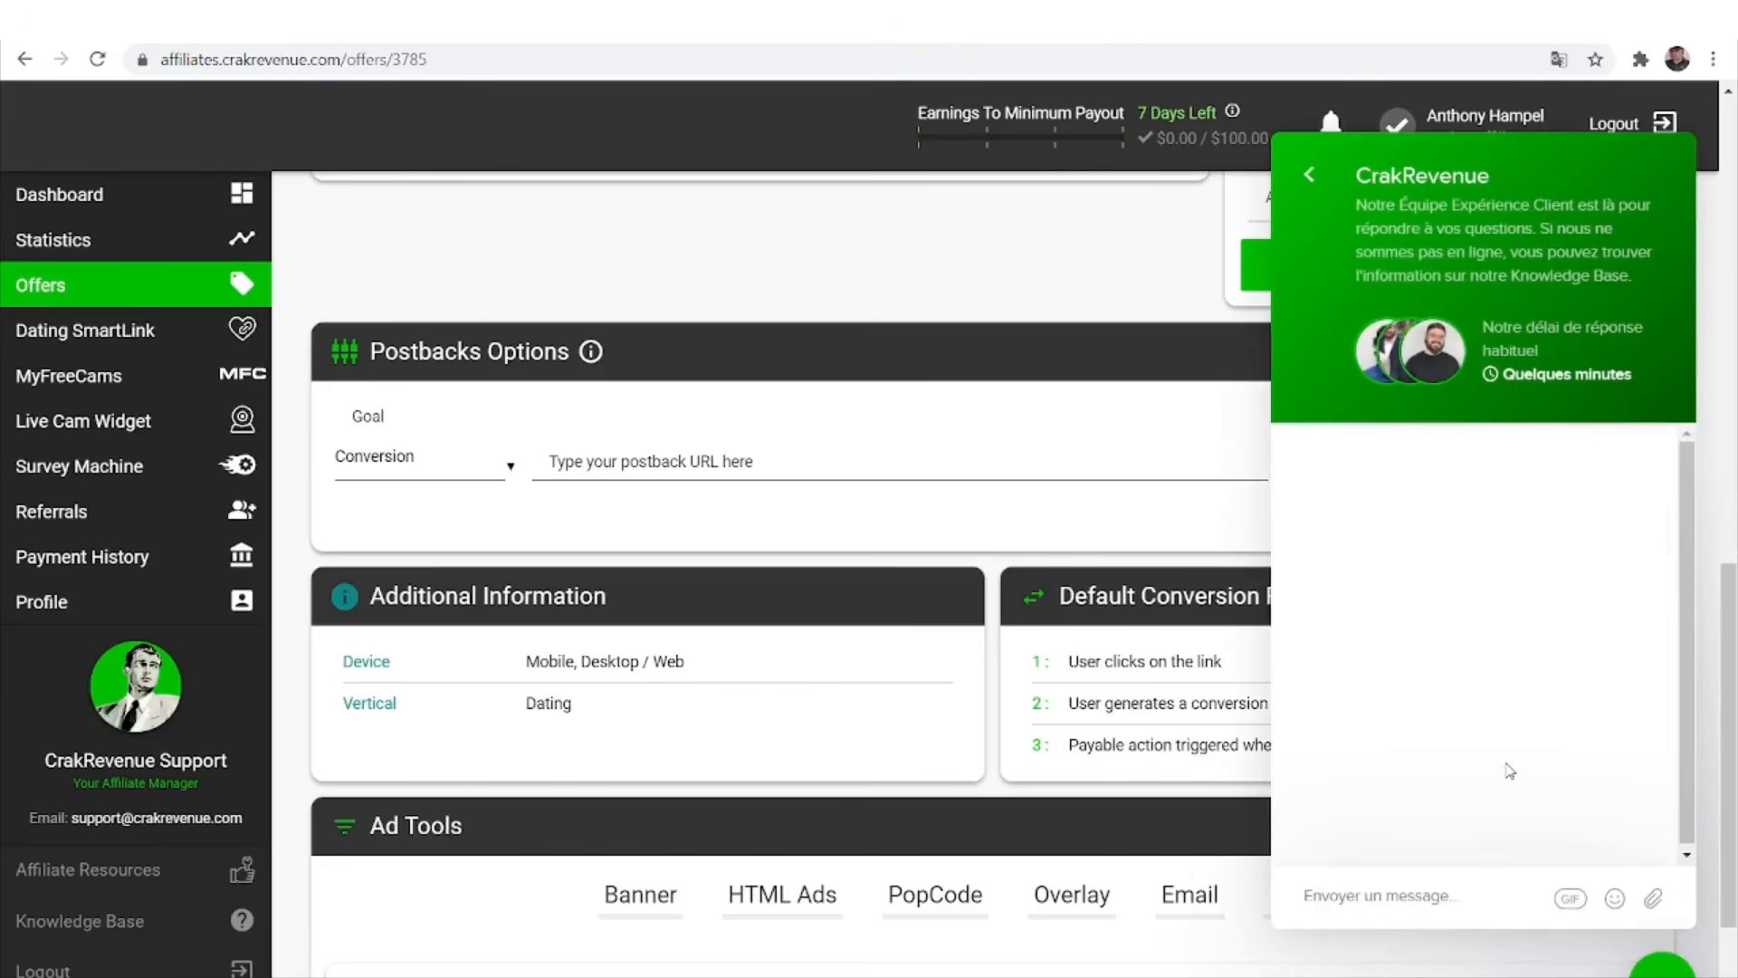
text(I)
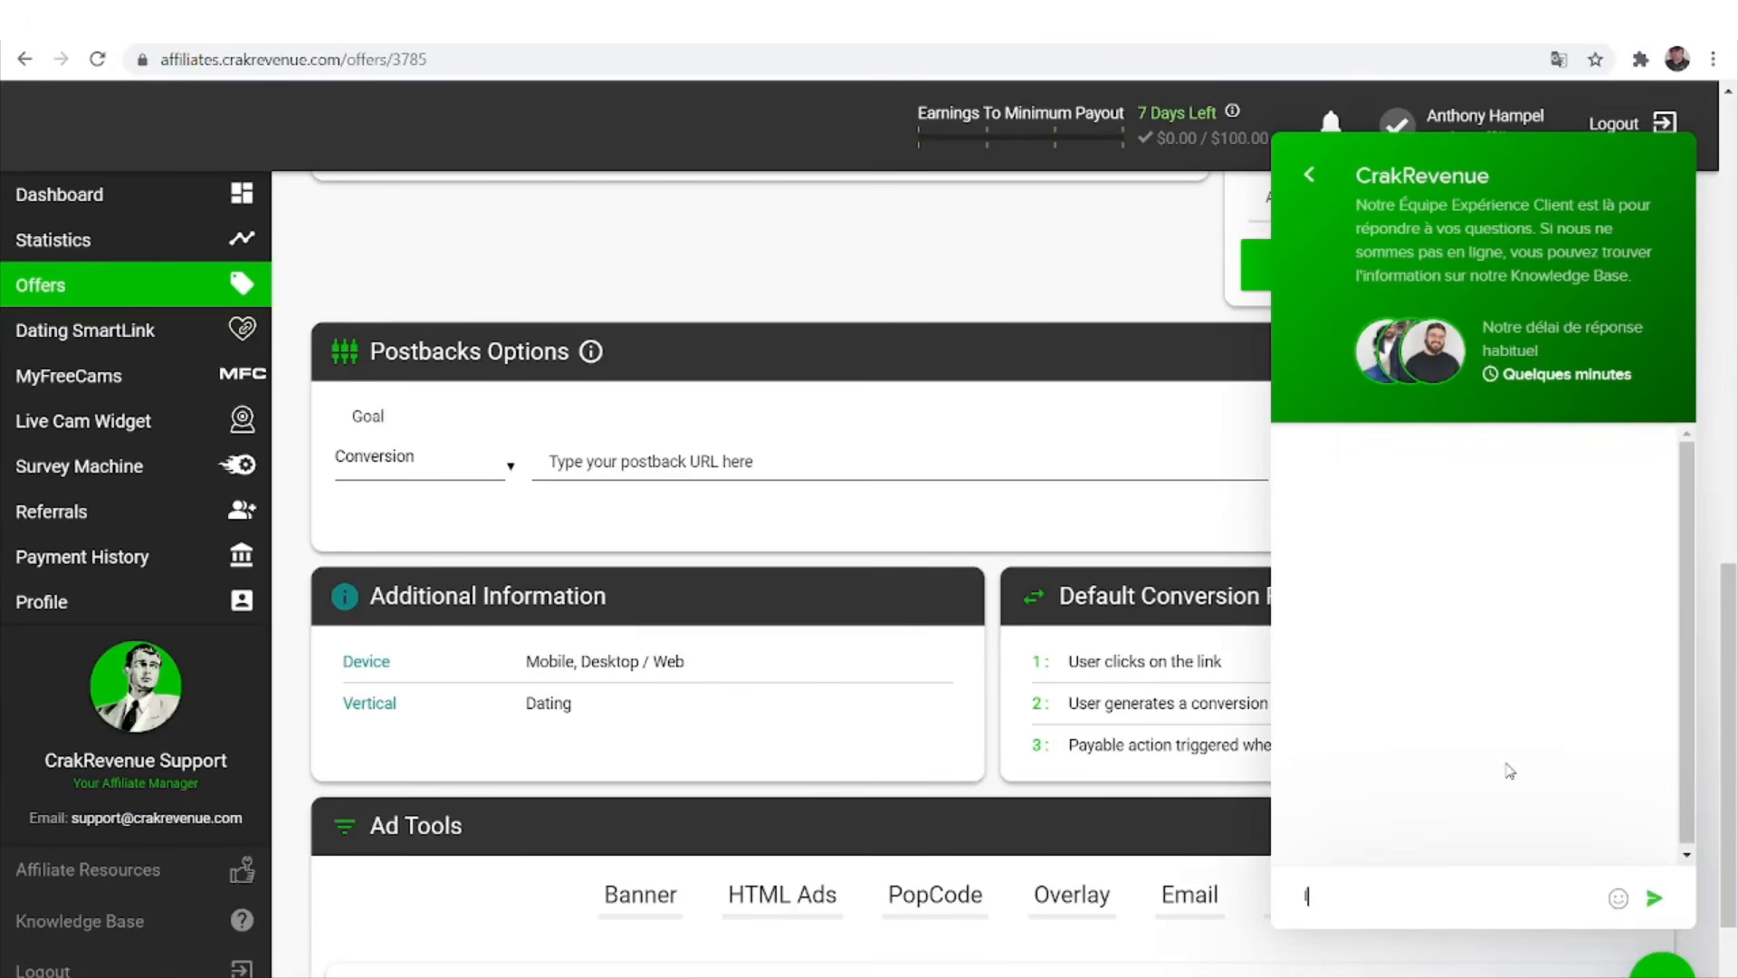
text( need a Global Postb)
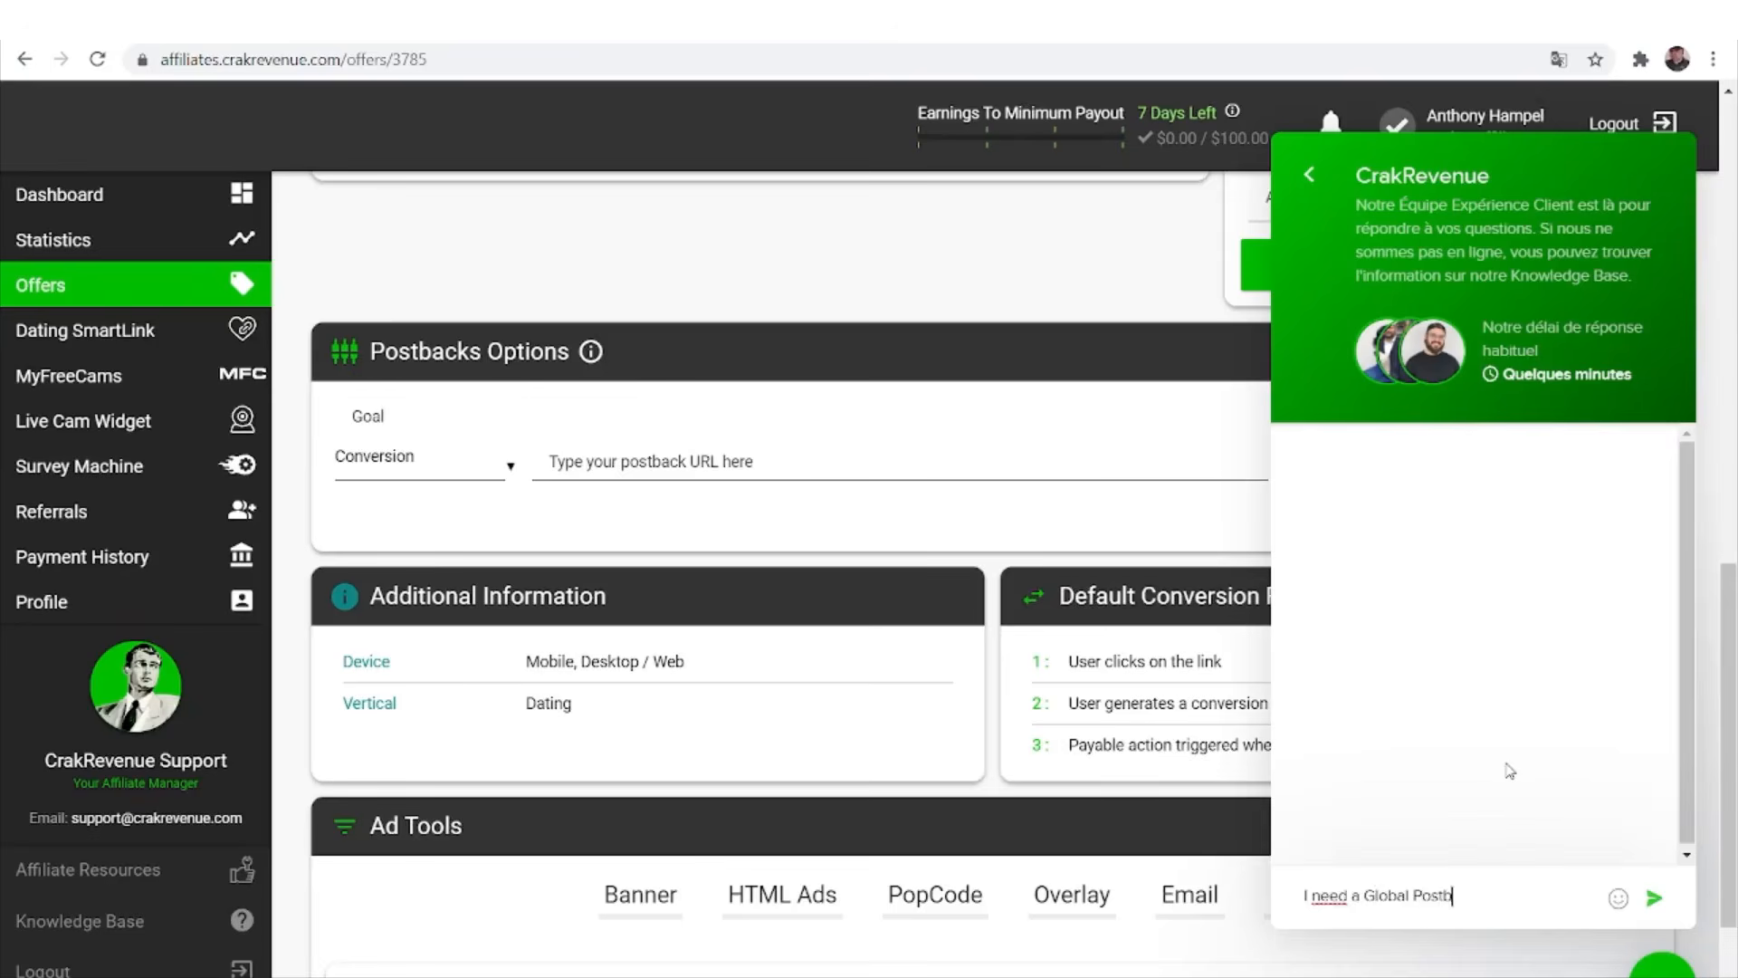
text(ack please)
key(Return)
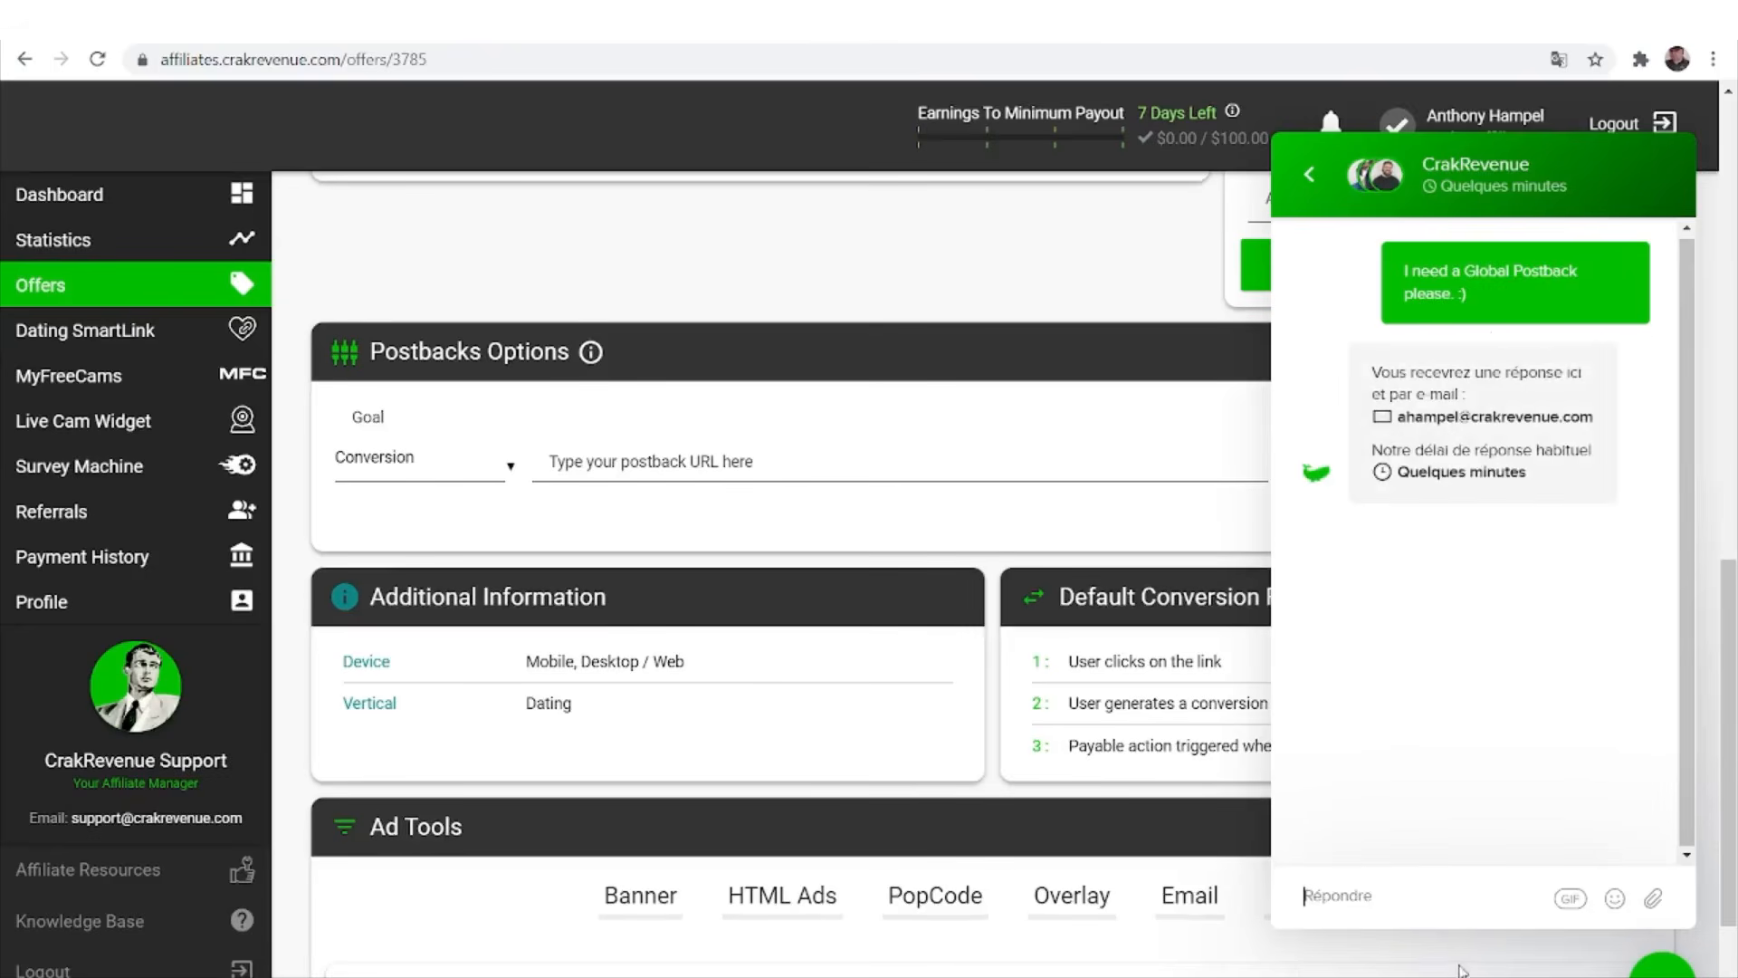
click(1670, 973)
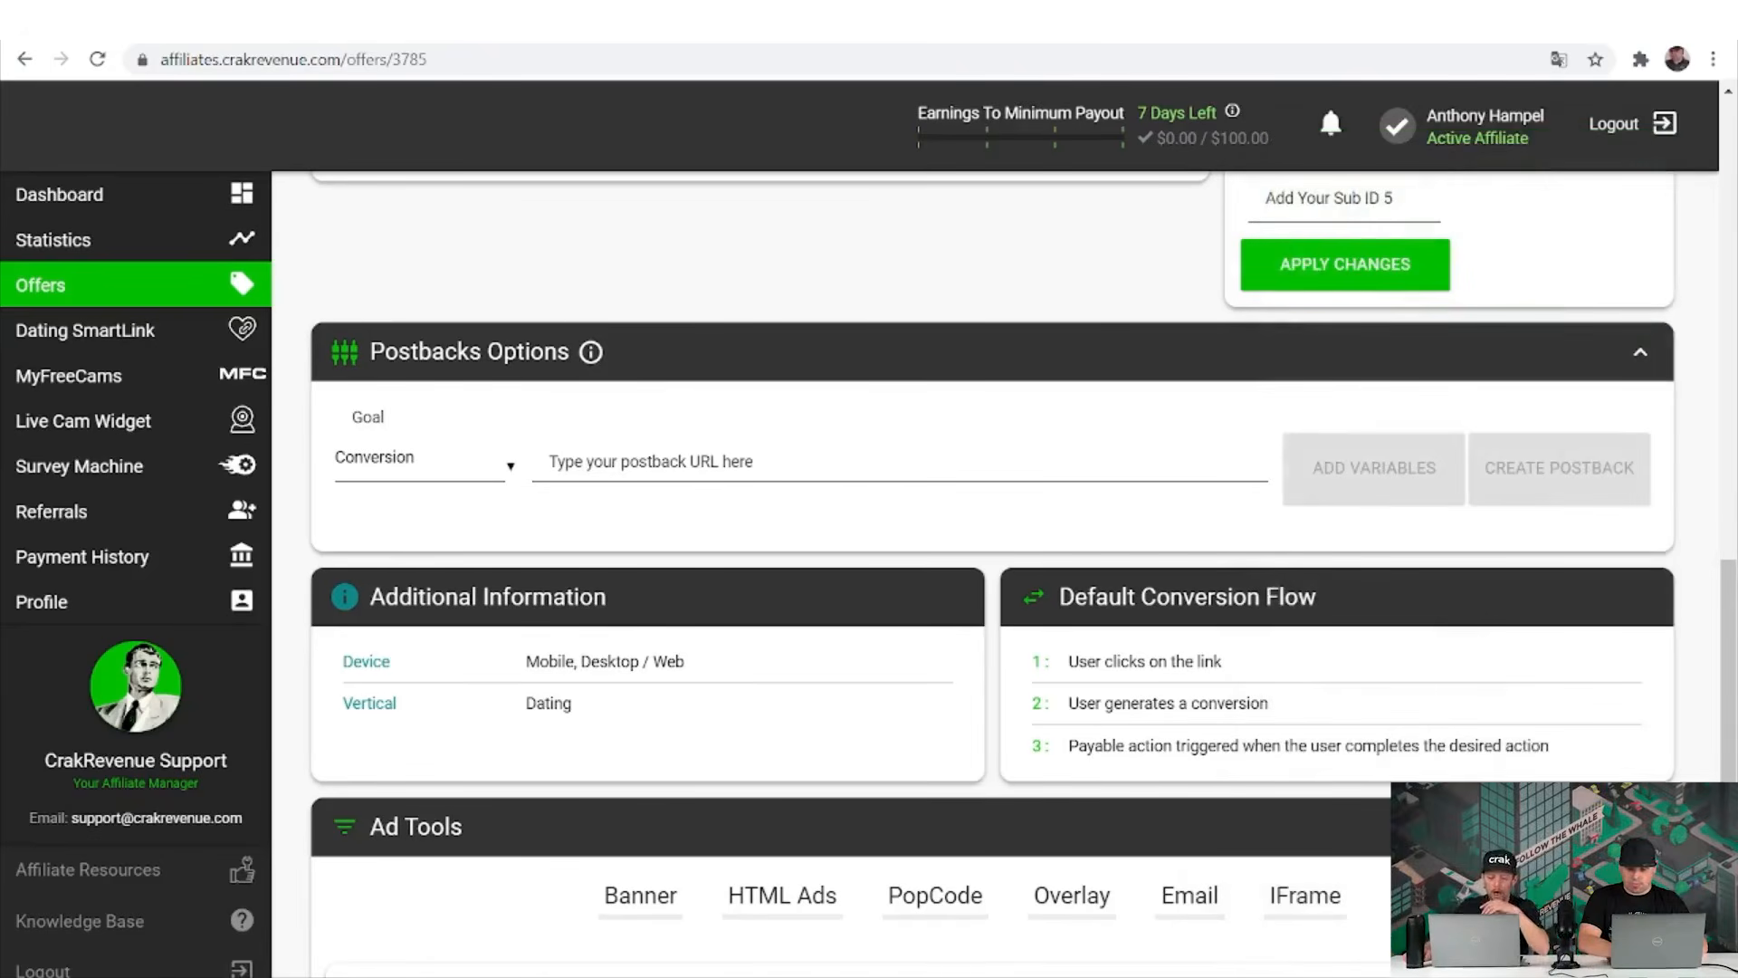
Reply 'Great thank you :)' / 'back. All good' to the affiliate manager, then close the chat.
scroll(1023, 571, down, 3)
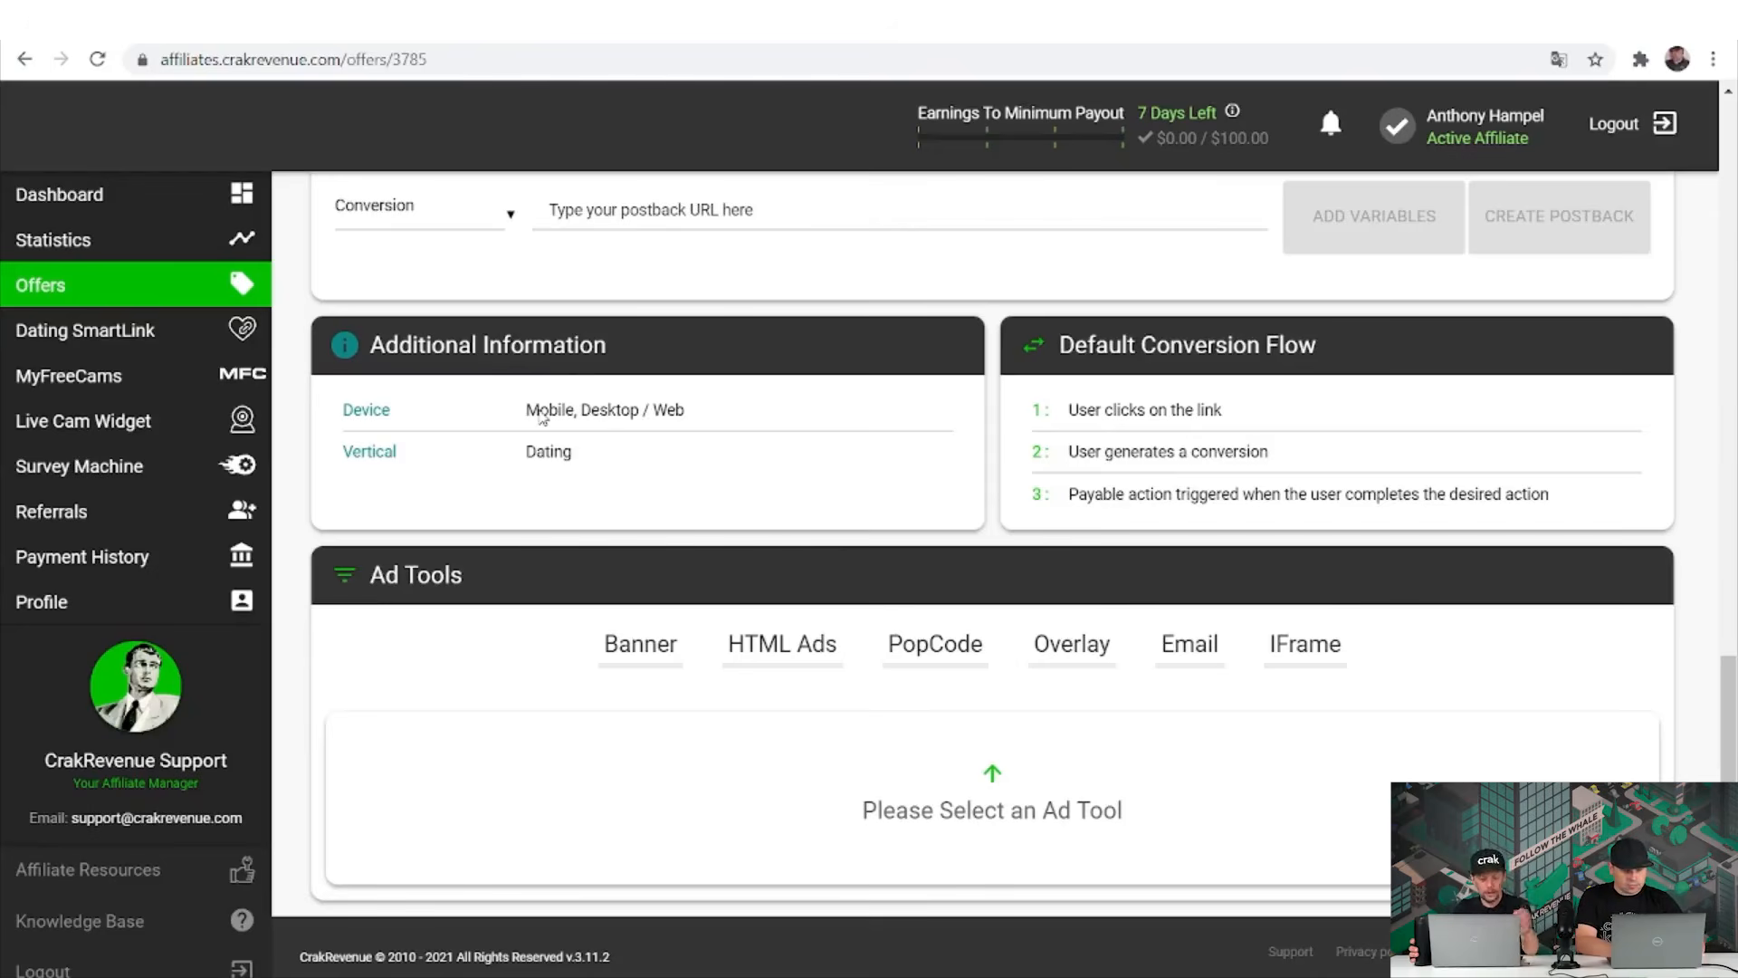
drag(520, 409, 622, 414)
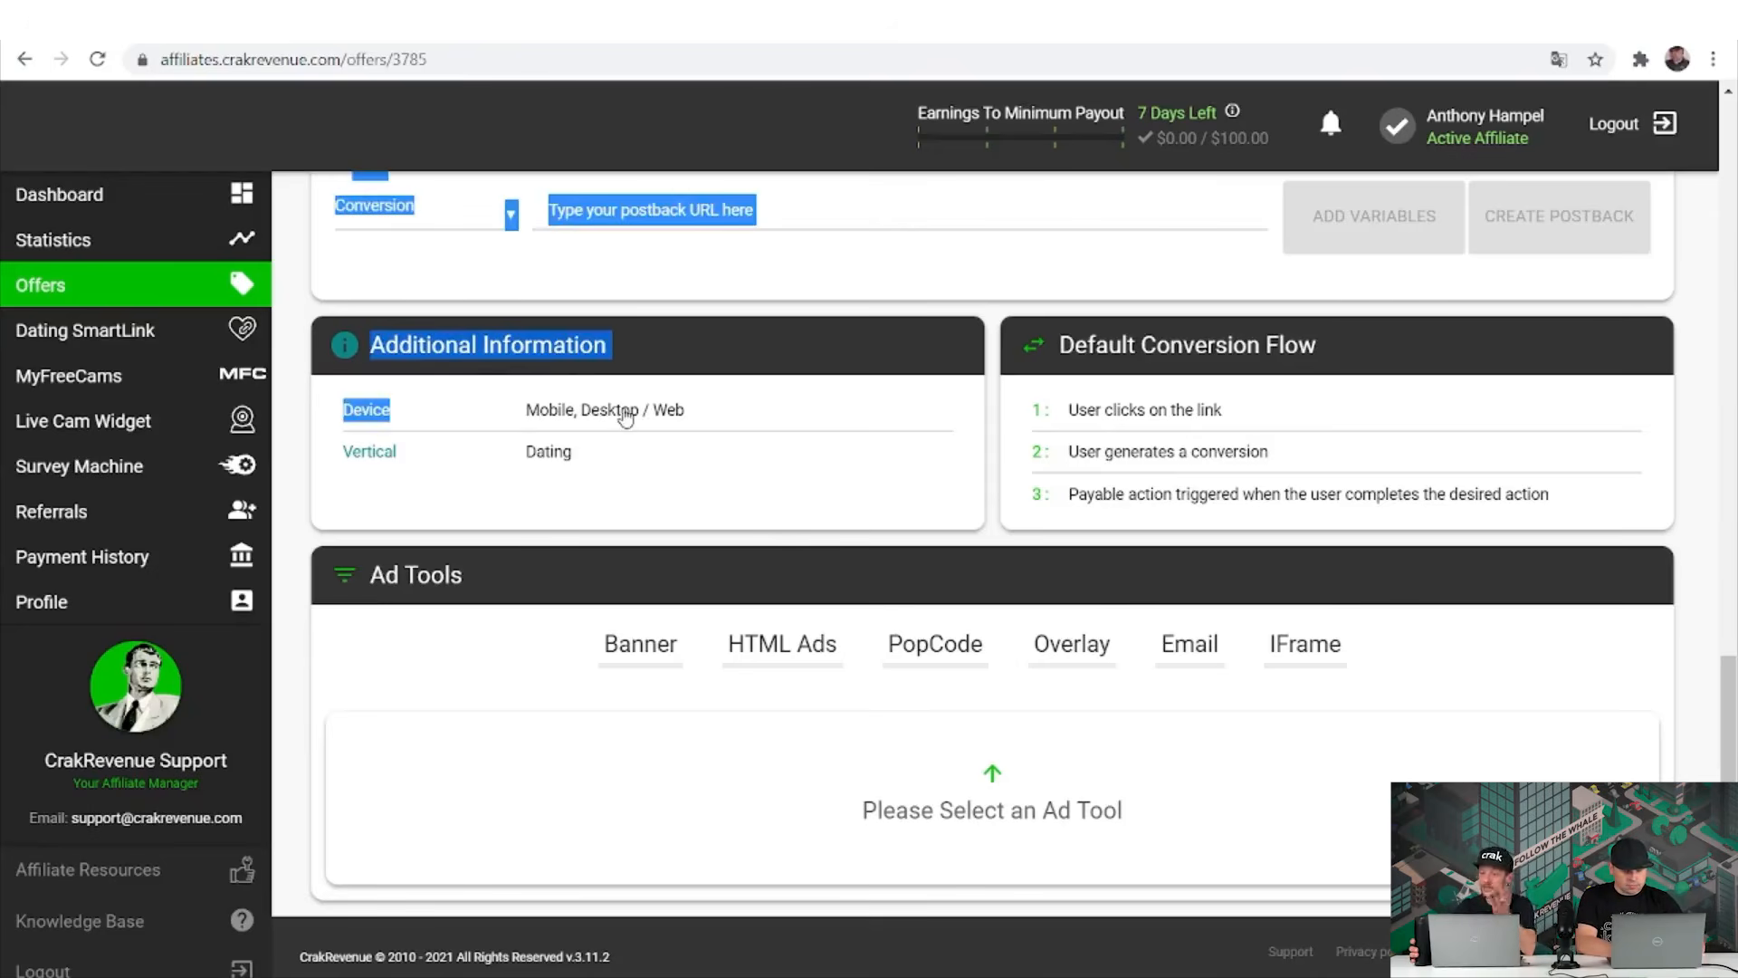
click(624, 414)
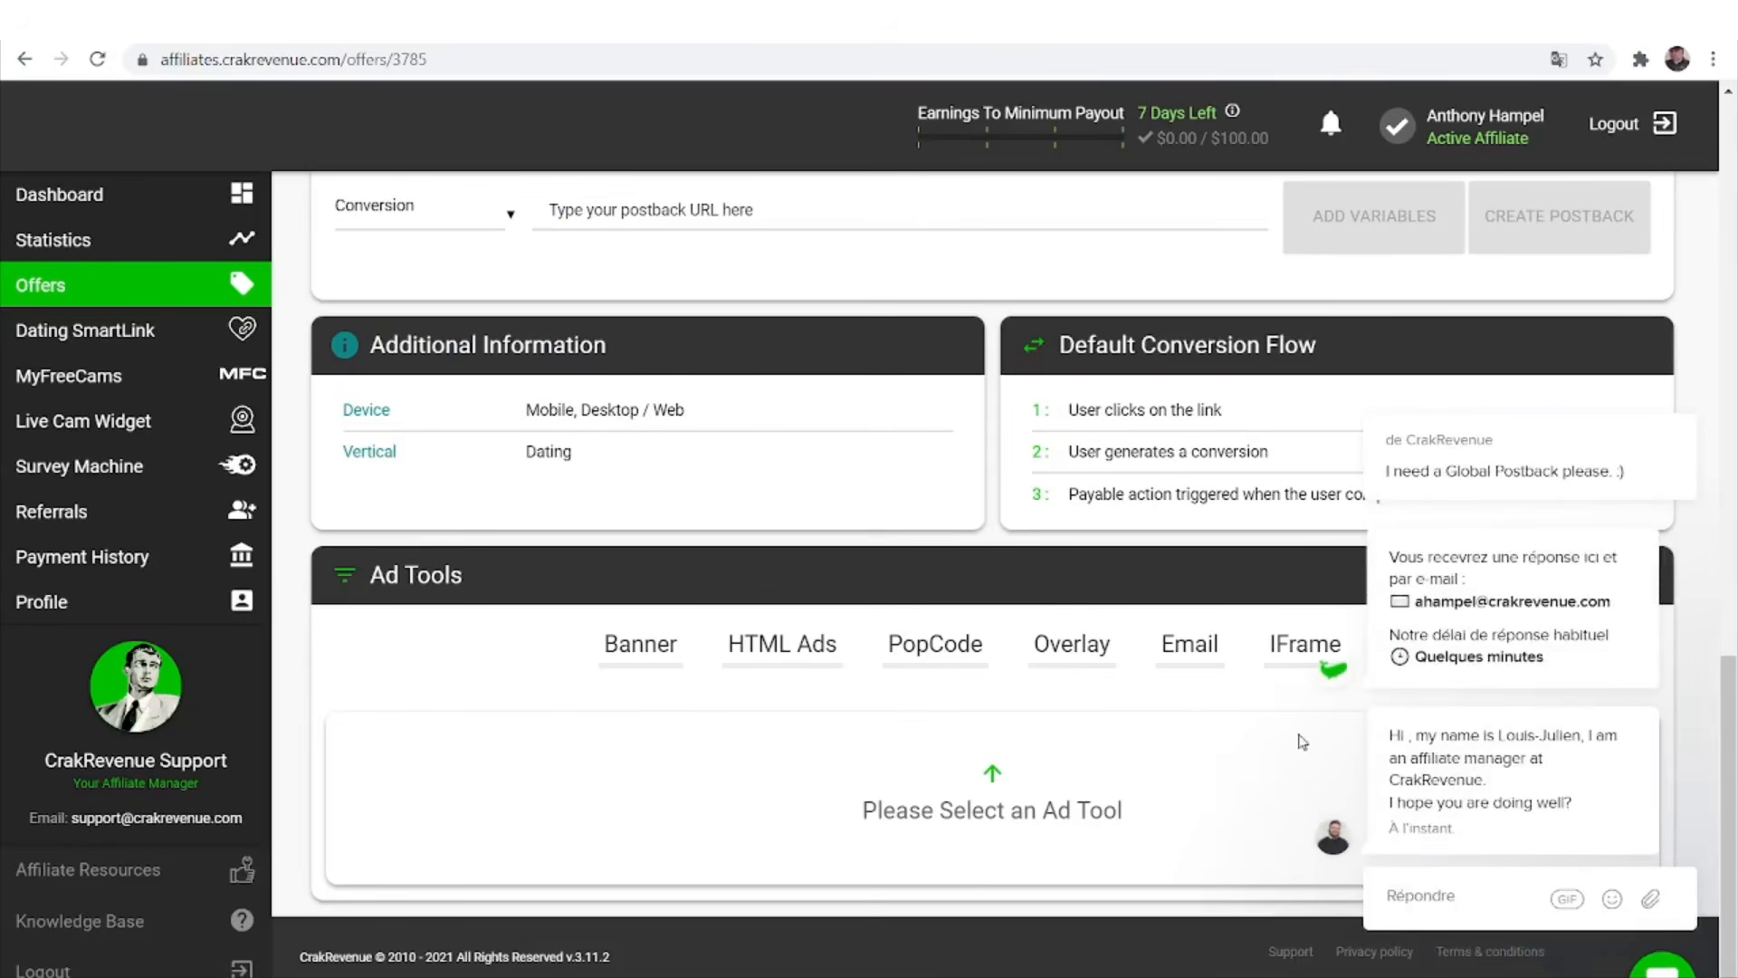
mouse_move(1428, 831)
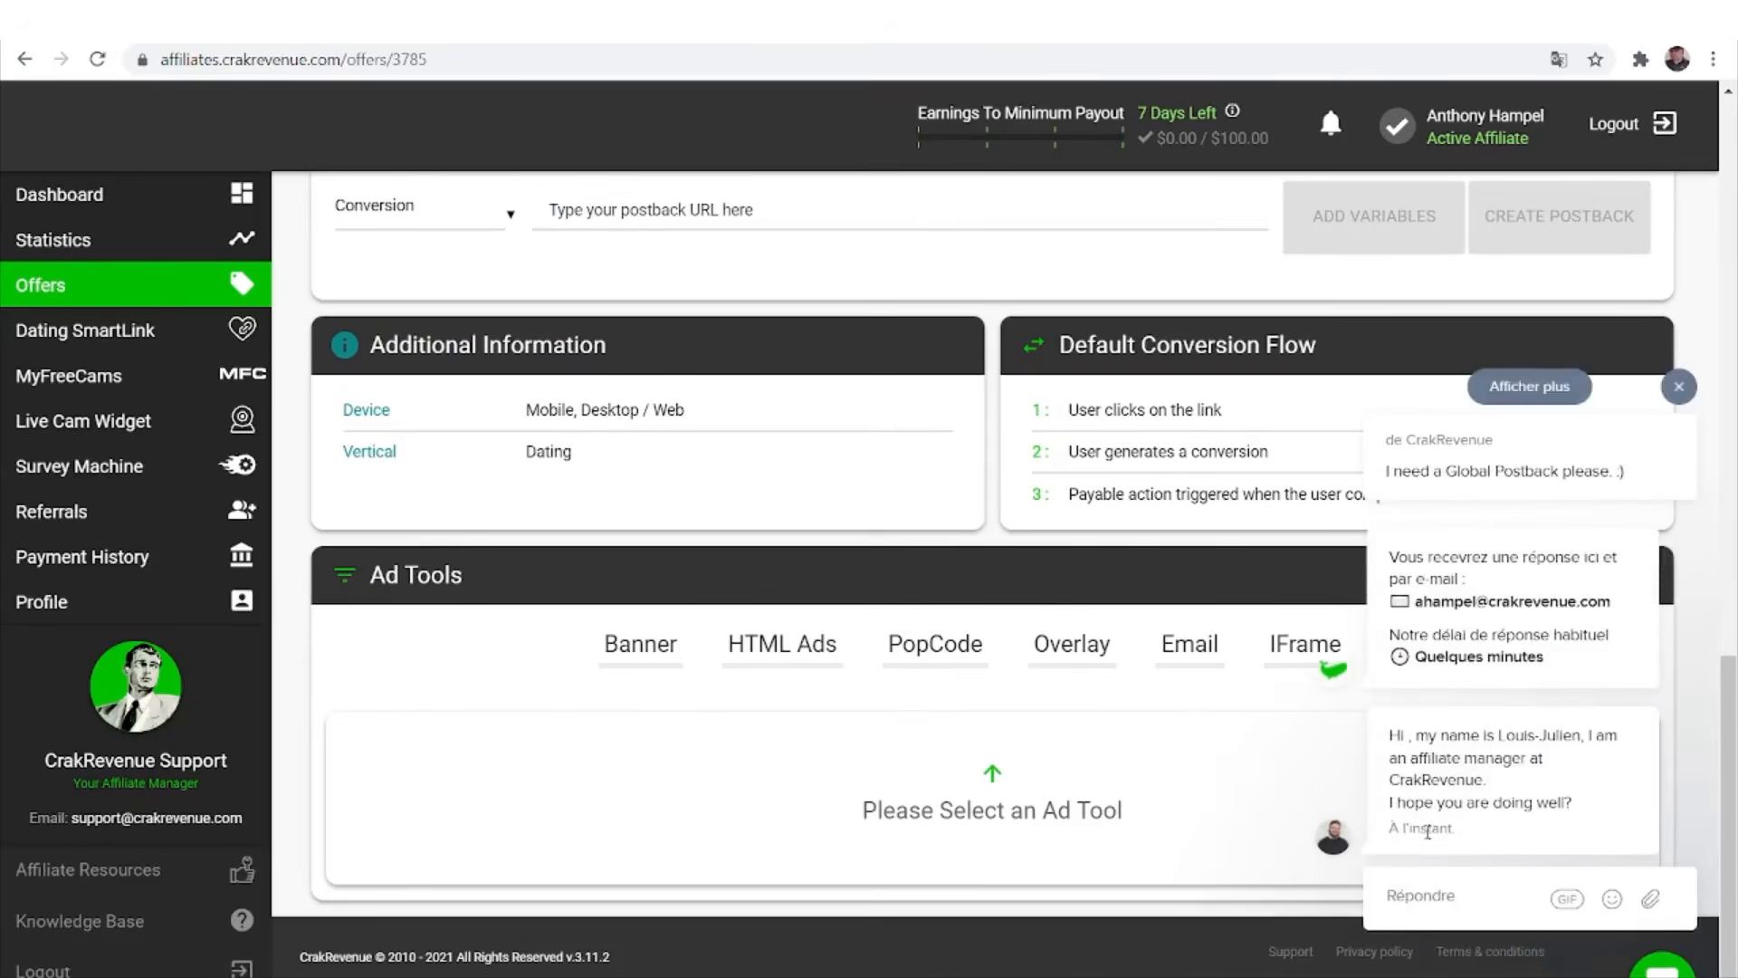
click(1440, 892)
text(Great tha)
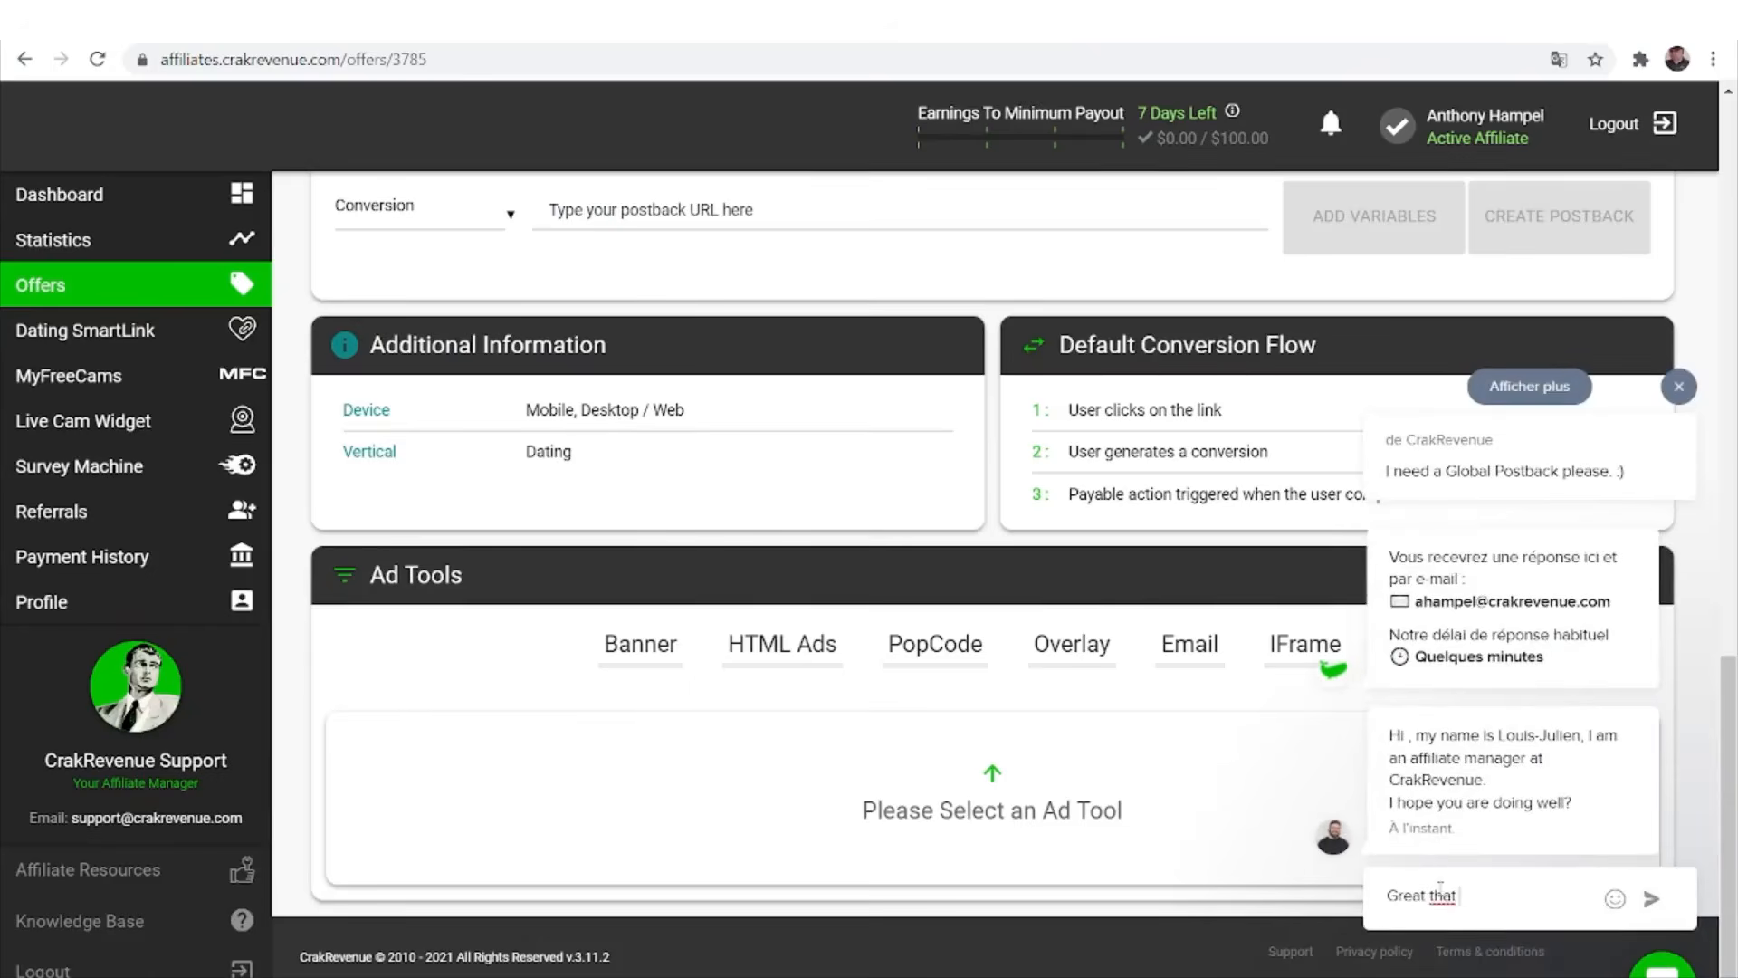
text(nk you :))
key(shift+Return)
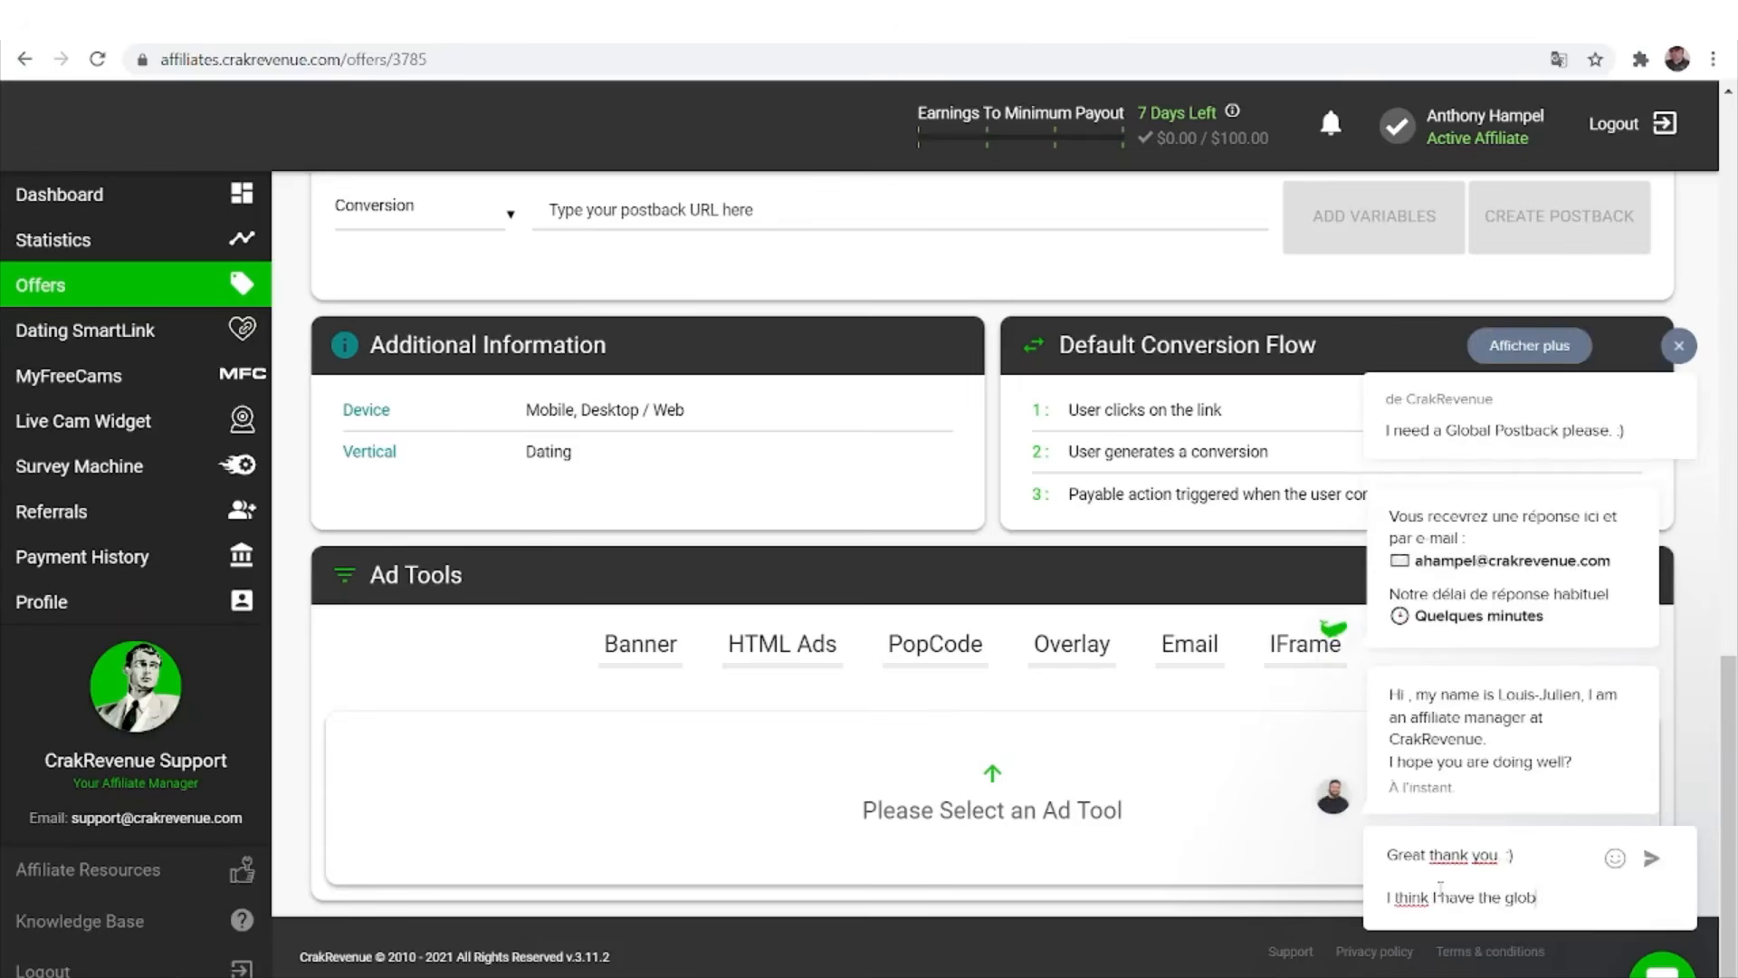
text(back)
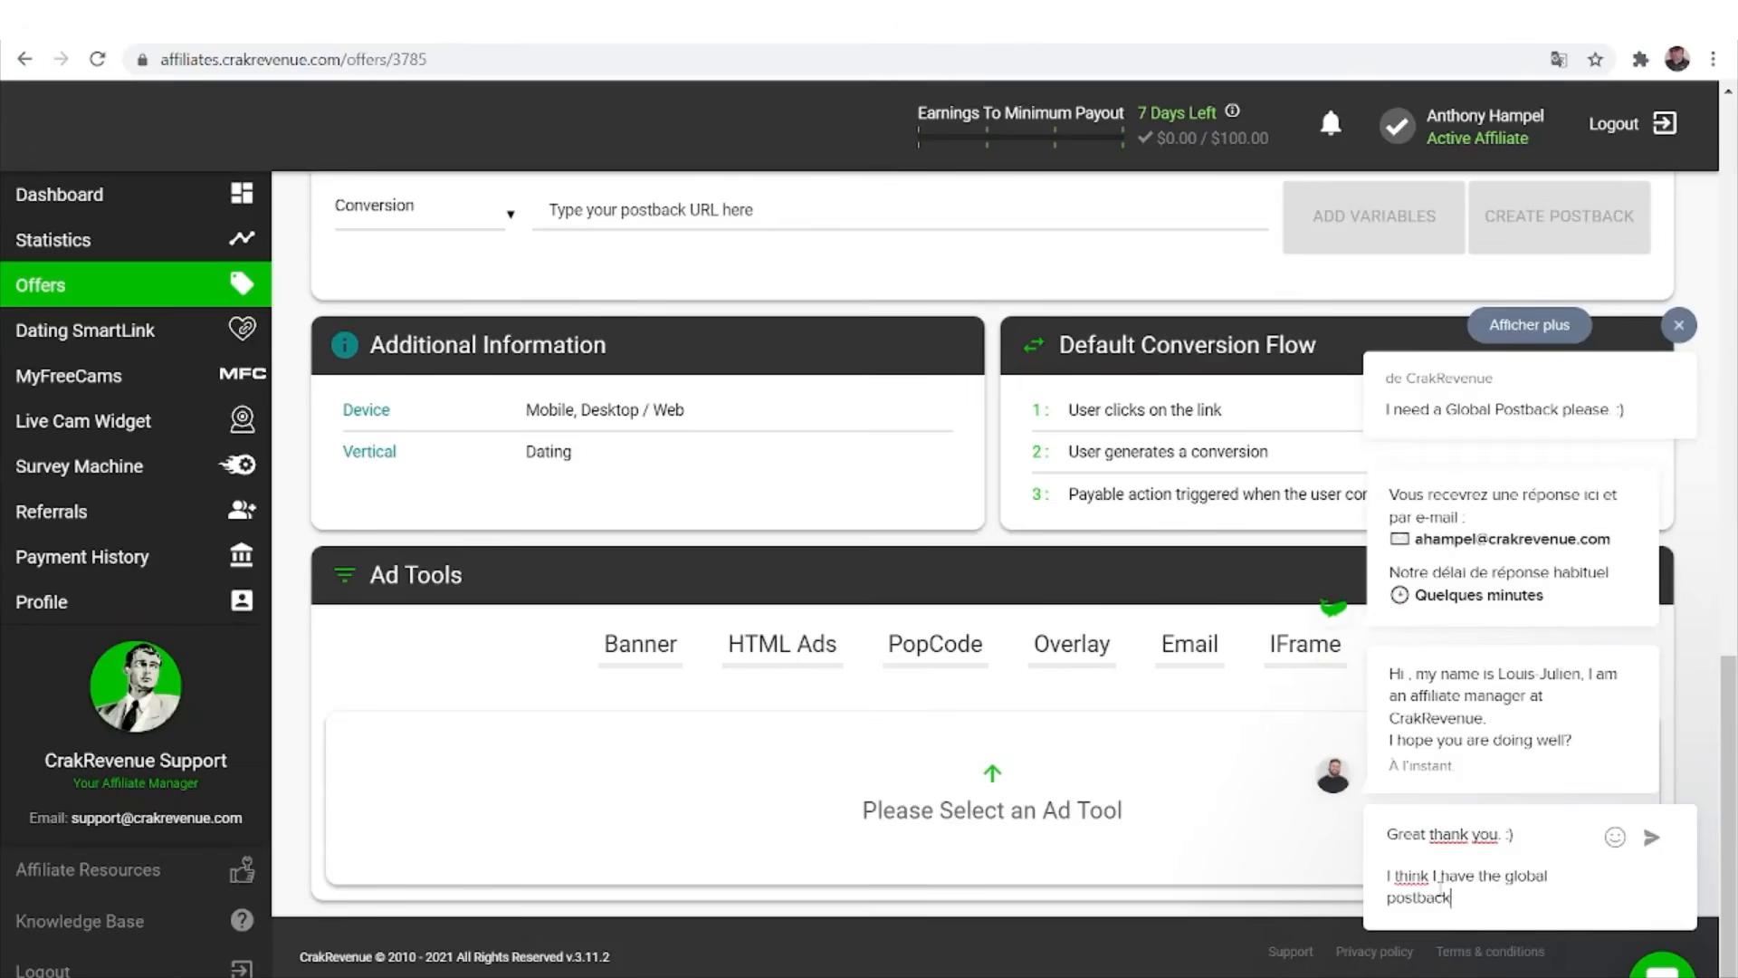
text(. All good)
key(Return)
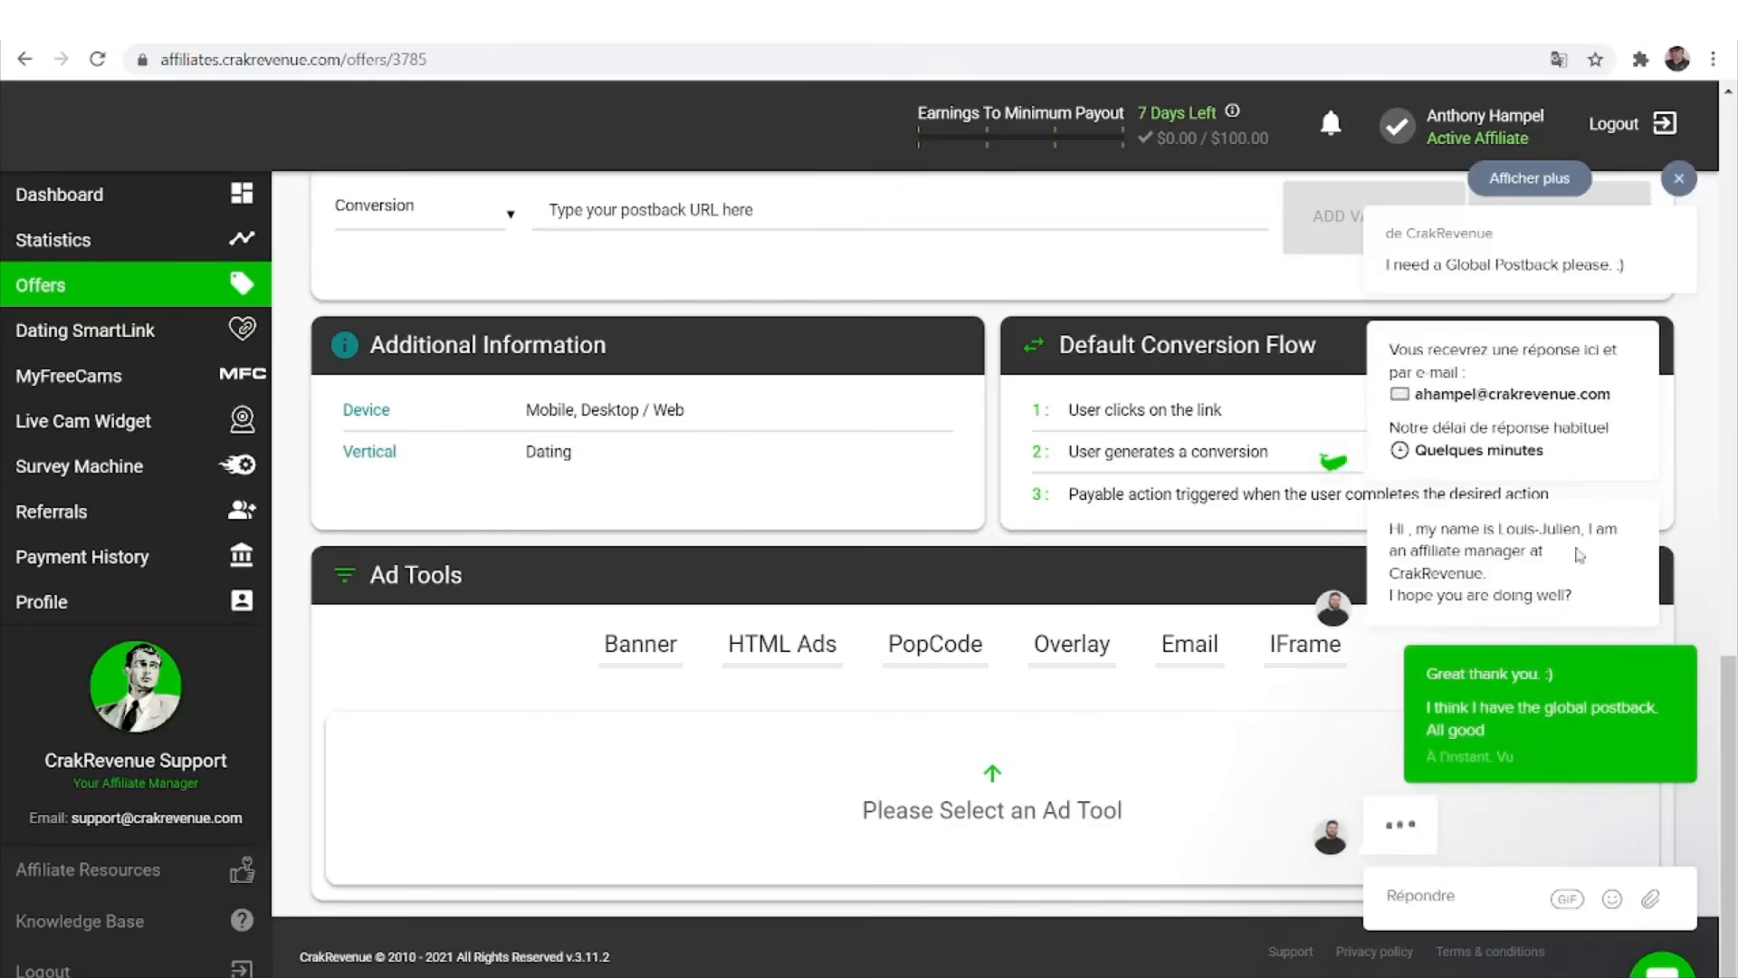
click(1680, 186)
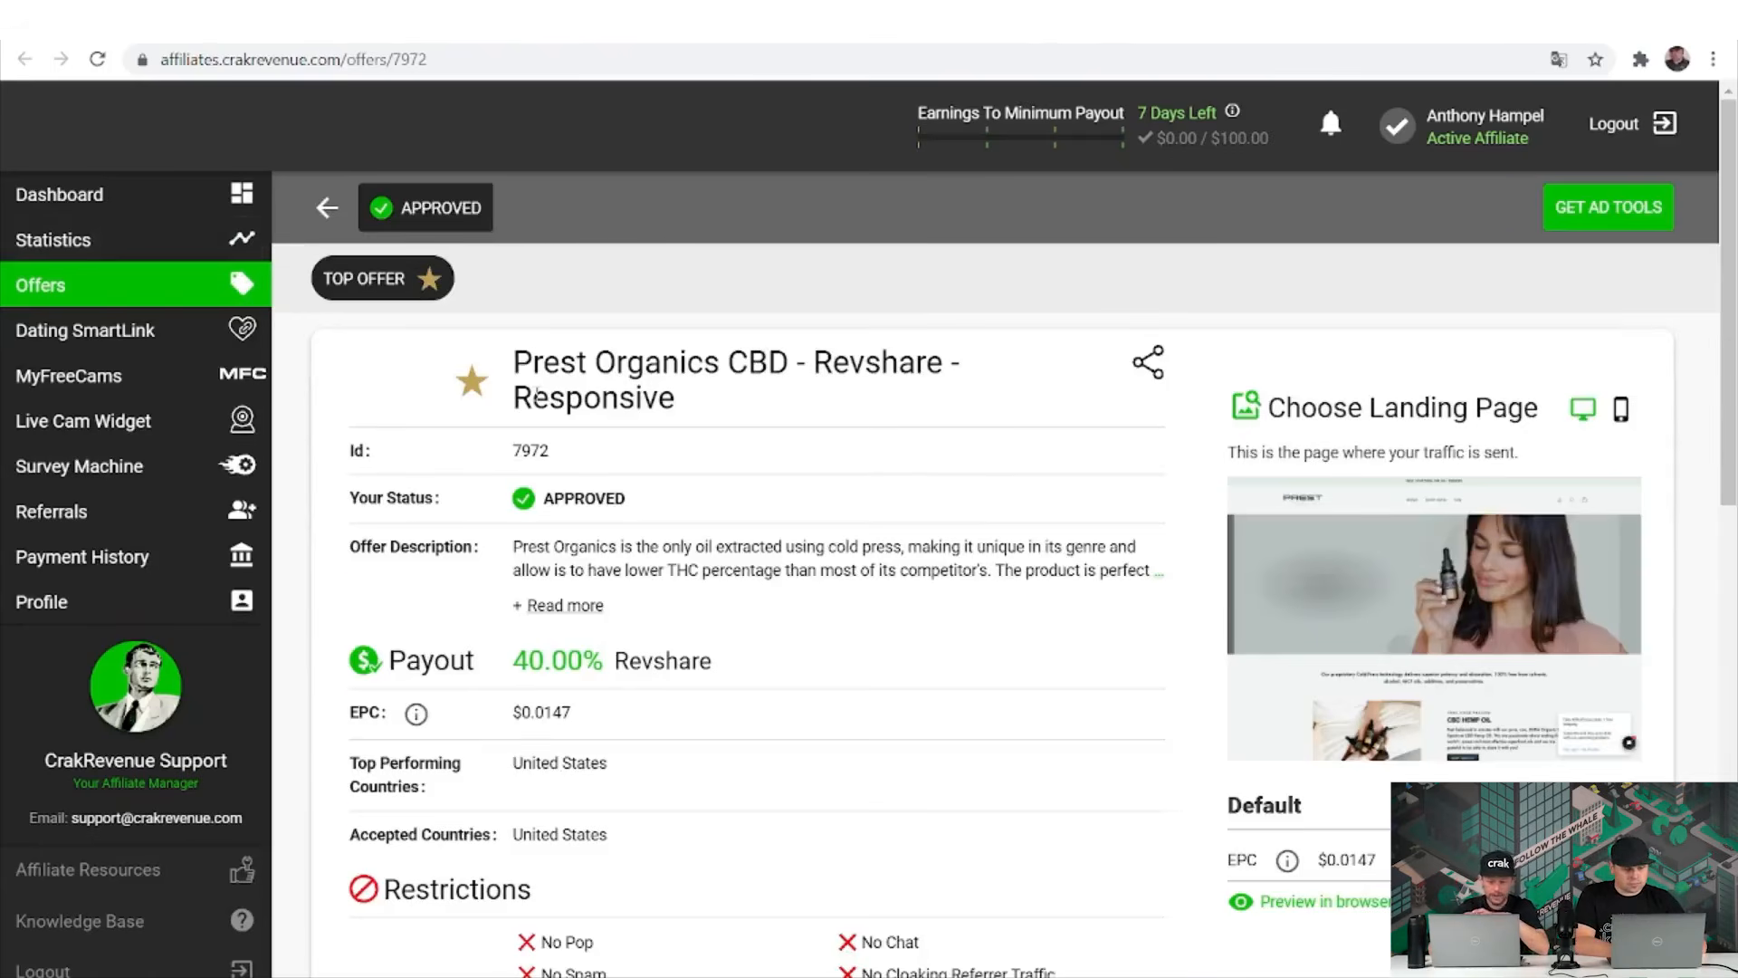
Show the Prest offer's Banner ad tools and scroll to the two 300x250 image banners.
scroll(537, 393, down, 6)
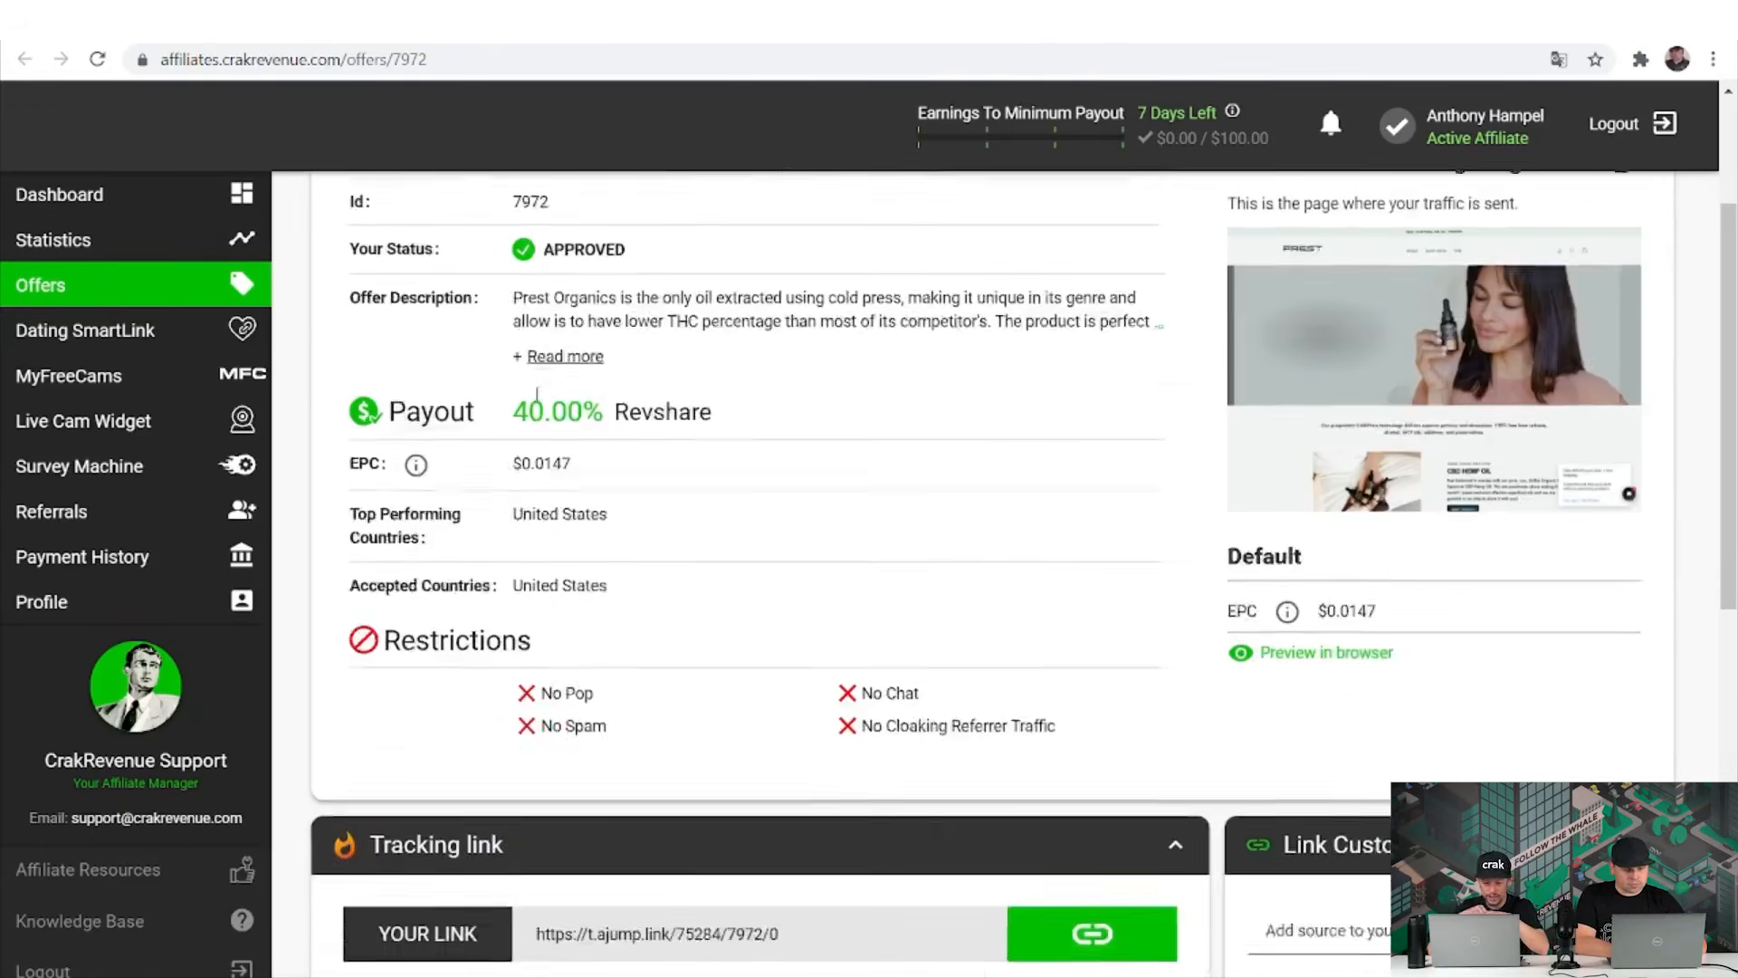
scroll(537, 398, down, 7)
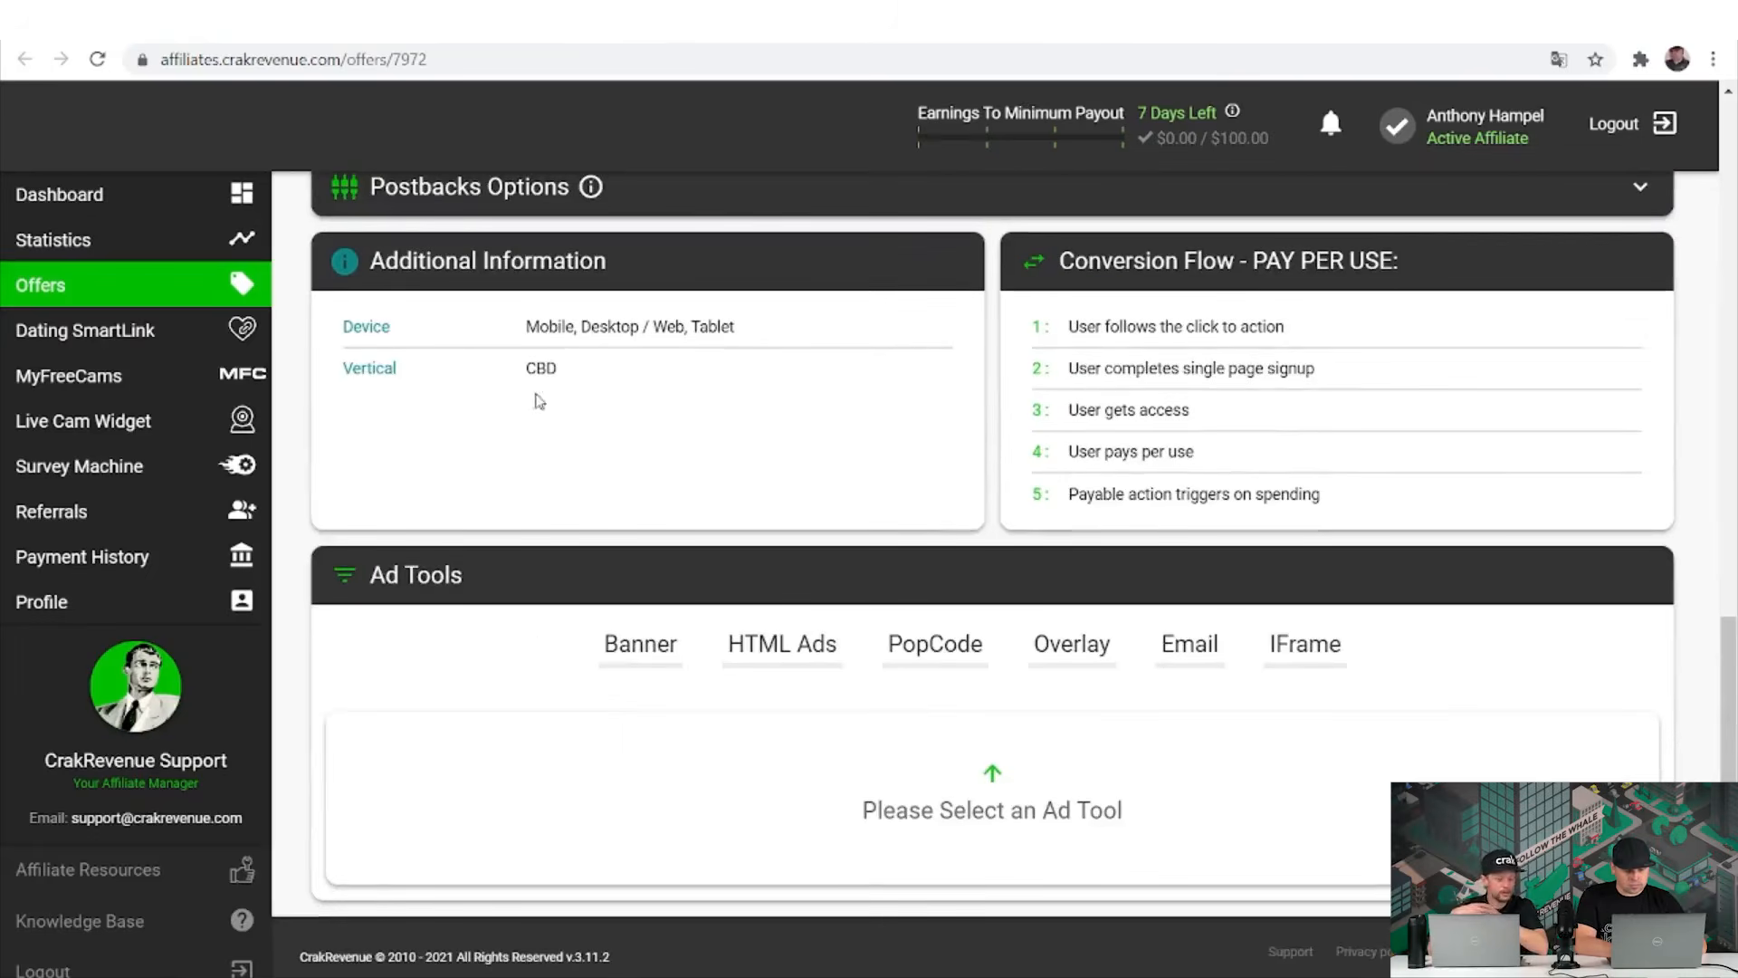
click(618, 652)
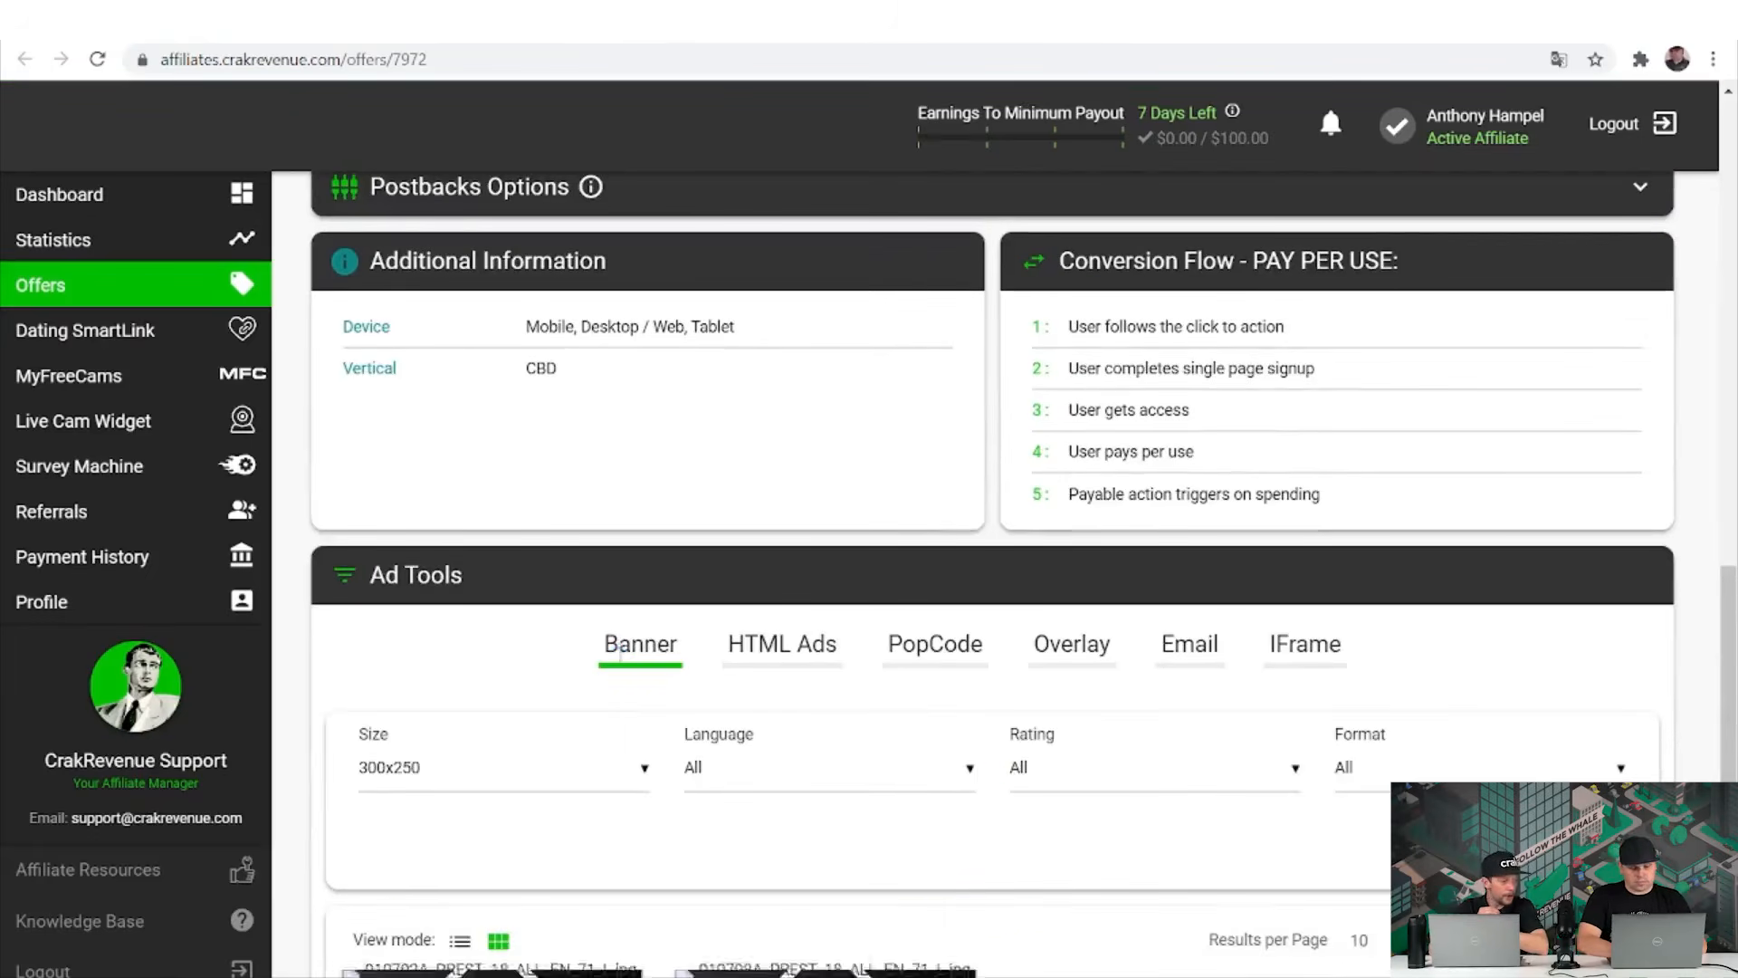
scroll(620, 654, down, 2)
scroll(620, 653, down, 1)
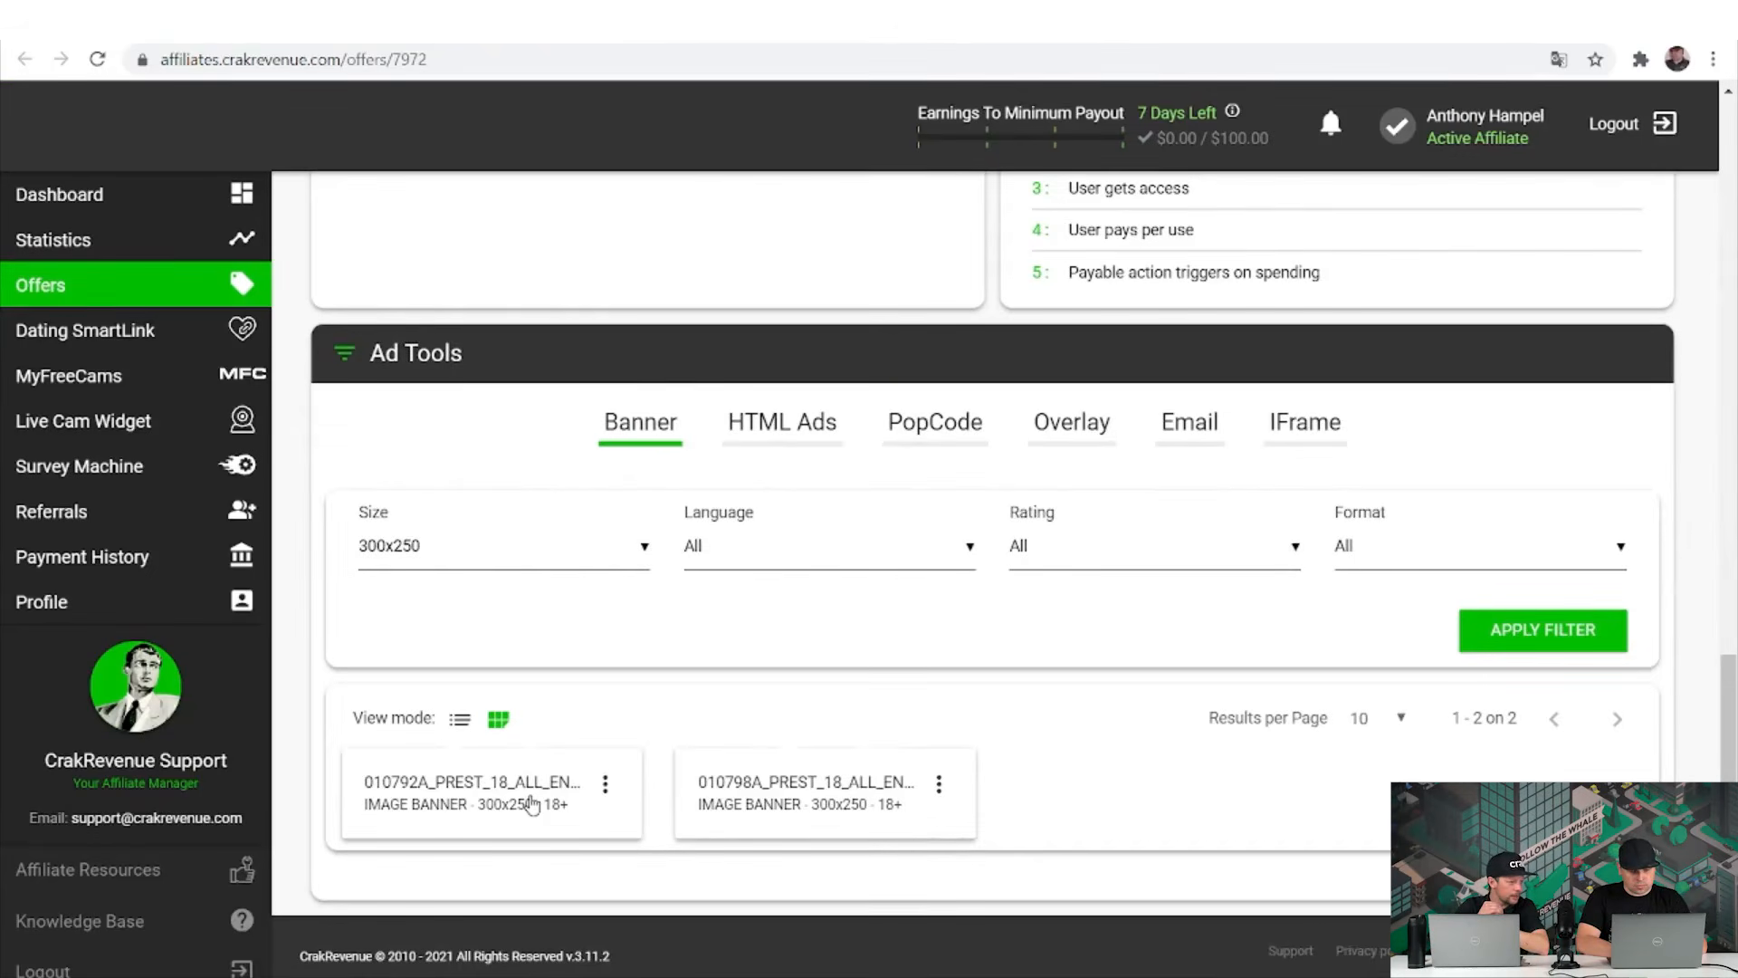
Narrow the selected creatives down to the single 300x250 image banner 010792A.
click(530, 804)
scroll(531, 804, down, 2)
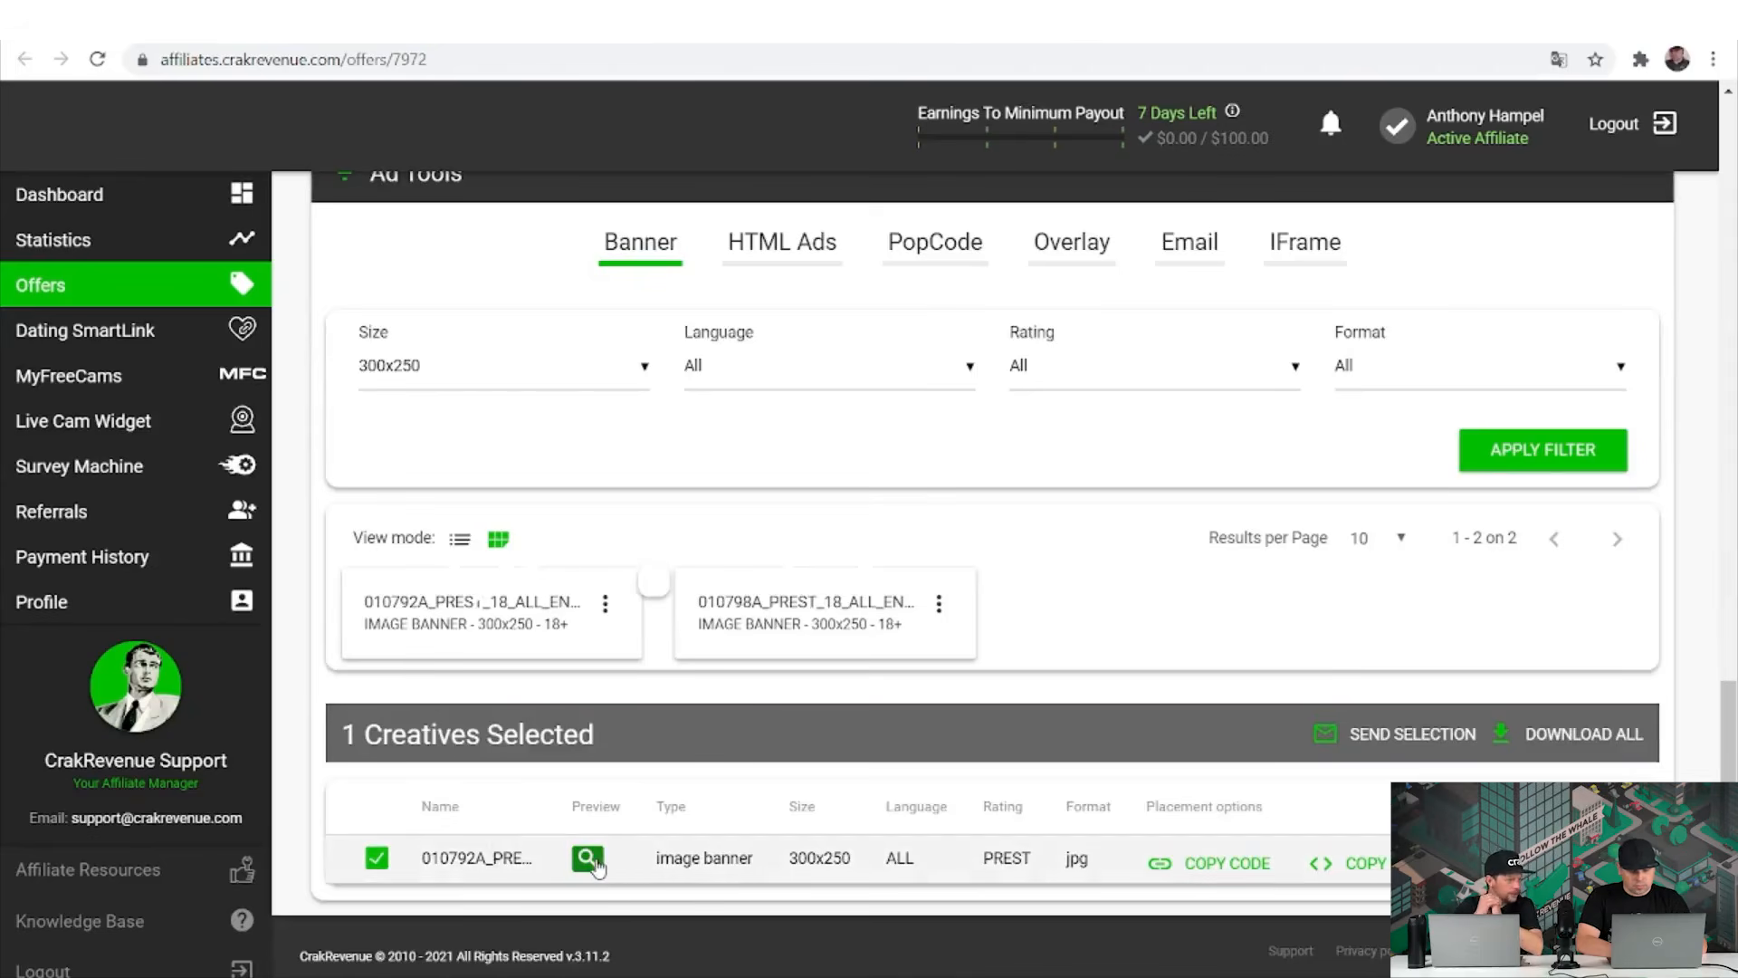
click(589, 859)
click(804, 599)
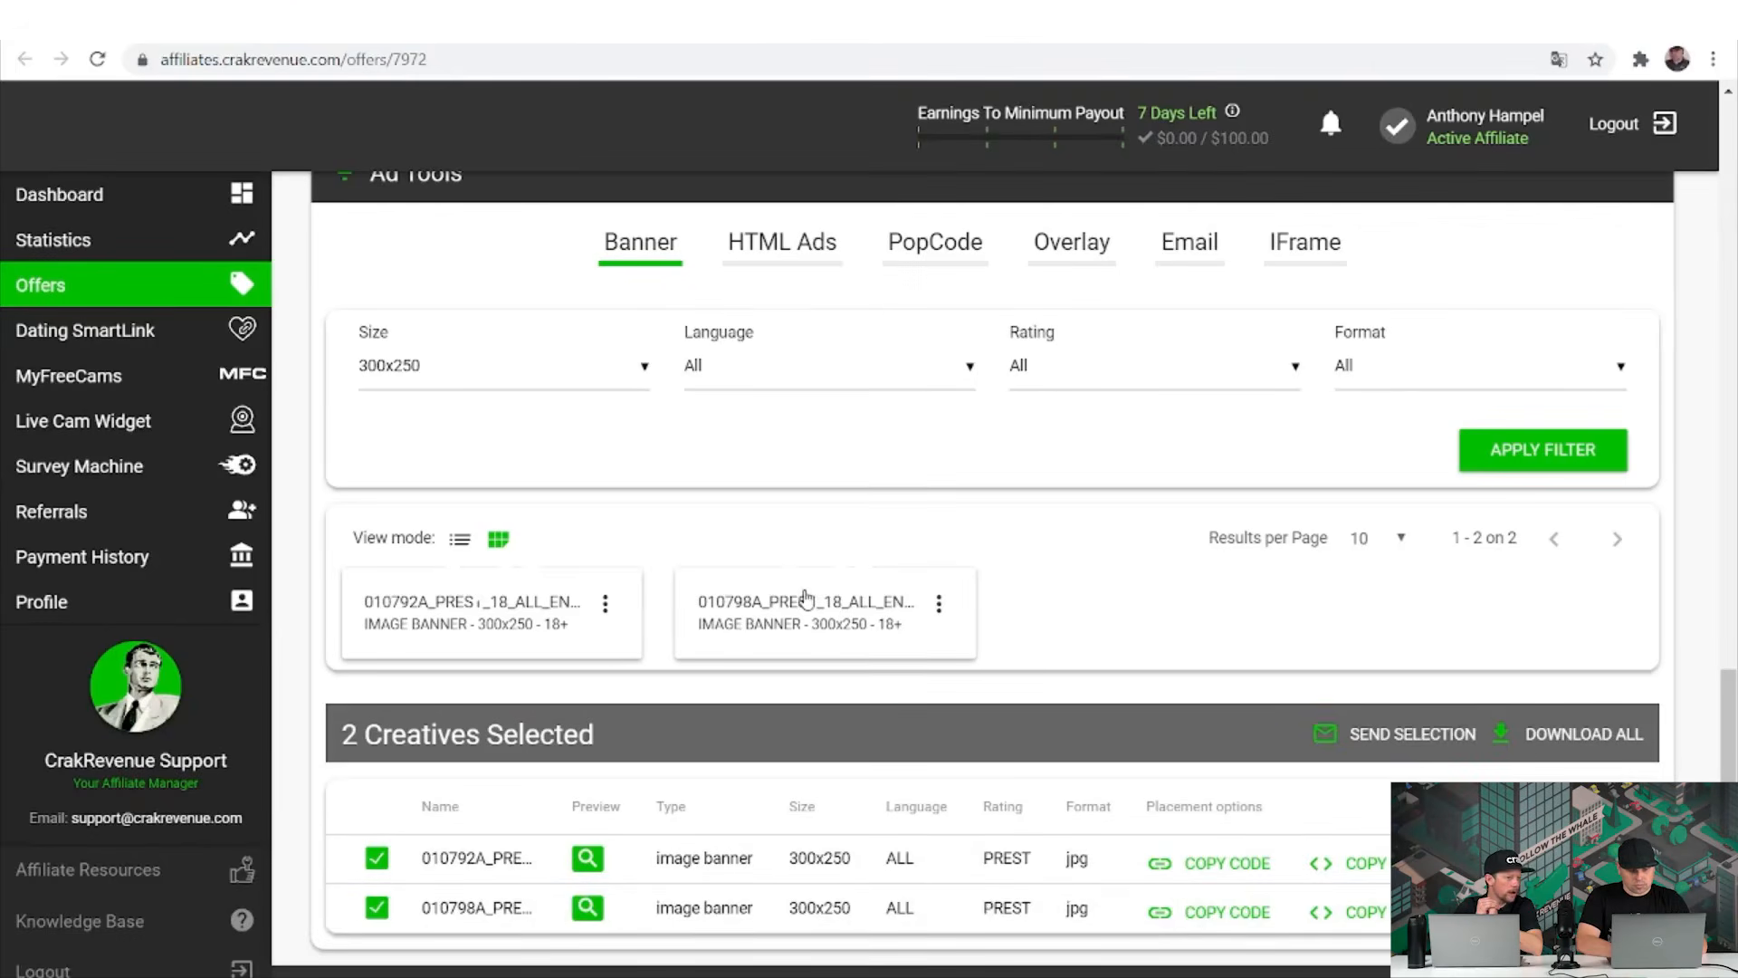
click(599, 918)
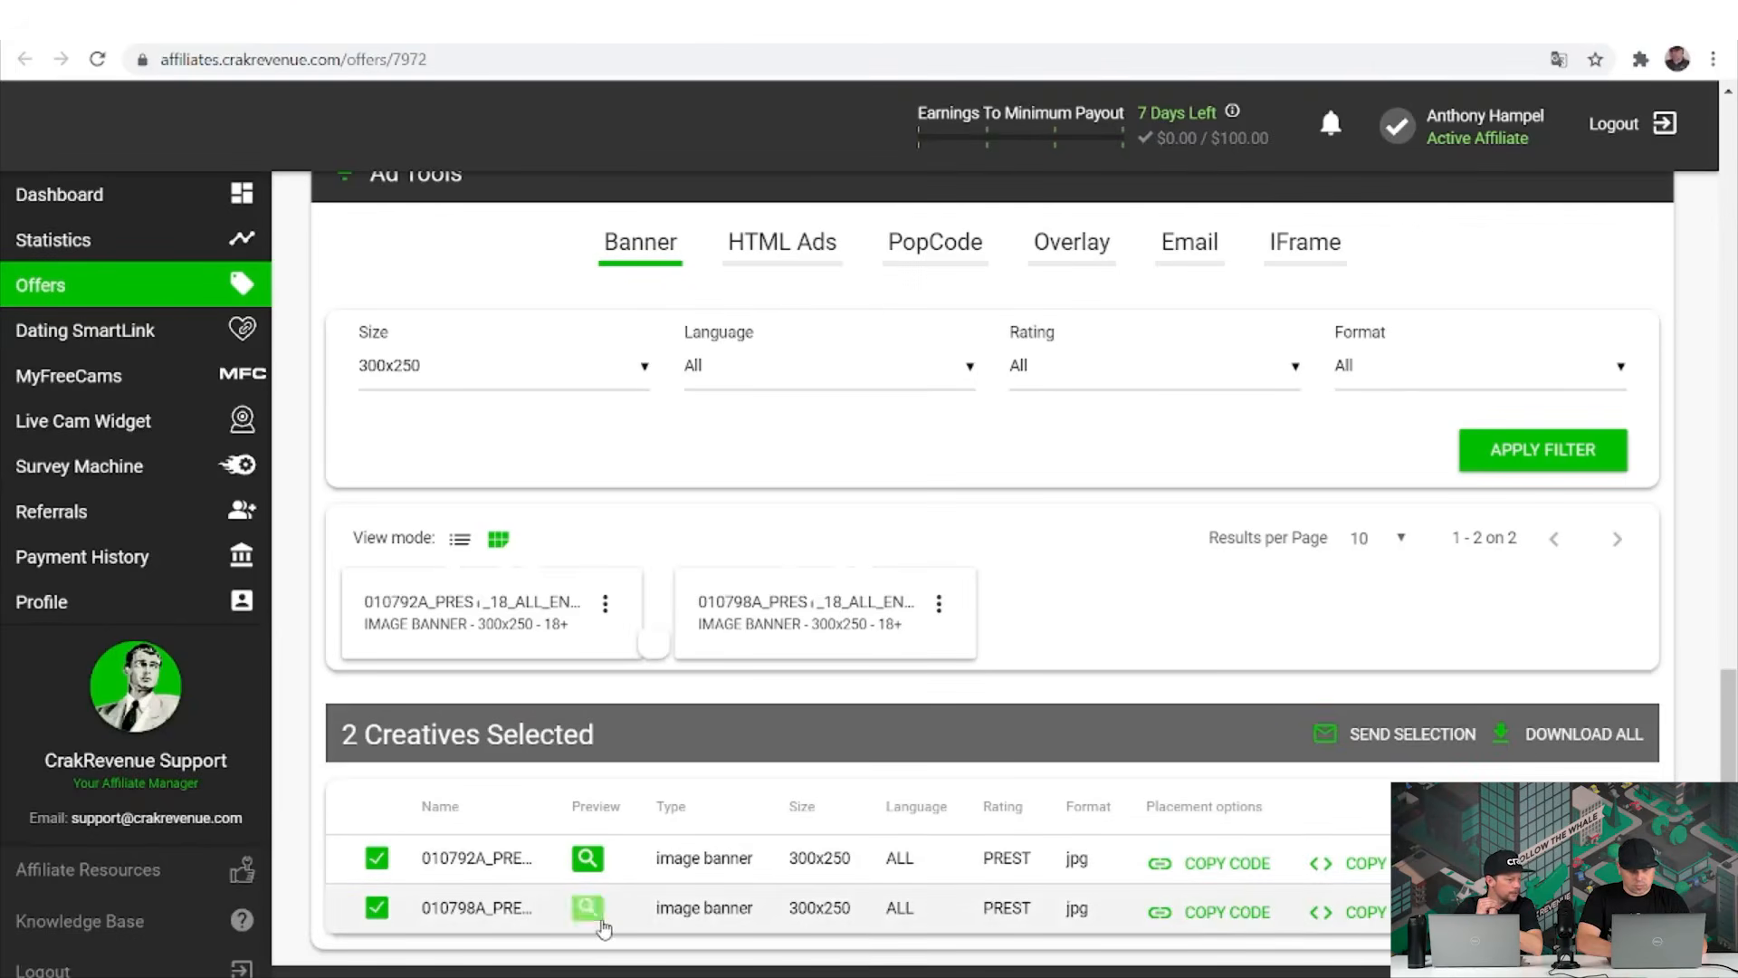
click(608, 609)
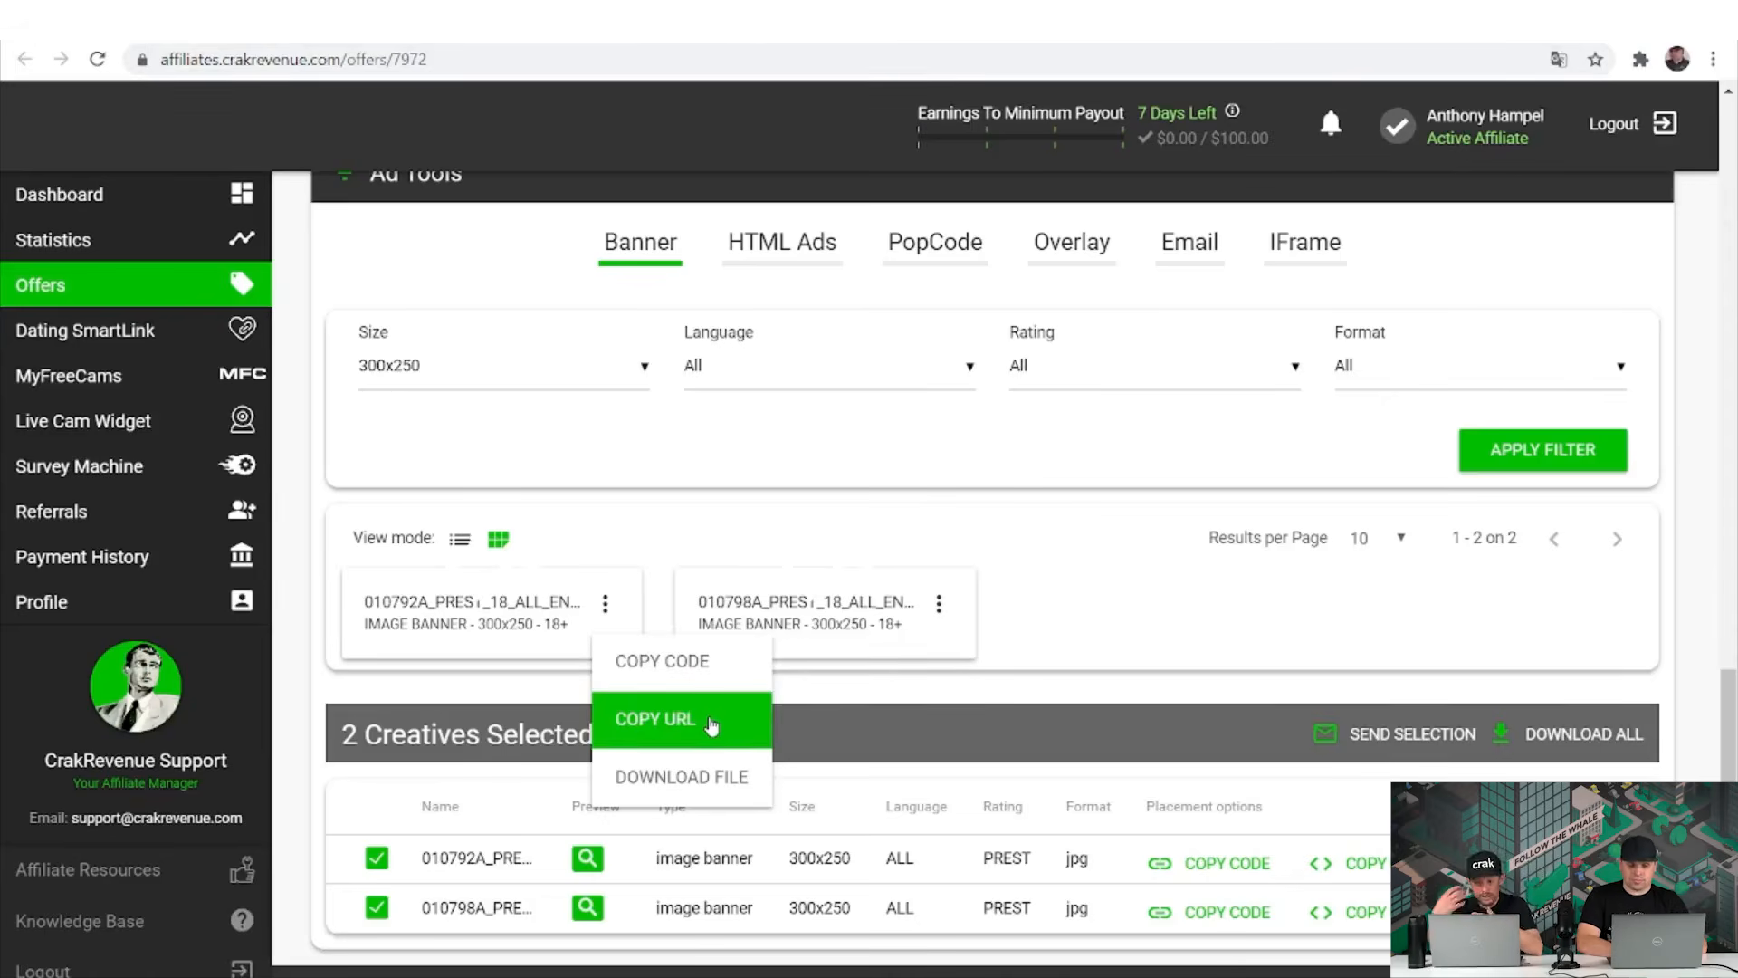
click(863, 559)
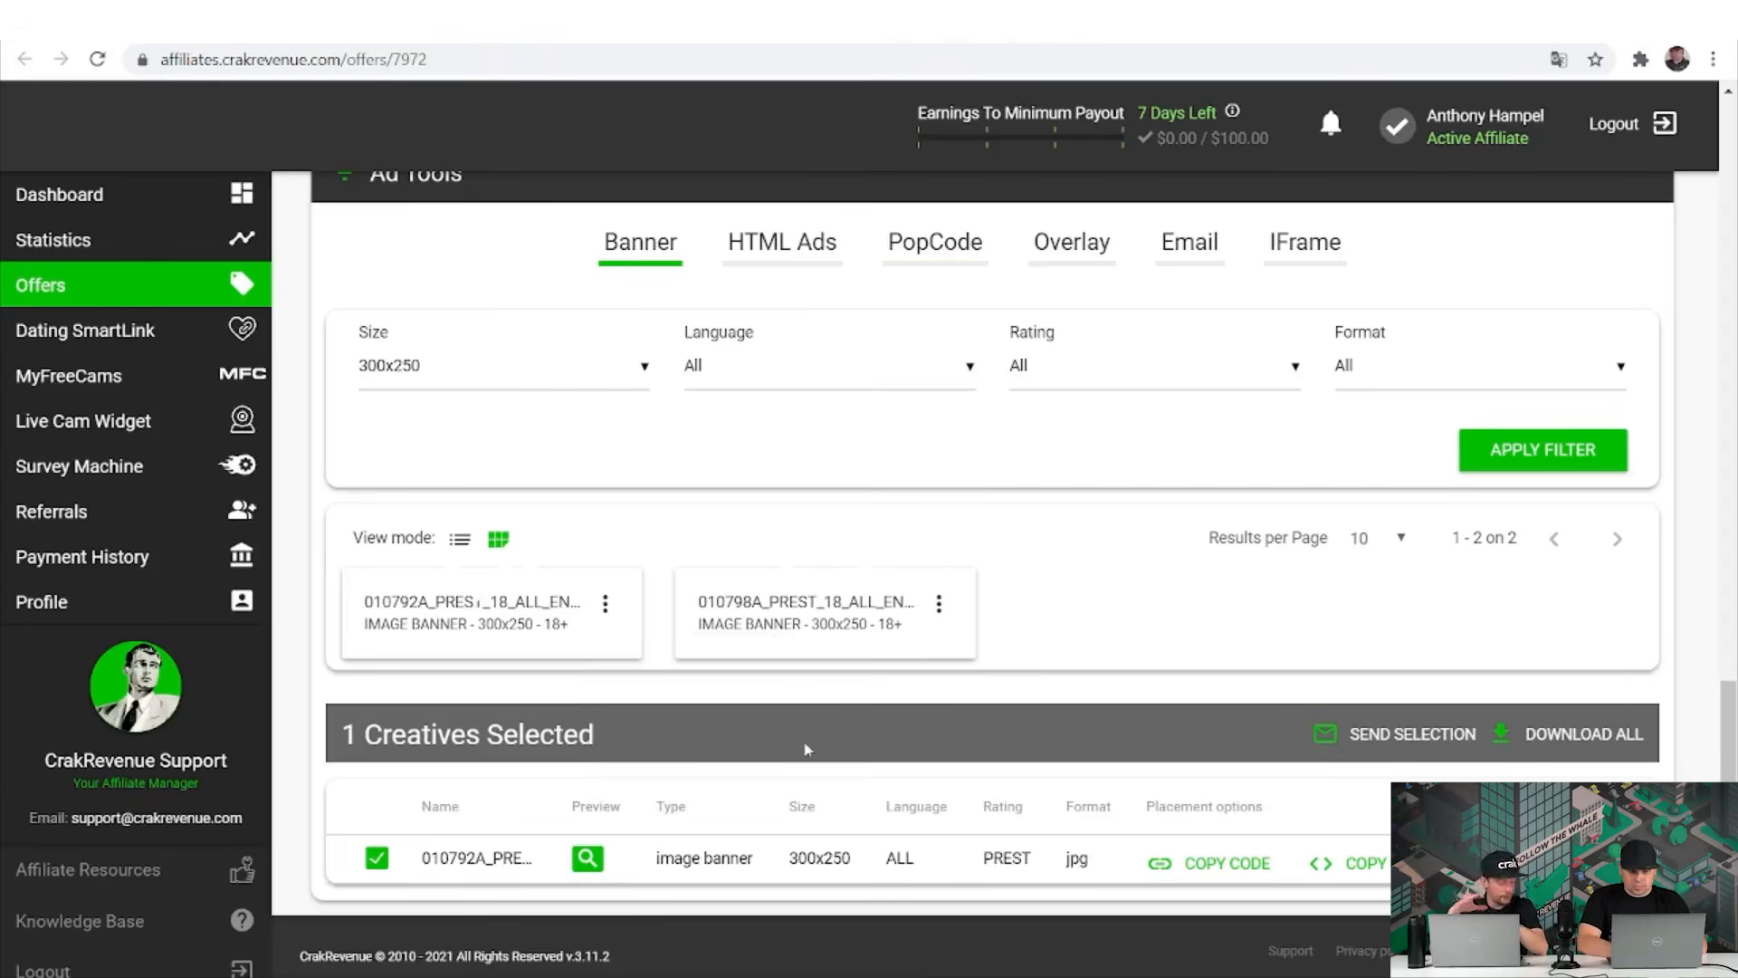
Check the HTML Ads, PopCode, Overlay, Email and IFrame ad tools, then open the support chat and retry loading it.
click(818, 243)
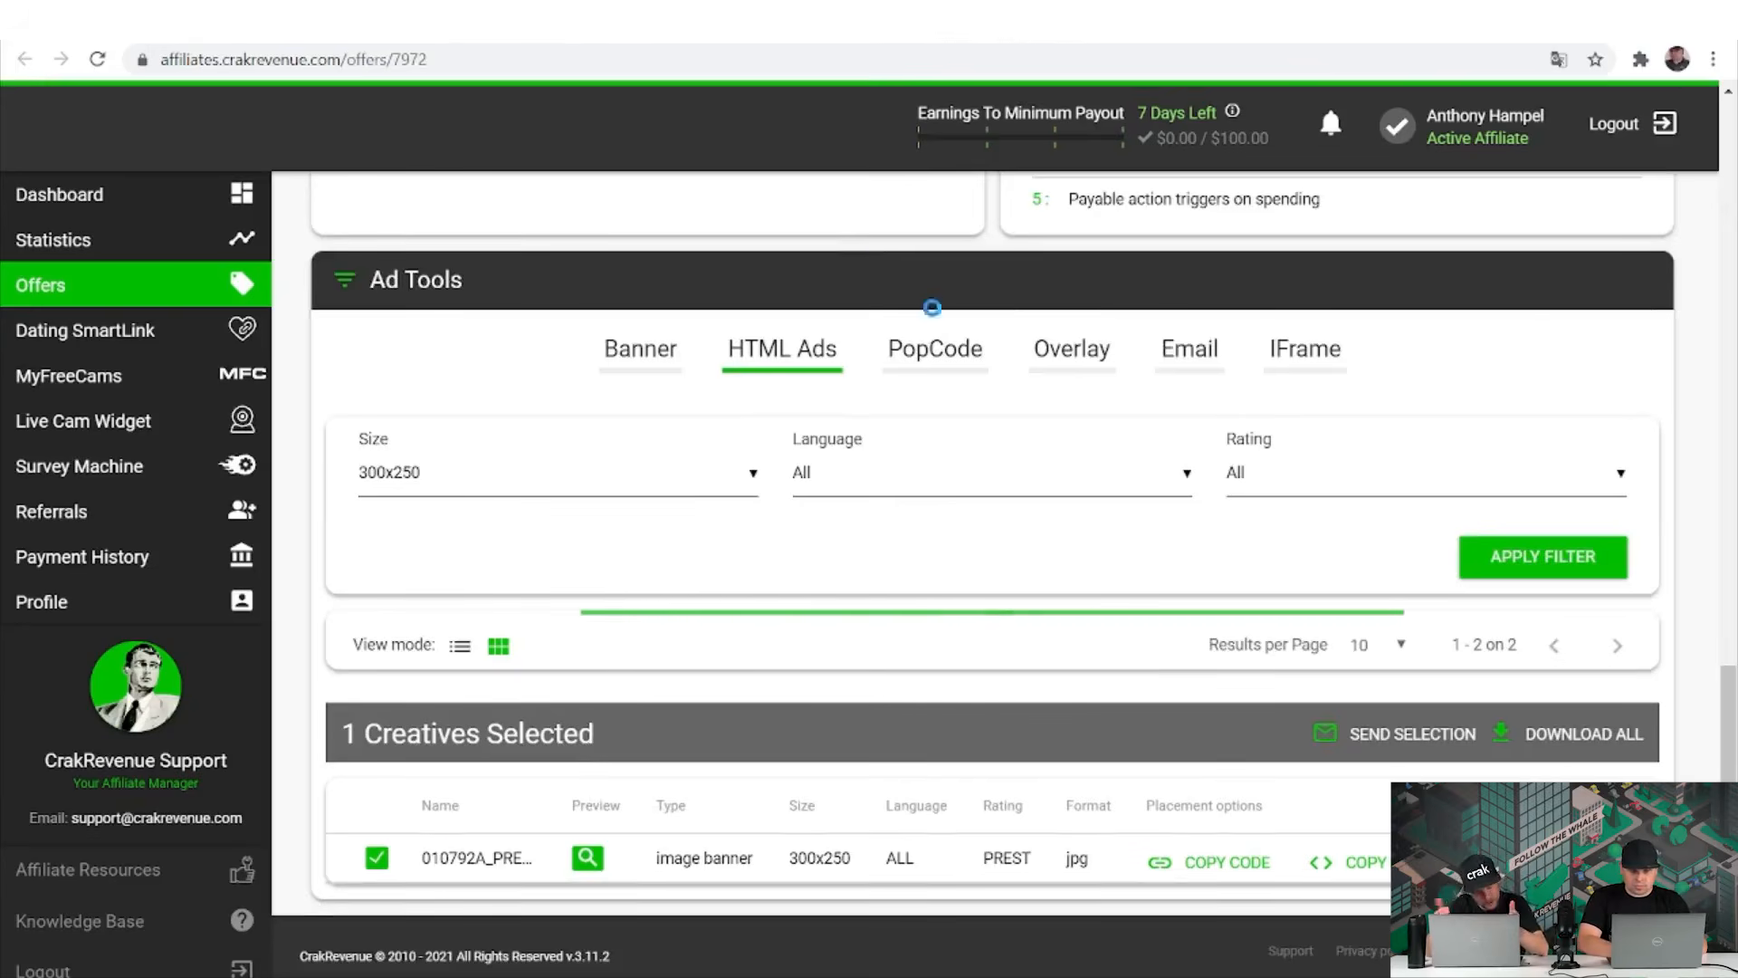
click(935, 354)
click(1085, 328)
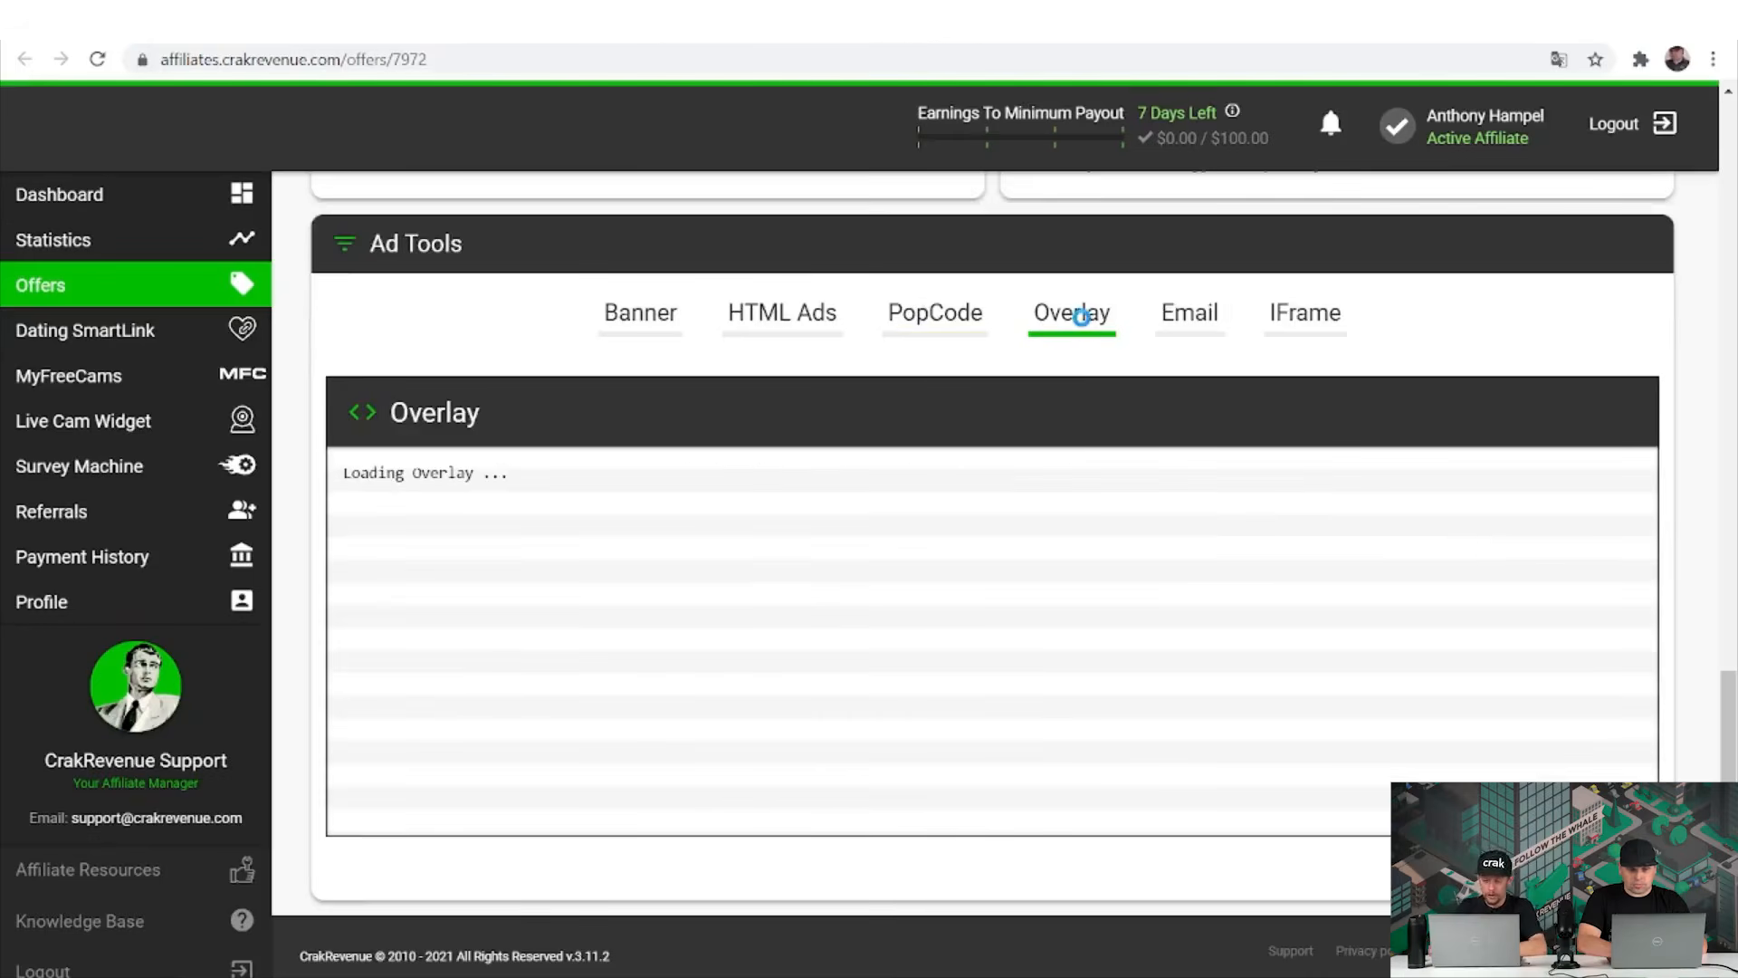
click(1187, 264)
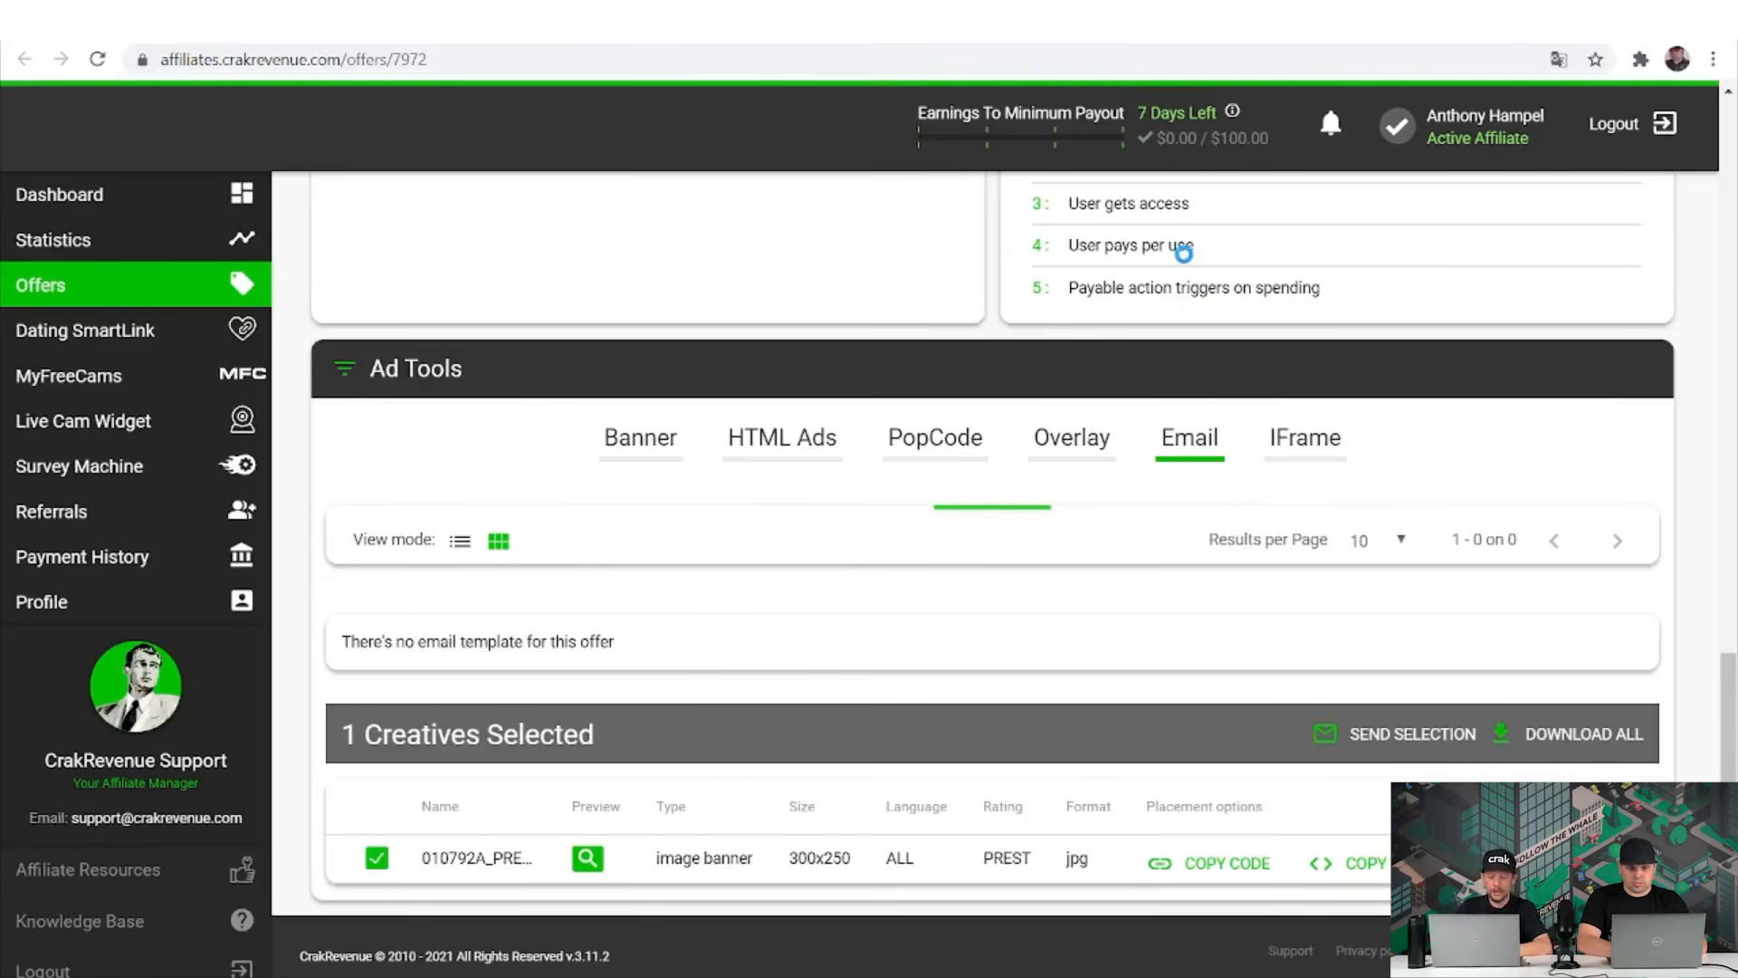
click(1290, 442)
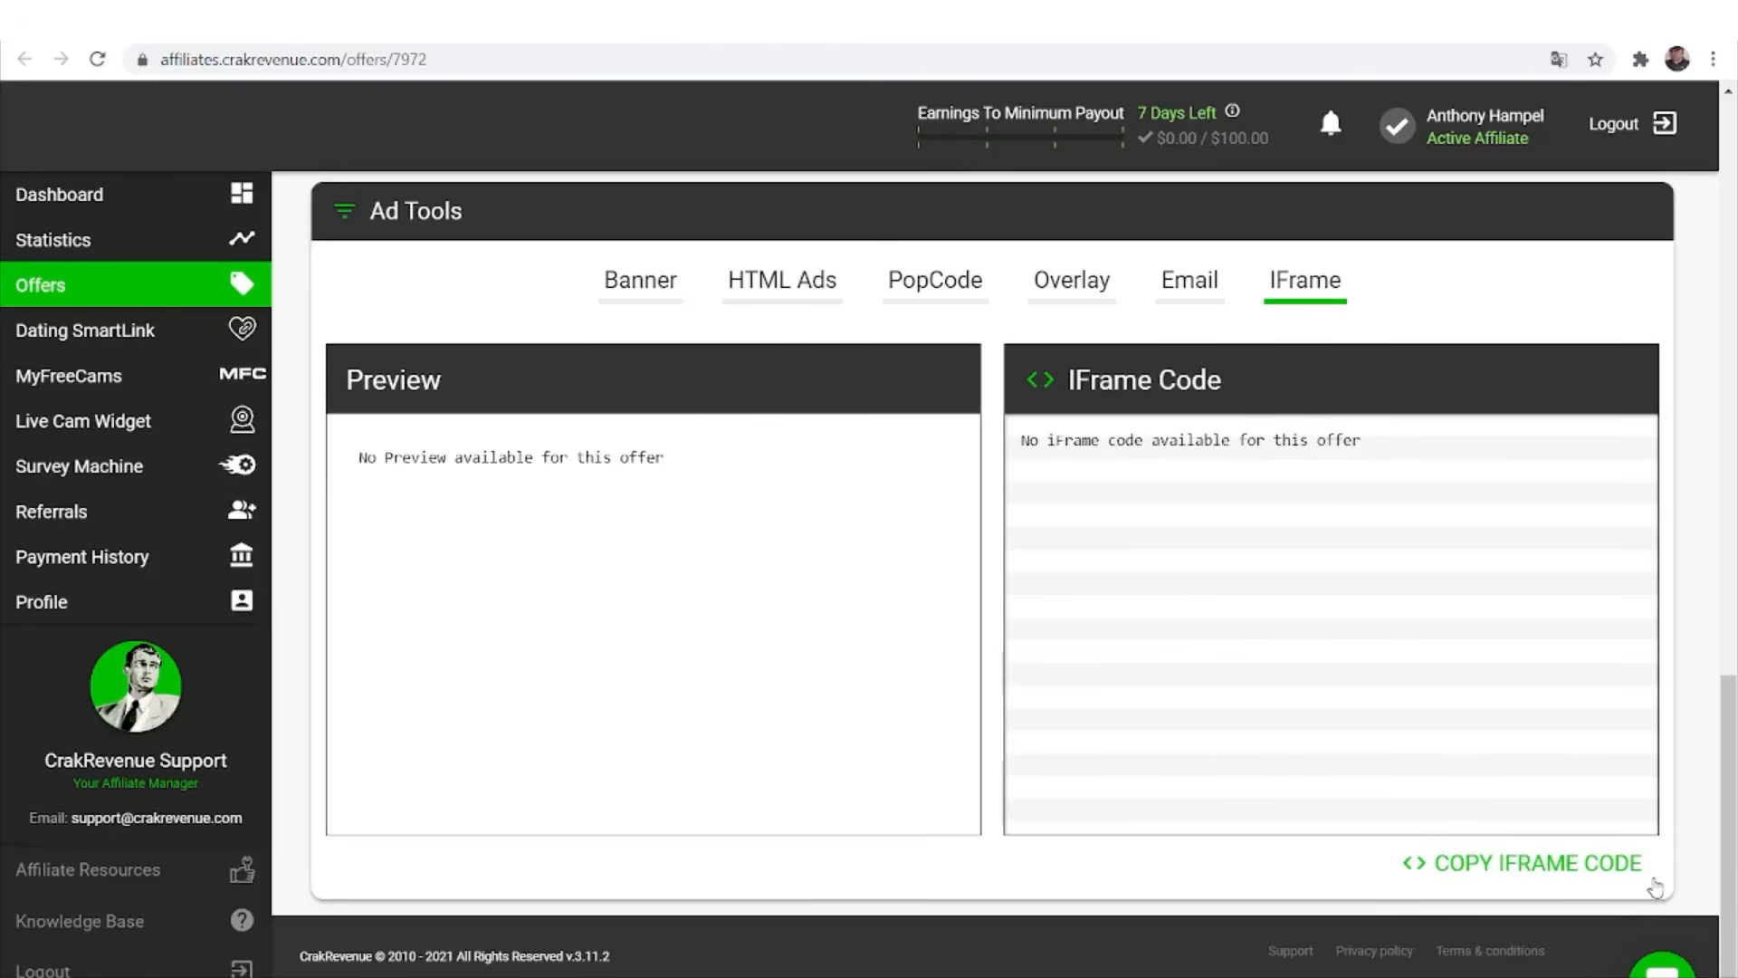
click(1680, 965)
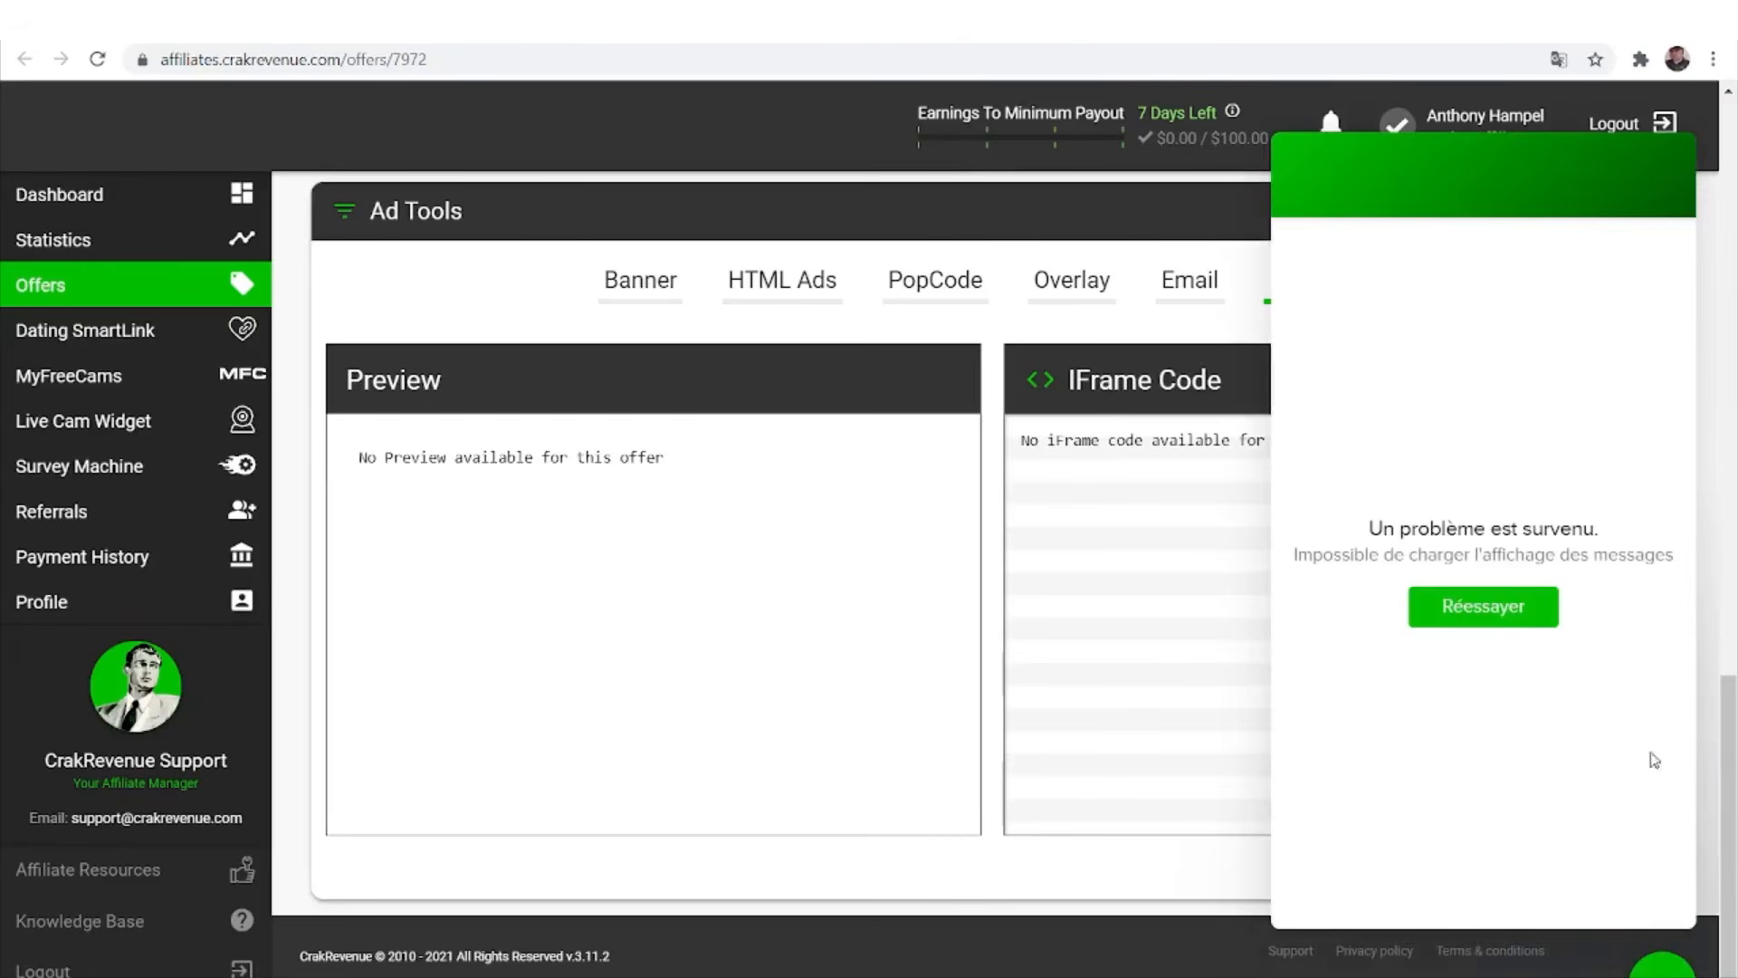
click(1459, 625)
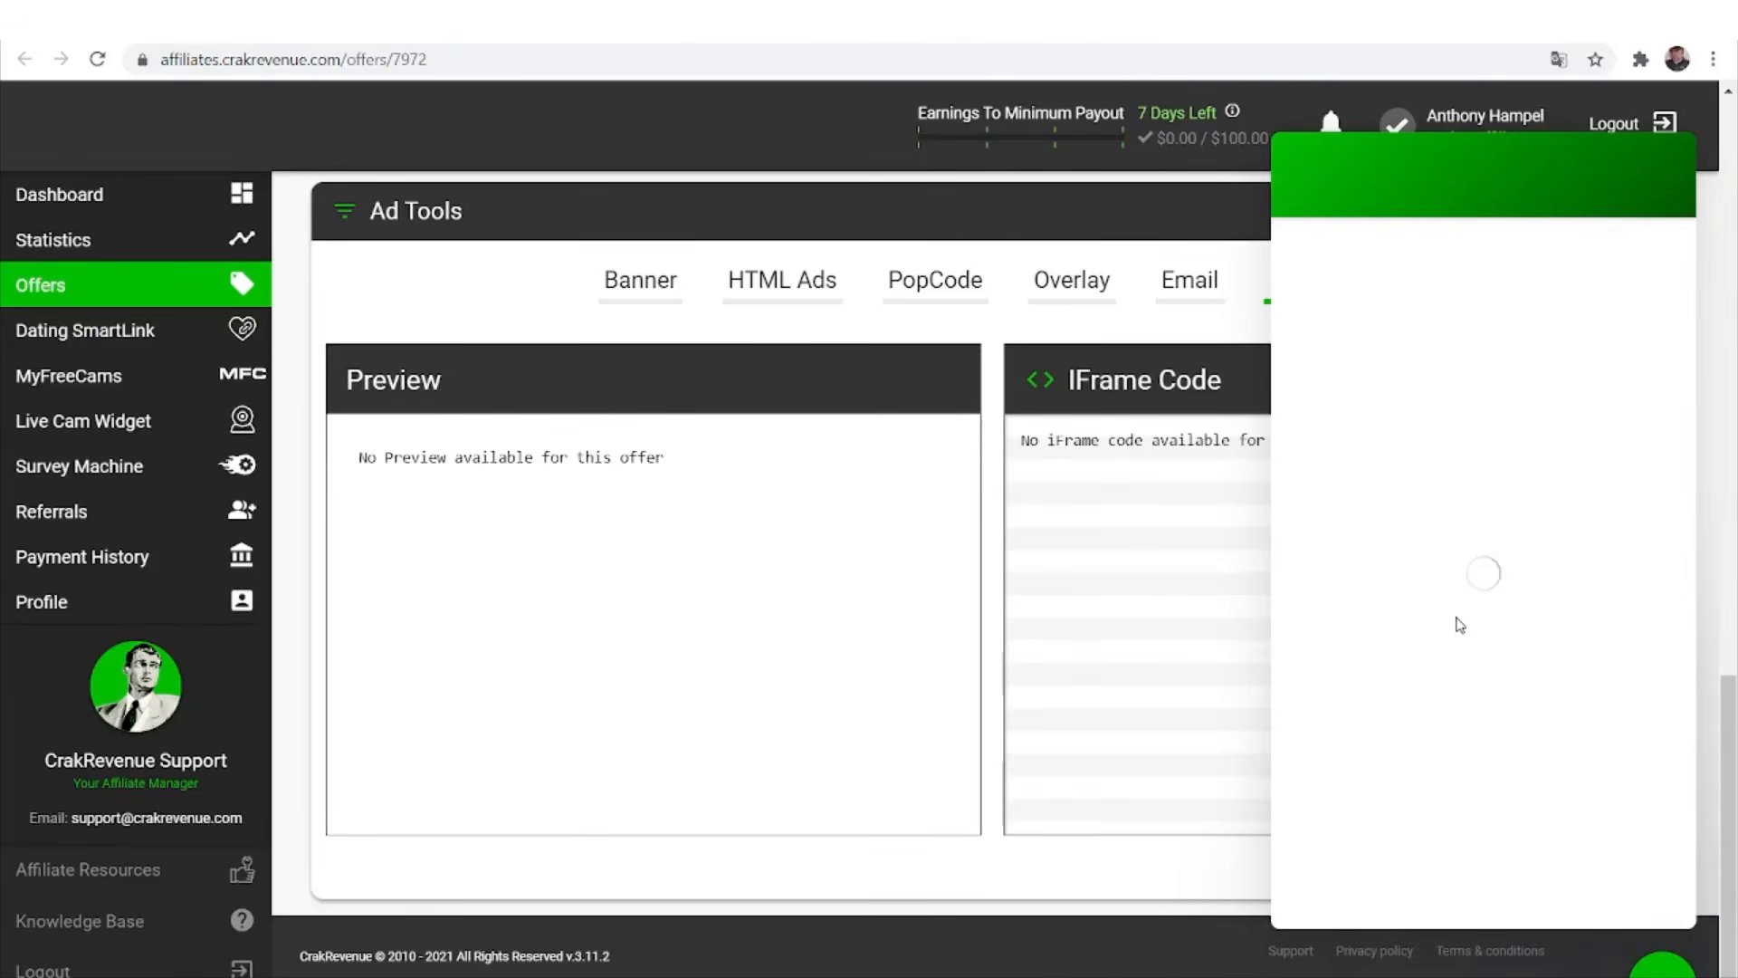
Rate the support conversation as excellent, then go to the Statistics page.
click(1673, 967)
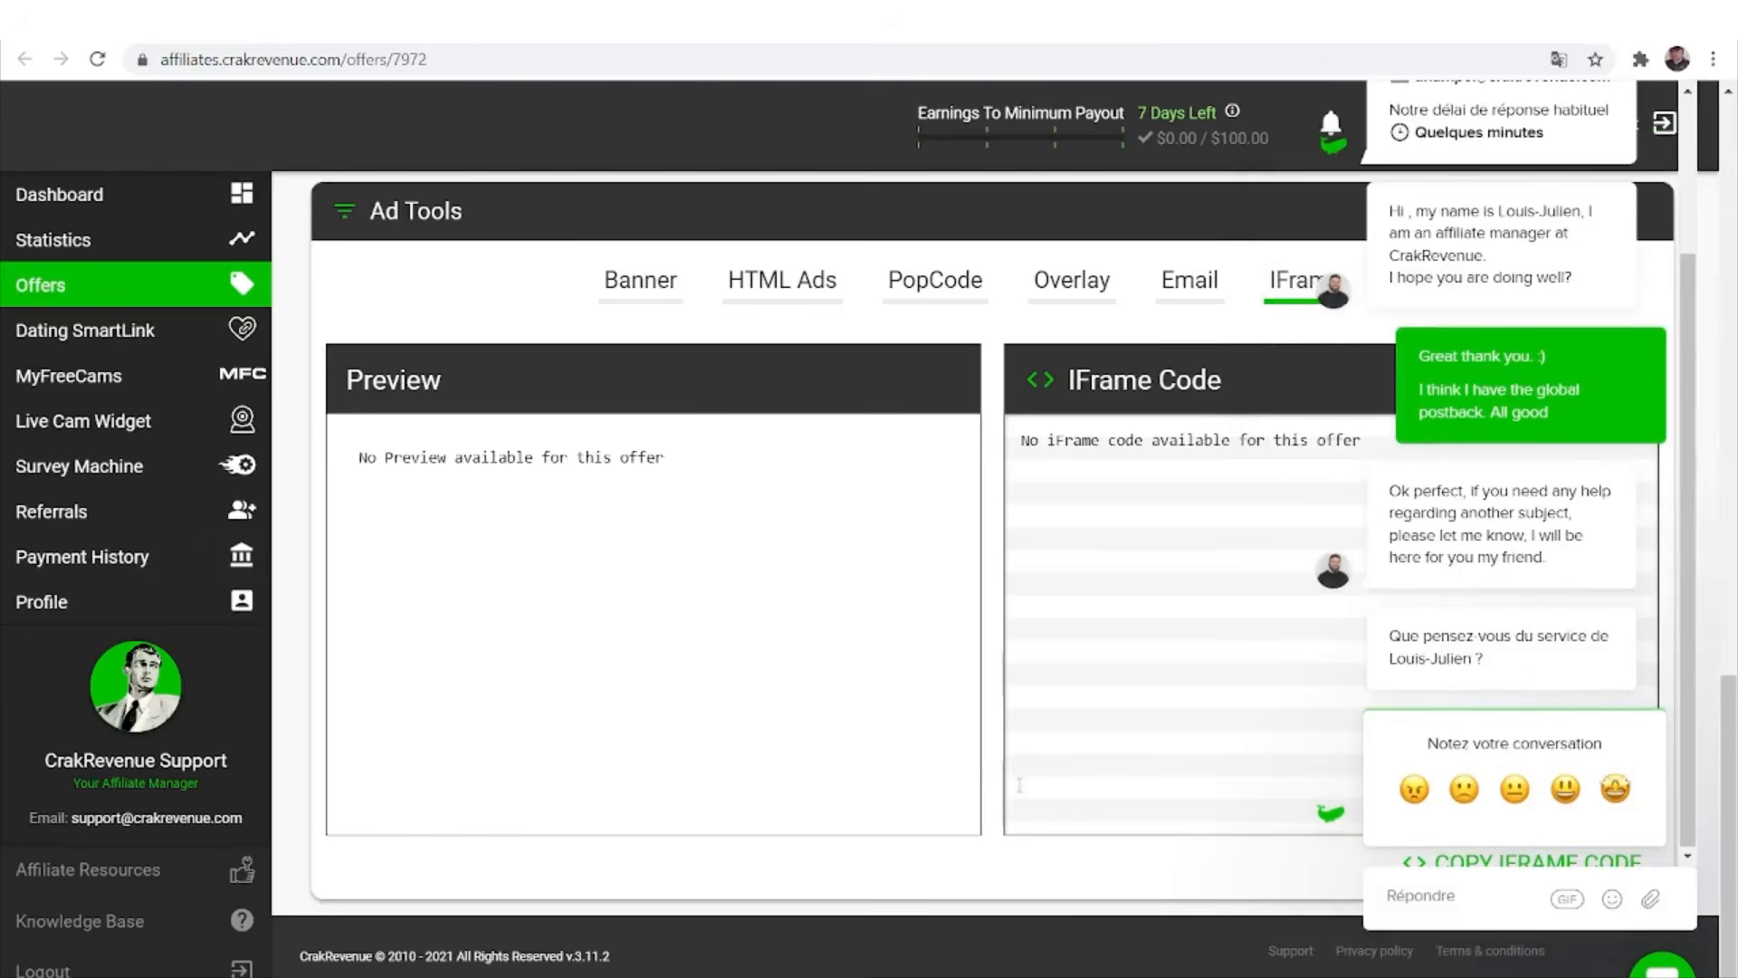
click(1615, 789)
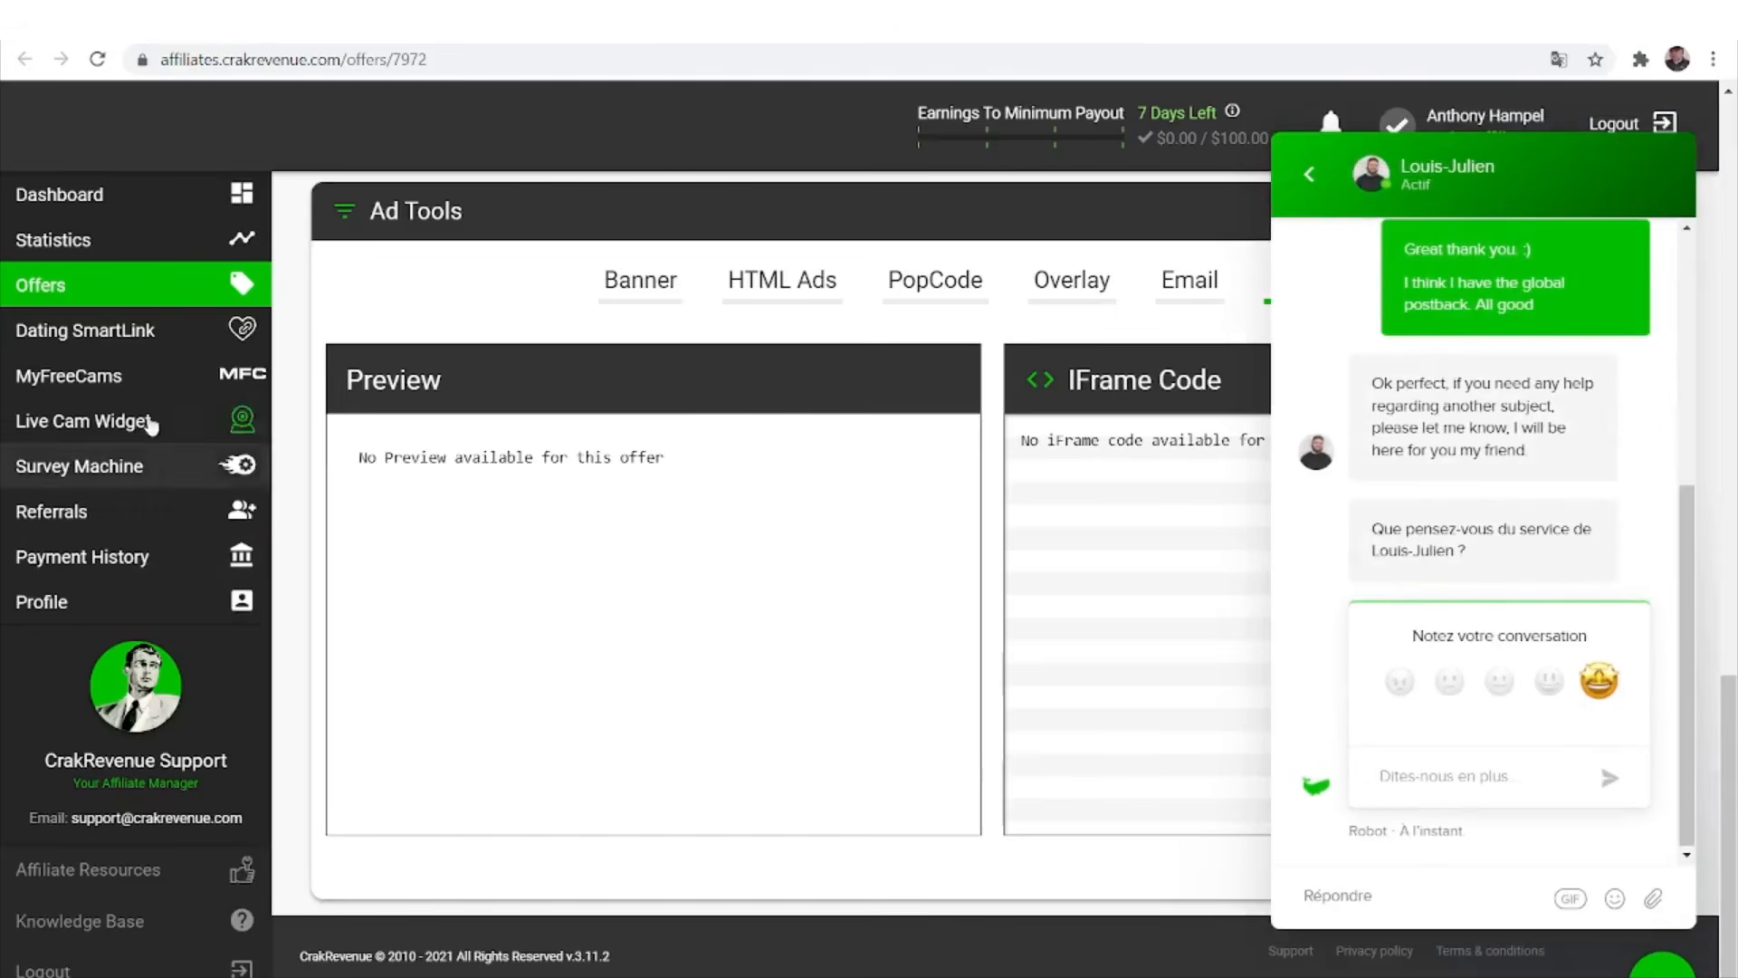
click(170, 236)
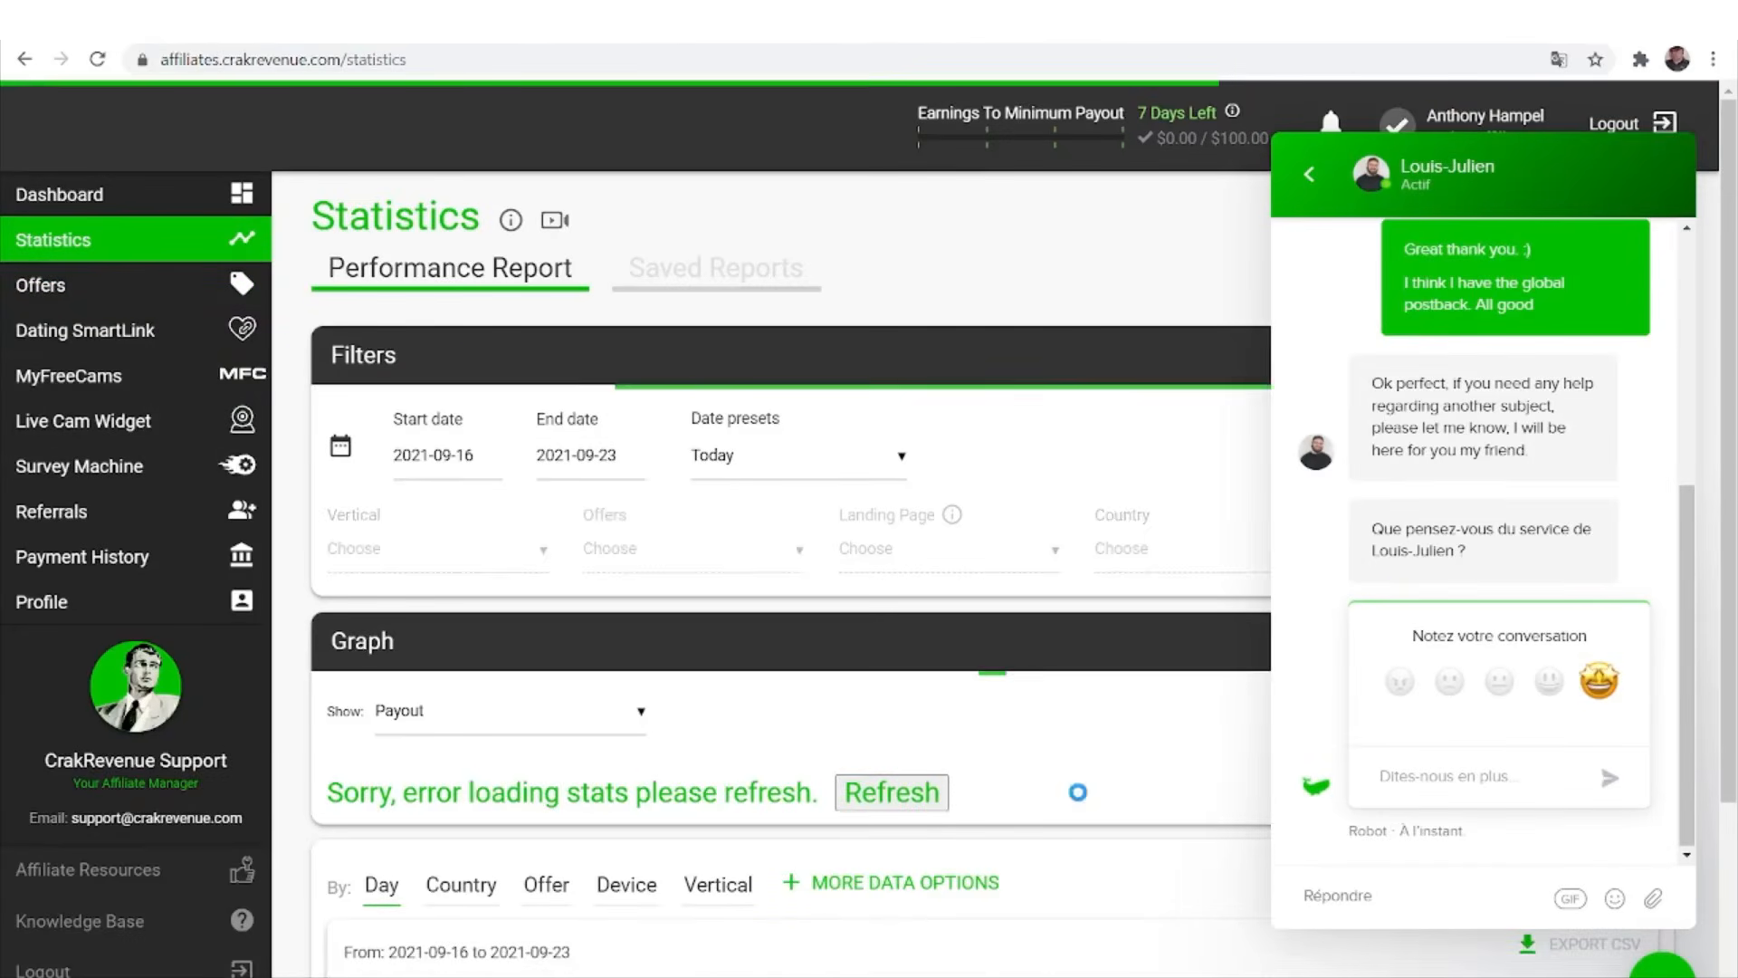
Close the support chat and scroll down to the report filters.
click(1662, 969)
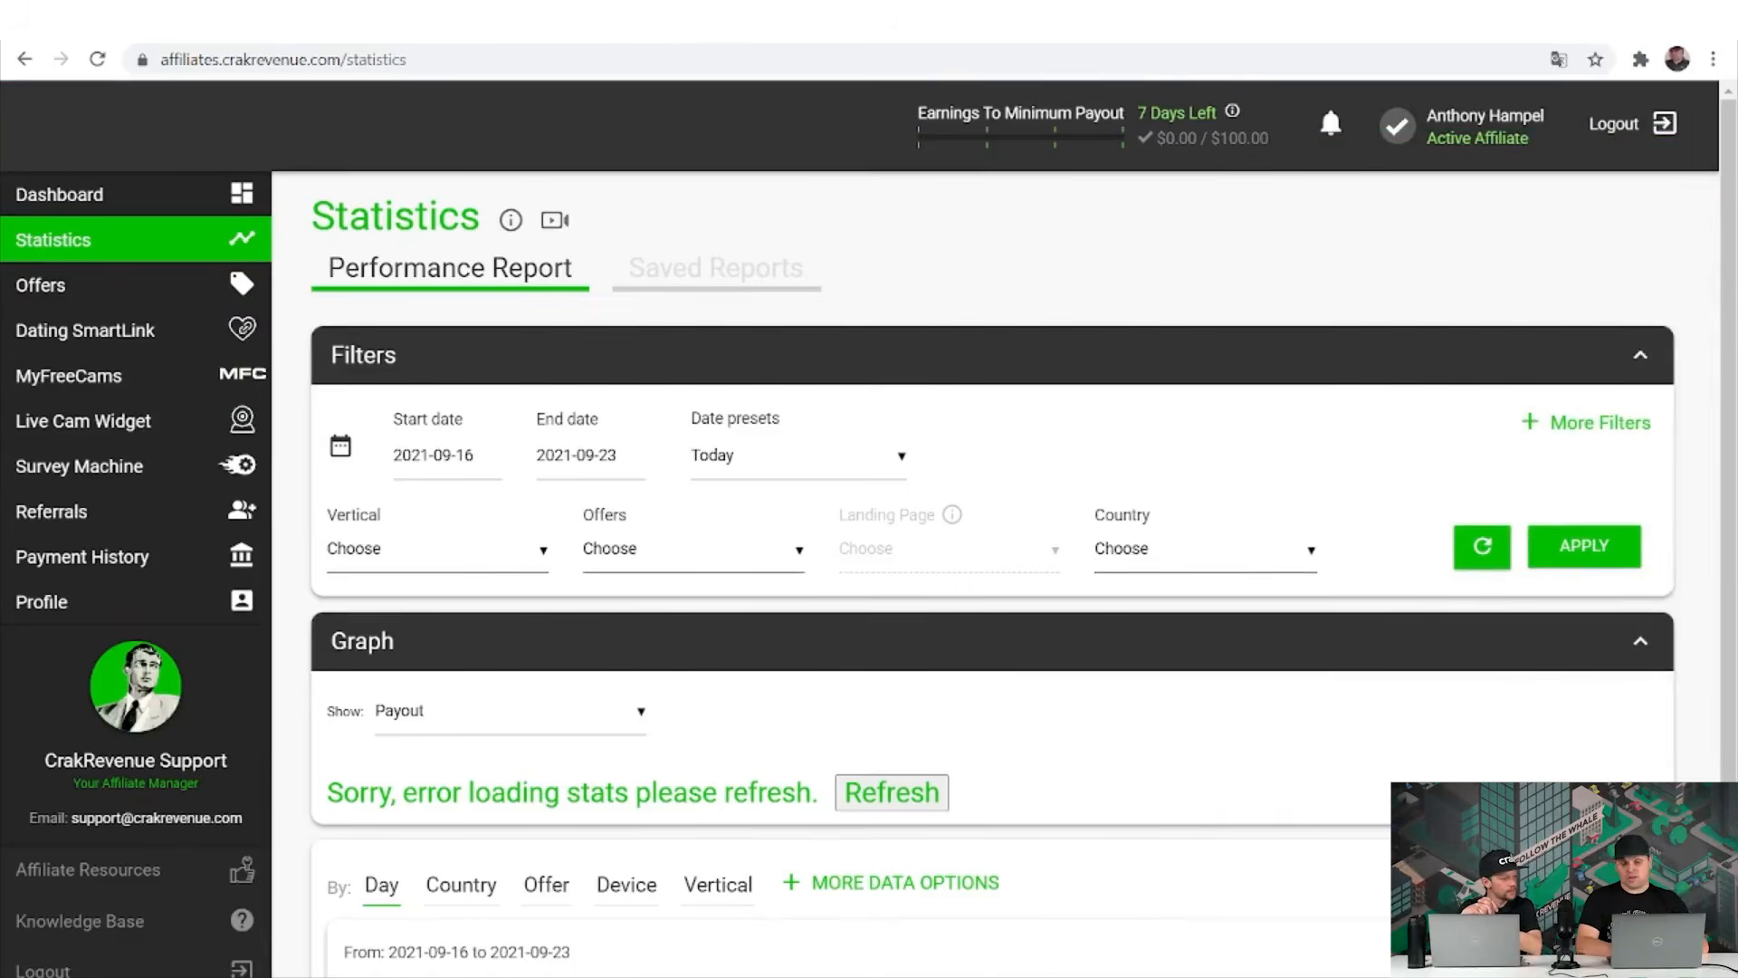
scroll(995, 543, down, 1)
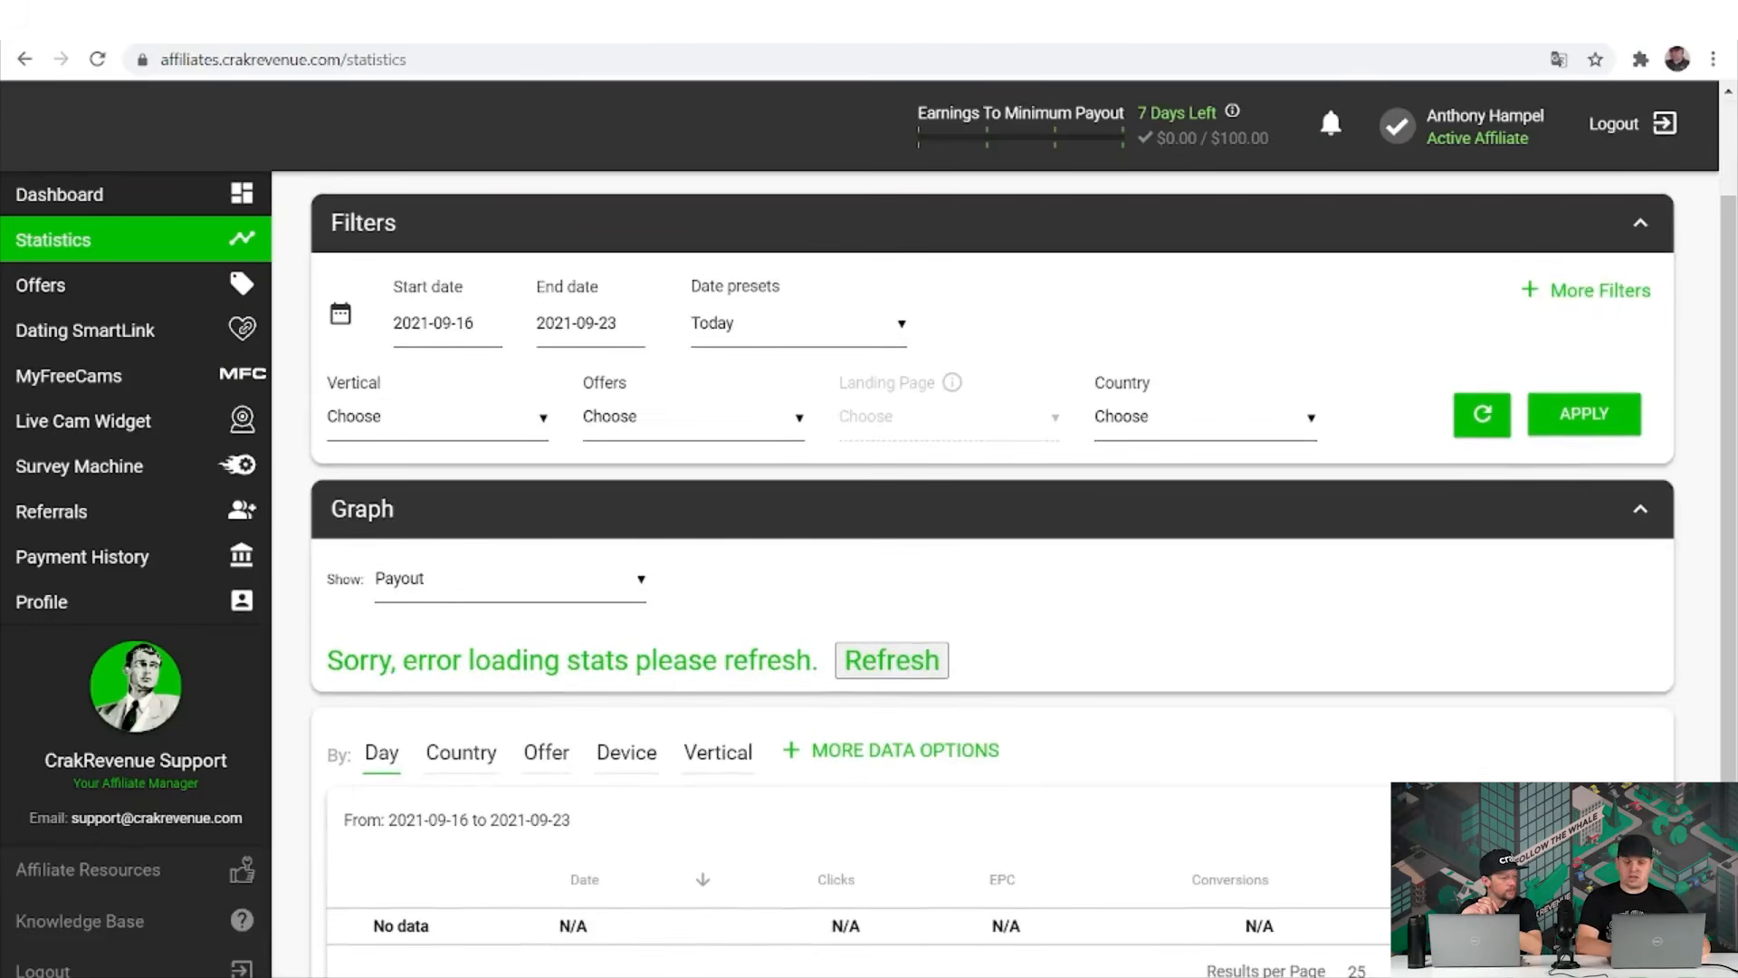
scroll(996, 543, down, 1)
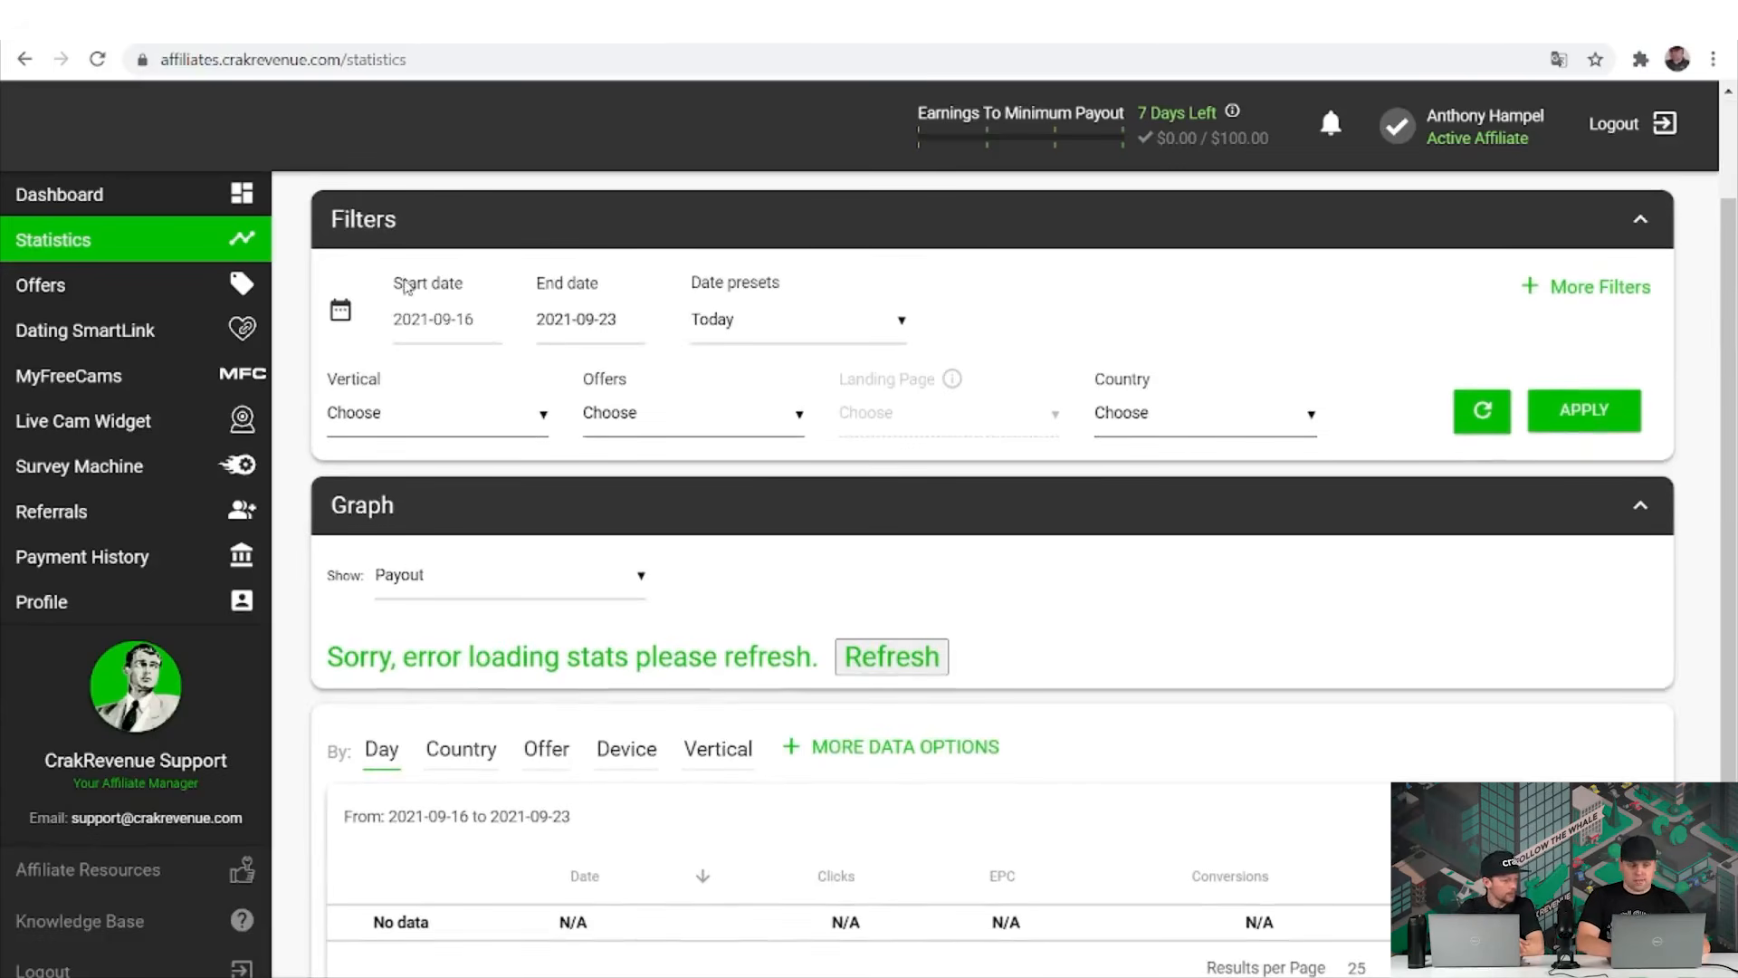
Set the Statistics date range to the All Time preset, 2015-01-01 to 2021-09-23.
click(439, 321)
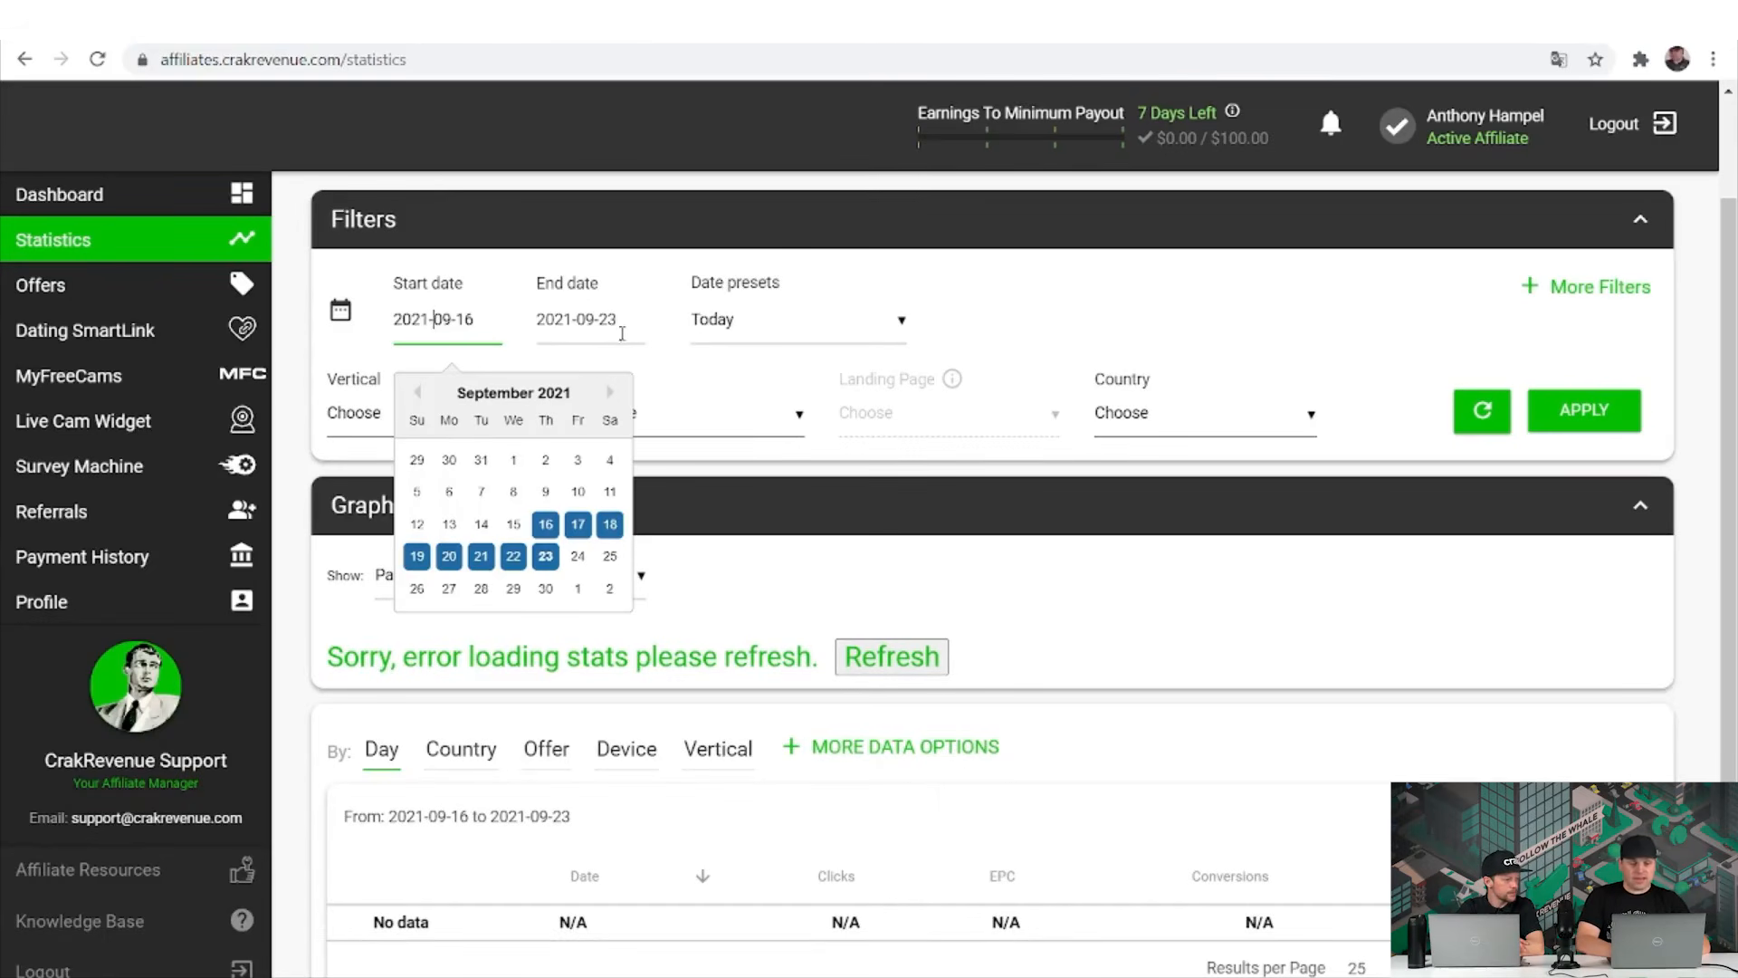
click(686, 323)
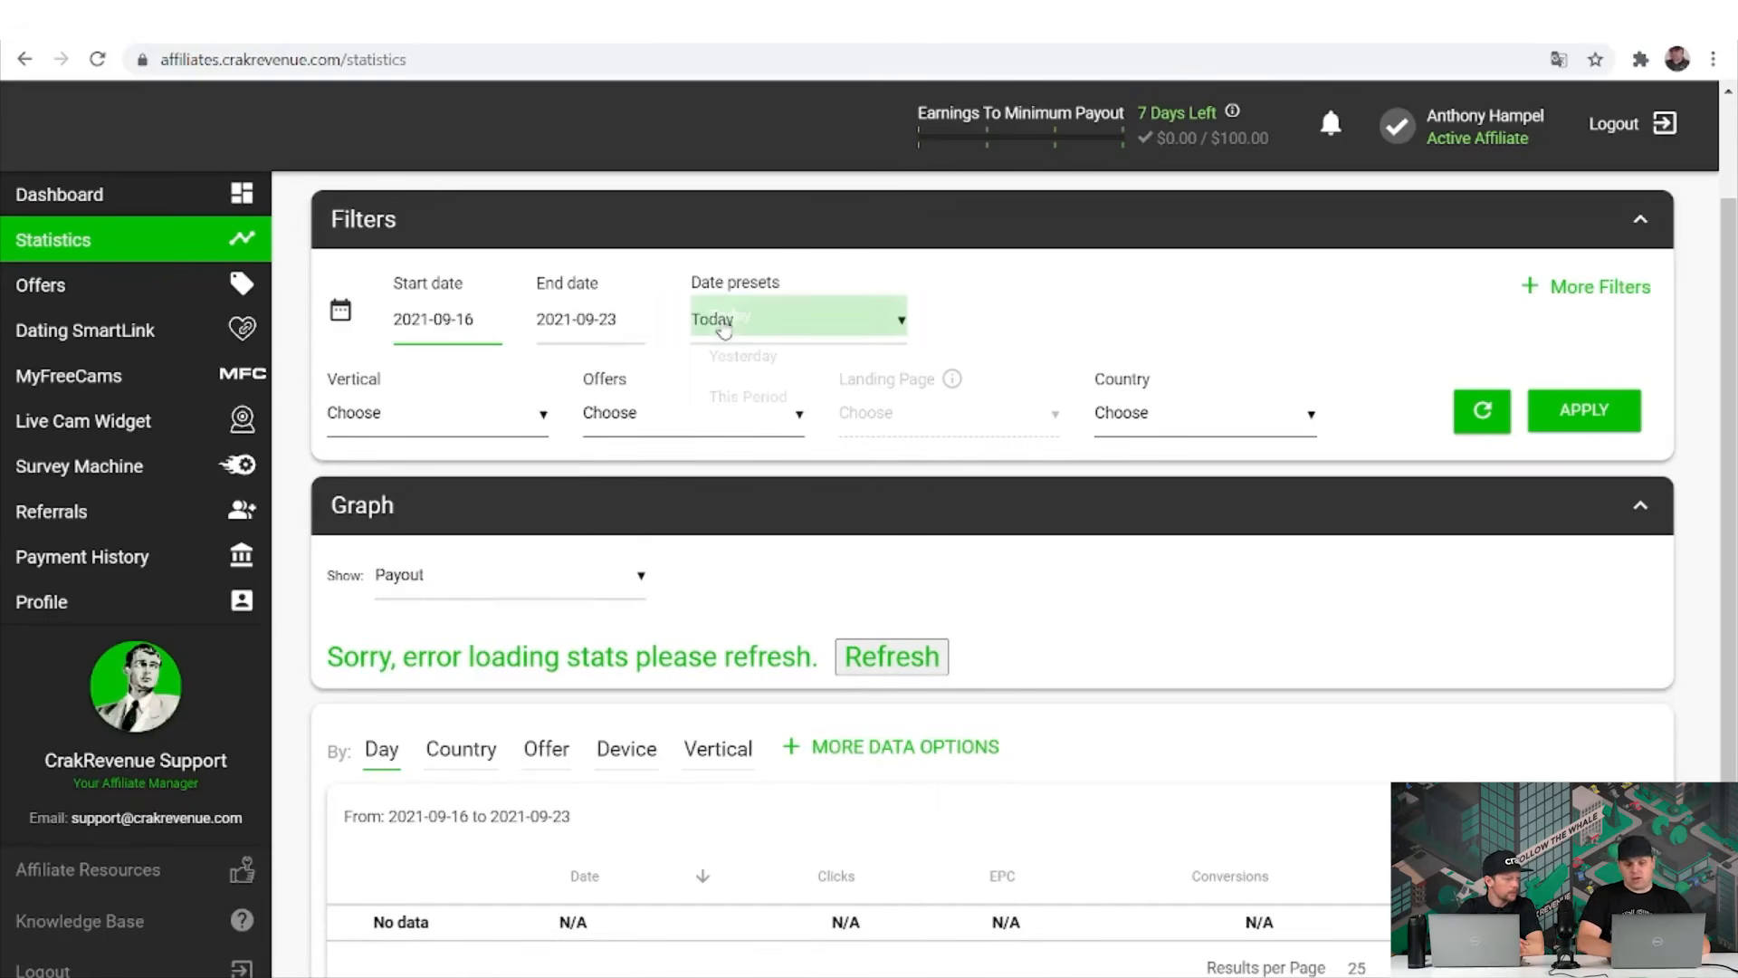
click(724, 315)
click(588, 326)
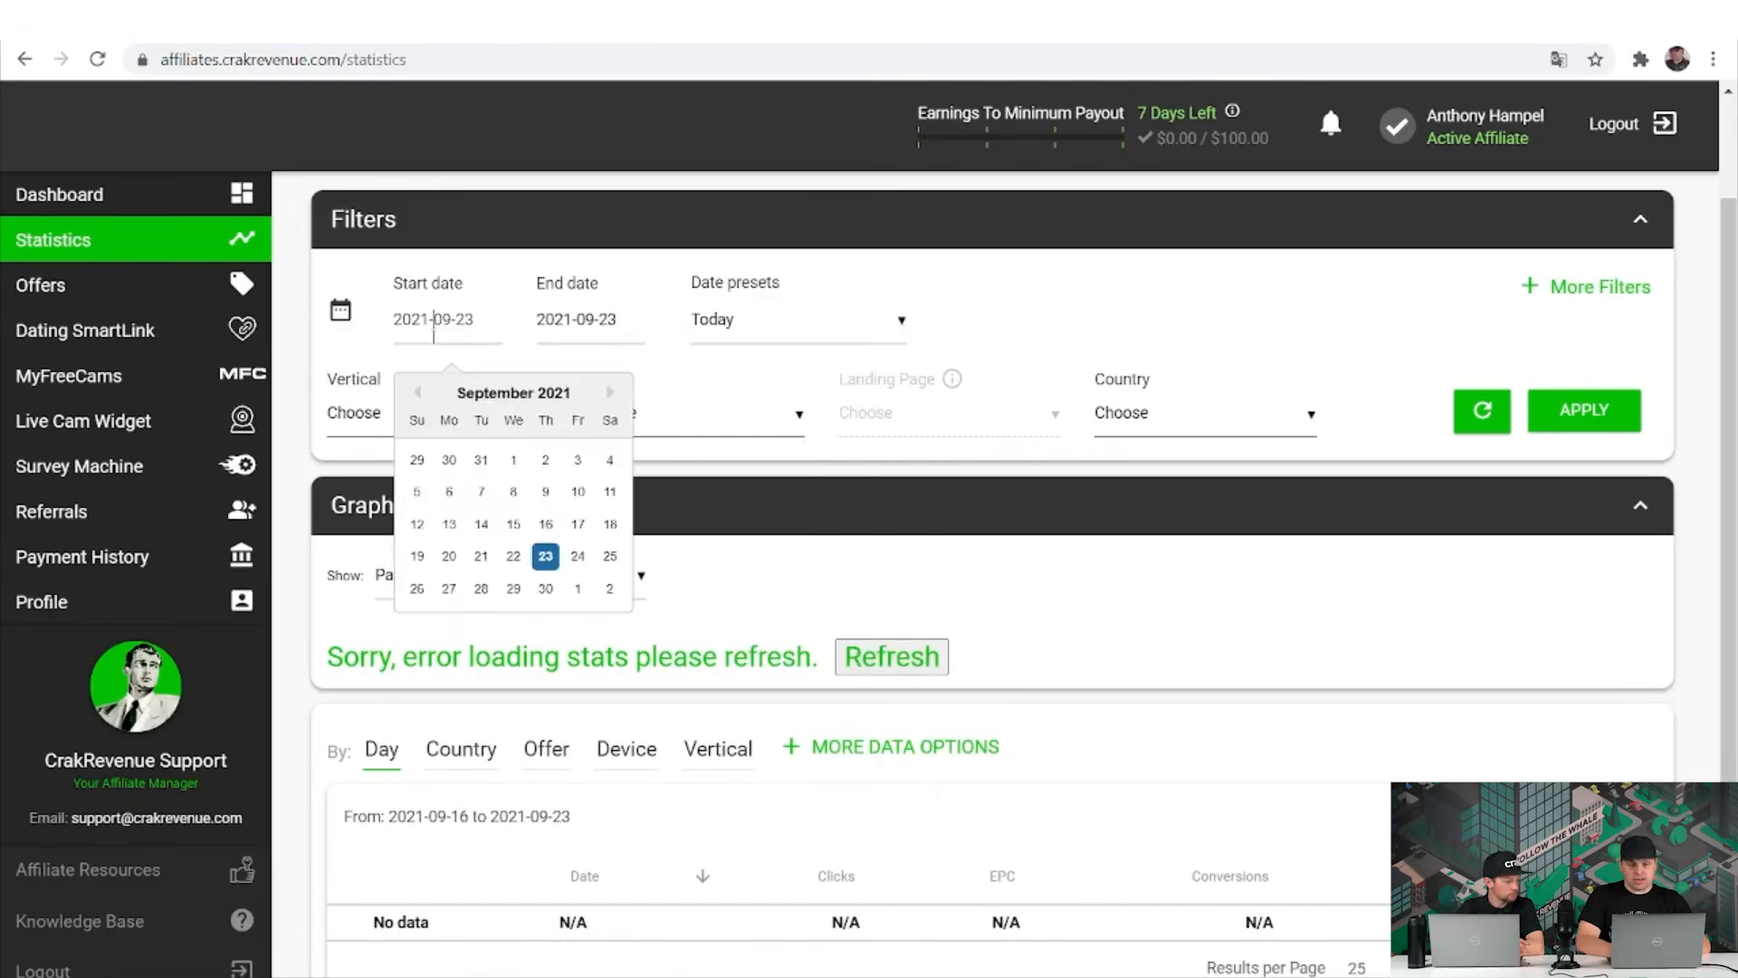
click(539, 576)
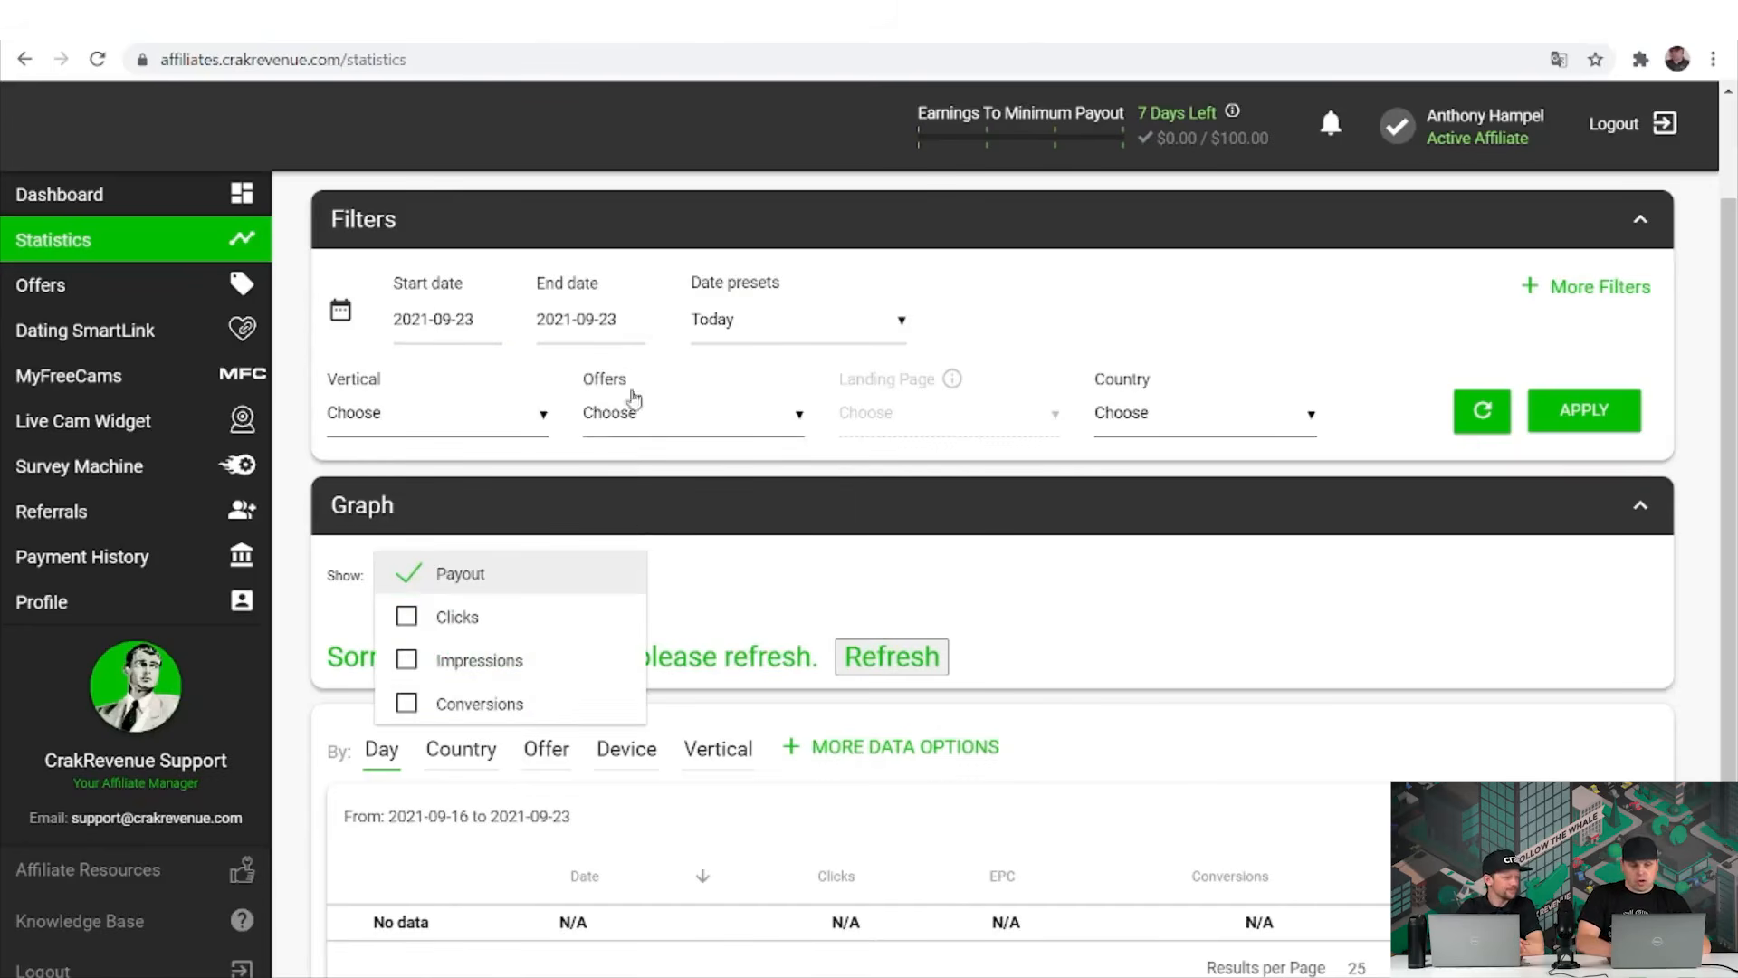
click(727, 340)
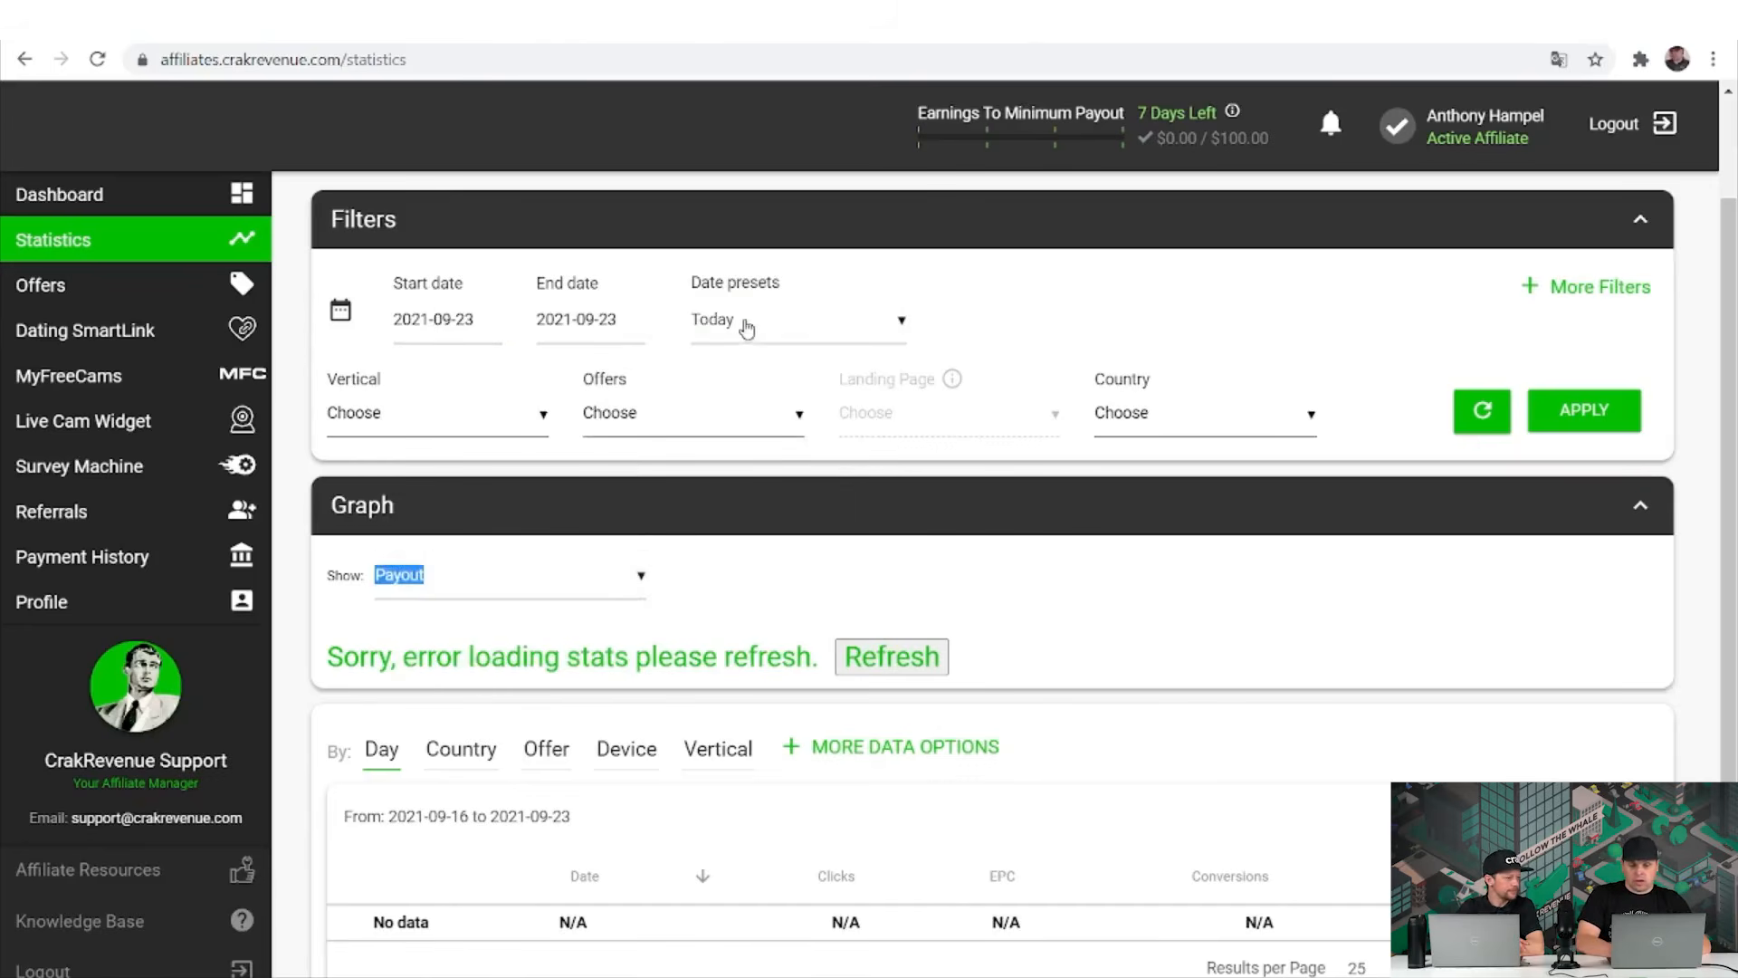
click(738, 328)
scroll(790, 671, down, 1)
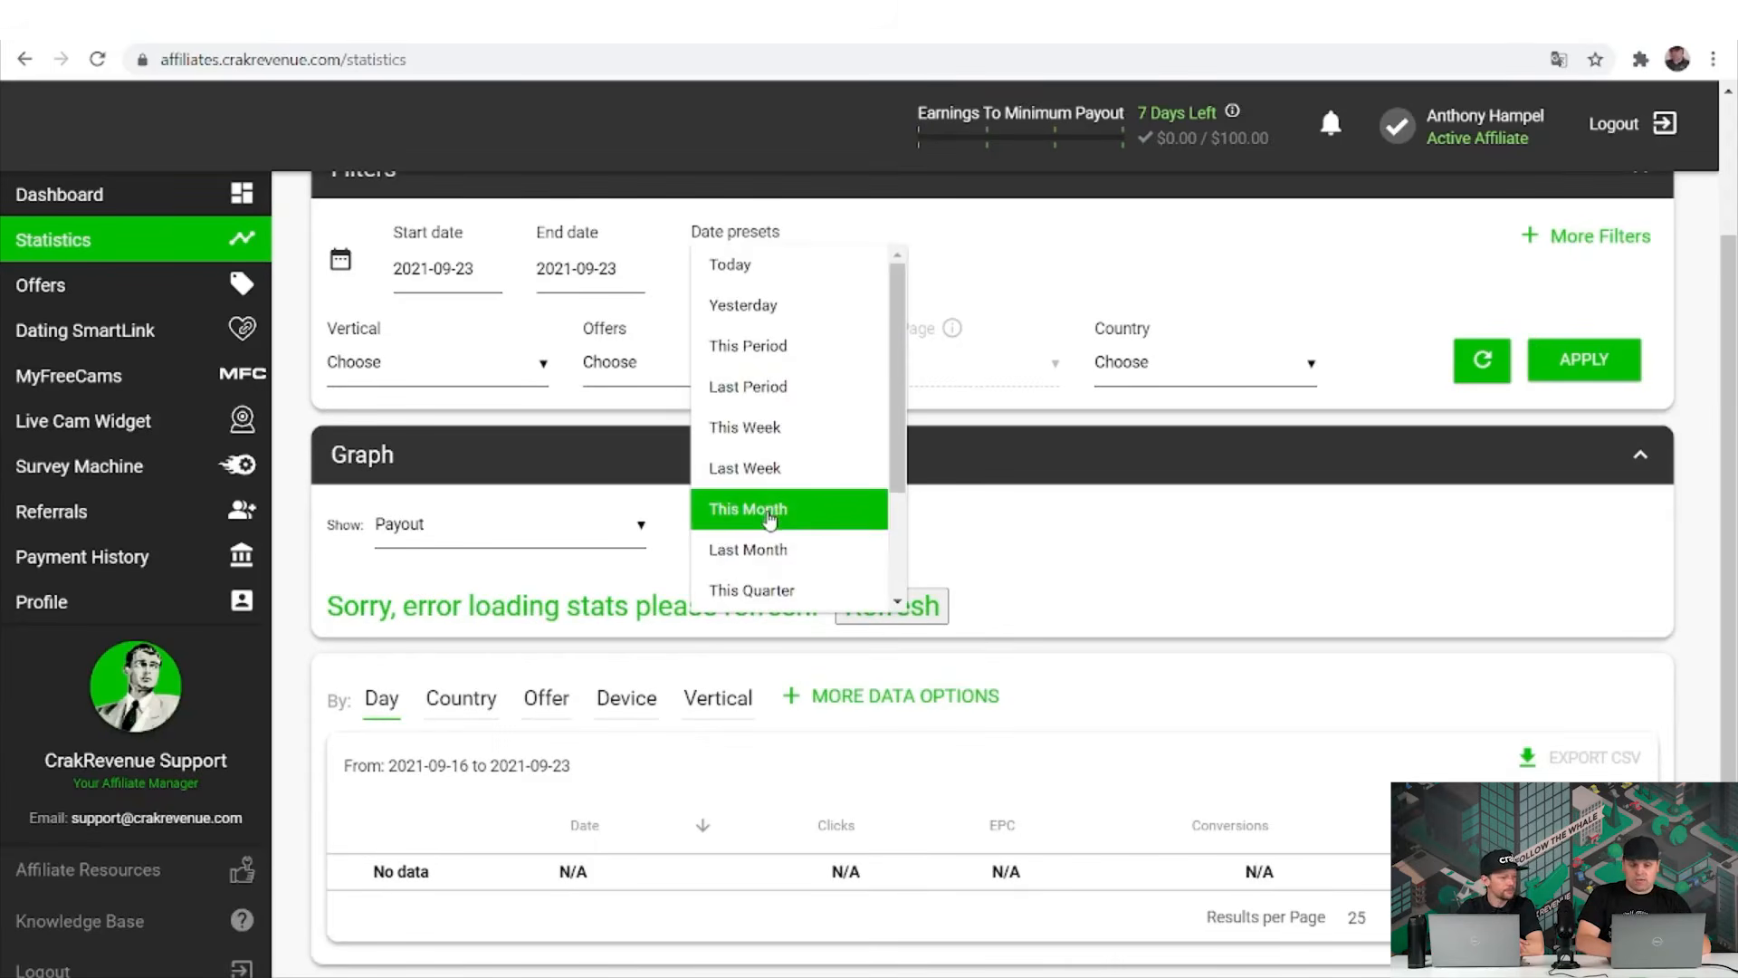
scroll(765, 507, down, 2)
click(771, 593)
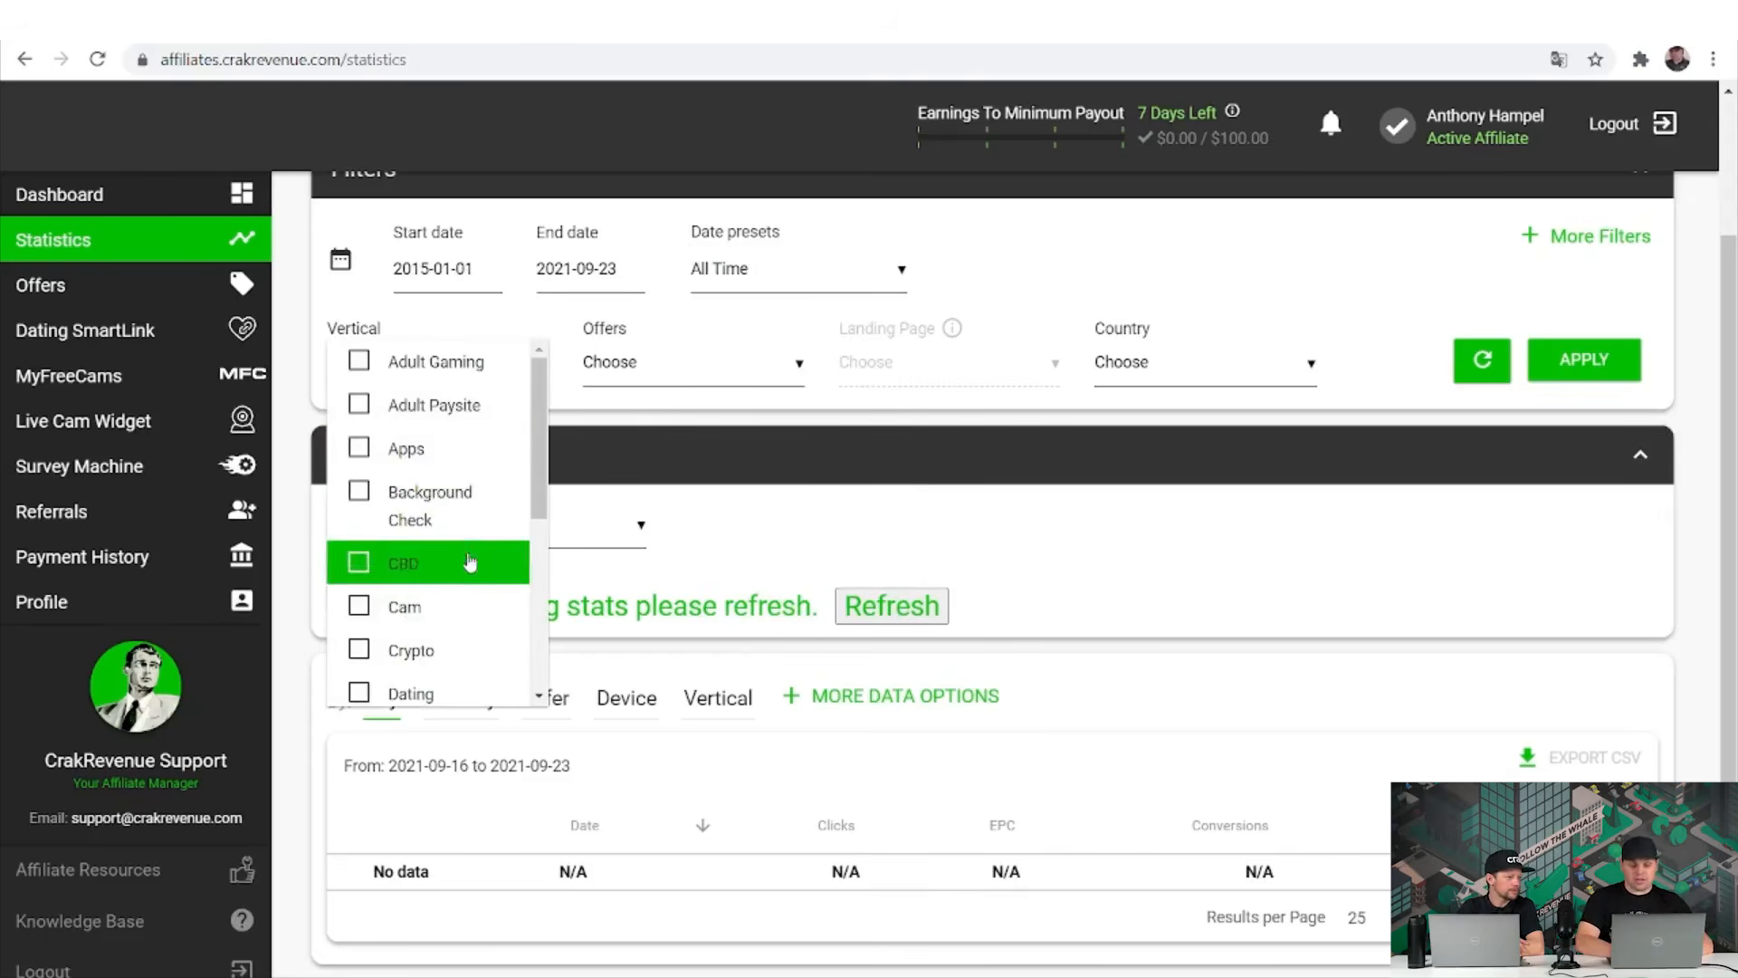
Filter the Statistics report to United States and Canada traffic only.
click(641, 370)
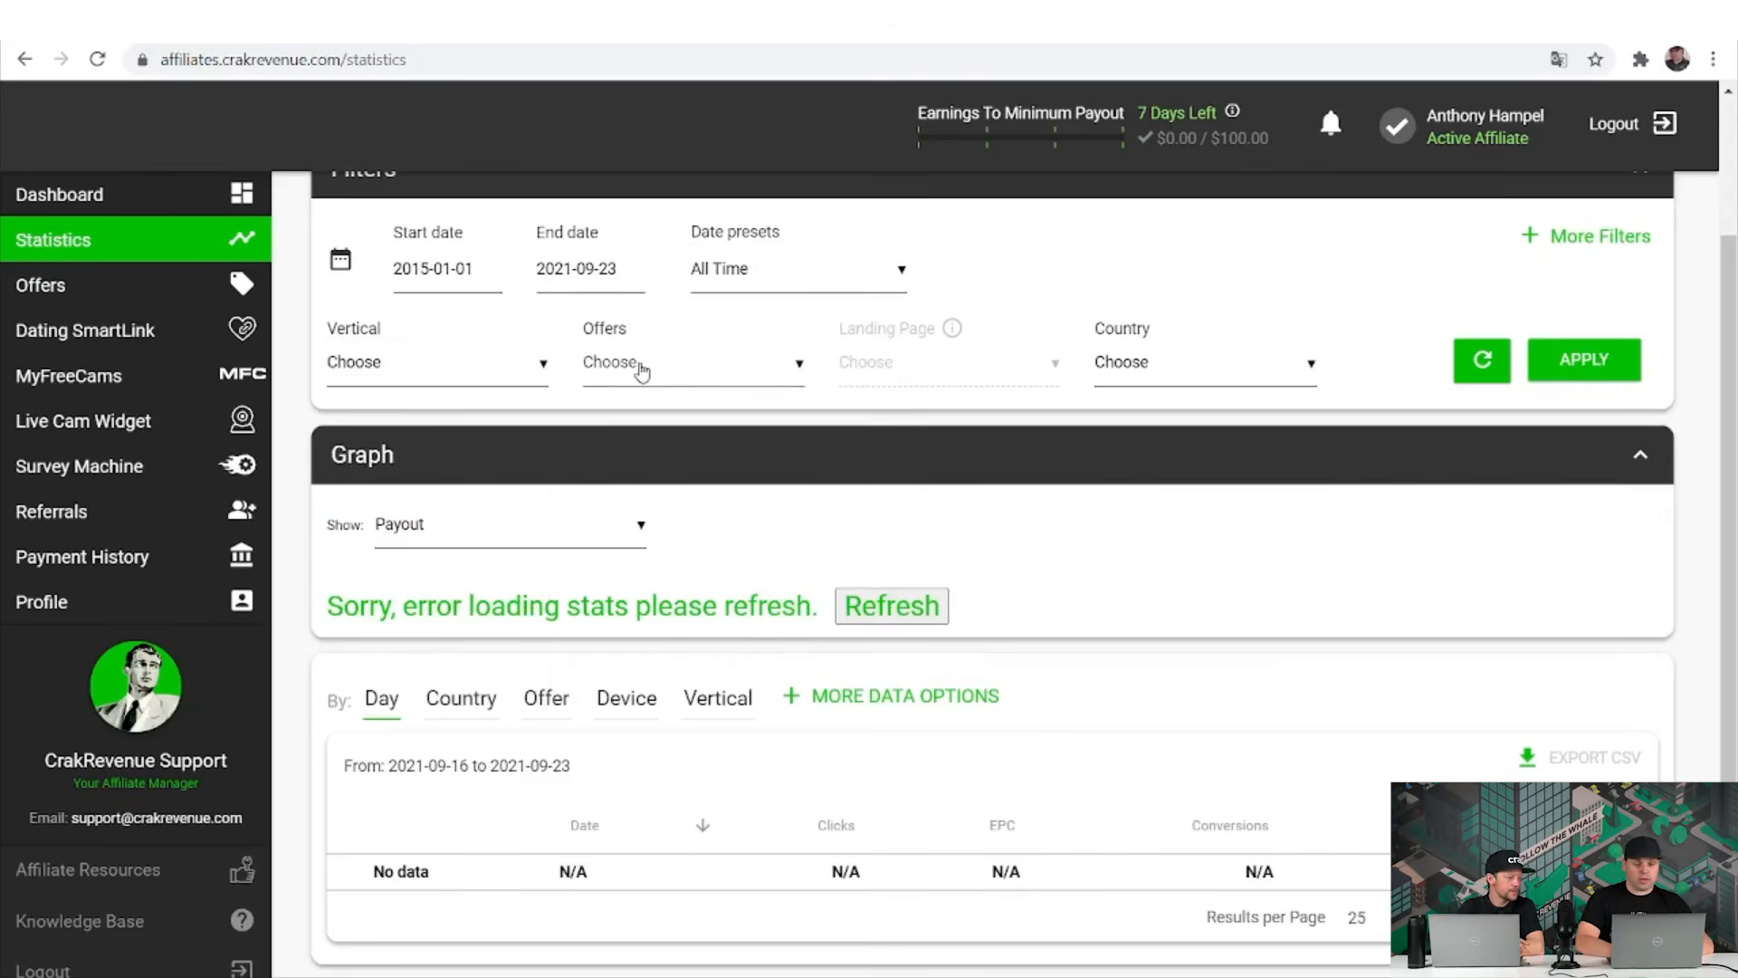
click(641, 370)
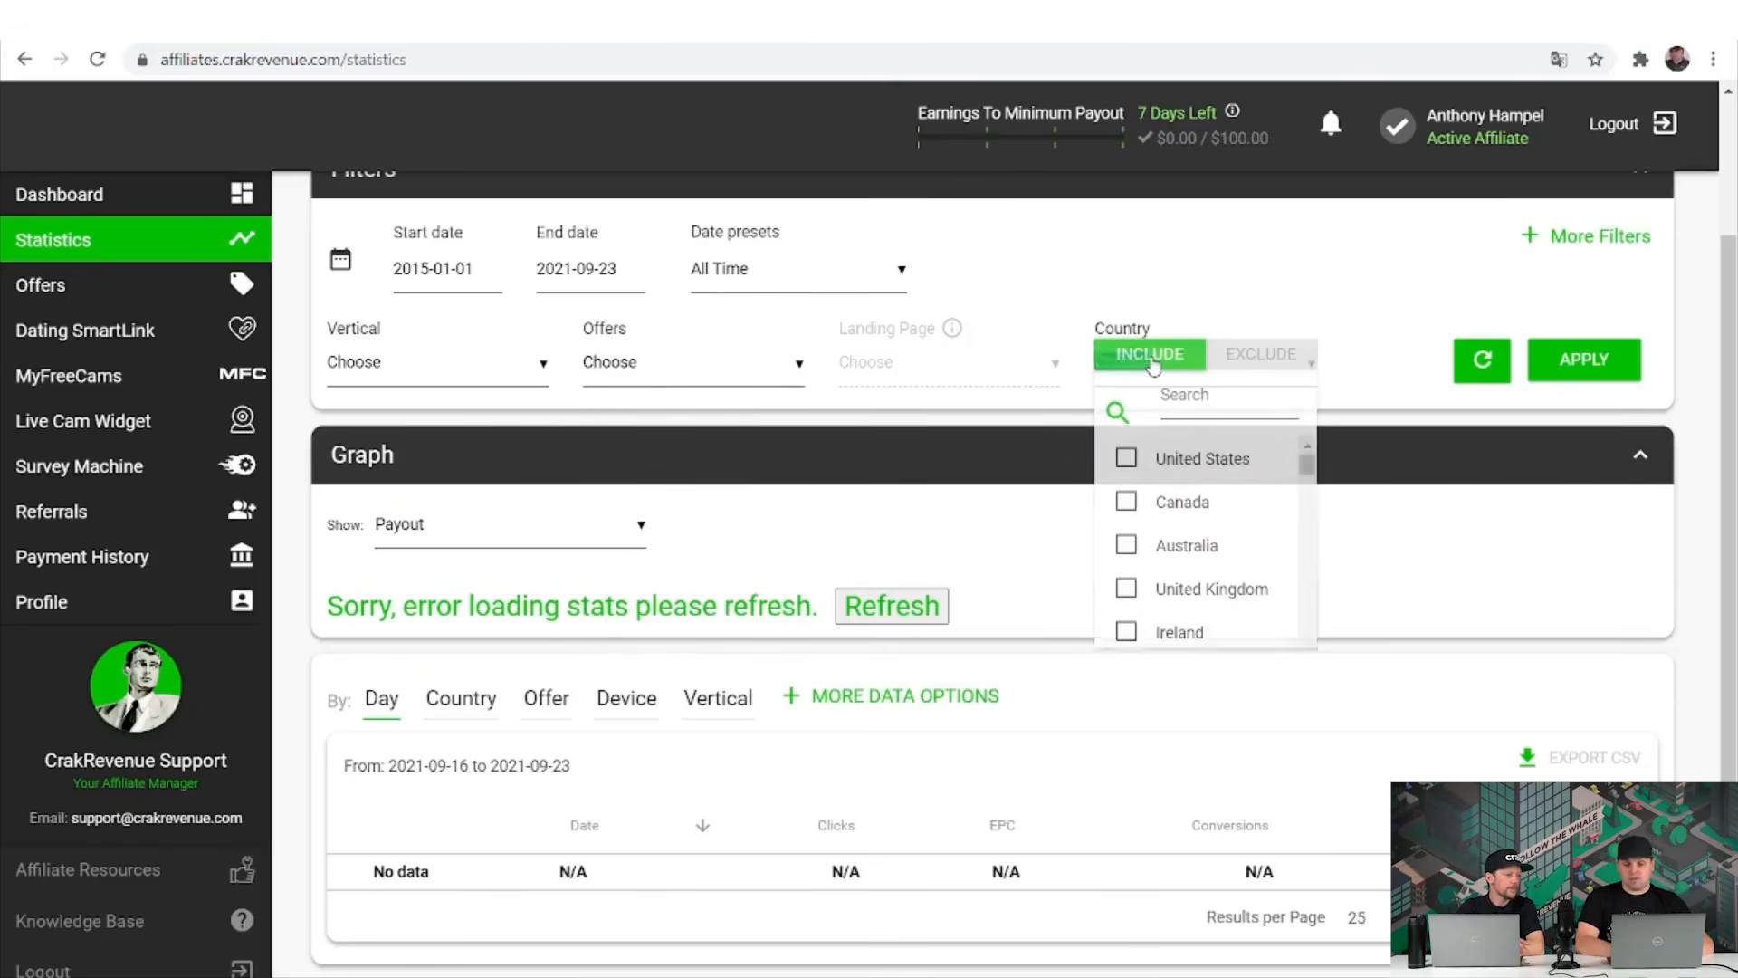
click(1148, 367)
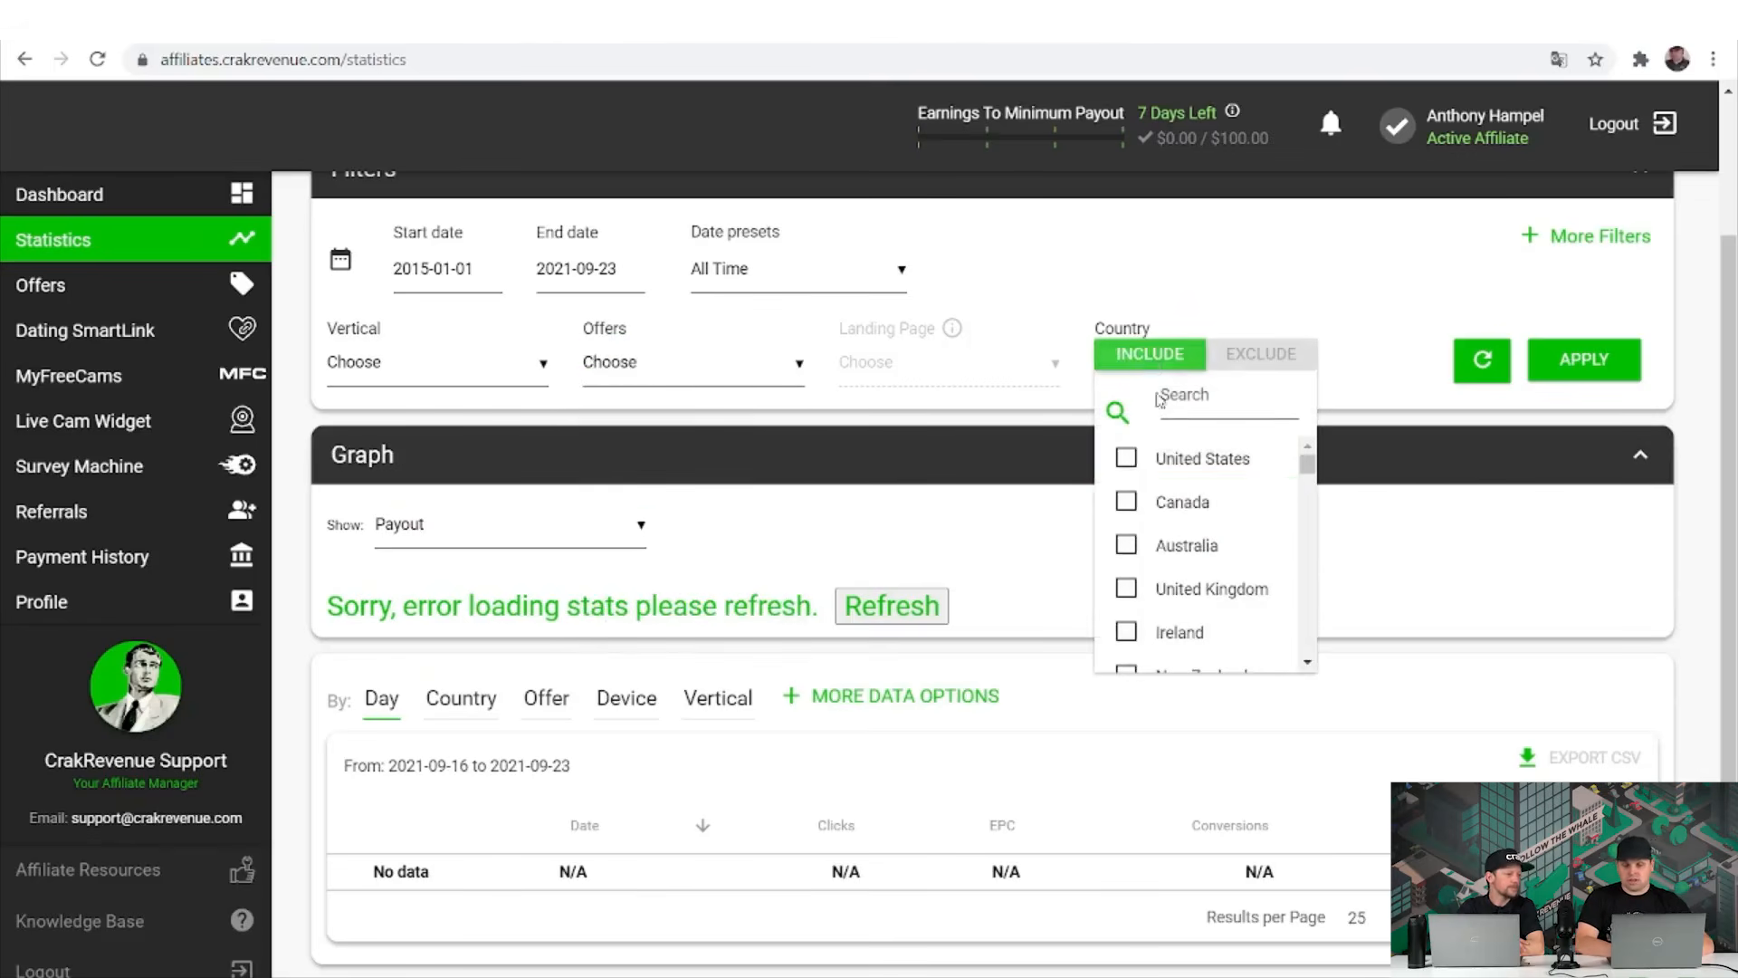
click(1189, 479)
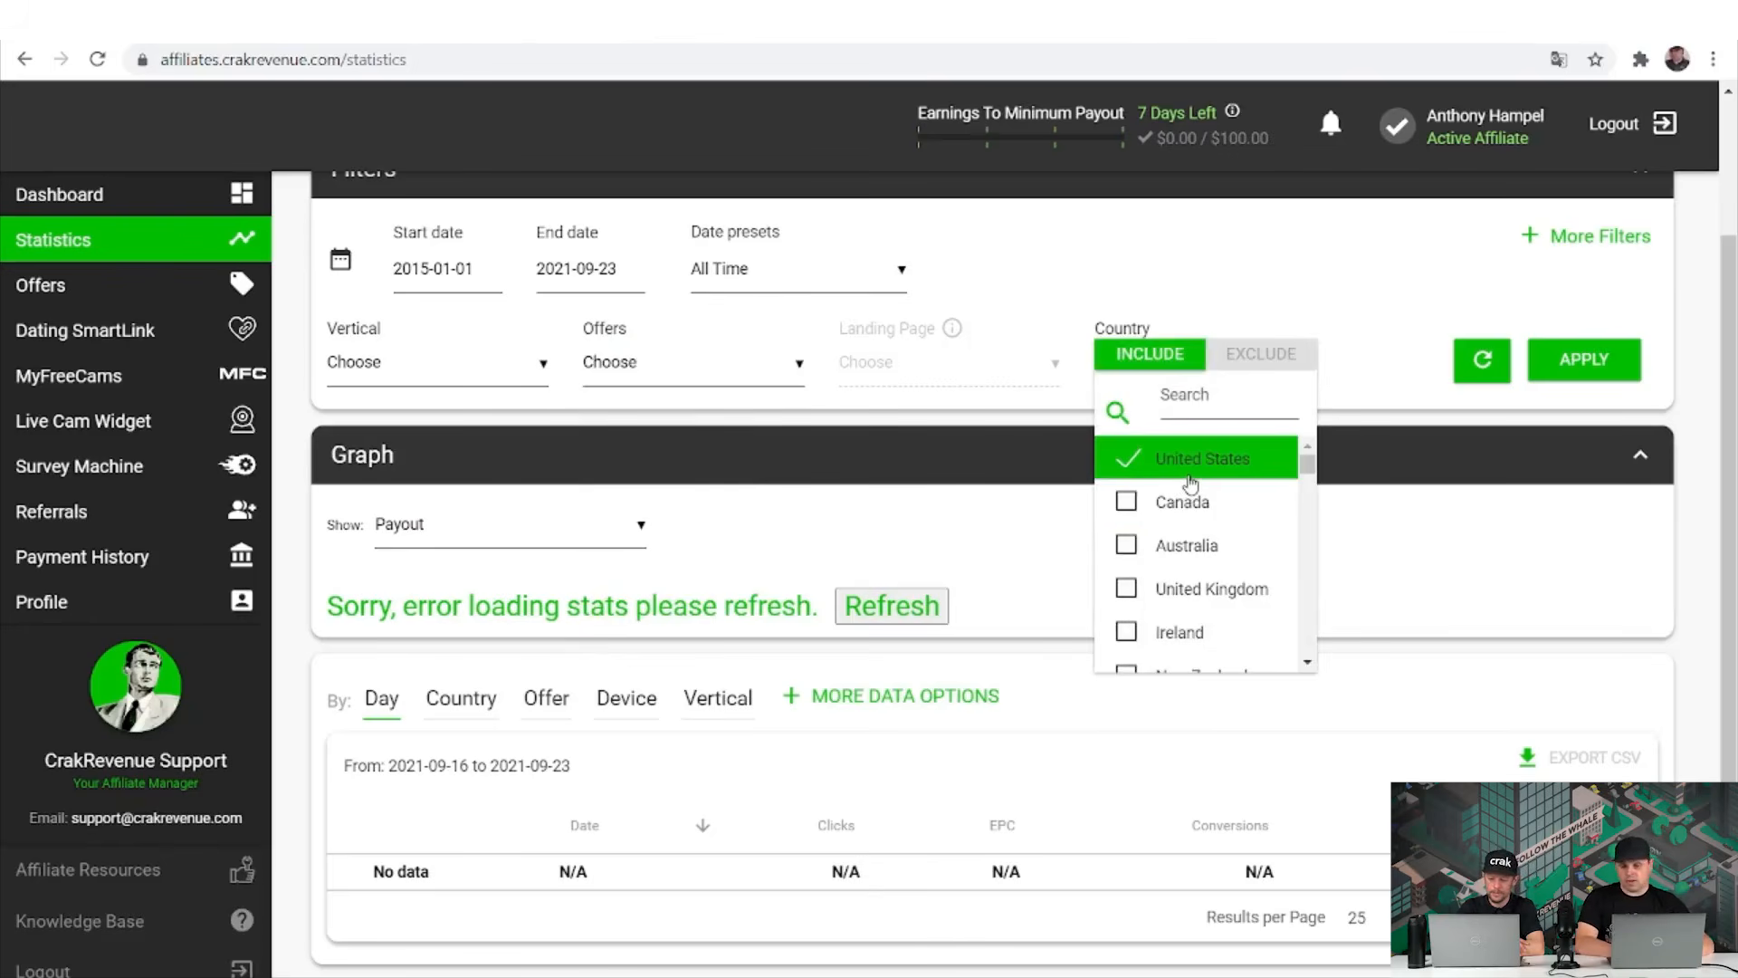
click(1130, 503)
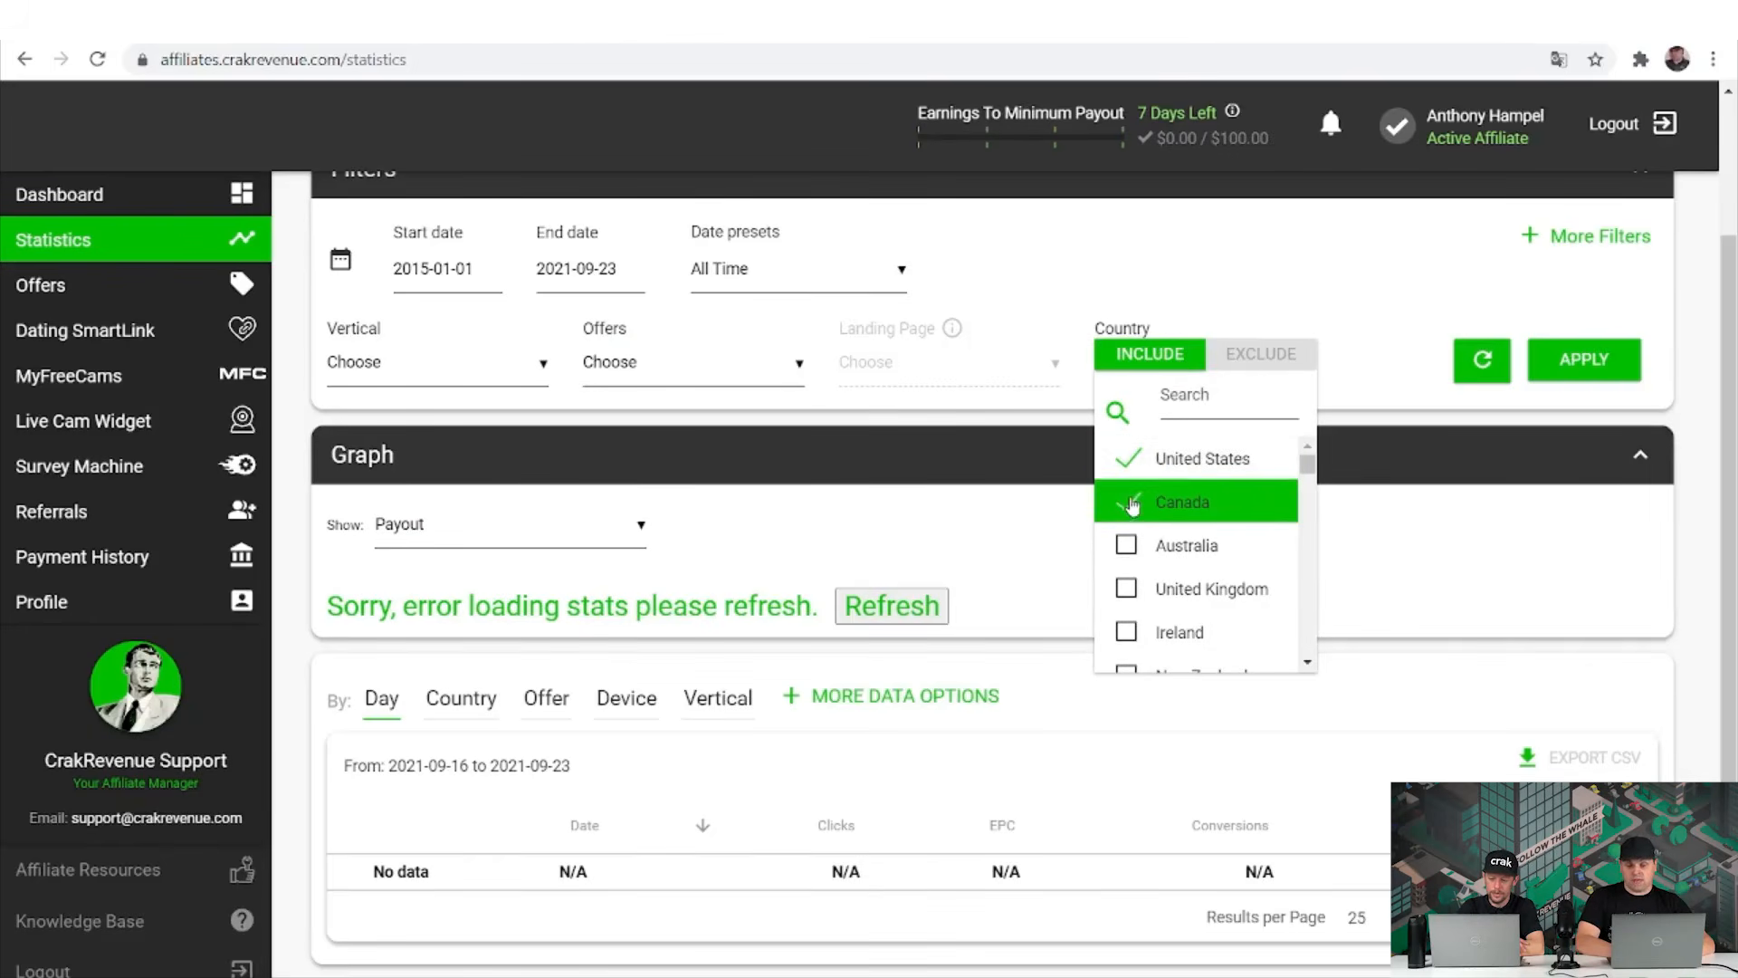
click(1421, 556)
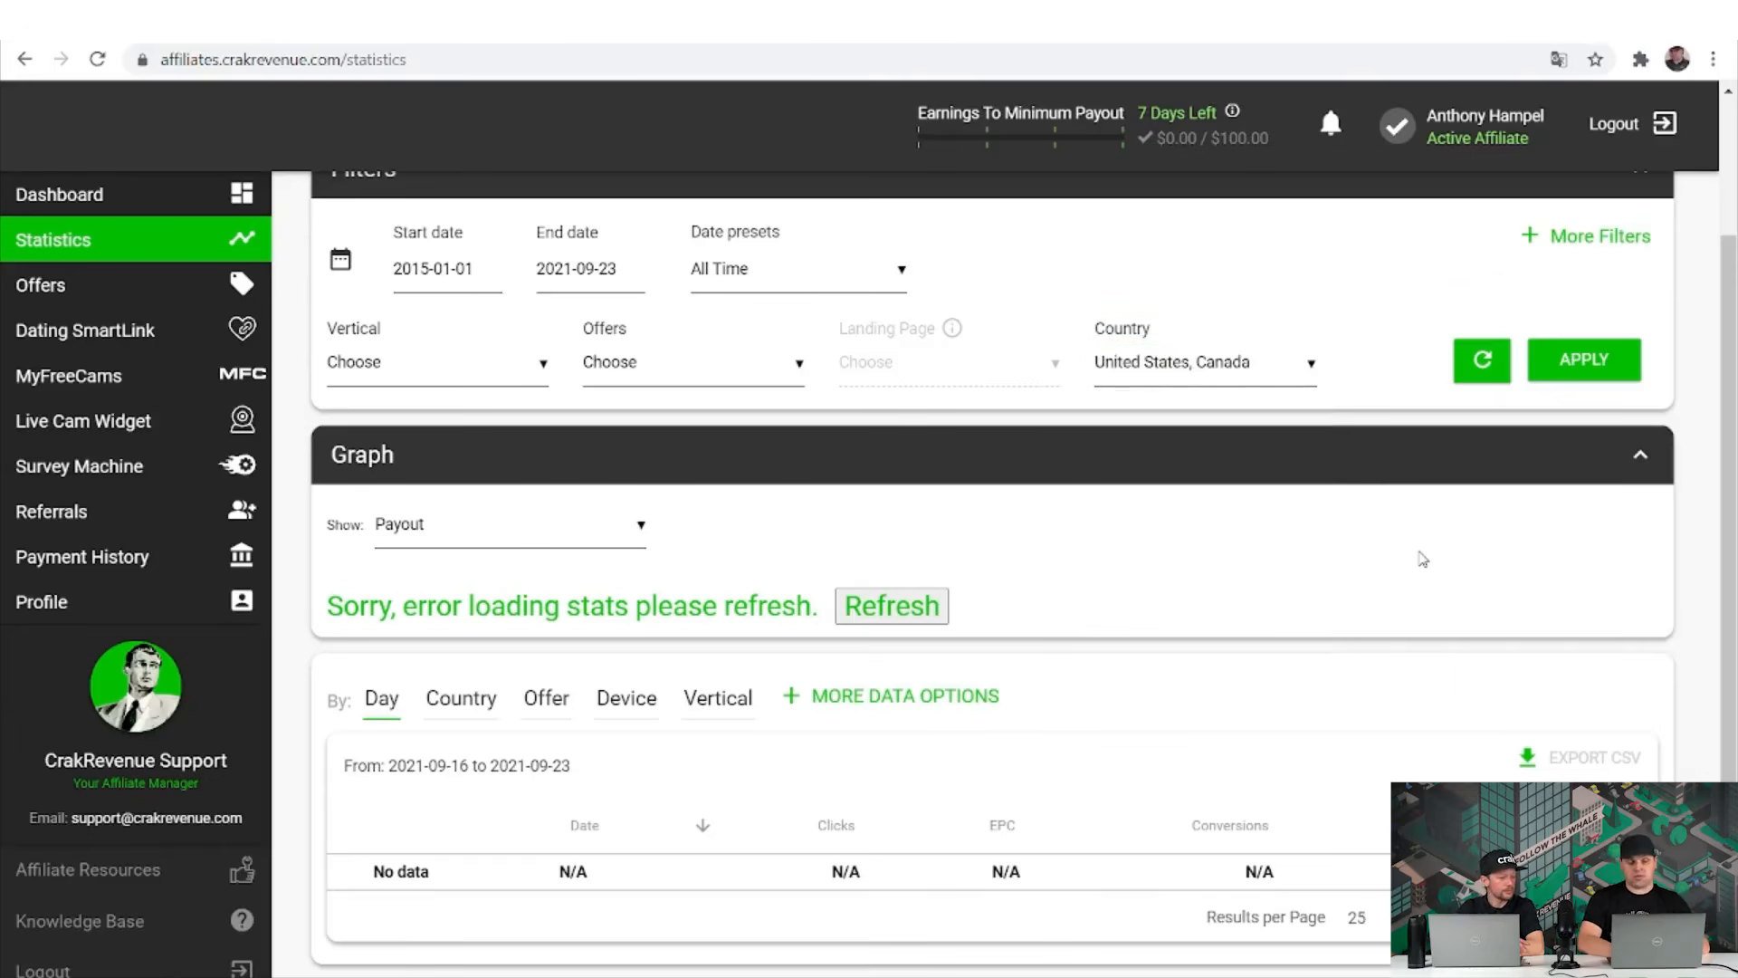
scroll(1421, 558, down, 1)
click(416, 426)
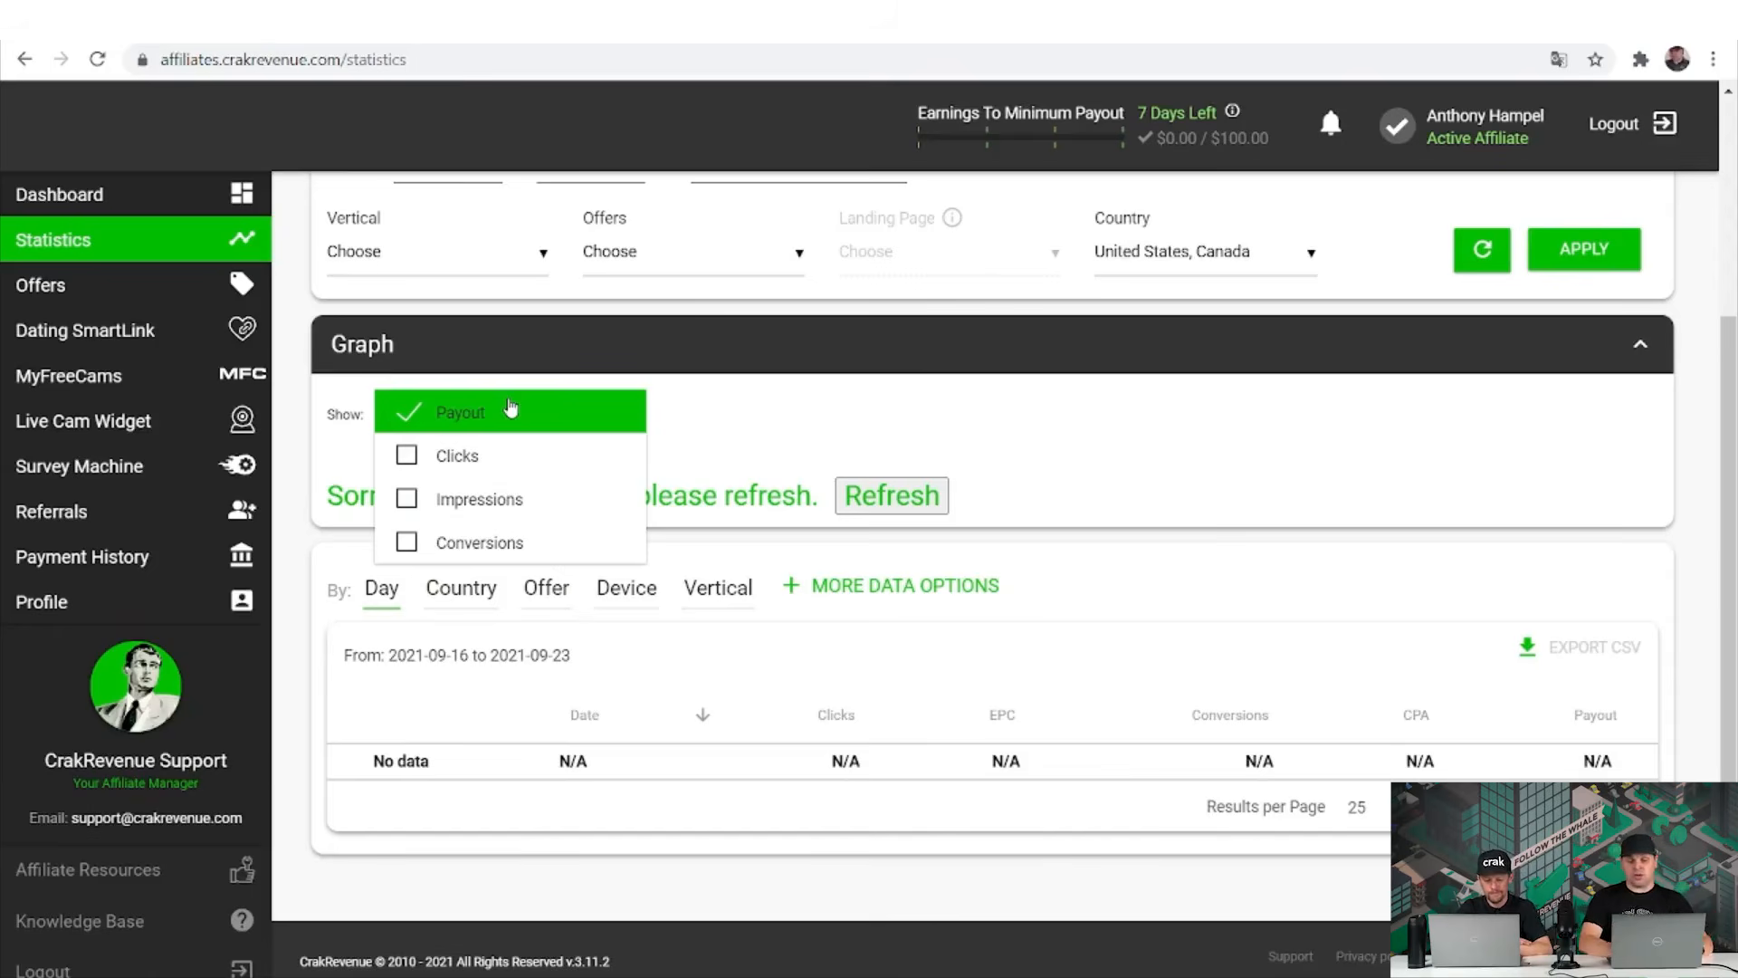
Show only Clicks and Conversions on the statistics graph, removing Impressions.
click(520, 456)
click(516, 496)
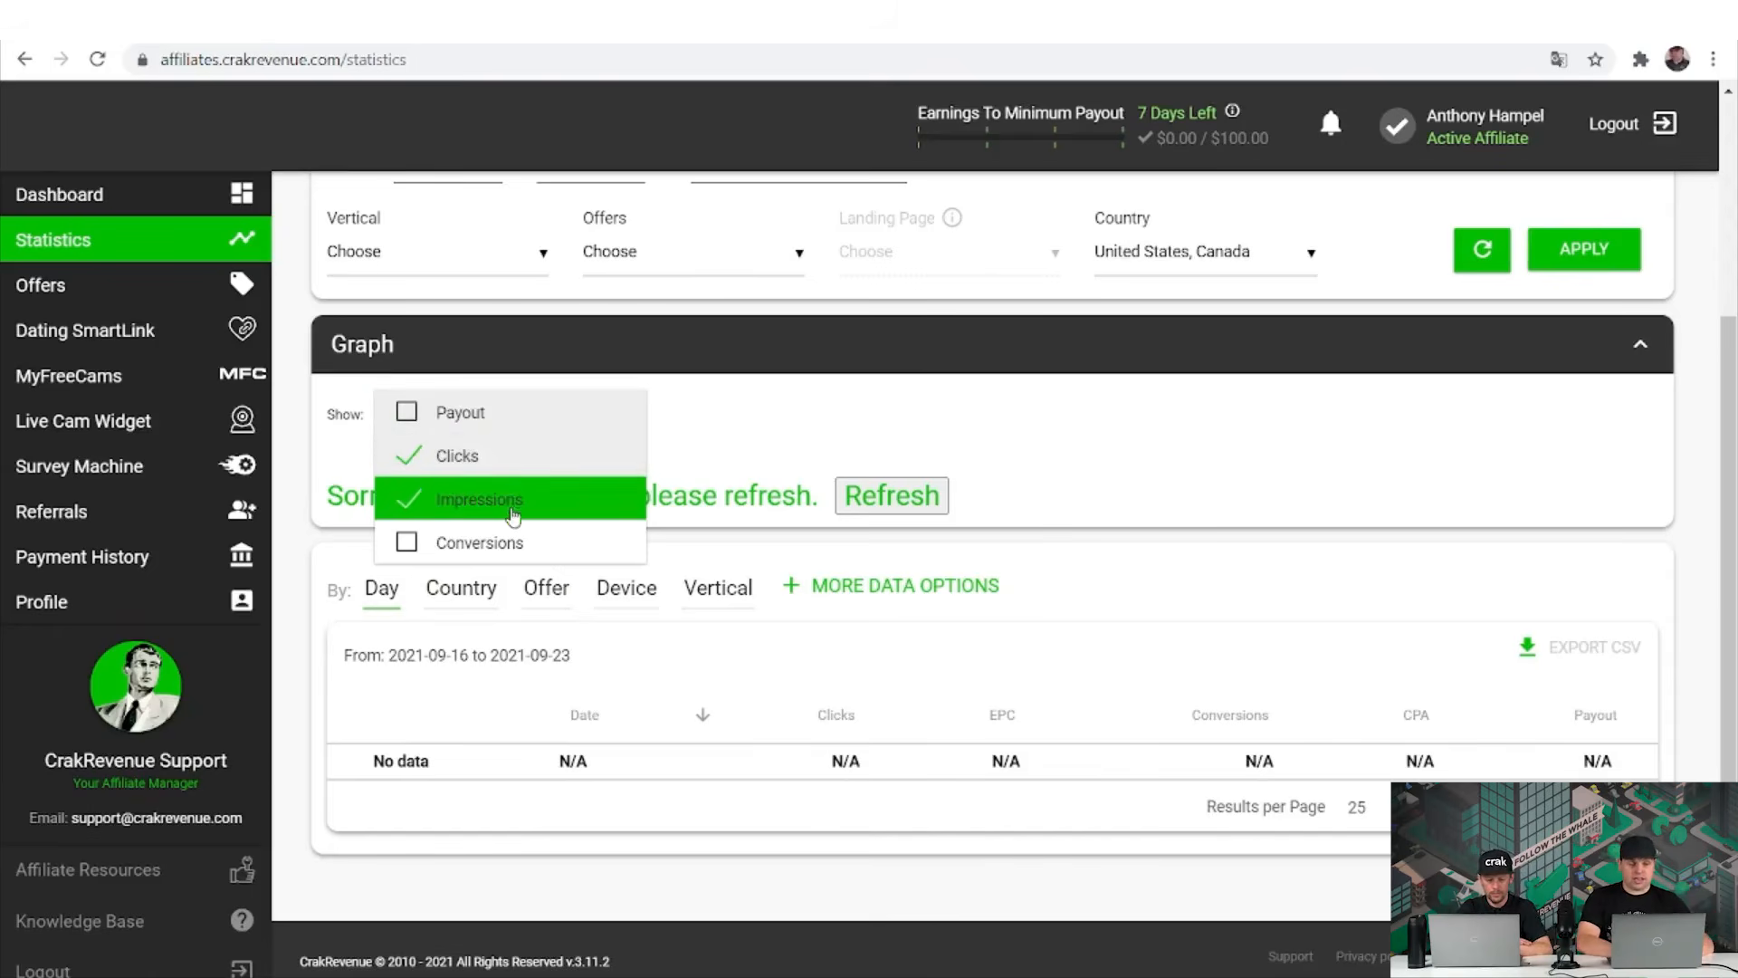
click(500, 545)
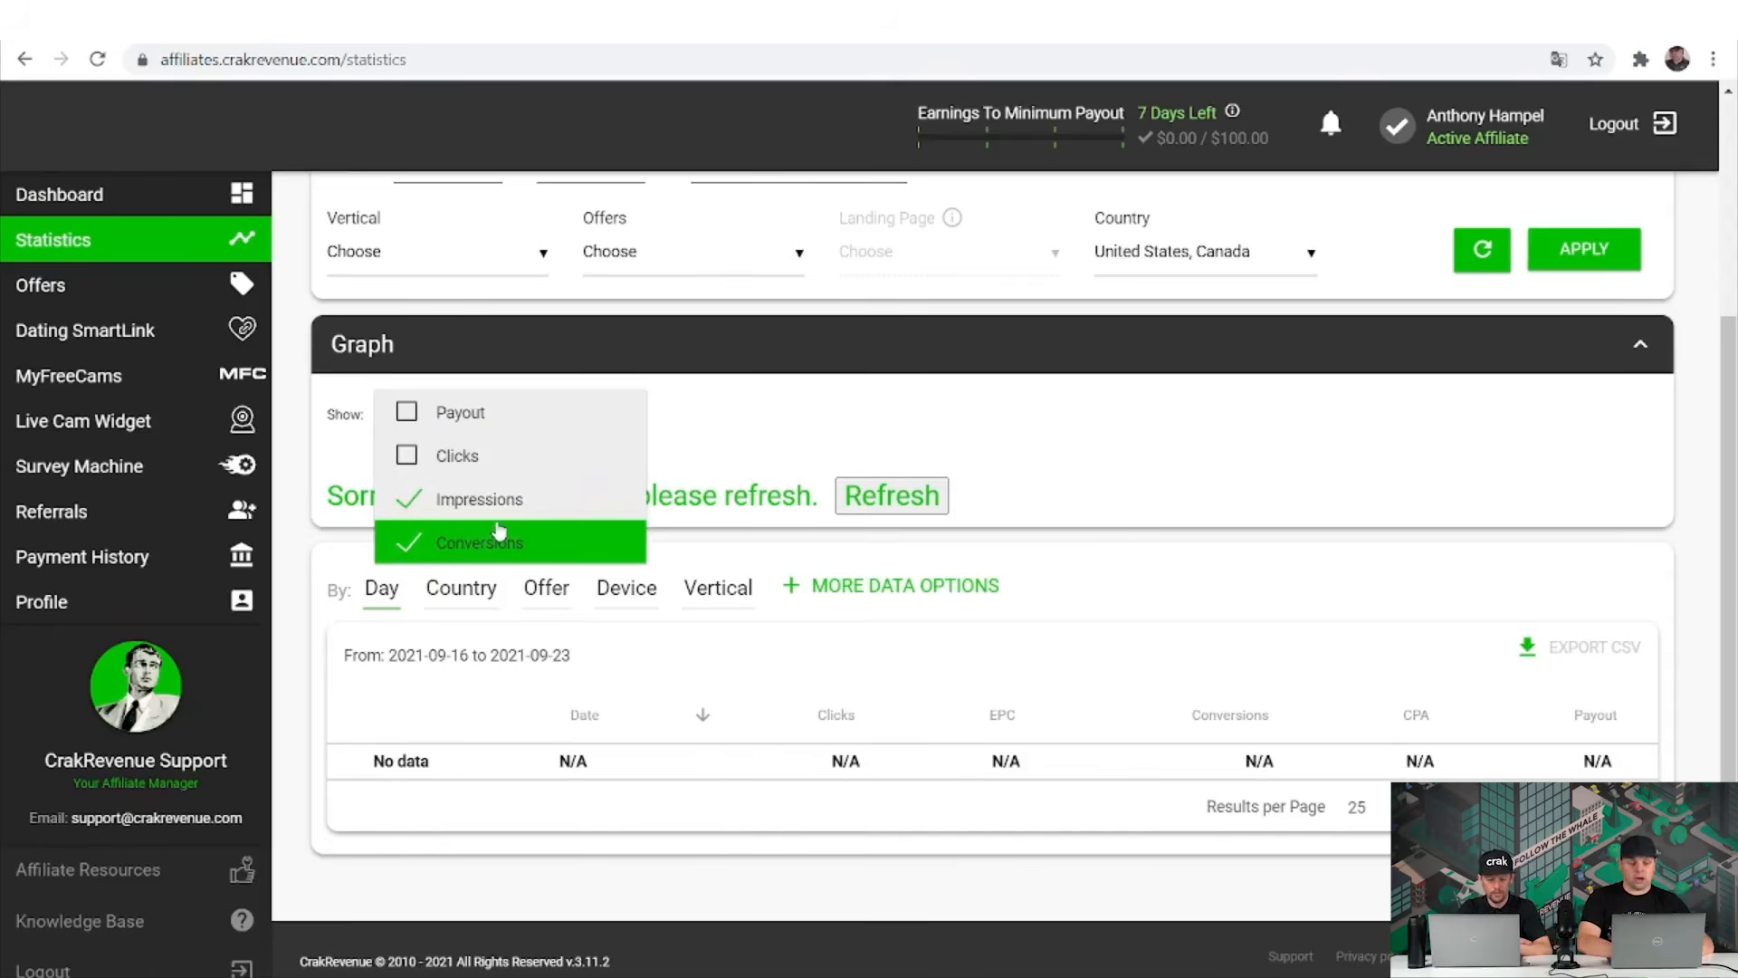
click(472, 455)
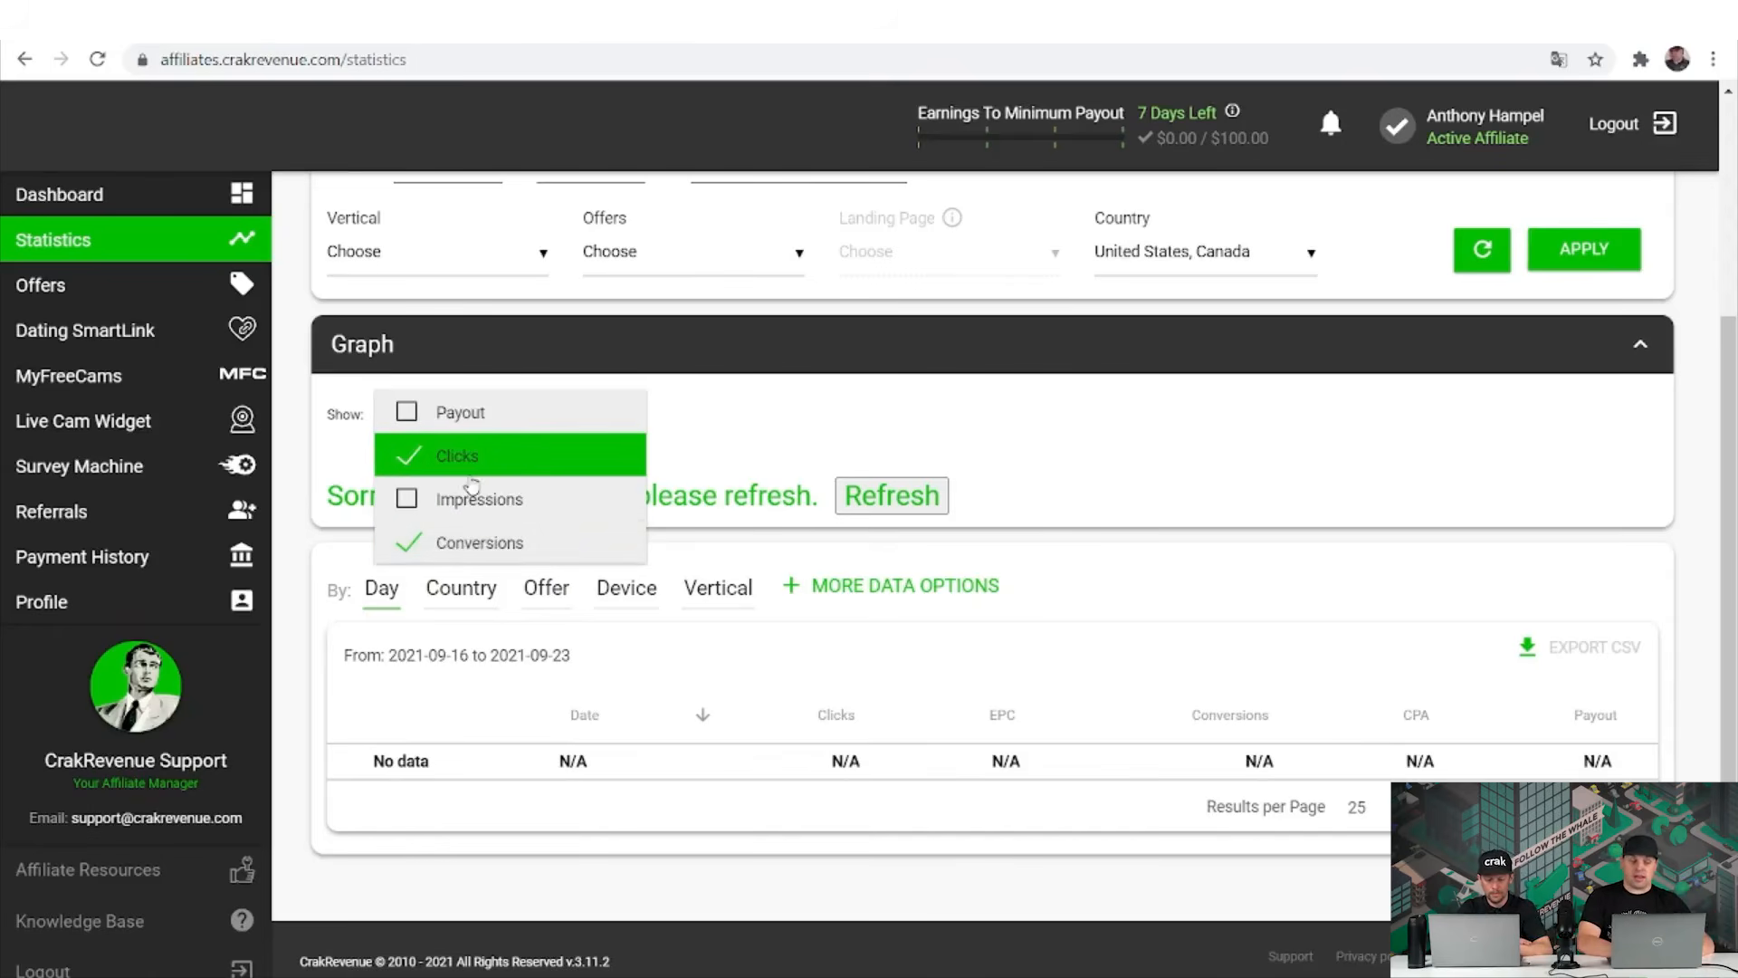
click(951, 421)
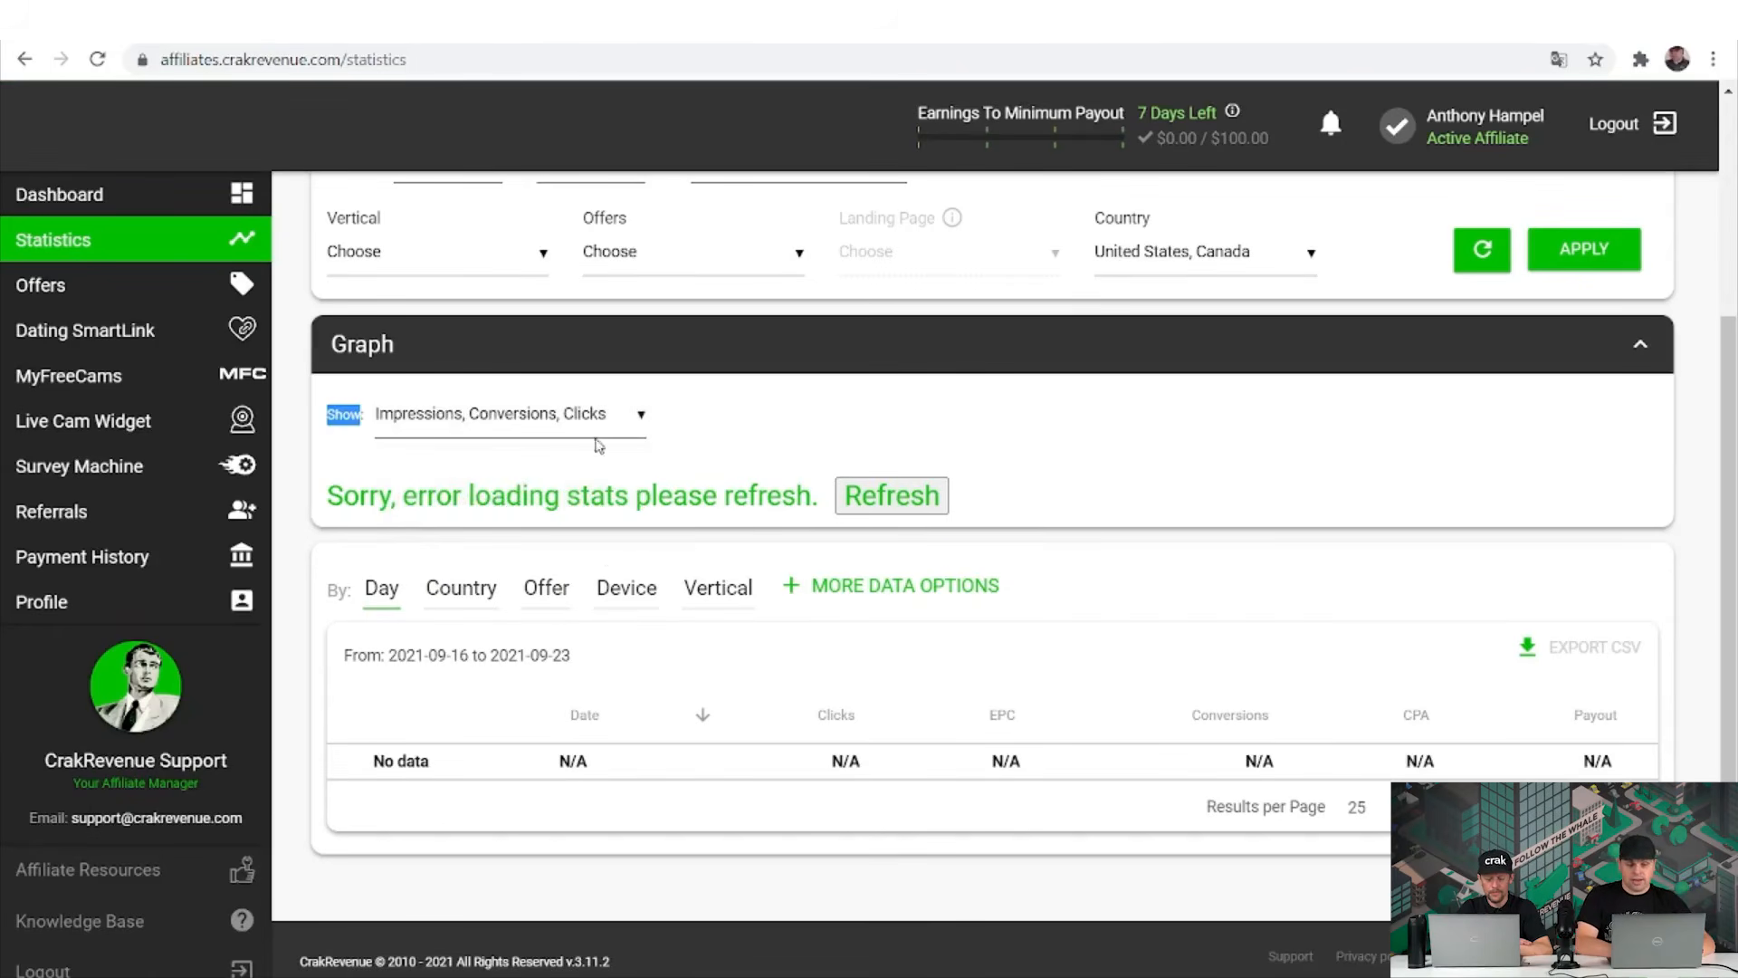
click(544, 417)
click(507, 494)
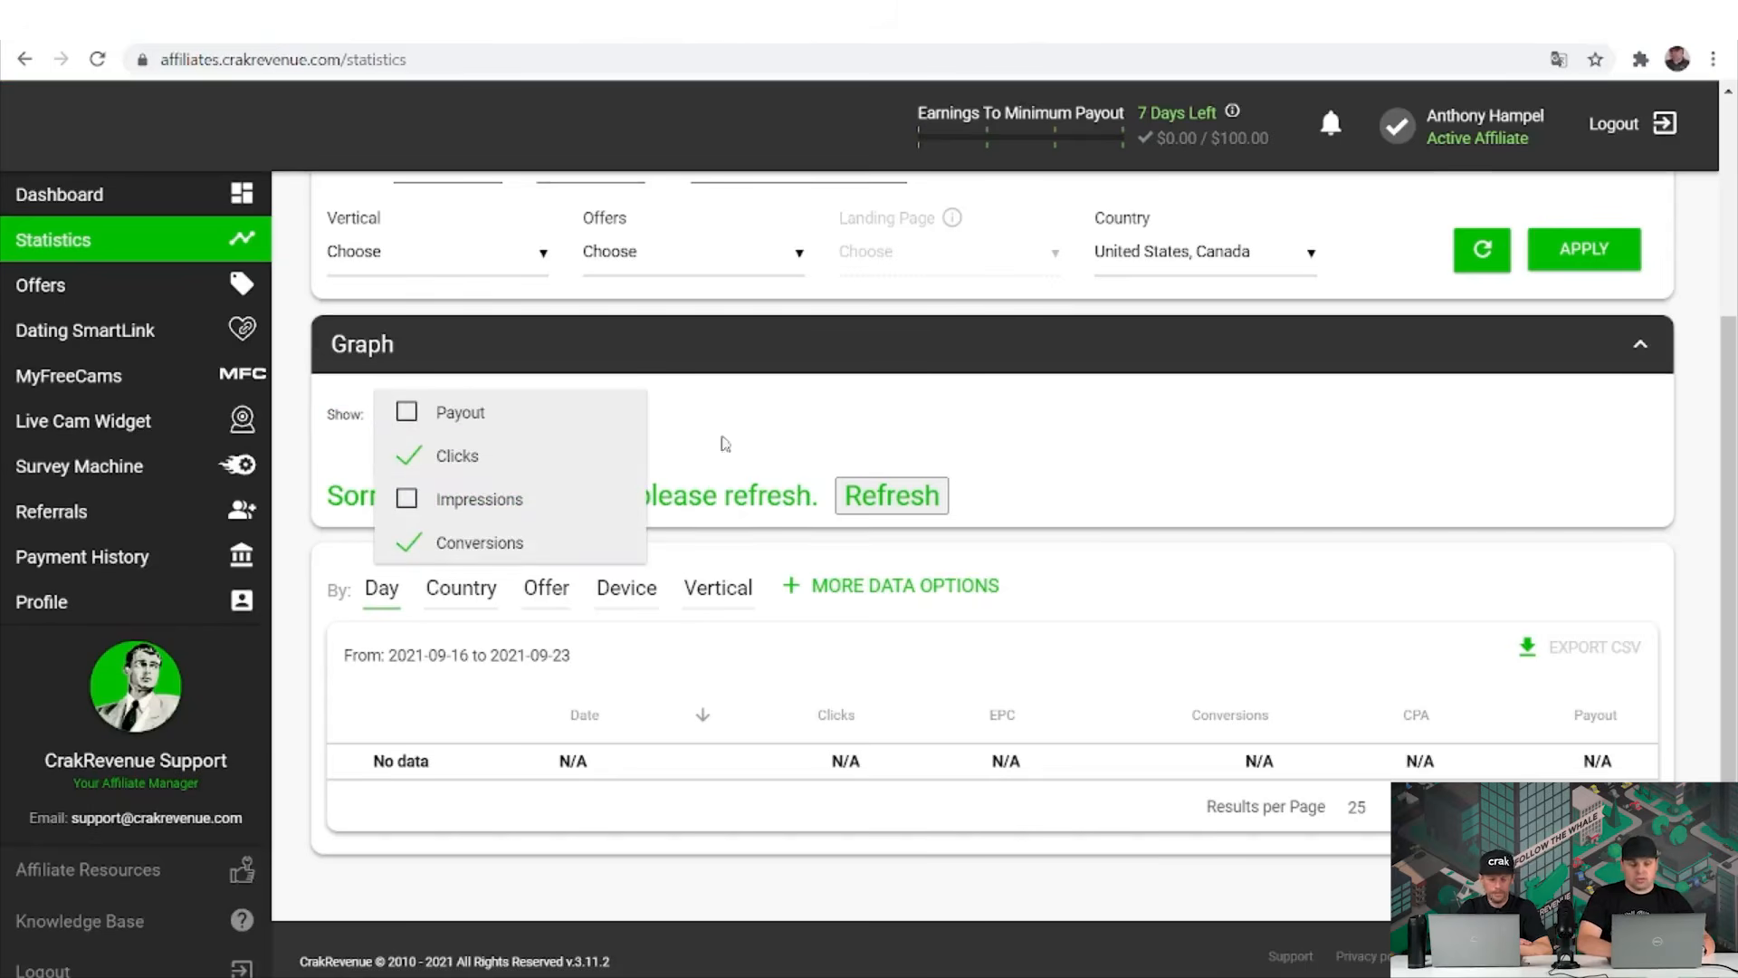
click(920, 408)
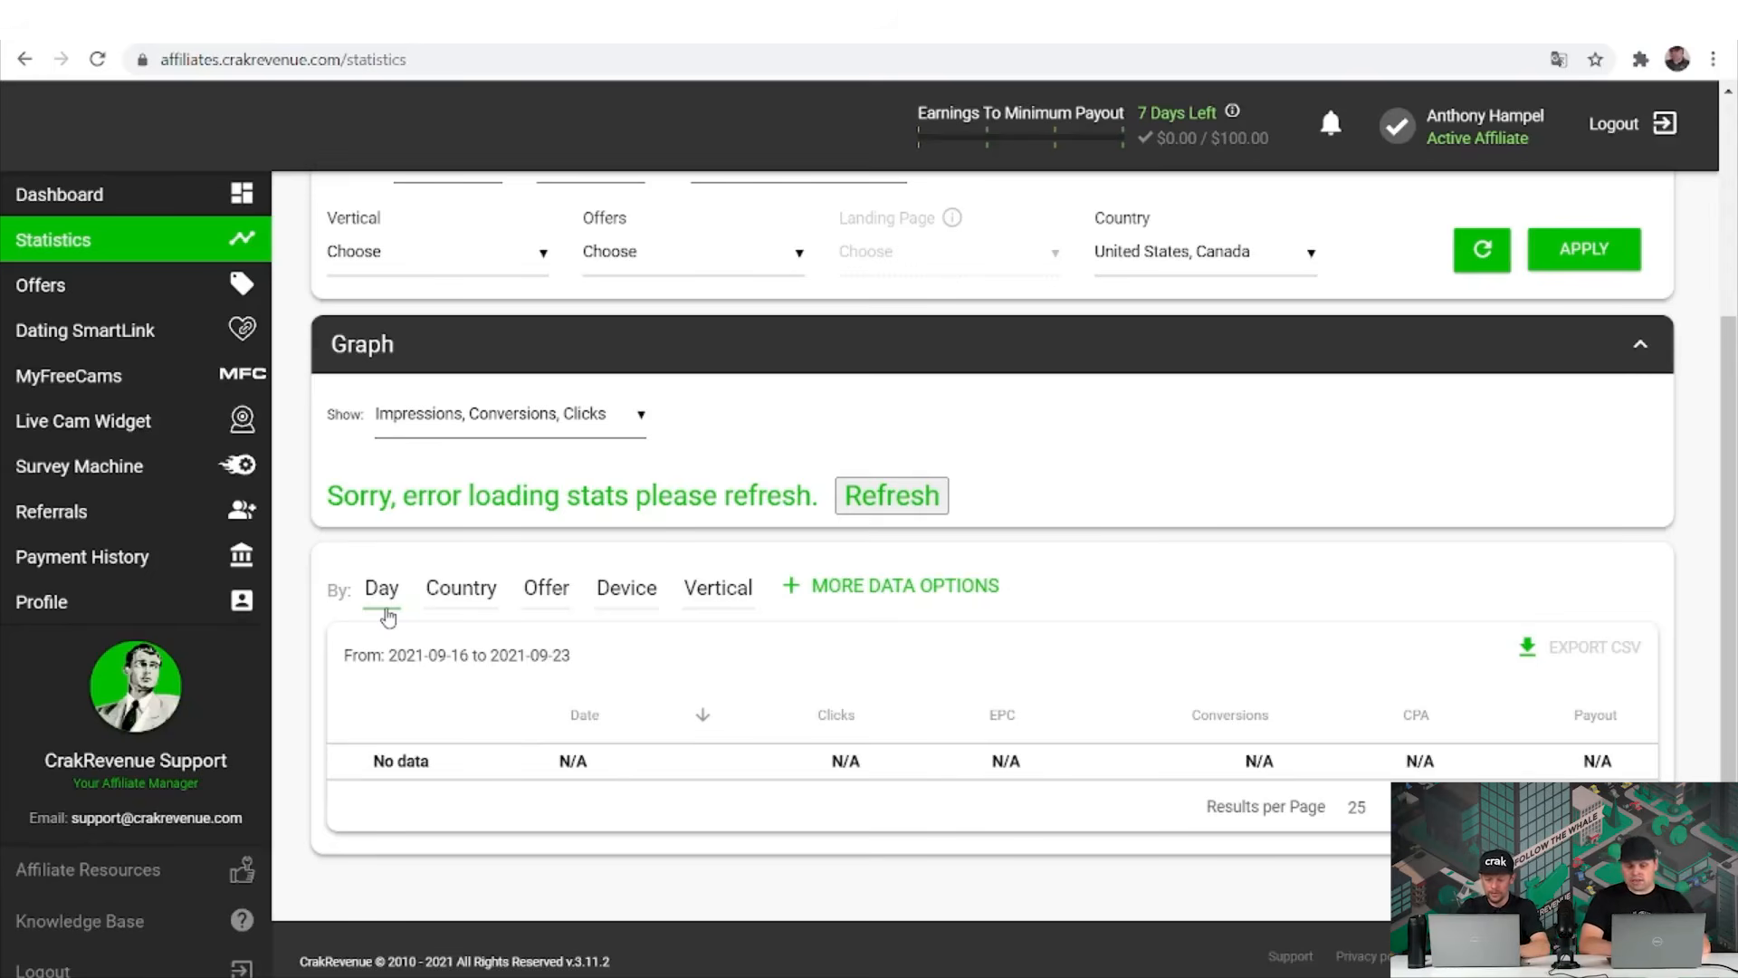
Break the statistics table down by Country, Offer, Device, then Vertical, and open More Data Options.
click(477, 603)
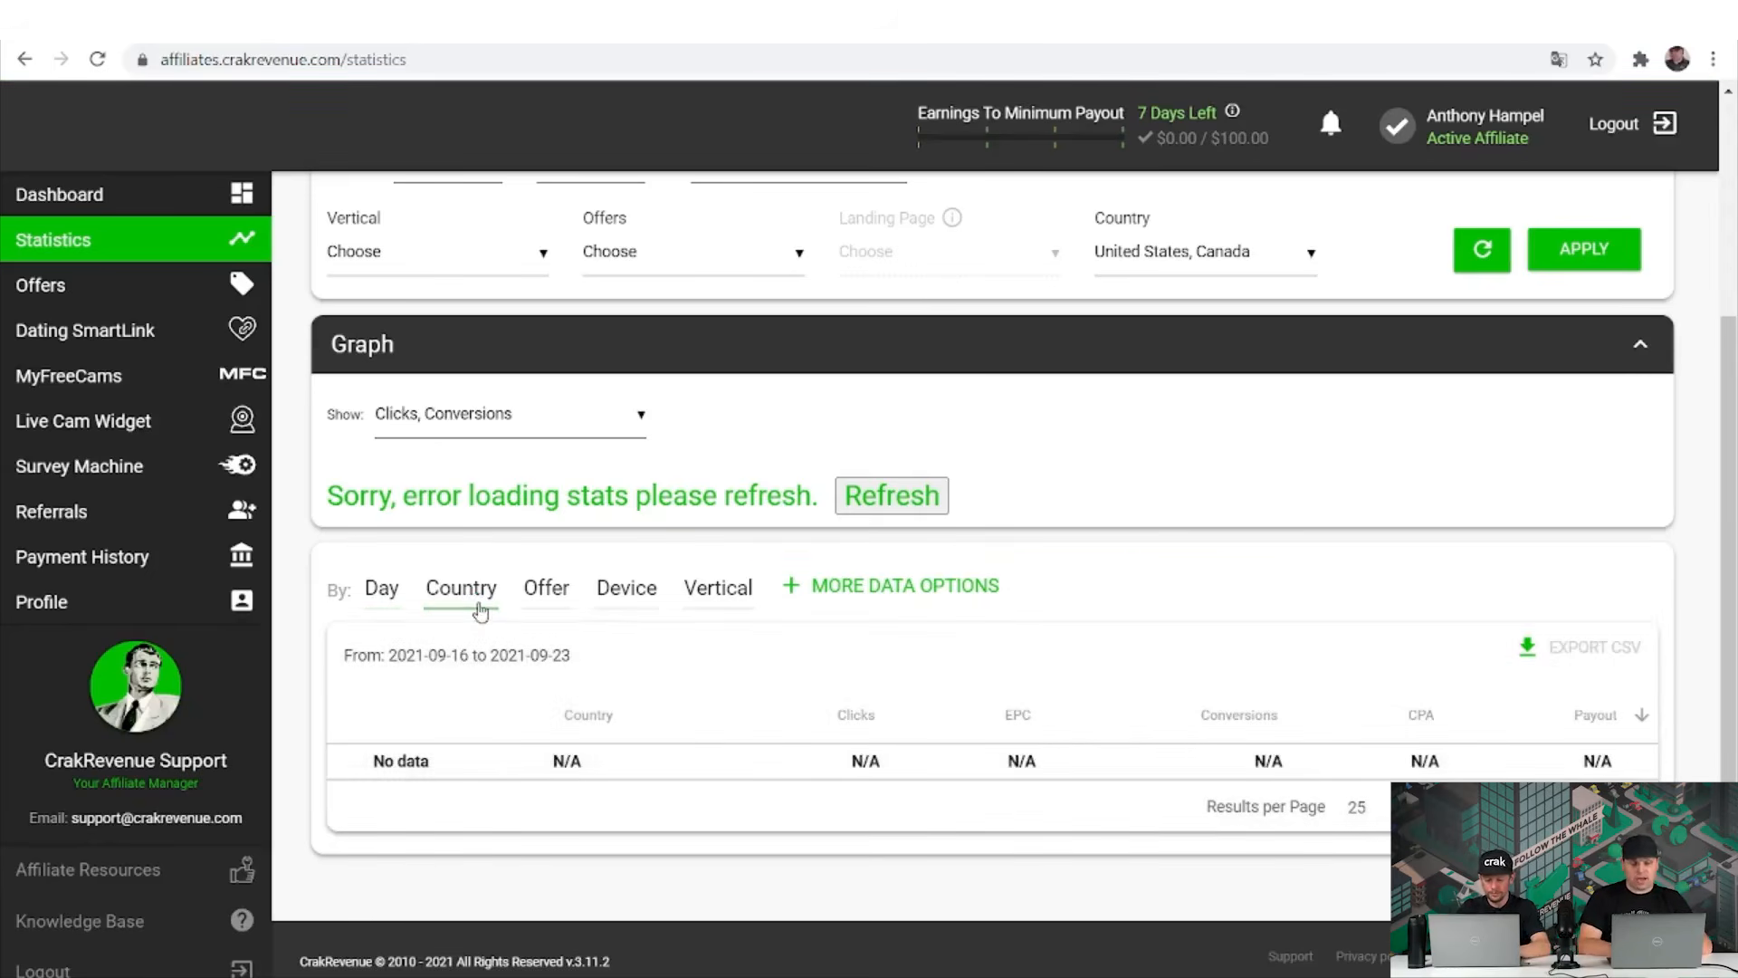
click(563, 613)
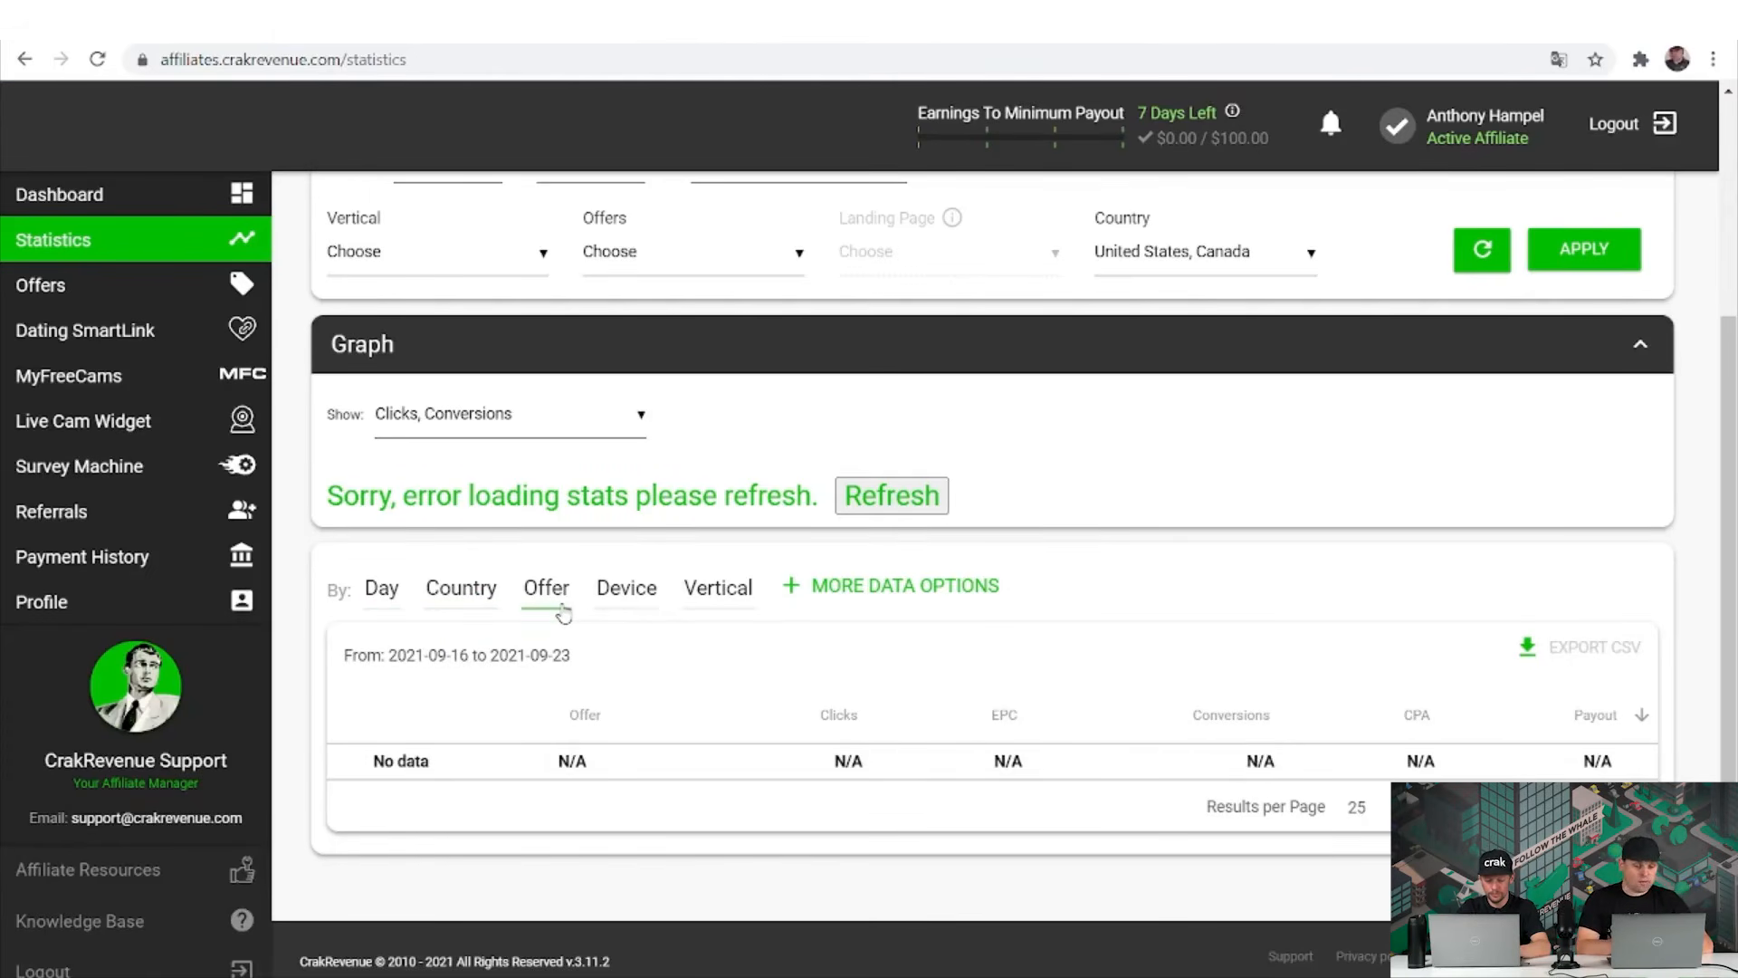
click(625, 593)
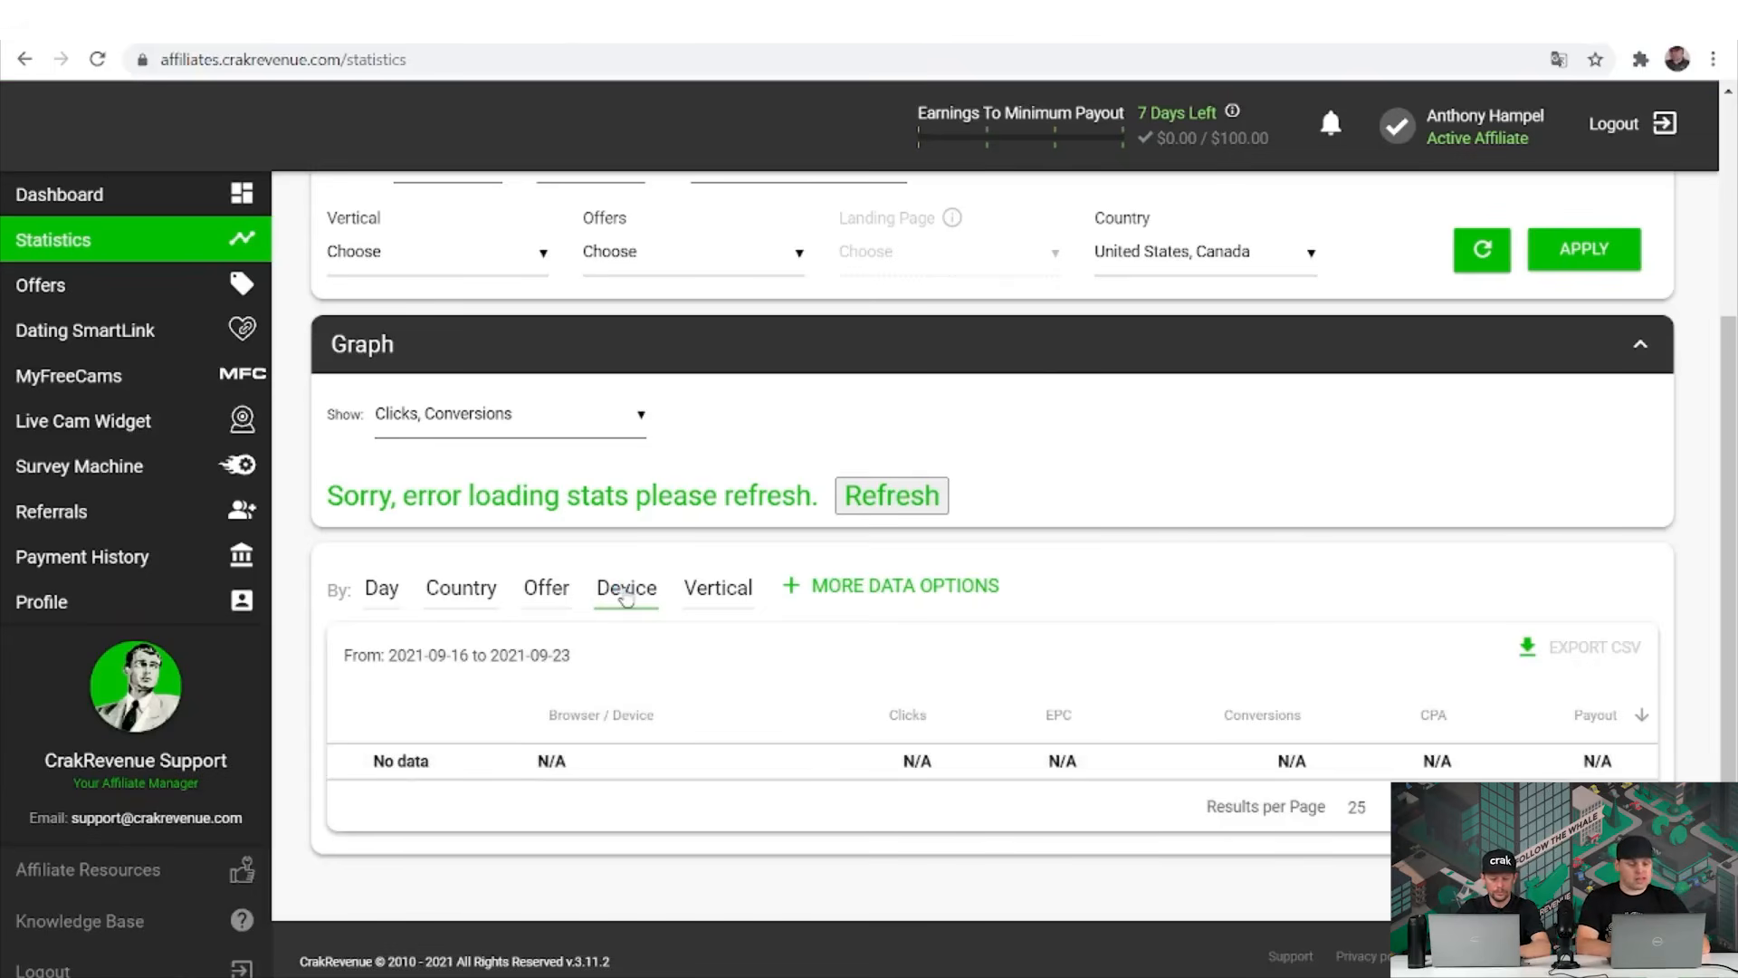
click(722, 605)
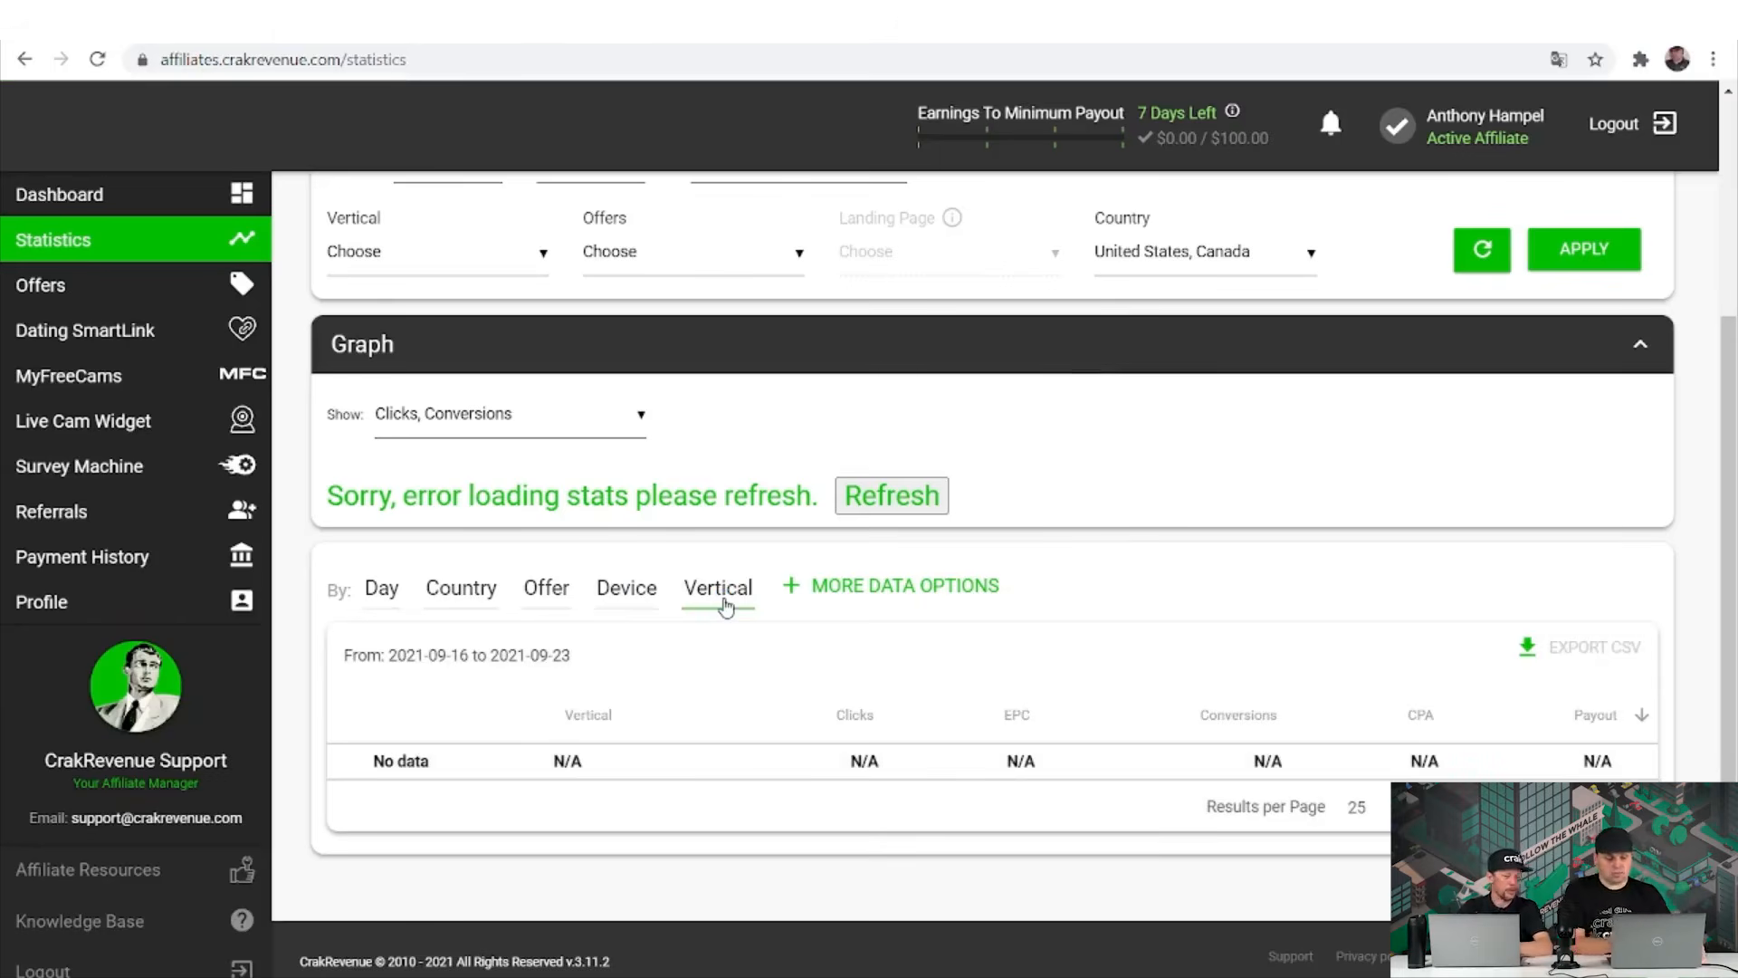
click(886, 586)
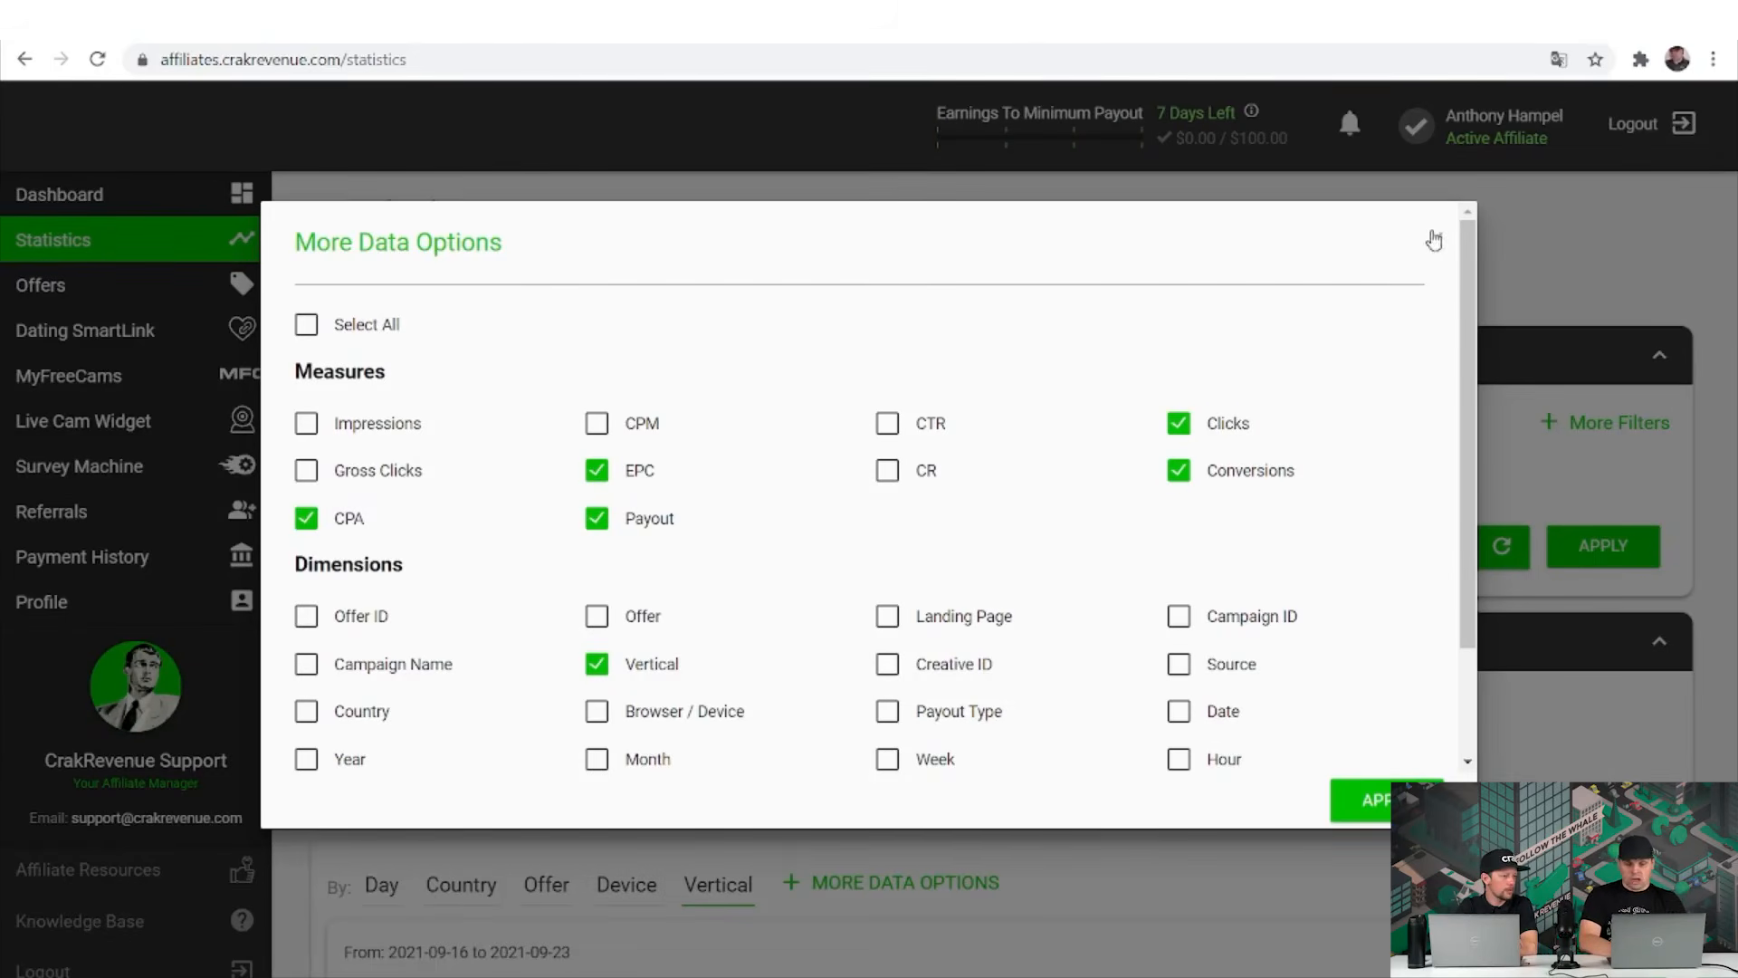
Add Goal Name, Country and Year dimensions to the statistics table and close the dialog.
scroll(575, 688, down, 2)
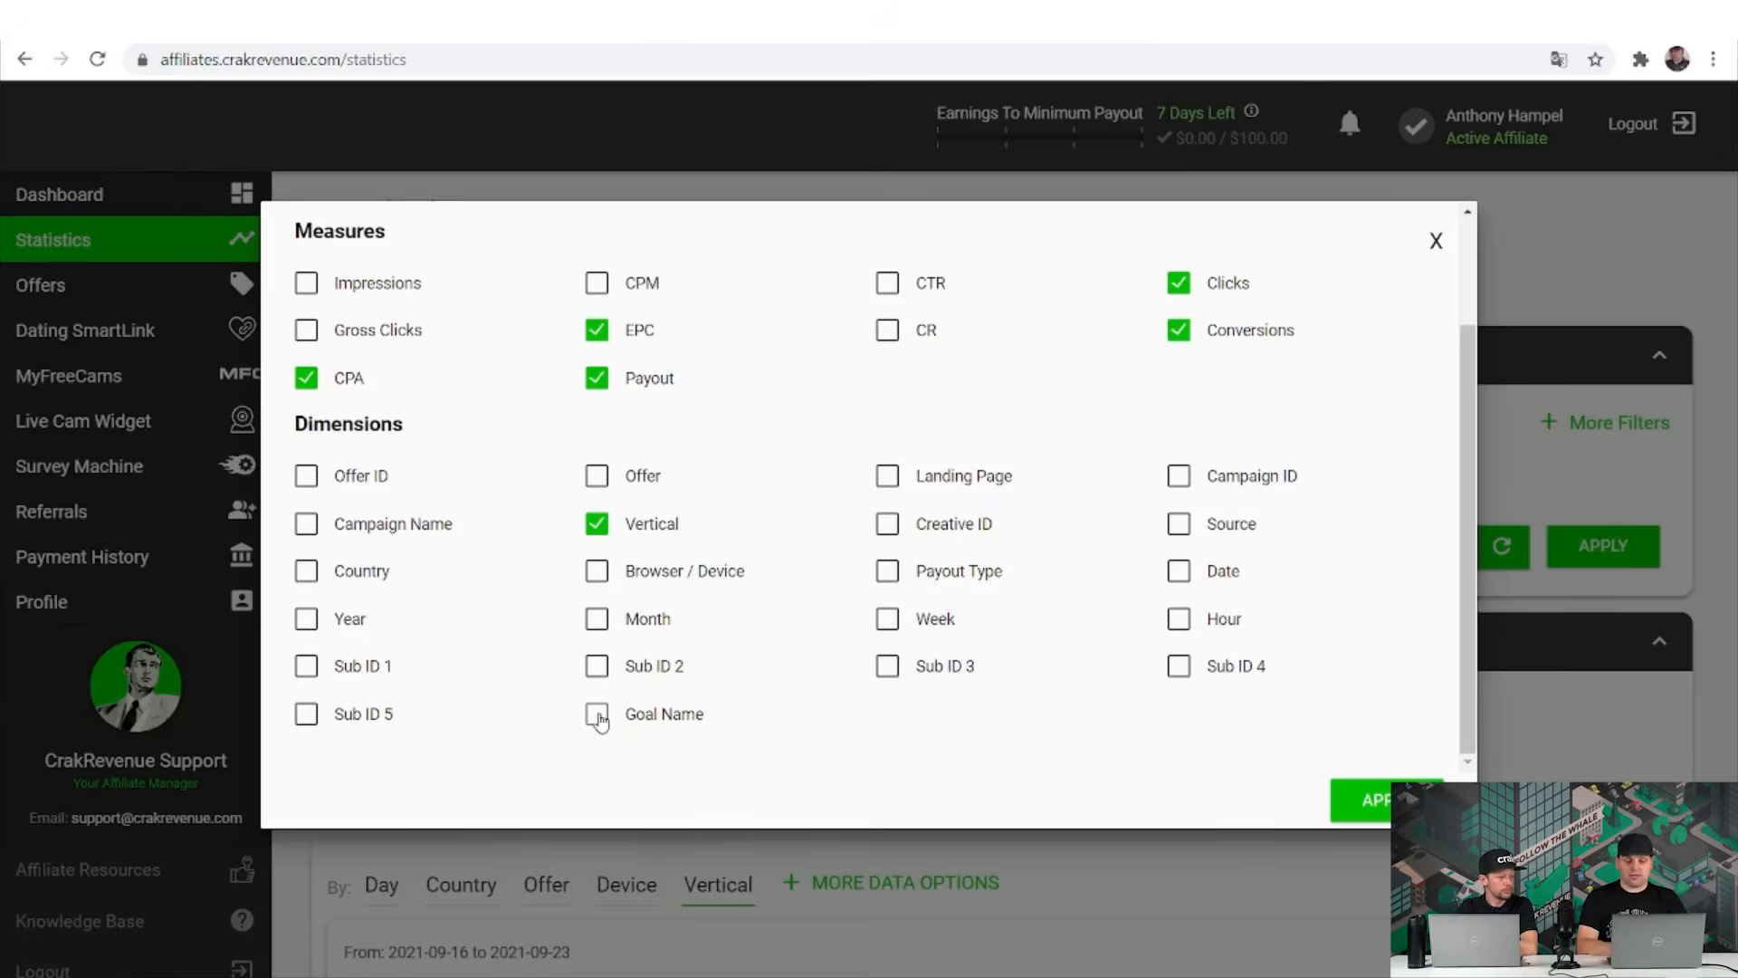
click(599, 716)
click(599, 716)
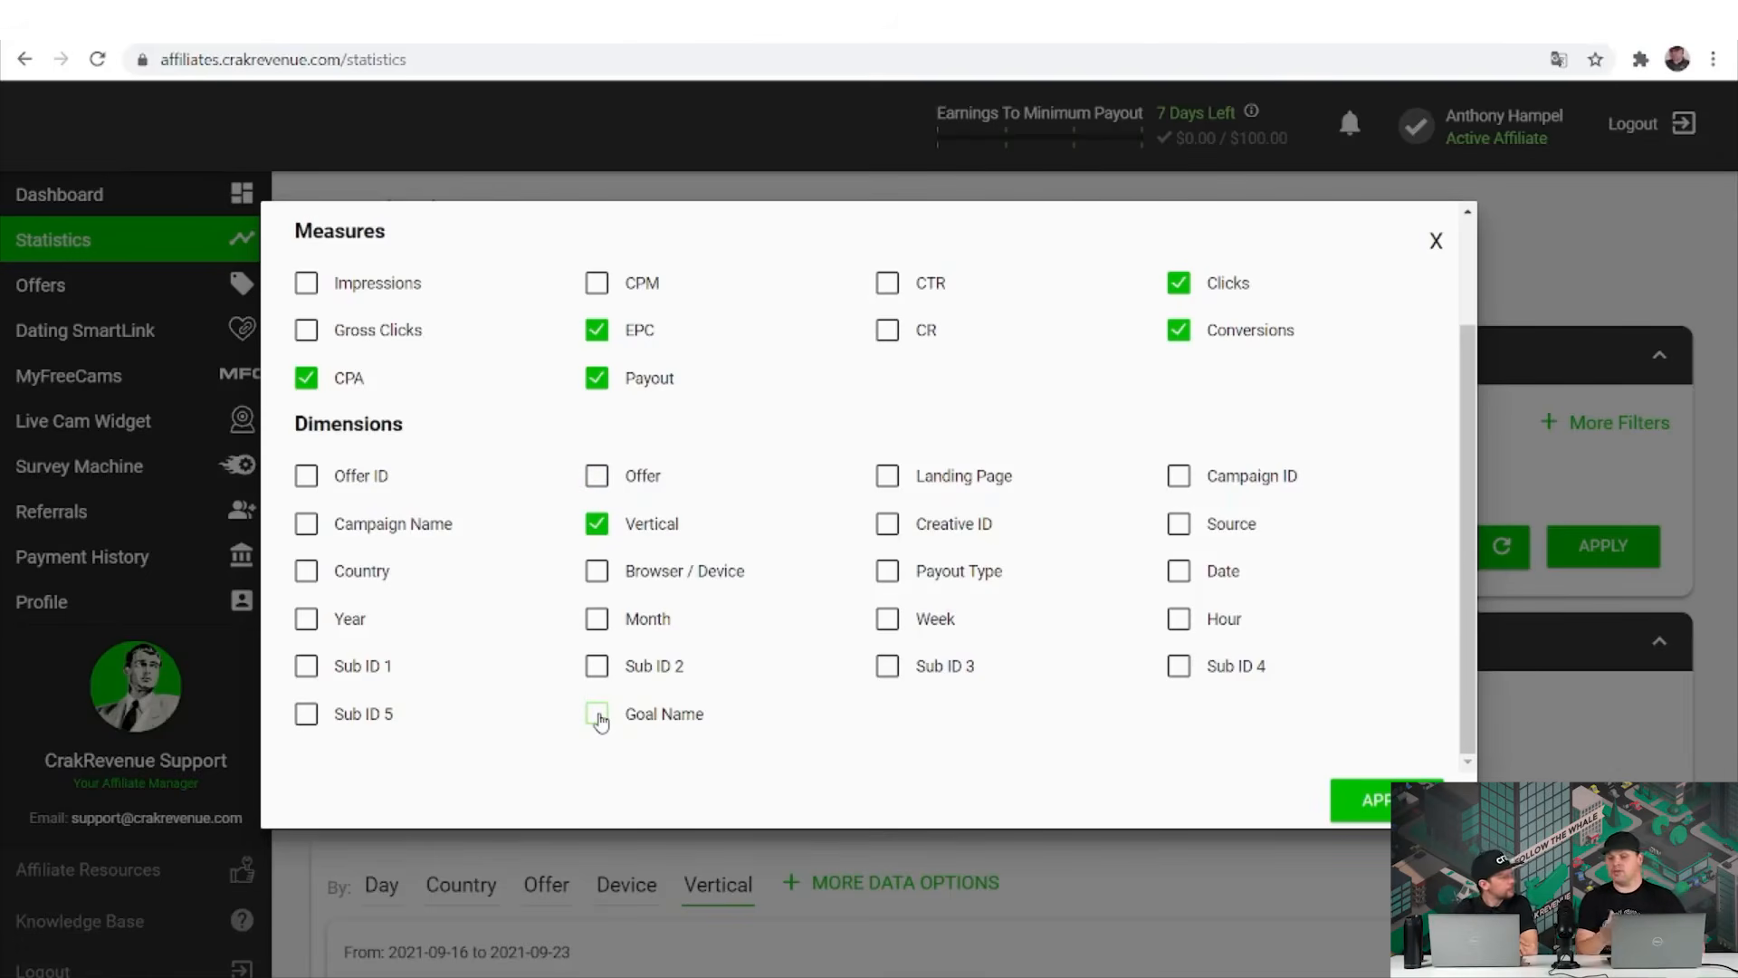
click(597, 715)
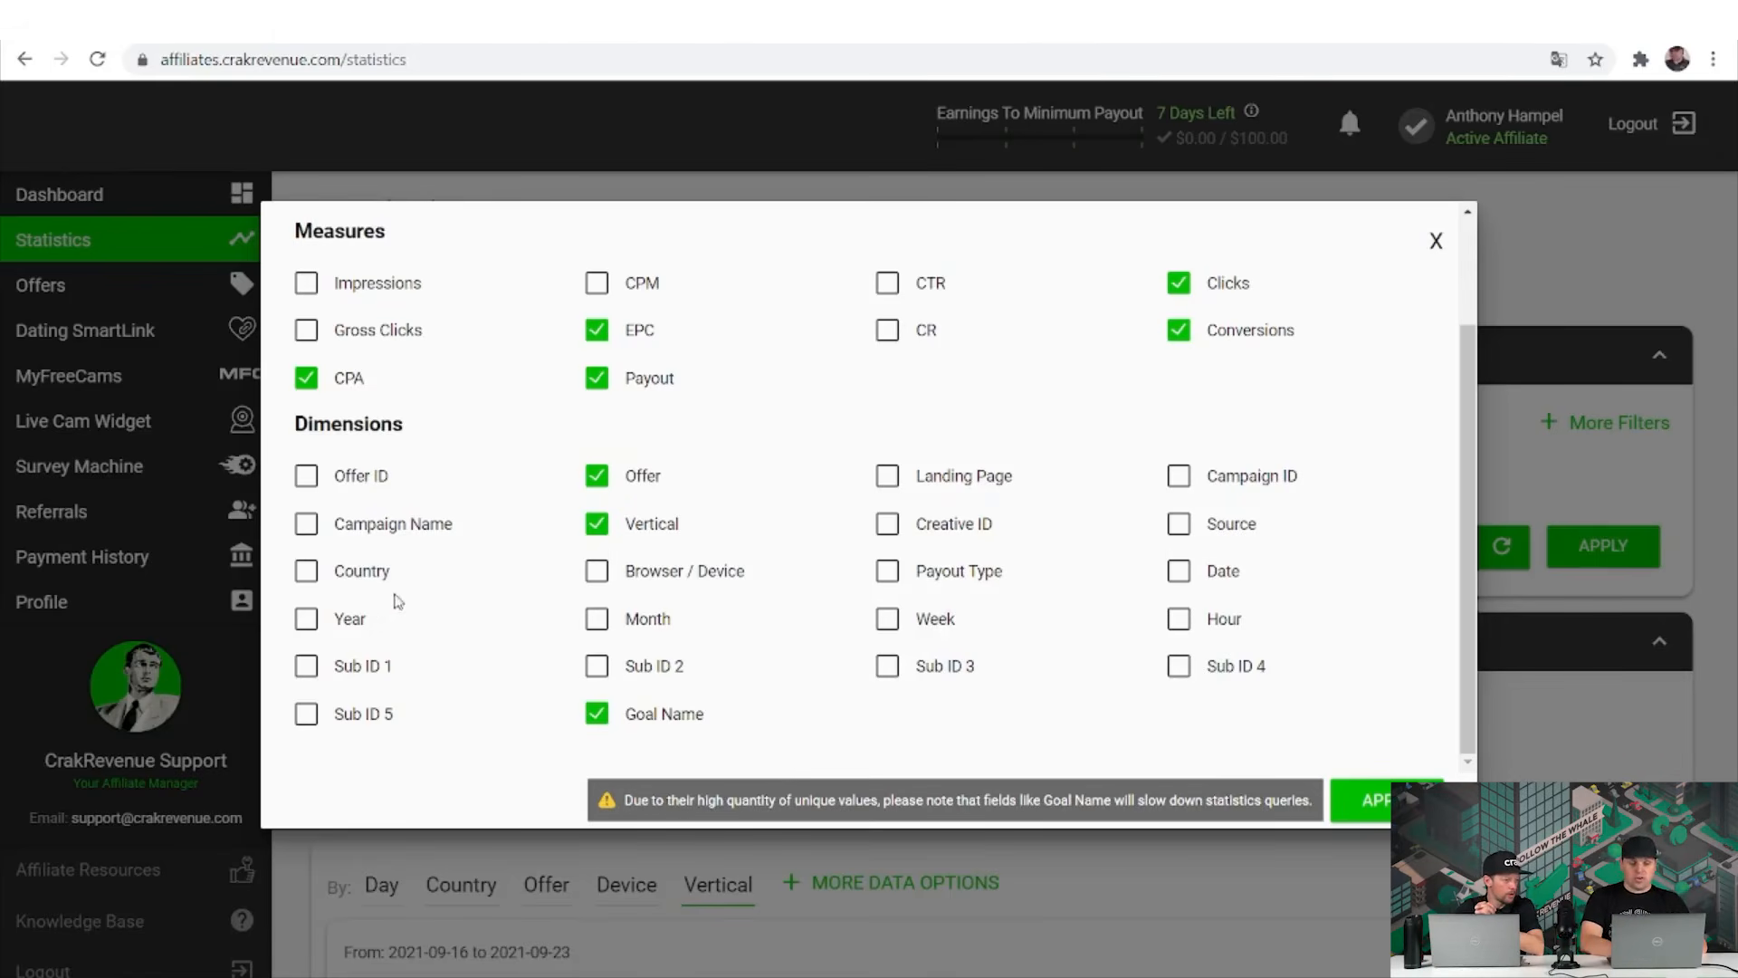
click(307, 572)
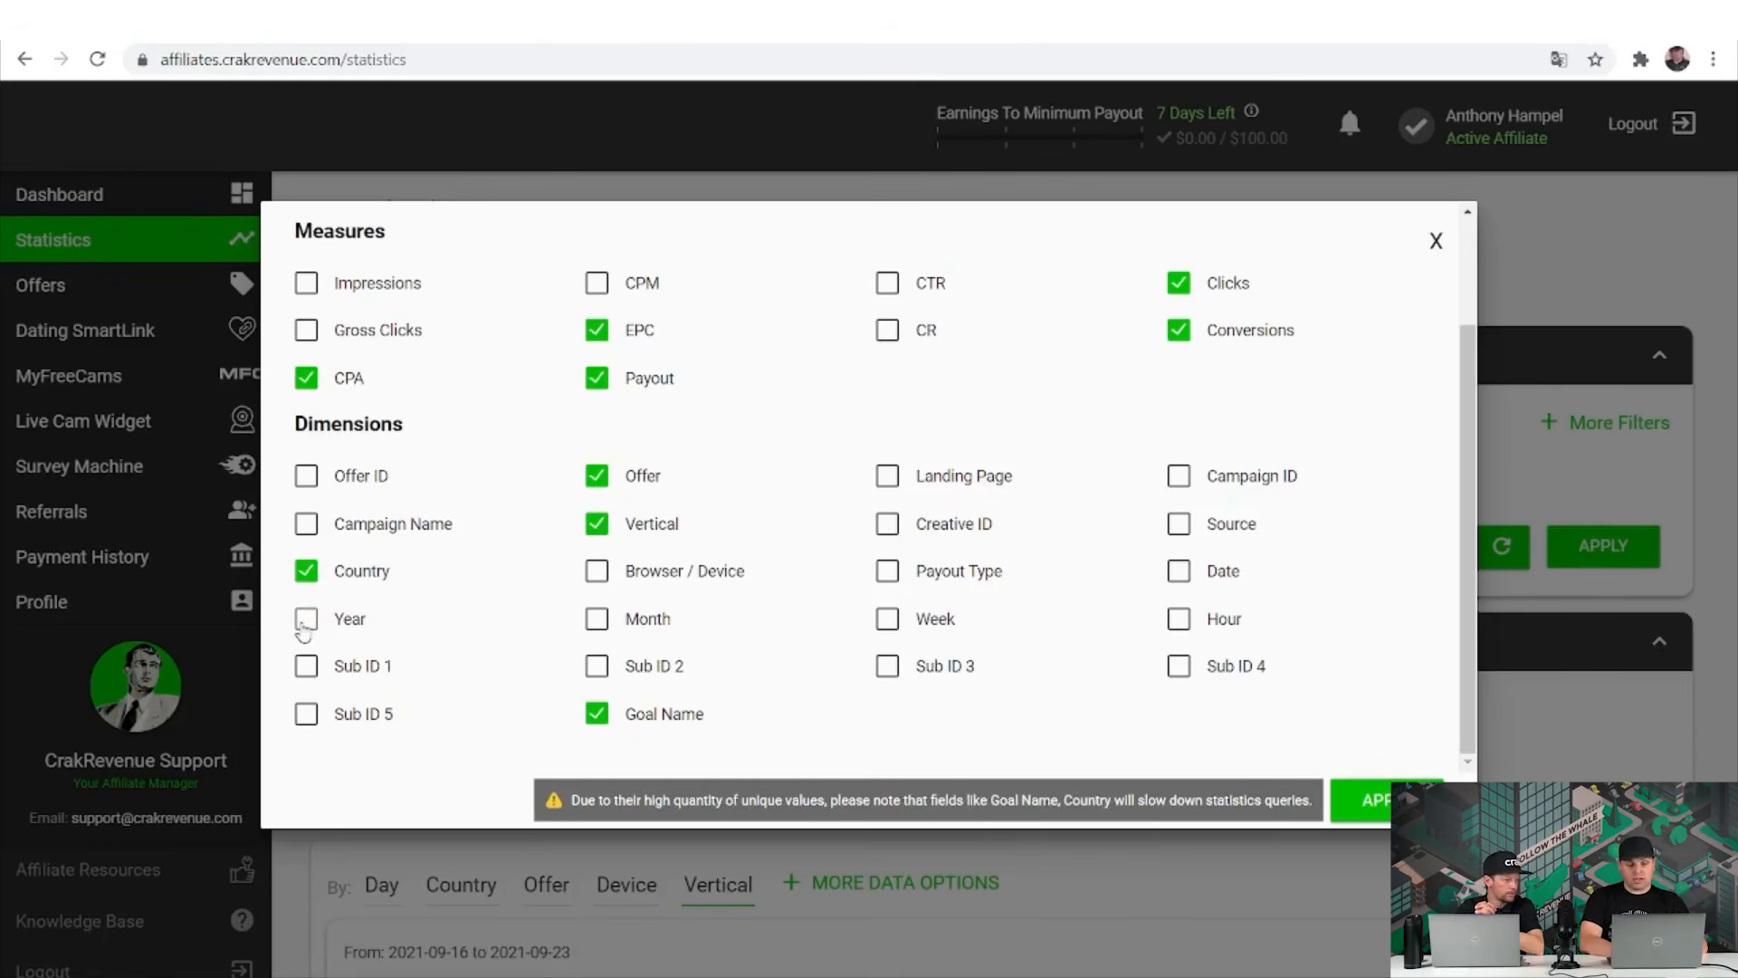
click(306, 619)
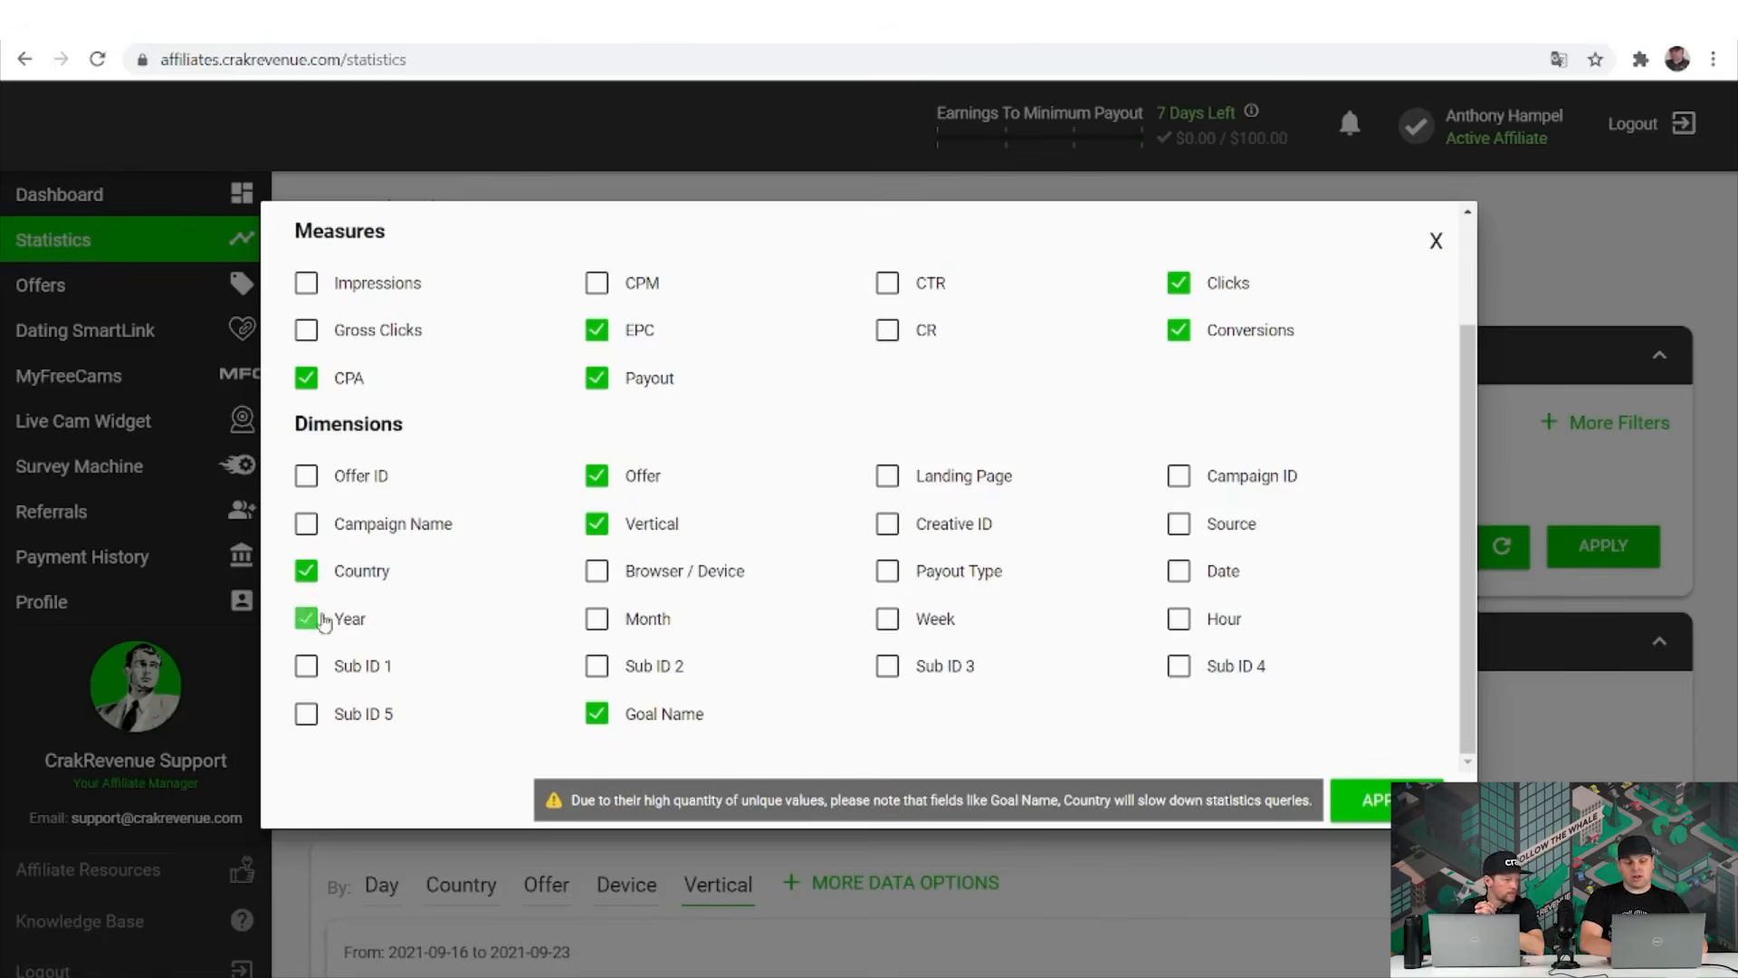
click(1435, 240)
scroll(1378, 803, down, 2)
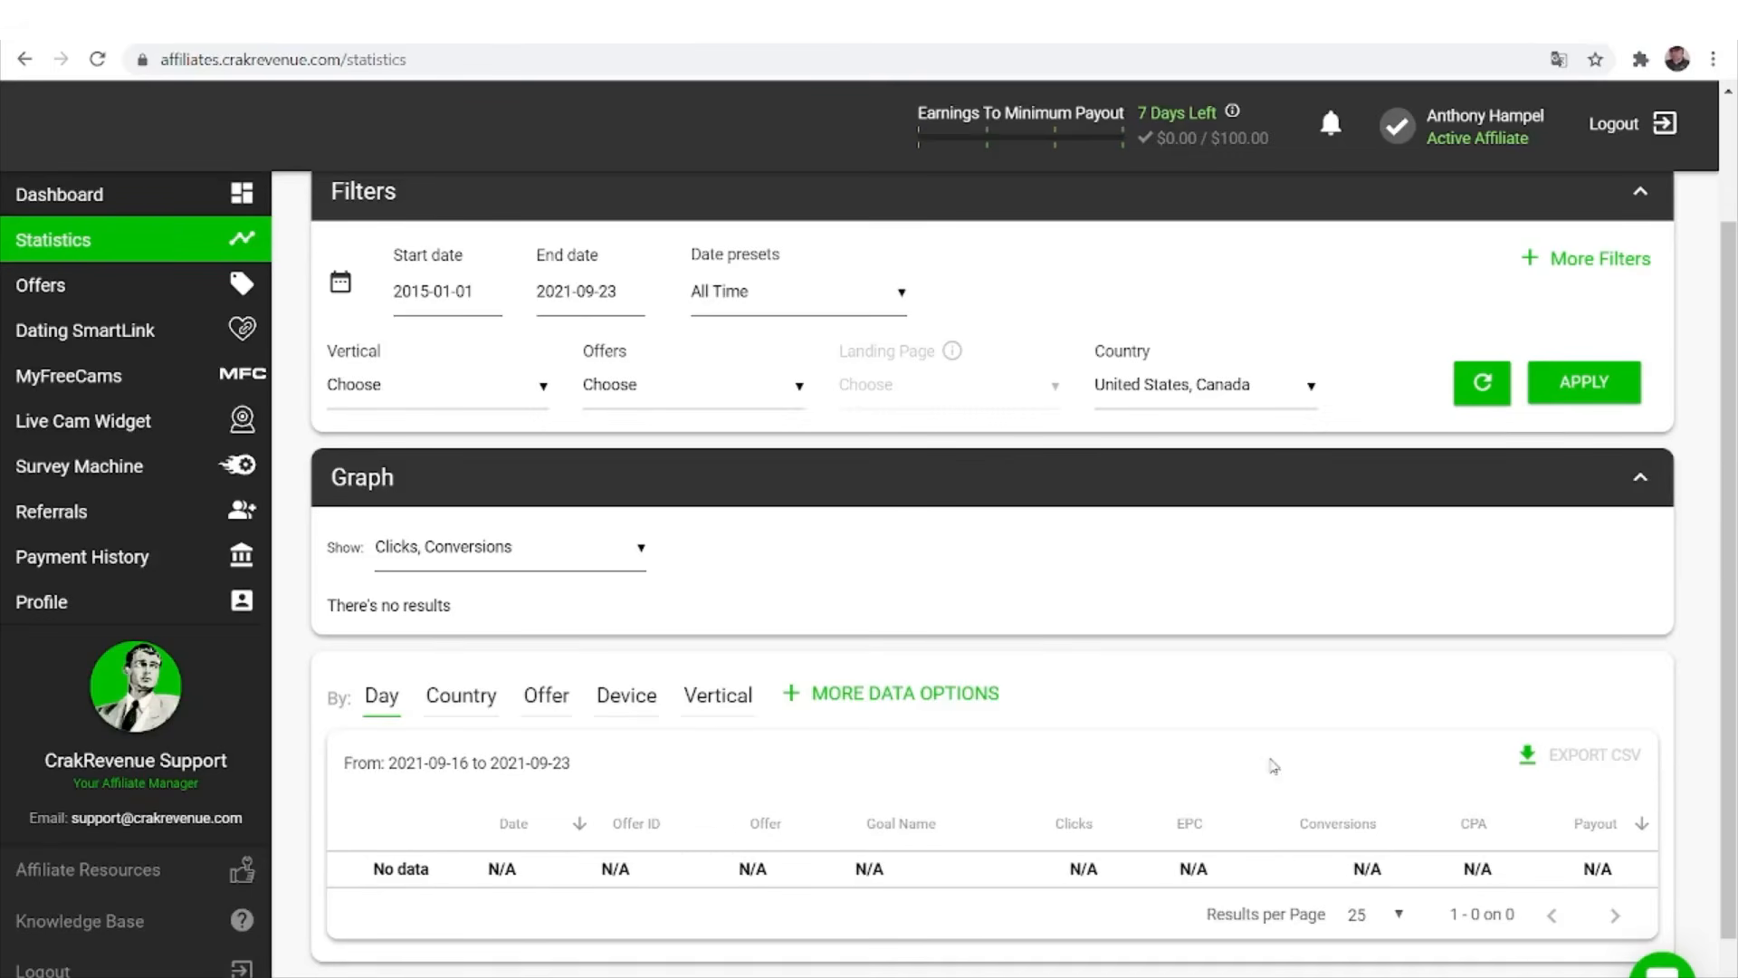
Scroll past the empty United States and Canada report, then go to the Offers page.
scroll(1358, 721, down, 1)
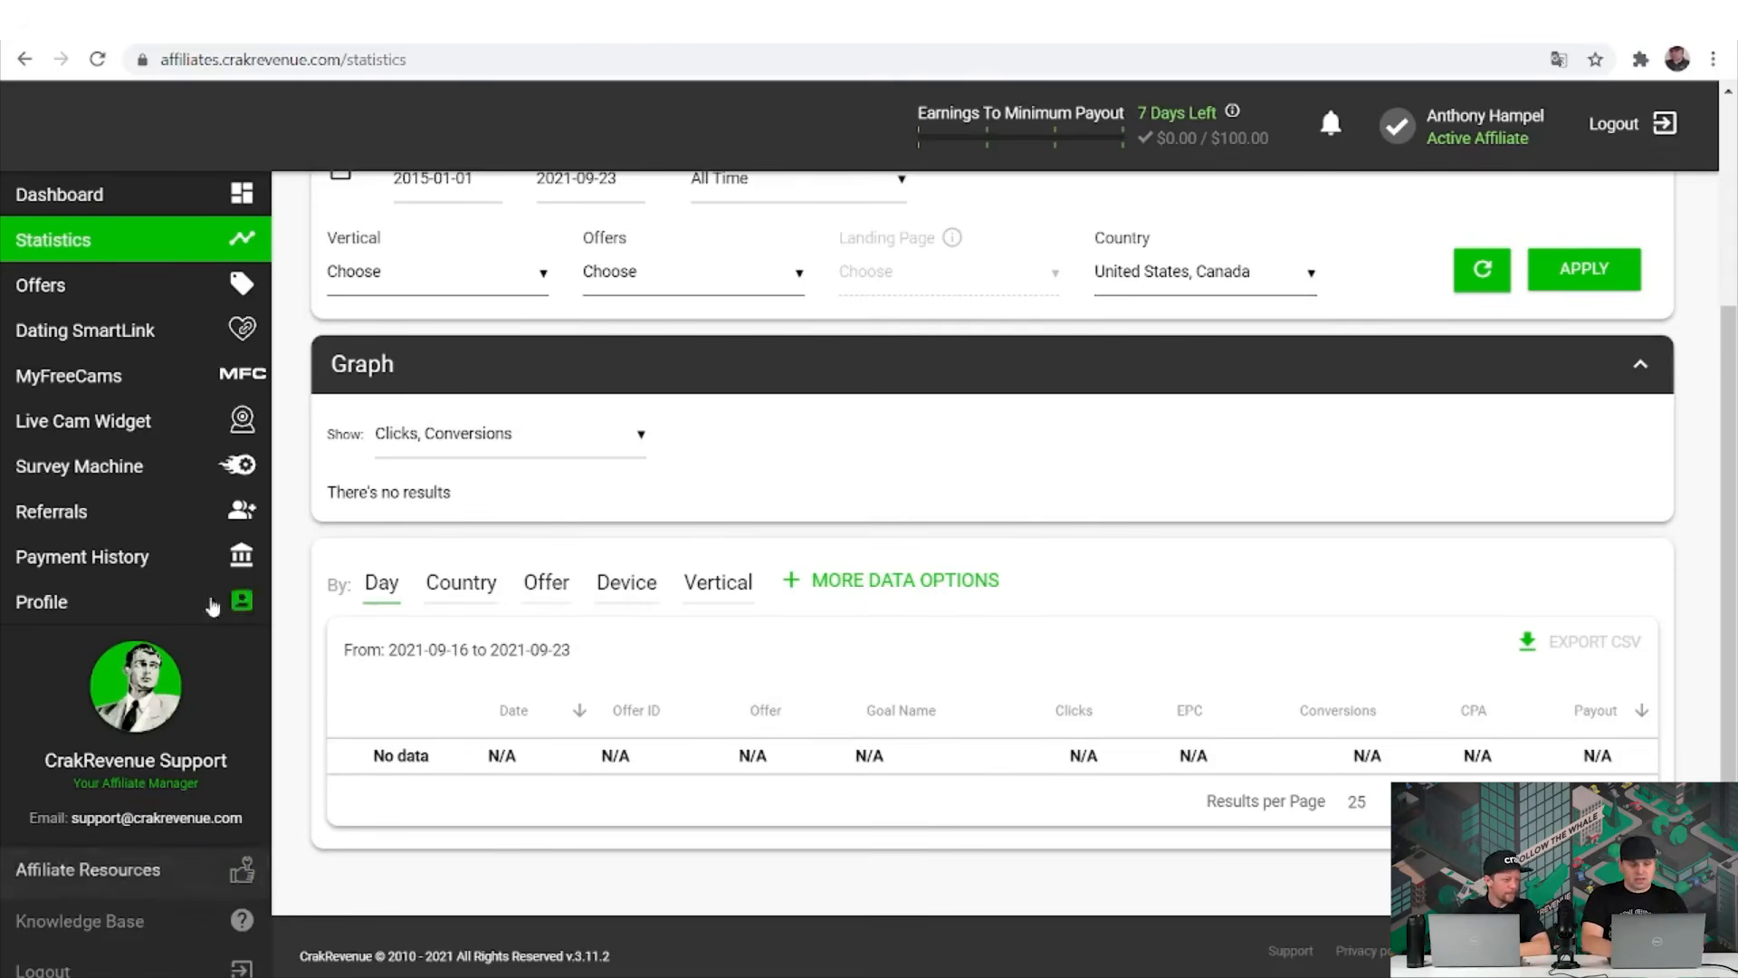
click(130, 304)
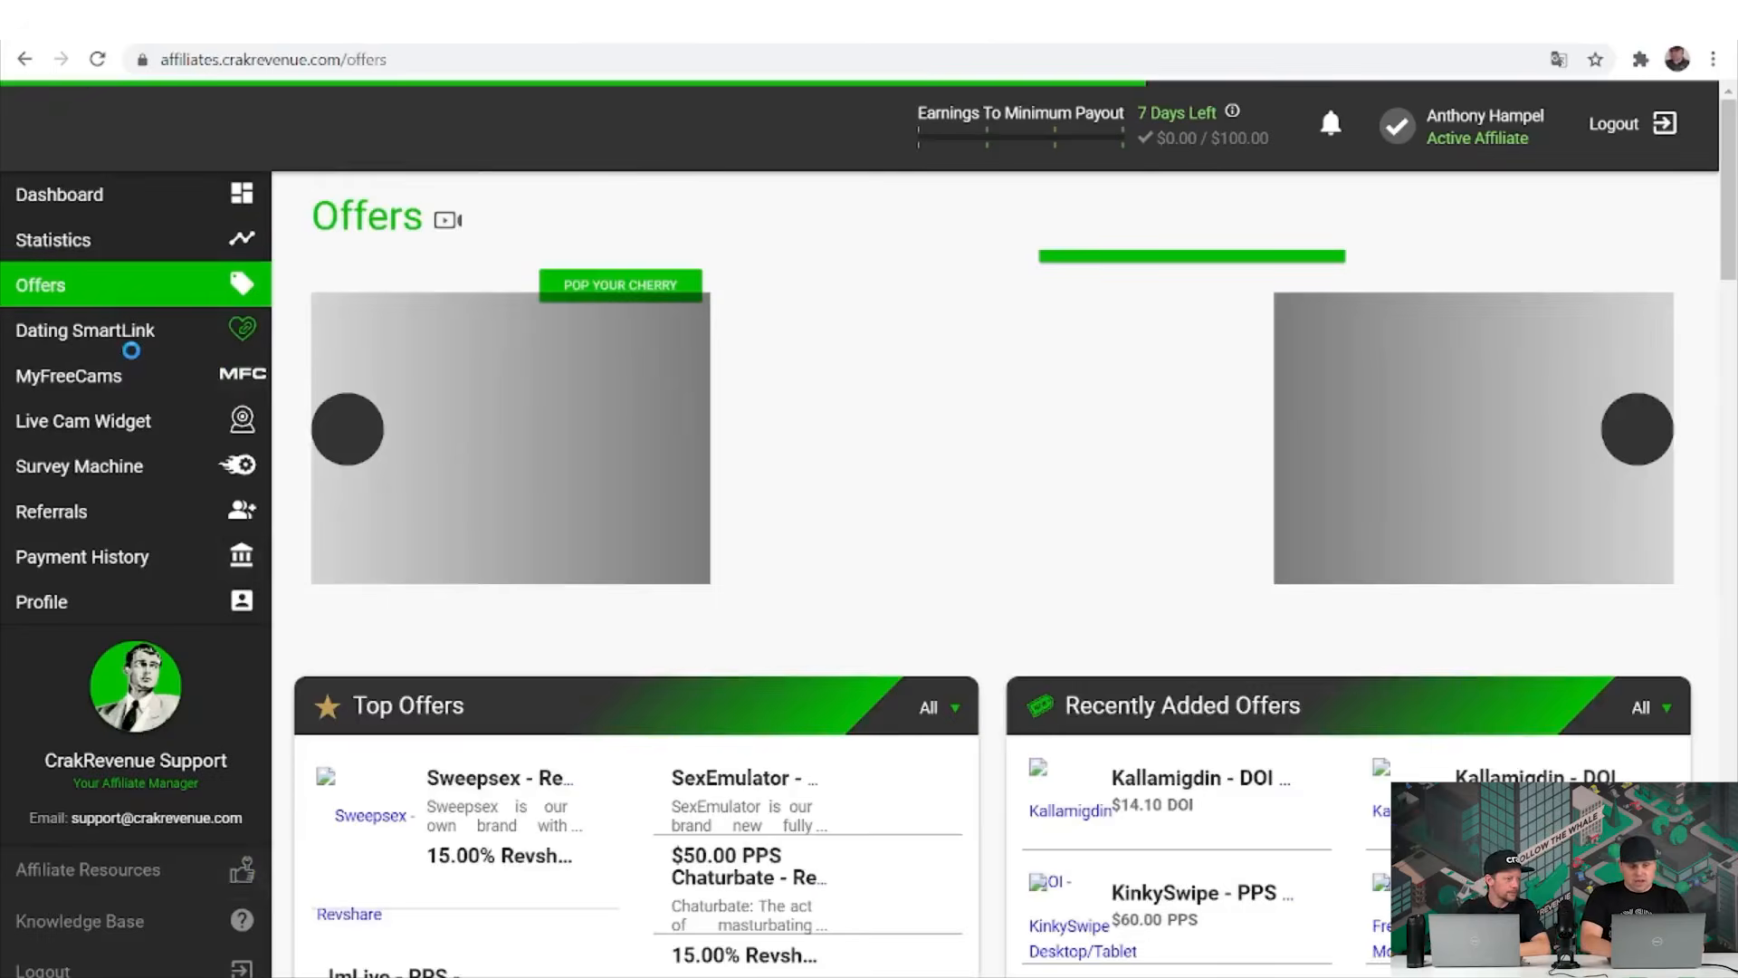
Open the Dating SmartLink builder, then start a new support chat via 'Envoyez-nous un message'.
click(134, 353)
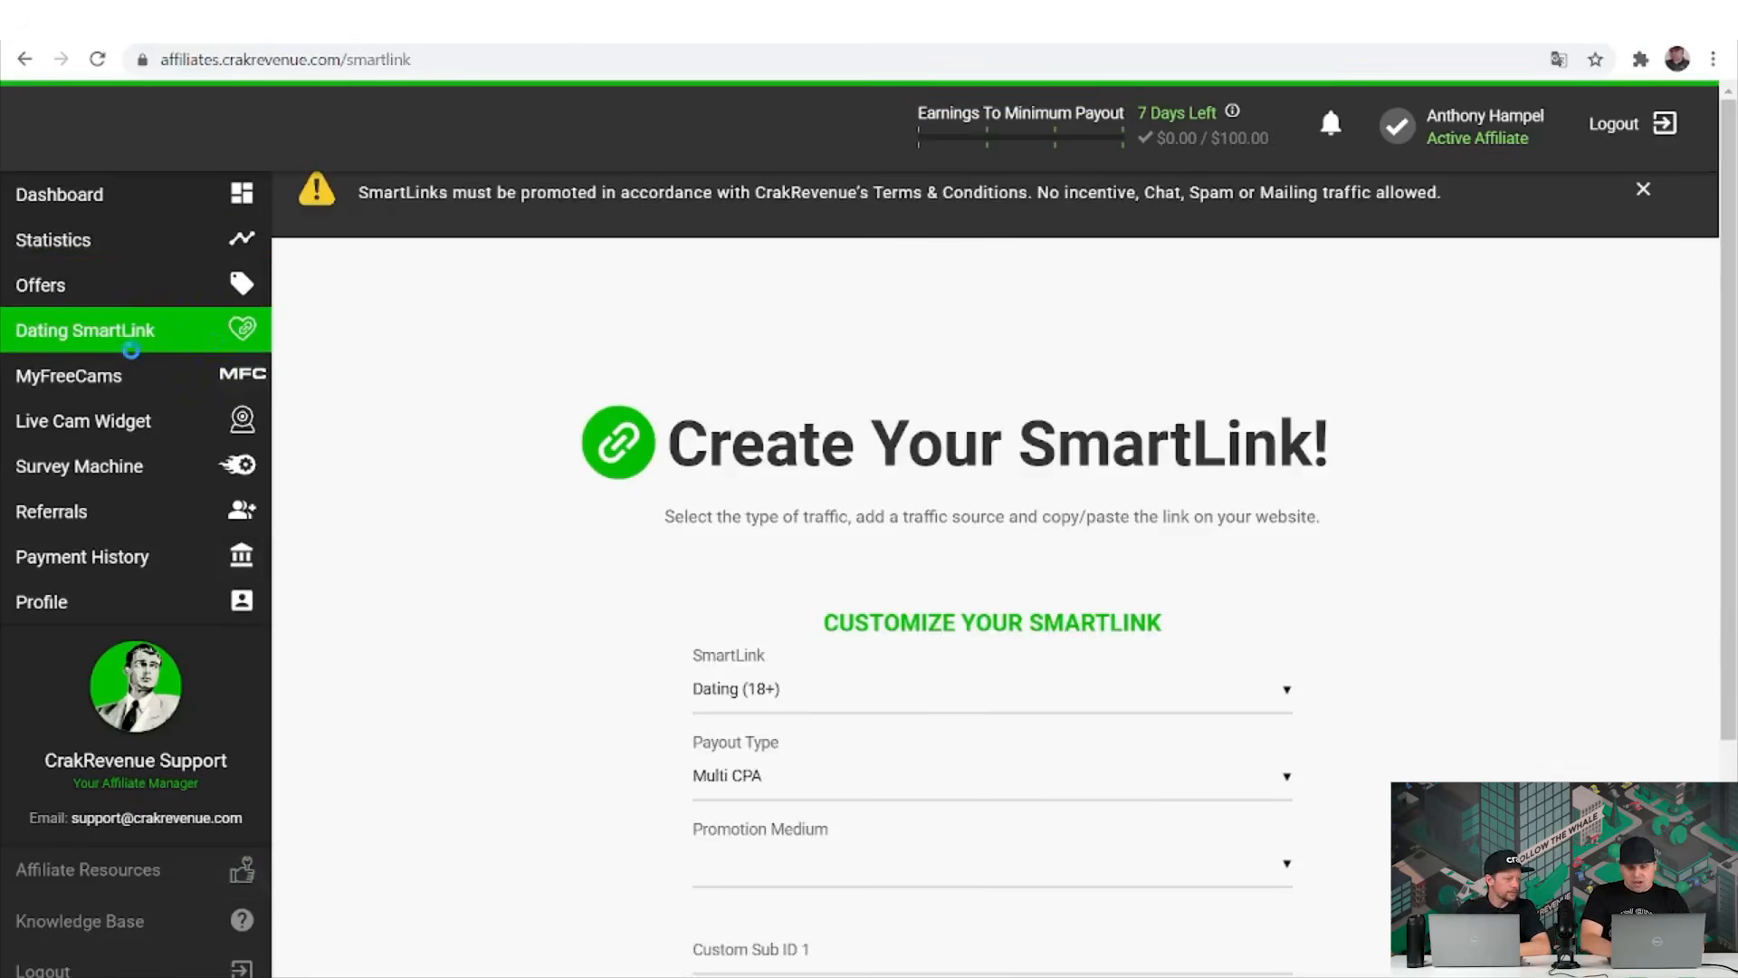
scroll(742, 657, down, 3)
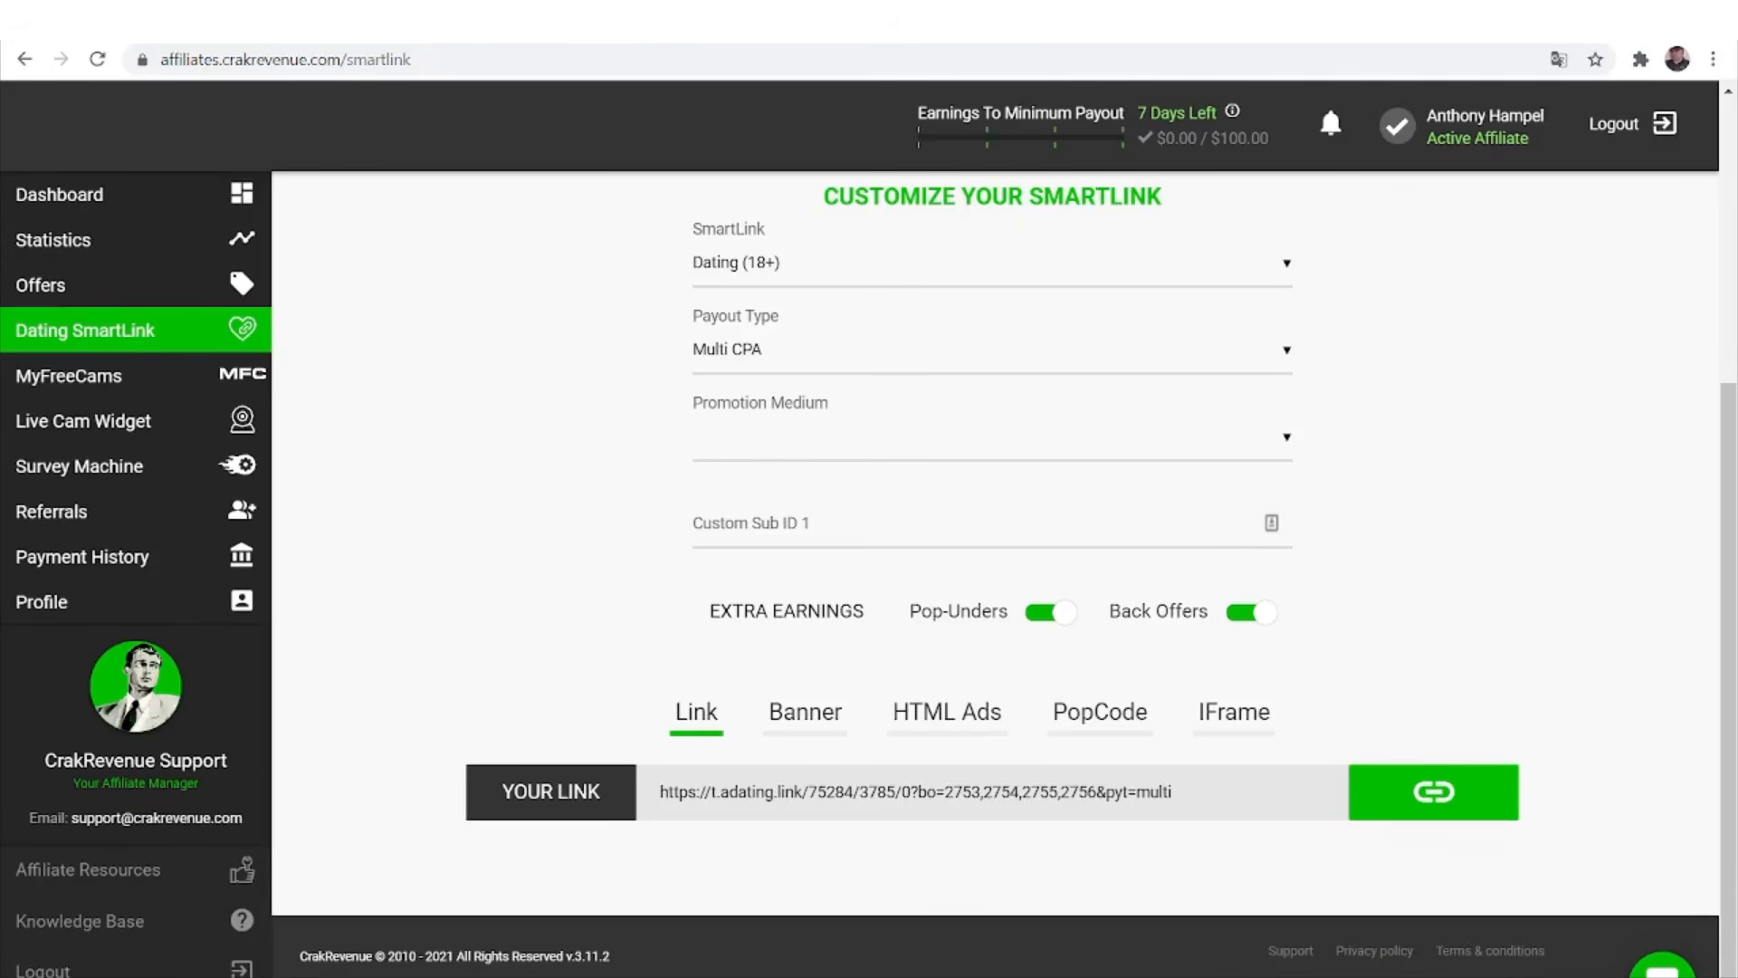
click(1662, 967)
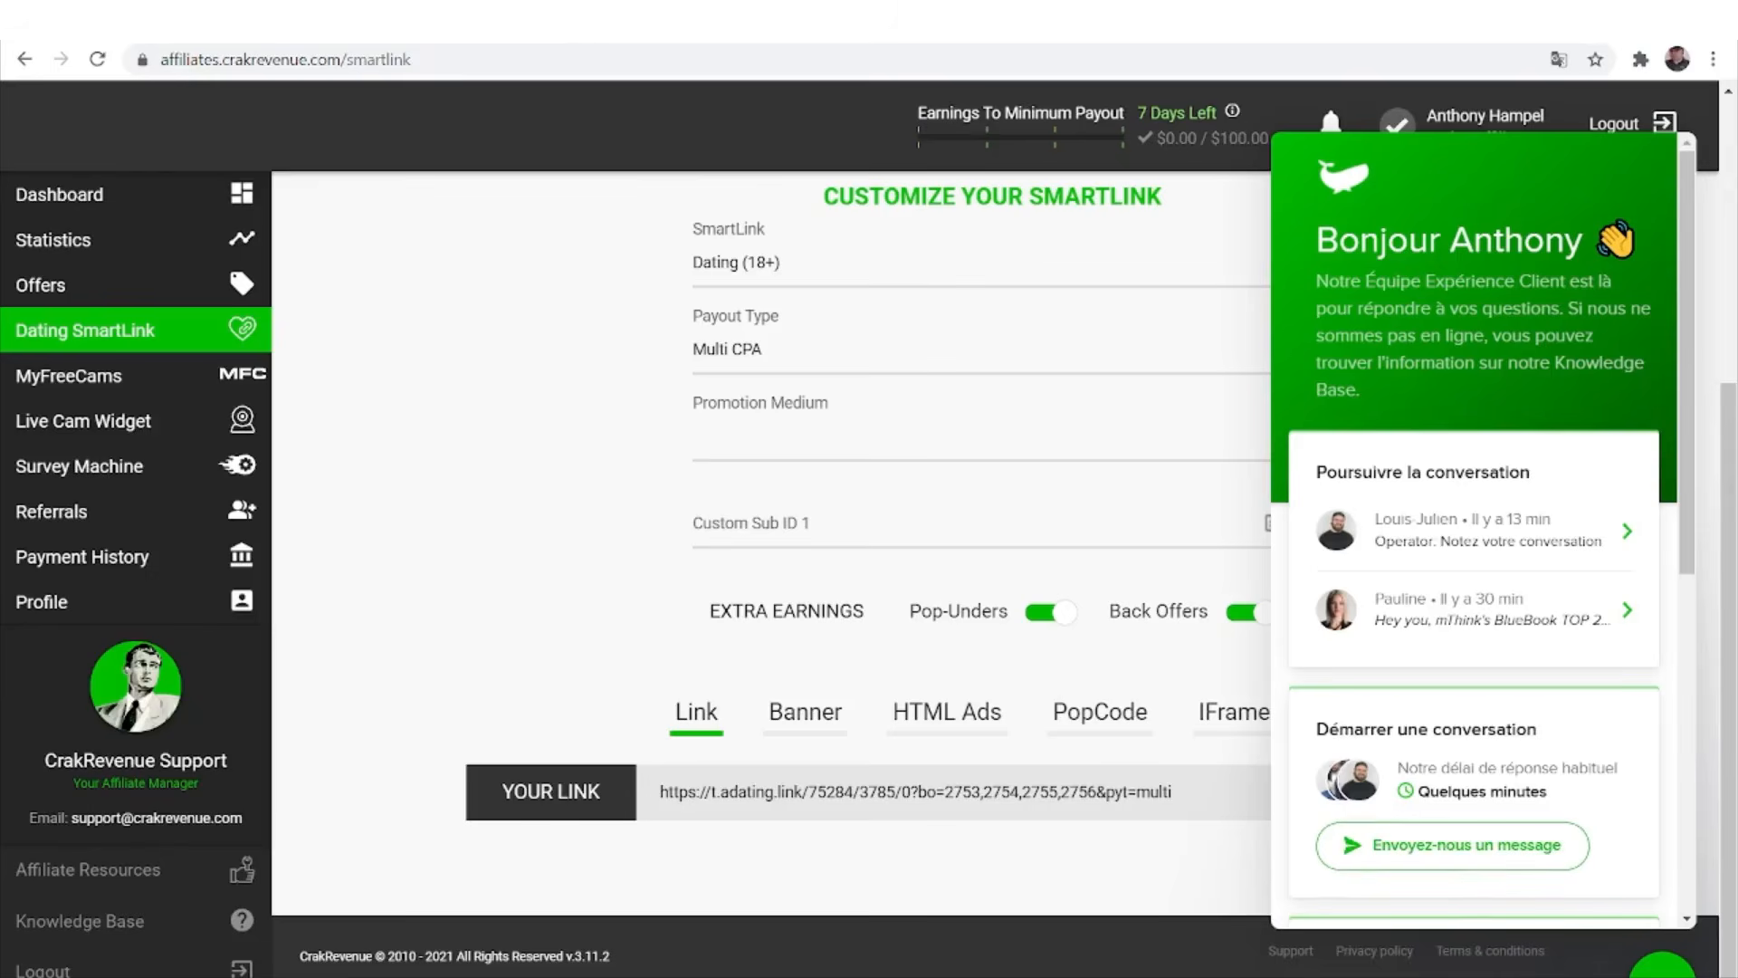
click(1507, 860)
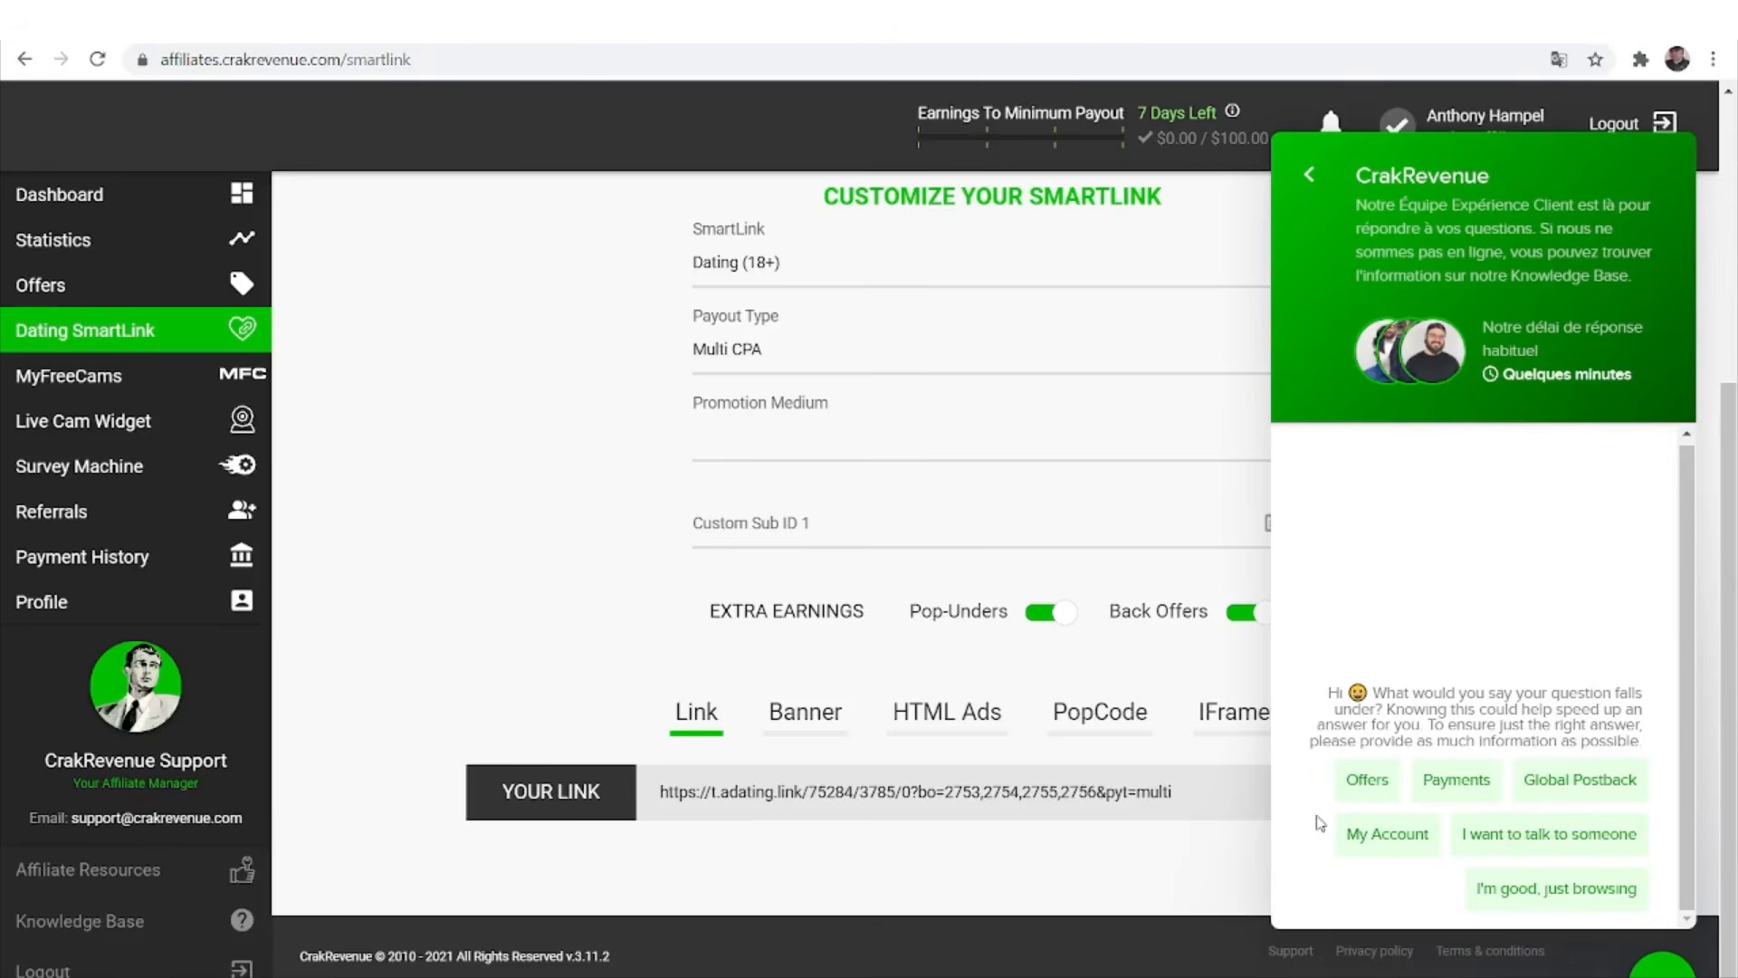
Ask to talk to someone and send 'Great affiliate manager team!' to support.
click(1509, 849)
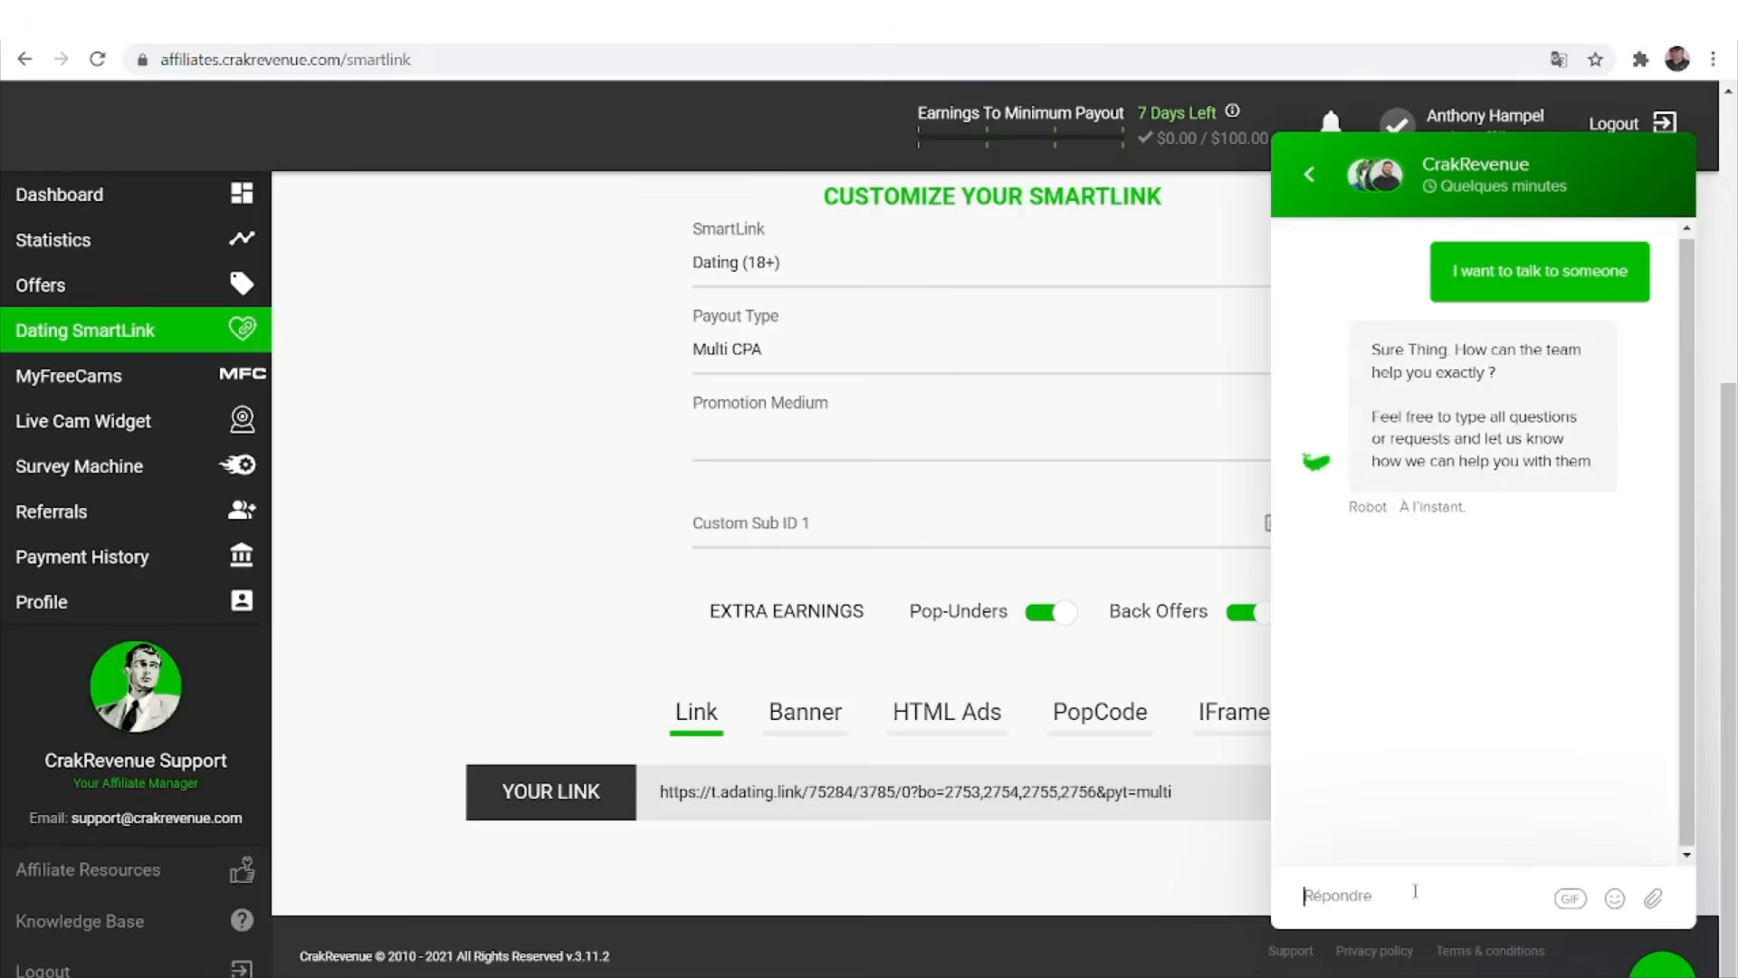
text(Great aff)
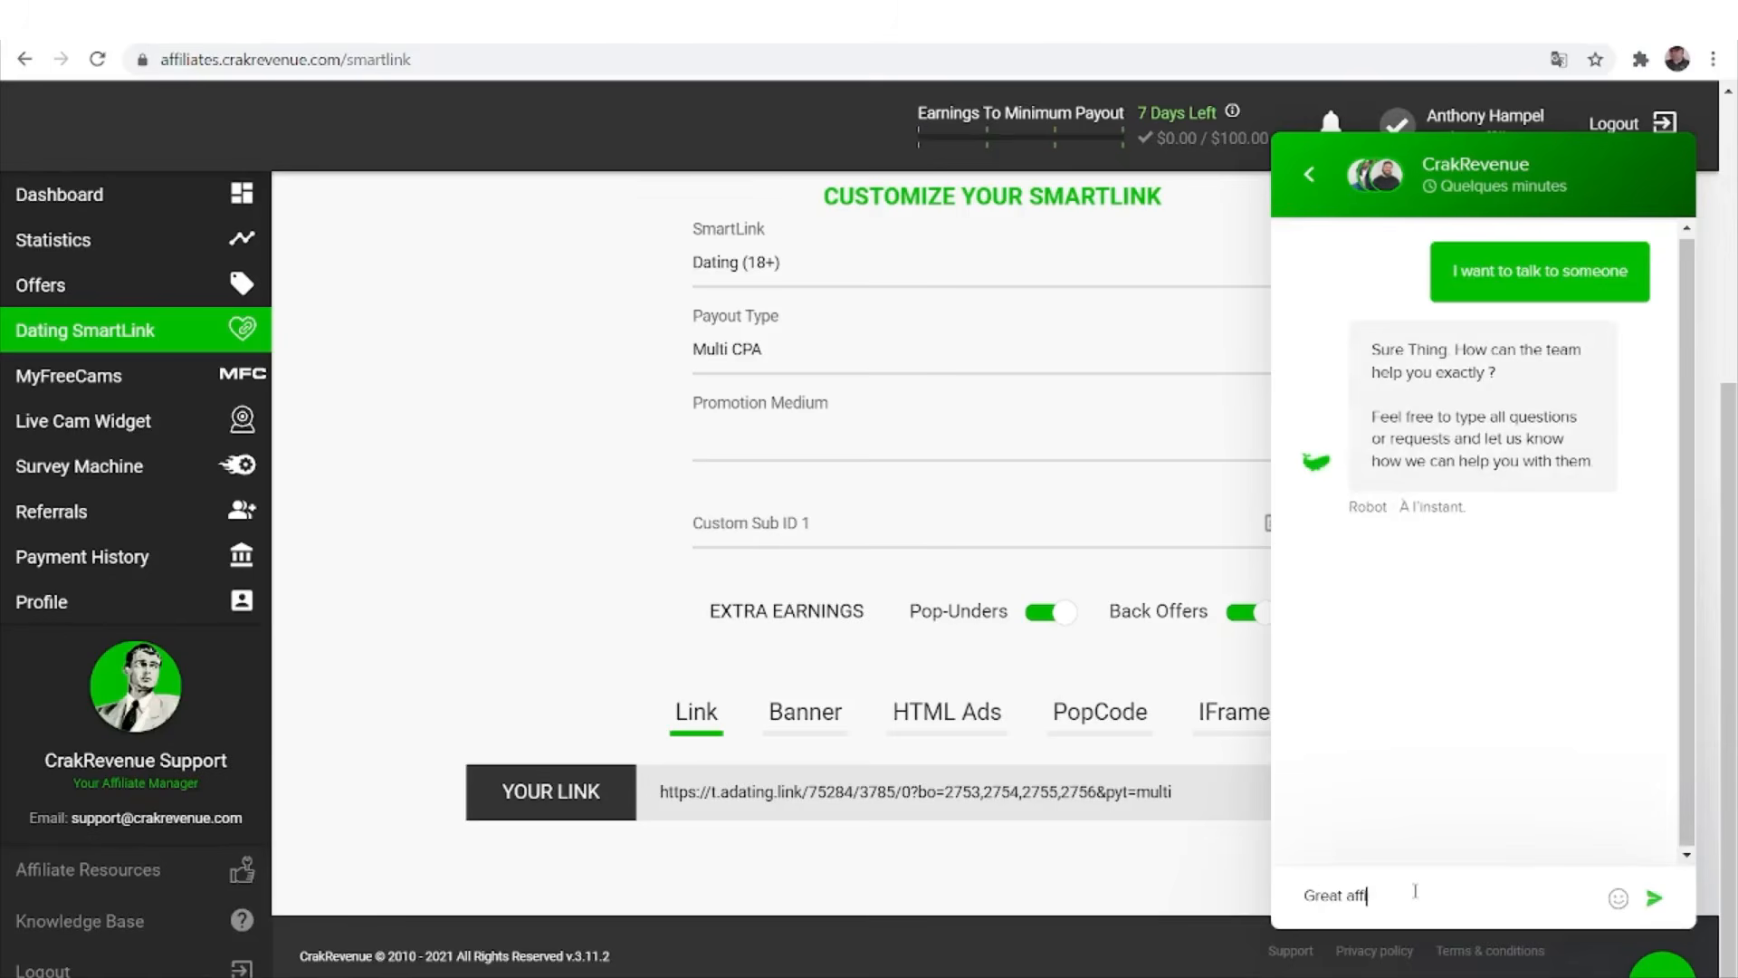
text(iliate team!)
click(1399, 895)
text(manager)
key(Return)
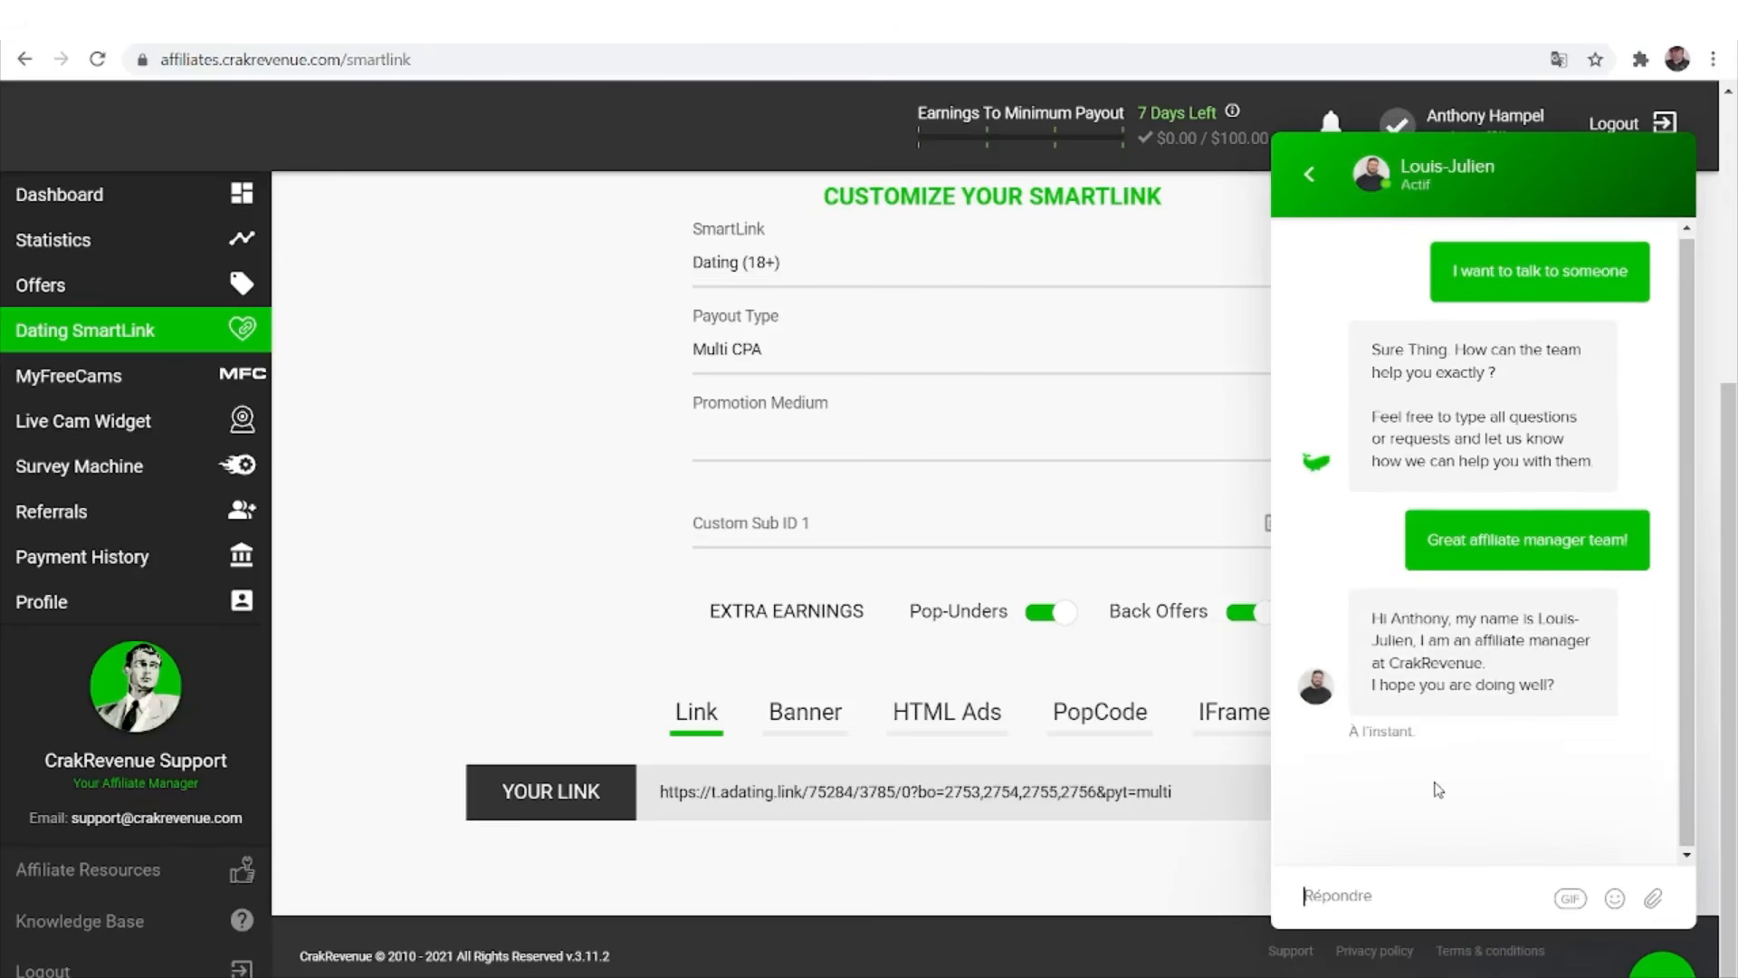
Reply 'Very well!' to the affiliate manager and close the support chat.
text(Very goo)
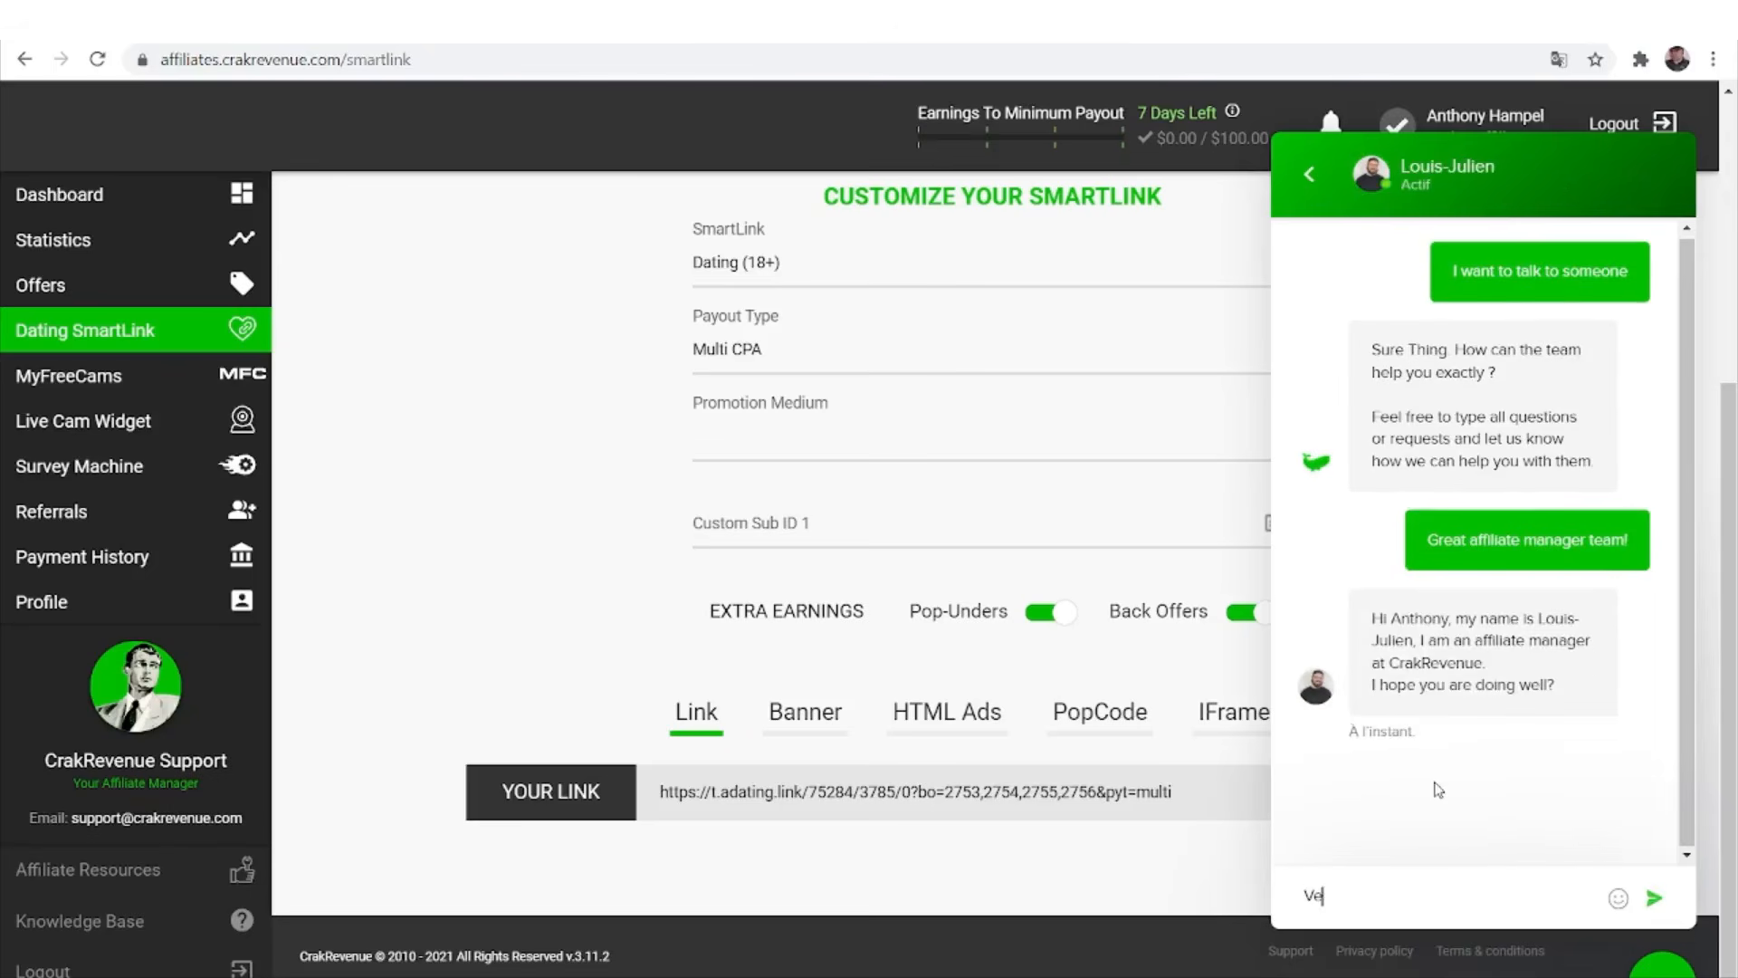
key(BackSpace)
key(BackSpace)
key(BackSpace)
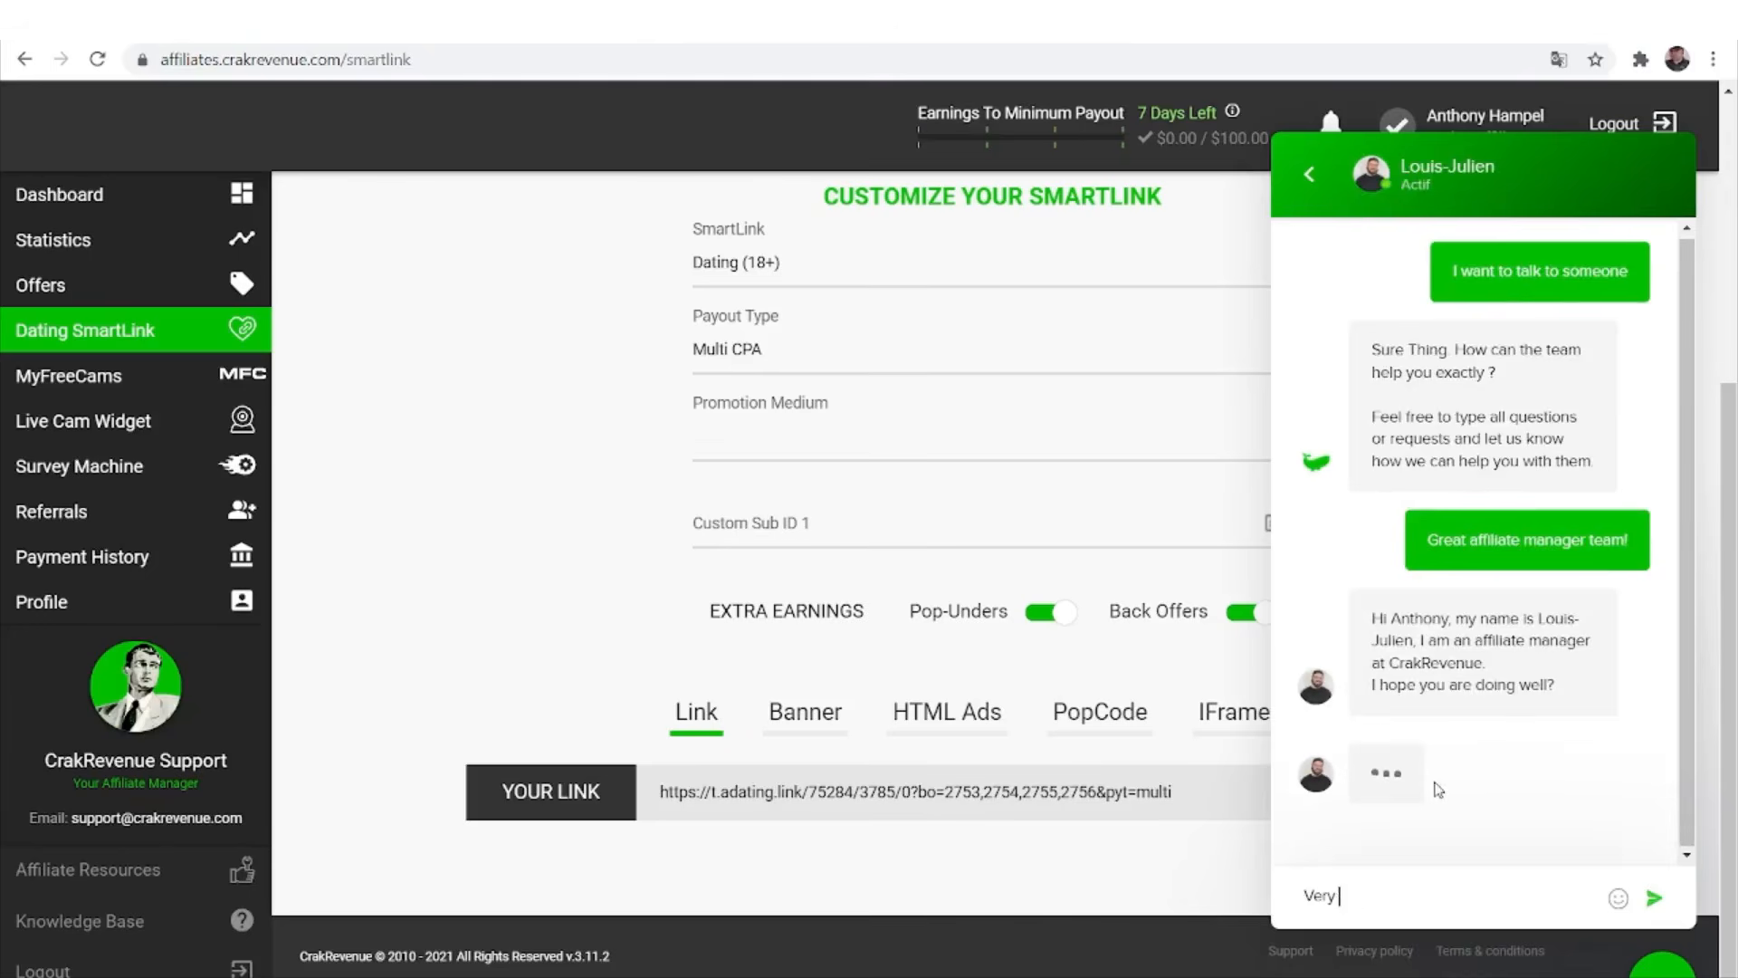
text(well!)
key(Return)
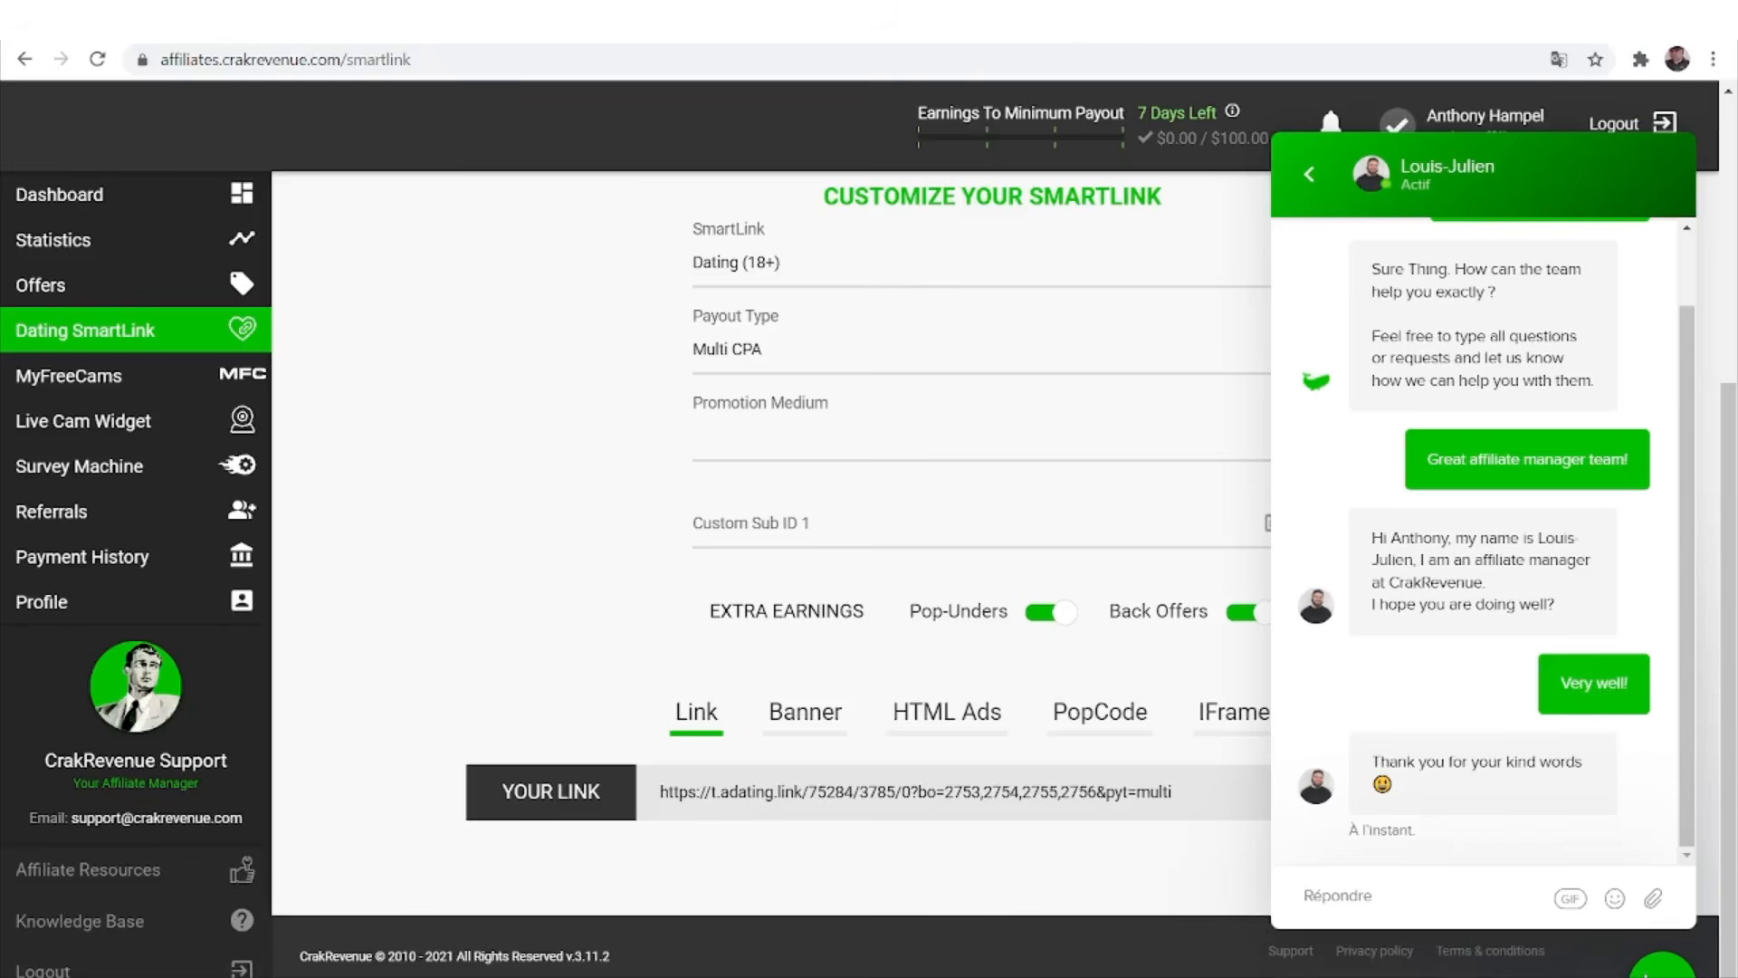
click(1663, 969)
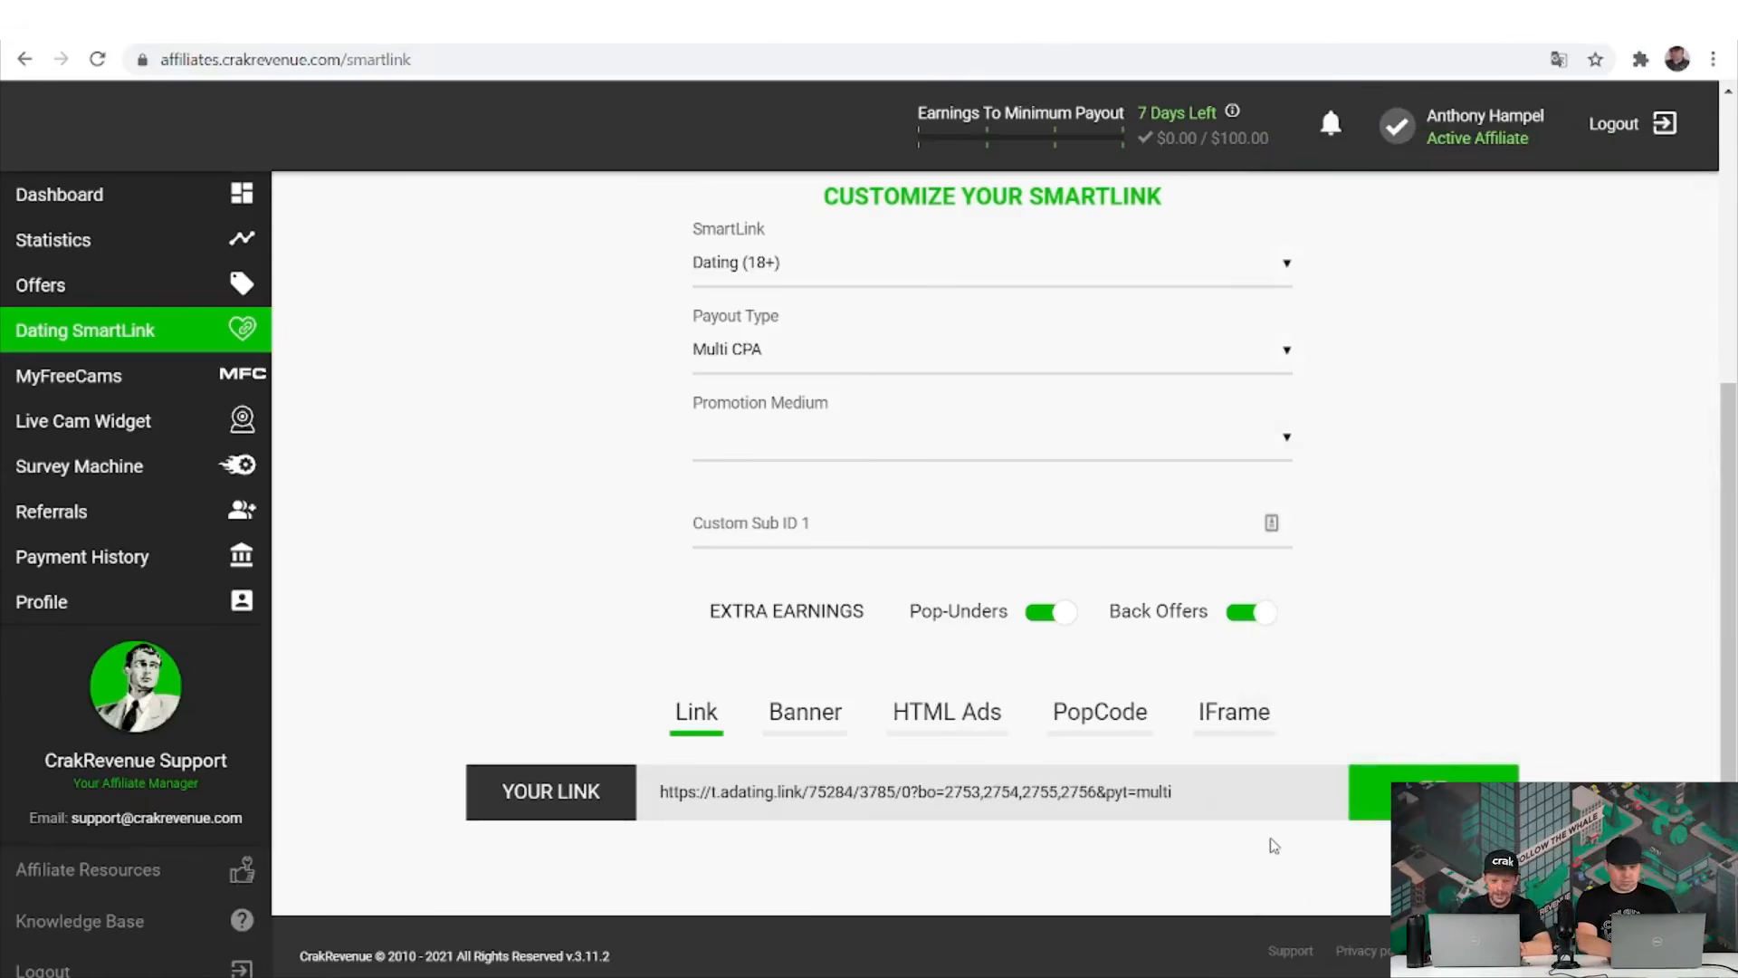
Type and clear 'prest' in the address bar, then go back to the Offers page.
click(524, 54)
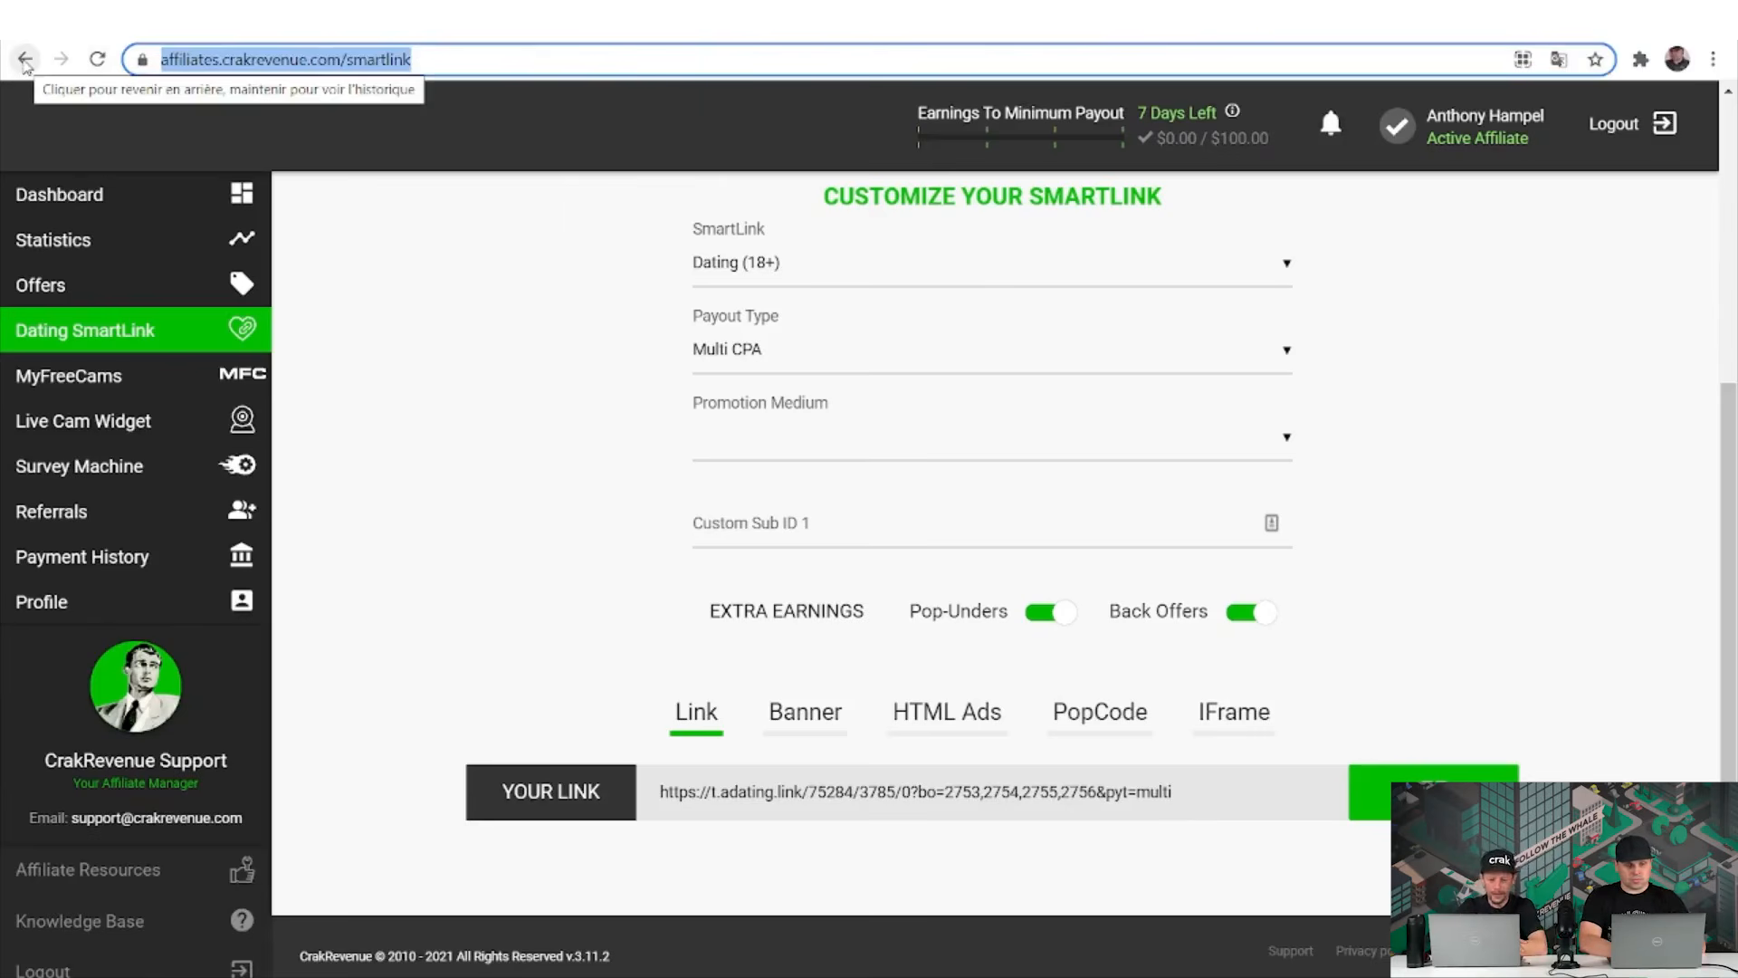
text(pre)
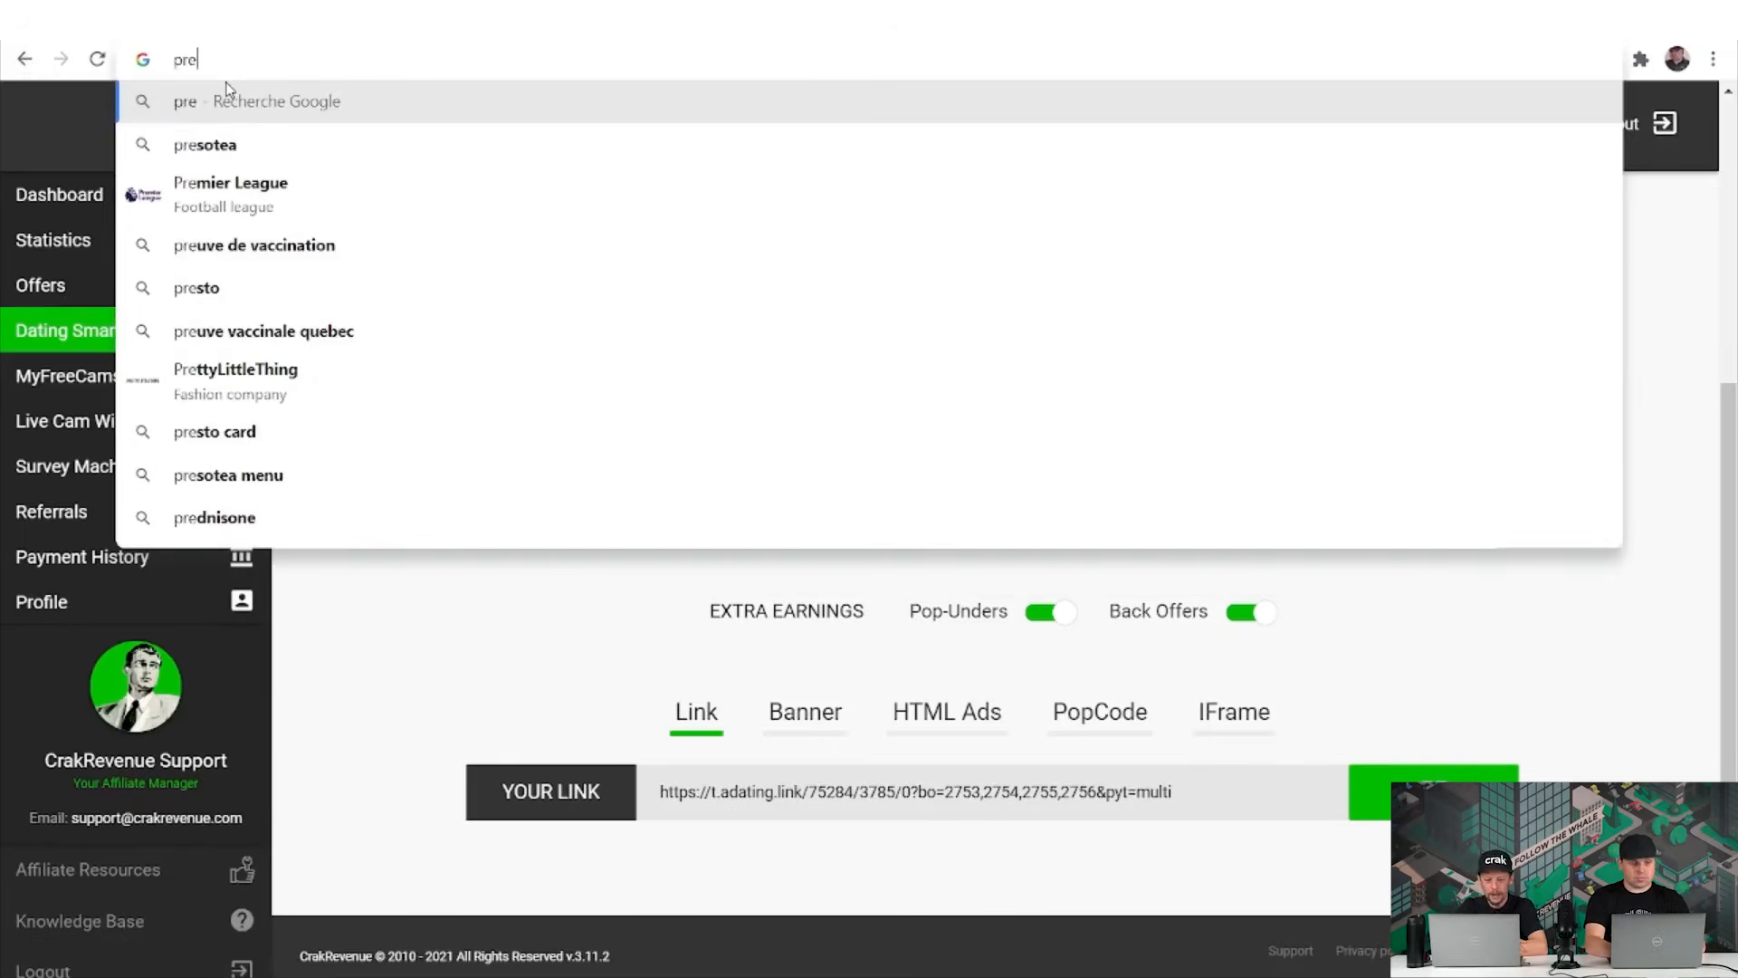
text(st)
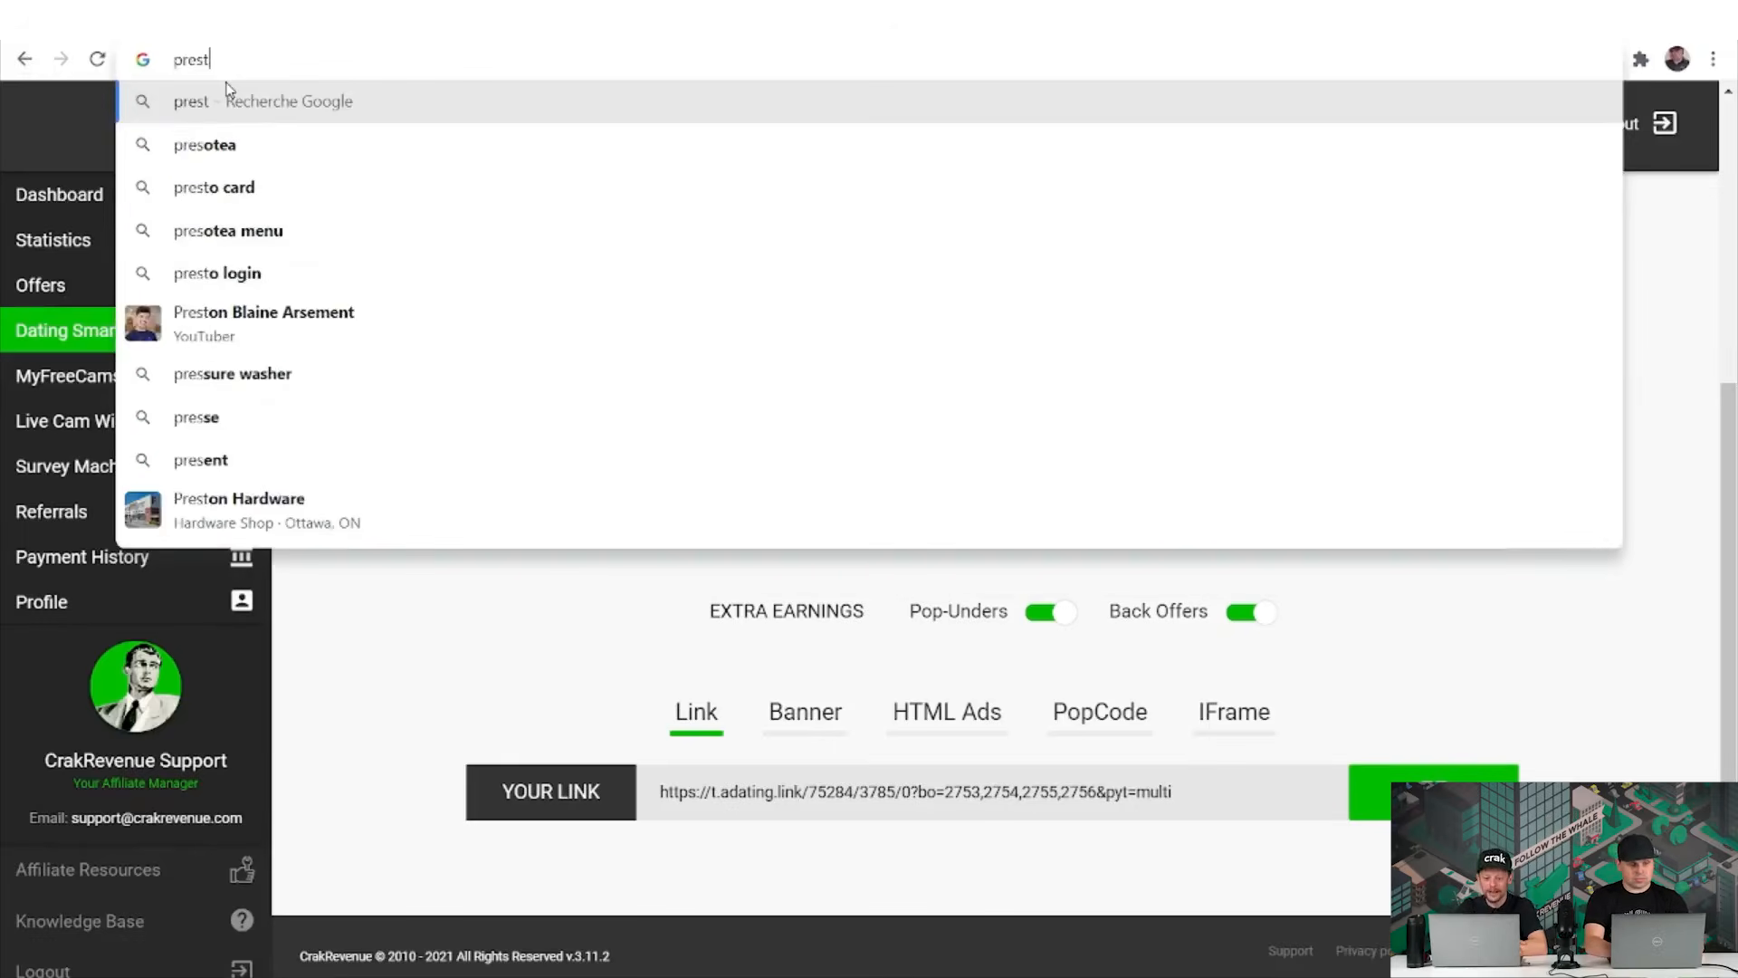
key(BackSpace)
key(BackSpace)
key(BackSpace)
key(BackSpace)
key(BackSpace)
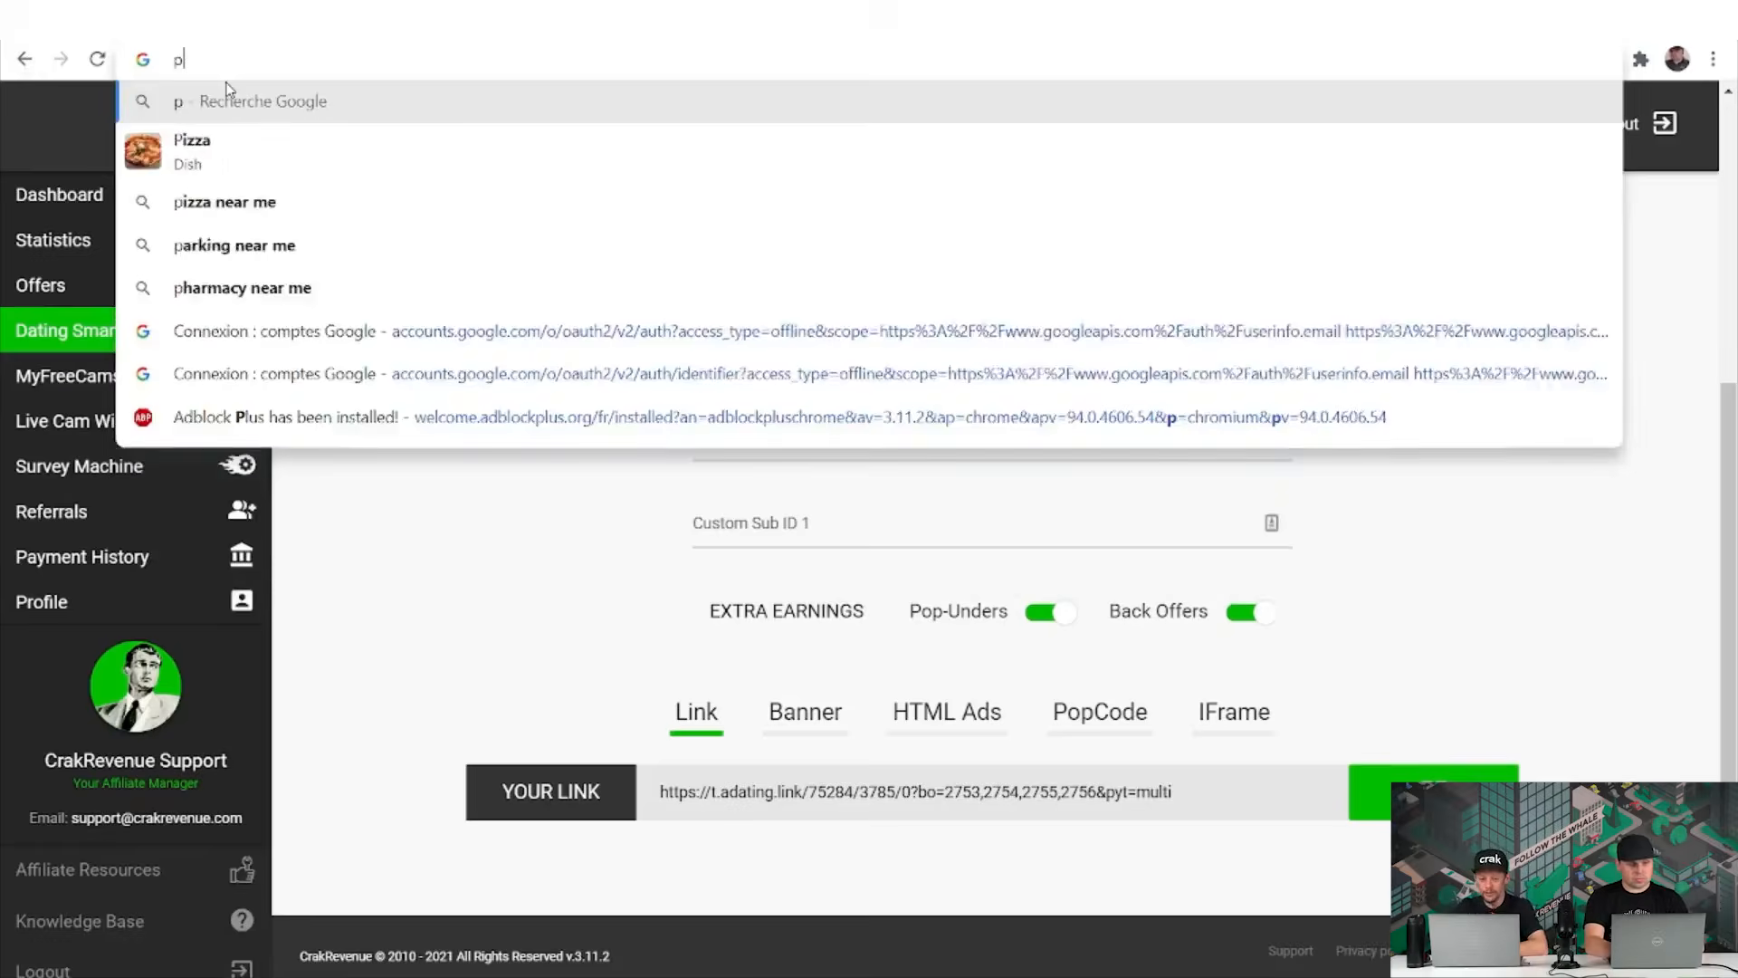
click(24, 59)
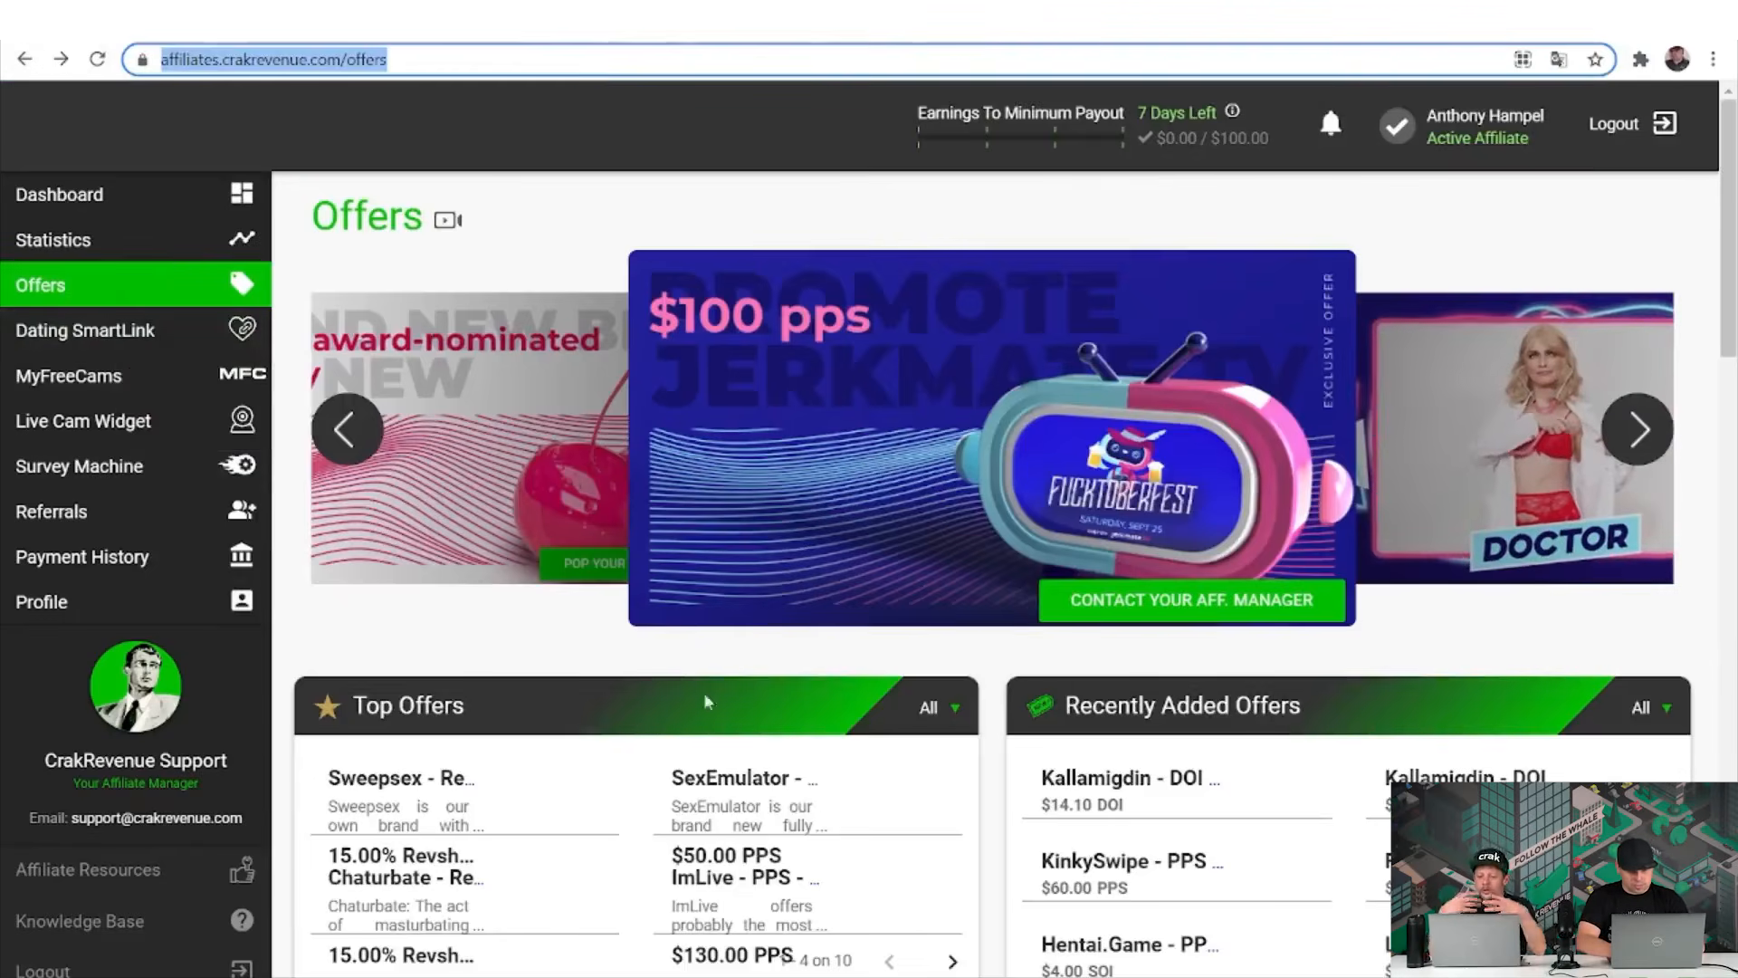
Open the Prest Organics offer from the next page of Top Offers.
click(953, 961)
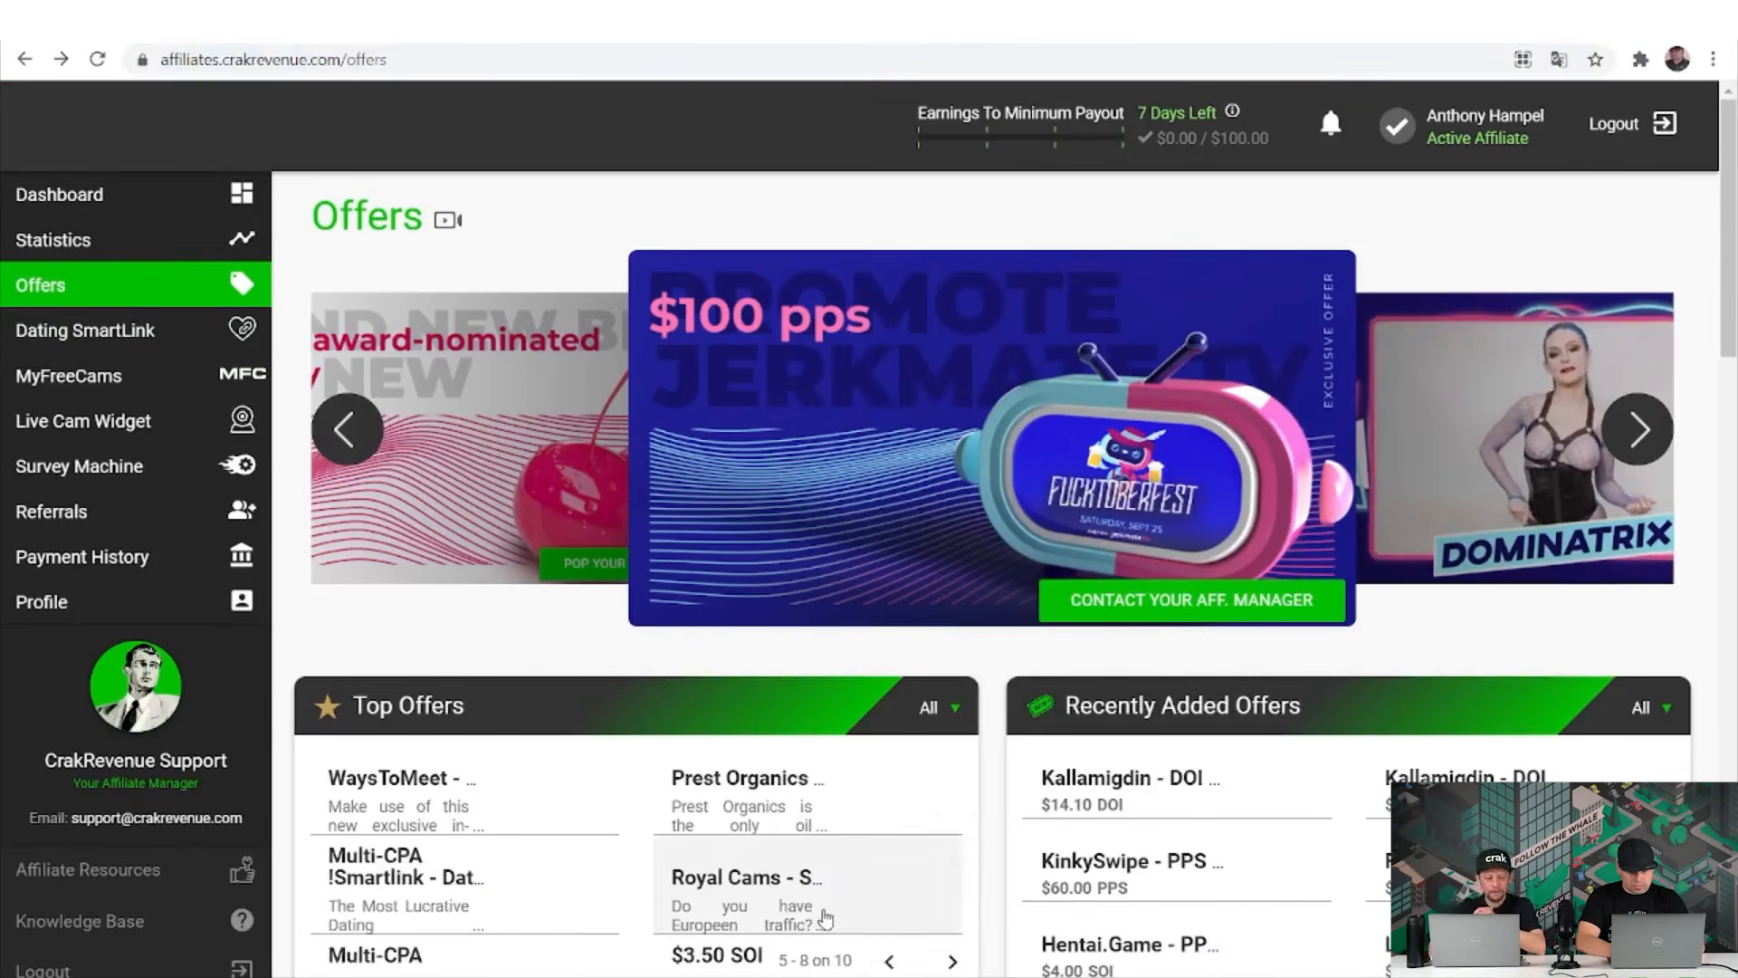
click(793, 816)
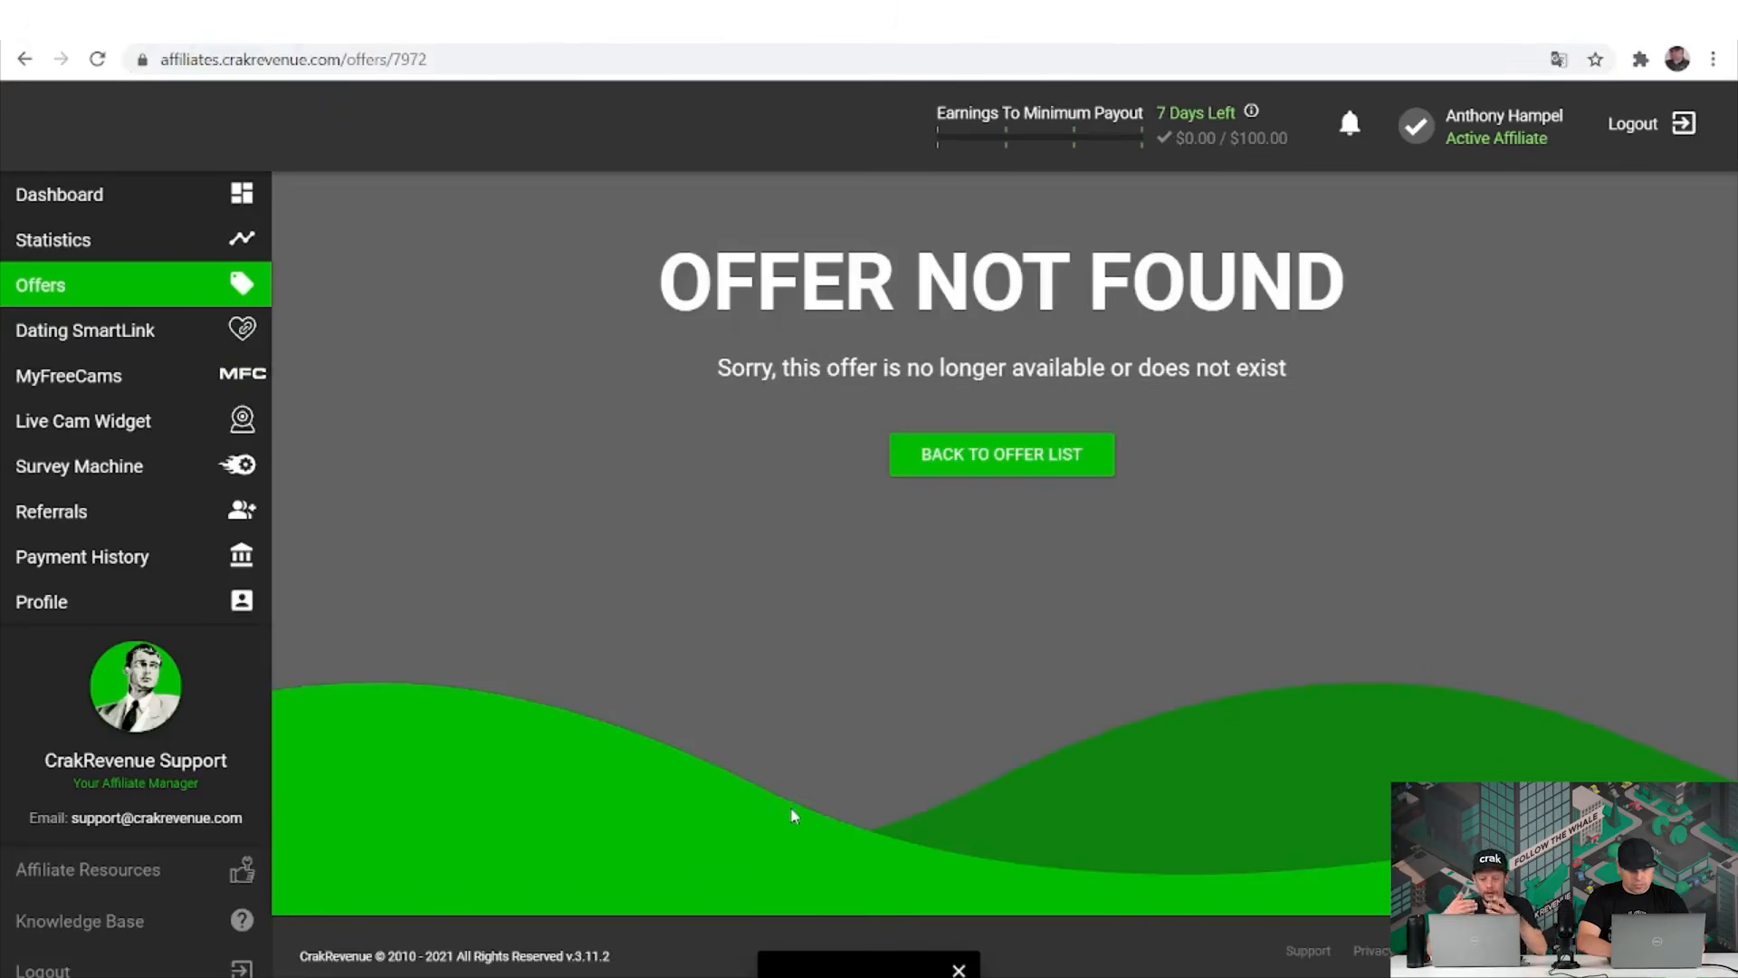
click(1013, 455)
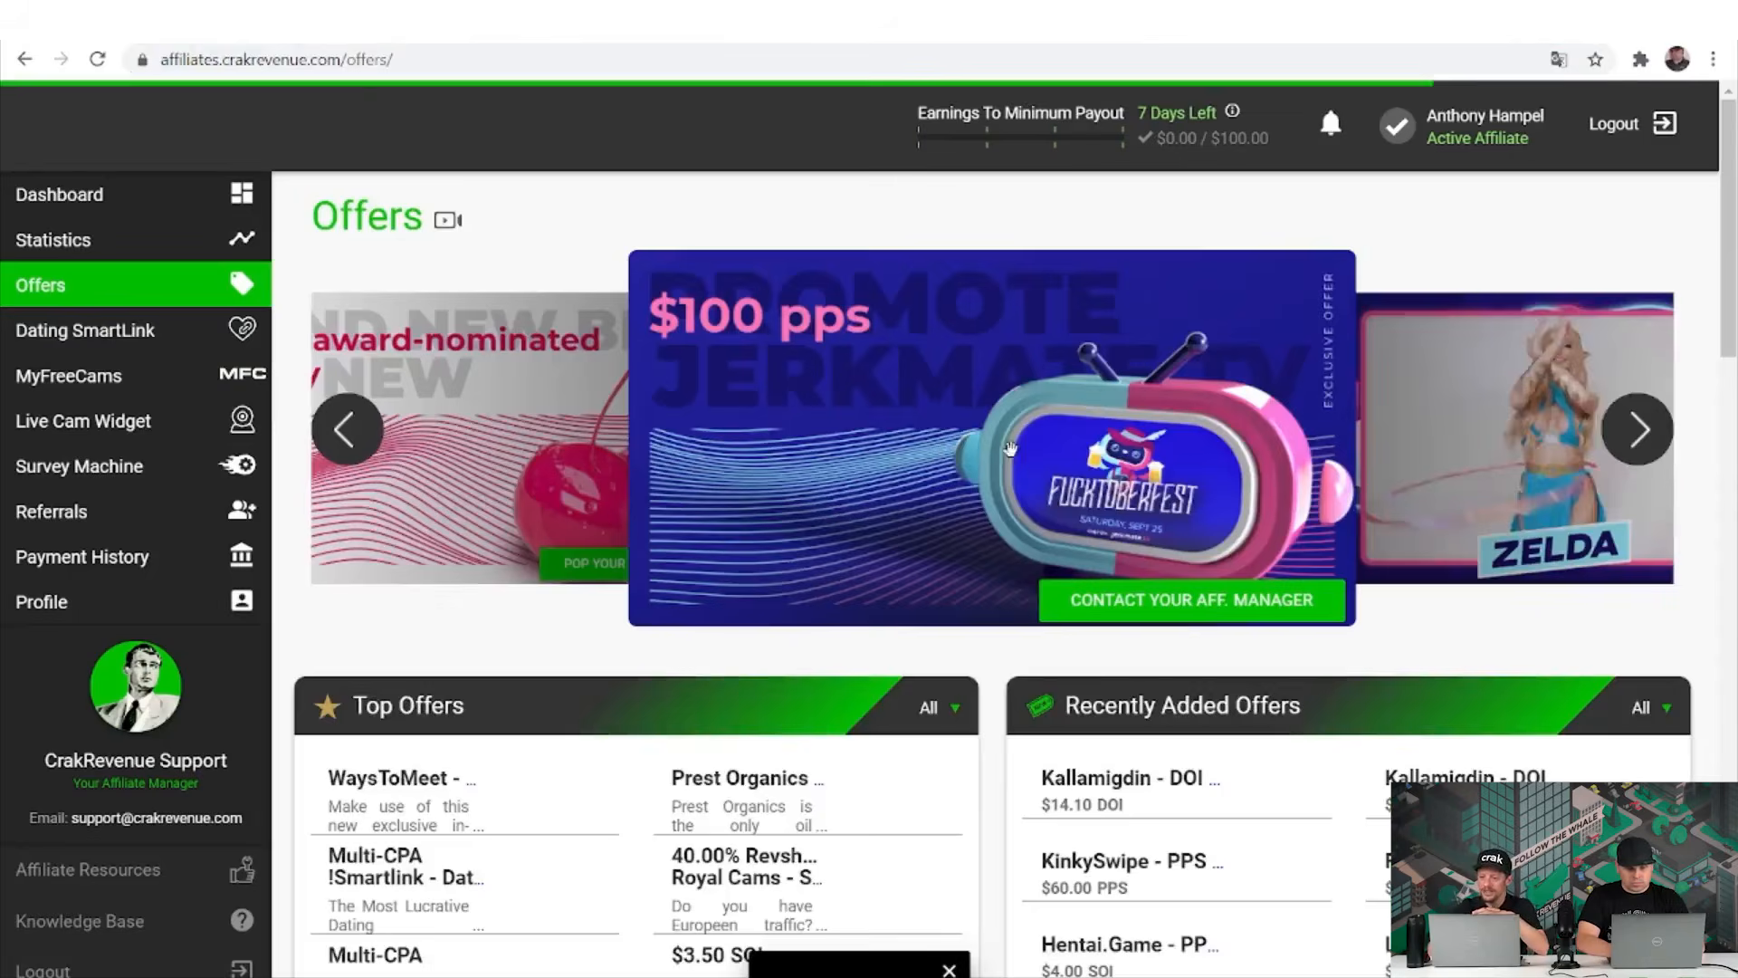
click(736, 822)
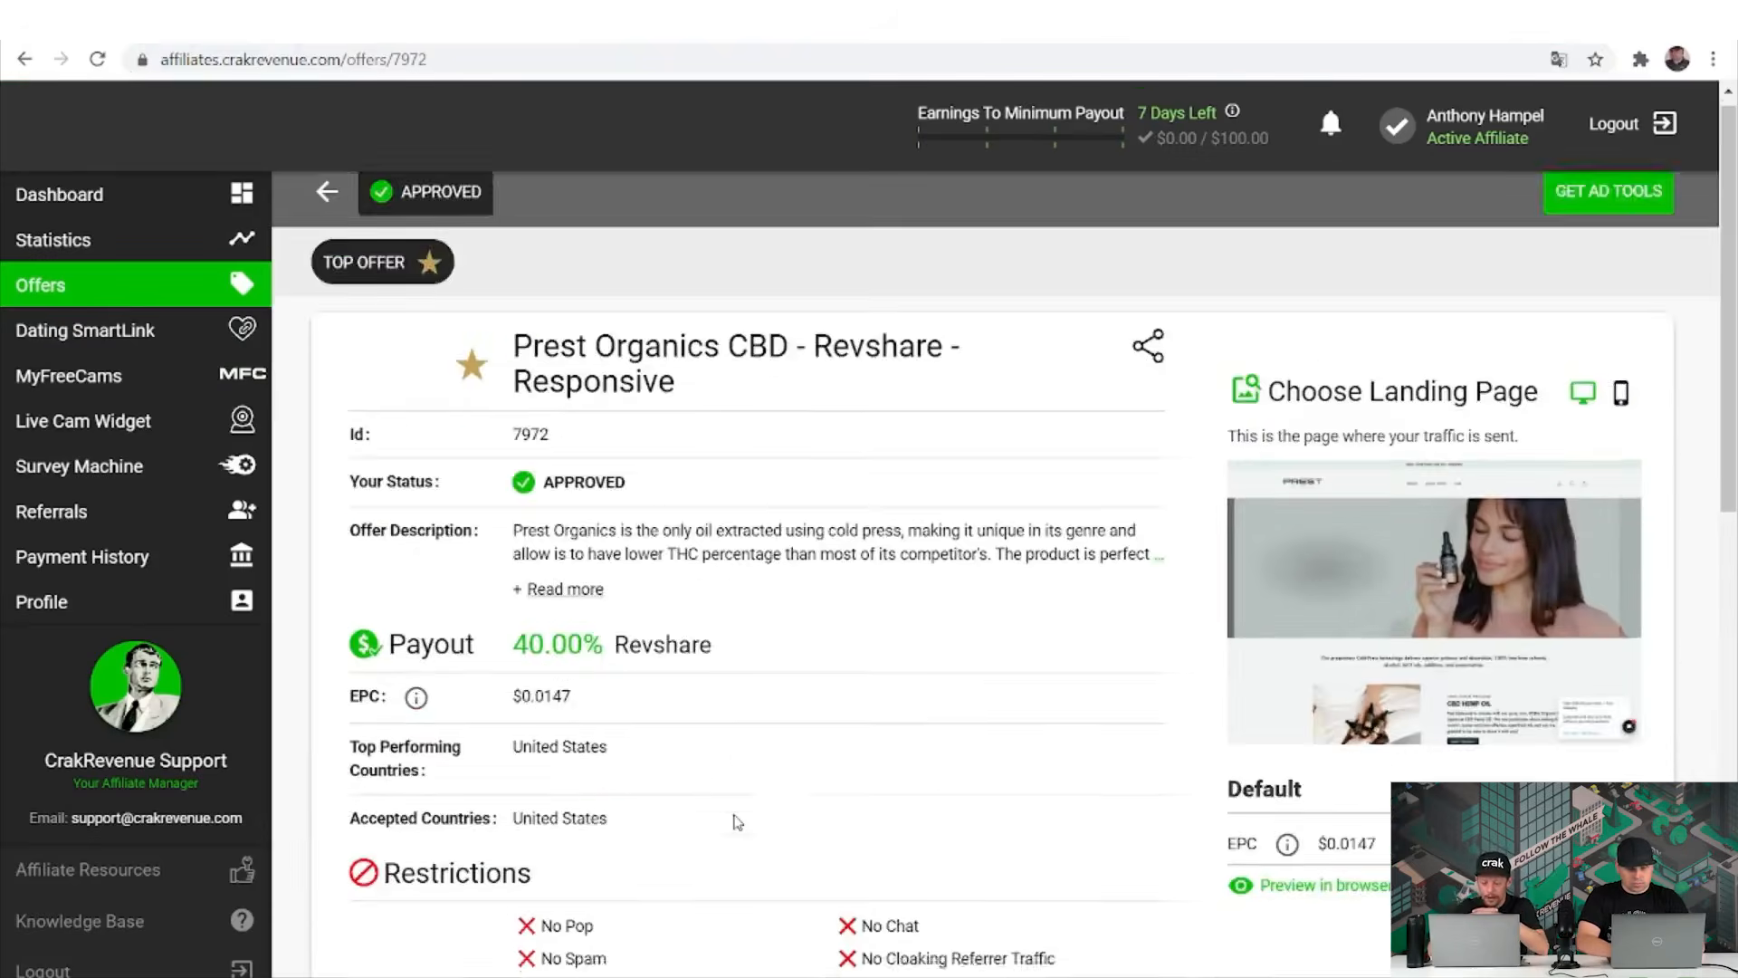
Show the offer's Banner ad tools, listing two 300x250 image banners.
scroll(736, 820, down, 5)
scroll(736, 822, down, 8)
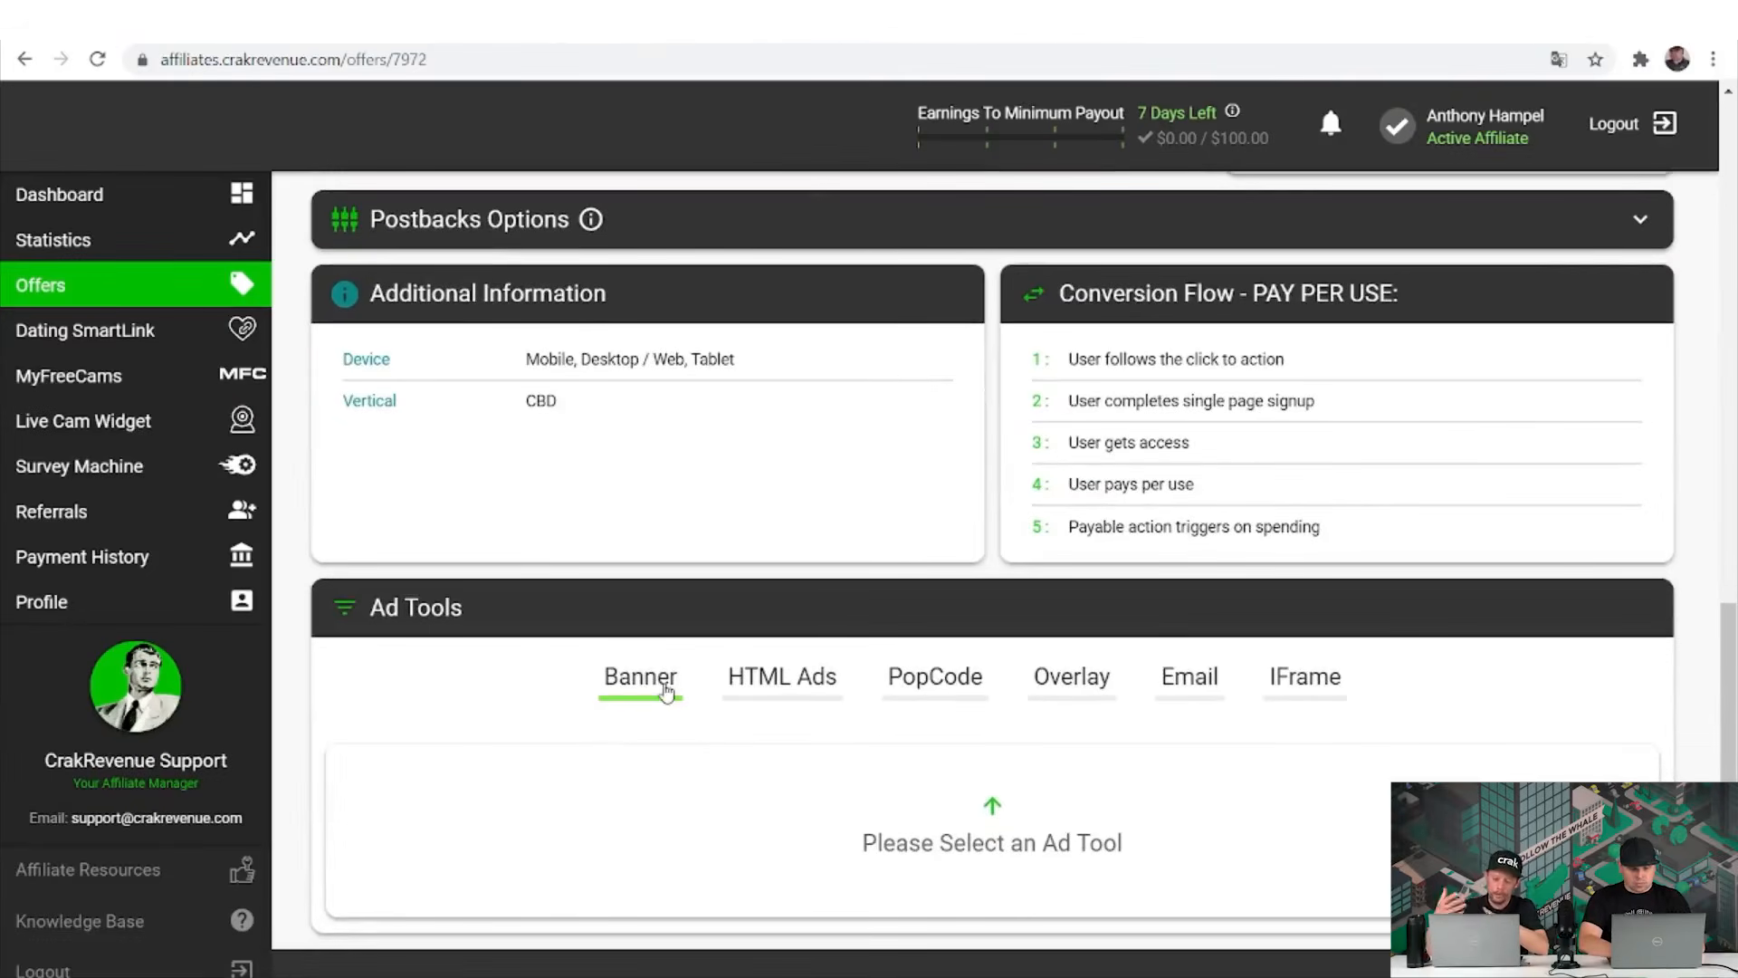
click(652, 681)
scroll(605, 942, down, 1)
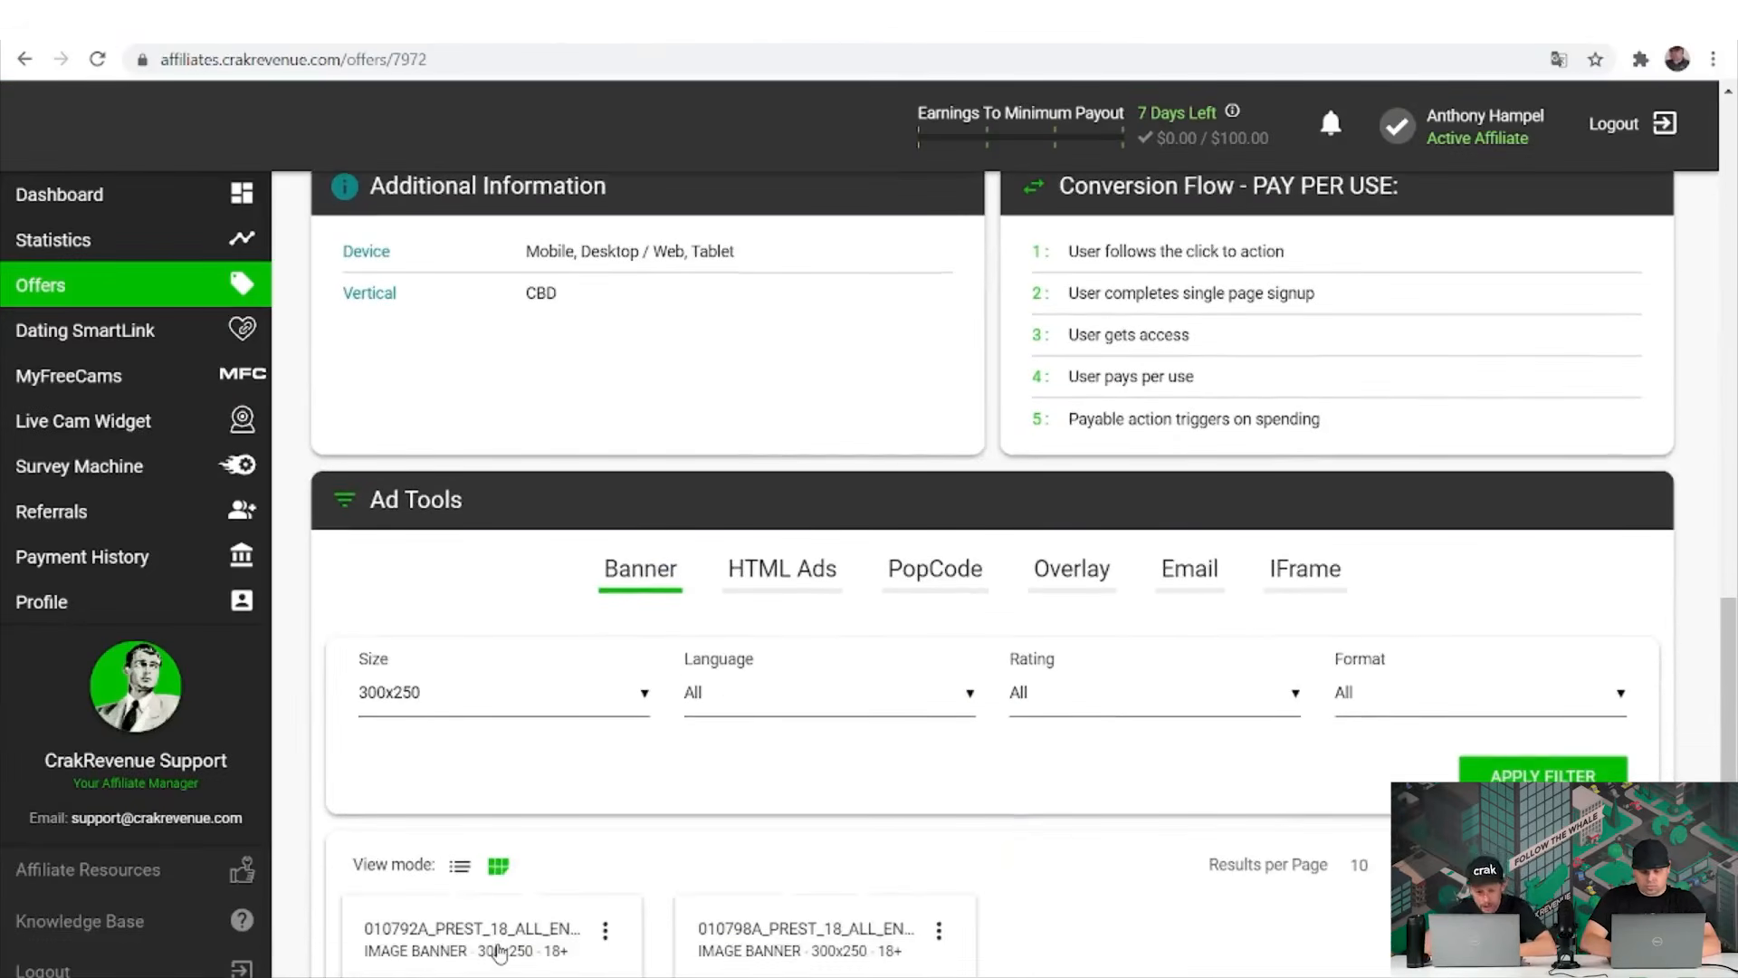
drag(494, 928, 540, 973)
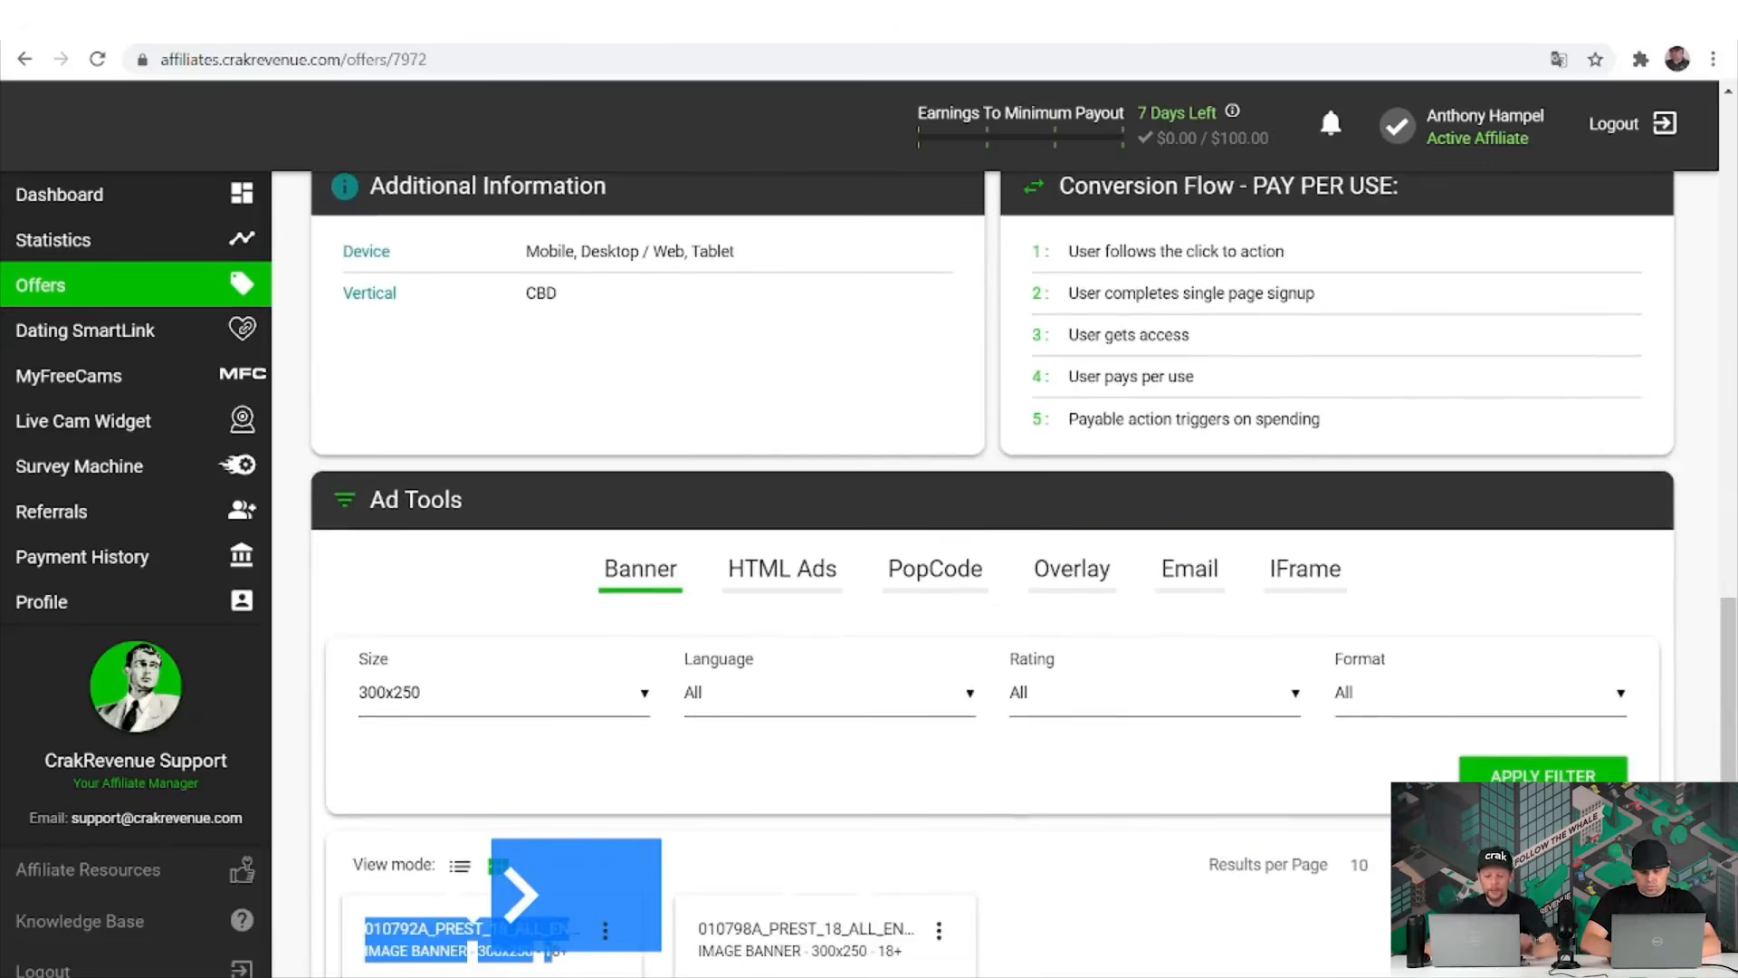
click(583, 974)
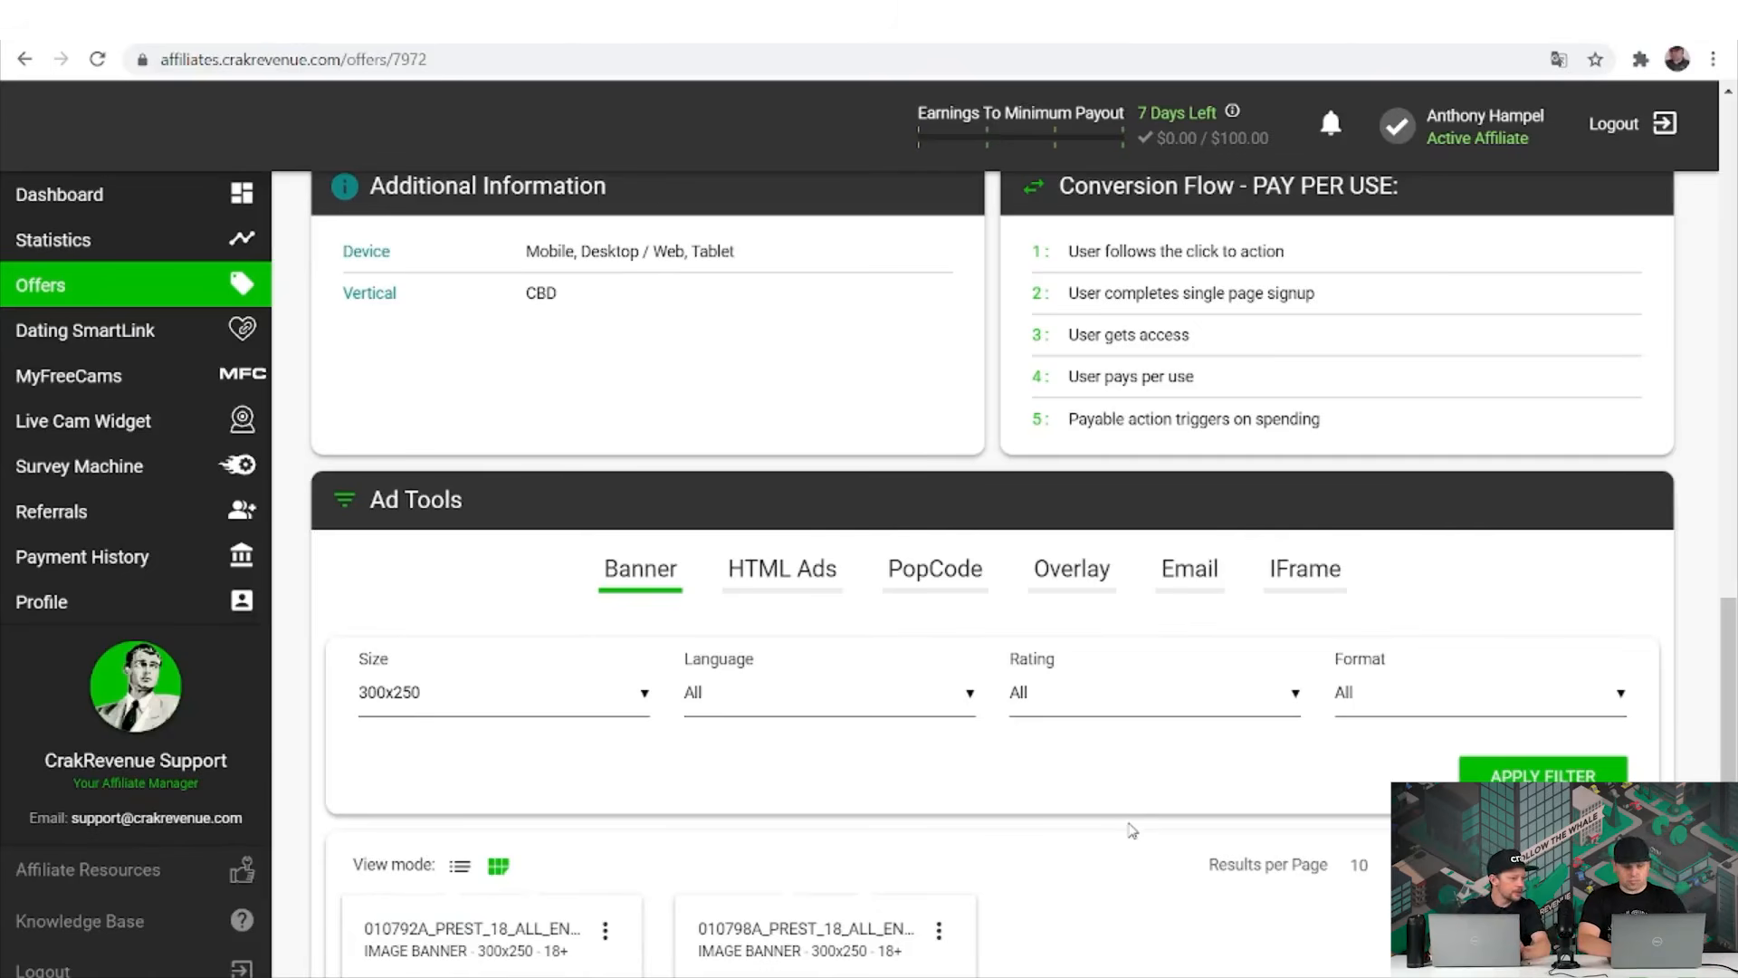
scroll(1131, 831, down, 2)
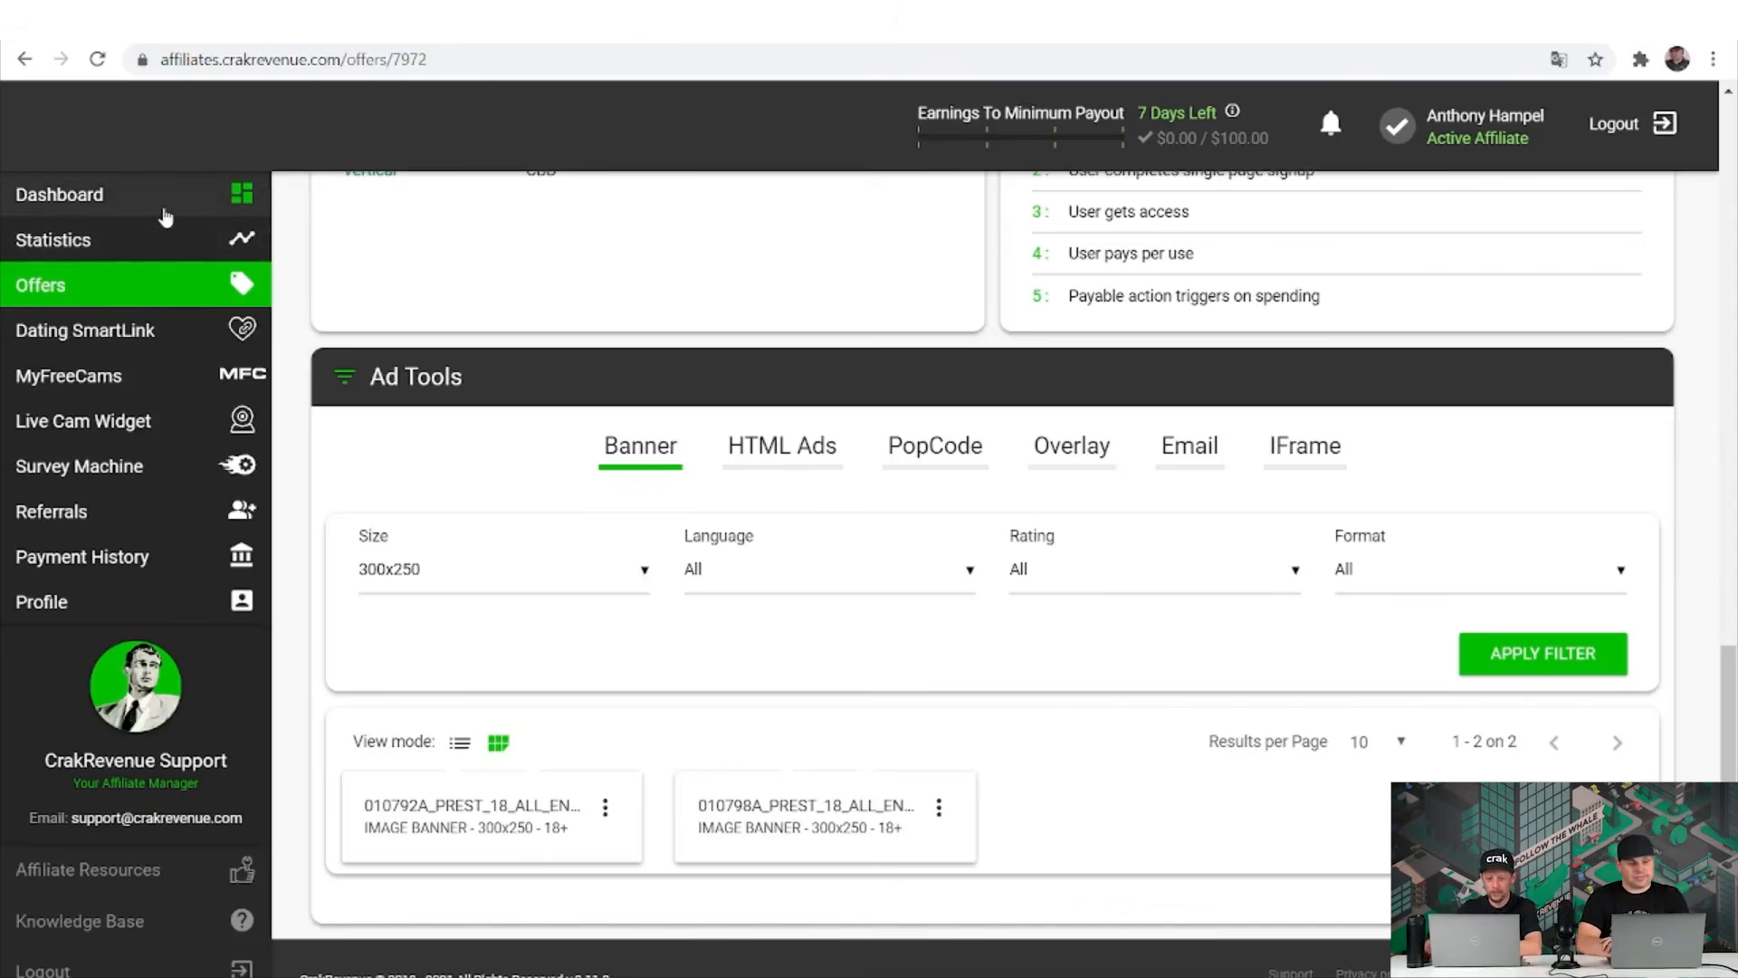
Go to the Dashboard and scroll to its Top Offers and Latest Blog Posts panels.
click(164, 216)
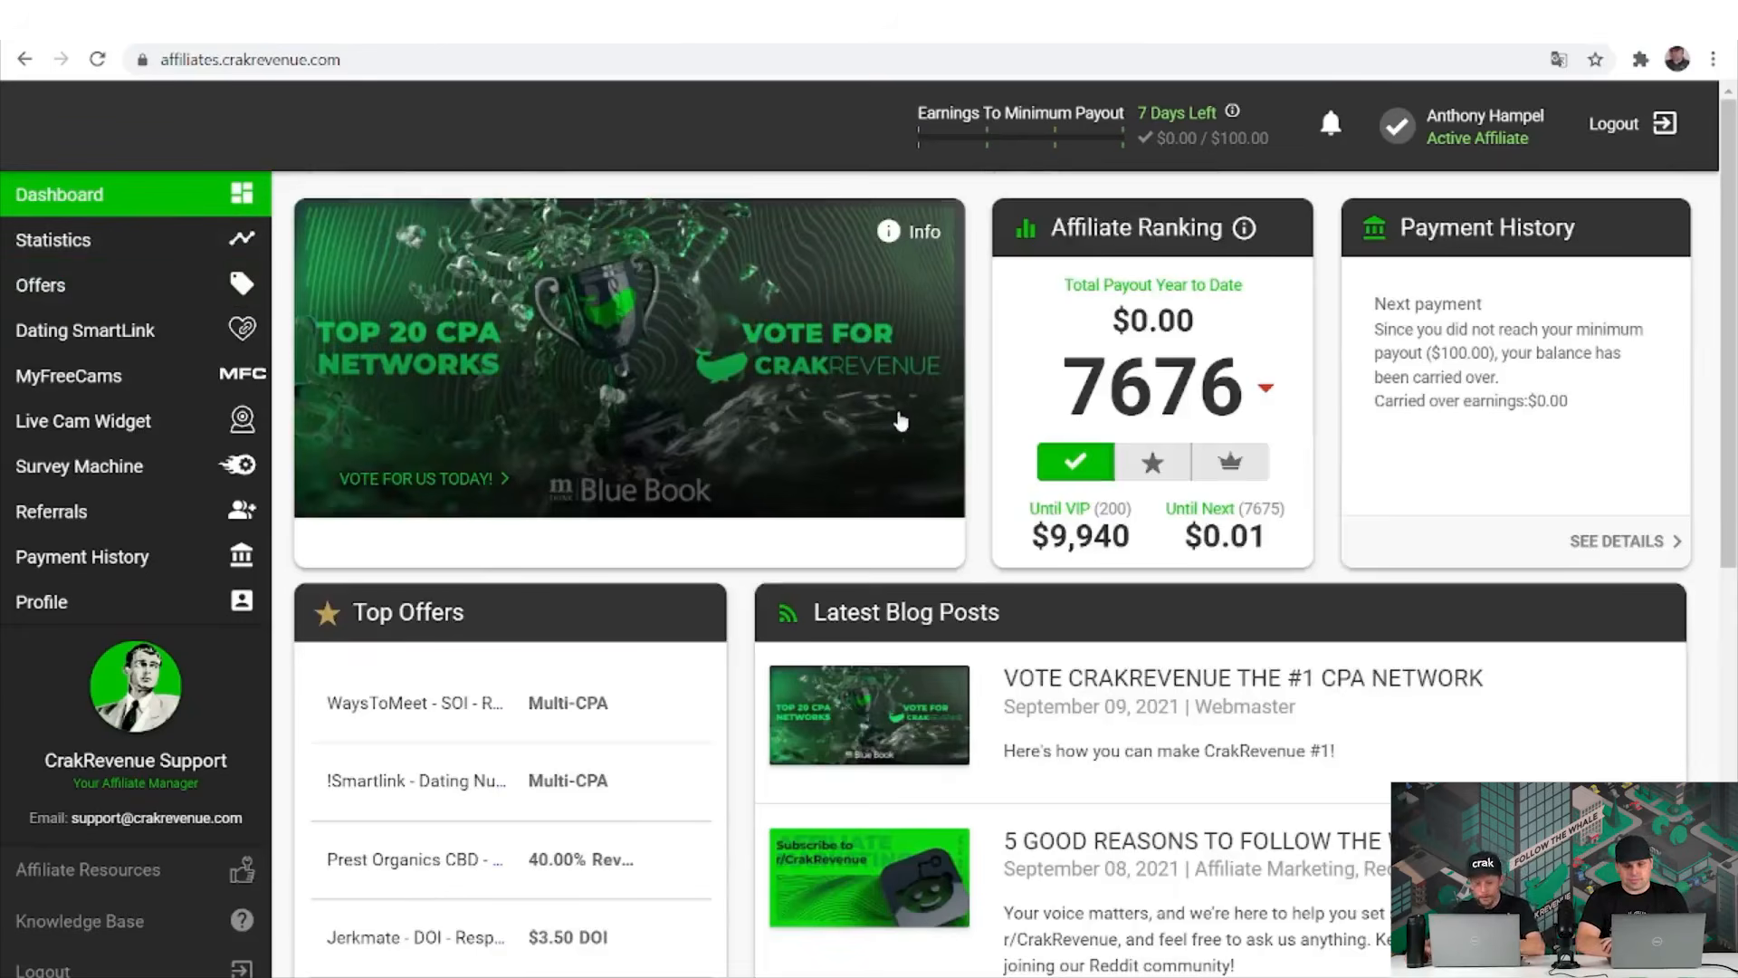
scroll(899, 421, down, 2)
scroll(899, 421, down, 3)
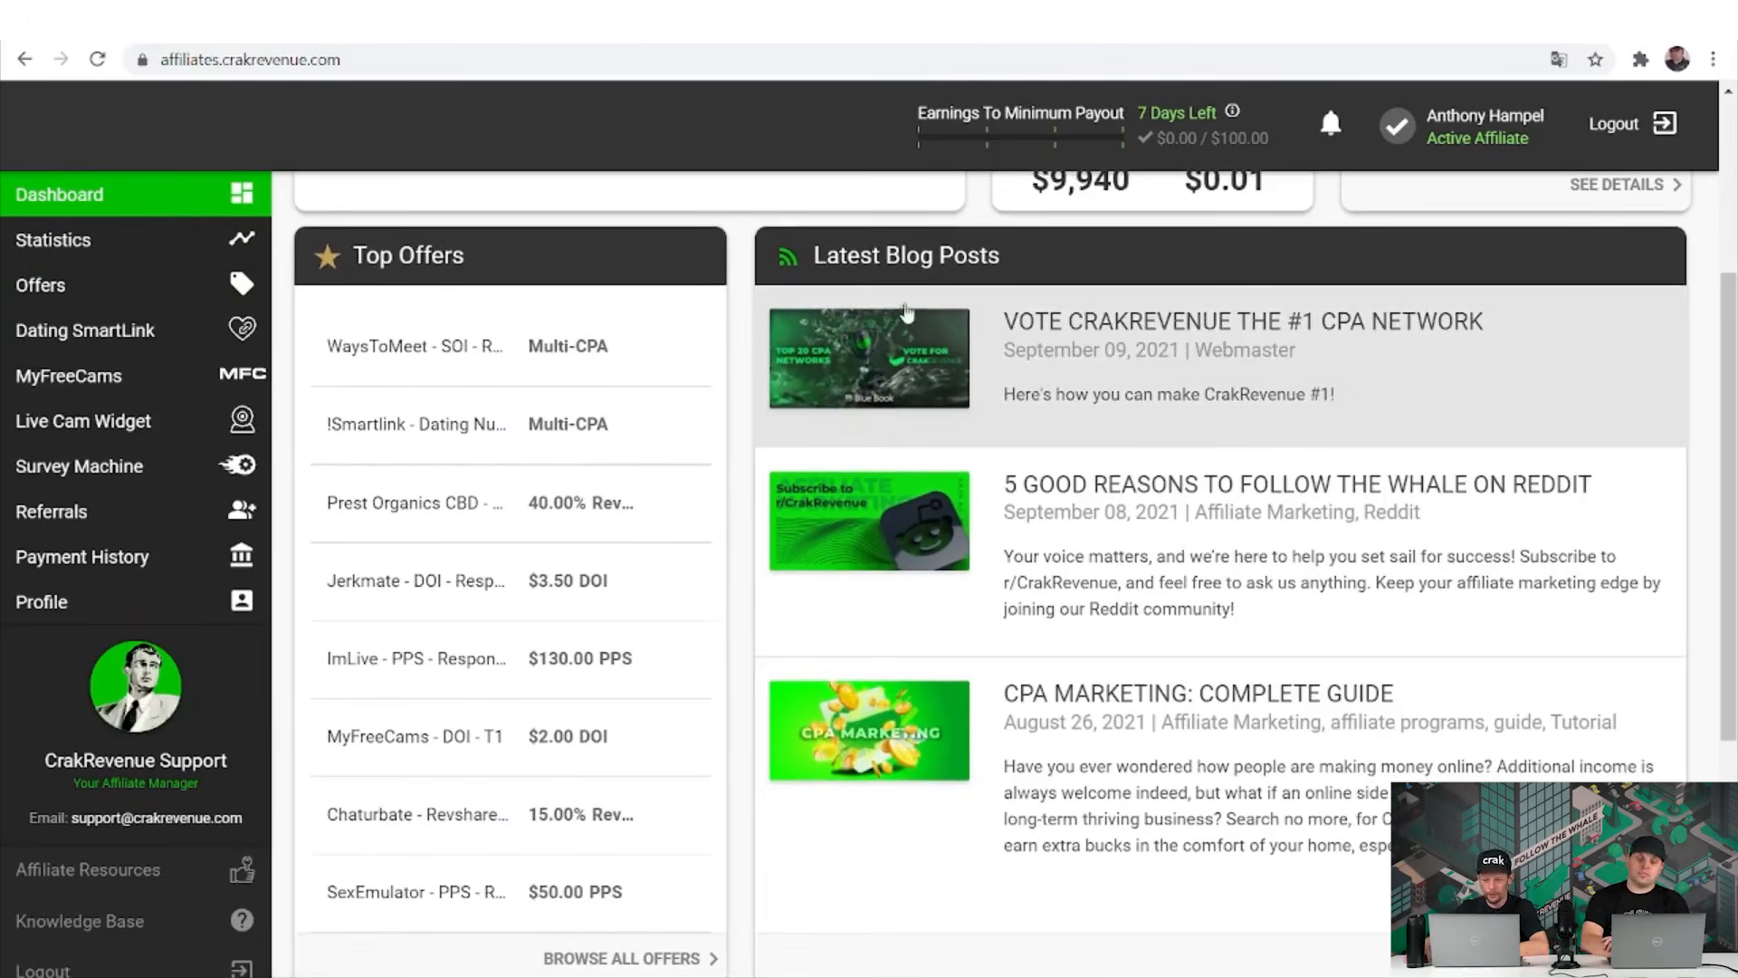
triple_click(905, 258)
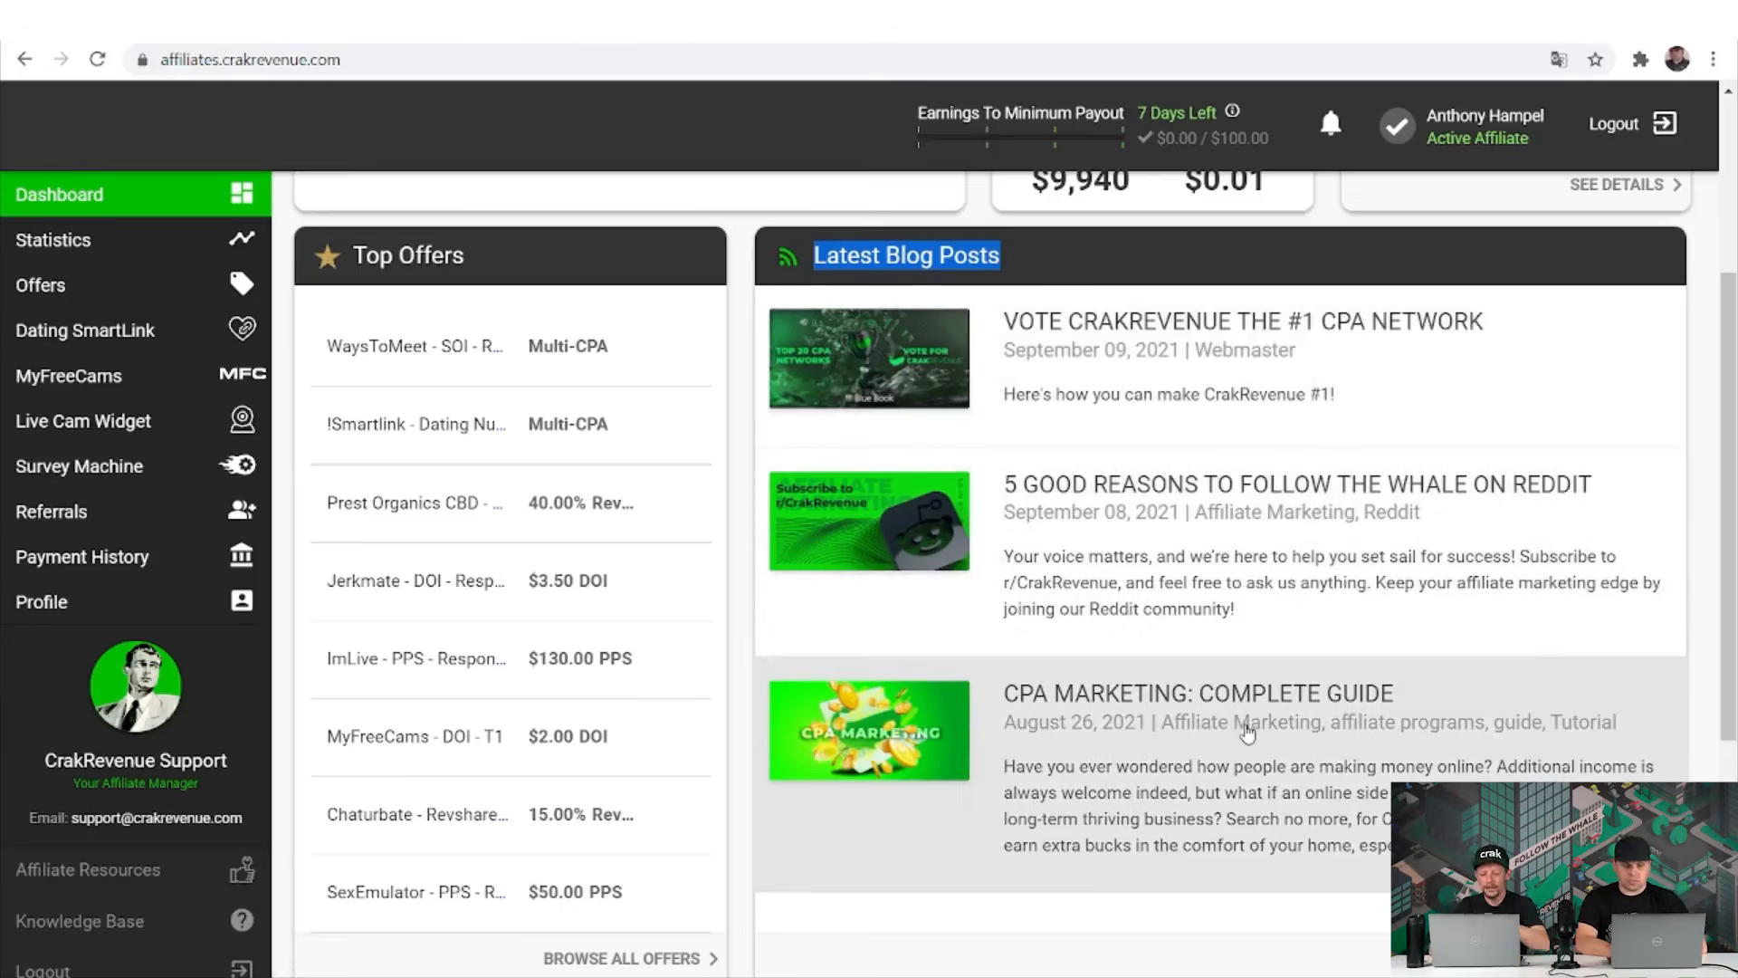
scroll(1247, 734, down, 1)
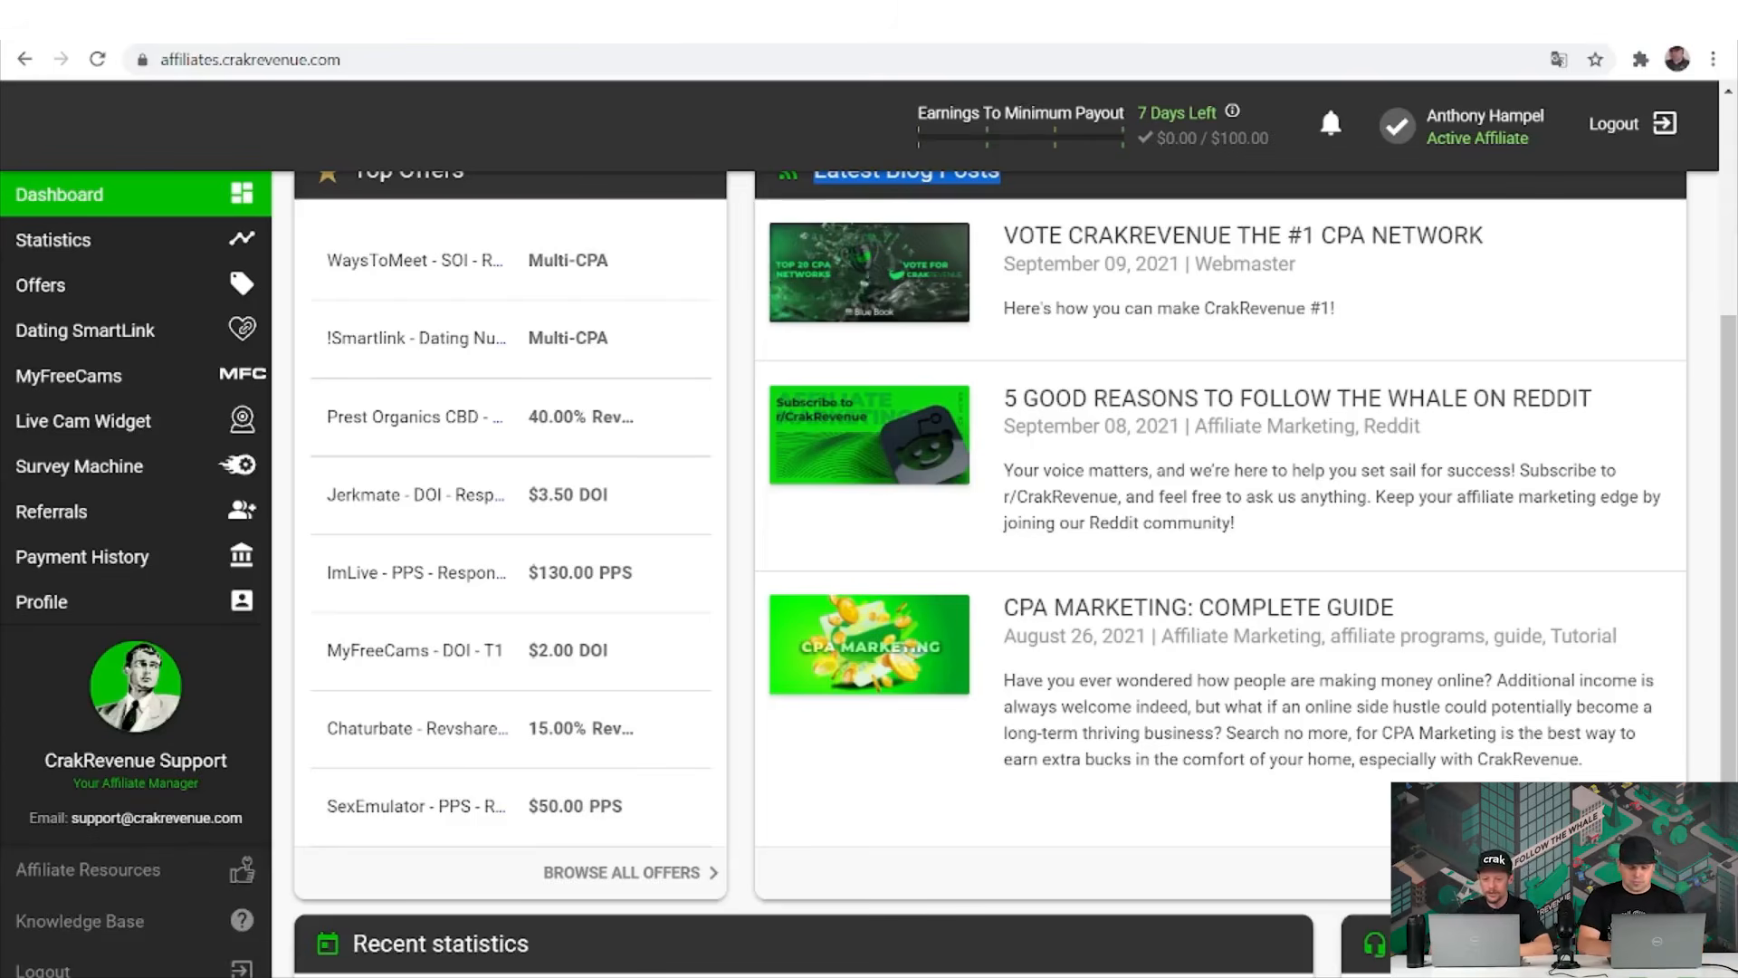
Open the CrakRevenue blog, browse down its post cards, and dismiss the French chat message.
click(808, 429)
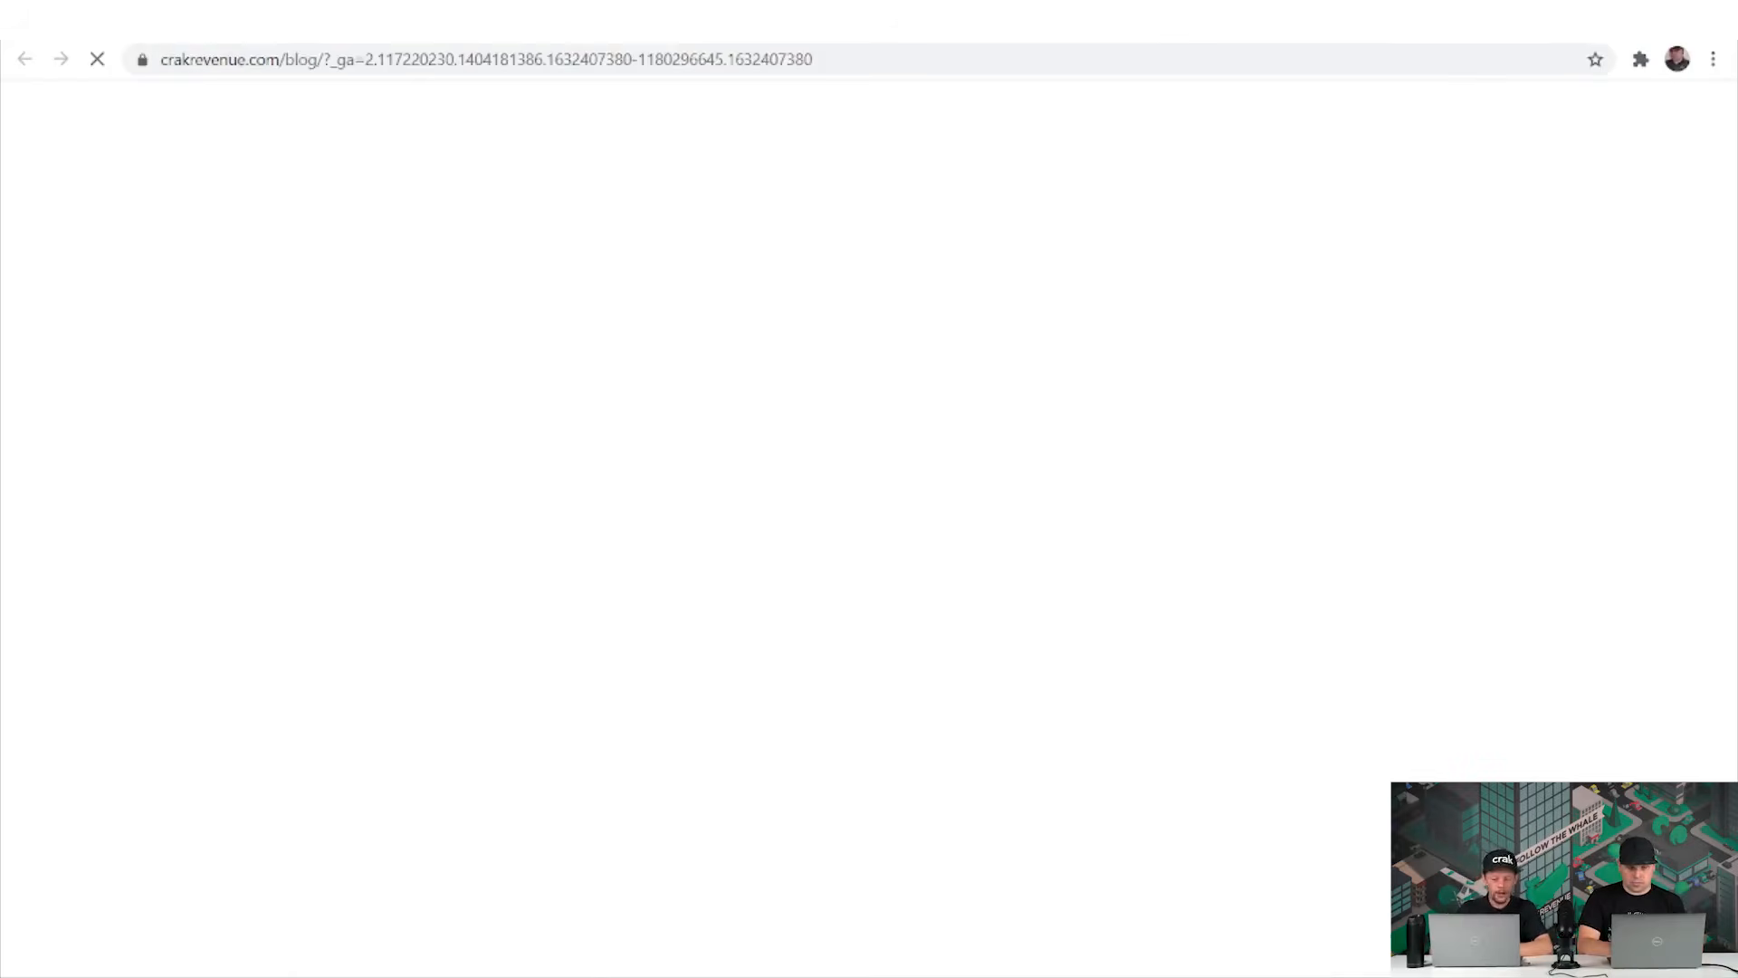
scroll(809, 428, down, 4)
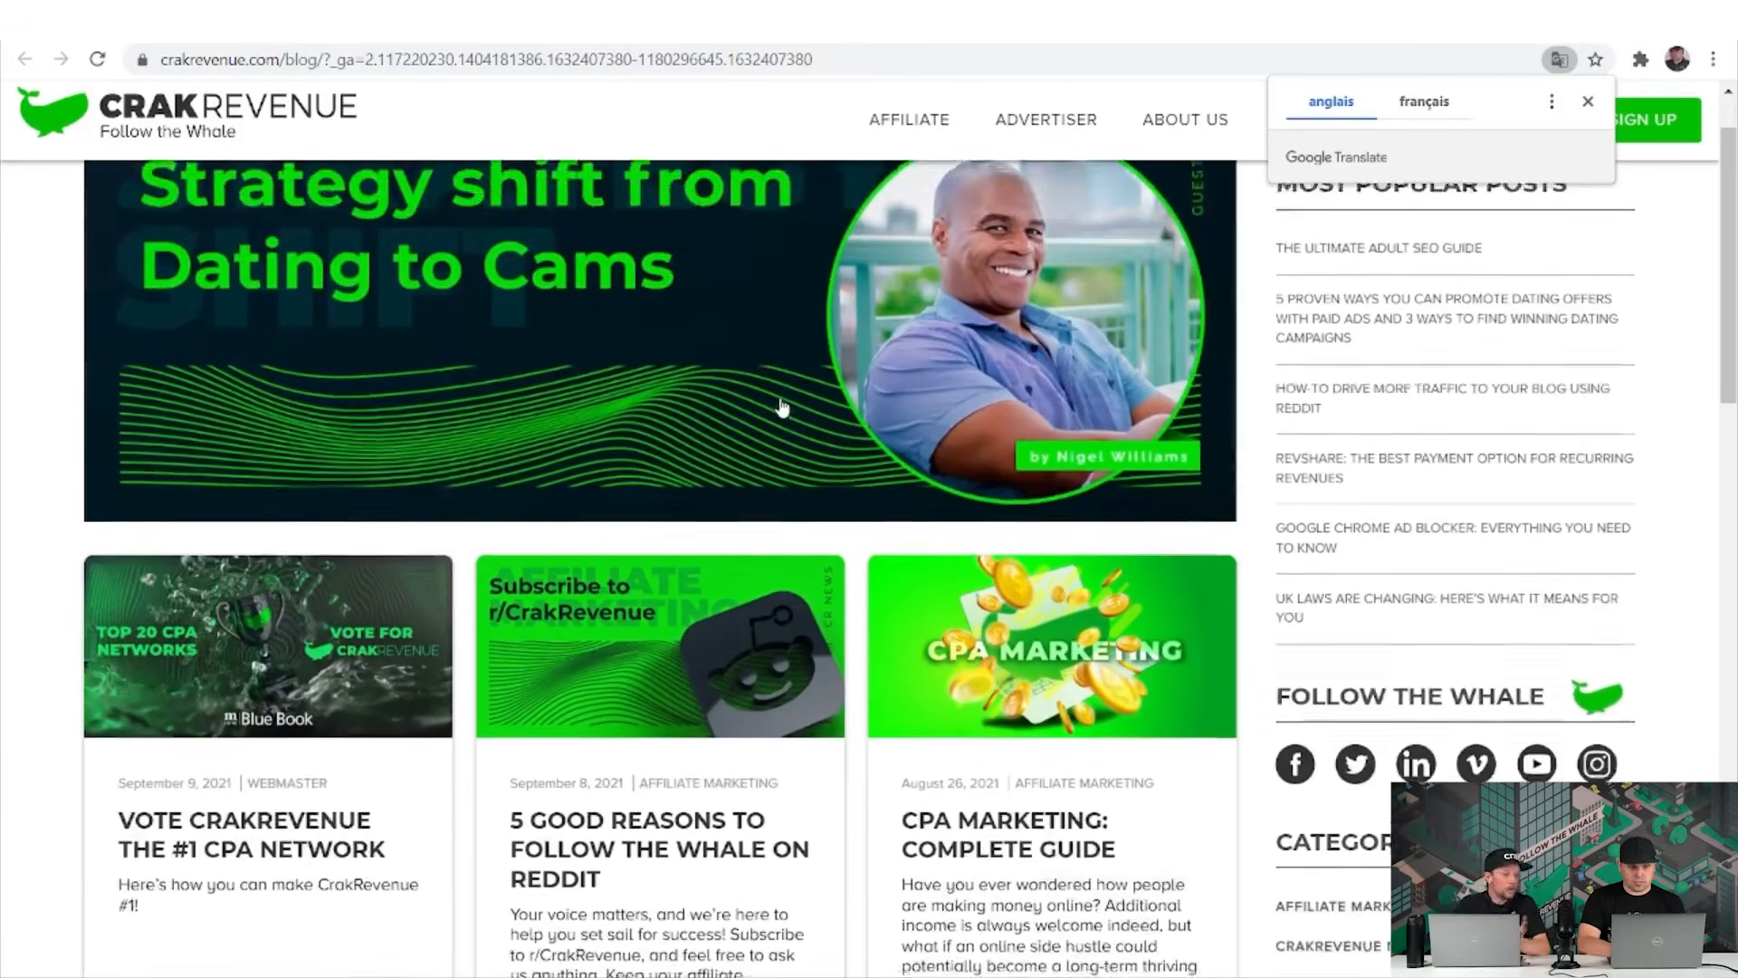
scroll(783, 407, down, 1)
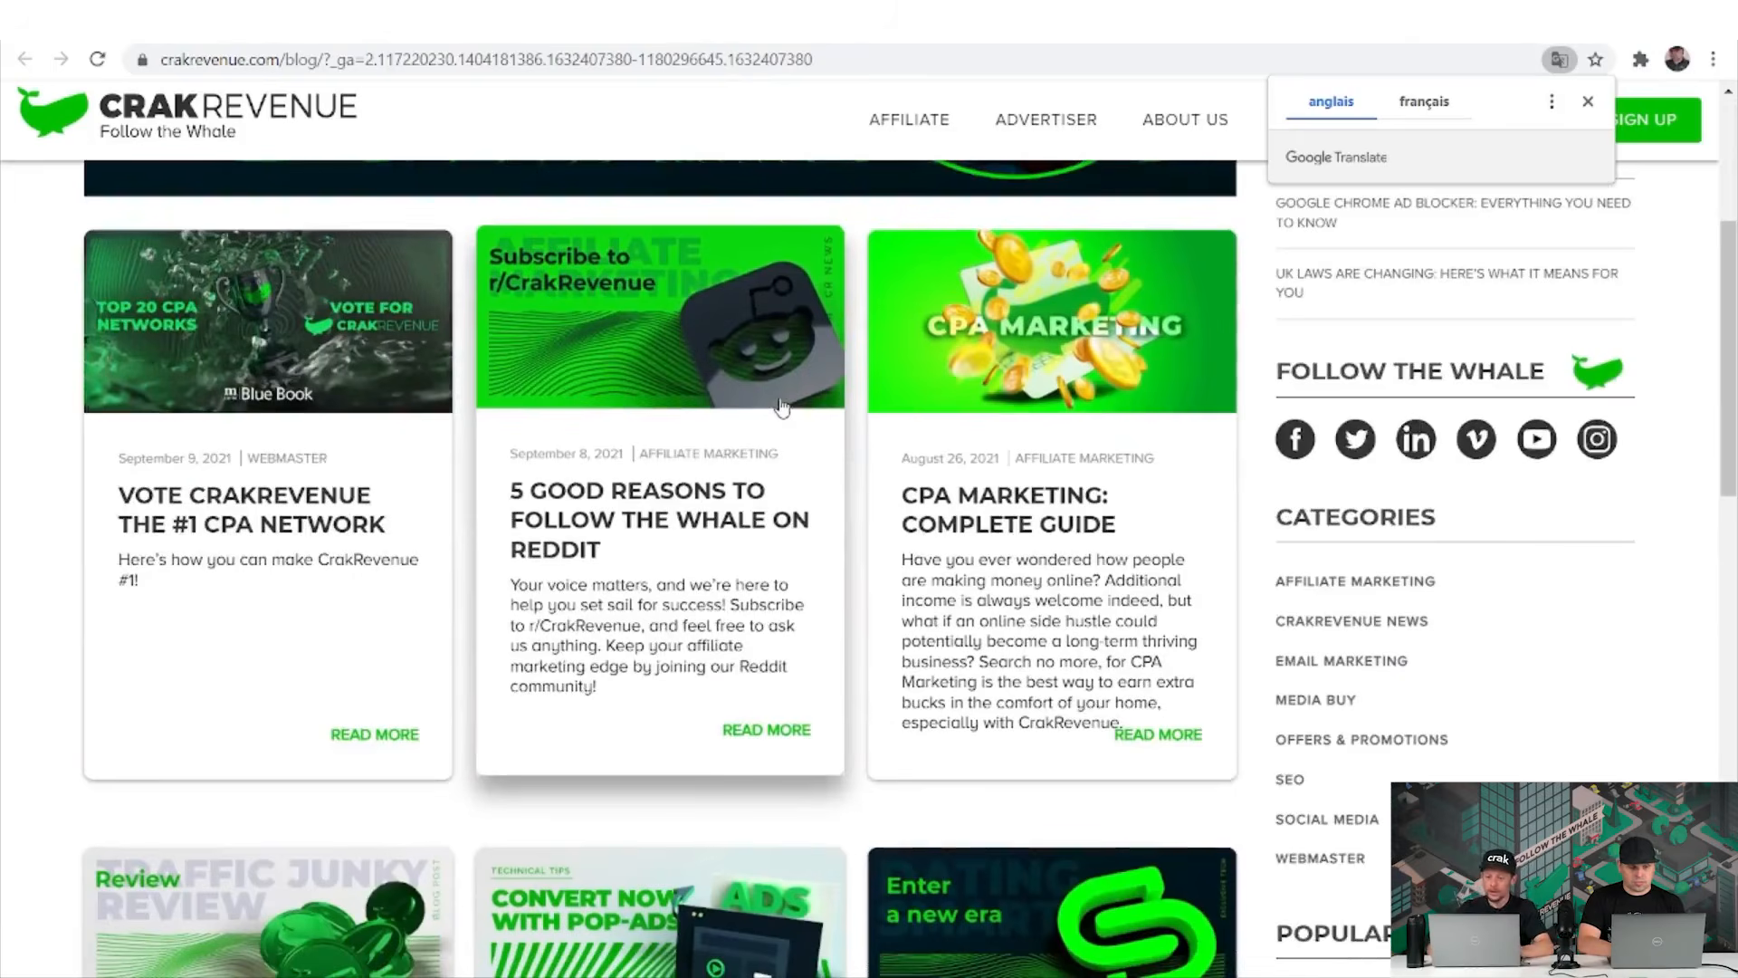
scroll(783, 407, down, 3)
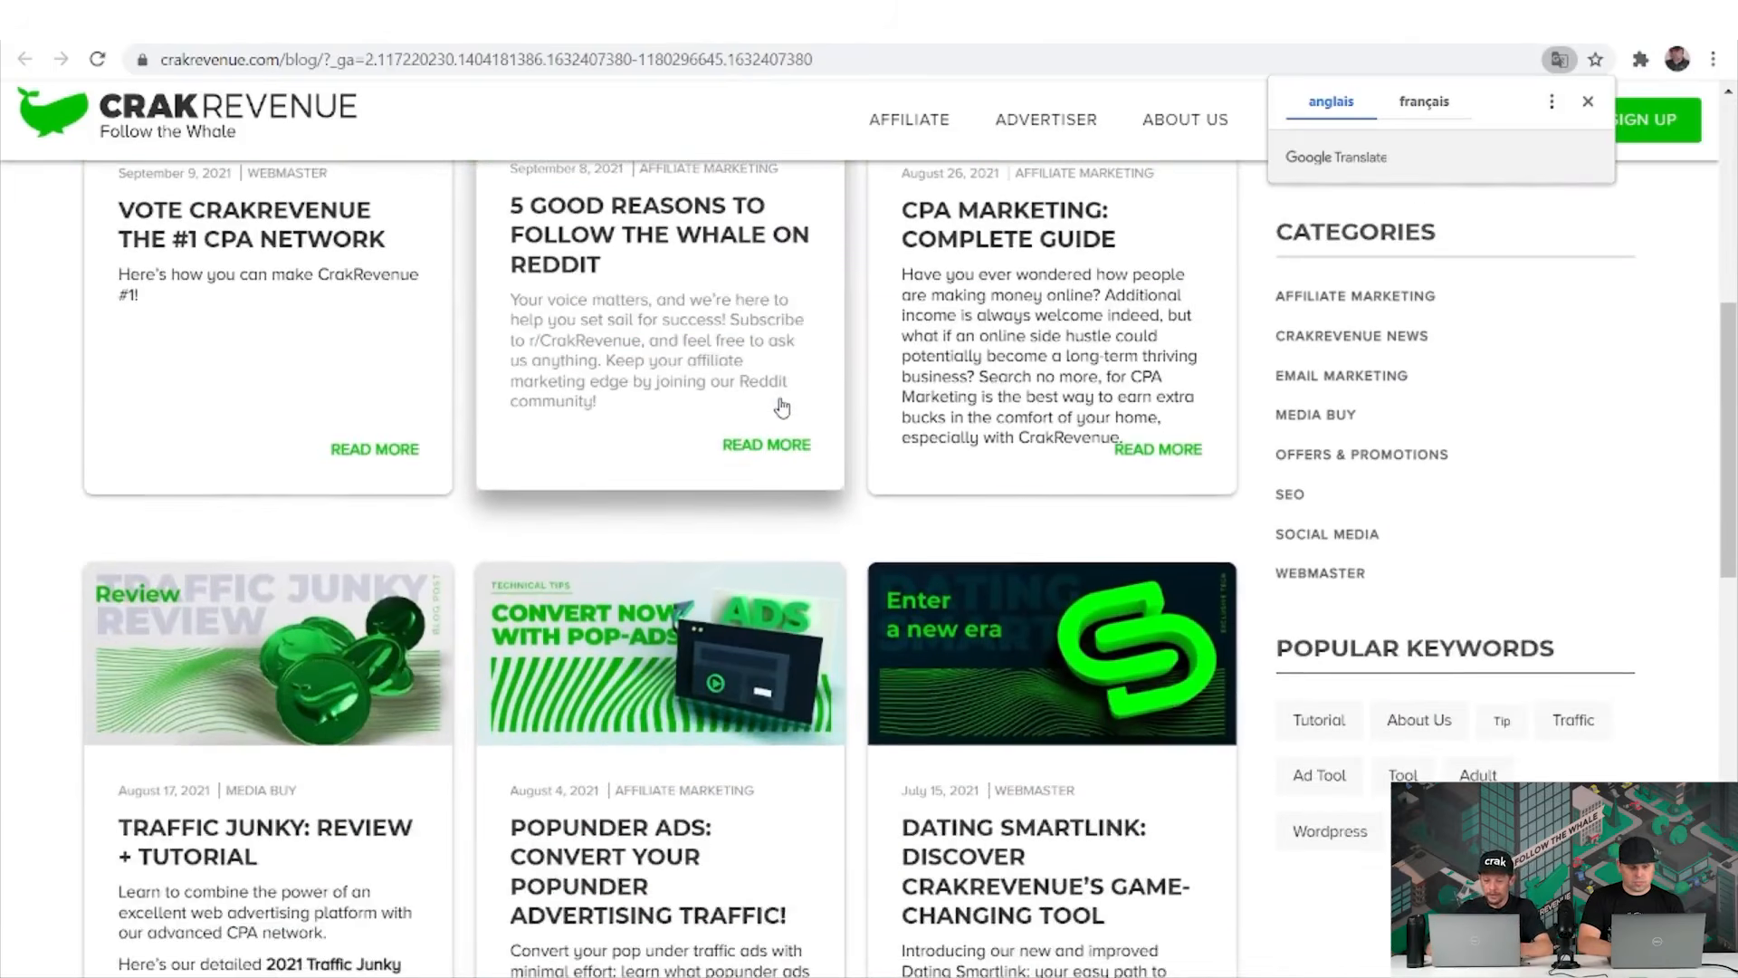
scroll(783, 408, down, 3)
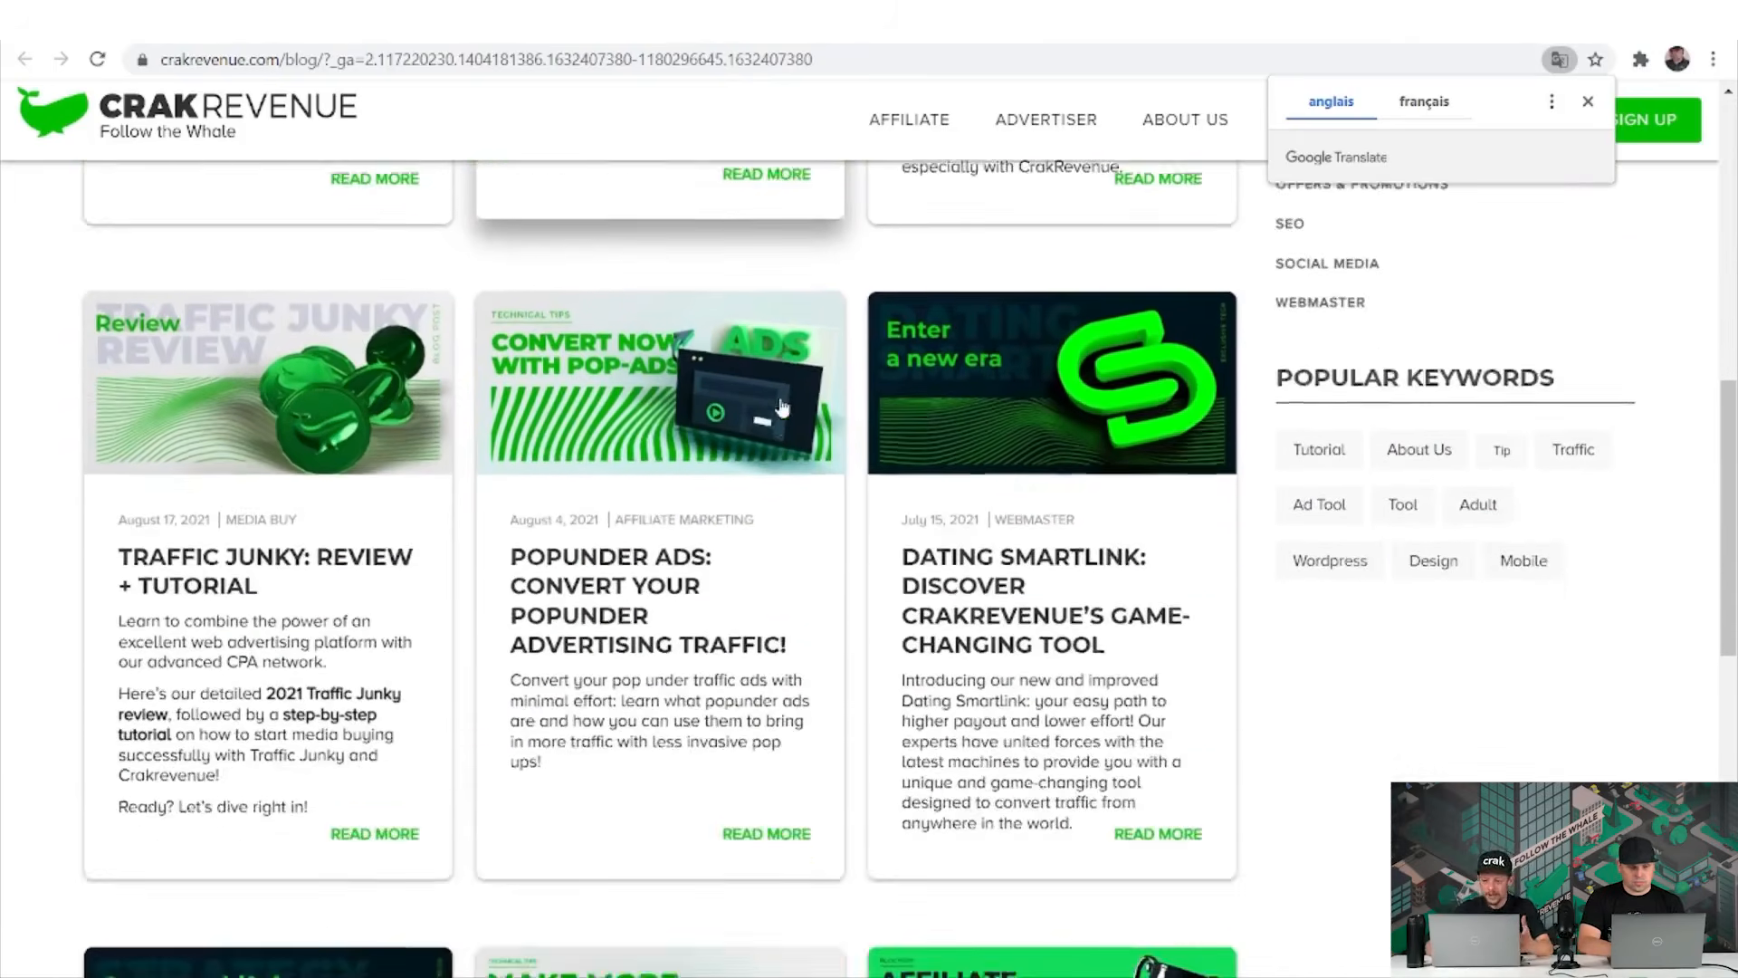
scroll(783, 407, down, 4)
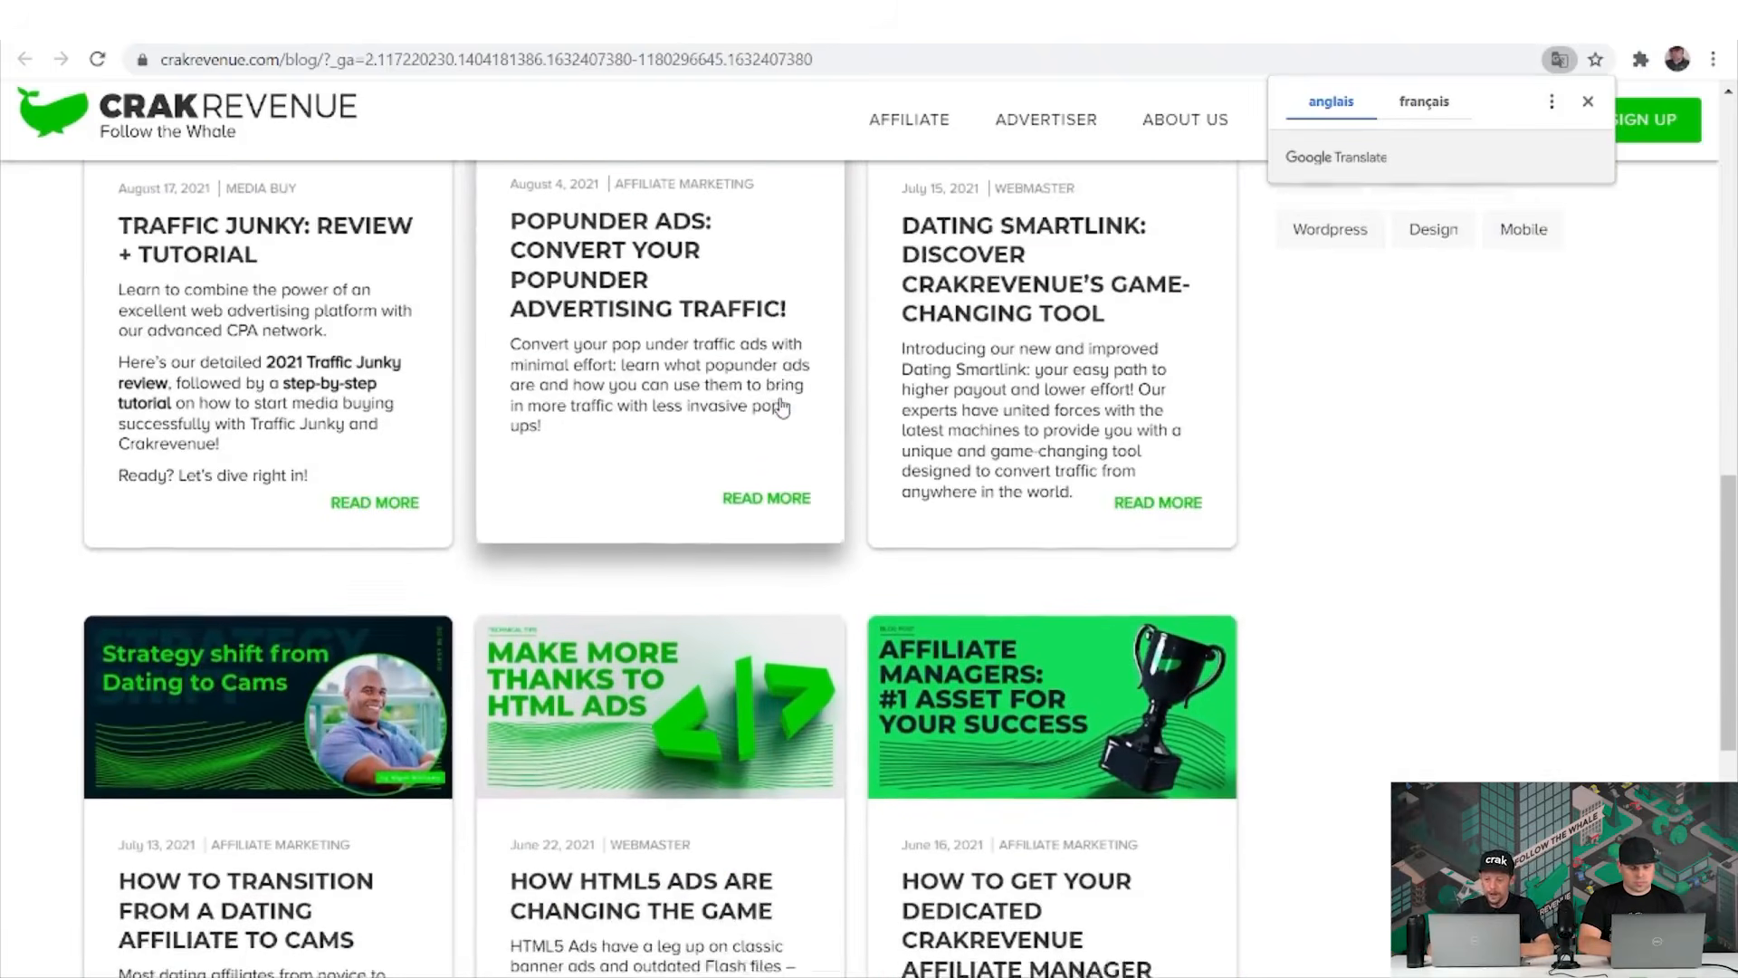
scroll(781, 407, down, 2)
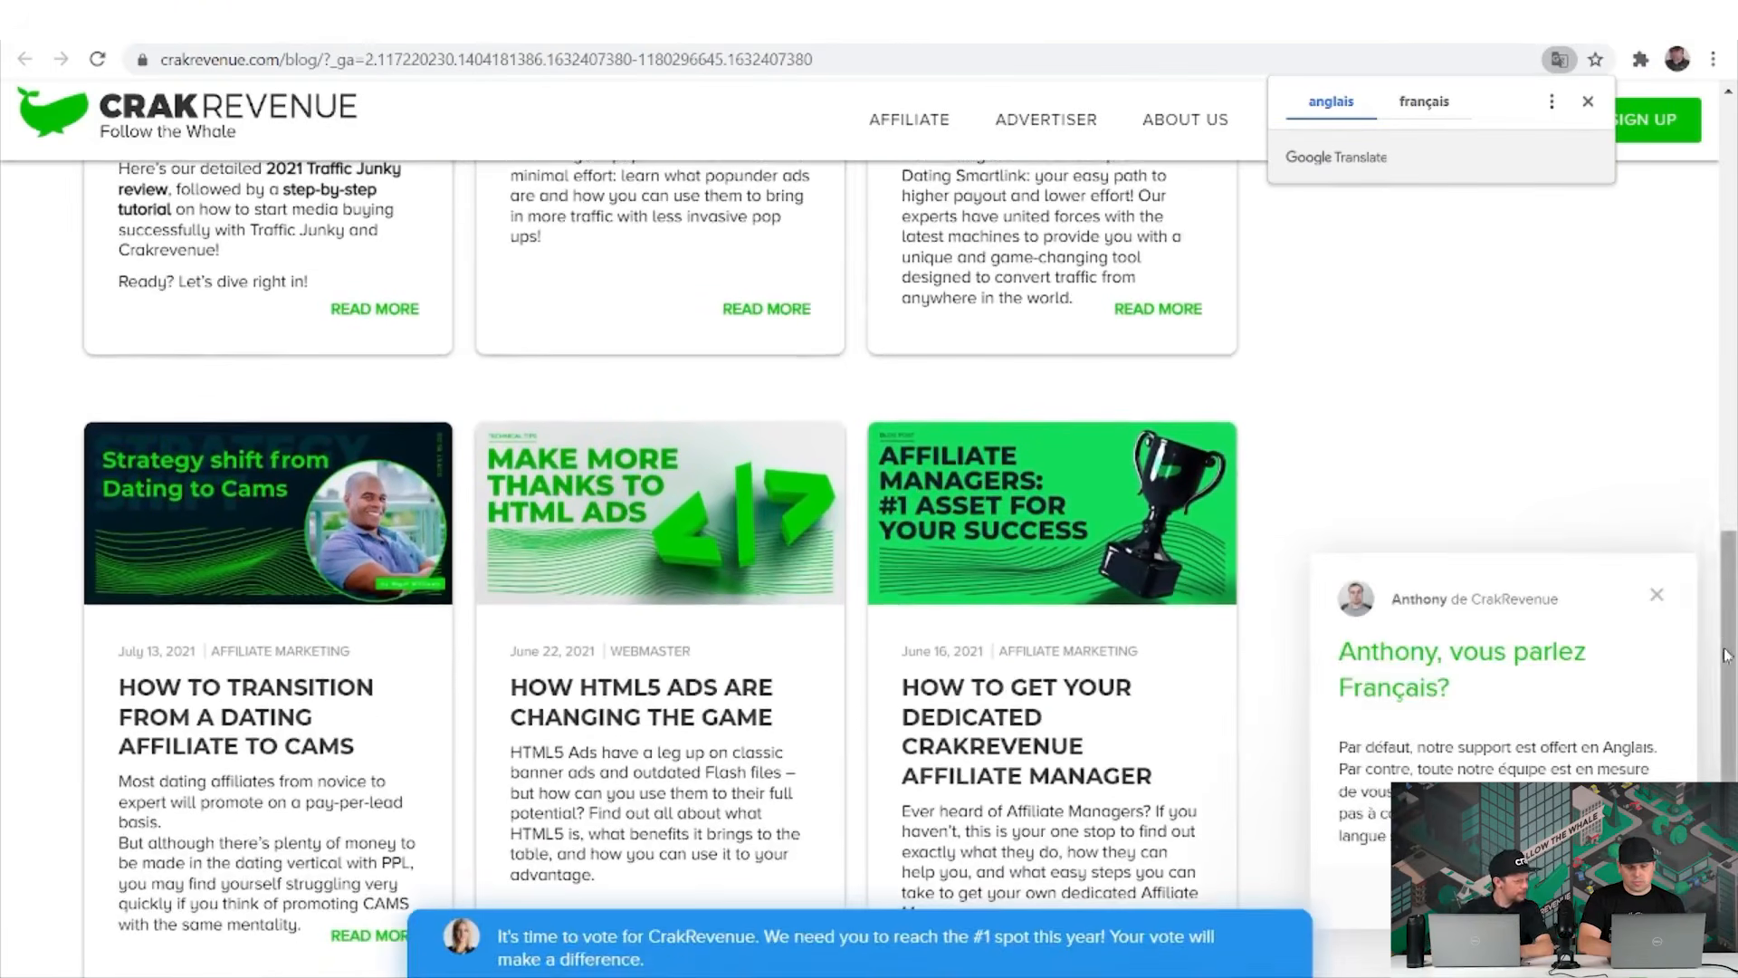
click(1652, 595)
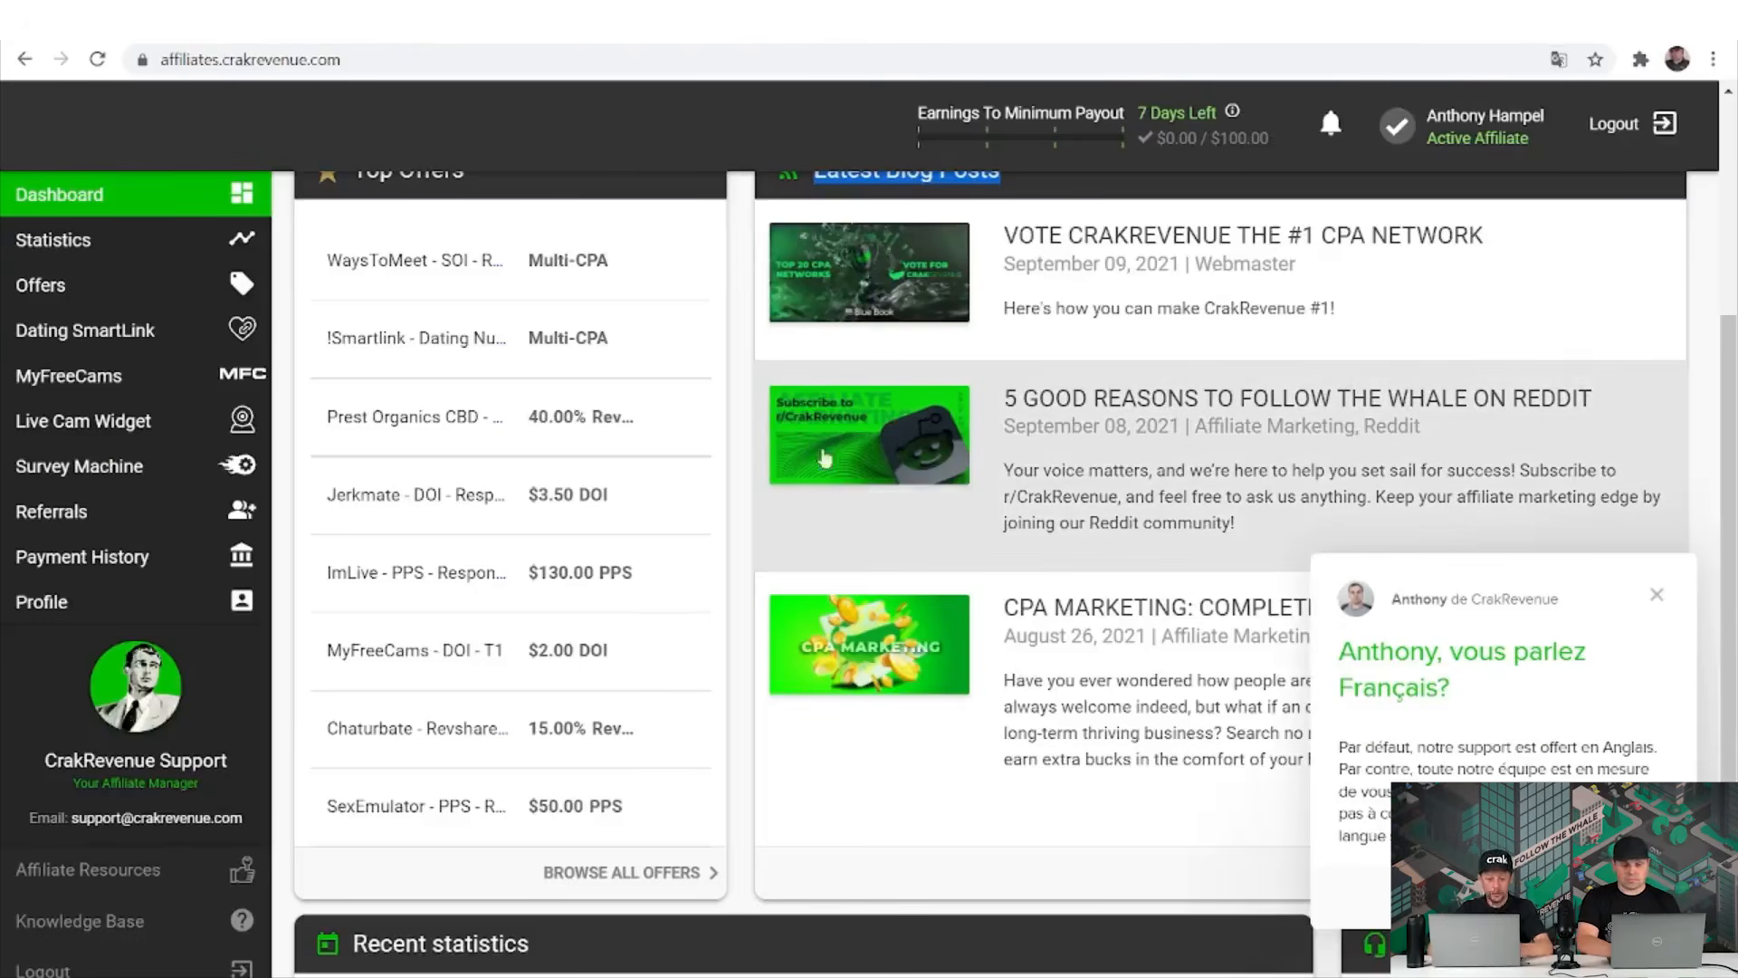
Close the chat popup and its preview, then scroll to Today's Recent statistics.
click(1657, 596)
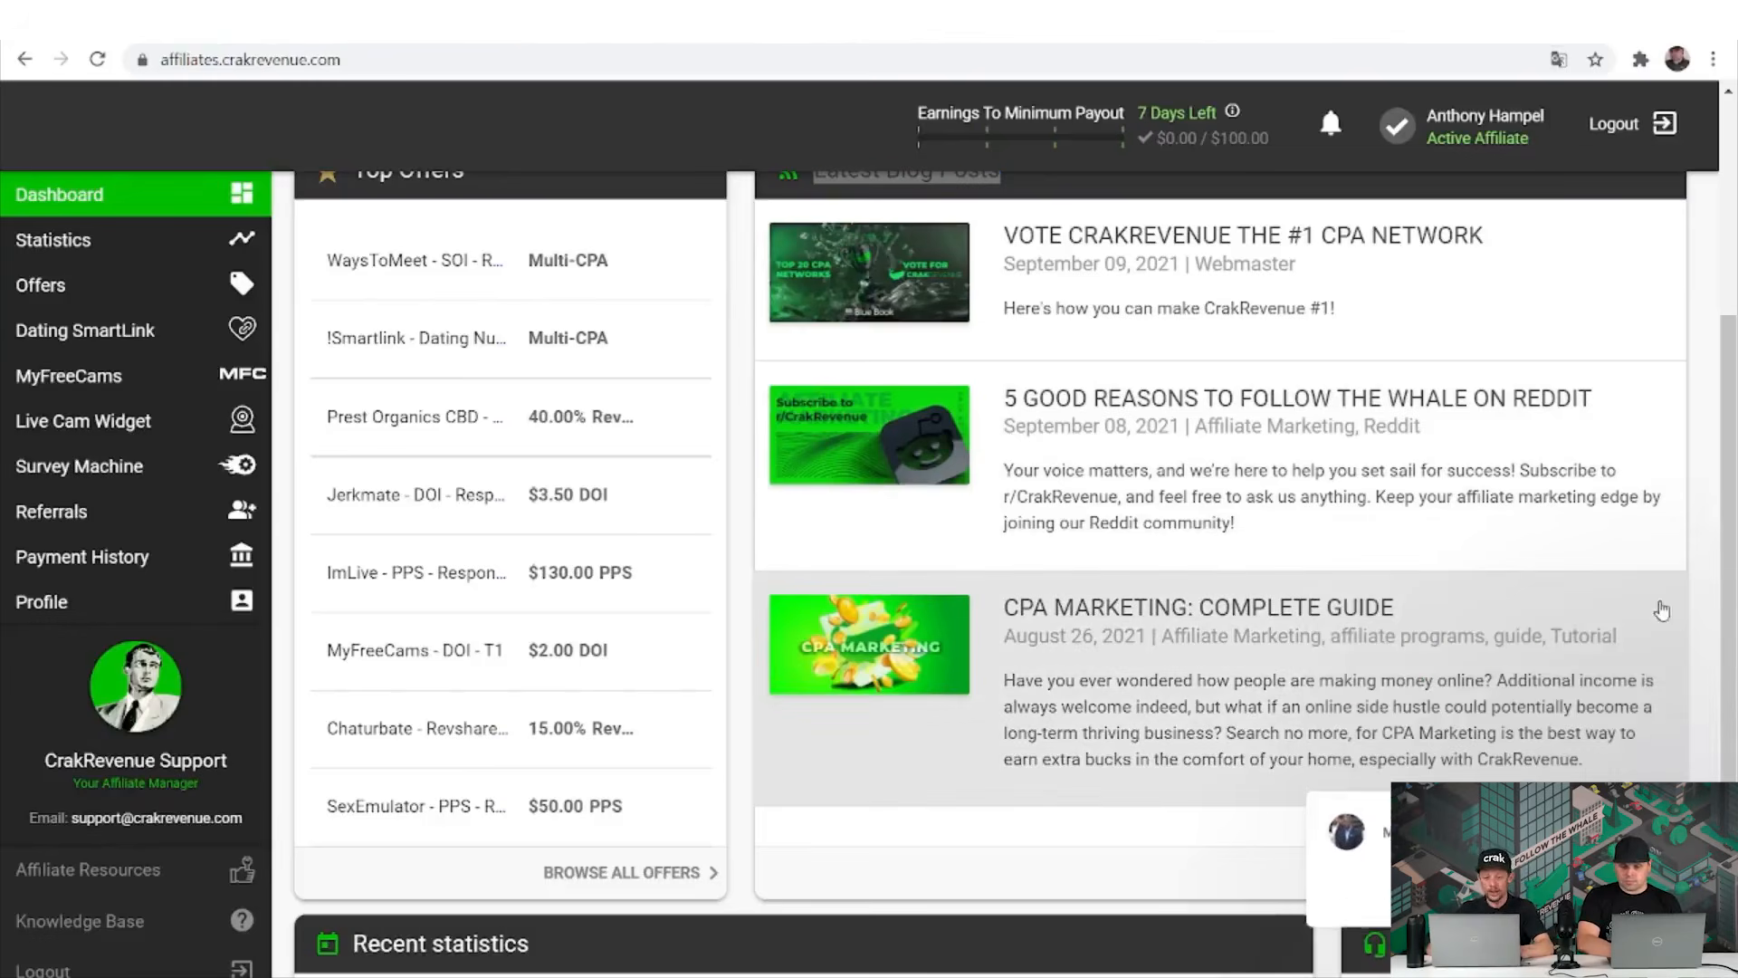
click(1664, 760)
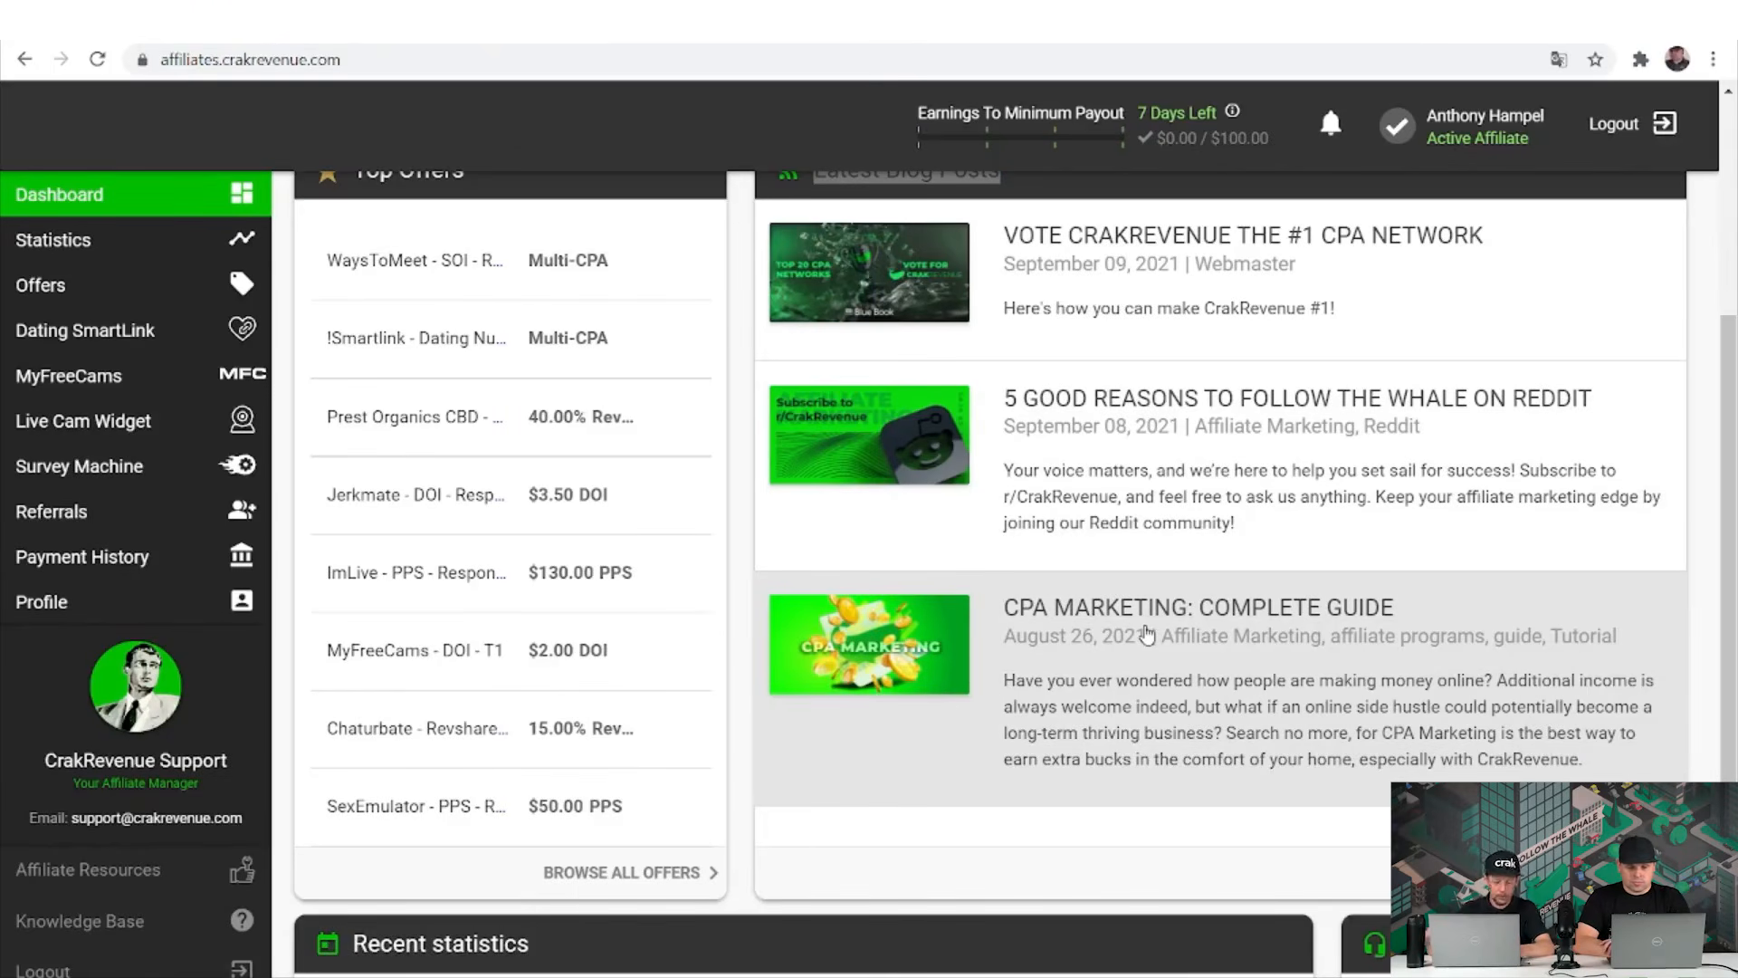
scroll(1146, 634, down, 3)
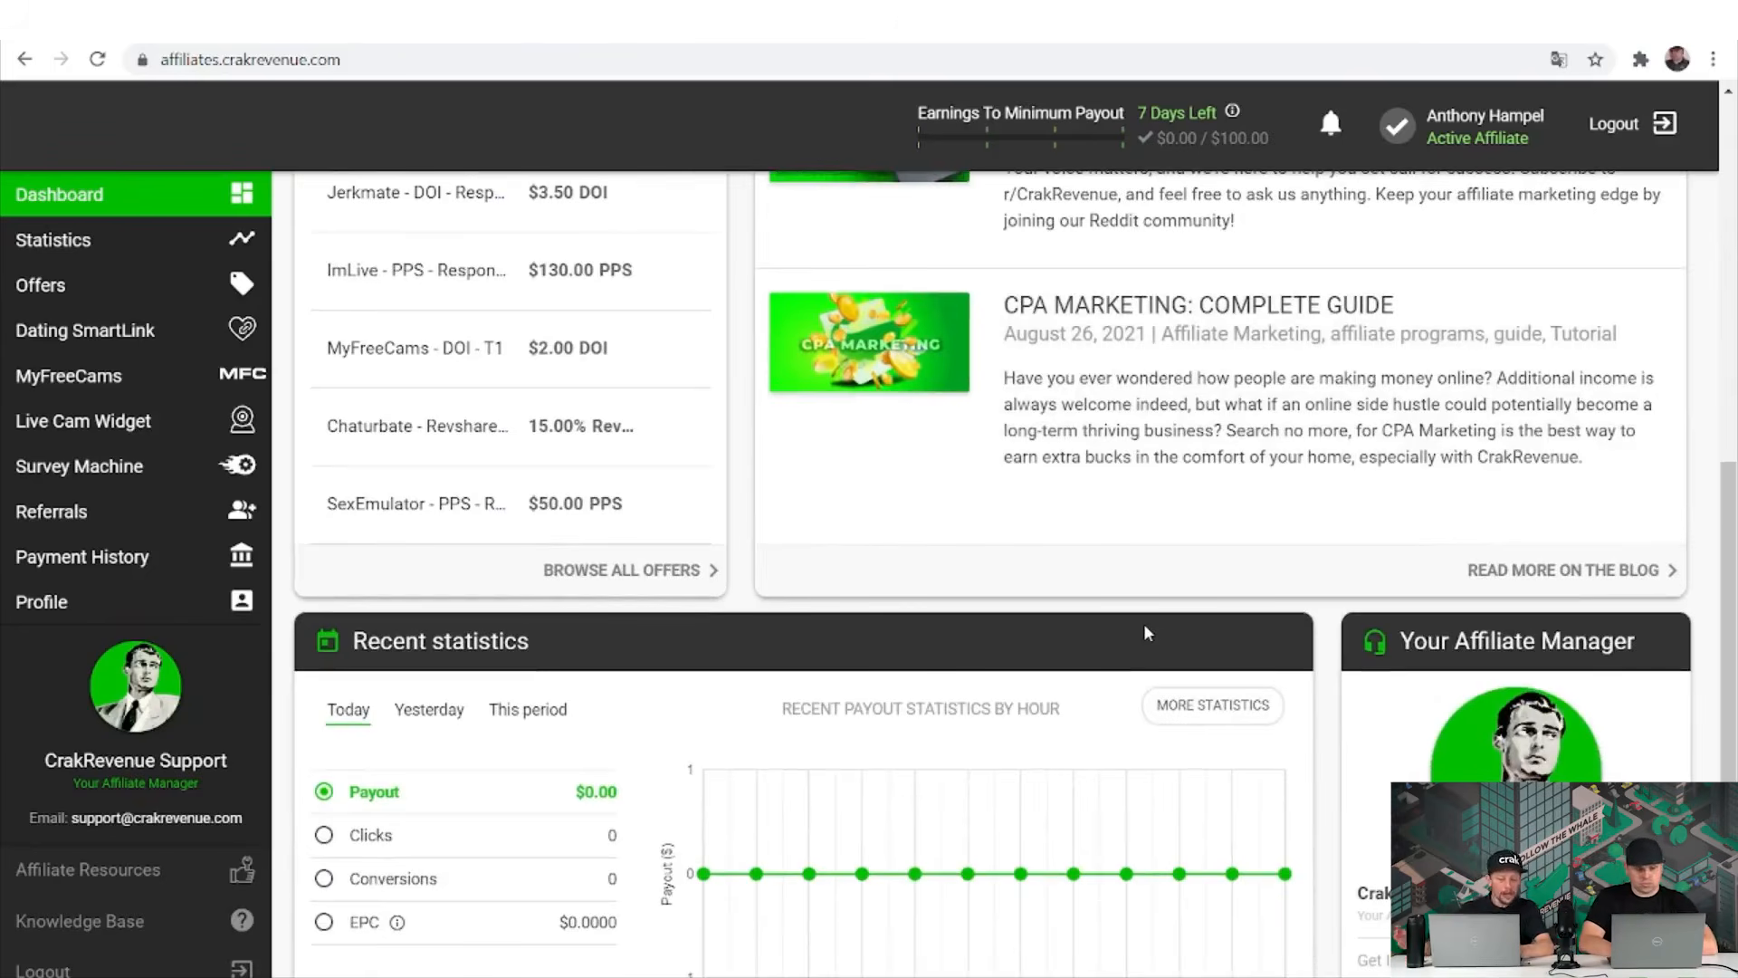
scroll(1146, 631, down, 1)
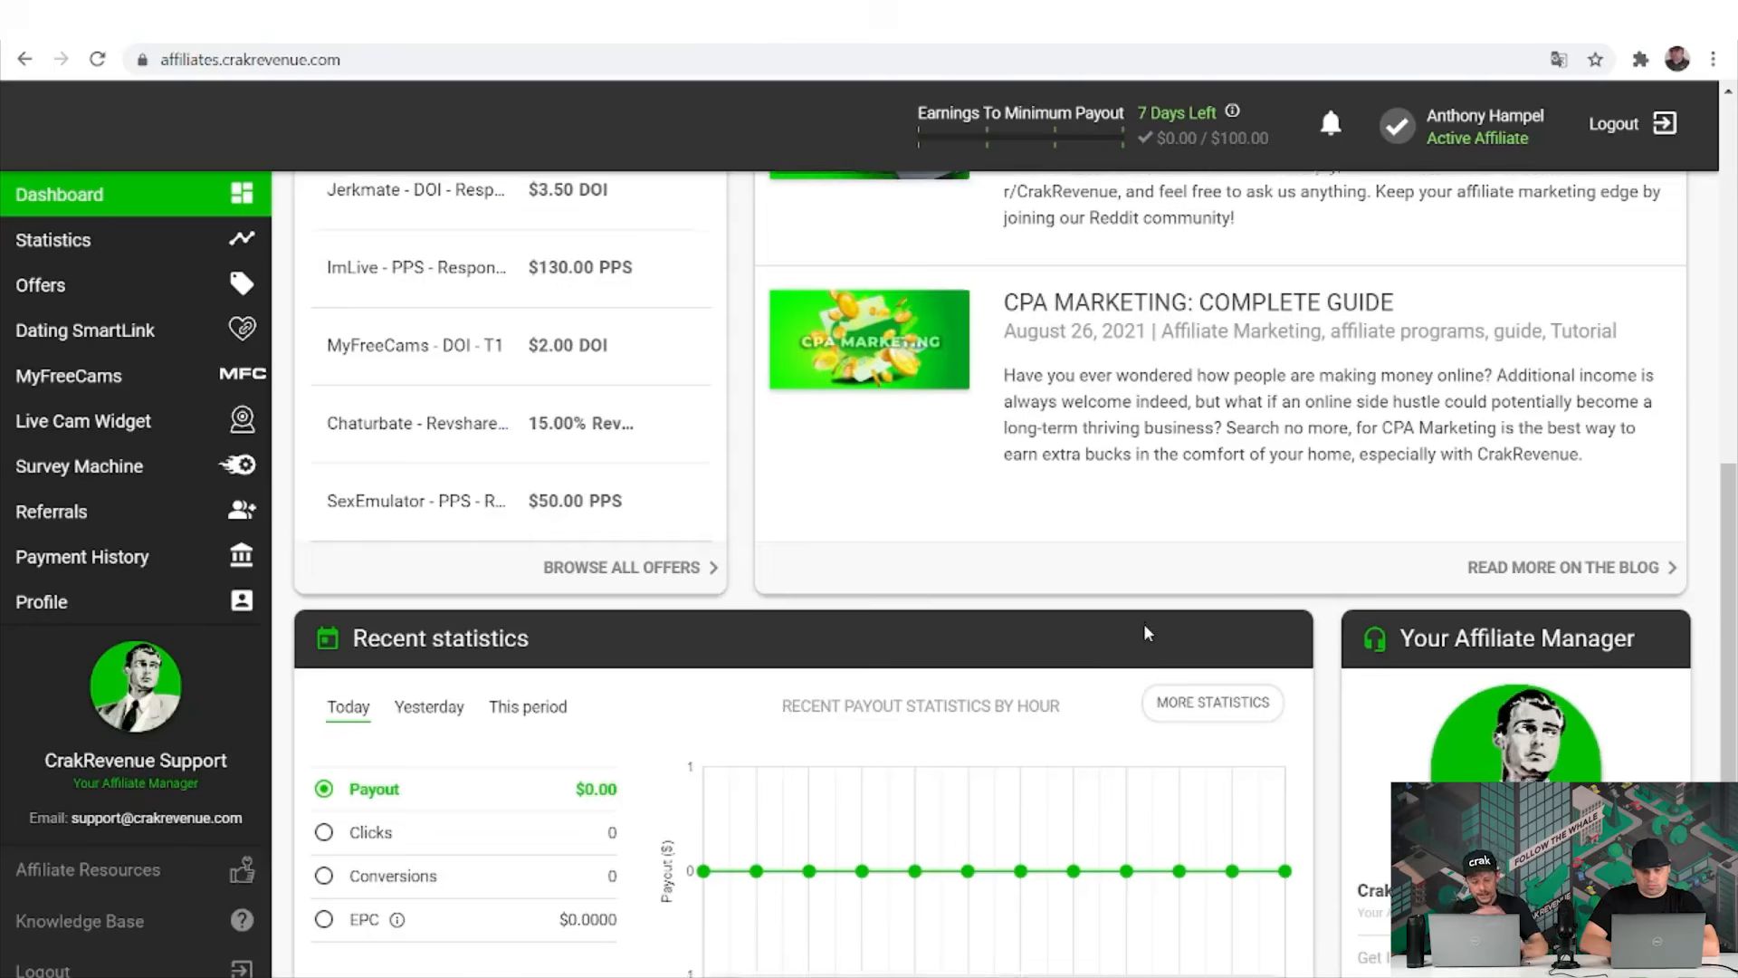